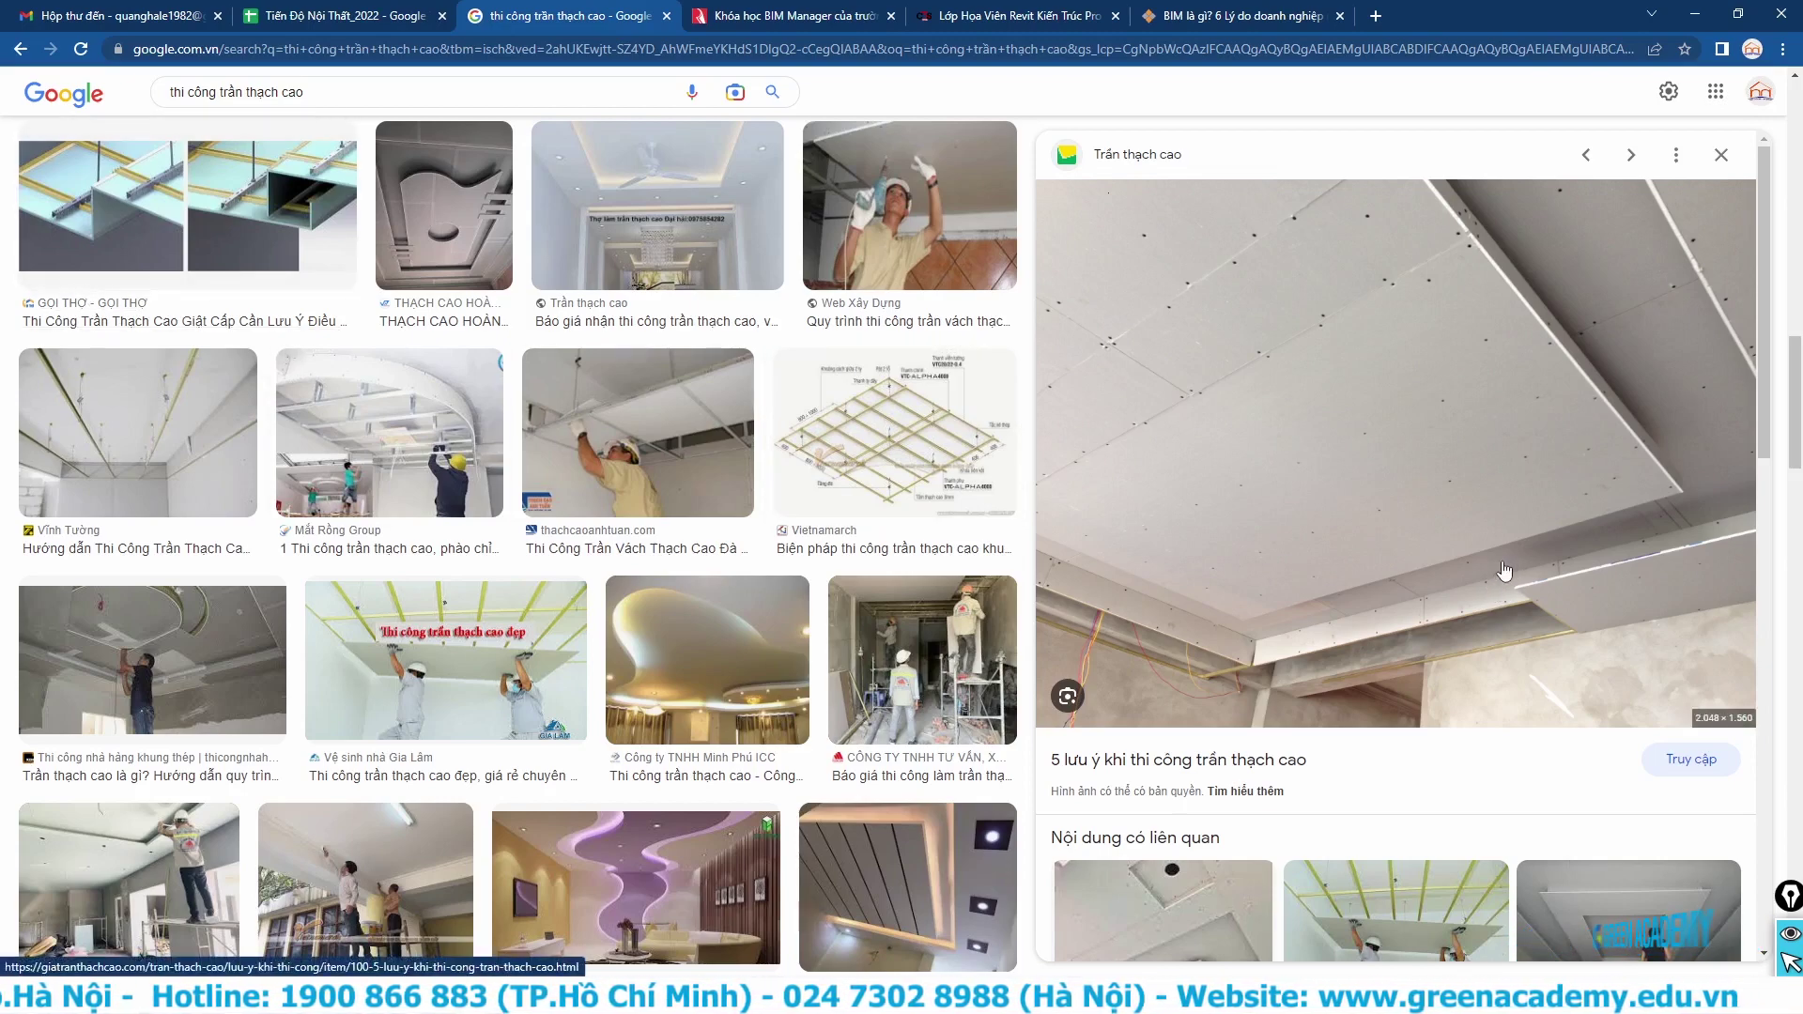
- Sketch pen marks over the stepped ceiling edge and upper panel of the gypsum ceiling photo
{"action": "mouse_move", "coordinate": [1436, 186]}
{"action": "left_mouse_down"}
{"action": "mouse_move", "coordinate": [1661, 490]}
{"action": "mouse_move", "coordinate": [1378, 589]}
{"action": "left_mouse_up"}
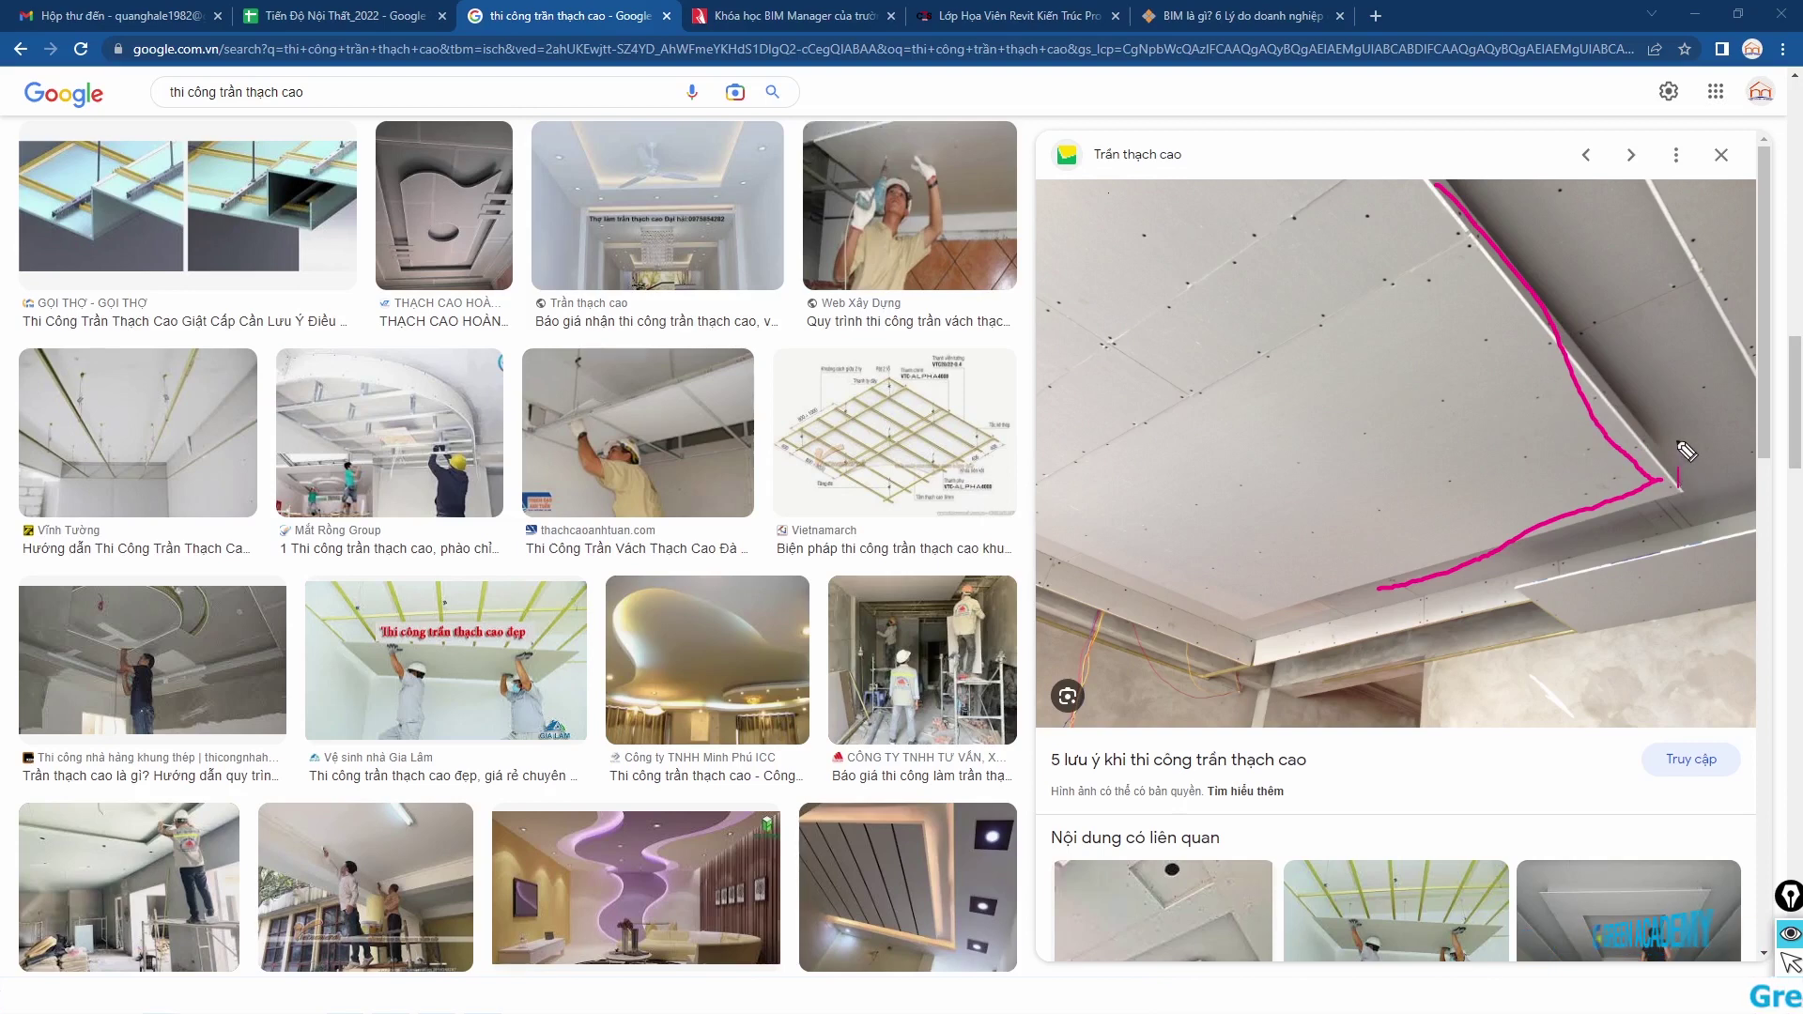
{"action": "mouse_move", "coordinate": [1681, 486]}
{"action": "left_mouse_down"}
{"action": "mouse_move", "coordinate": [1673, 453]}
{"action": "mouse_move", "coordinate": [1701, 443]}
{"action": "left_mouse_up"}
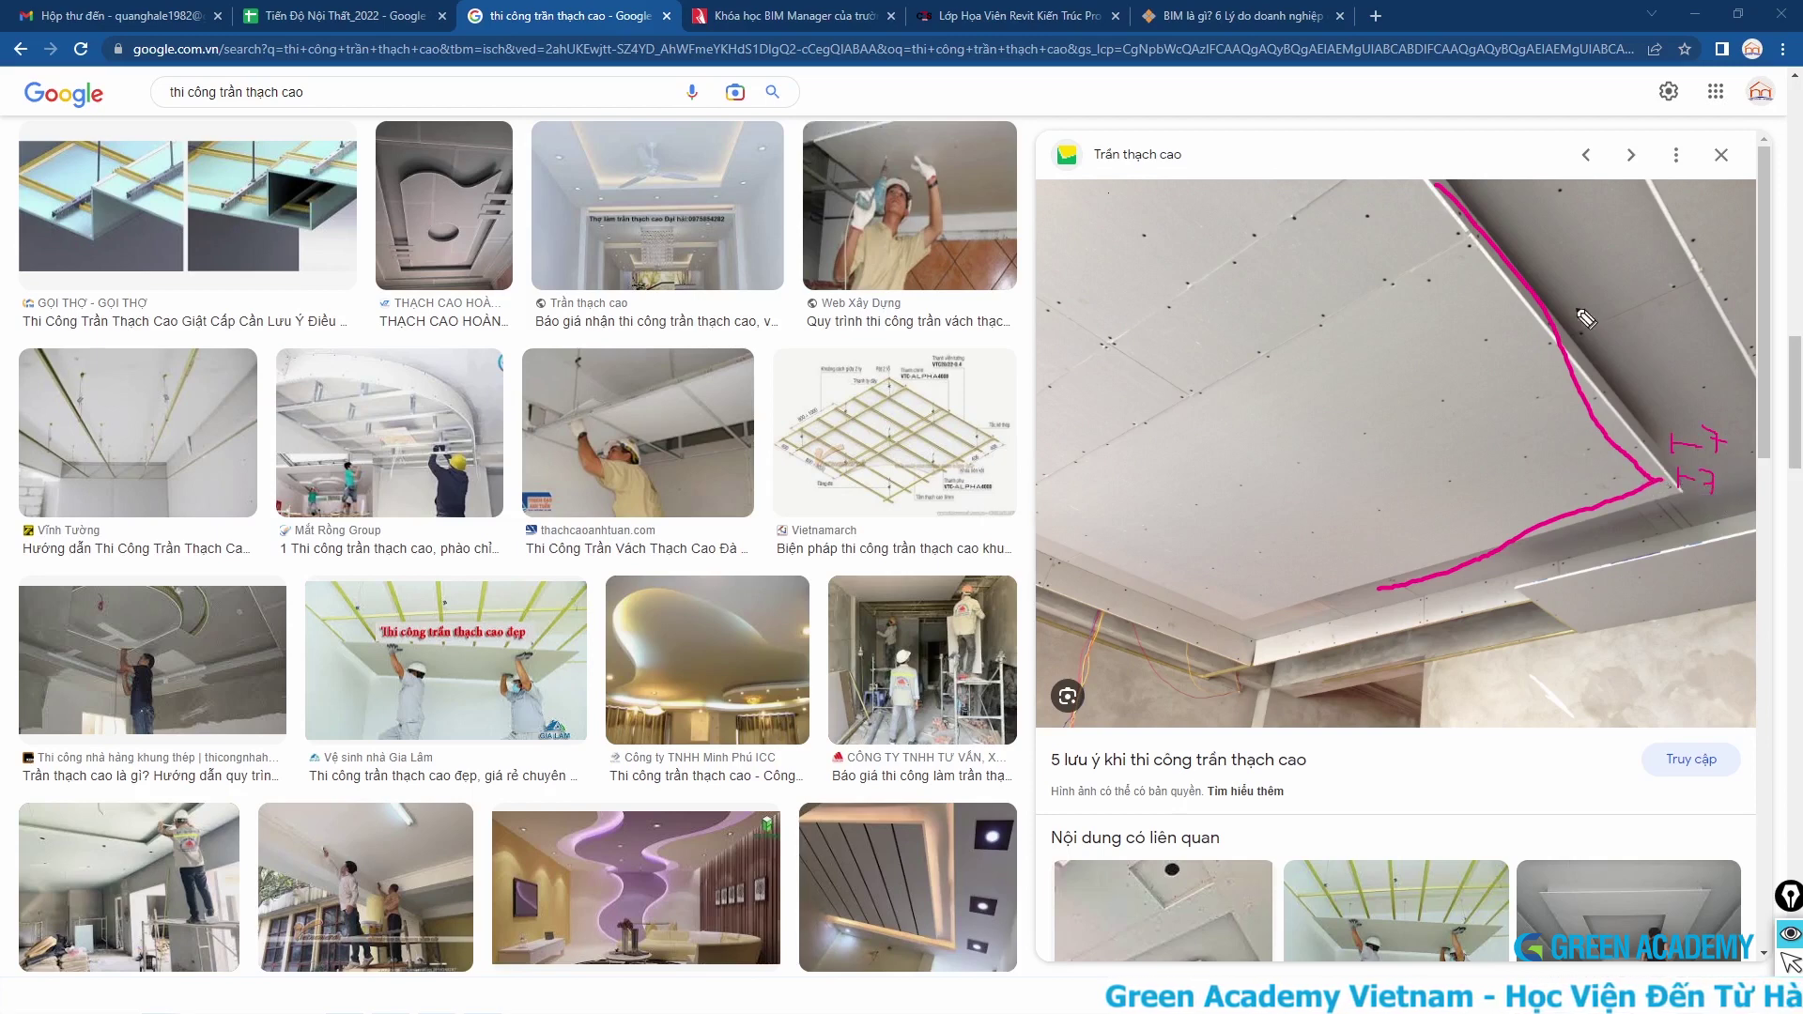
{"action": "left_click_drag", "start_coordinate": [1545, 303], "coordinate": [1693, 262]}
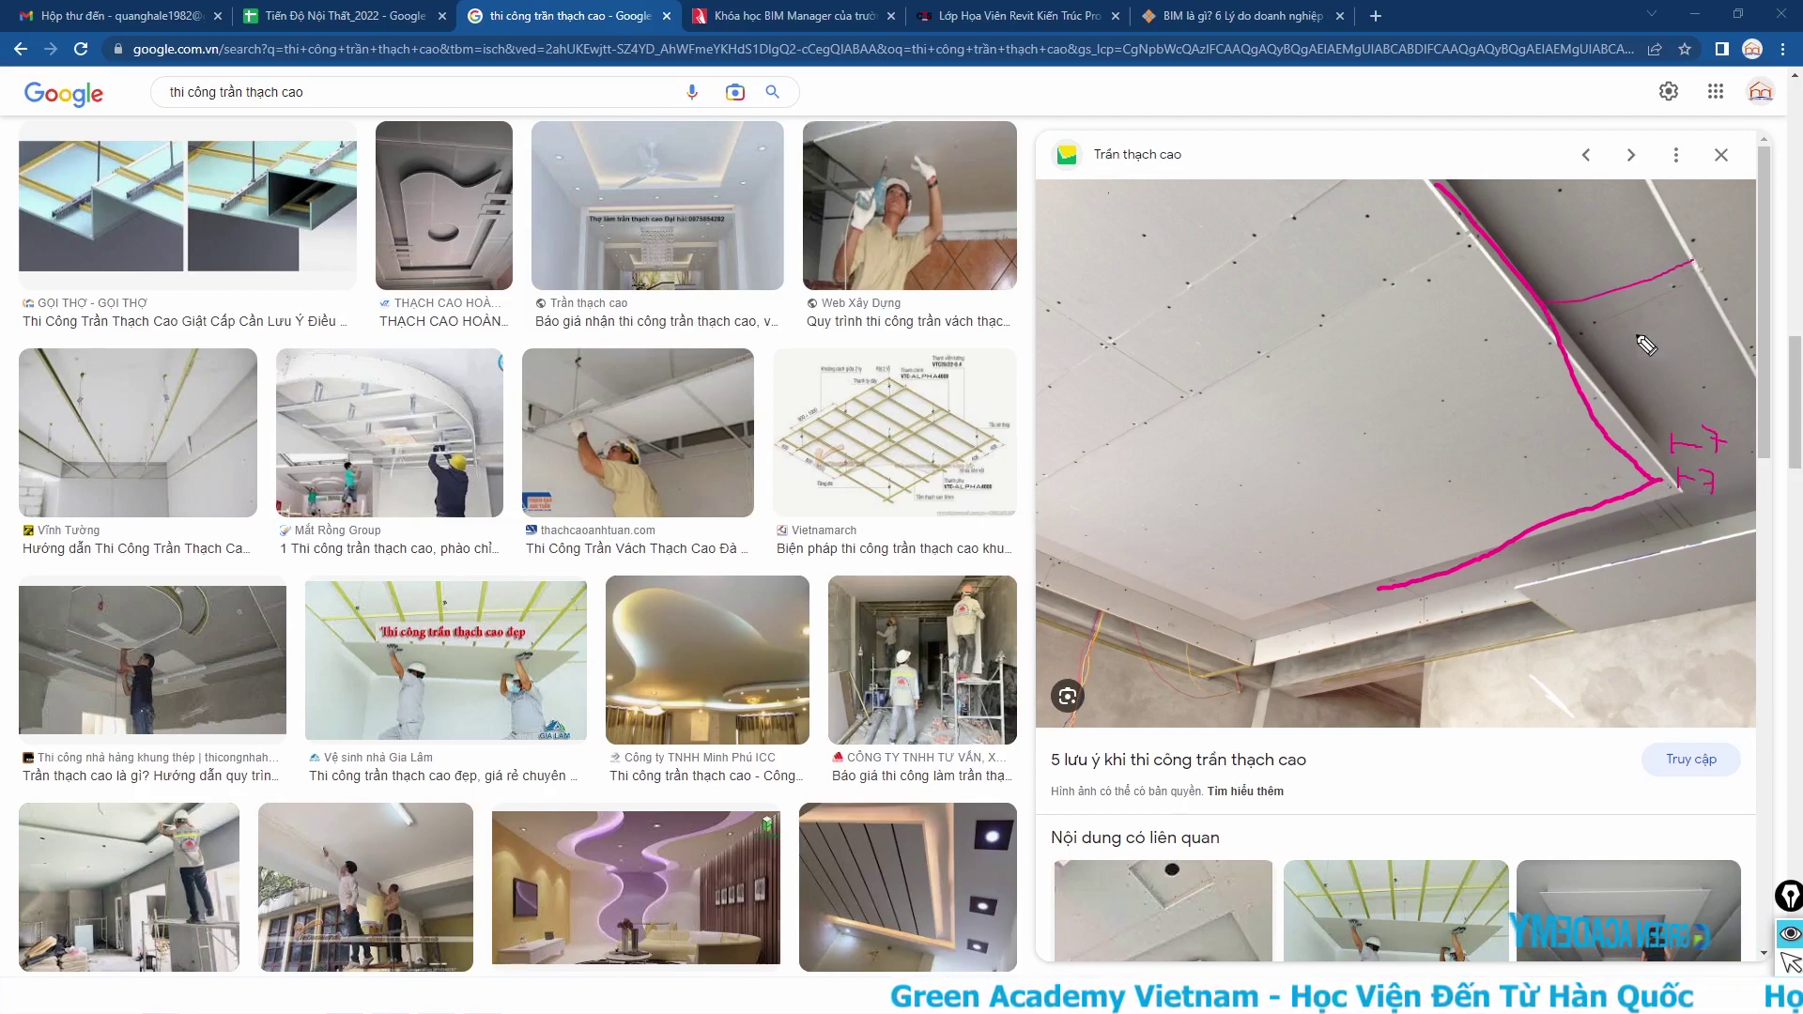
{"action": "left_click_drag", "start_coordinate": [1595, 225], "coordinate": [1606, 242]}
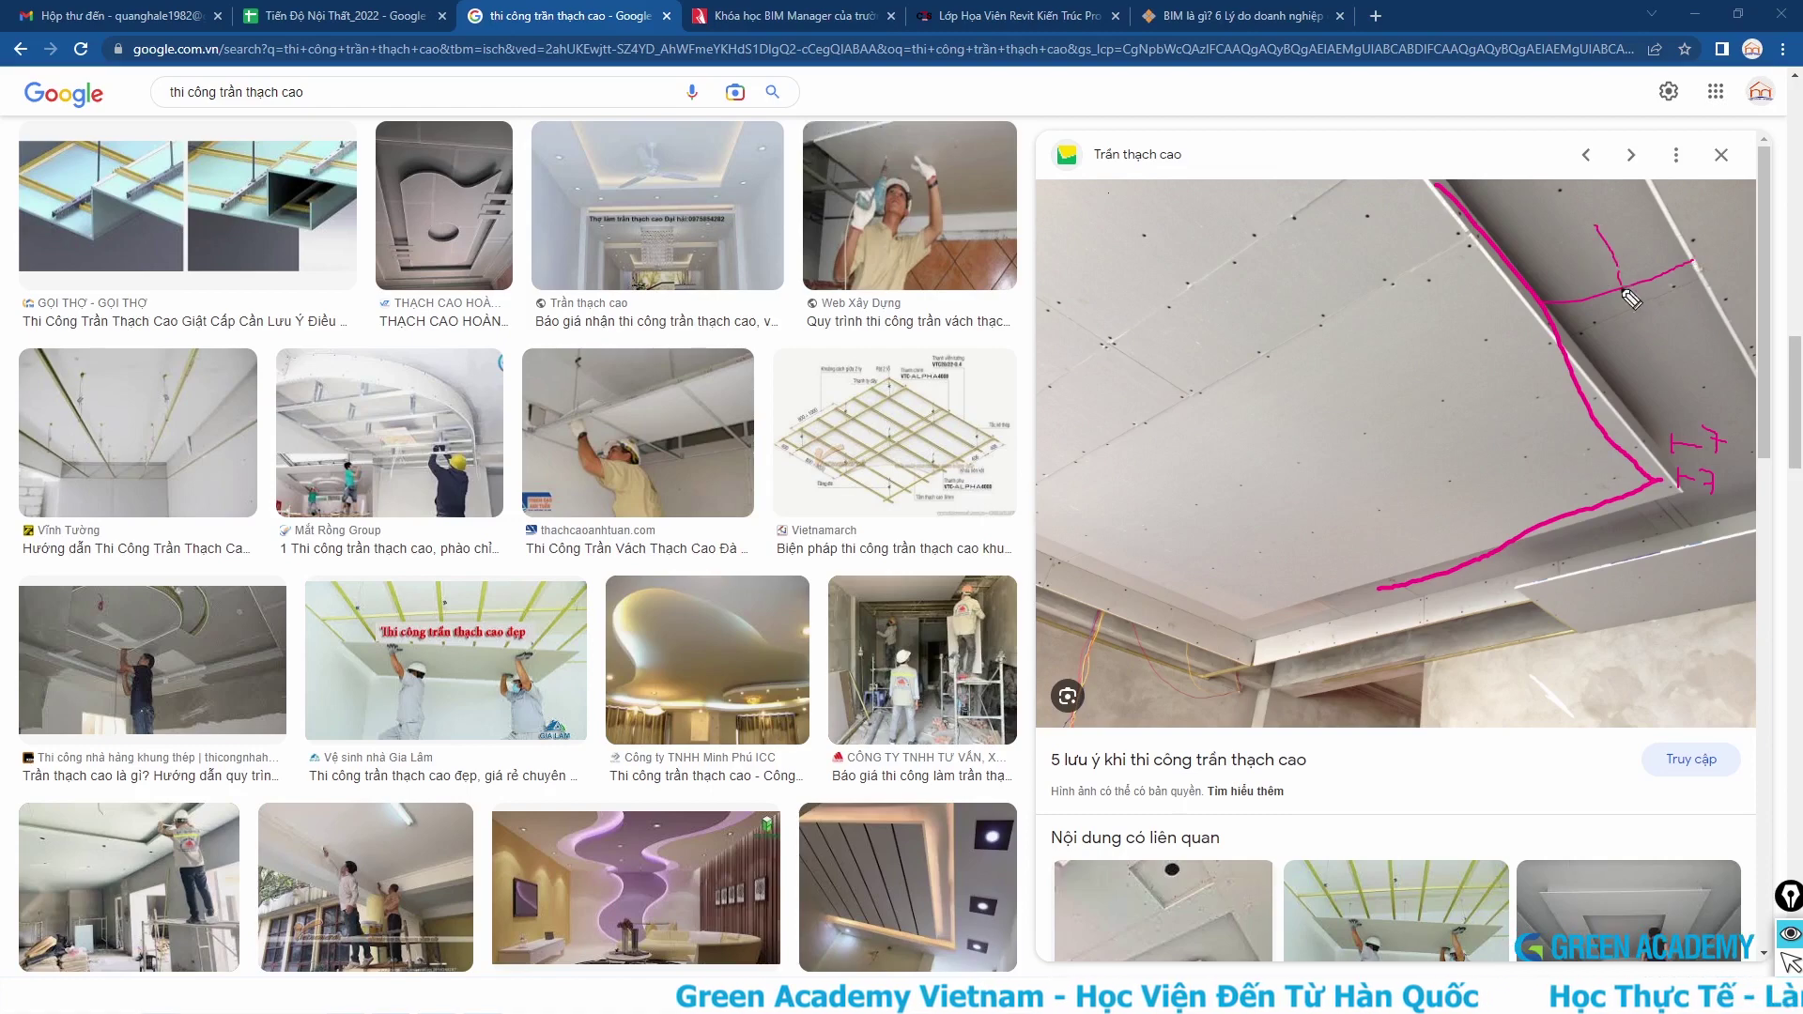
- Open the stepped-ceiling diagram, clear the earlier pen marks, and sketch over its step and drop
{"action": "left_click", "coordinate": [265, 232]}
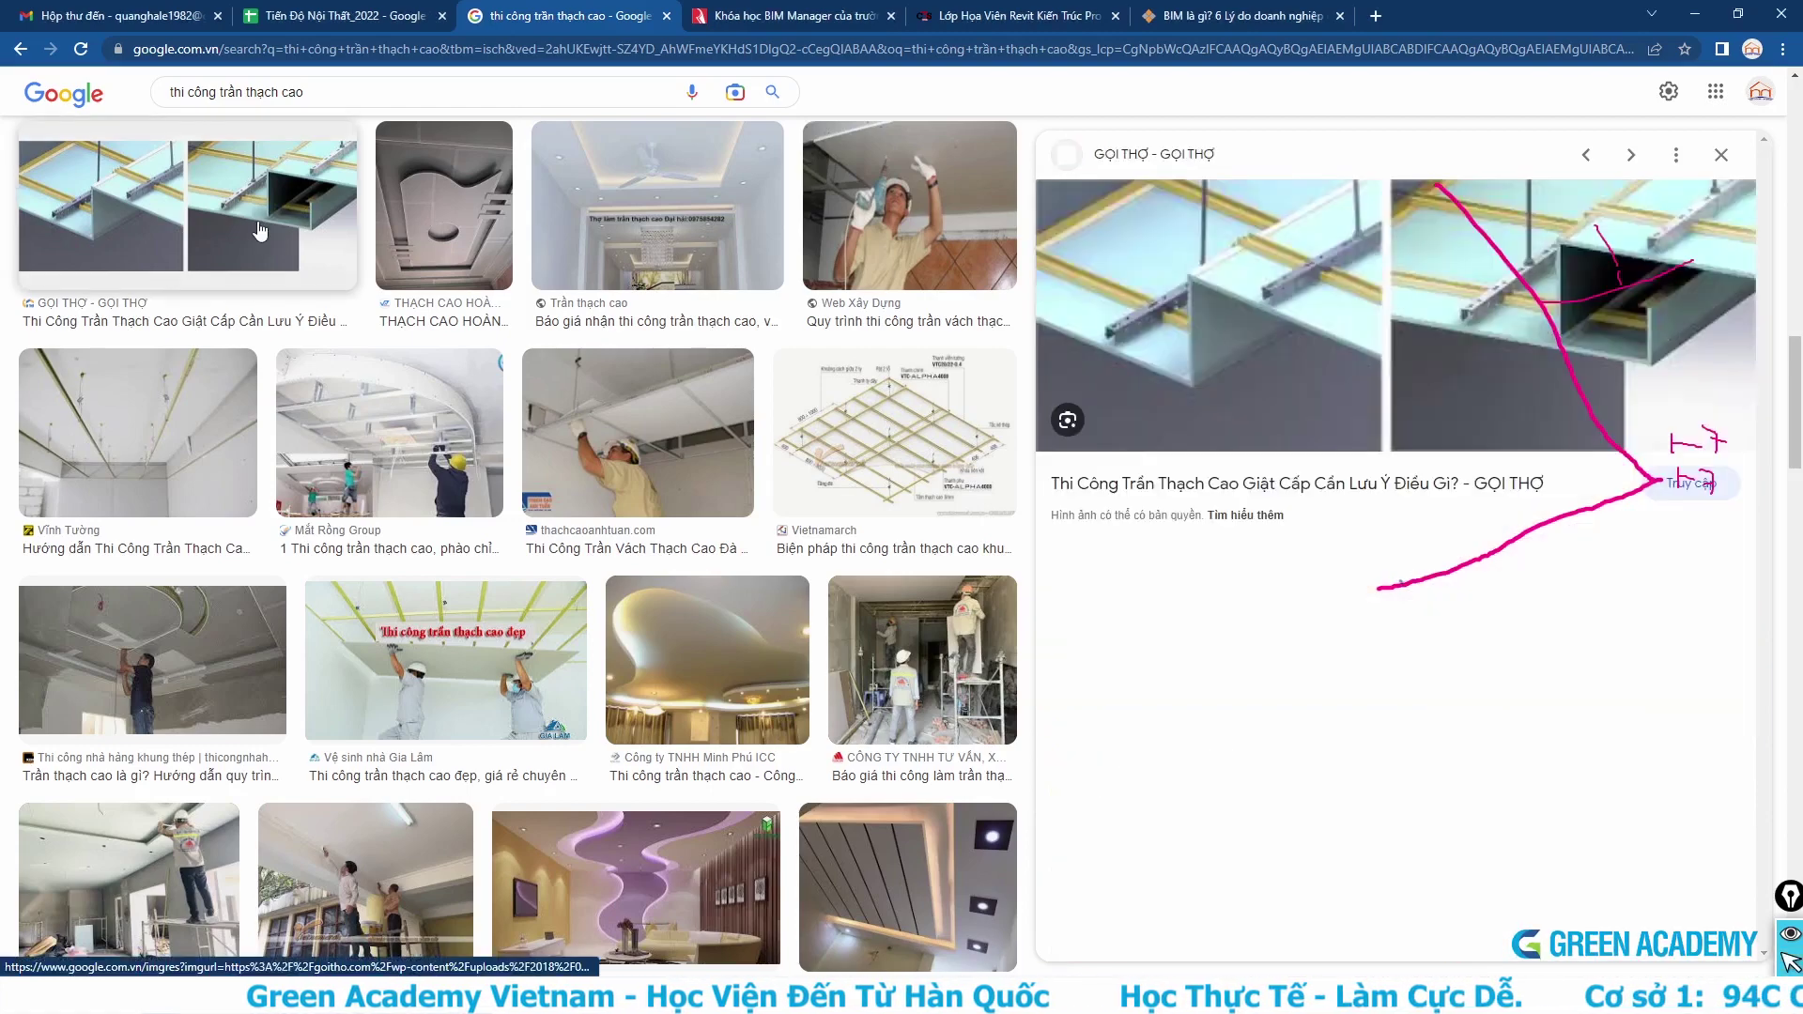
{"action": "key", "text": "ctrl+shift+c"}
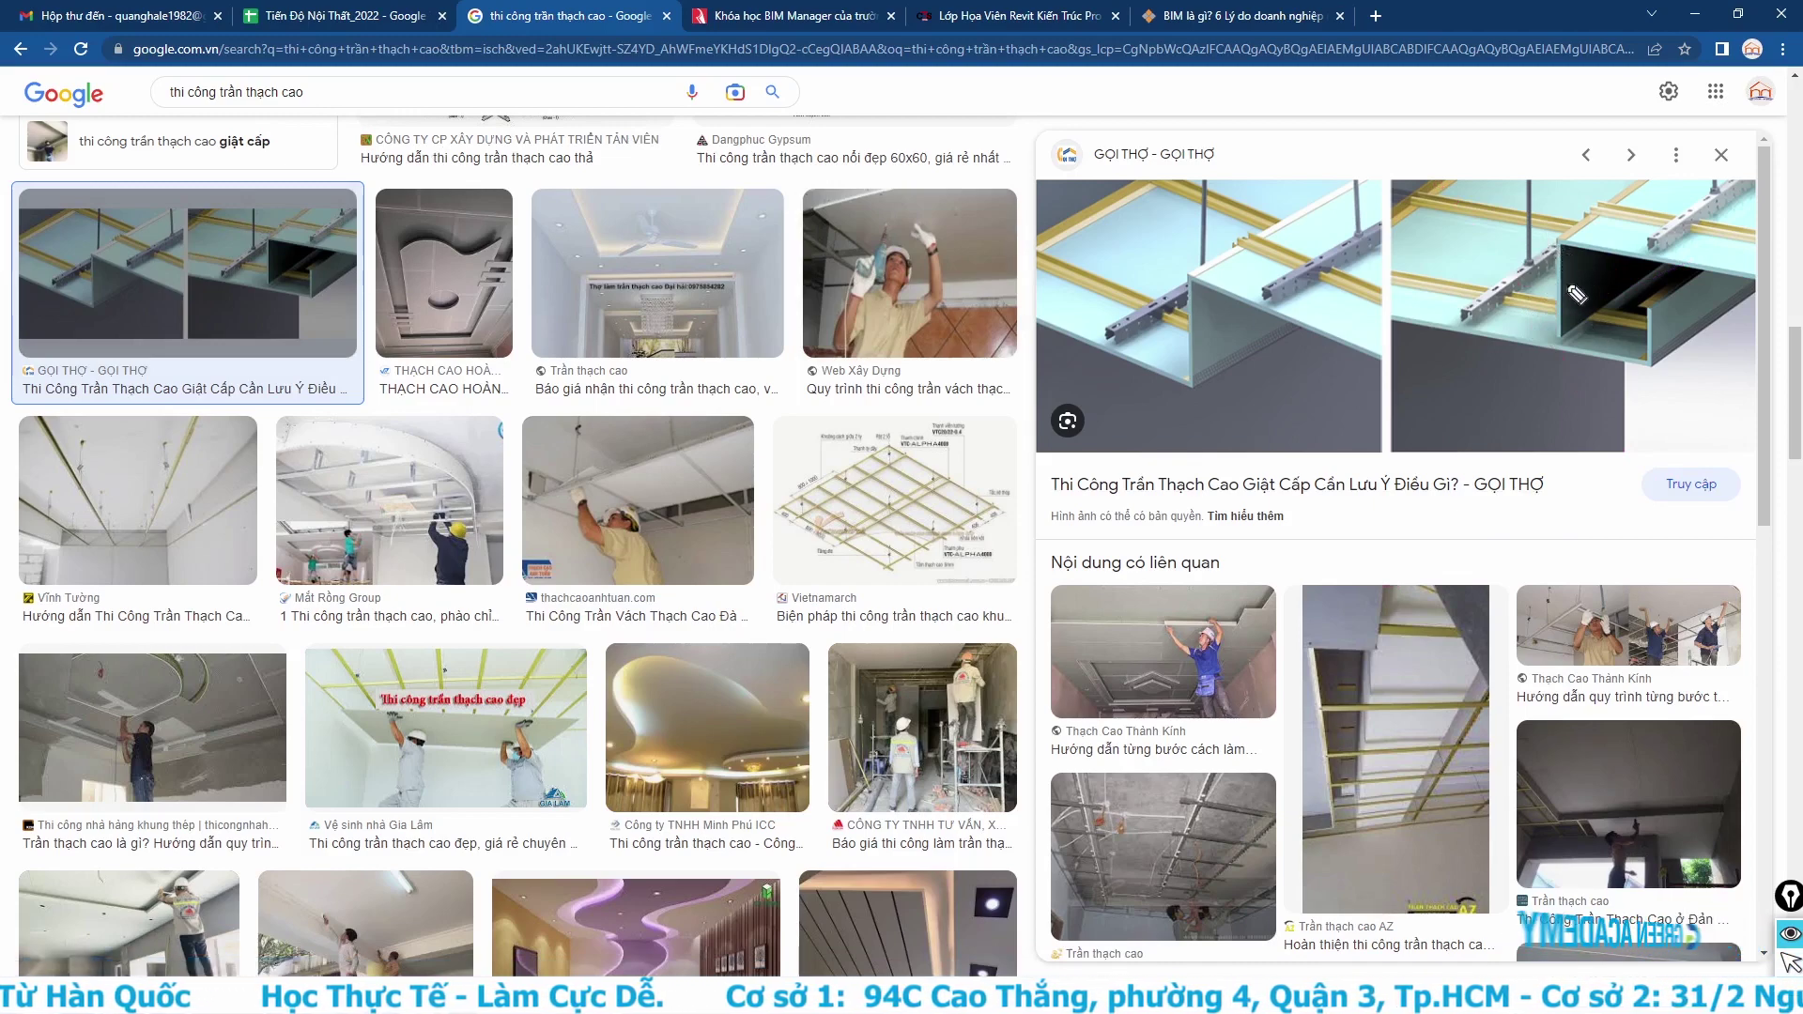
{"action": "left_click_drag", "start_coordinate": [1565, 247], "coordinate": [1735, 274]}
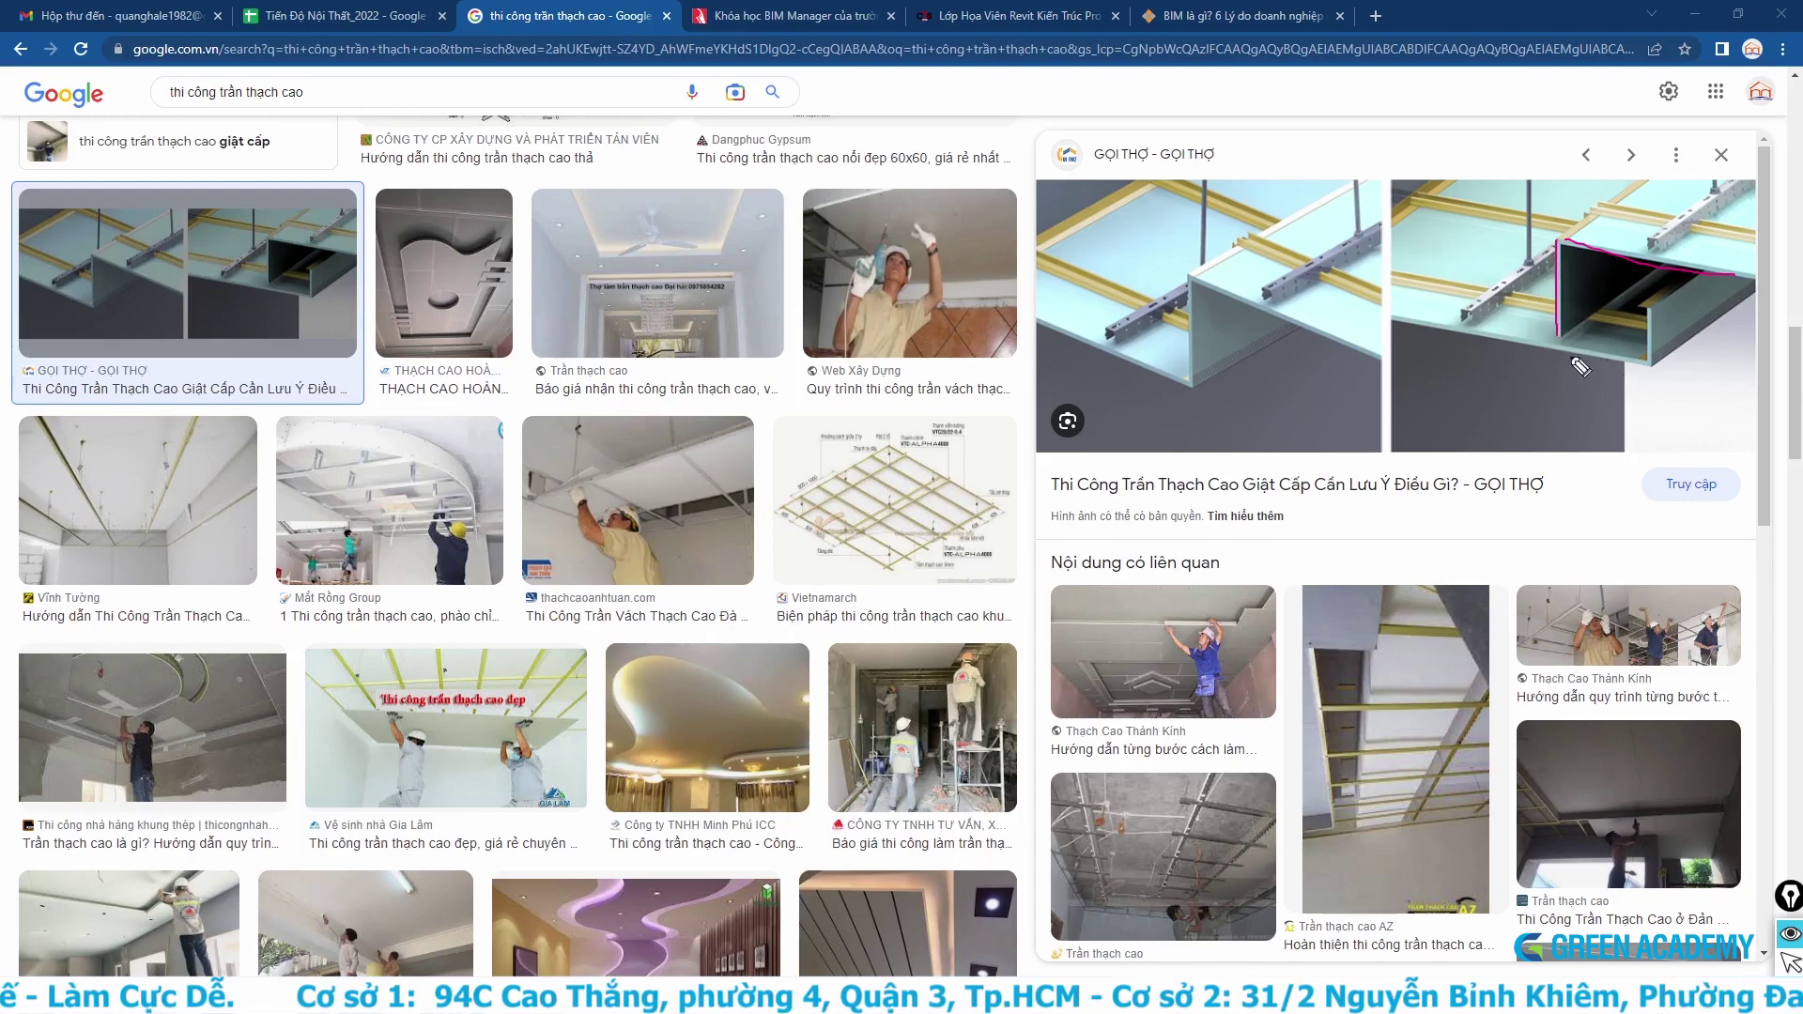
{"action": "left_click_drag", "start_coordinate": [1580, 357], "coordinate": [1647, 274]}
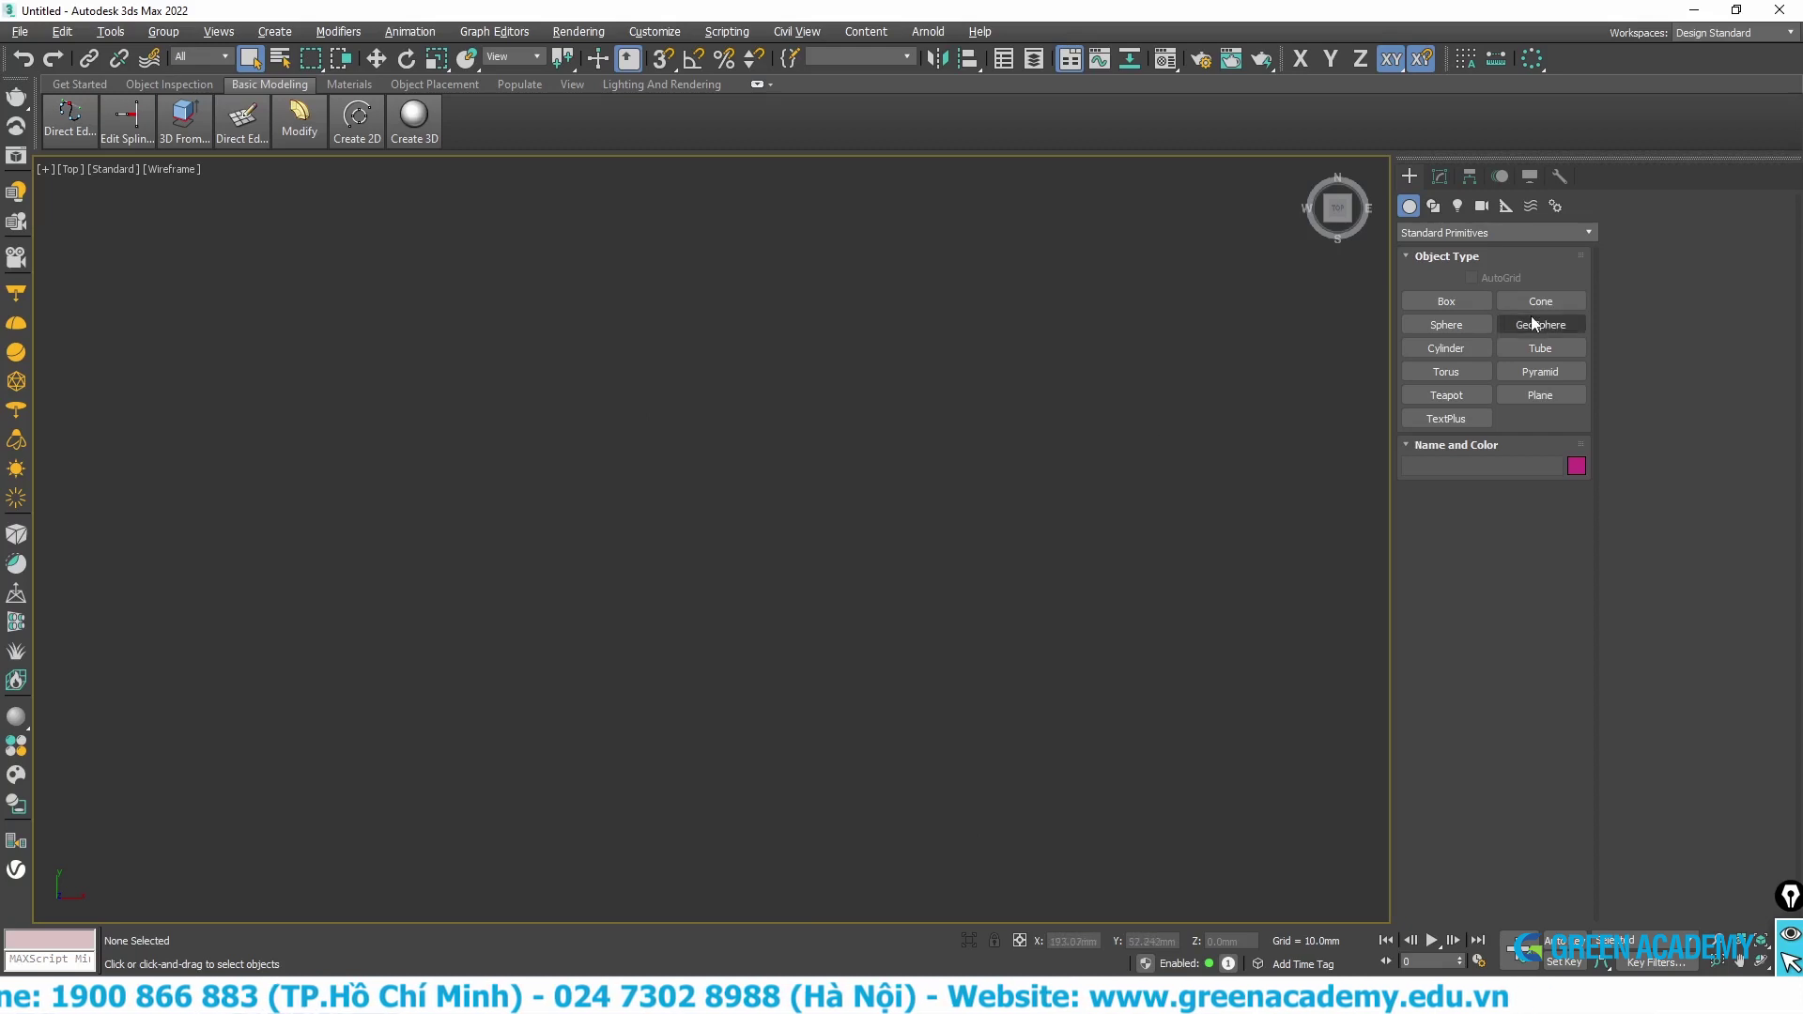
- Create Box001 in the Top view with Length 10000, Width 5000 and Height 100 mm
{"action": "left_click", "coordinate": [1474, 302]}
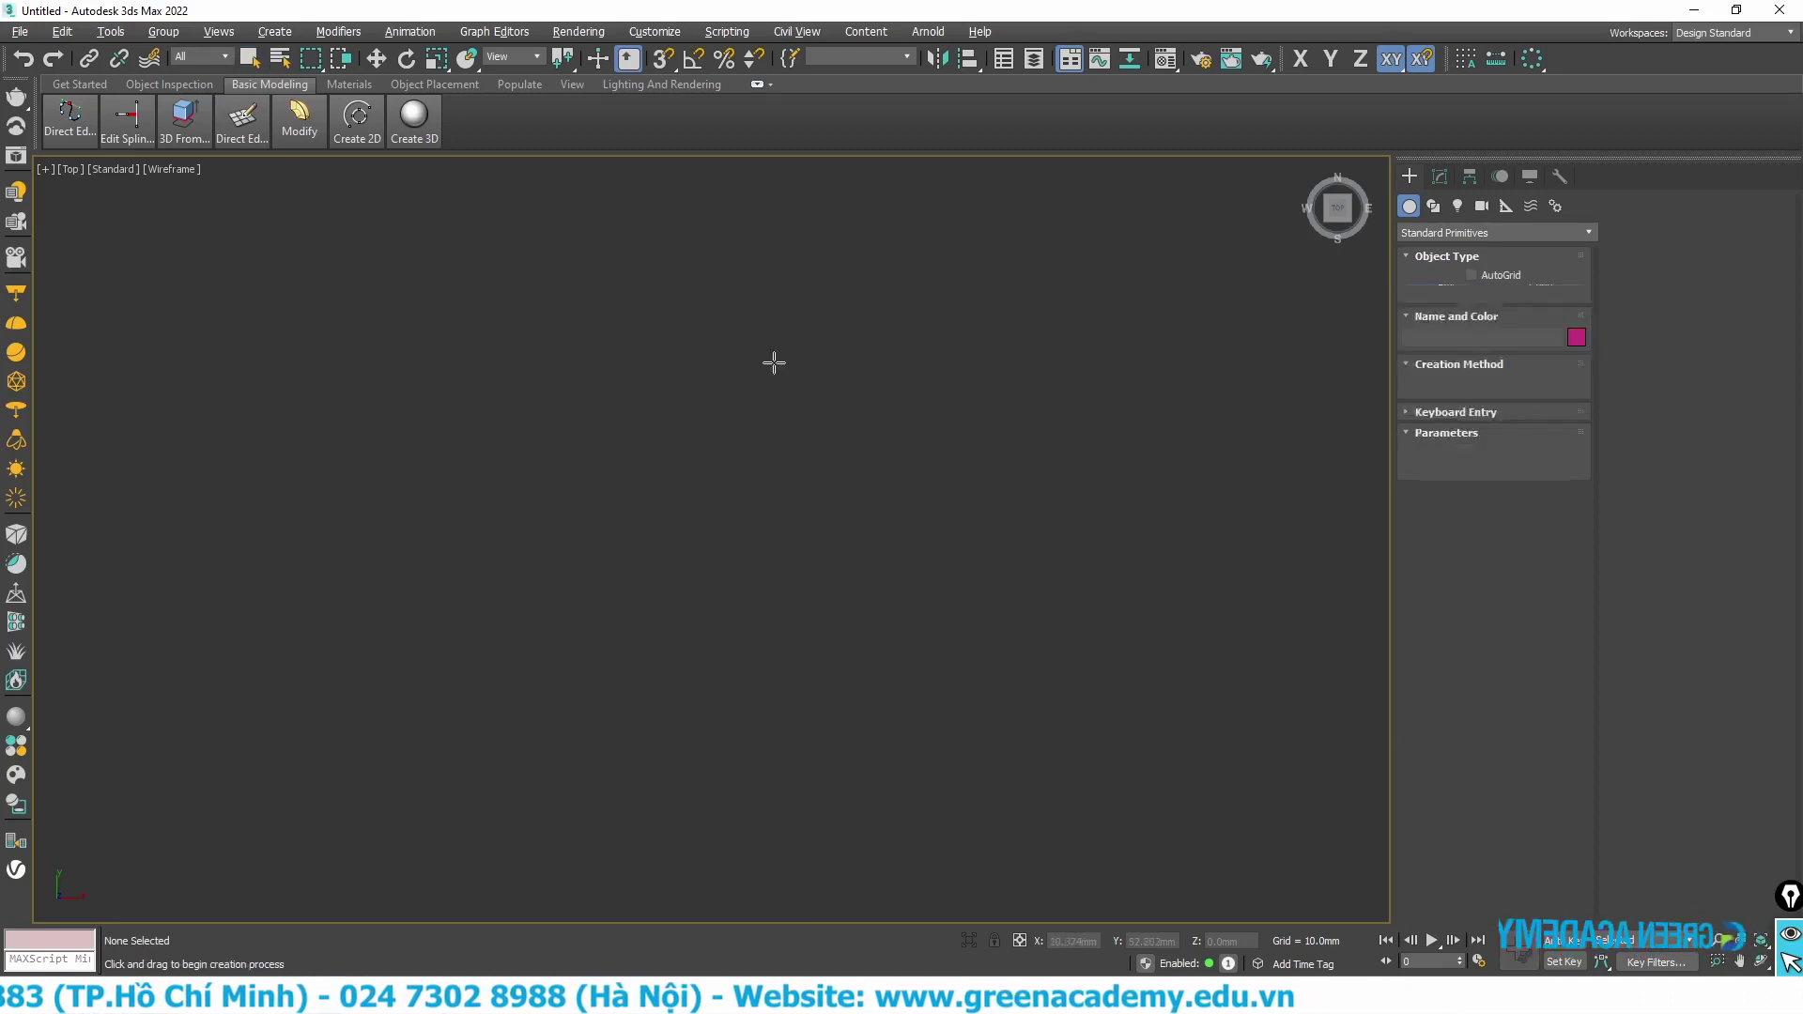
{"action": "mouse_move", "coordinate": [333, 225]}
{"action": "left_mouse_down"}
{"action": "mouse_move", "coordinate": [1006, 831]}
{"action": "mouse_move", "coordinate": [997, 861]}
{"action": "left_mouse_up"}
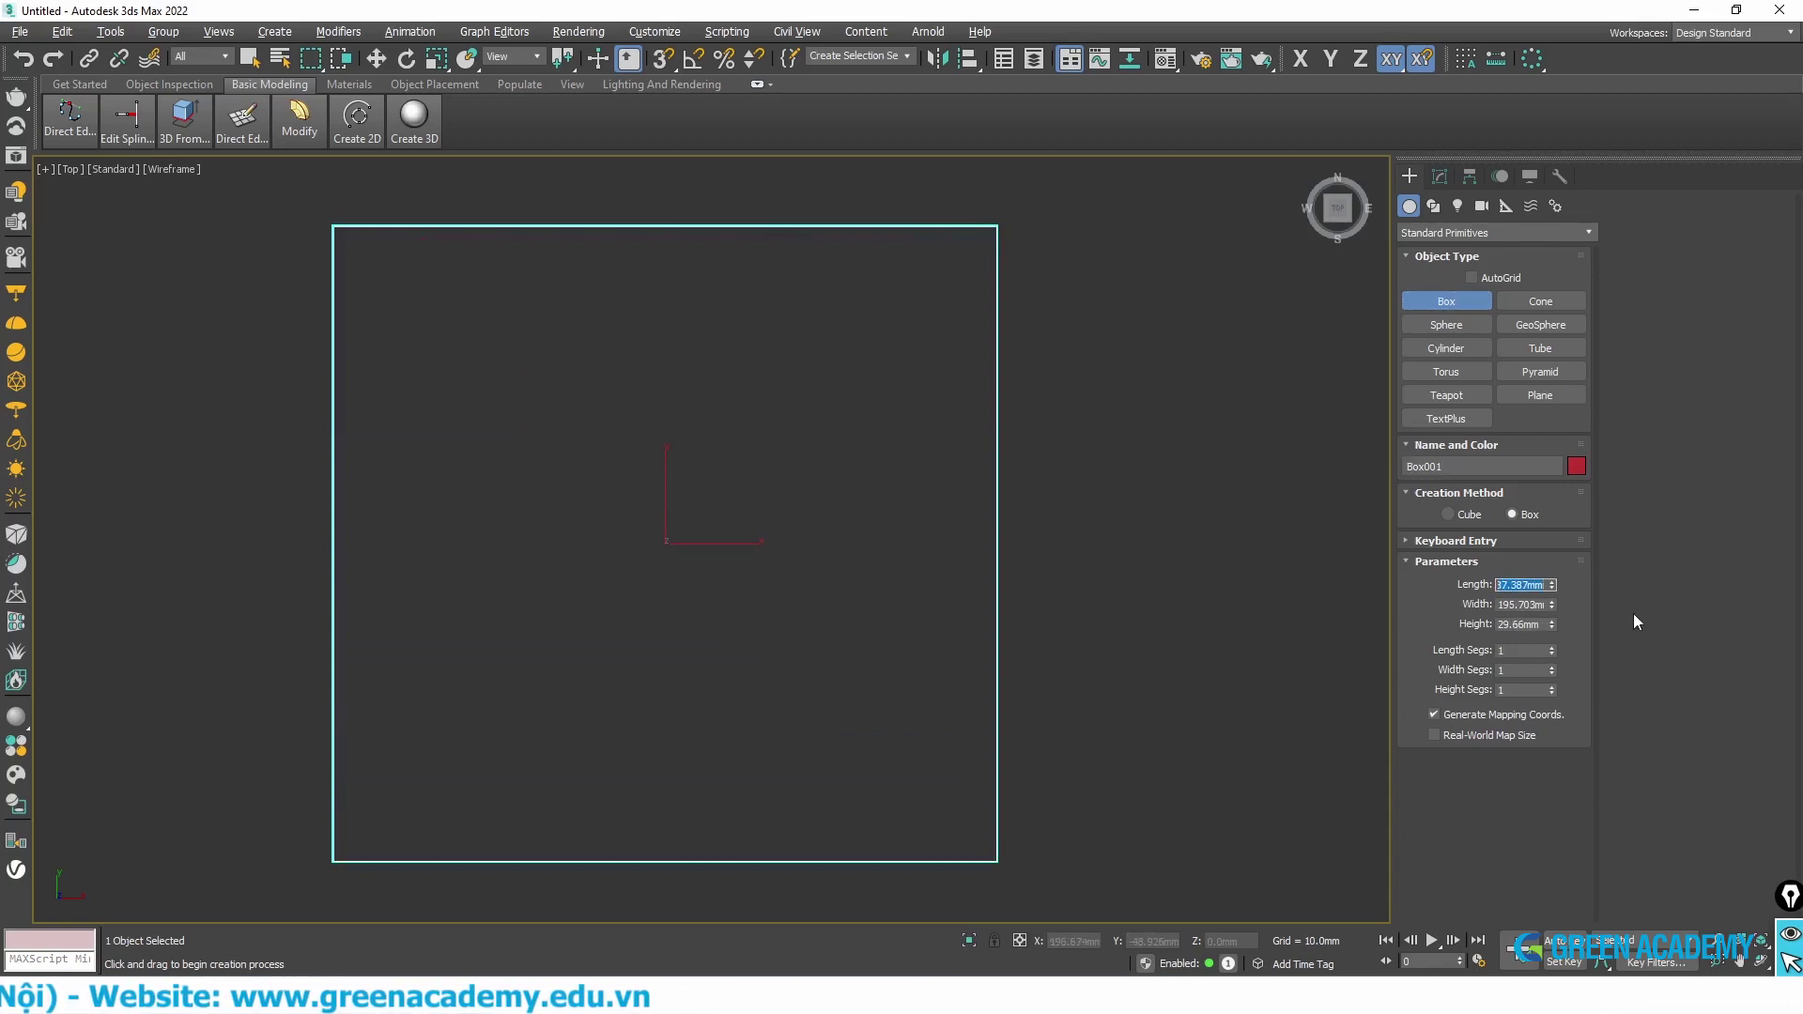
{"action": "type", "text": "100"}
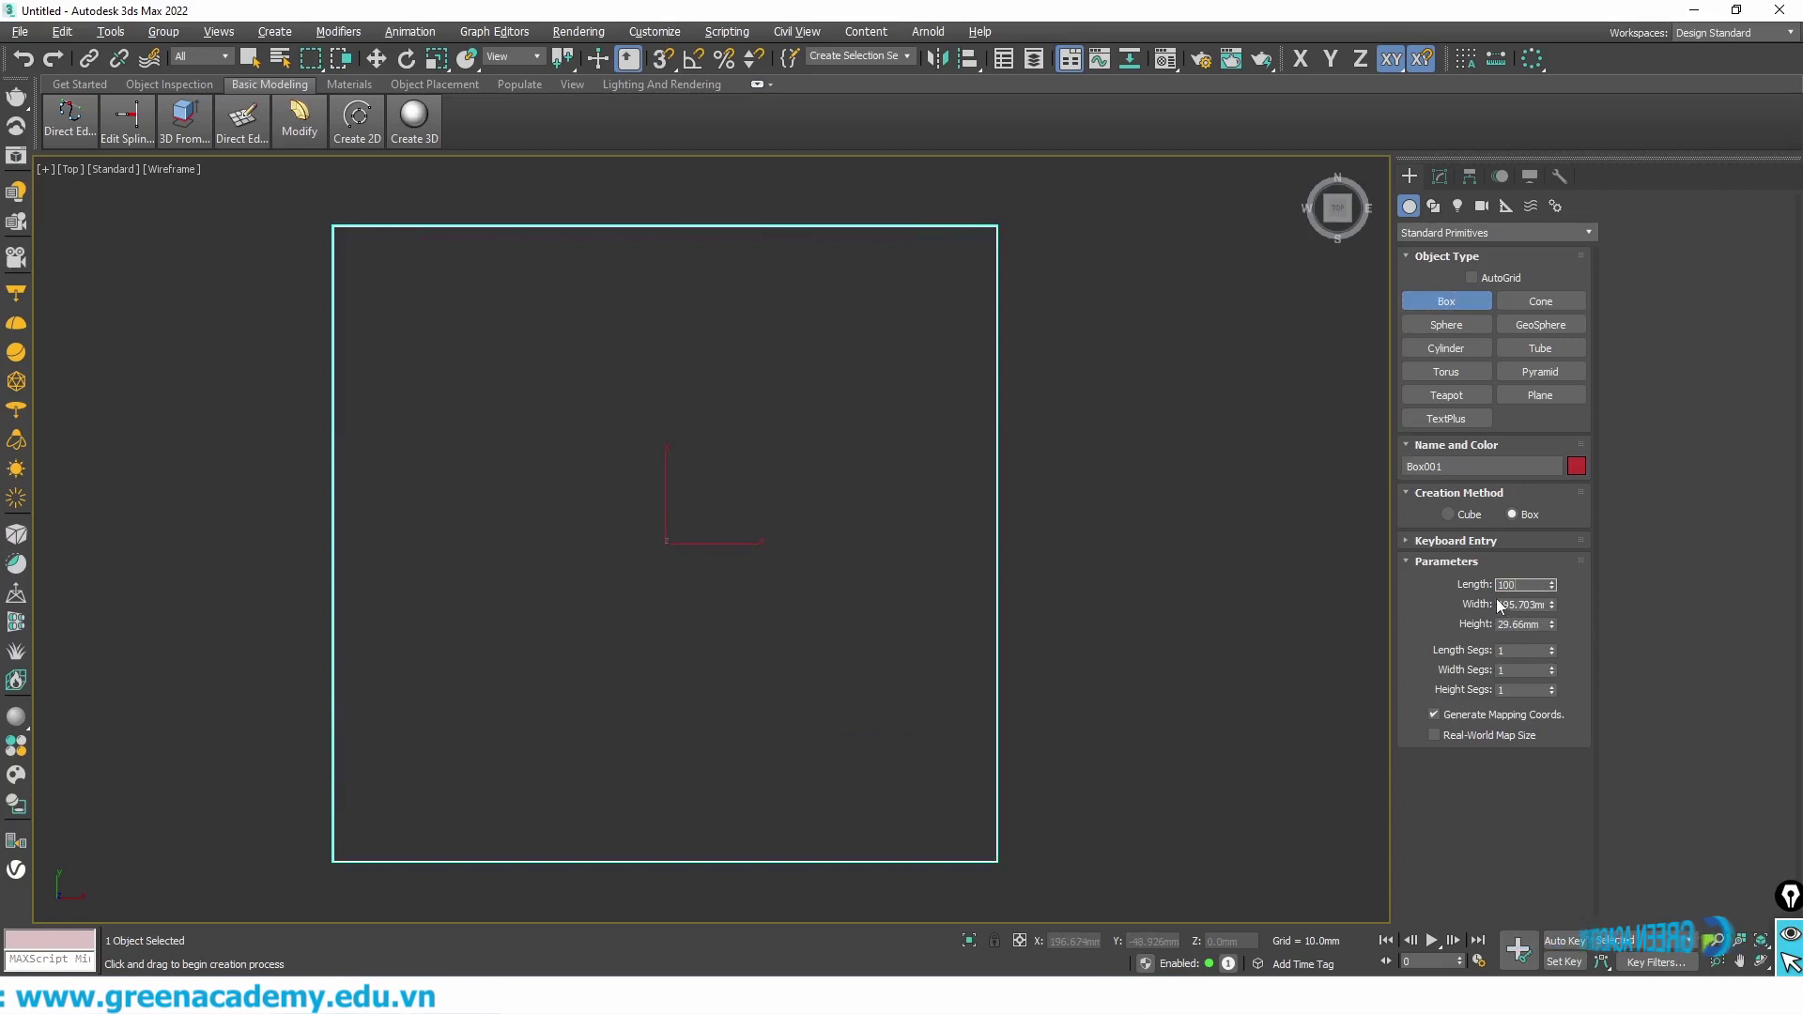
{"action": "type", "text": "00"}
{"action": "key", "text": "Tab"}
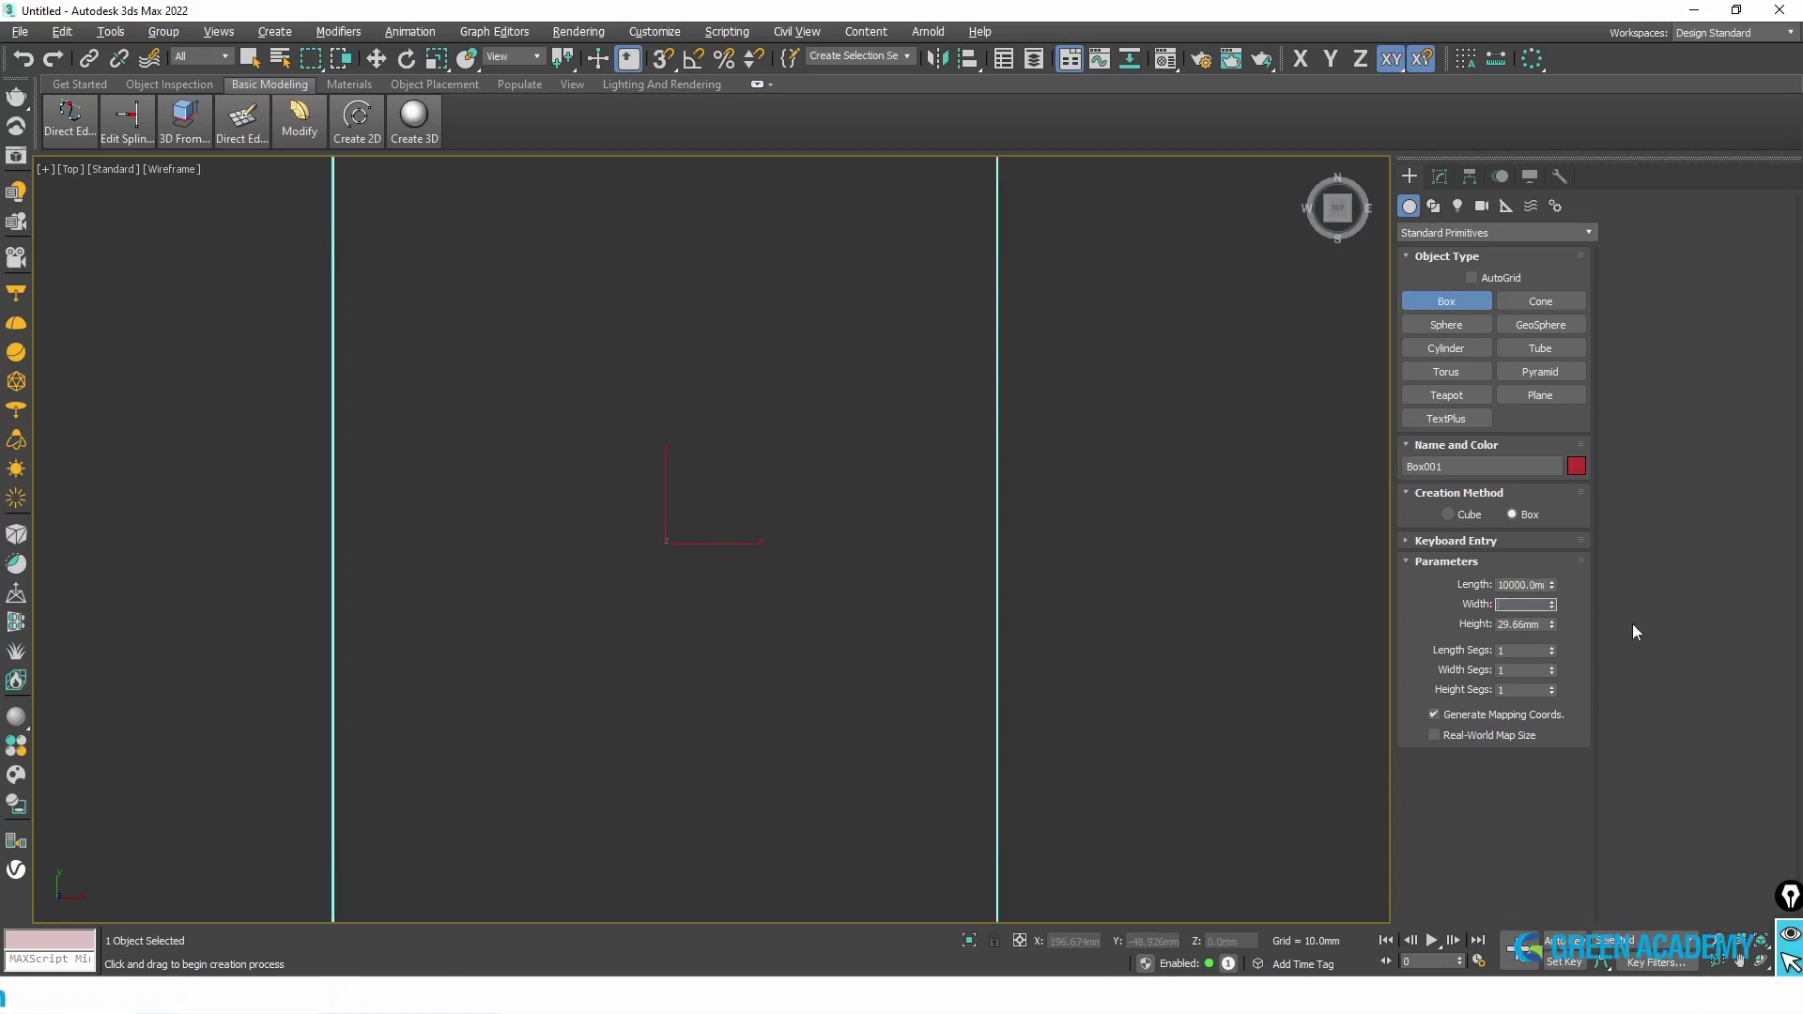
{"action": "type", "text": "5000"}
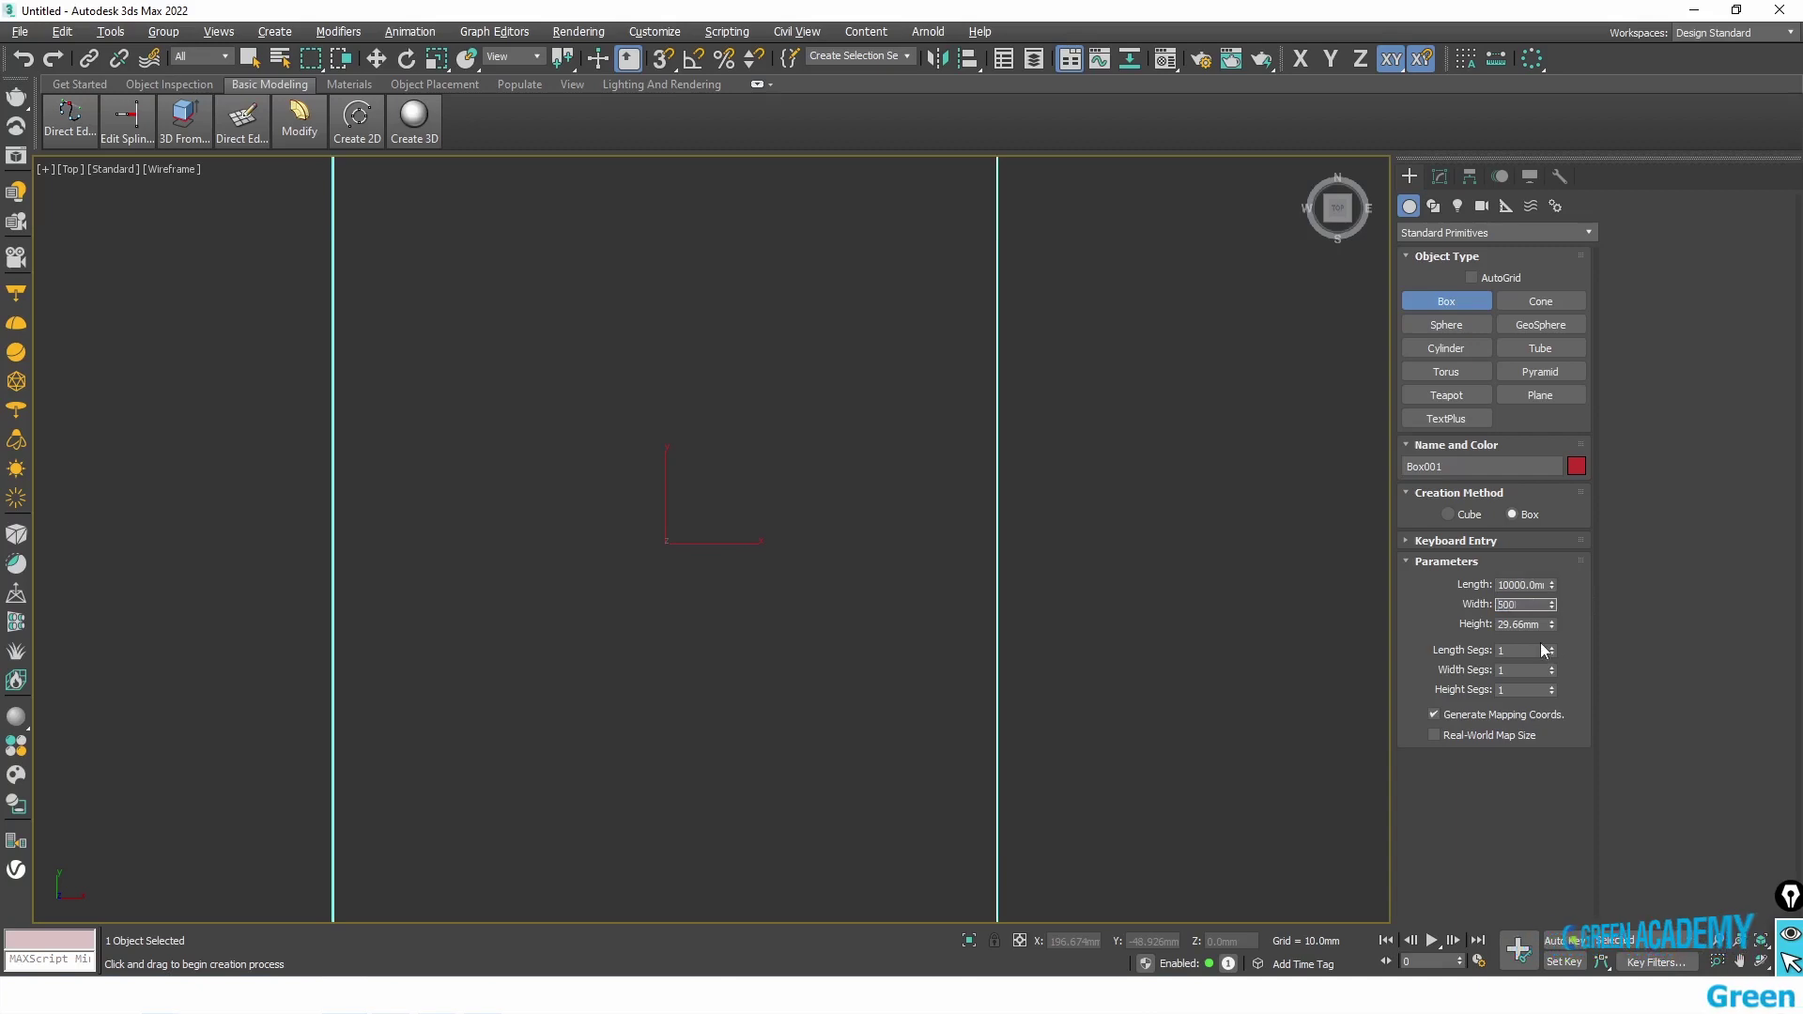
{"action": "key", "text": "Tab"}
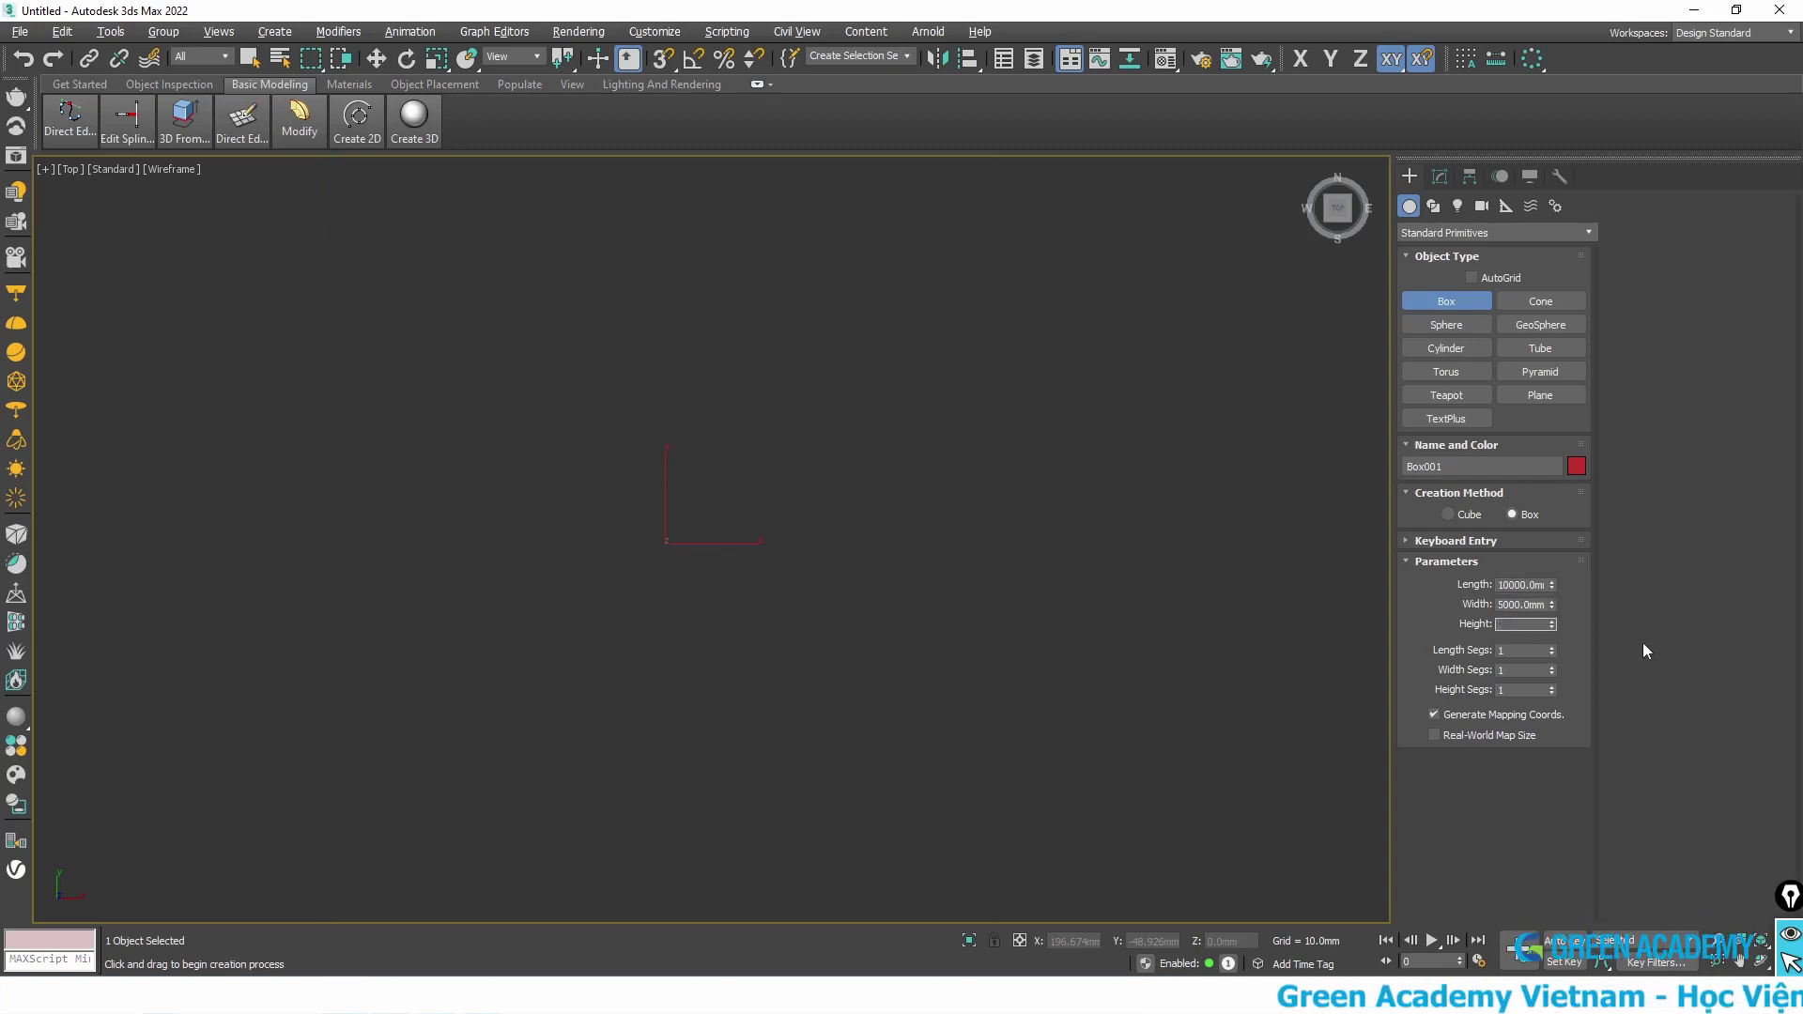
{"action": "type", "text": "100"}
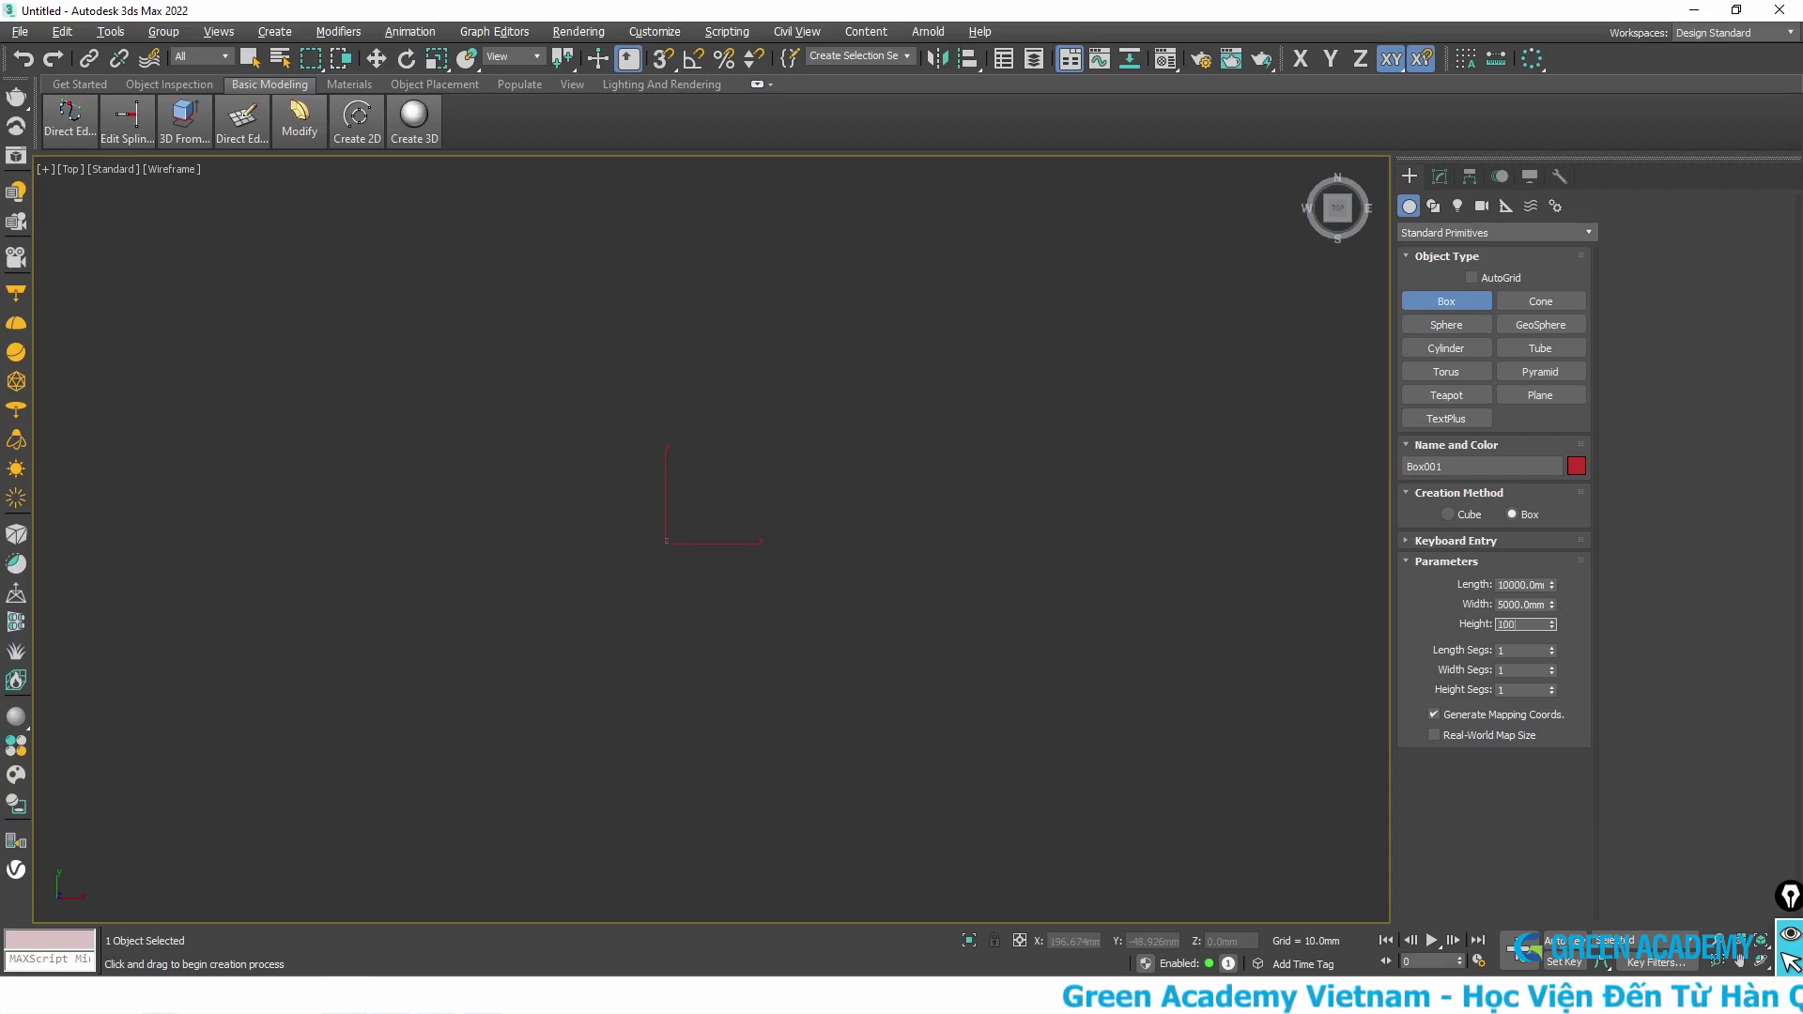
{"action": "key", "text": "Return"}
- Switch to the perspective view and change the slab's colour to grey
{"action": "left_click", "coordinate": [375, 59]}
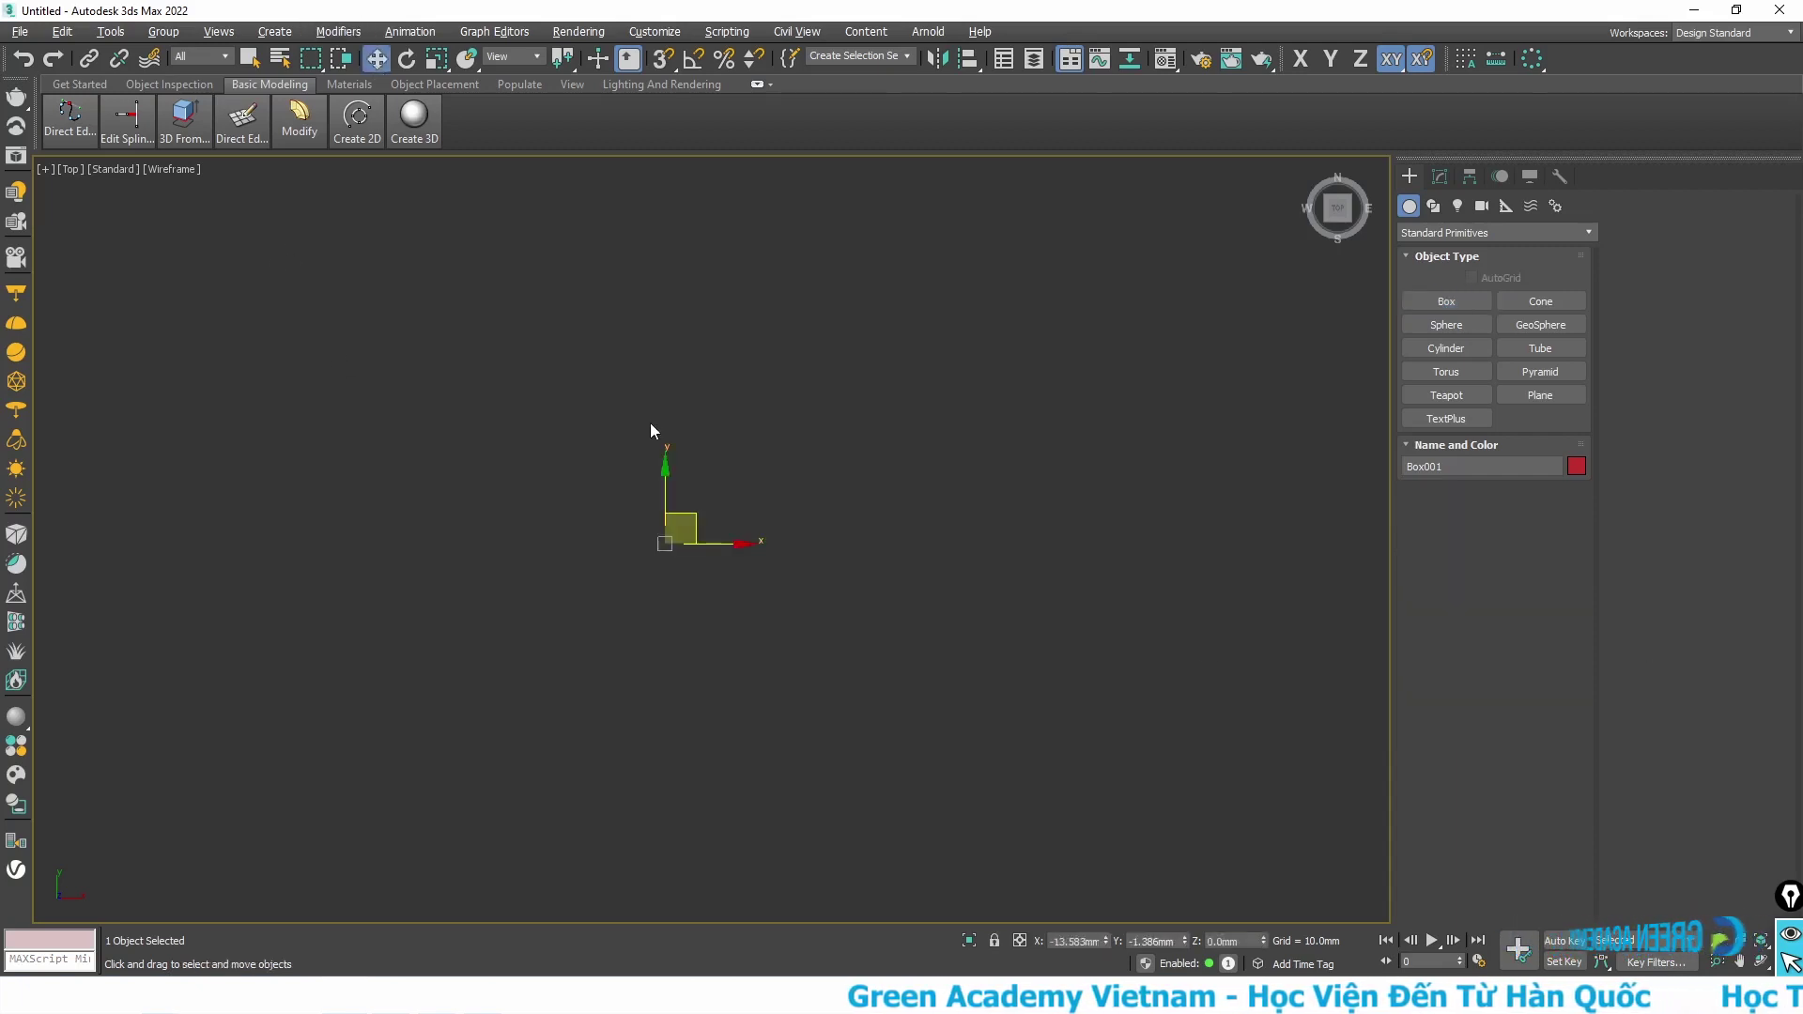
{"action": "key", "text": "p"}
{"action": "scroll", "coordinate": [662, 476], "scroll_direction": "down", "scroll_amount": 5}
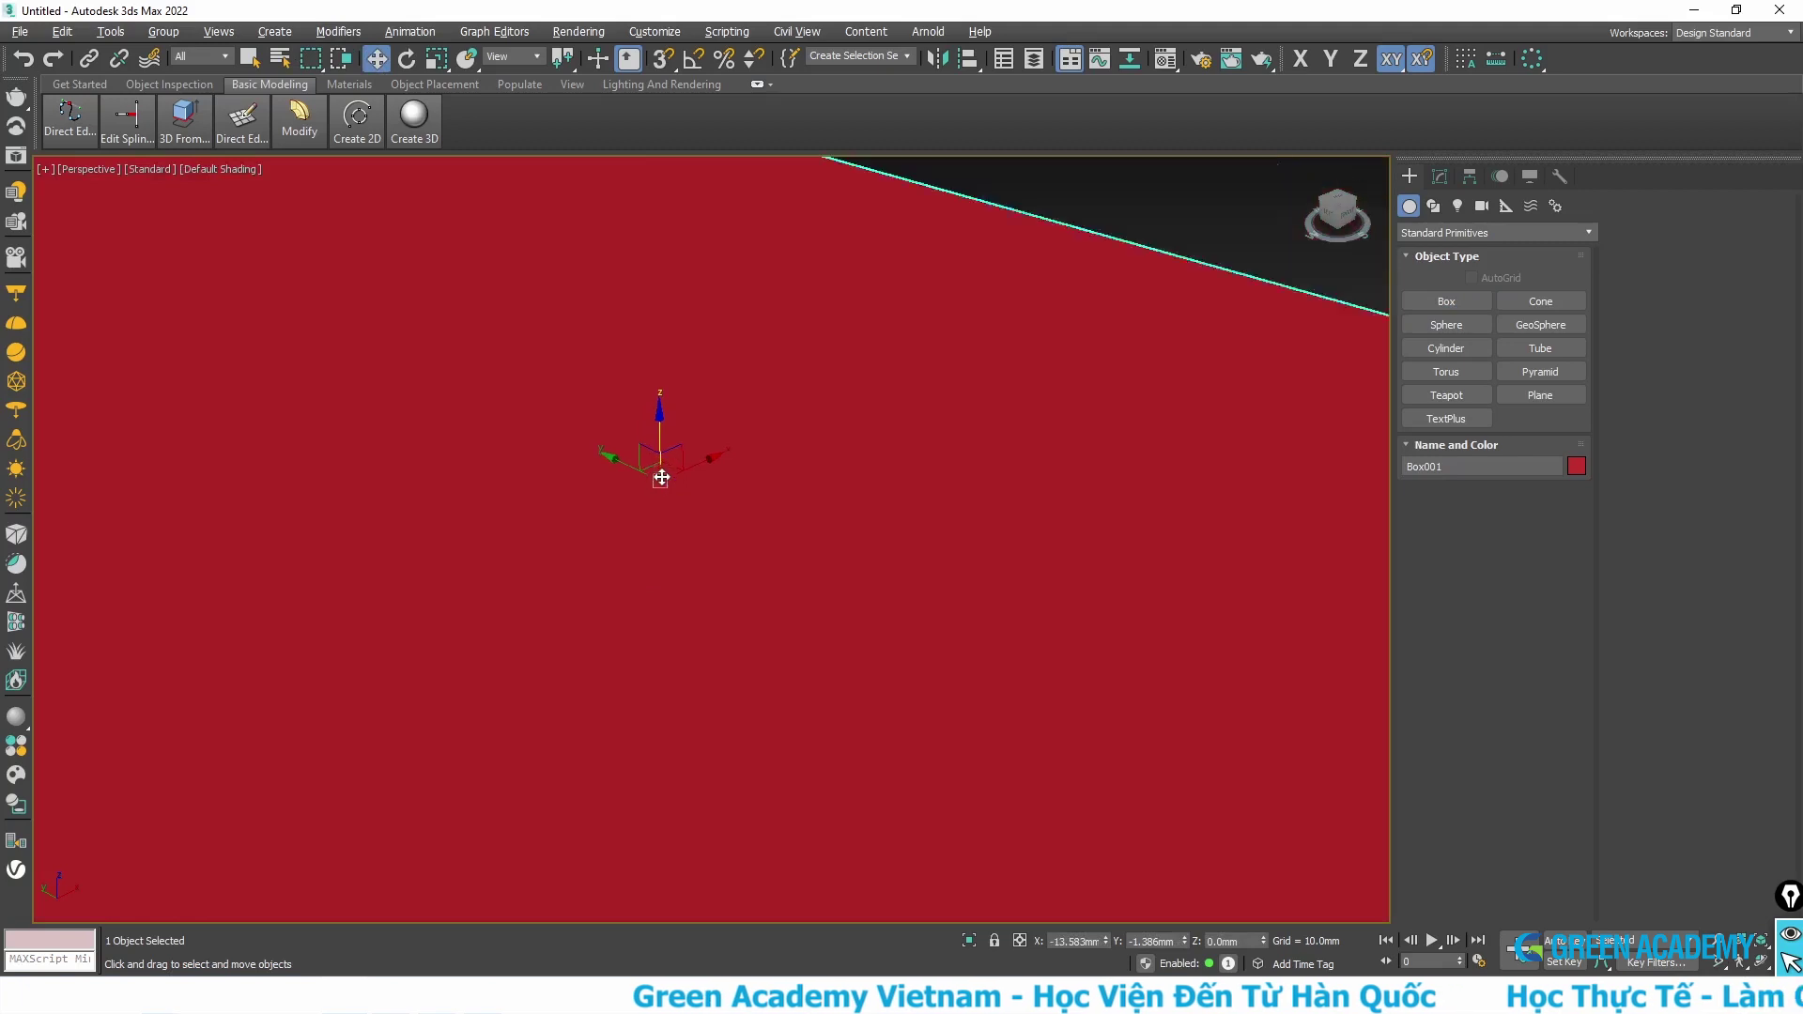
{"action": "scroll", "coordinate": [662, 477], "scroll_direction": "down", "scroll_amount": 5}
{"action": "left_click", "coordinate": [1577, 466]}
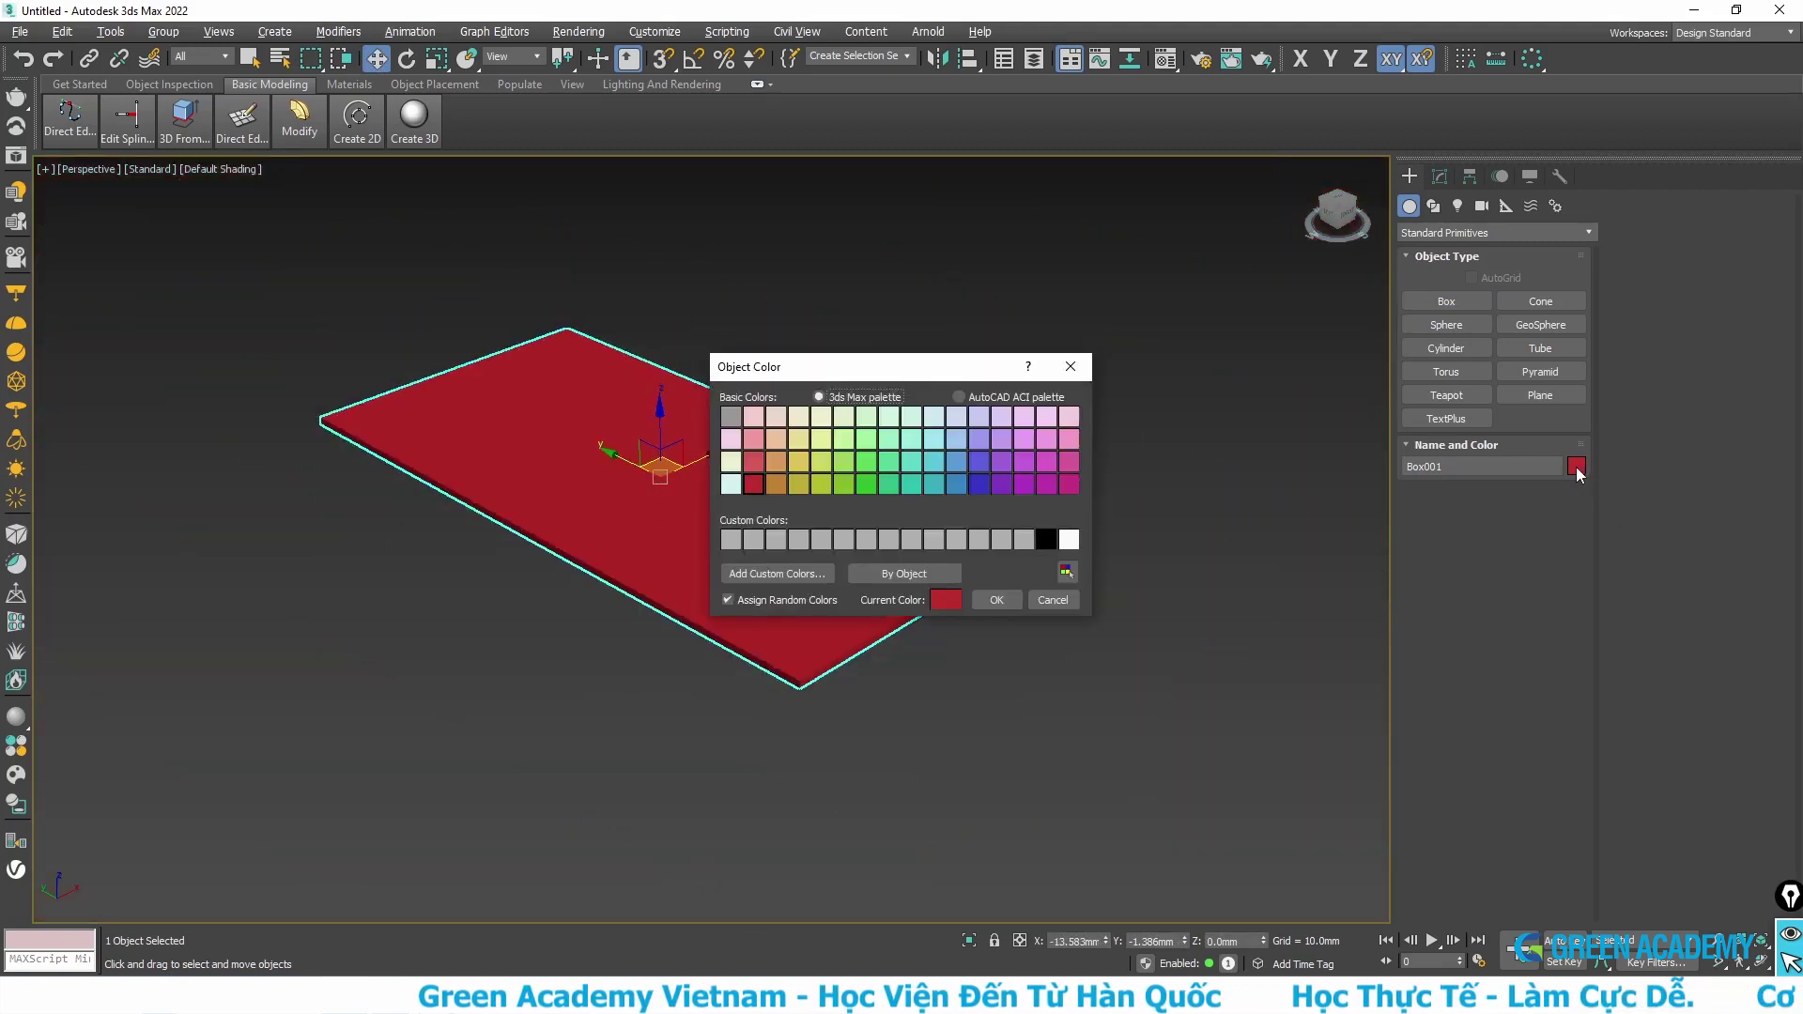
{"action": "left_click", "coordinate": [996, 600]}
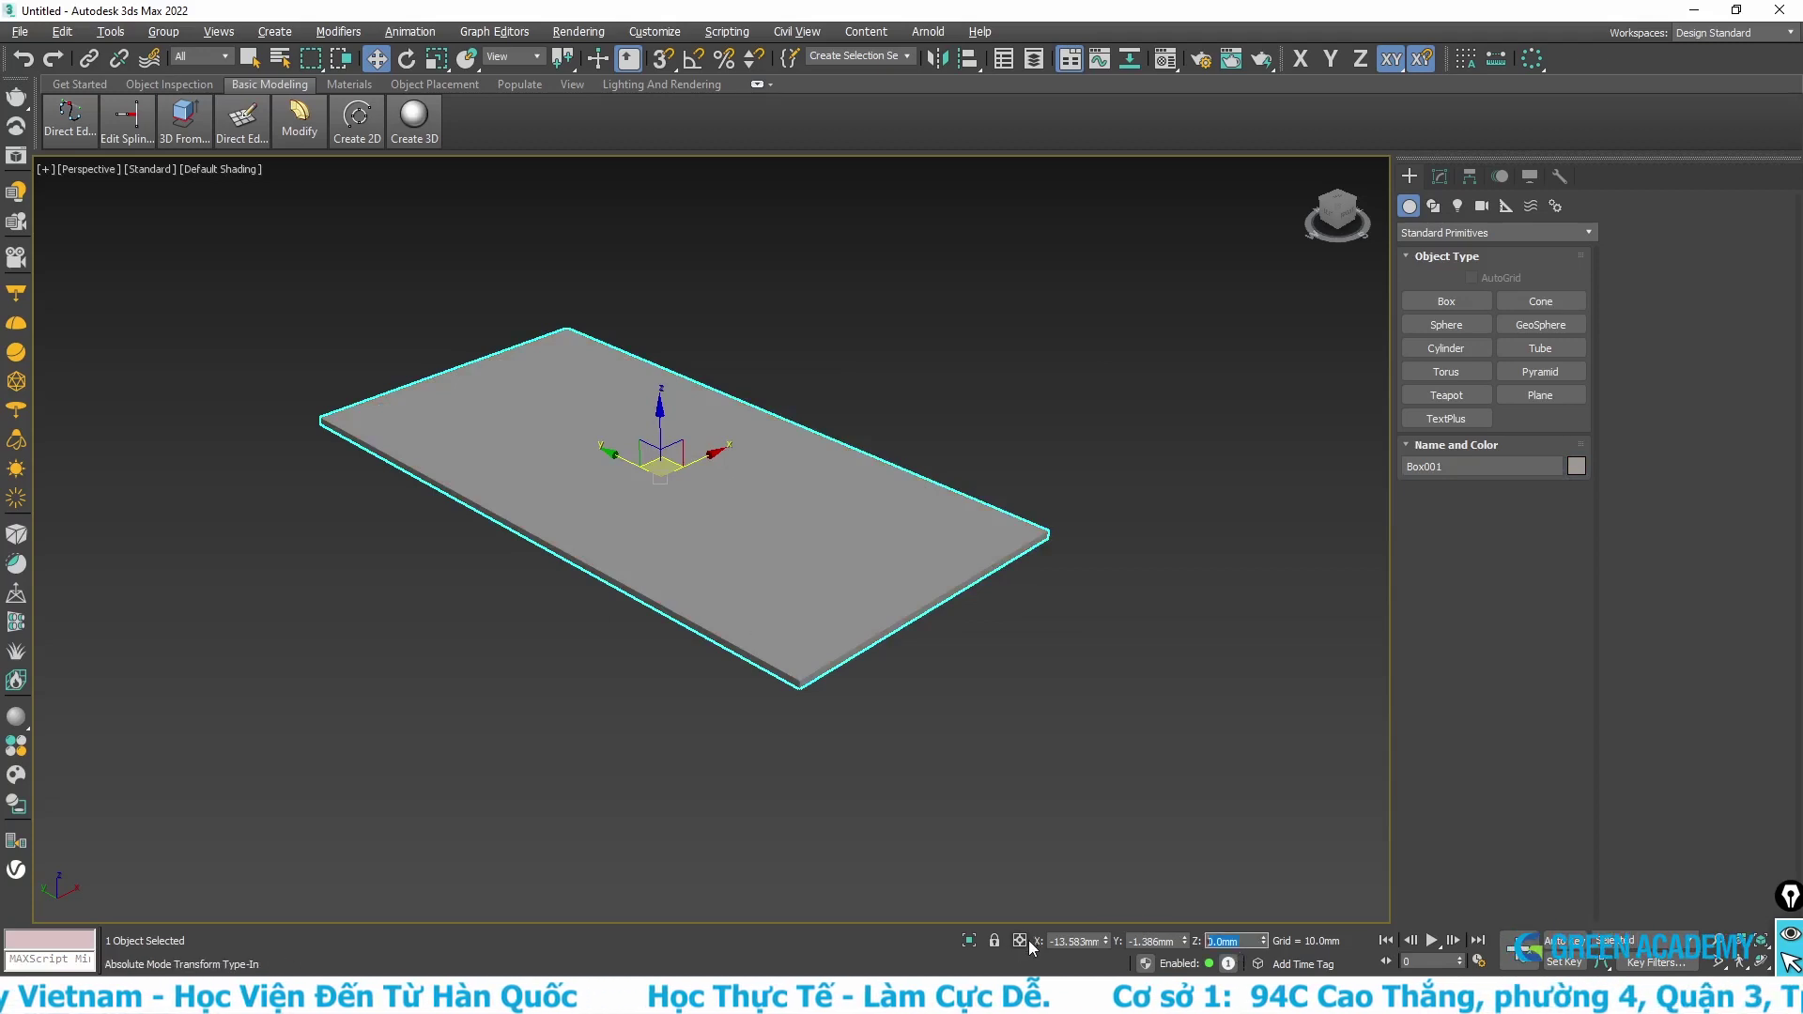
- Raise the slab to Z 3500 mm and frame it in the view
{"action": "type", "text": "3500"}
{"action": "key", "text": "Return"}
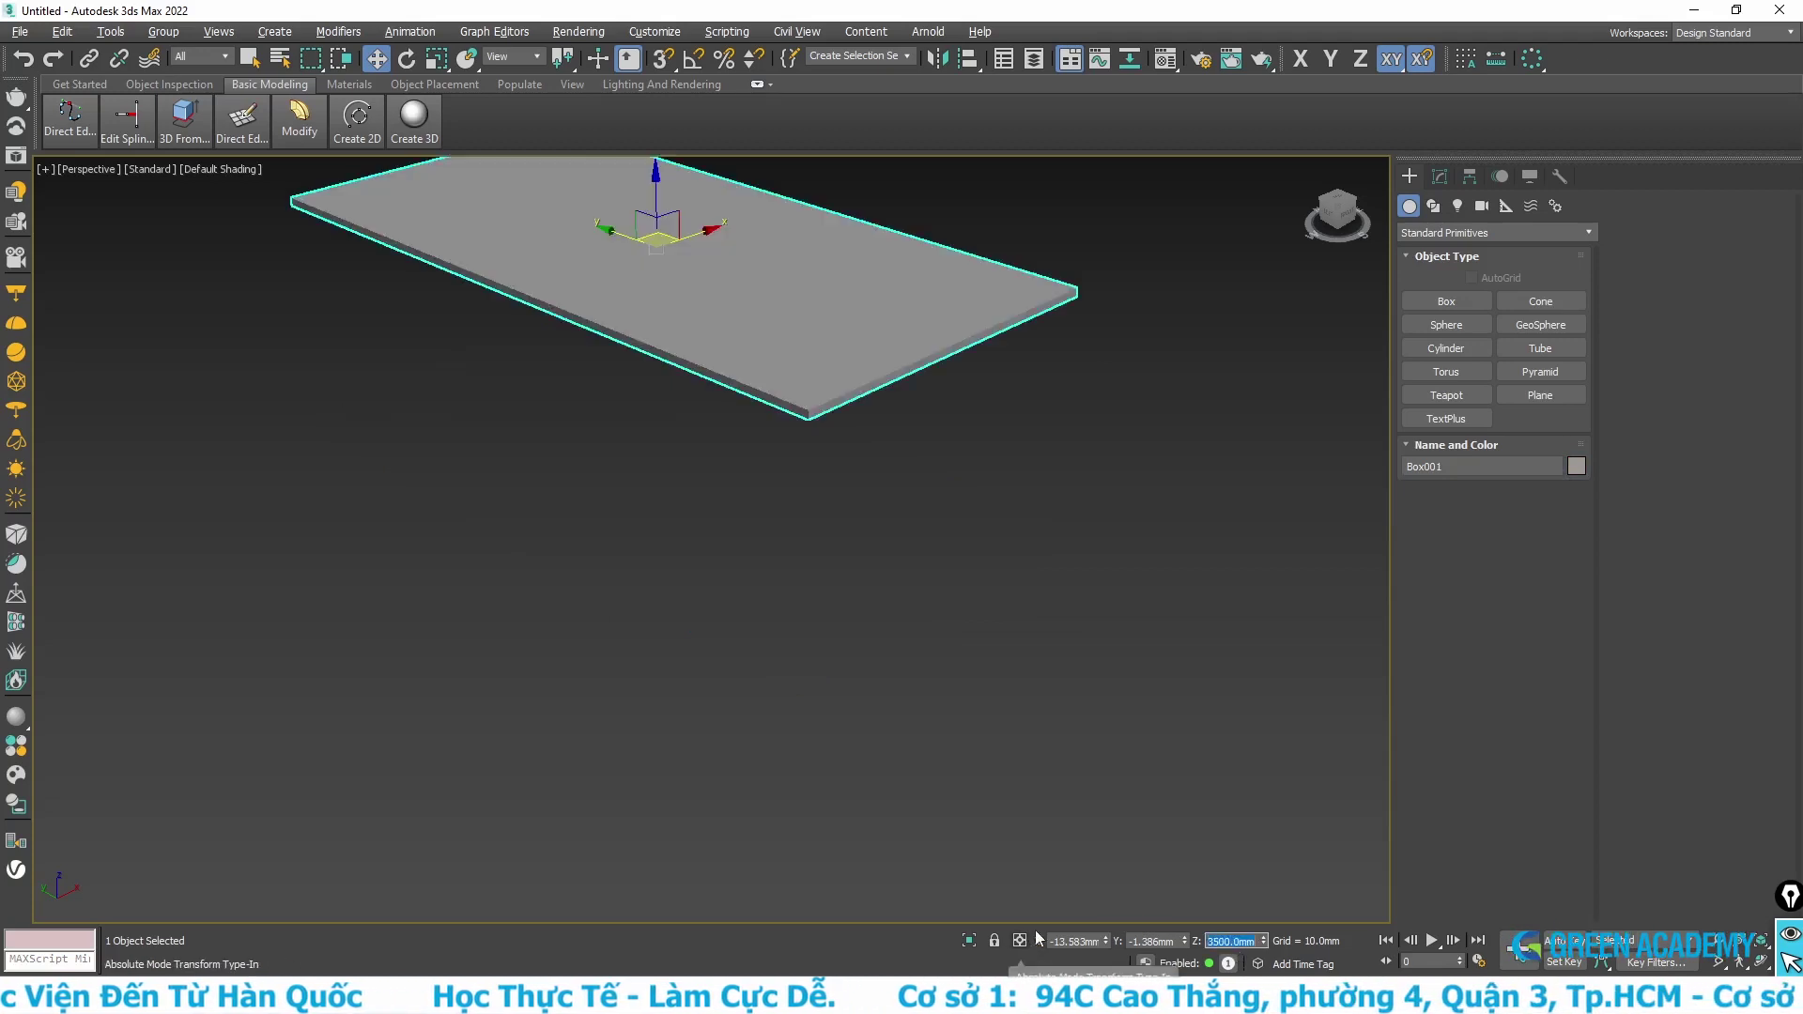
{"action": "middle_click_drag", "start_coordinate": [849, 561], "coordinate": [869, 629]}
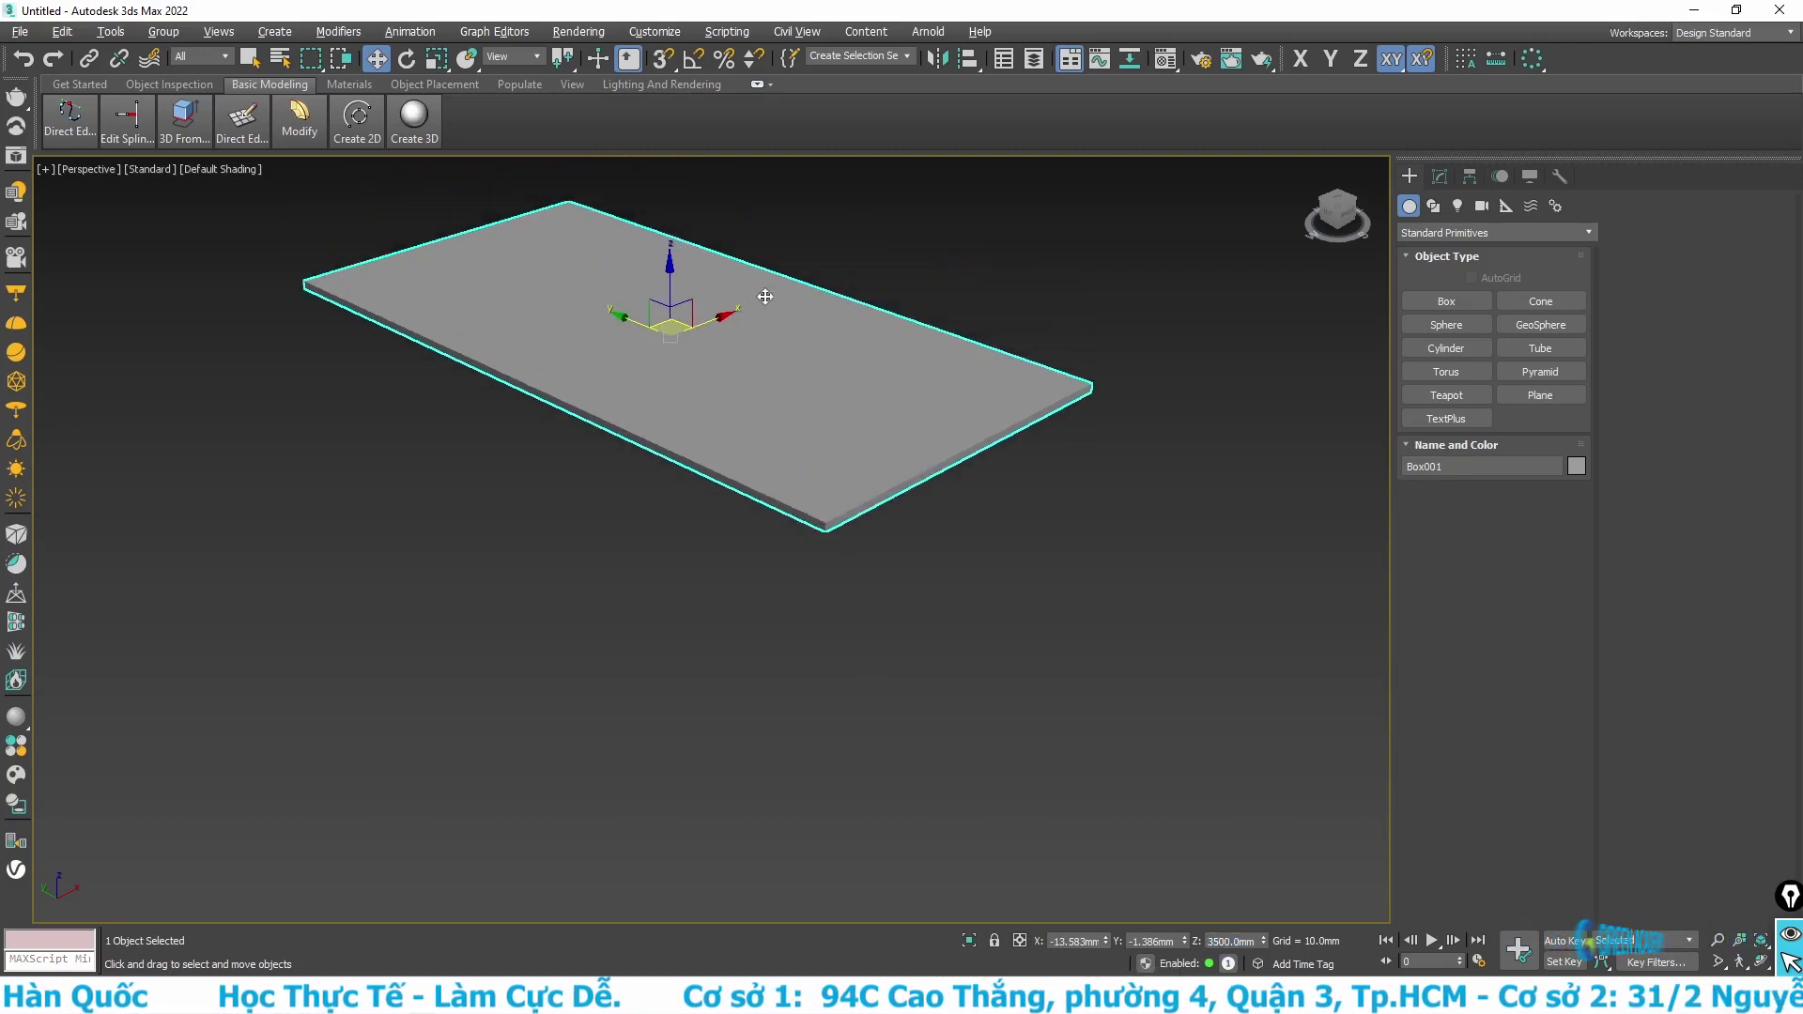
{"action": "scroll", "coordinate": [749, 301], "scroll_direction": "up", "scroll_amount": 3}
{"action": "scroll", "coordinate": [769, 346], "scroll_direction": "down", "scroll_amount": 1}
- Freeze the slab in place and switch to the Top view
{"action": "right_click", "coordinate": [770, 349]}
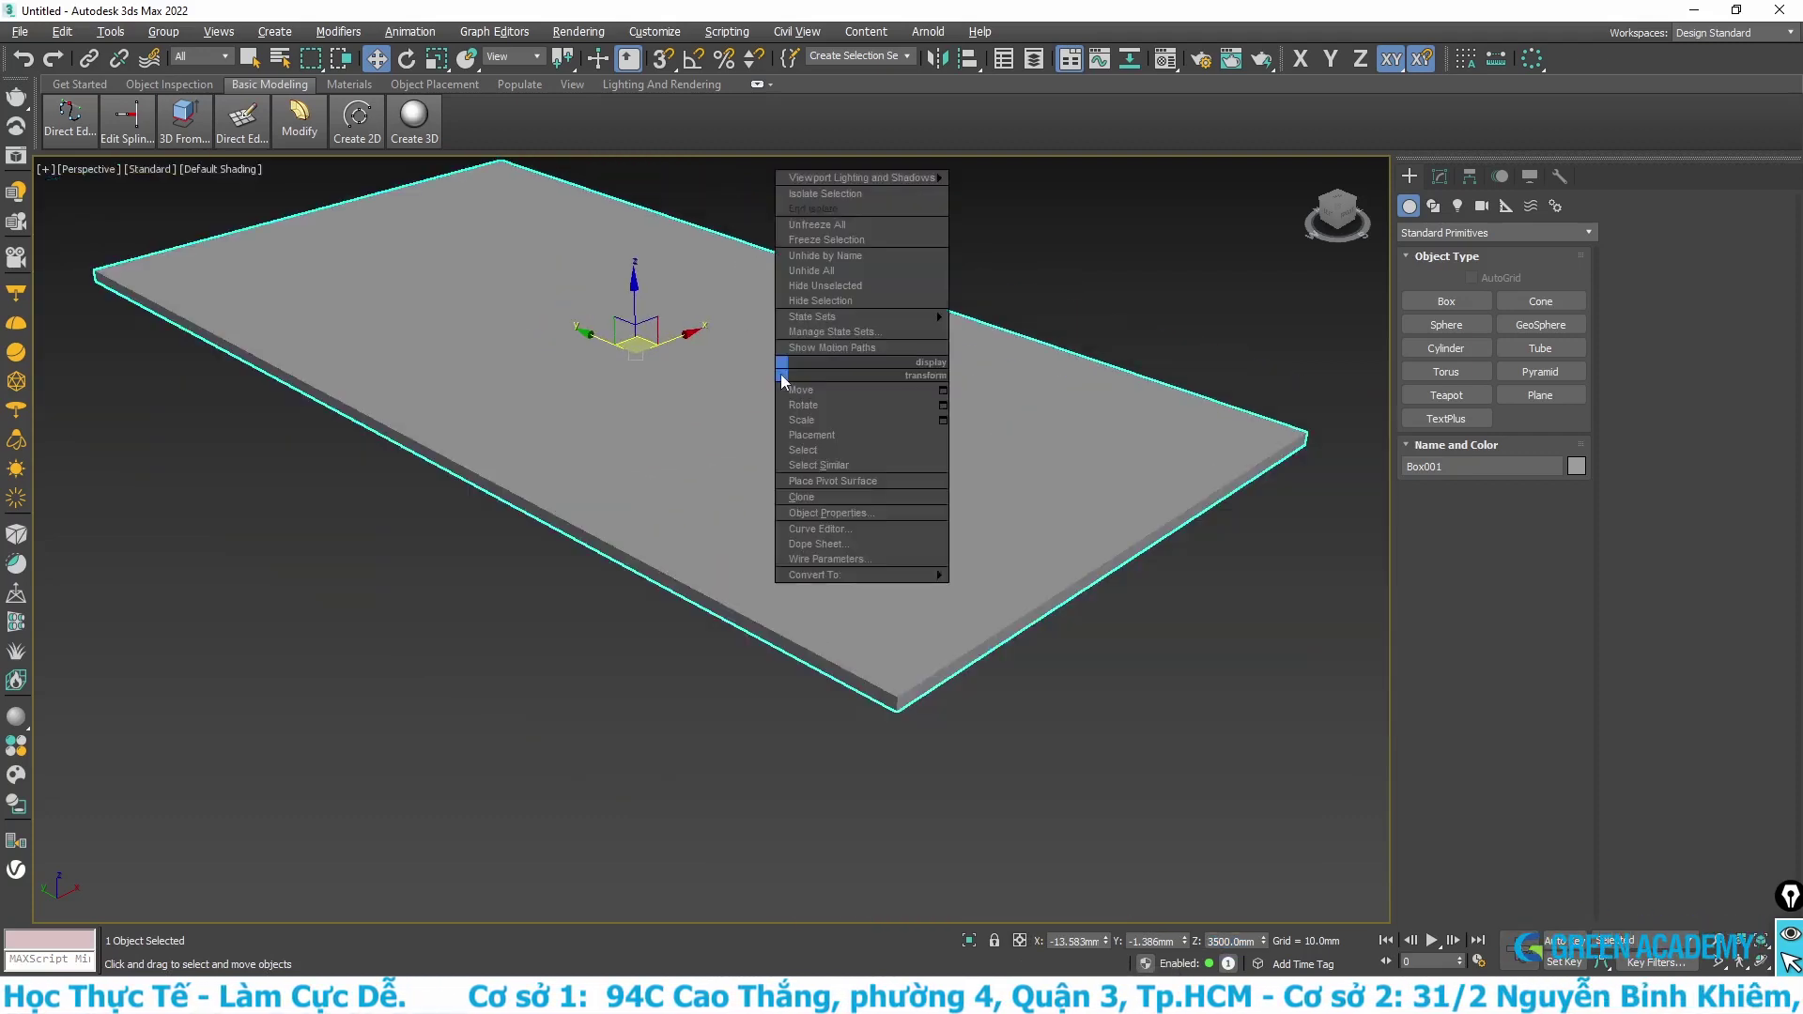
{"action": "left_click", "coordinate": [805, 252]}
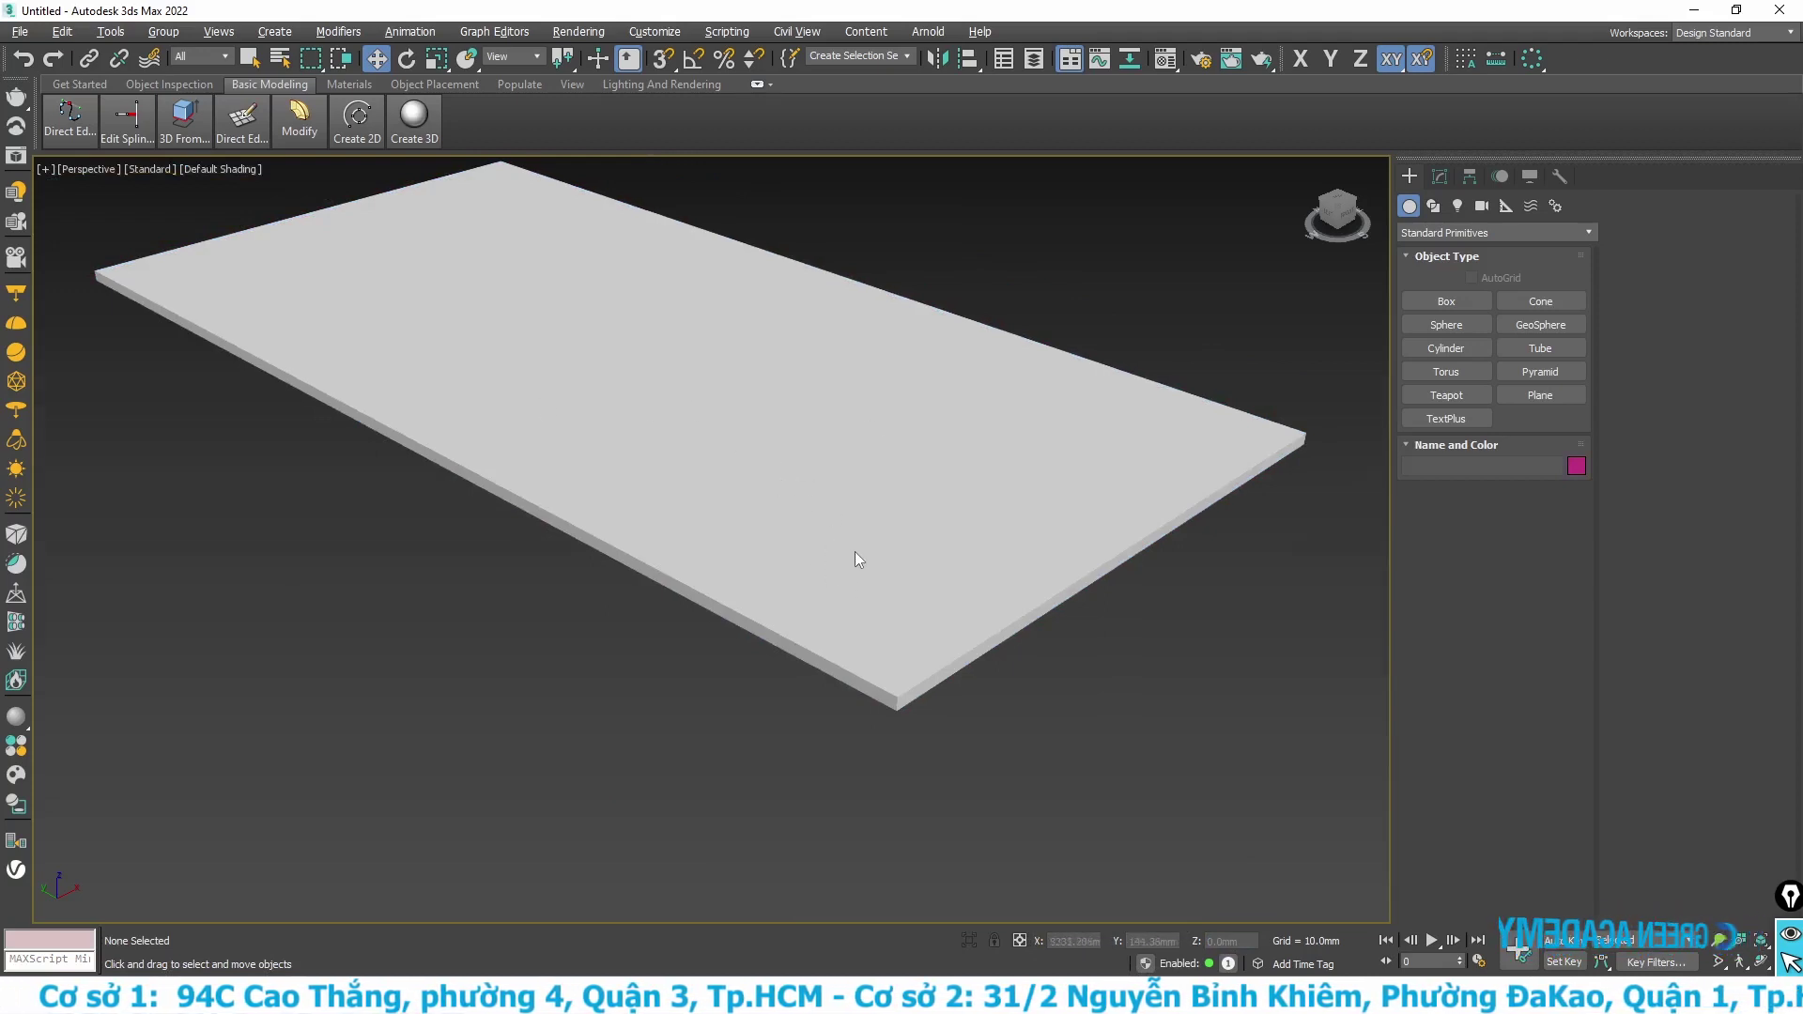
{"action": "key", "text": "t"}
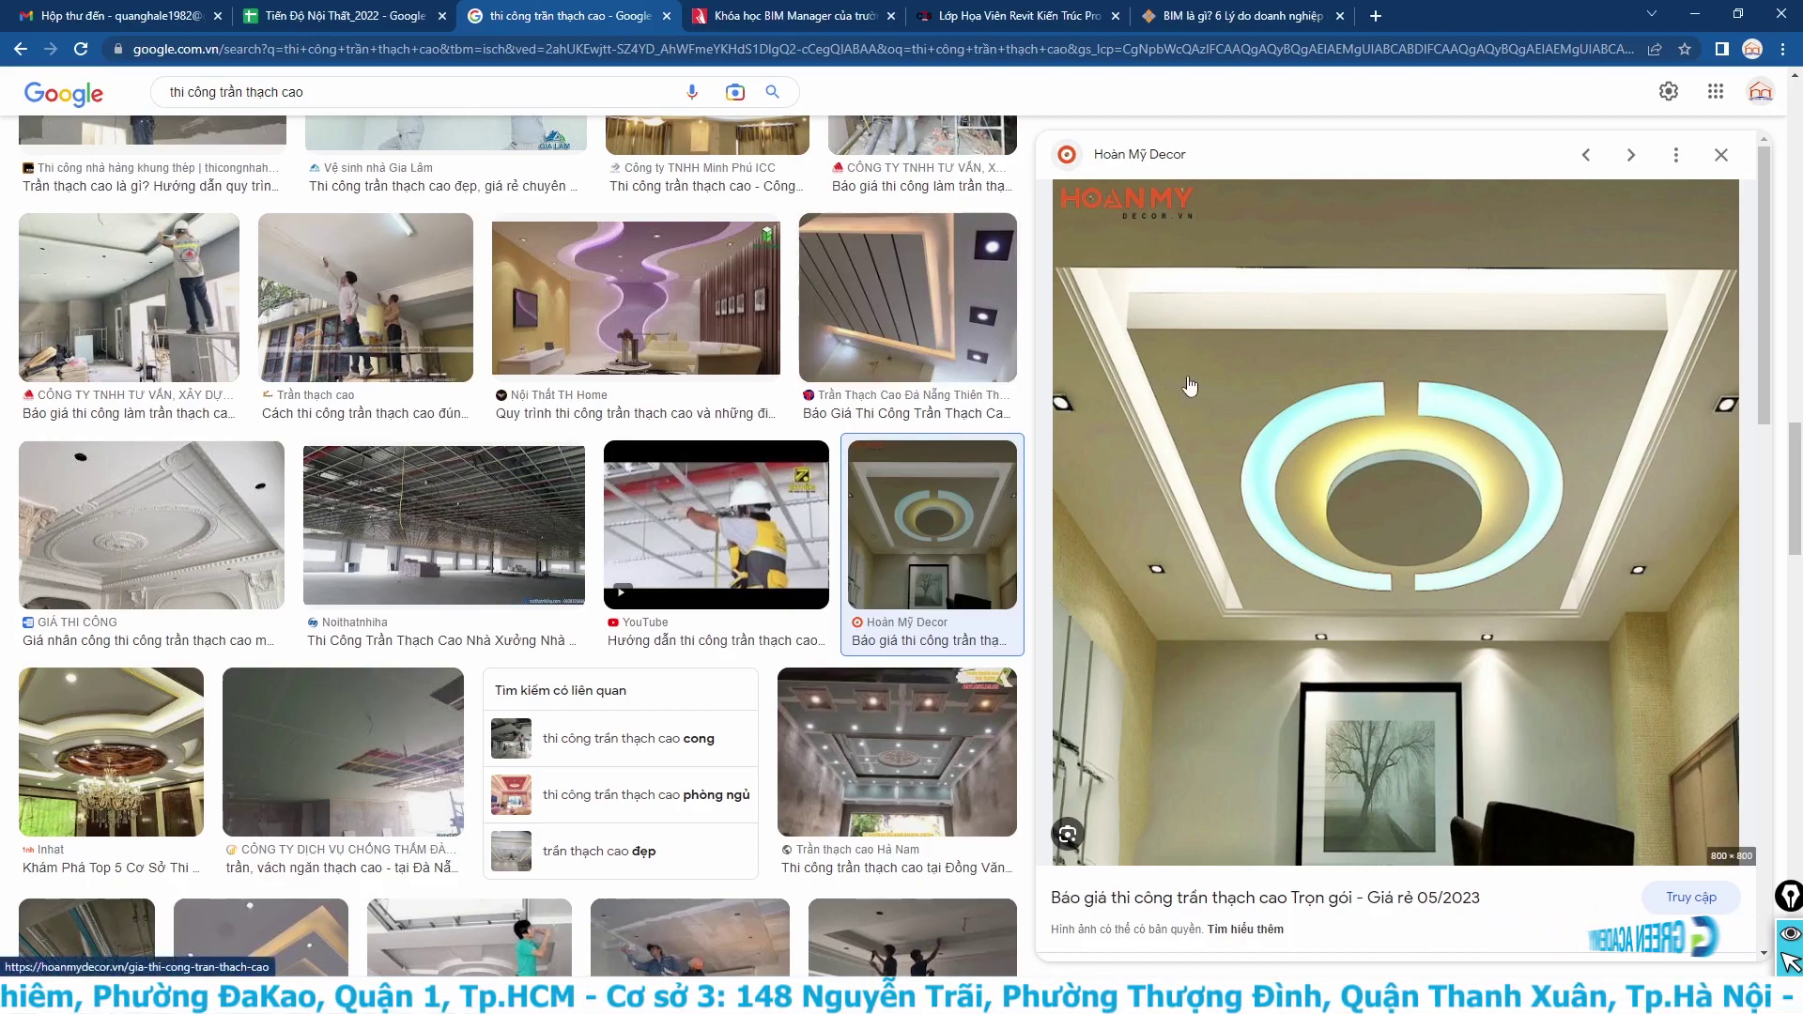
- Minimise Chrome to bring the 3ds Max scene back
{"action": "left_click", "coordinate": [1695, 13]}
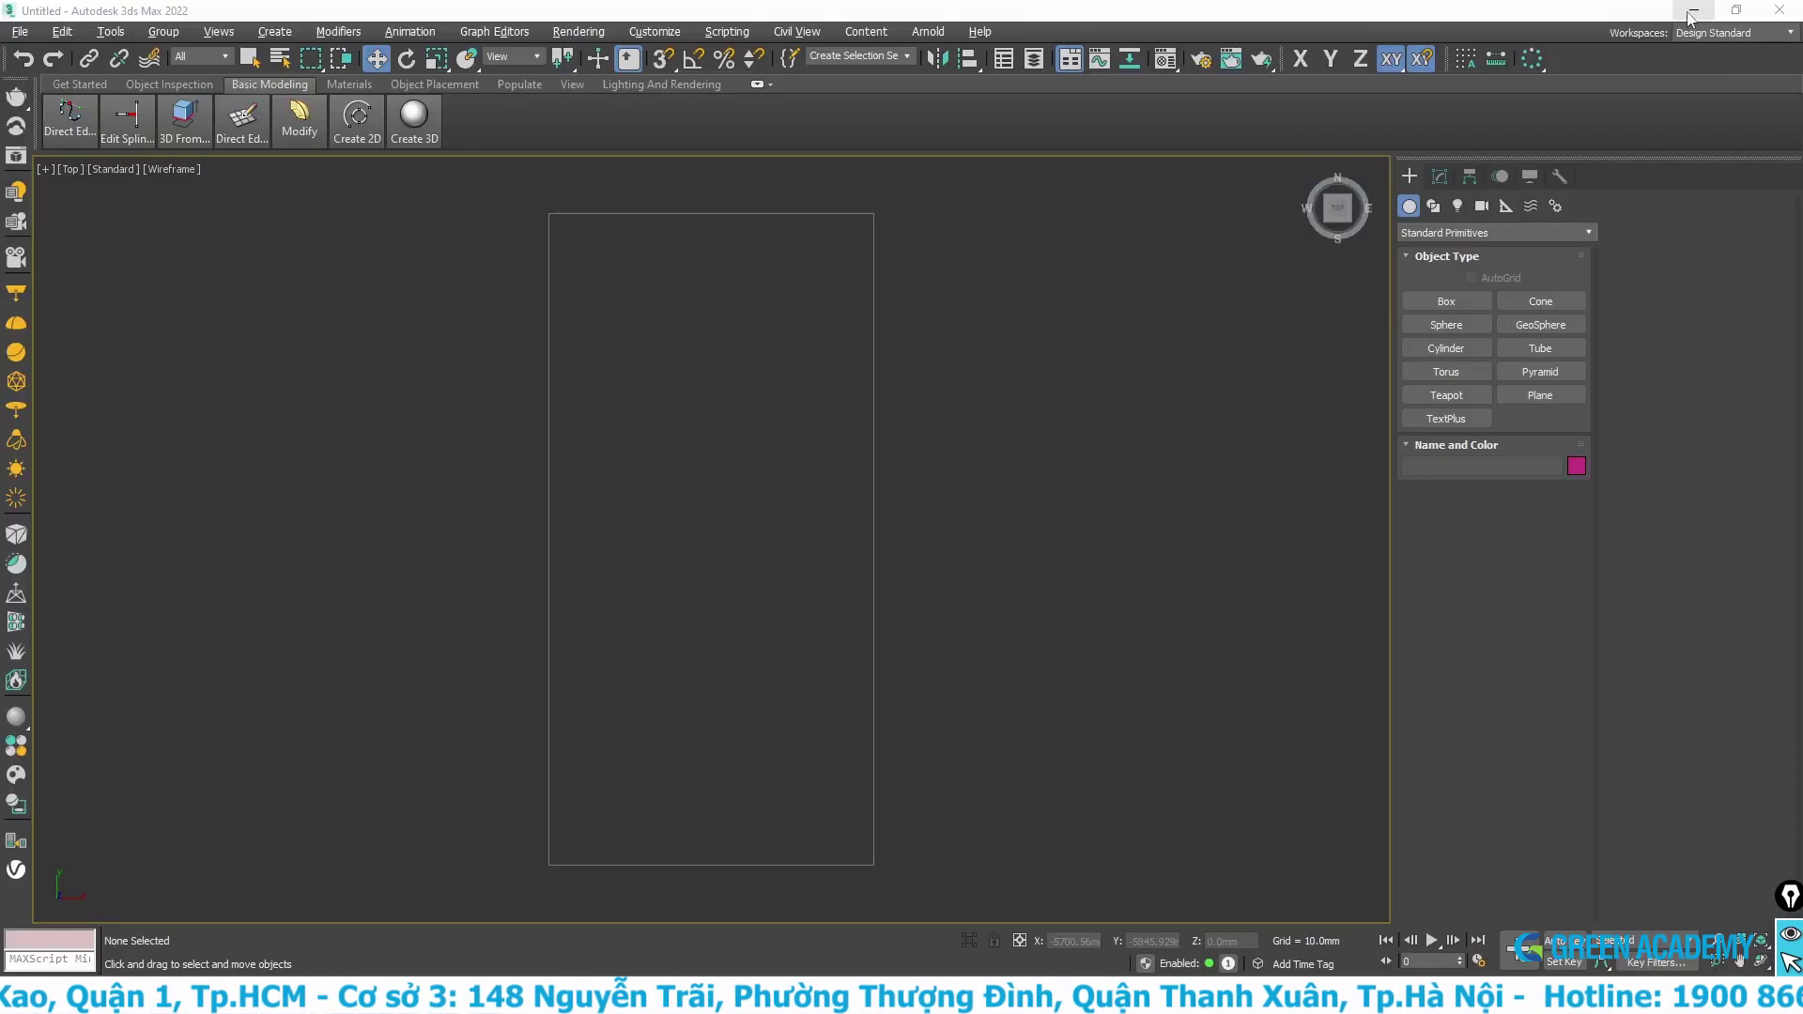
- With snapping on, draw a 10000 × 5000 mm rectangle over the slab outline
{"action": "left_click", "coordinate": [409, 122]}
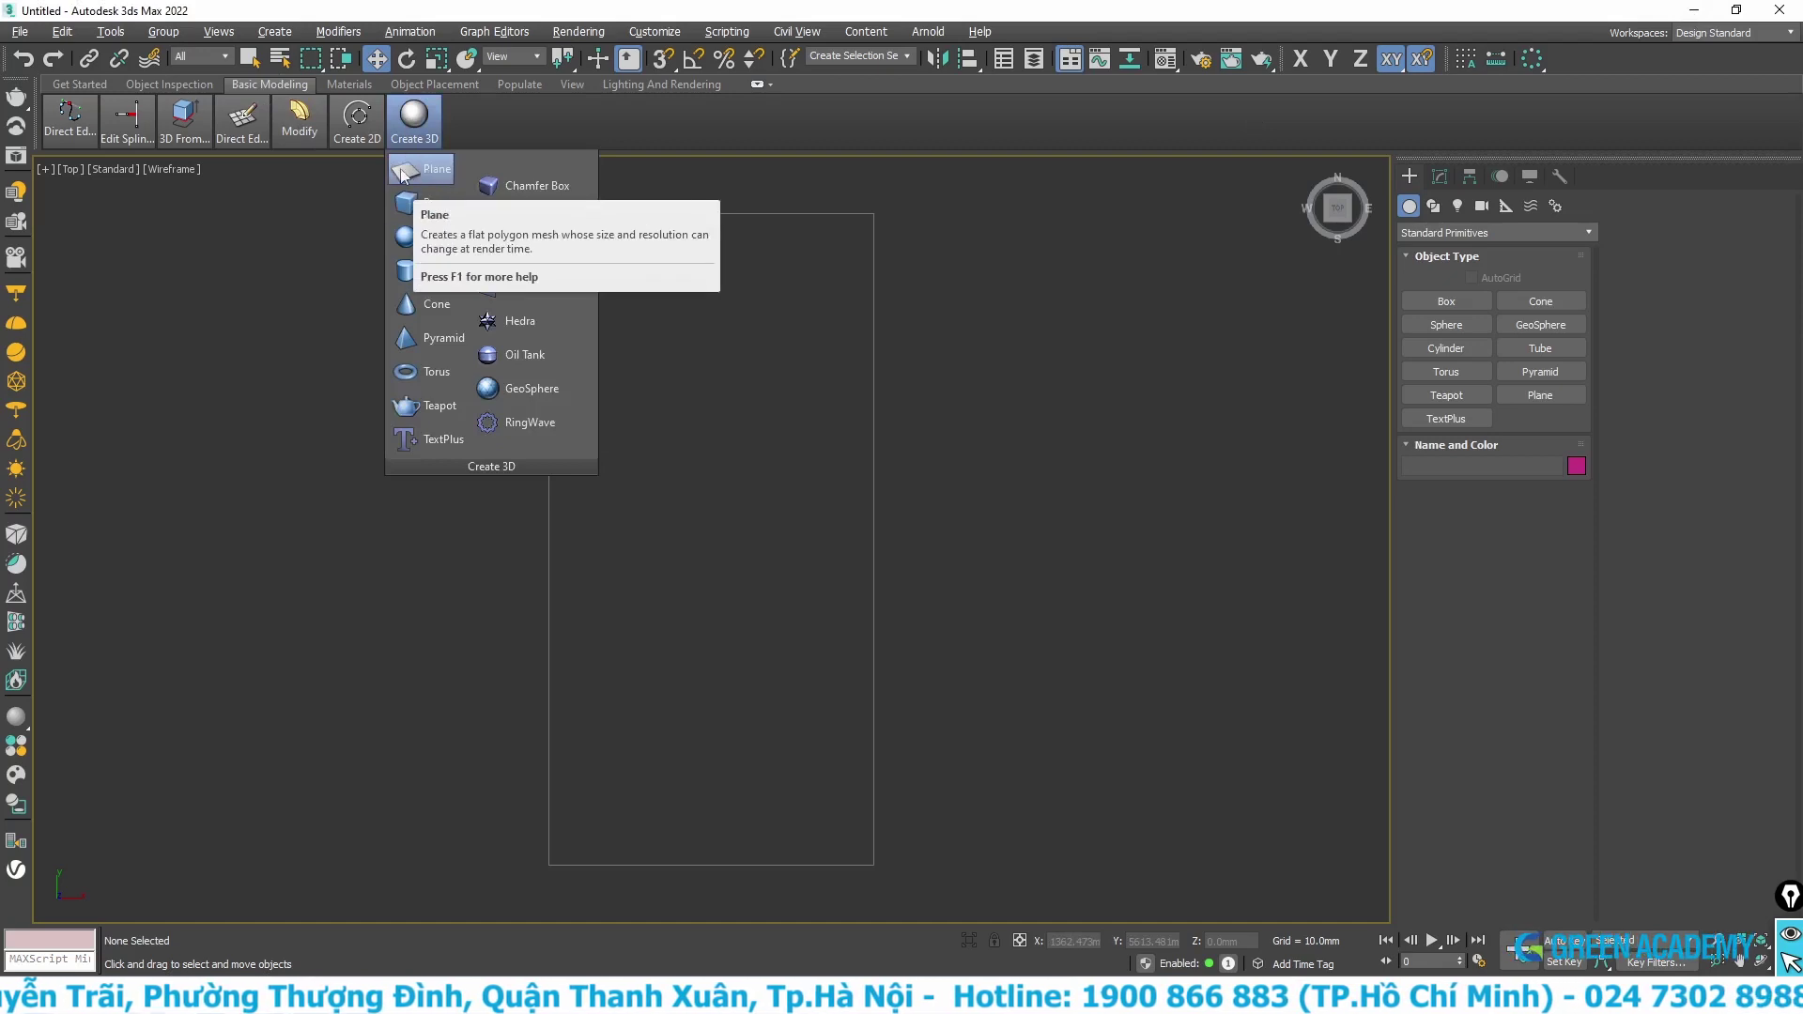
{"action": "left_click", "coordinate": [358, 127]}
{"action": "left_click_drag", "start_coordinate": [471, 125], "coordinate": [467, 126]}
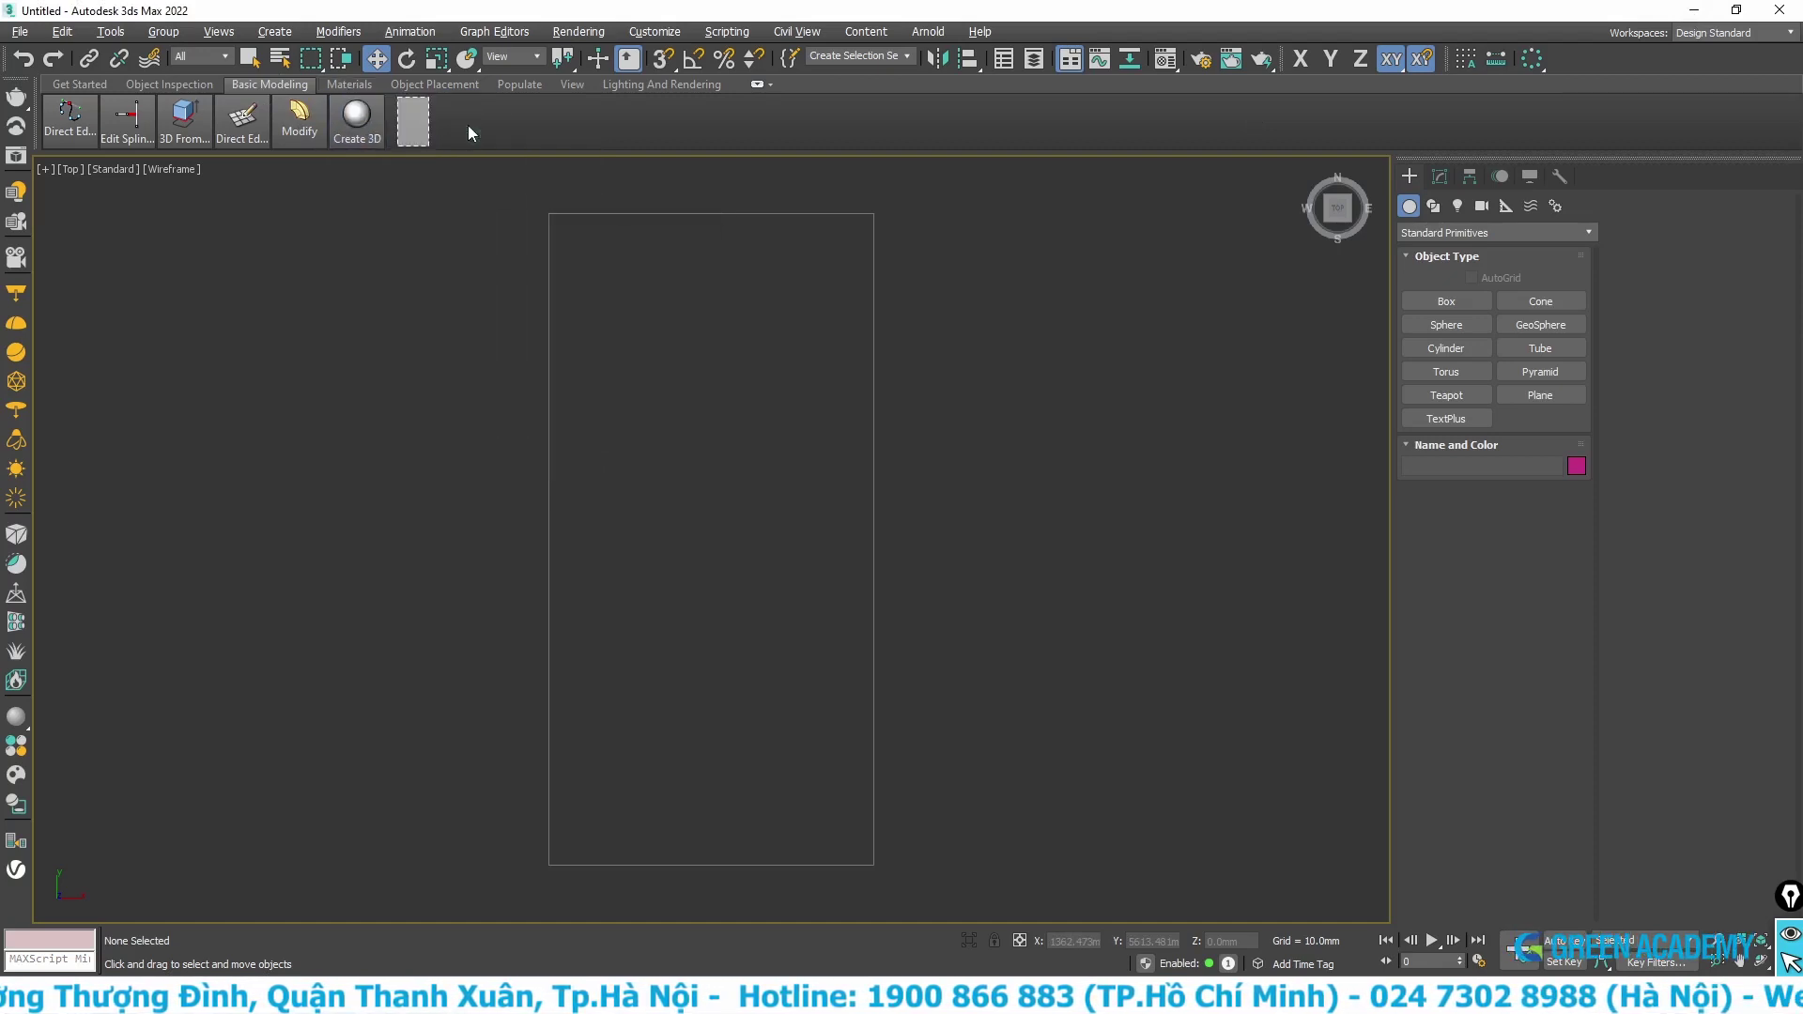
{"action": "left_click", "coordinate": [413, 127]}
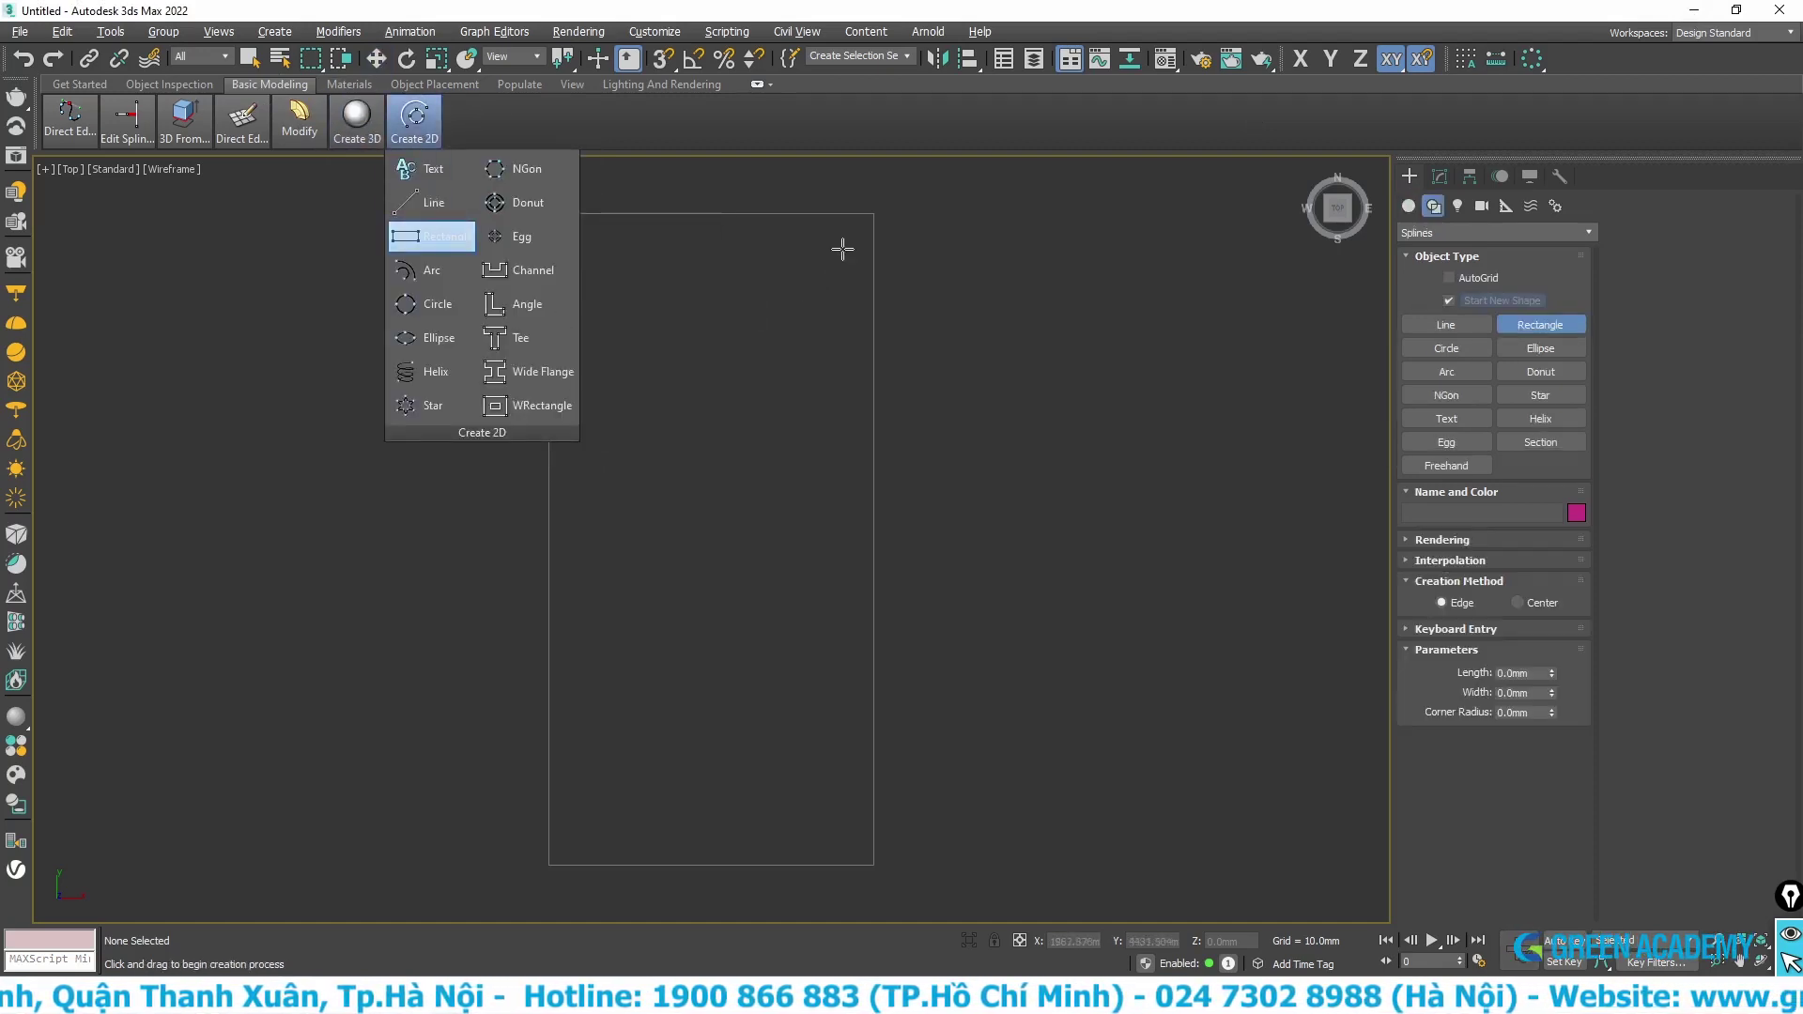
{"action": "left_click", "coordinate": [657, 62]}
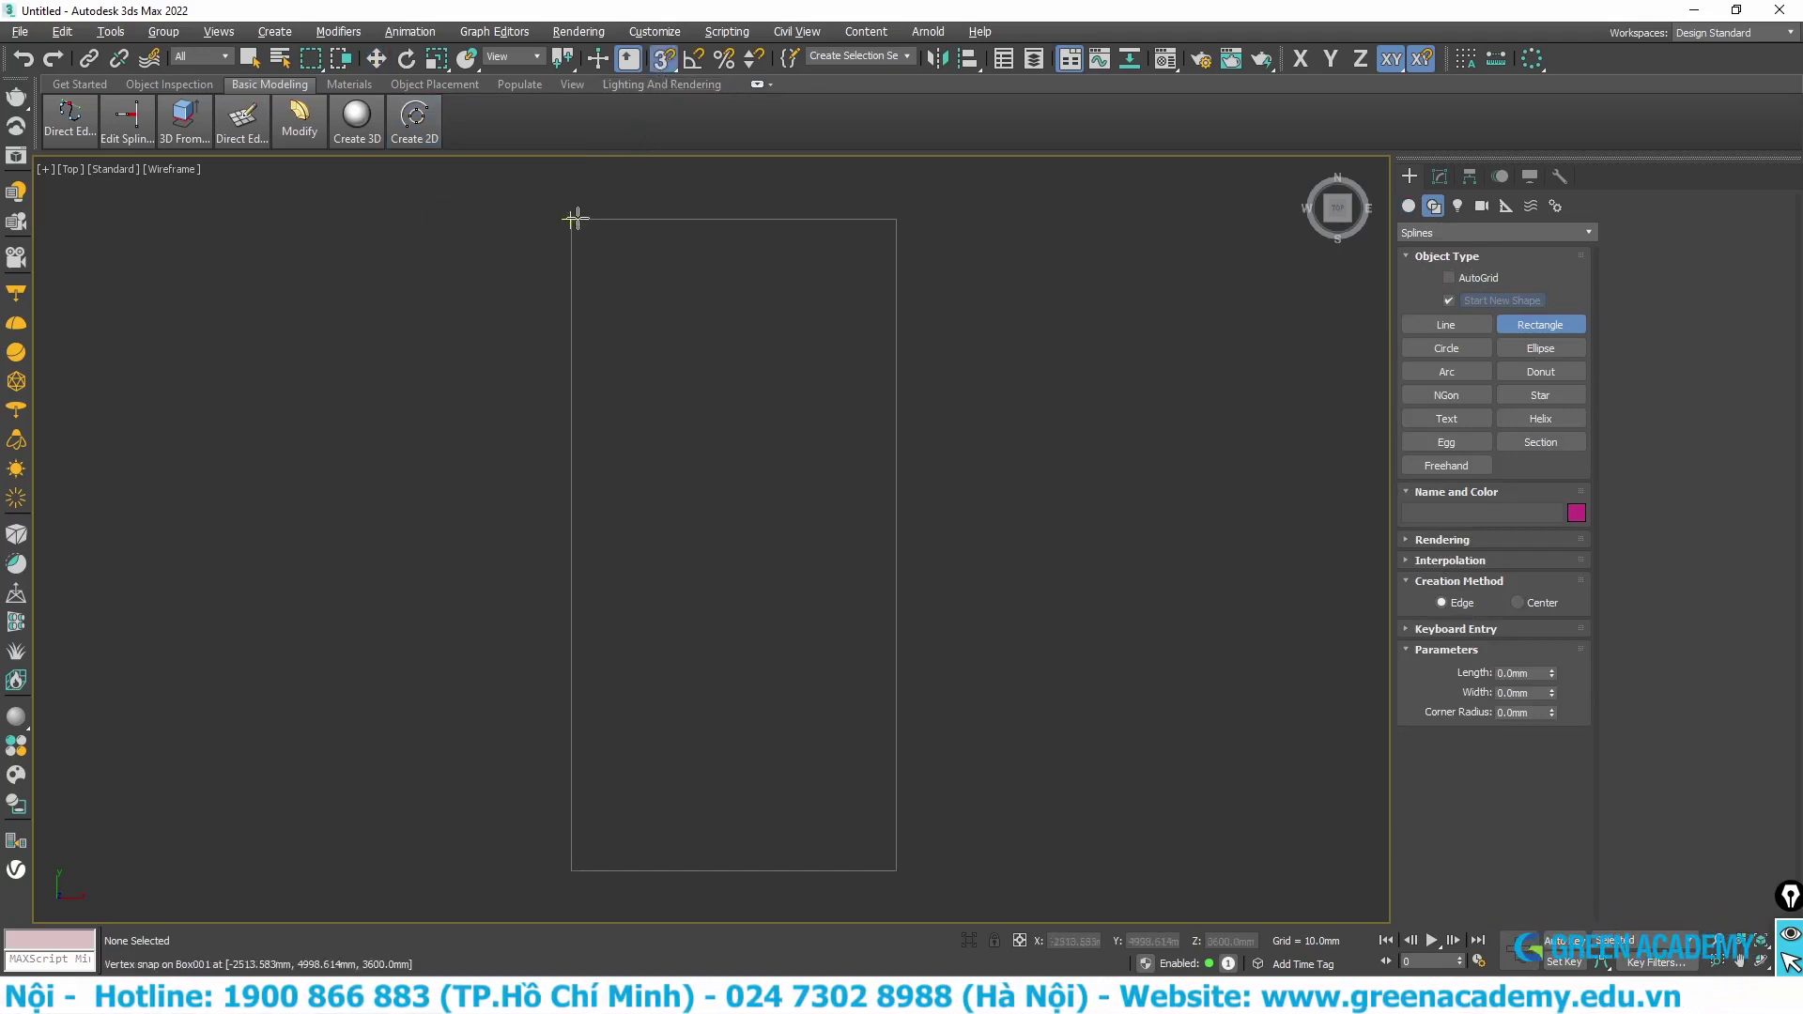
{"action": "mouse_move", "coordinate": [570, 220]}
{"action": "left_mouse_down"}
{"action": "mouse_move", "coordinate": [835, 698]}
{"action": "mouse_move", "coordinate": [897, 871]}
{"action": "left_mouse_up"}
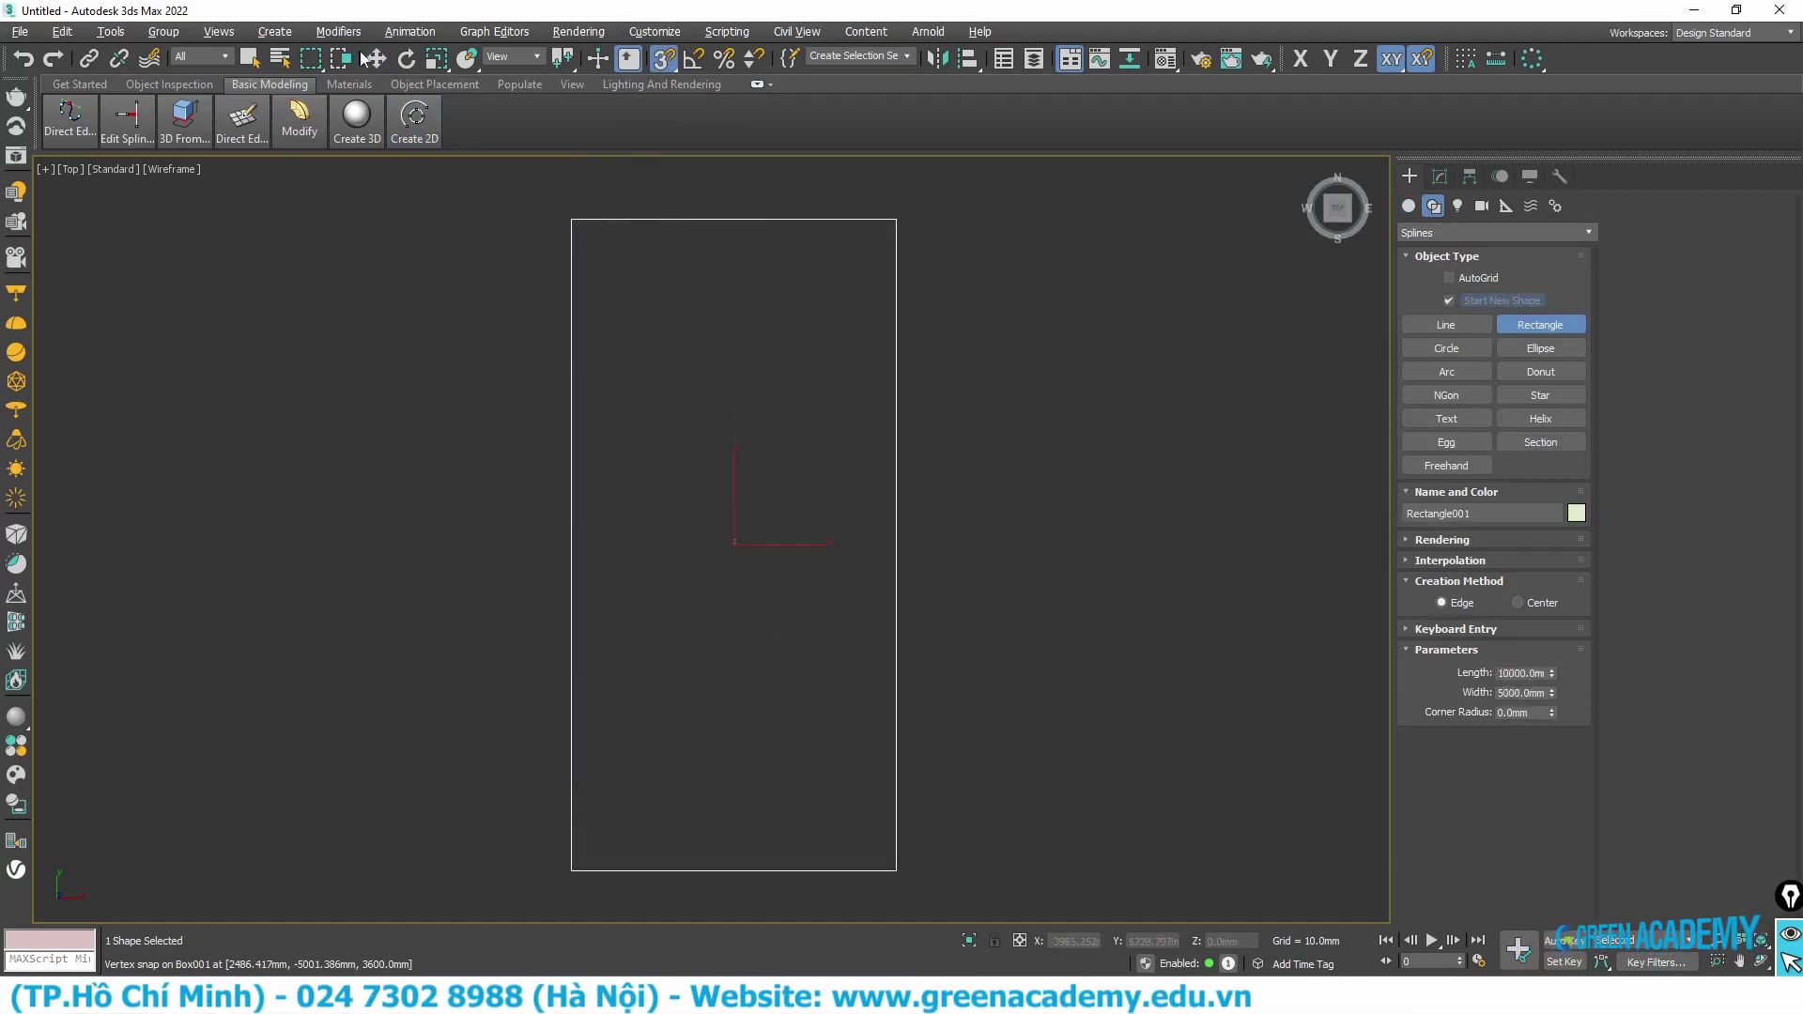
- Convert Rectangle001 to an editable spline
{"action": "key", "text": "w"}
{"action": "right_click", "coordinate": [759, 517]}
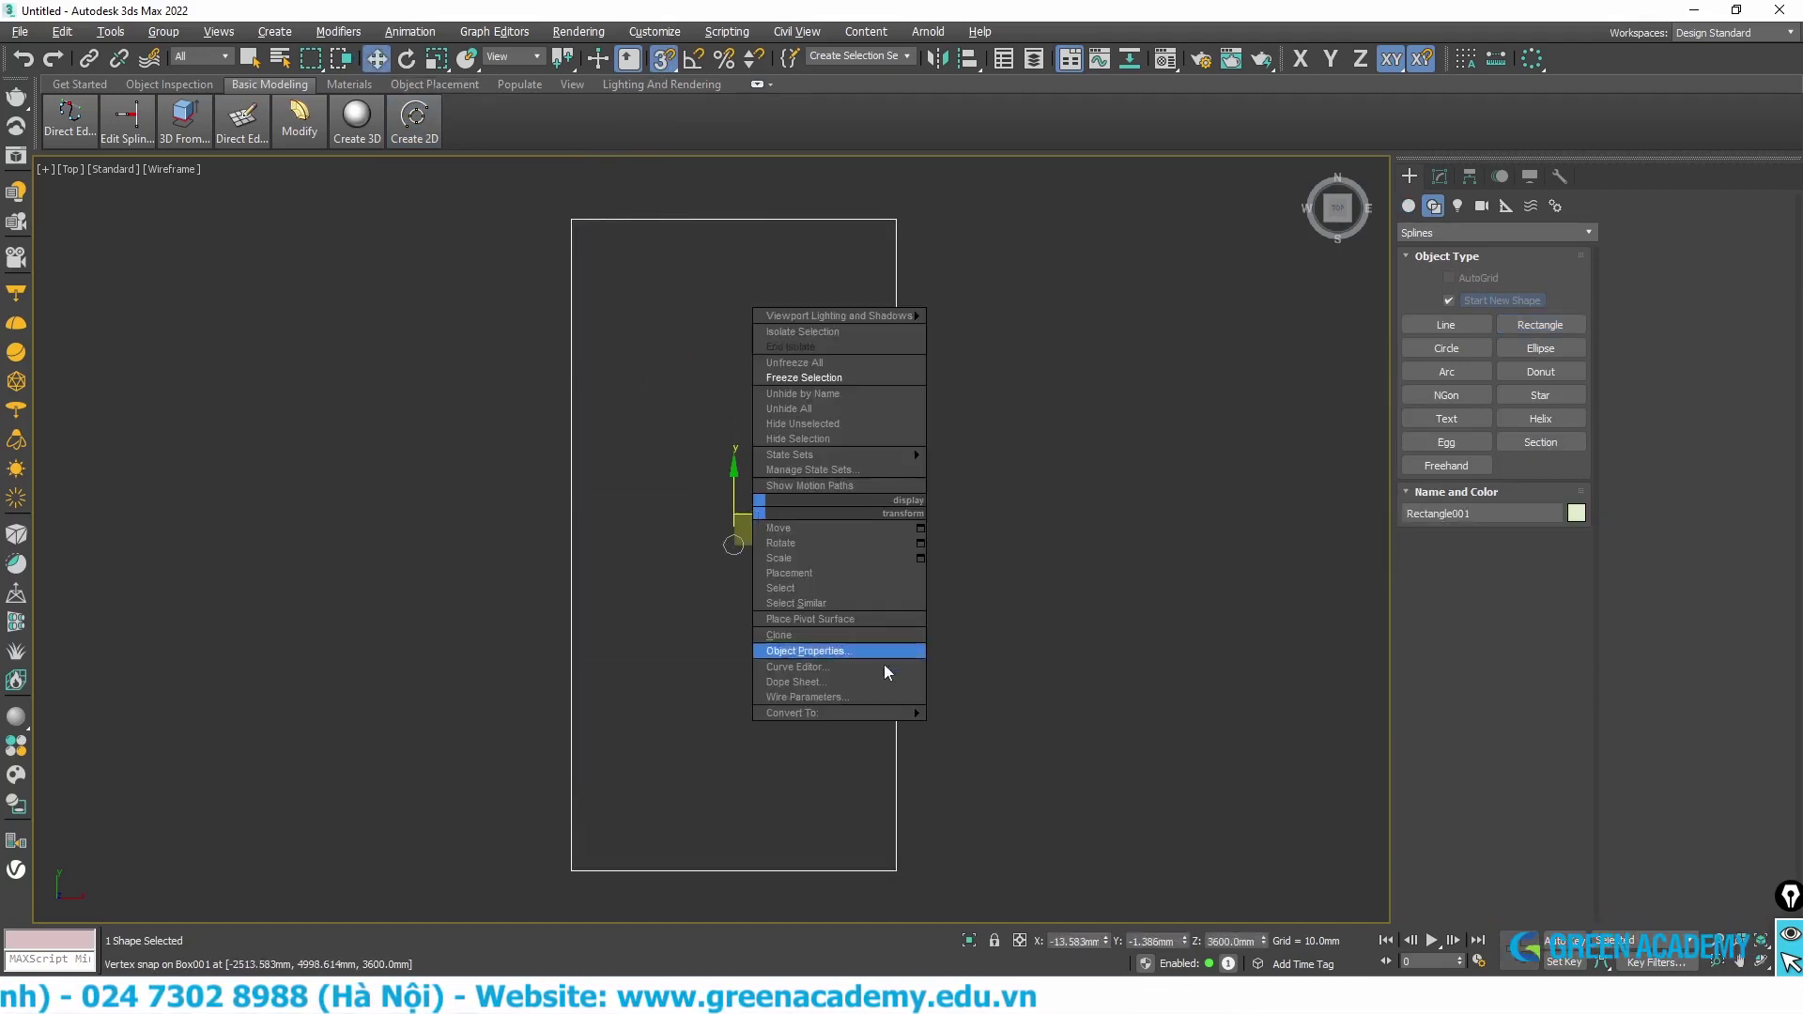
{"action": "mouse_move", "coordinate": [840, 713]}
{"action": "left_click", "coordinate": [1016, 720]}
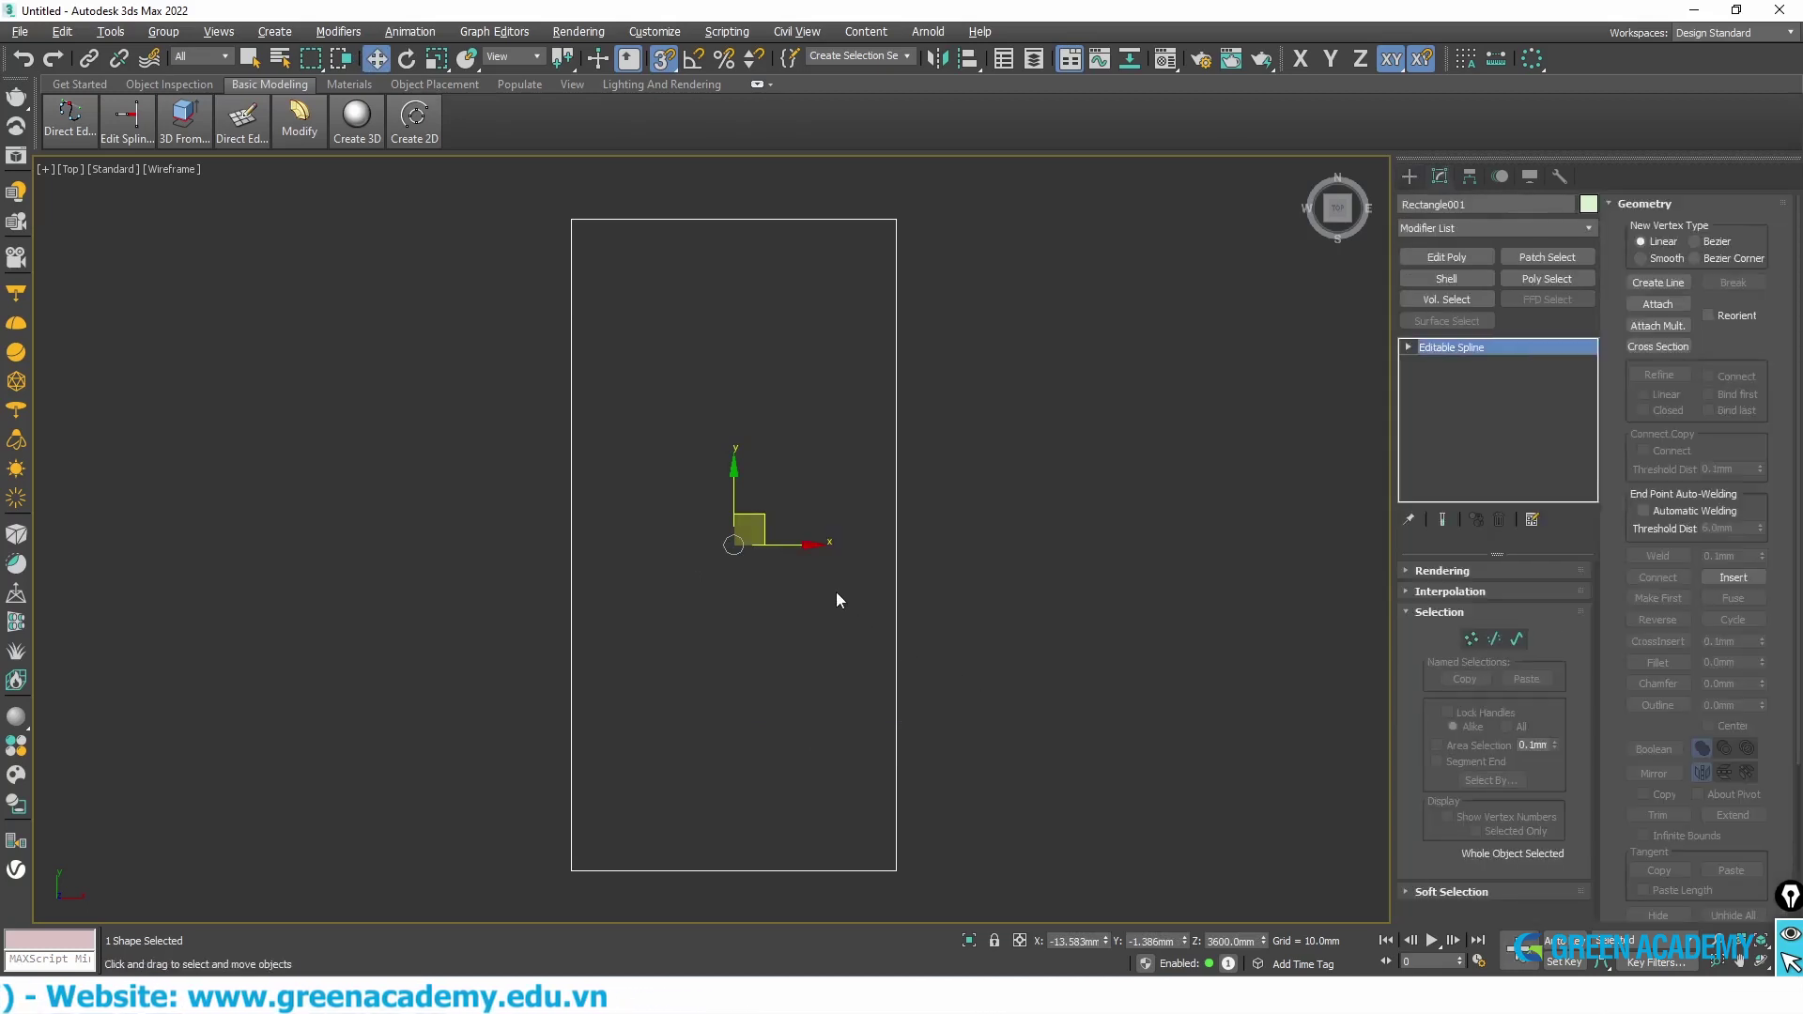
- At Spline level, give the rectangle a 600 mm inner outline
{"action": "key", "text": "3"}
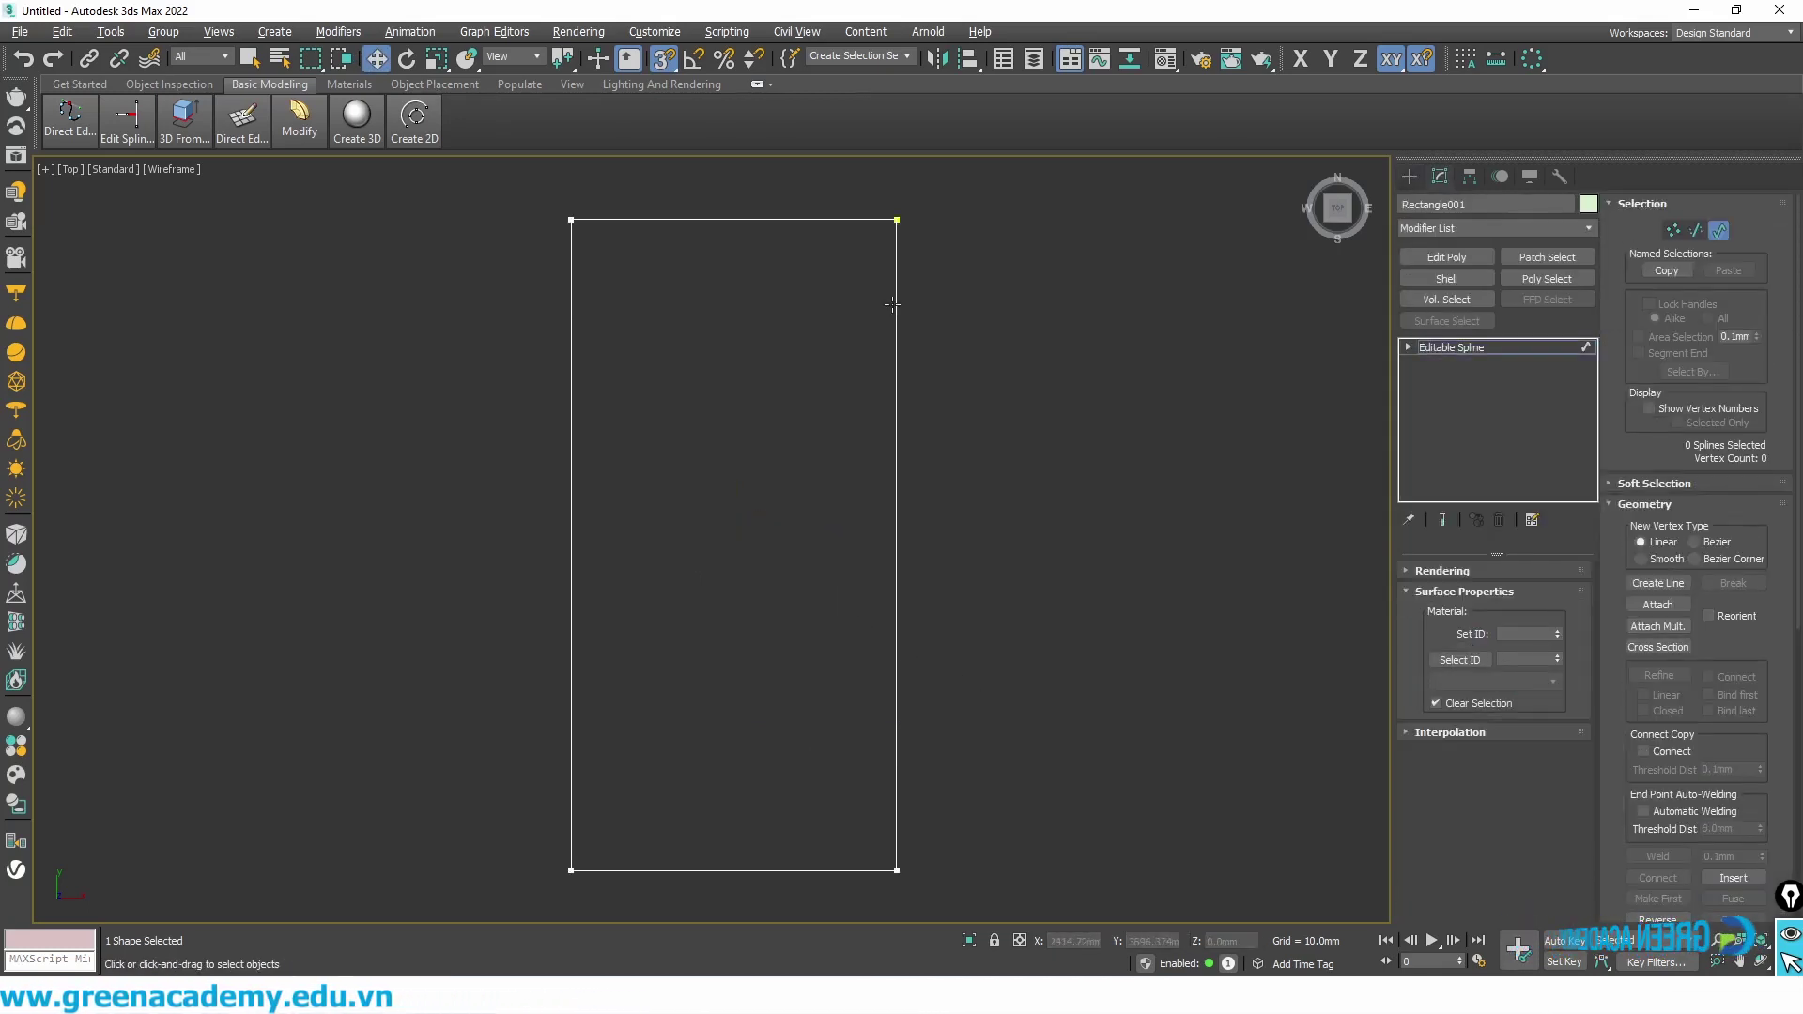
{"action": "left_click", "coordinate": [894, 304]}
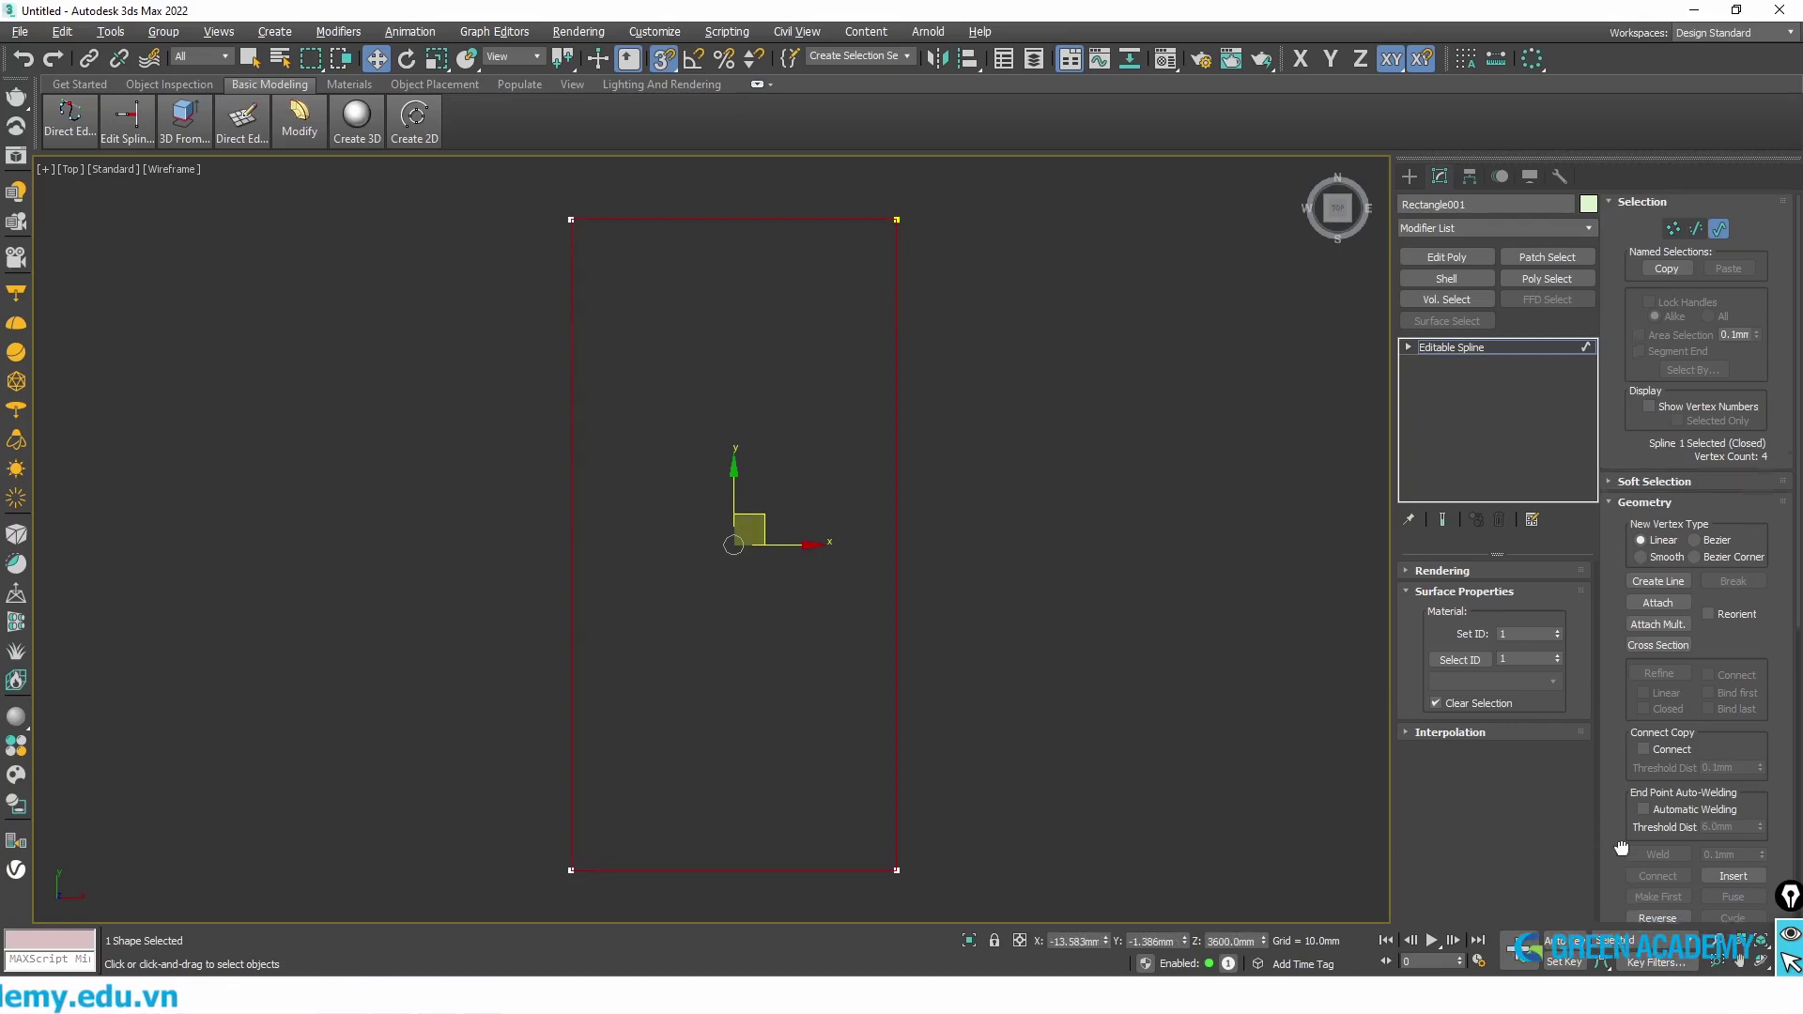
{"action": "left_click_drag", "start_coordinate": [1587, 831], "coordinate": [1637, 520]}
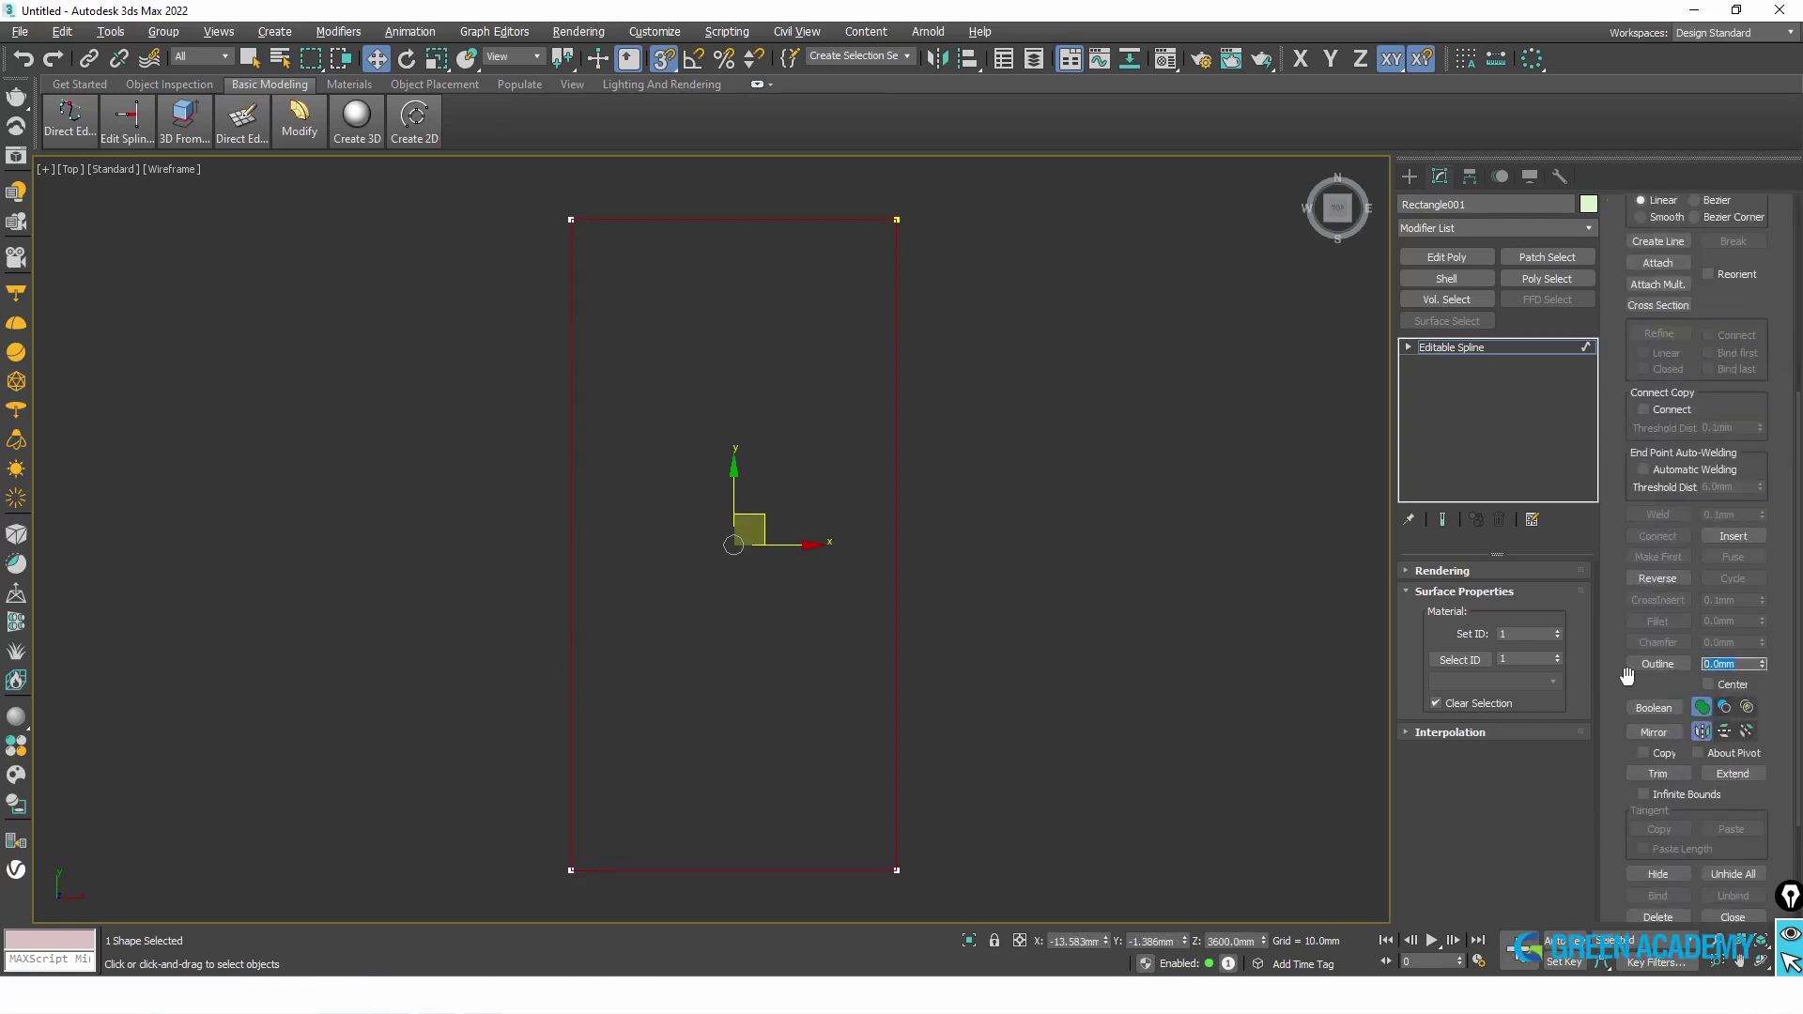
{"action": "key", "text": "Return"}
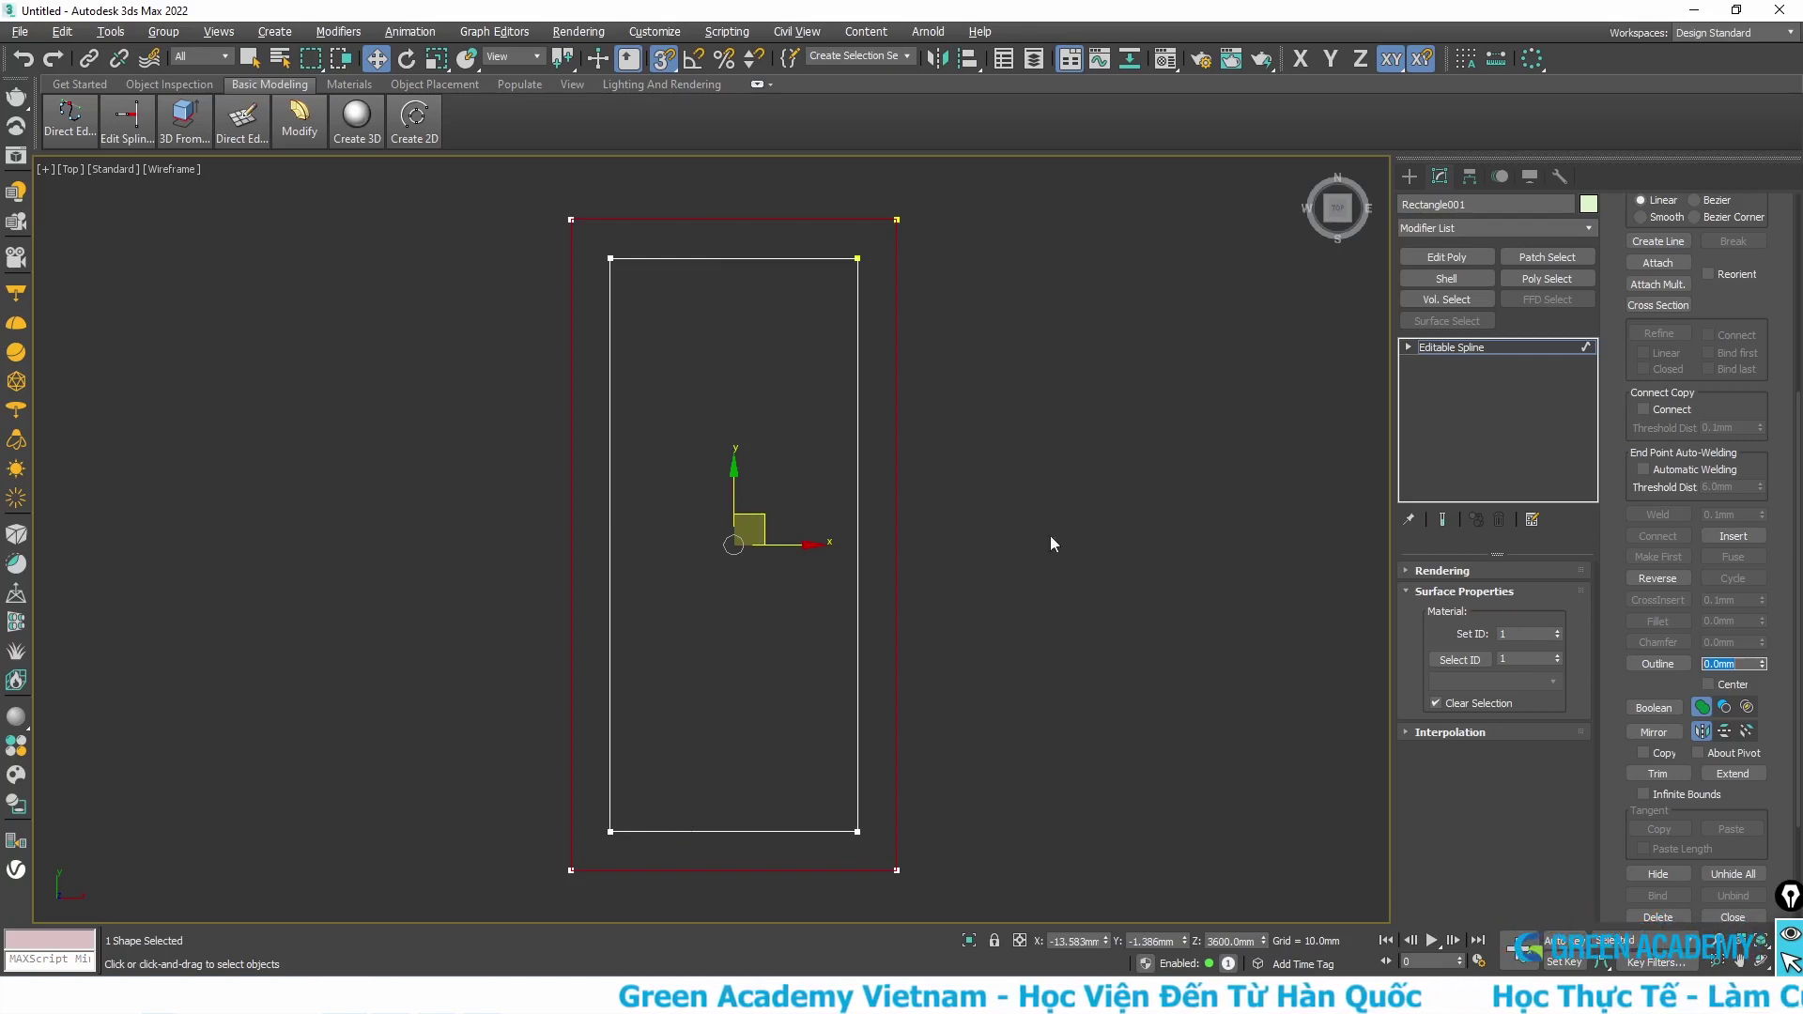
- Return to the top level and add an Extrude modifier to the frame
{"action": "left_click", "coordinate": [1451, 348]}
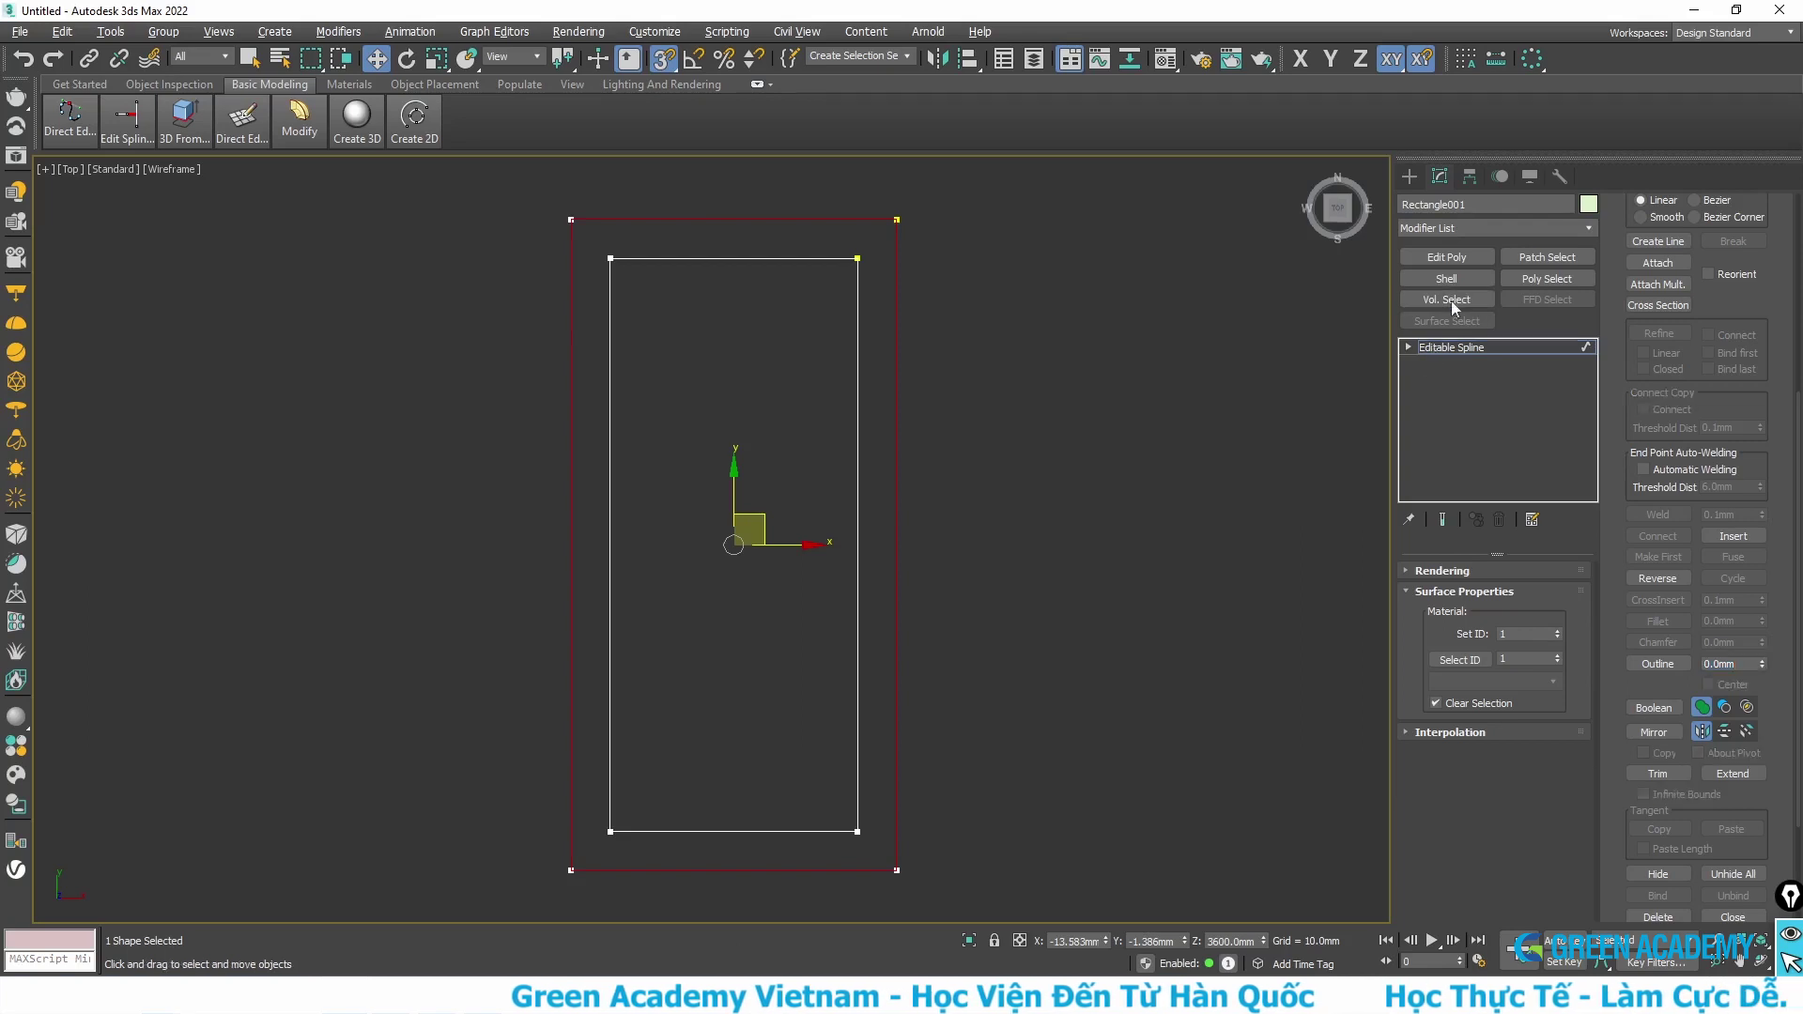
{"action": "left_click", "coordinate": [1474, 228]}
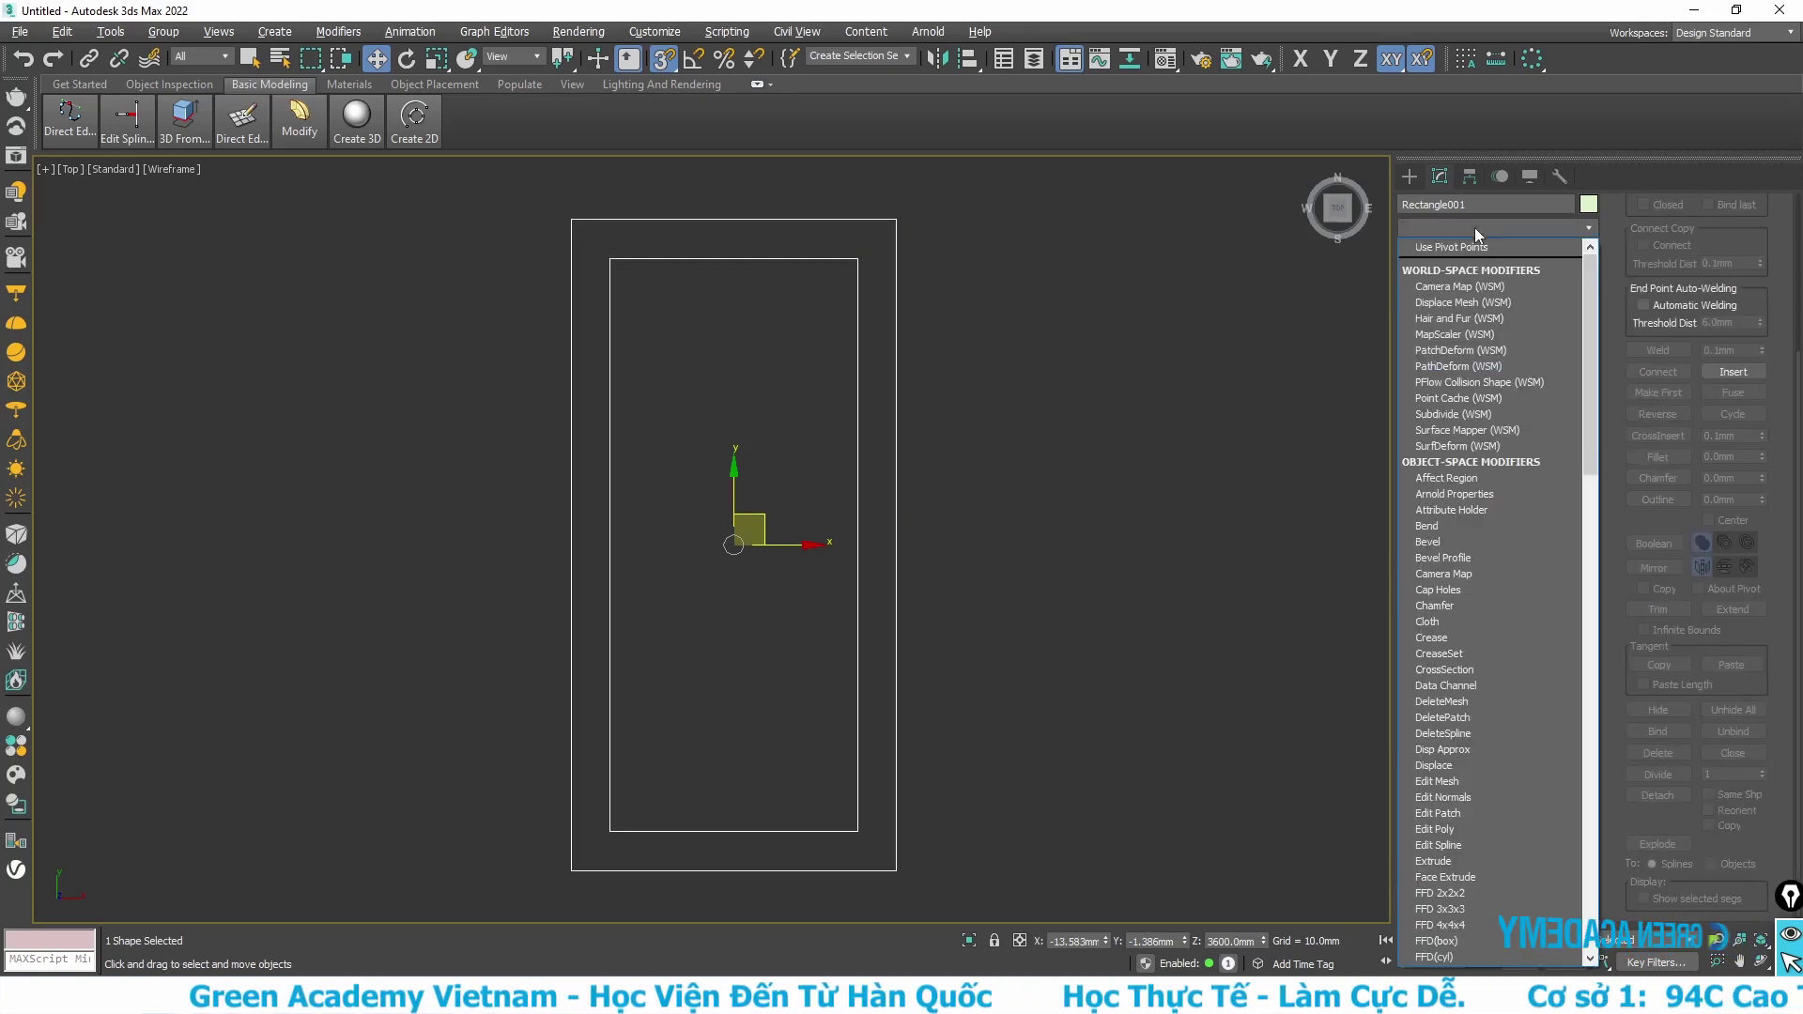
{"action": "type", "text": "ex"}
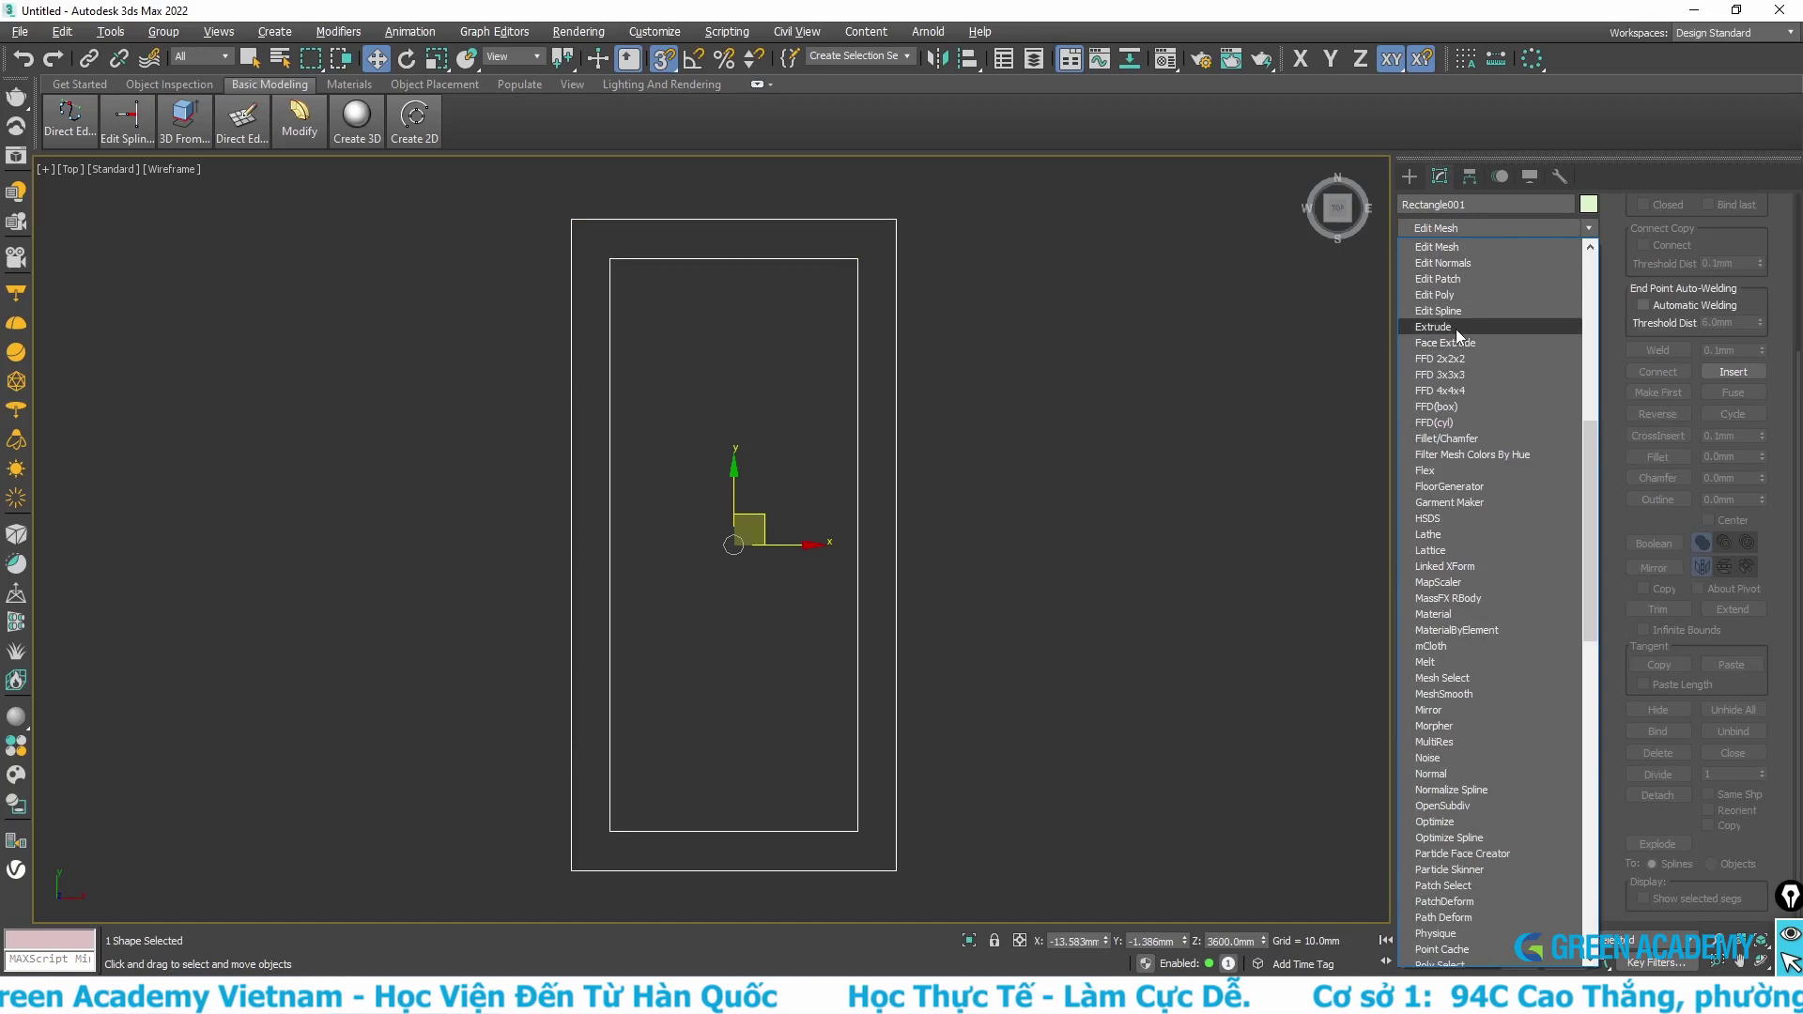
{"action": "left_click", "coordinate": [1455, 329]}
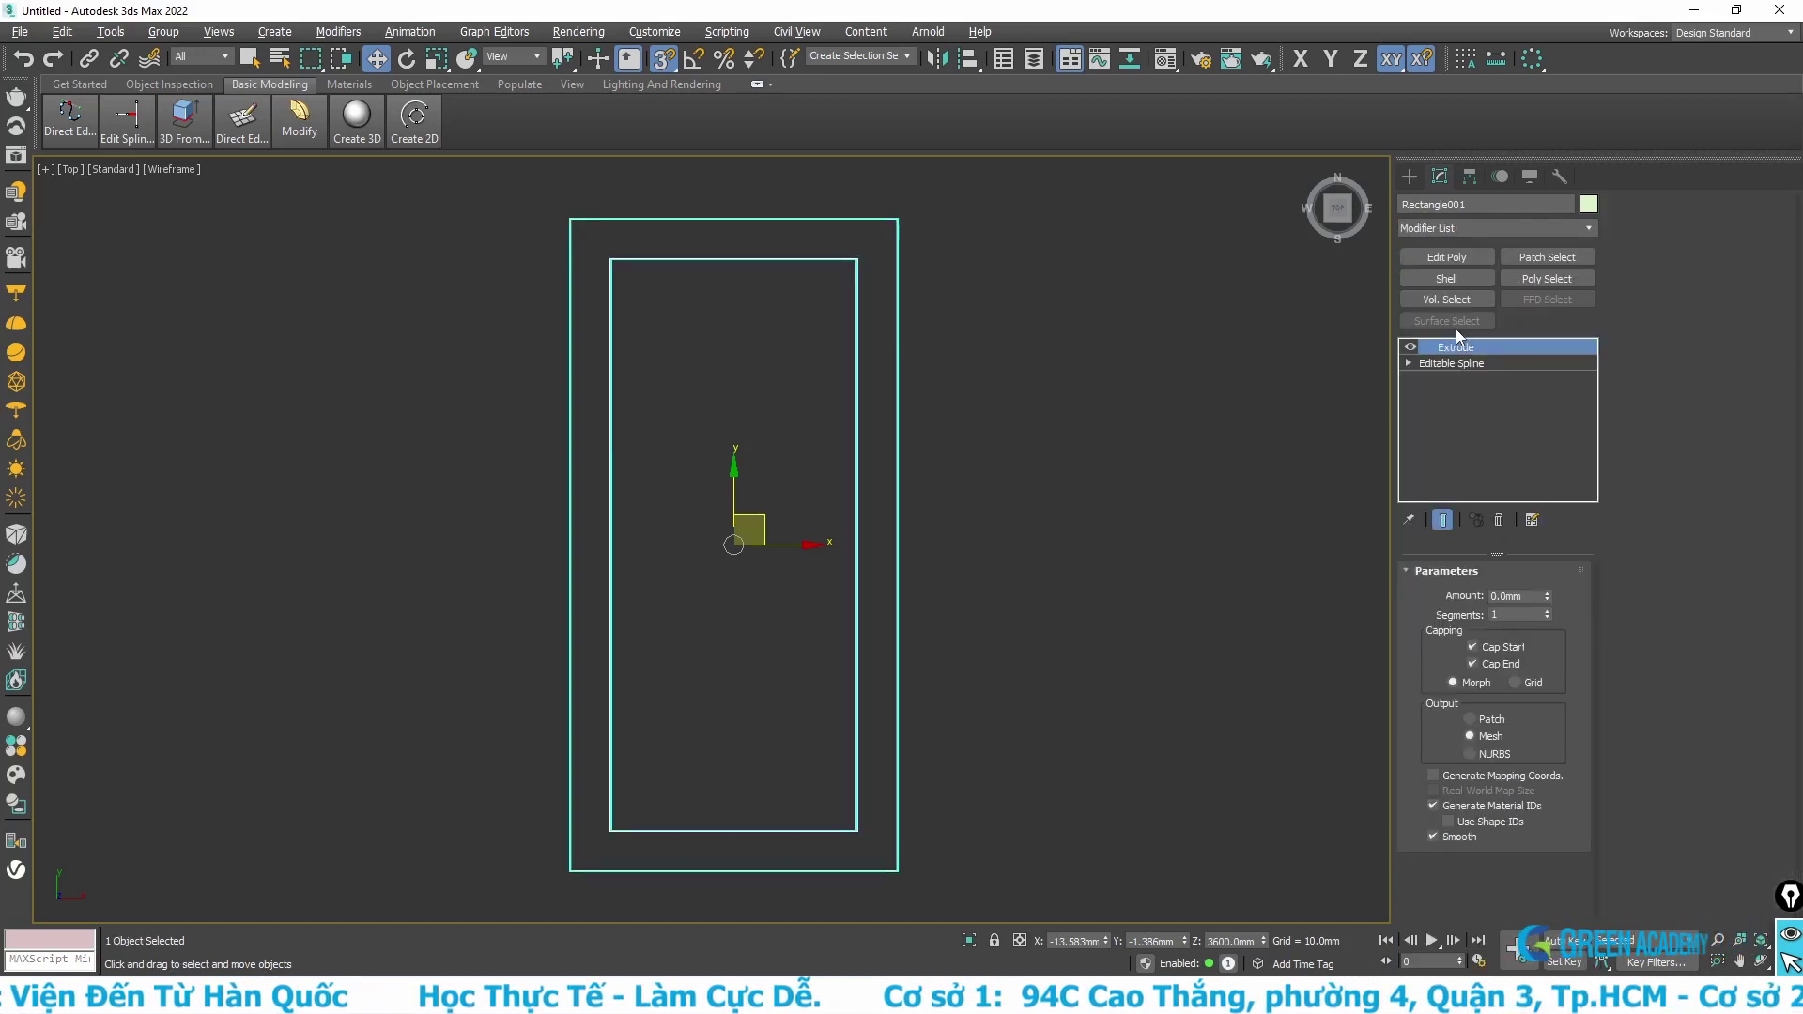
- In Chrome, enlarge the GỌI THỢ stepped-ceiling diagram
{"action": "key", "text": "alt+Tab"}
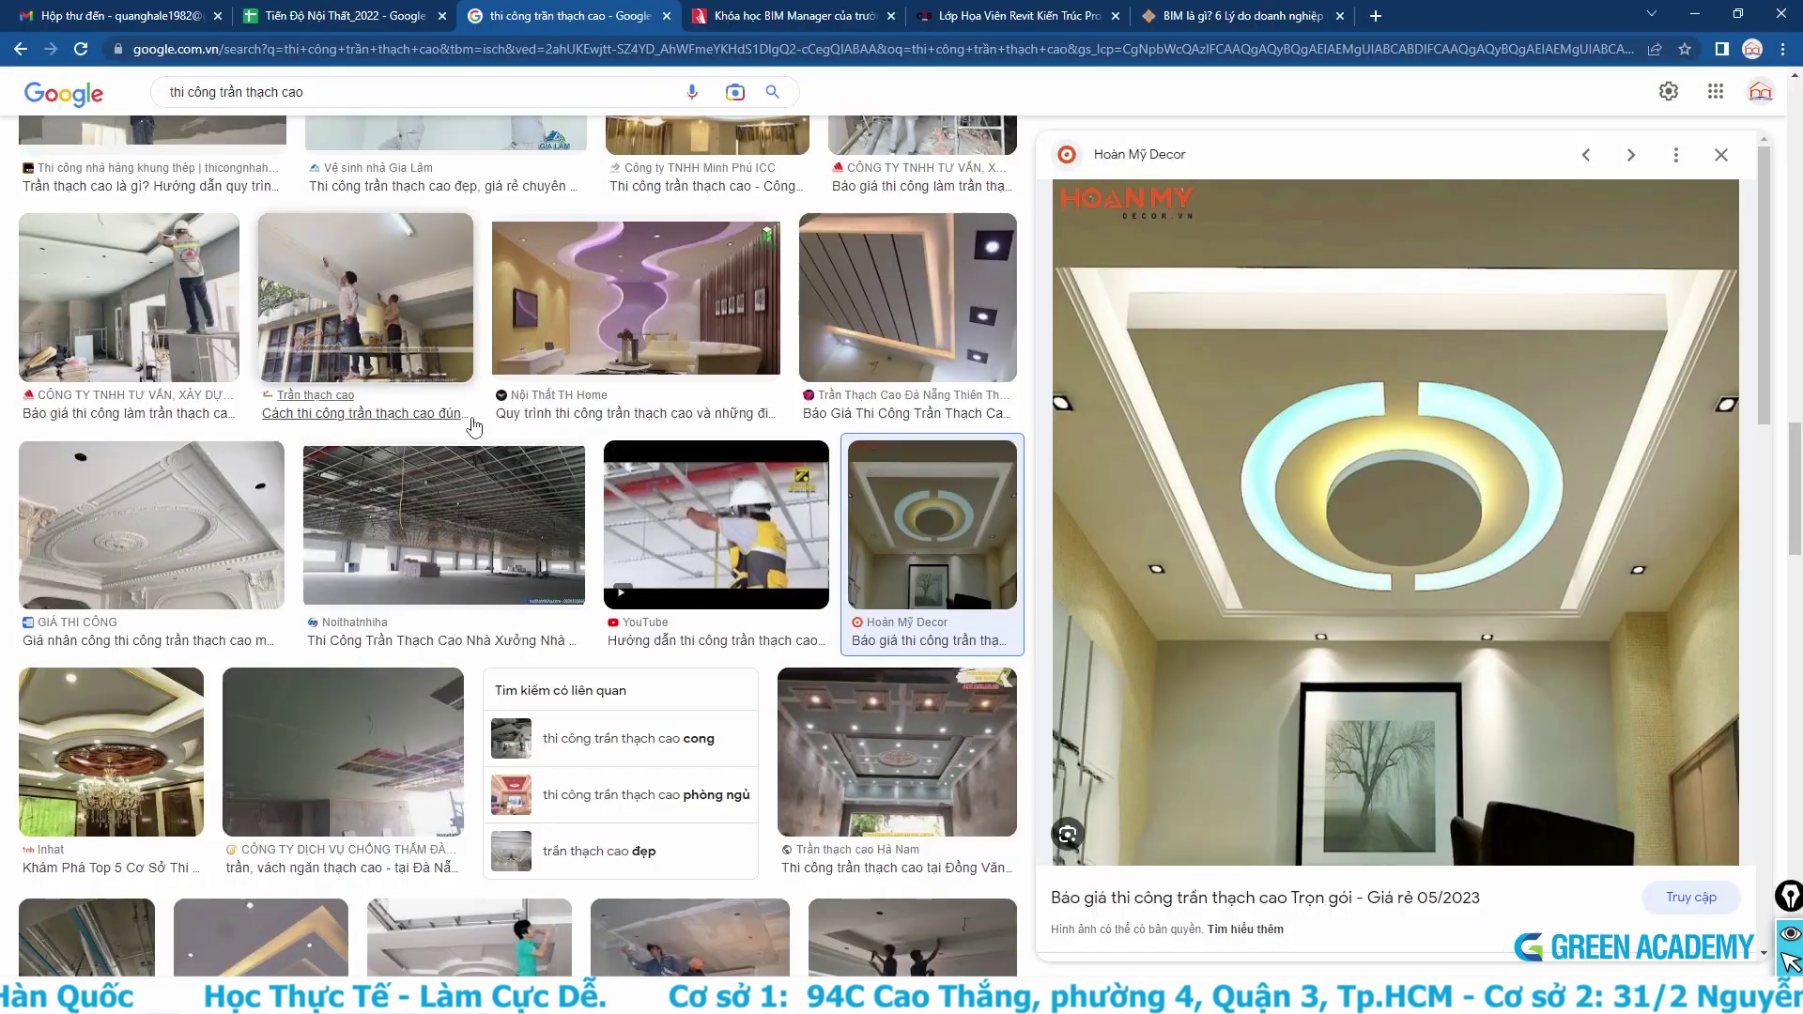
{"action": "scroll", "coordinate": [343, 366], "scroll_direction": "up", "scroll_amount": 3}
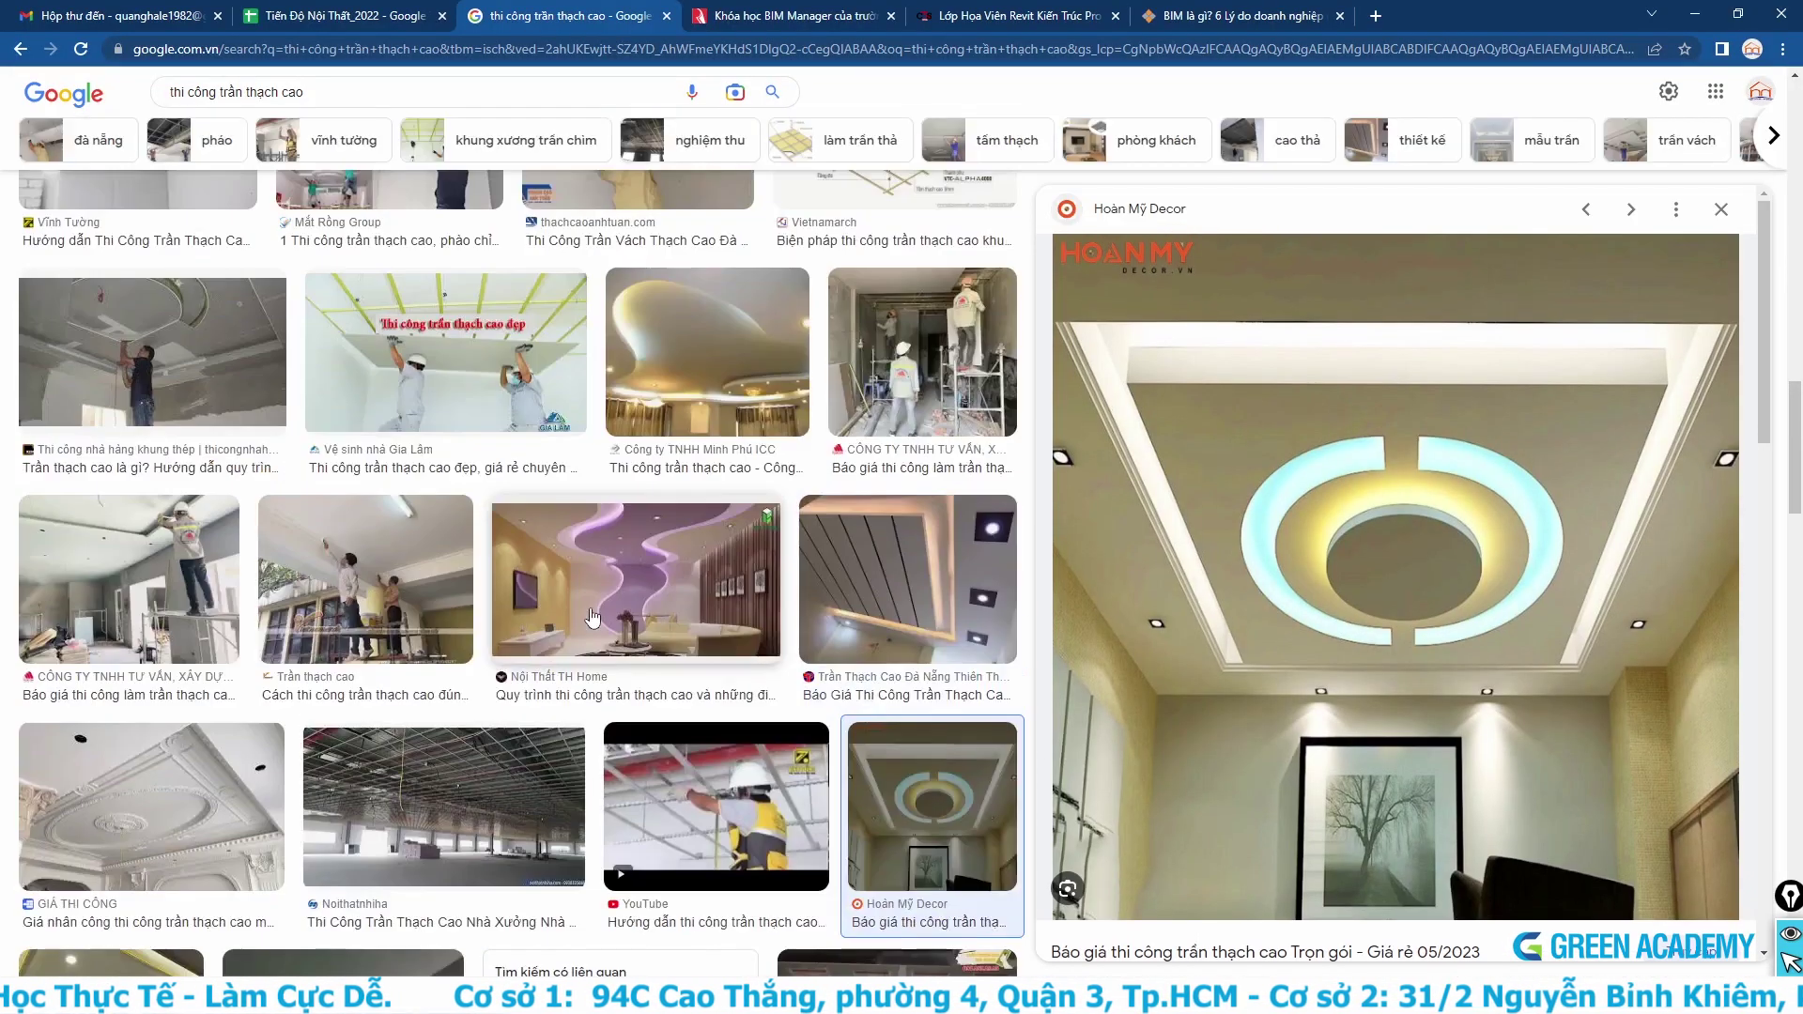
{"action": "scroll", "coordinate": [561, 607], "scroll_direction": "up", "scroll_amount": 3}
{"action": "scroll", "coordinate": [562, 607], "scroll_direction": "up", "scroll_amount": 2}
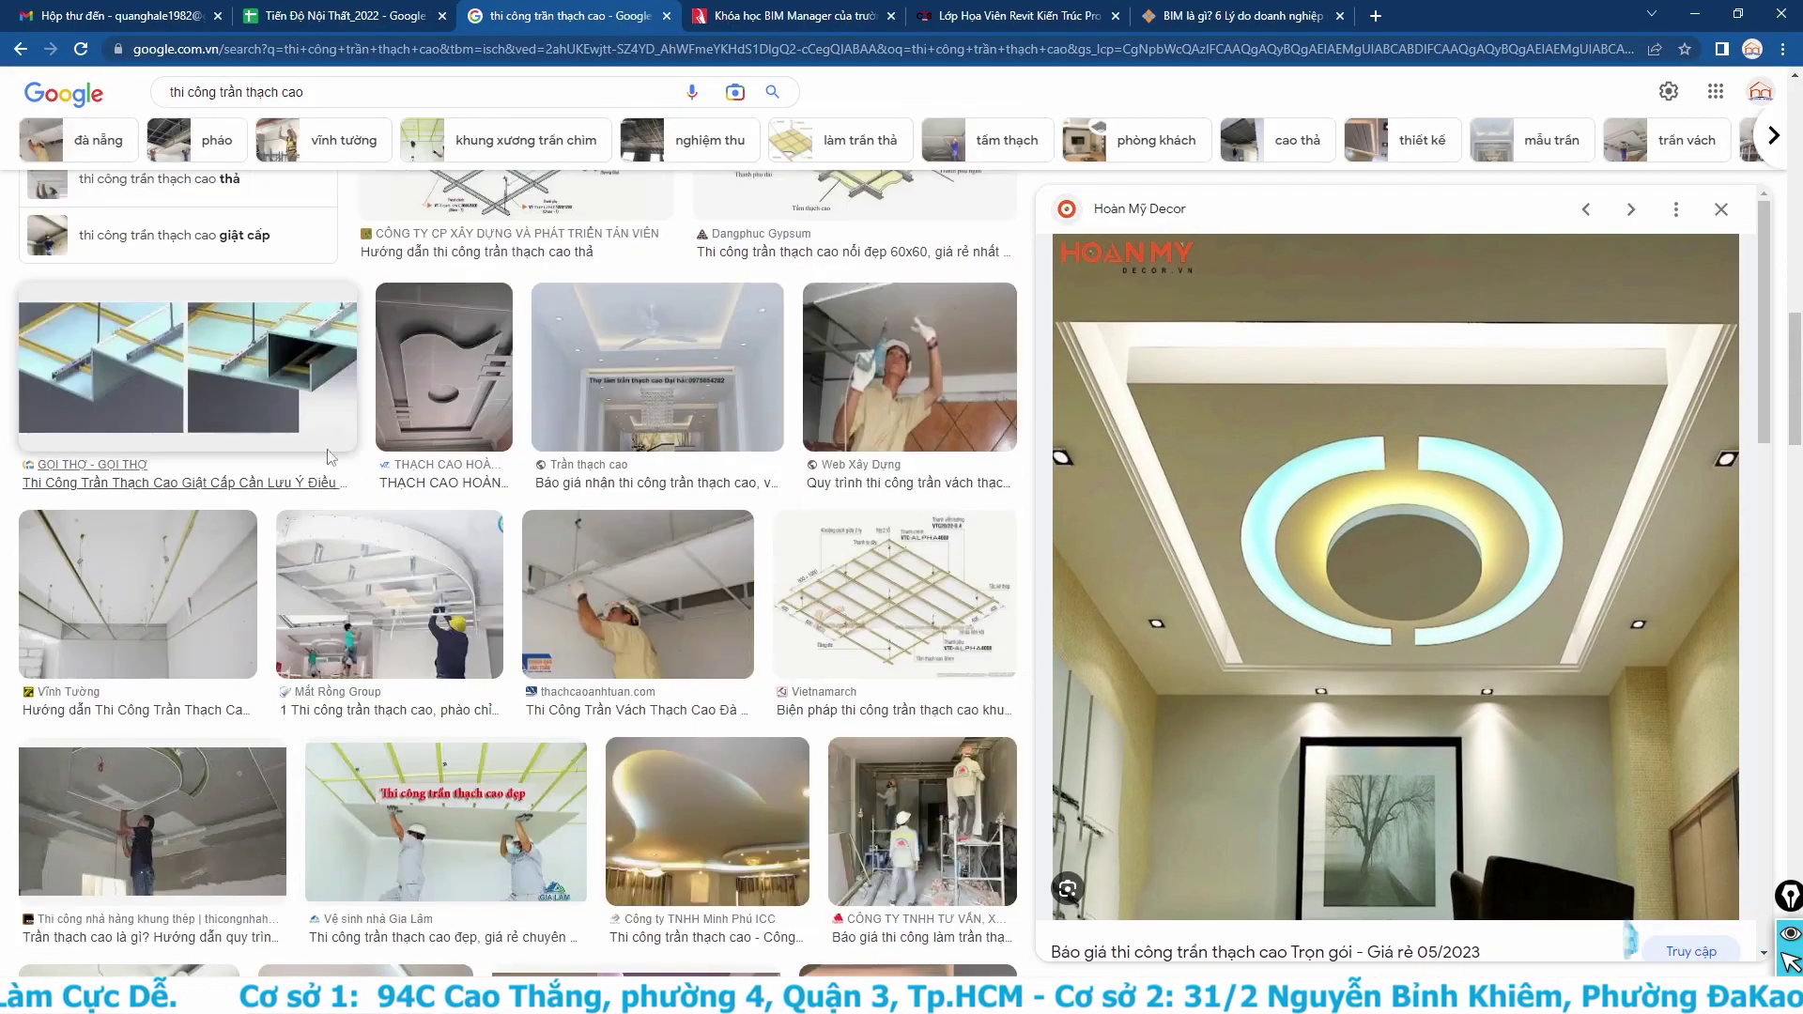
{"action": "left_click", "coordinate": [319, 377]}
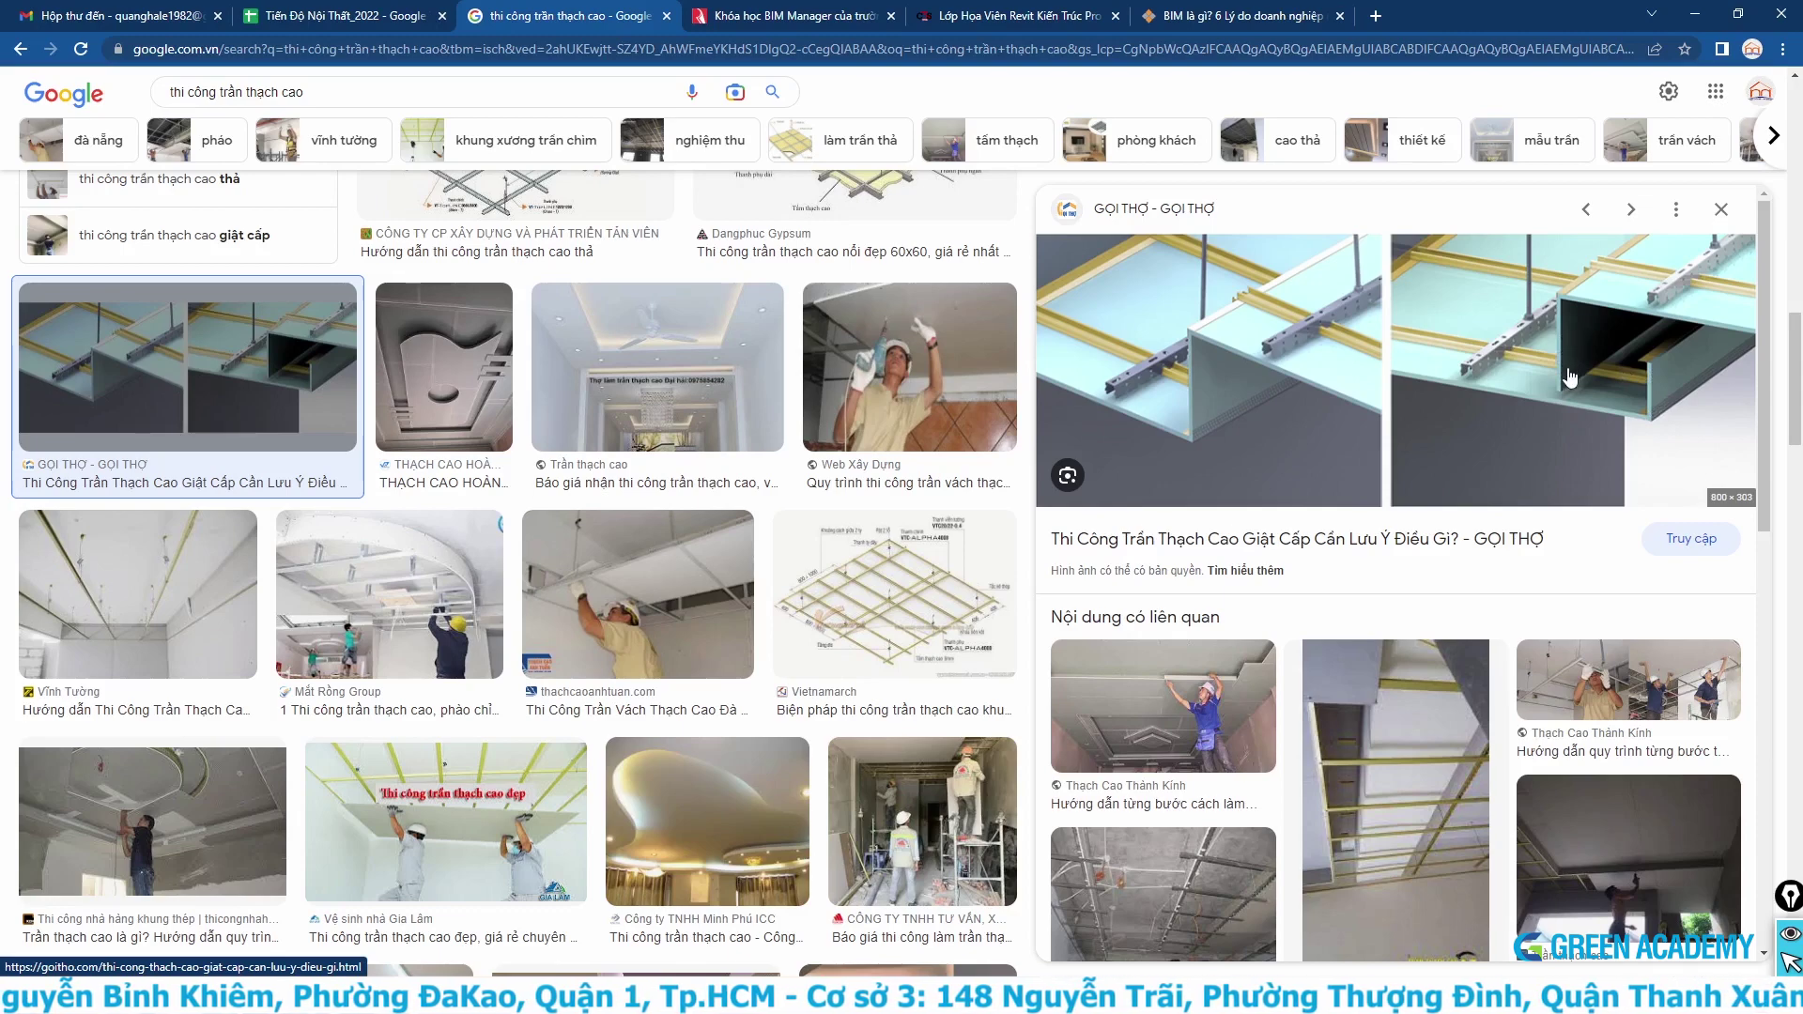
- Mark the diagram's step edge, drops and upper ceiling level, then clear marks and return to 3ds Max
{"action": "mouse_move", "coordinate": [1375, 366]}
{"action": "left_mouse_down"}
{"action": "mouse_move", "coordinate": [1636, 416]}
{"action": "mouse_move", "coordinate": [1646, 399]}
{"action": "mouse_move", "coordinate": [1648, 418]}
{"action": "left_mouse_up"}
{"action": "left_click_drag", "start_coordinate": [1555, 293], "coordinate": [1556, 362]}
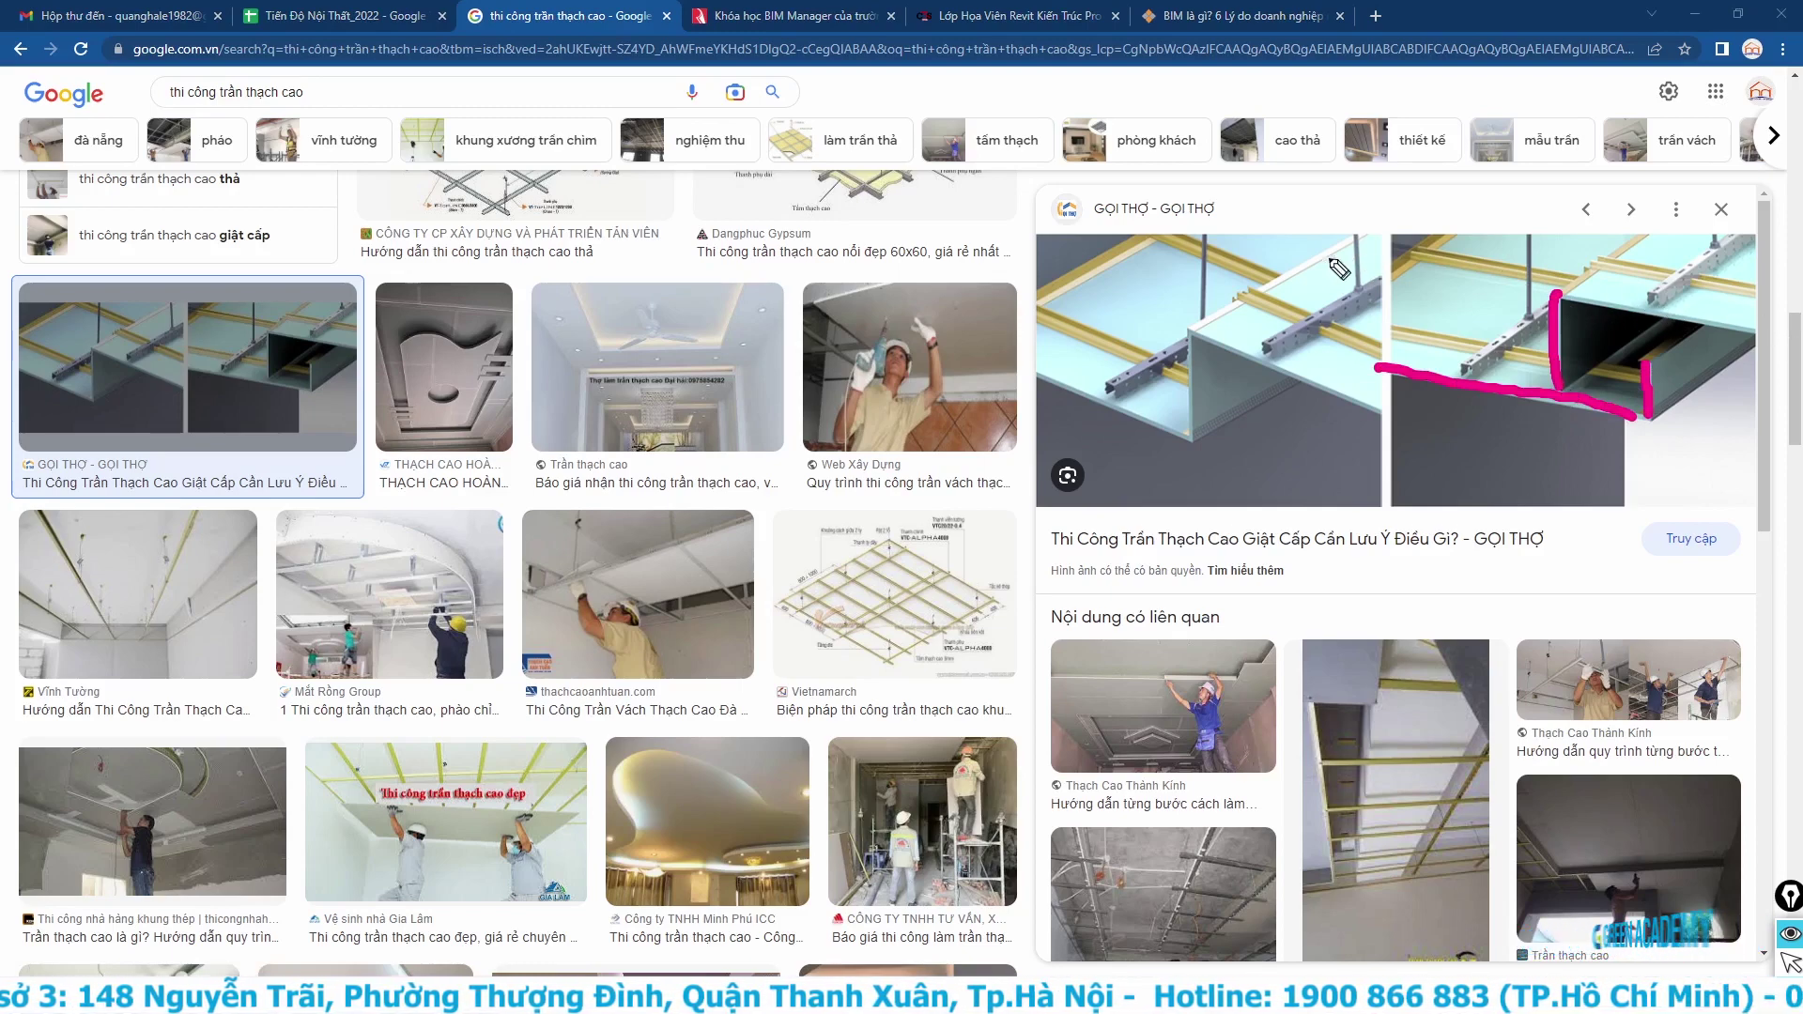
{"action": "left_click", "coordinate": [1371, 251]}
{"action": "left_click_drag", "start_coordinate": [1448, 256], "coordinate": [1523, 279]}
{"action": "left_click_drag", "start_coordinate": [1580, 283], "coordinate": [1667, 312]}
{"action": "left_click_drag", "start_coordinate": [1718, 320], "coordinate": [1729, 325]}
{"action": "left_click_drag", "start_coordinate": [1749, 323], "coordinate": [1758, 327]}
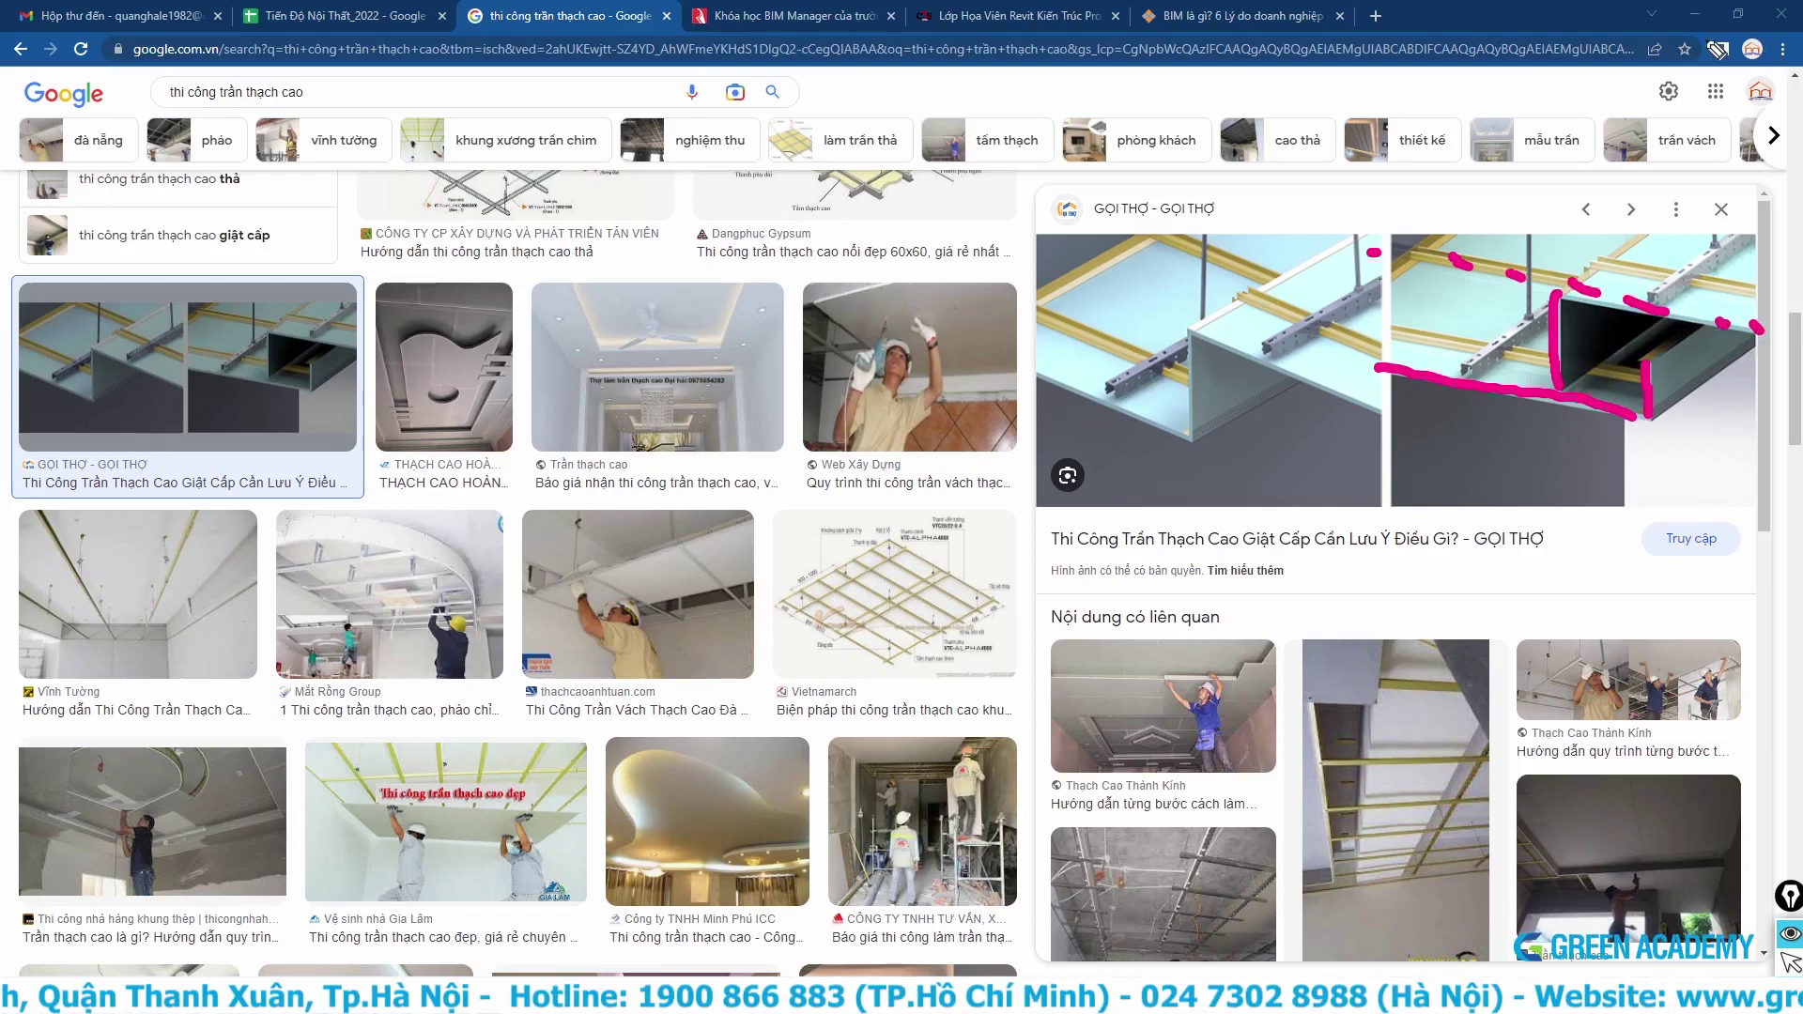
{"action": "key", "text": "Escape"}
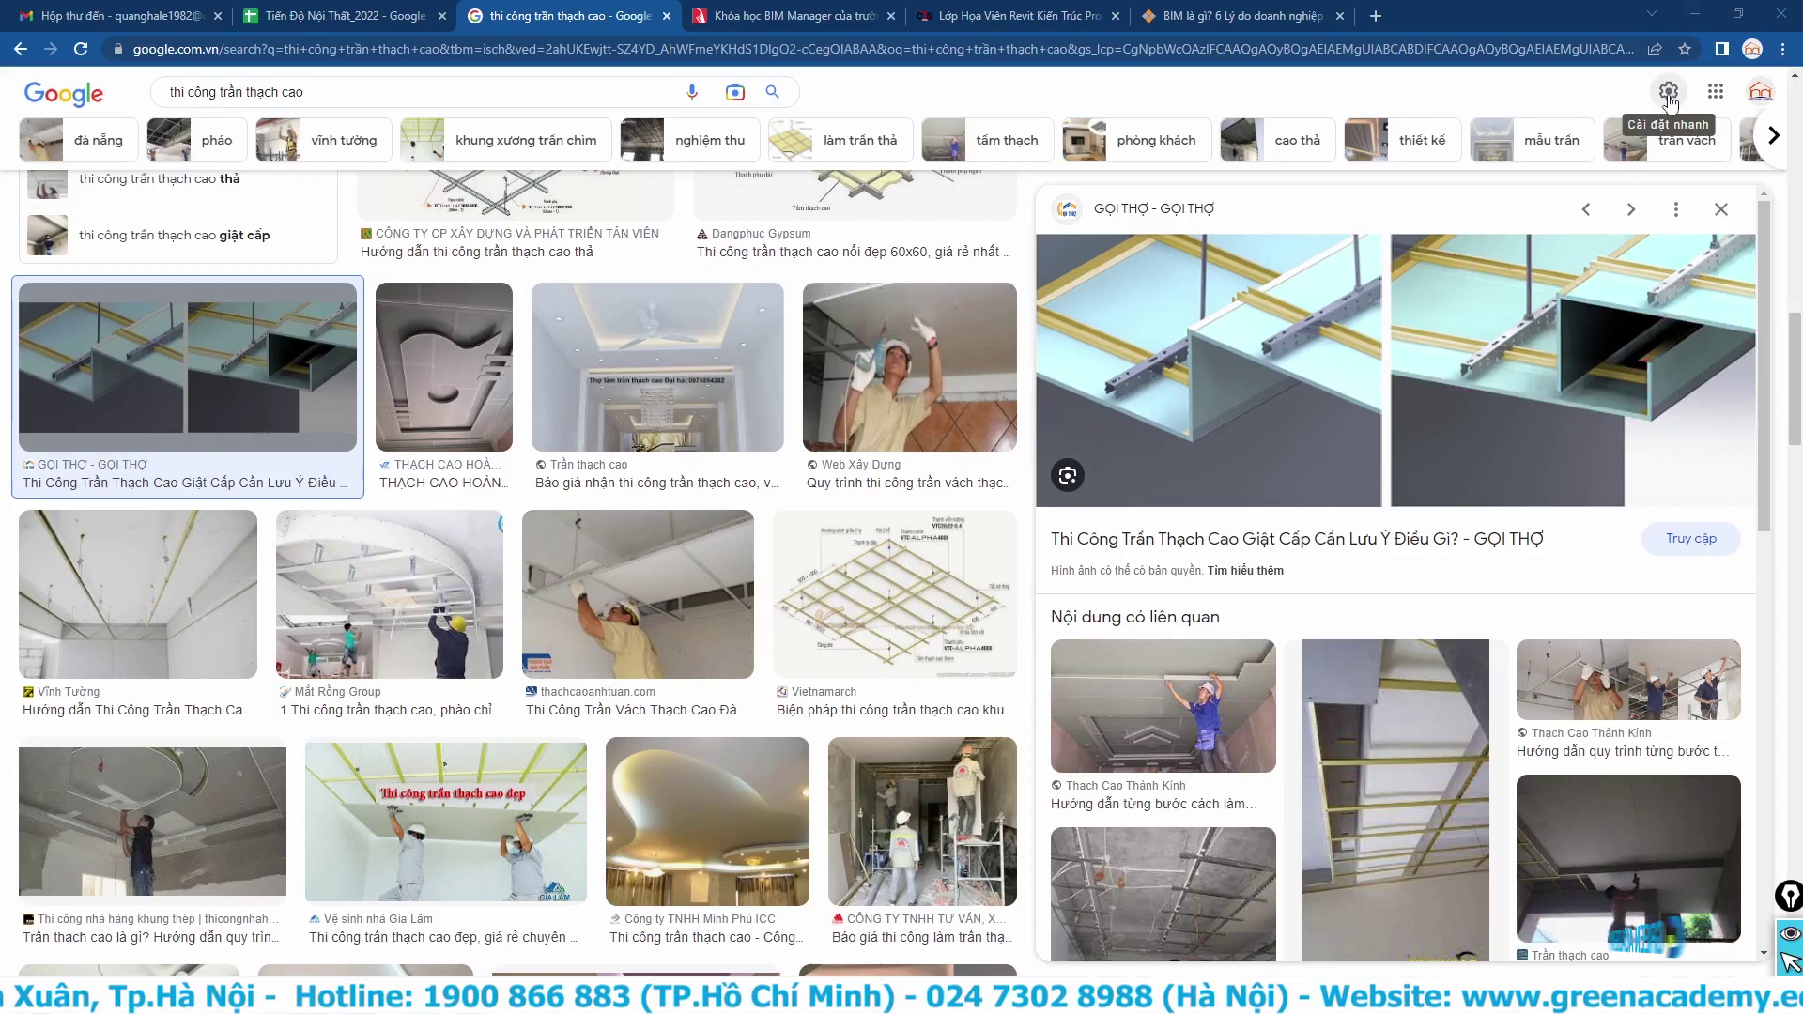
{"action": "left_click", "coordinate": [1695, 15]}
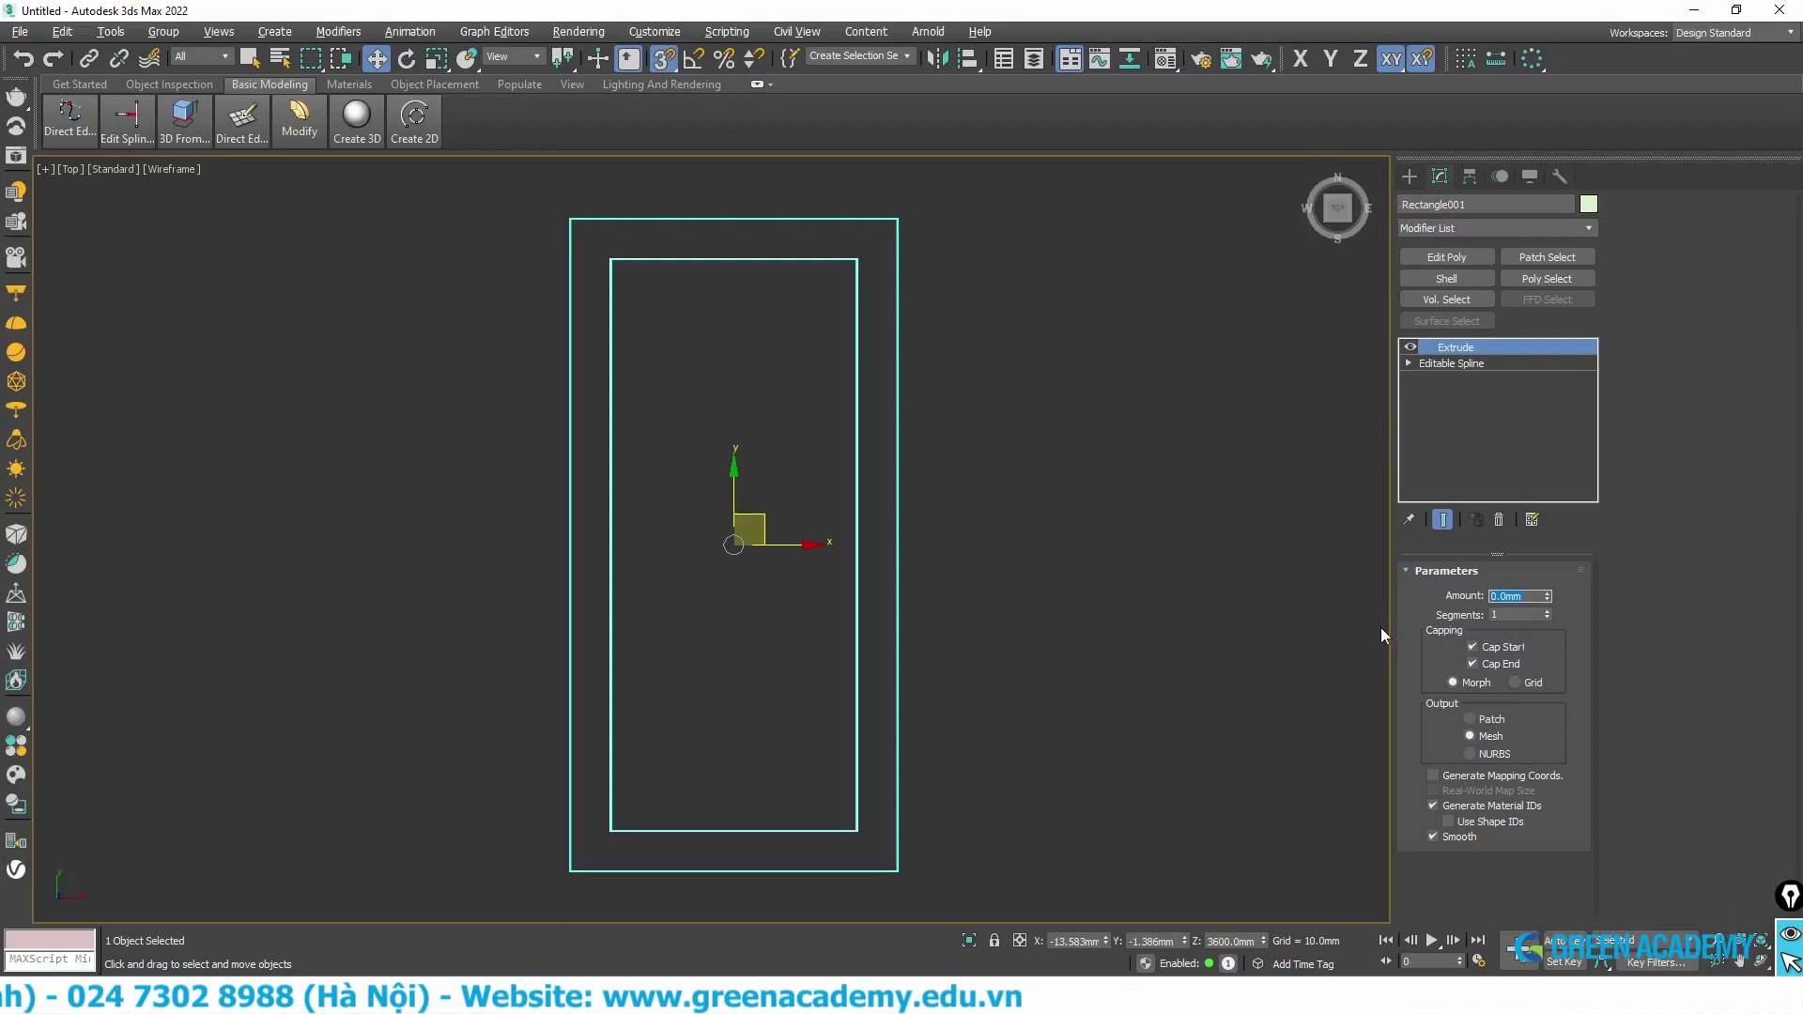
- Set the Extrude amount to 30 mm and view the frame in perspective
{"action": "type", "text": "30"}
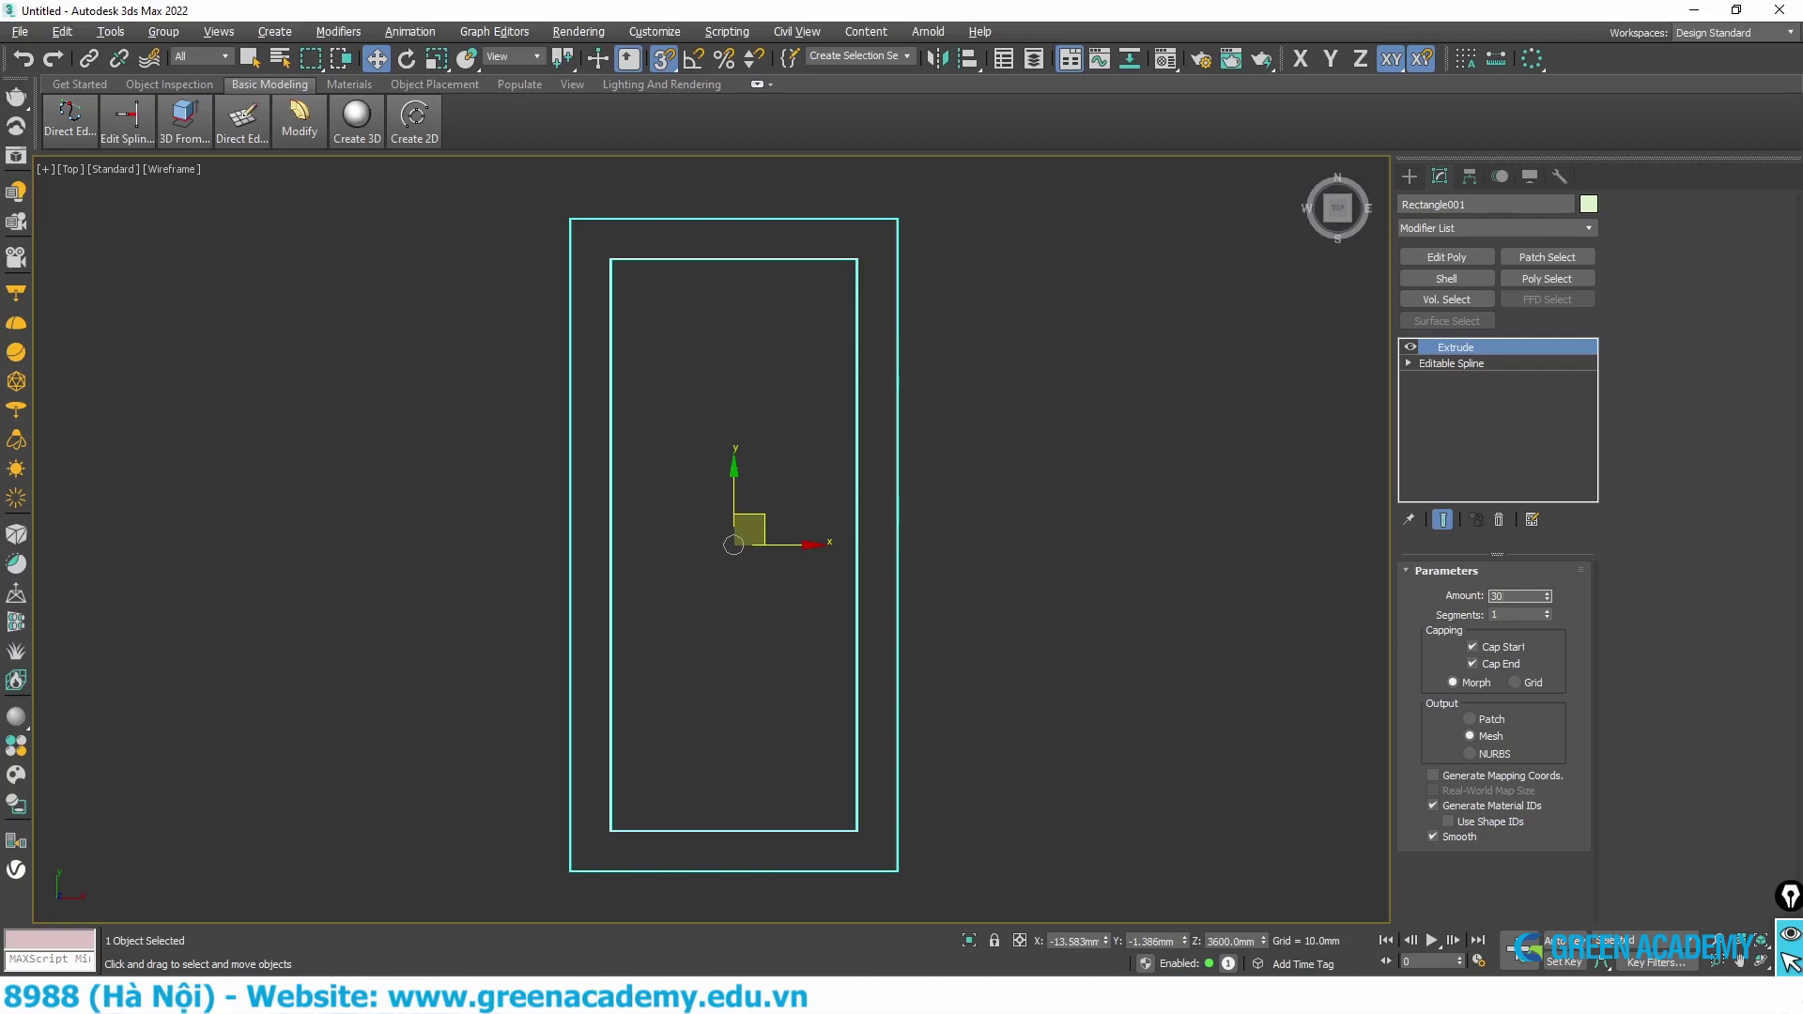
{"action": "key", "text": "Return"}
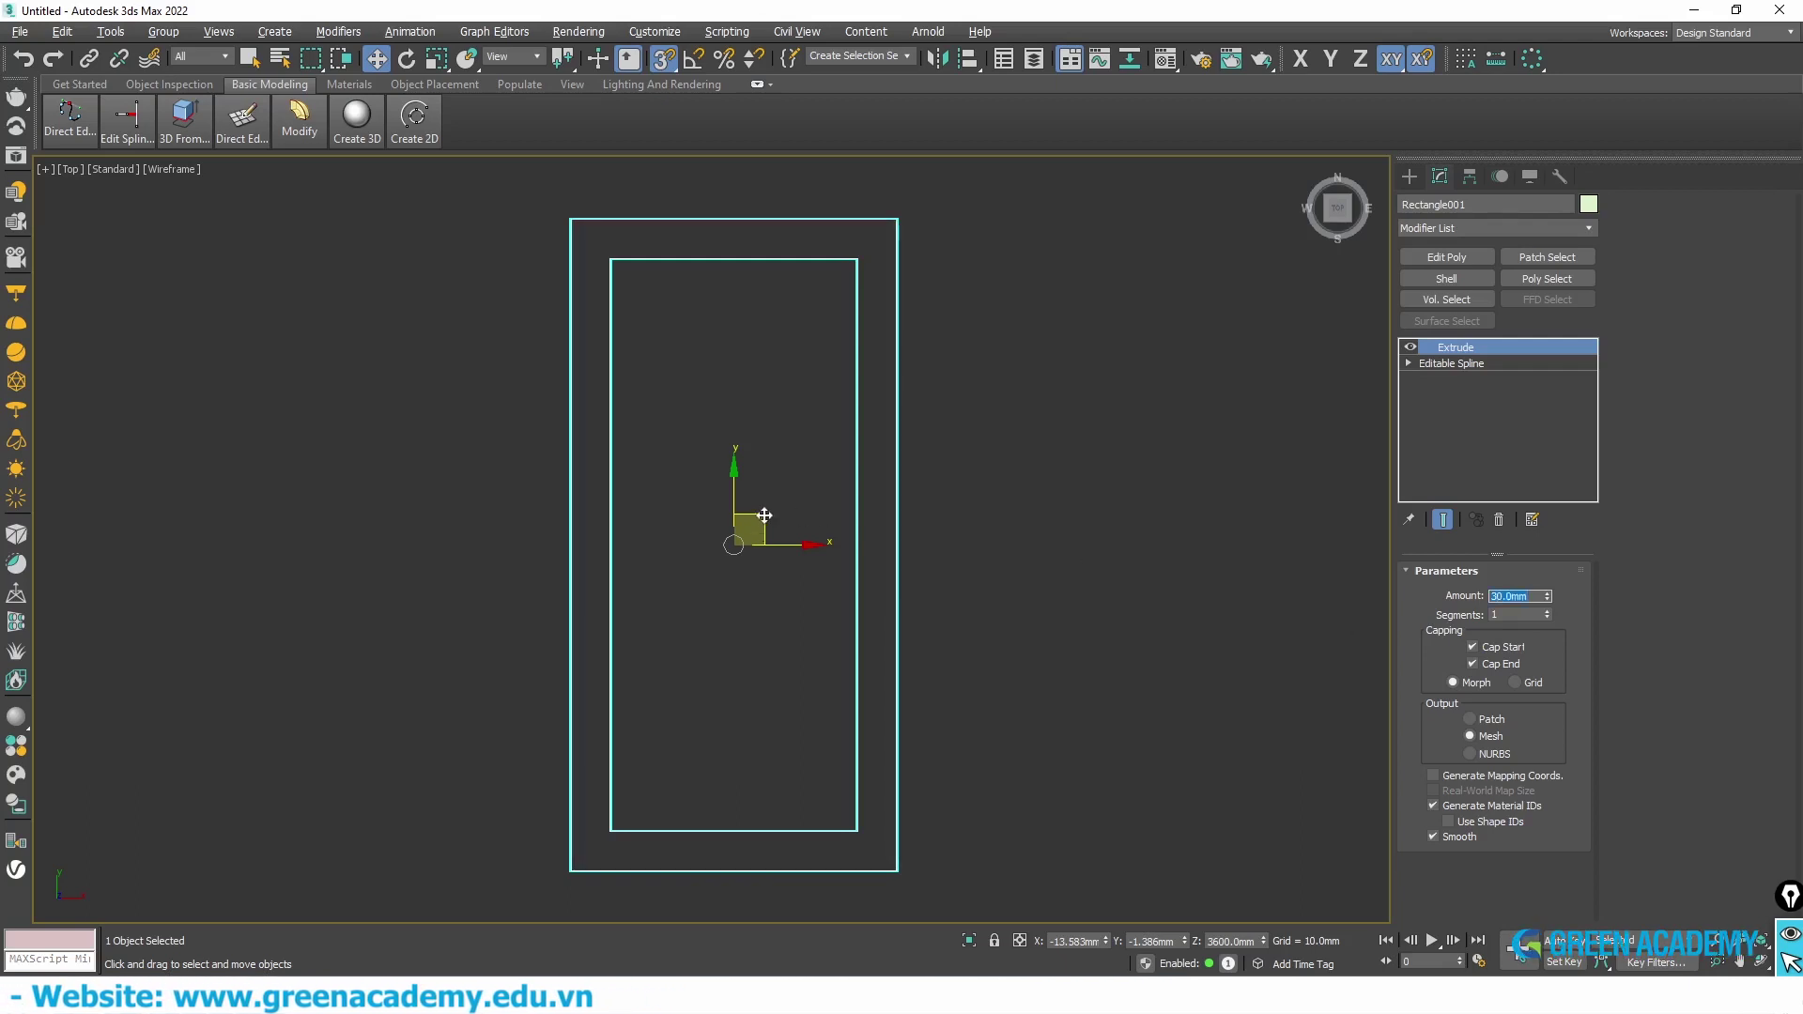
{"action": "key", "text": "p"}
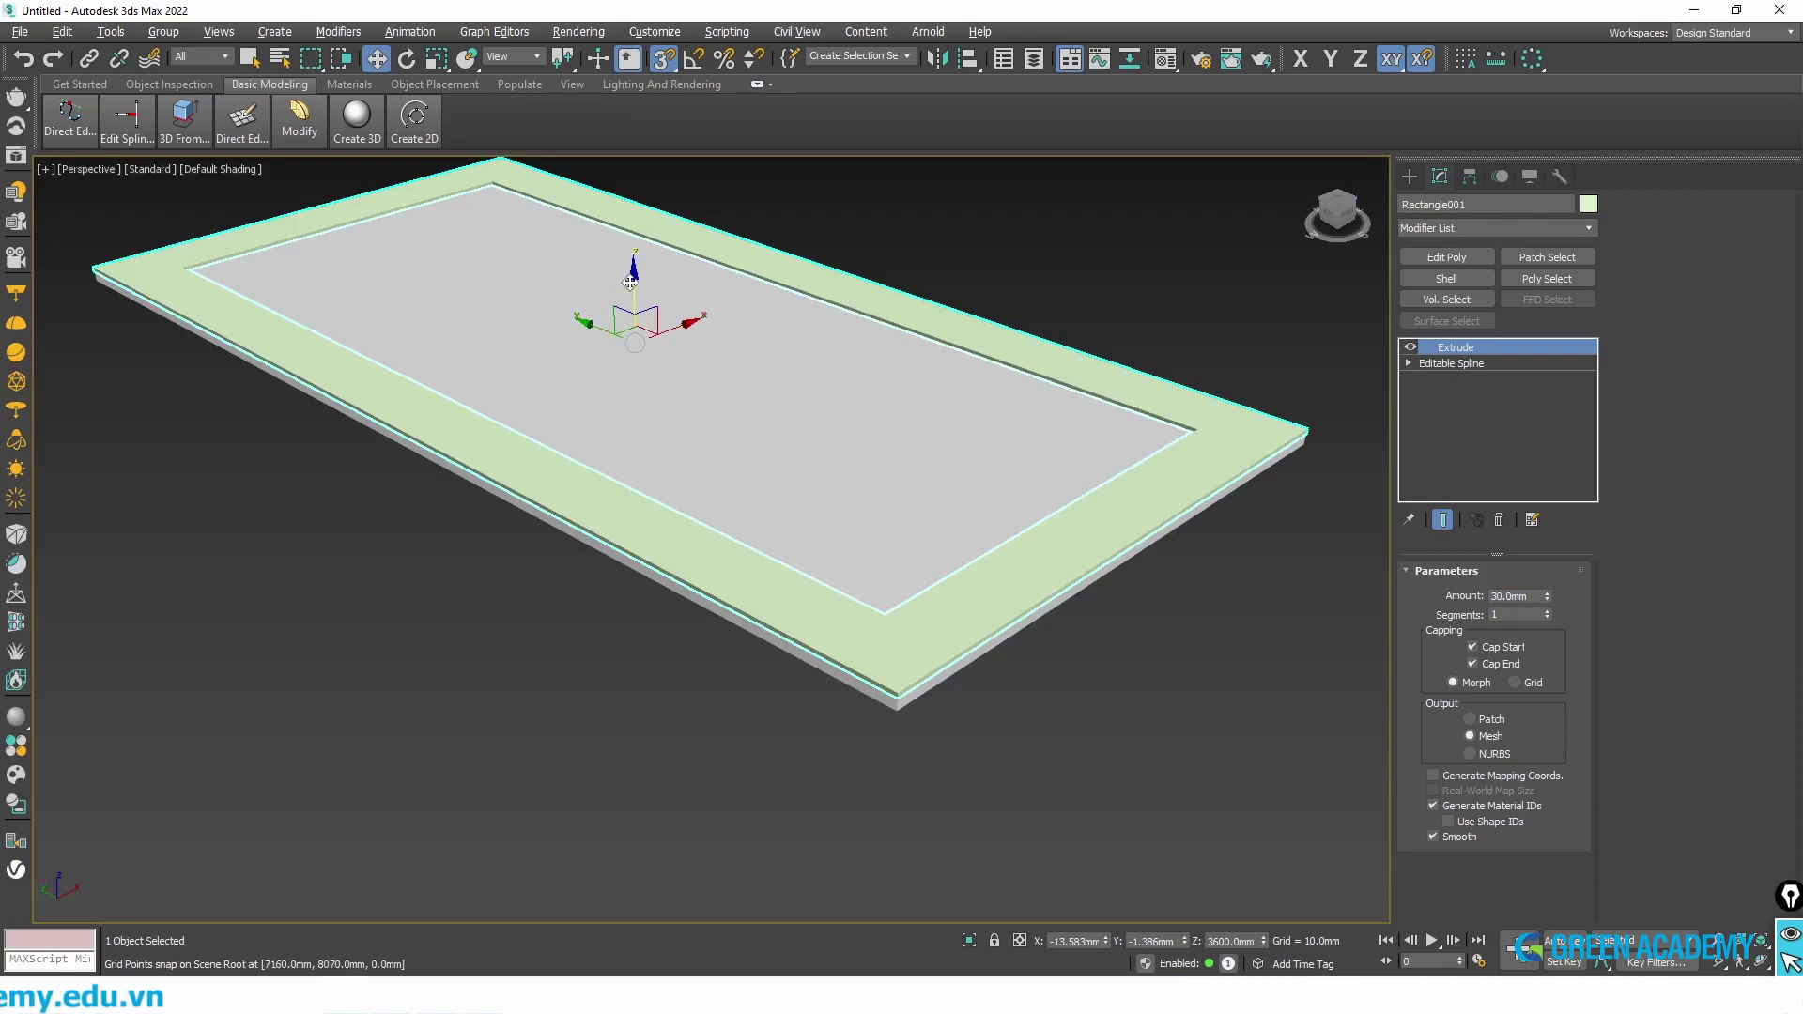
- Position the frame under the slab in the Front view with the grid shown
{"action": "left_click_drag", "start_coordinate": [630, 282], "coordinate": [637, 317]}
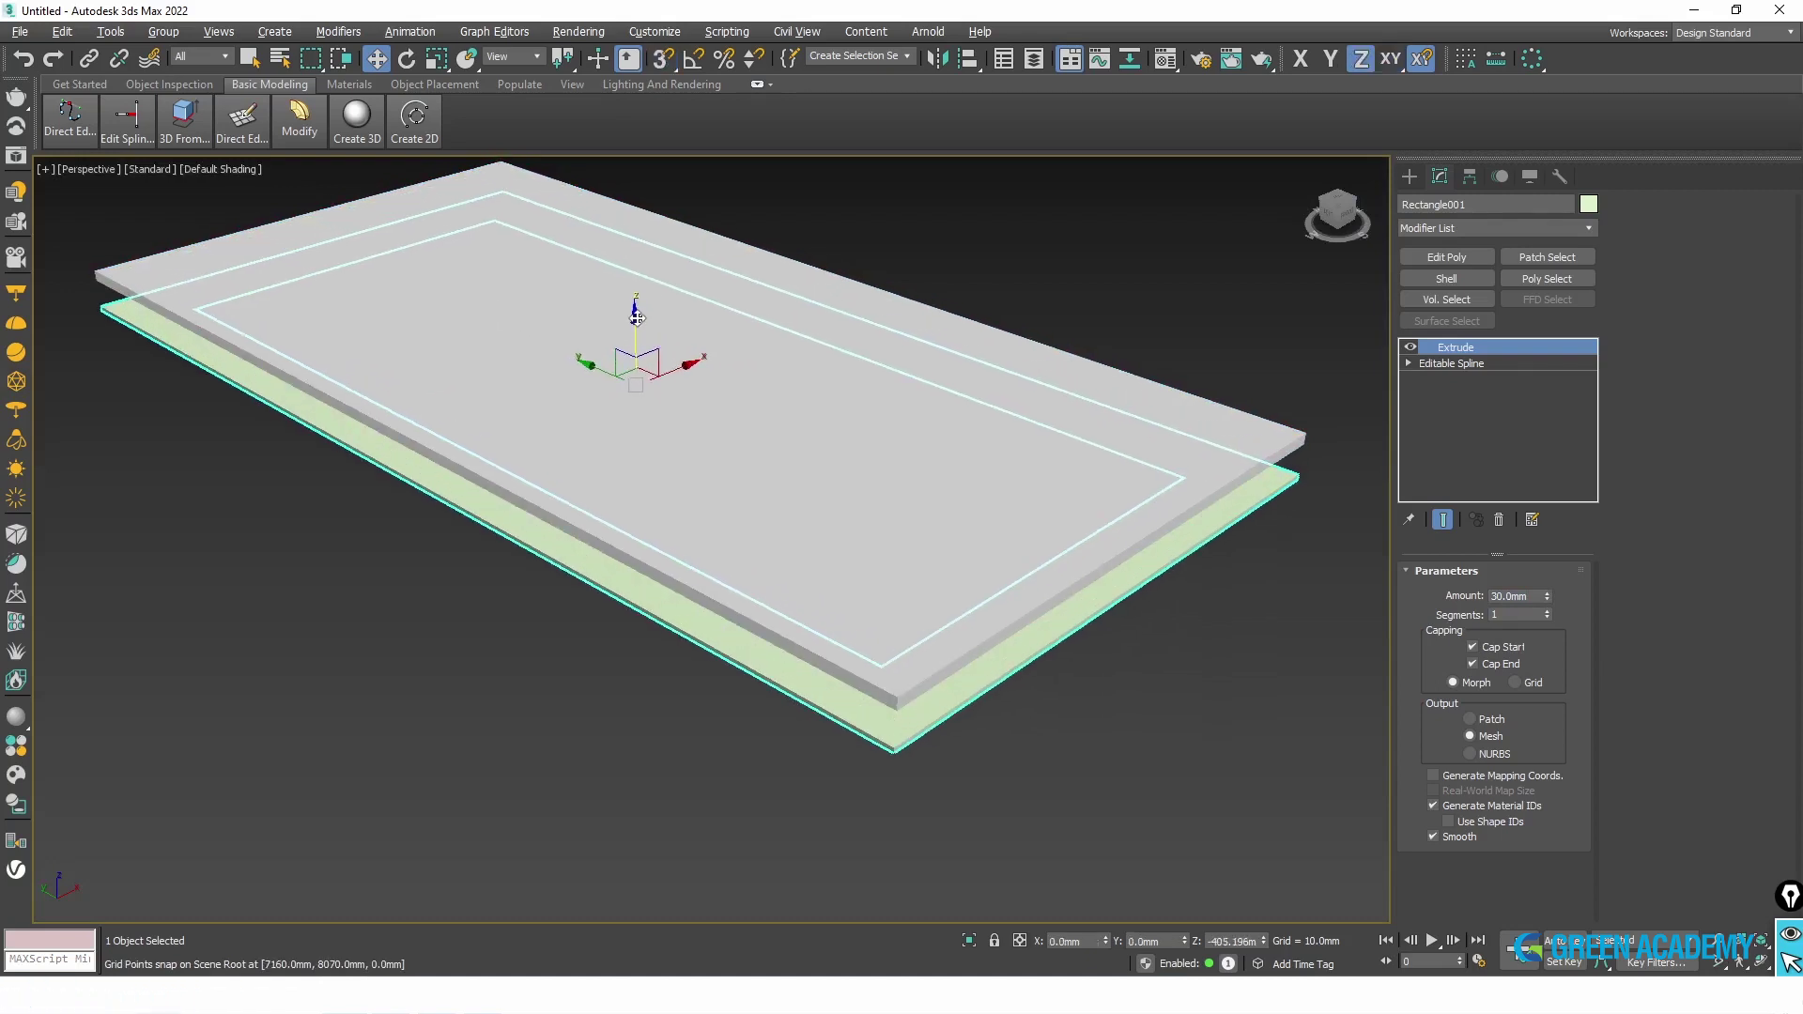
{"action": "key", "text": "f"}
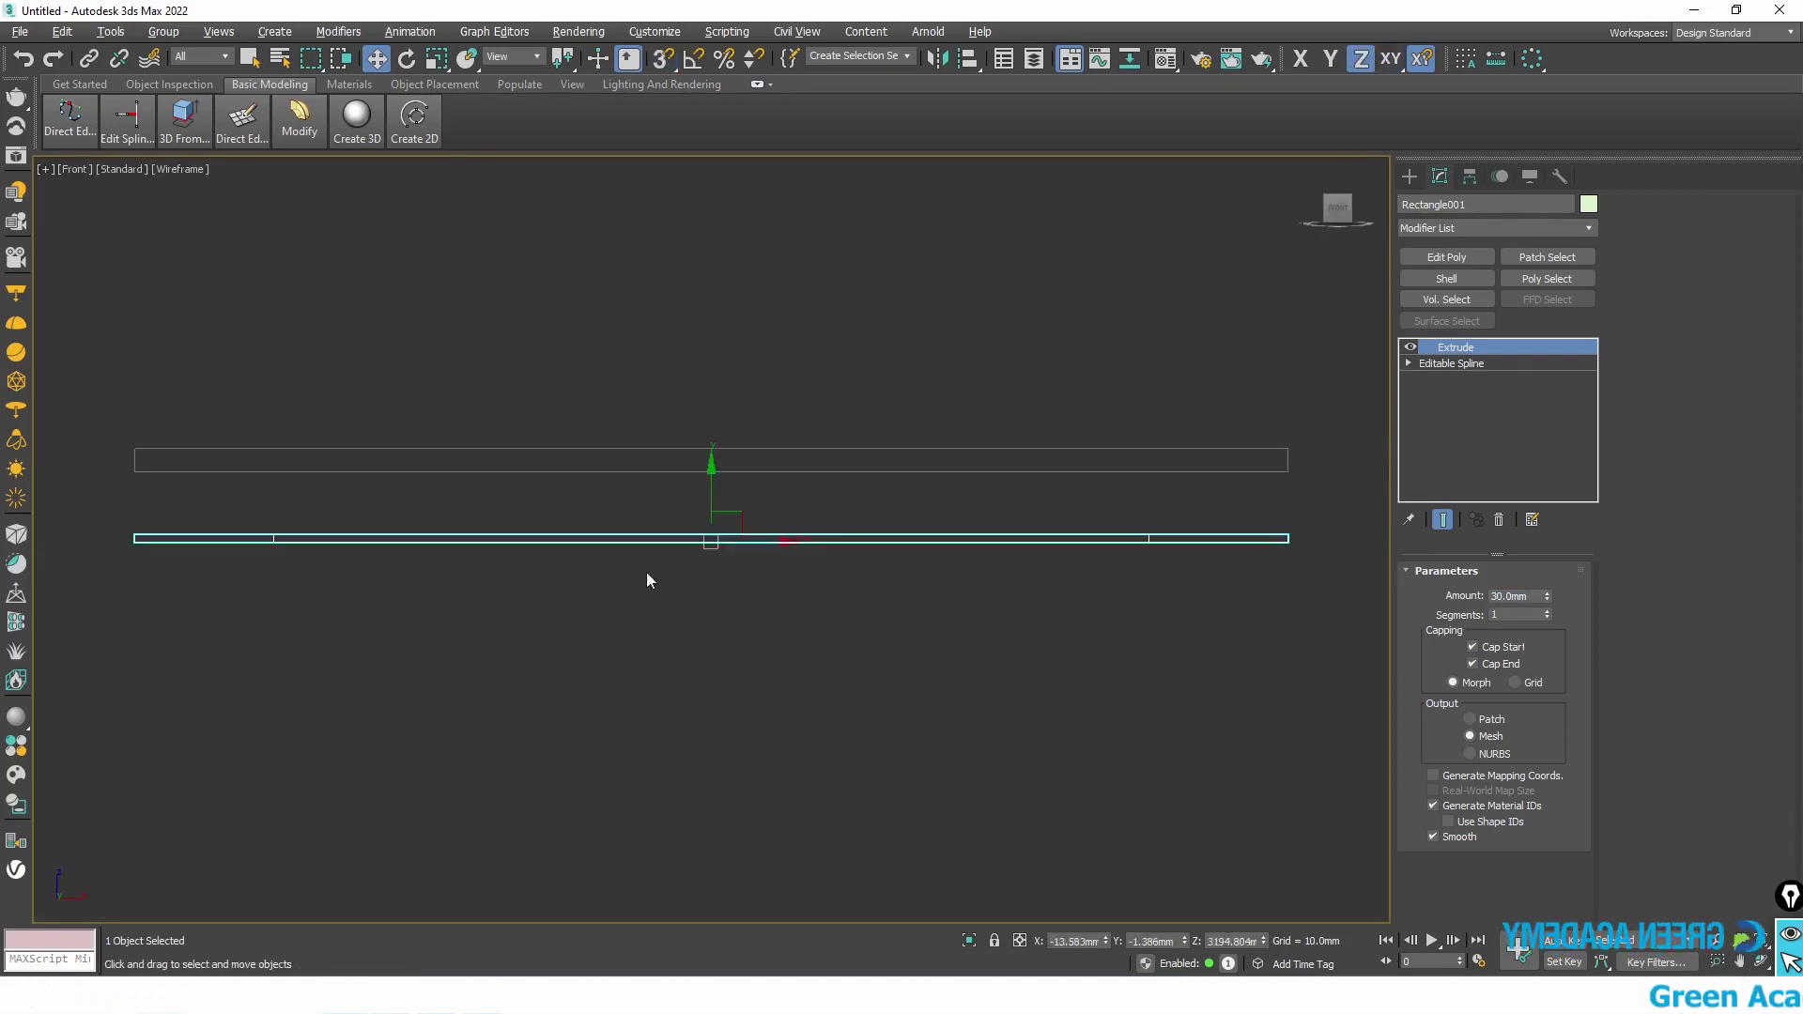
{"action": "key", "text": "g"}
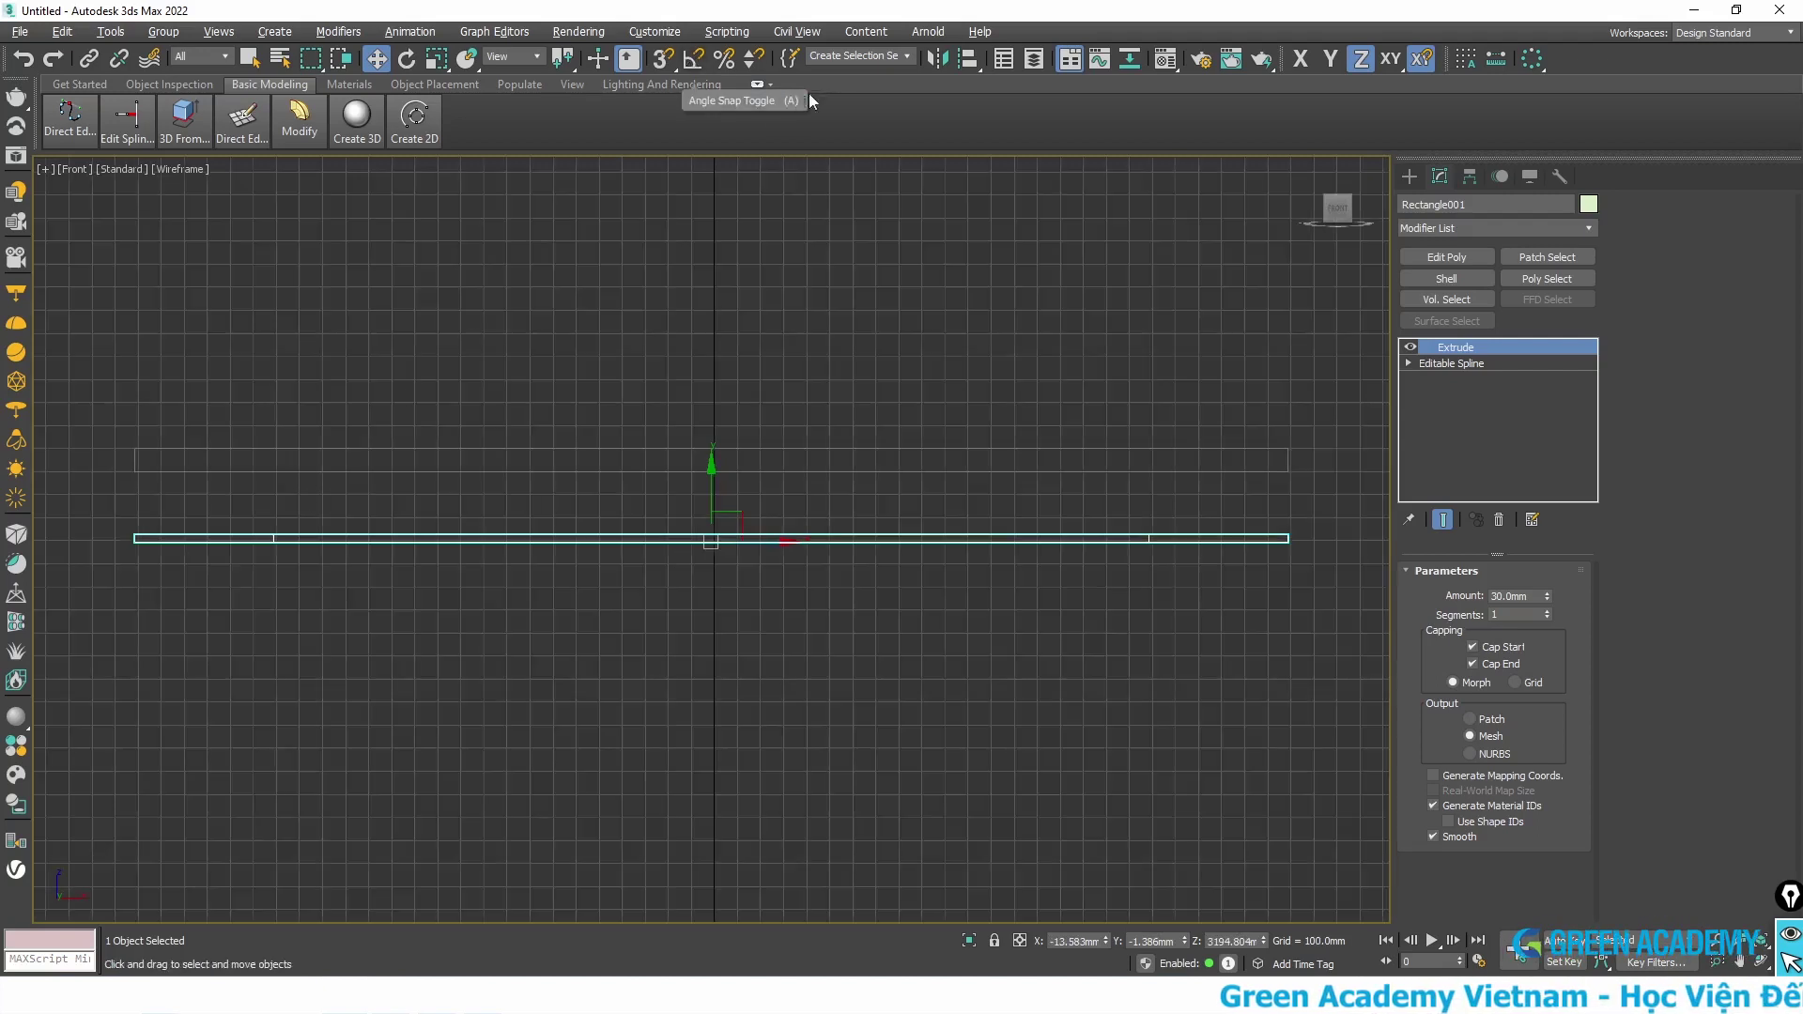
{"action": "scroll", "coordinate": [167, 504], "scroll_direction": "up", "scroll_amount": 3}
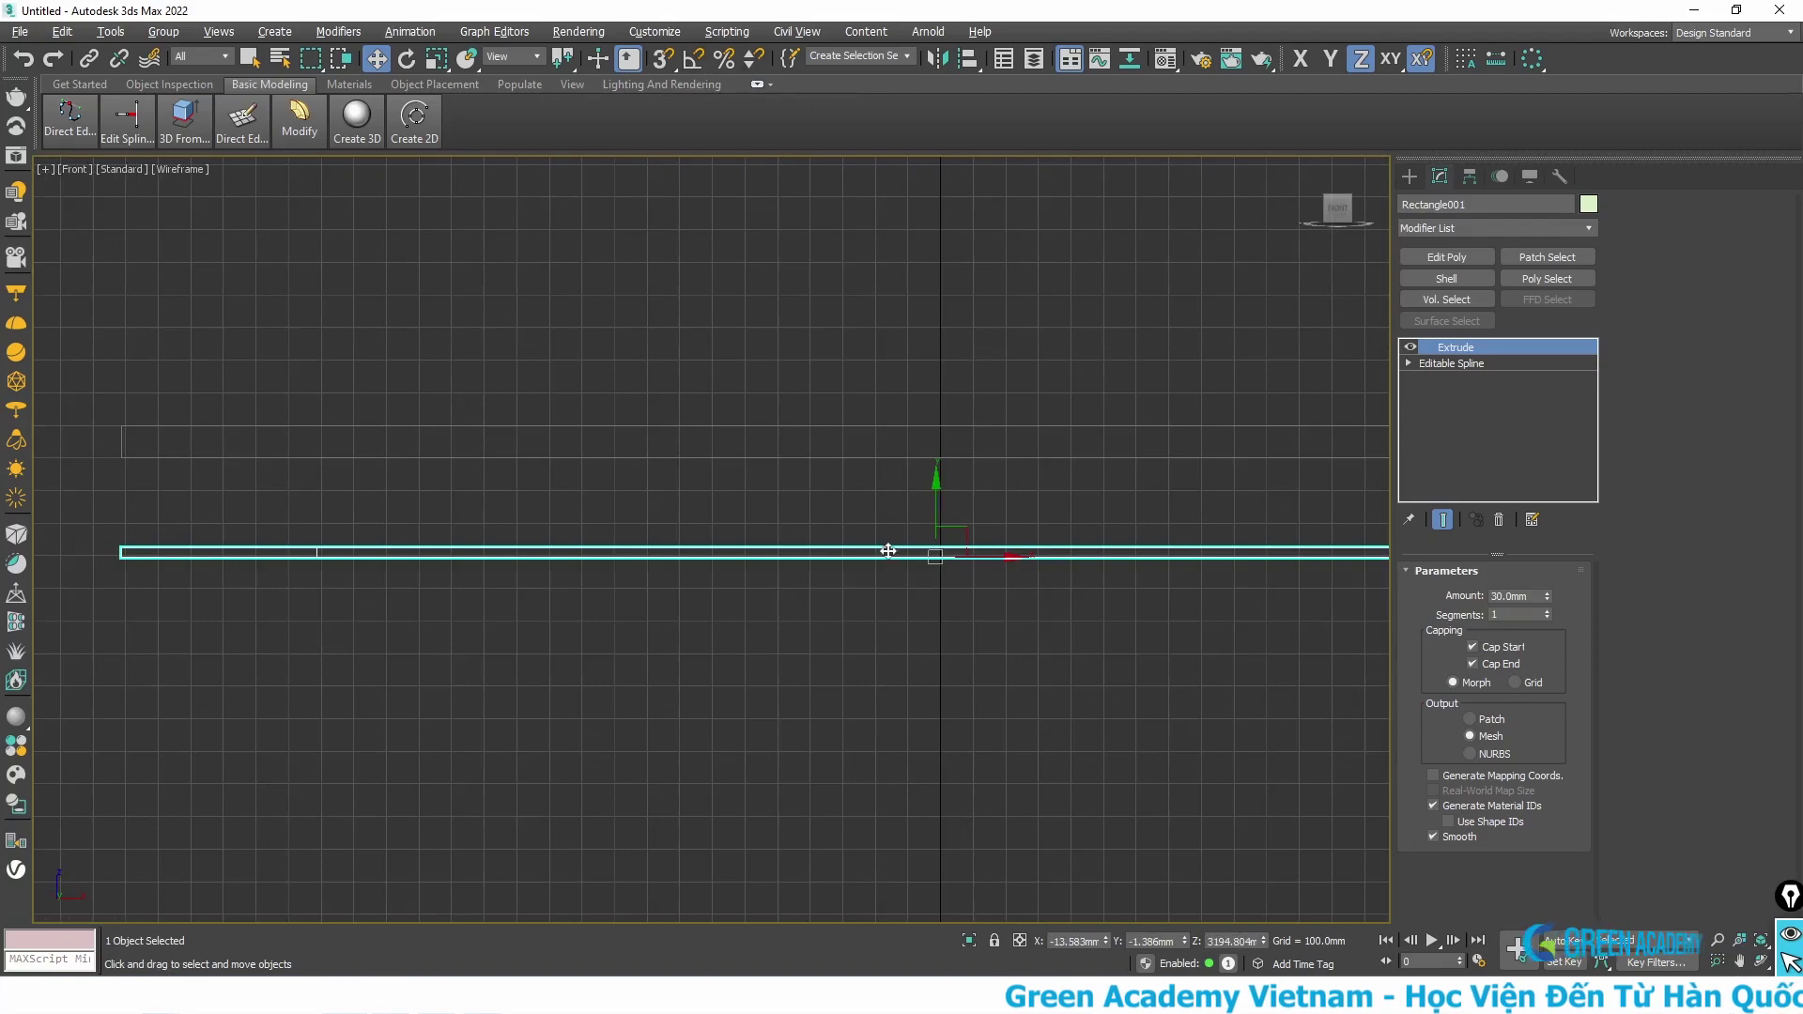
{"action": "left_click_drag", "start_coordinate": [941, 508], "coordinate": [941, 491]}
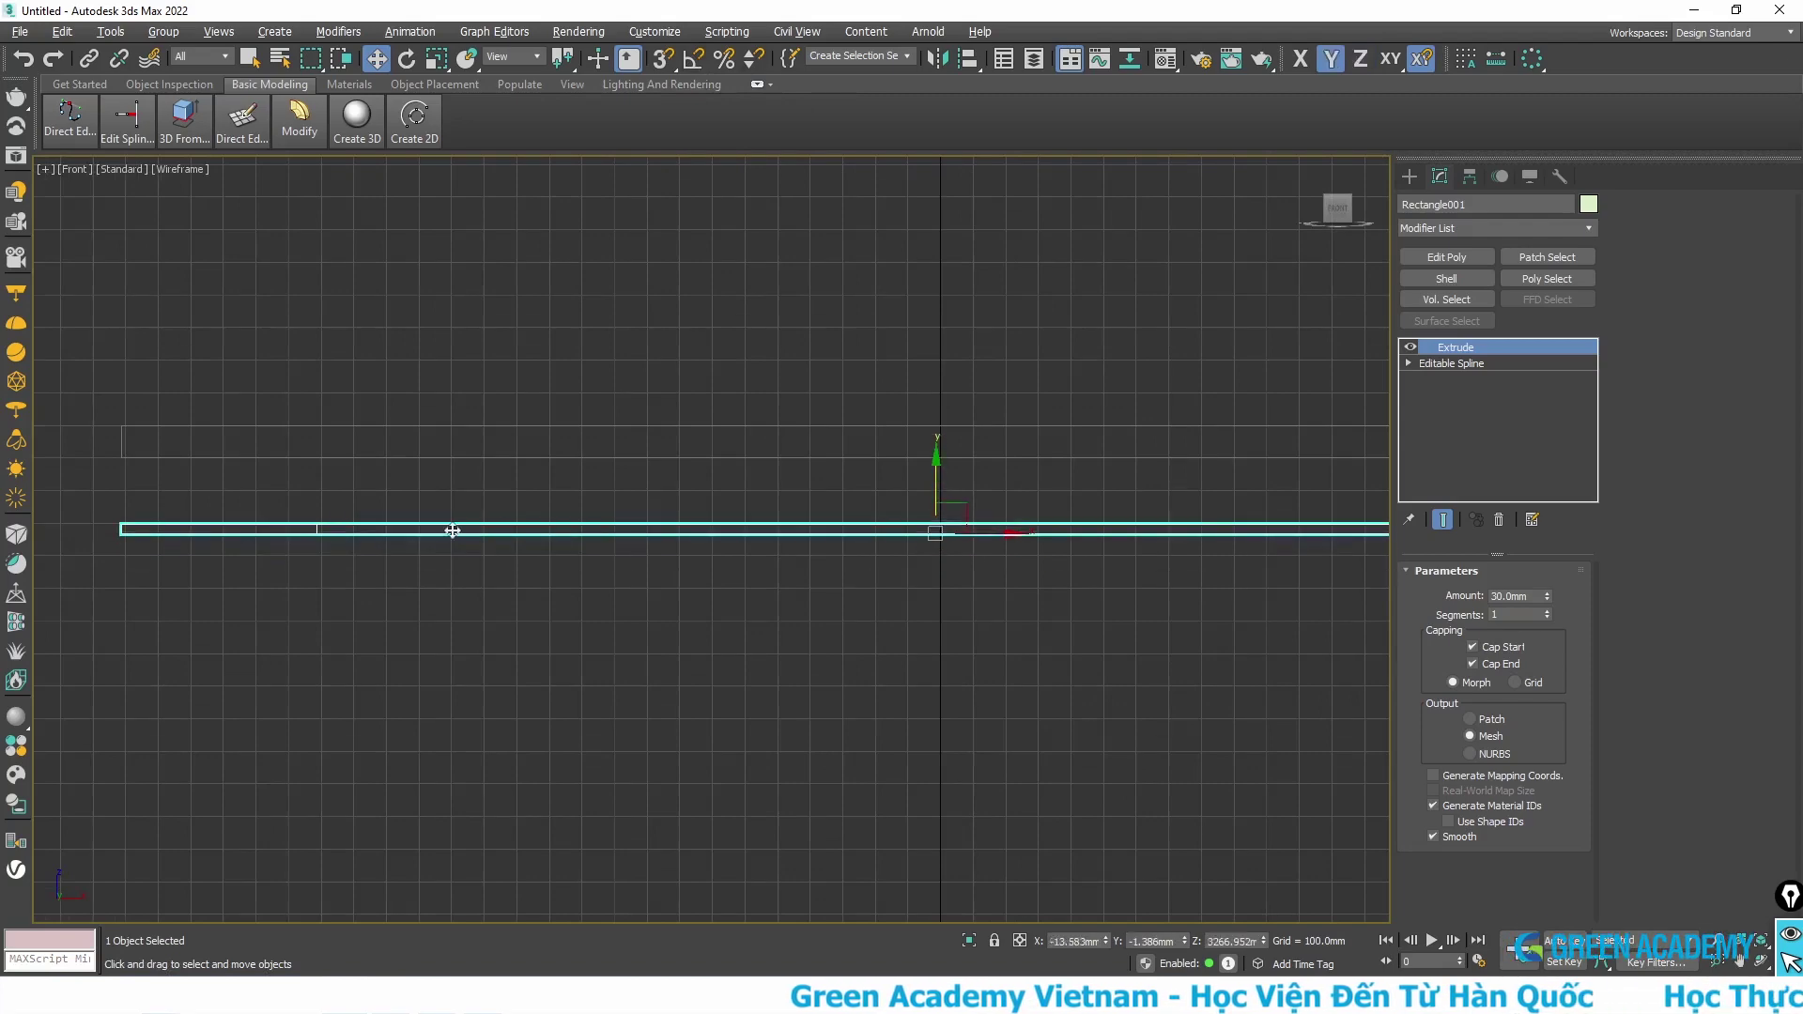
{"action": "scroll", "coordinate": [169, 530], "scroll_direction": "up", "scroll_amount": 2}
{"action": "scroll", "coordinate": [153, 531], "scroll_direction": "up", "scroll_amount": 2}
{"action": "scroll", "coordinate": [155, 531], "scroll_direction": "down", "scroll_amount": 3}
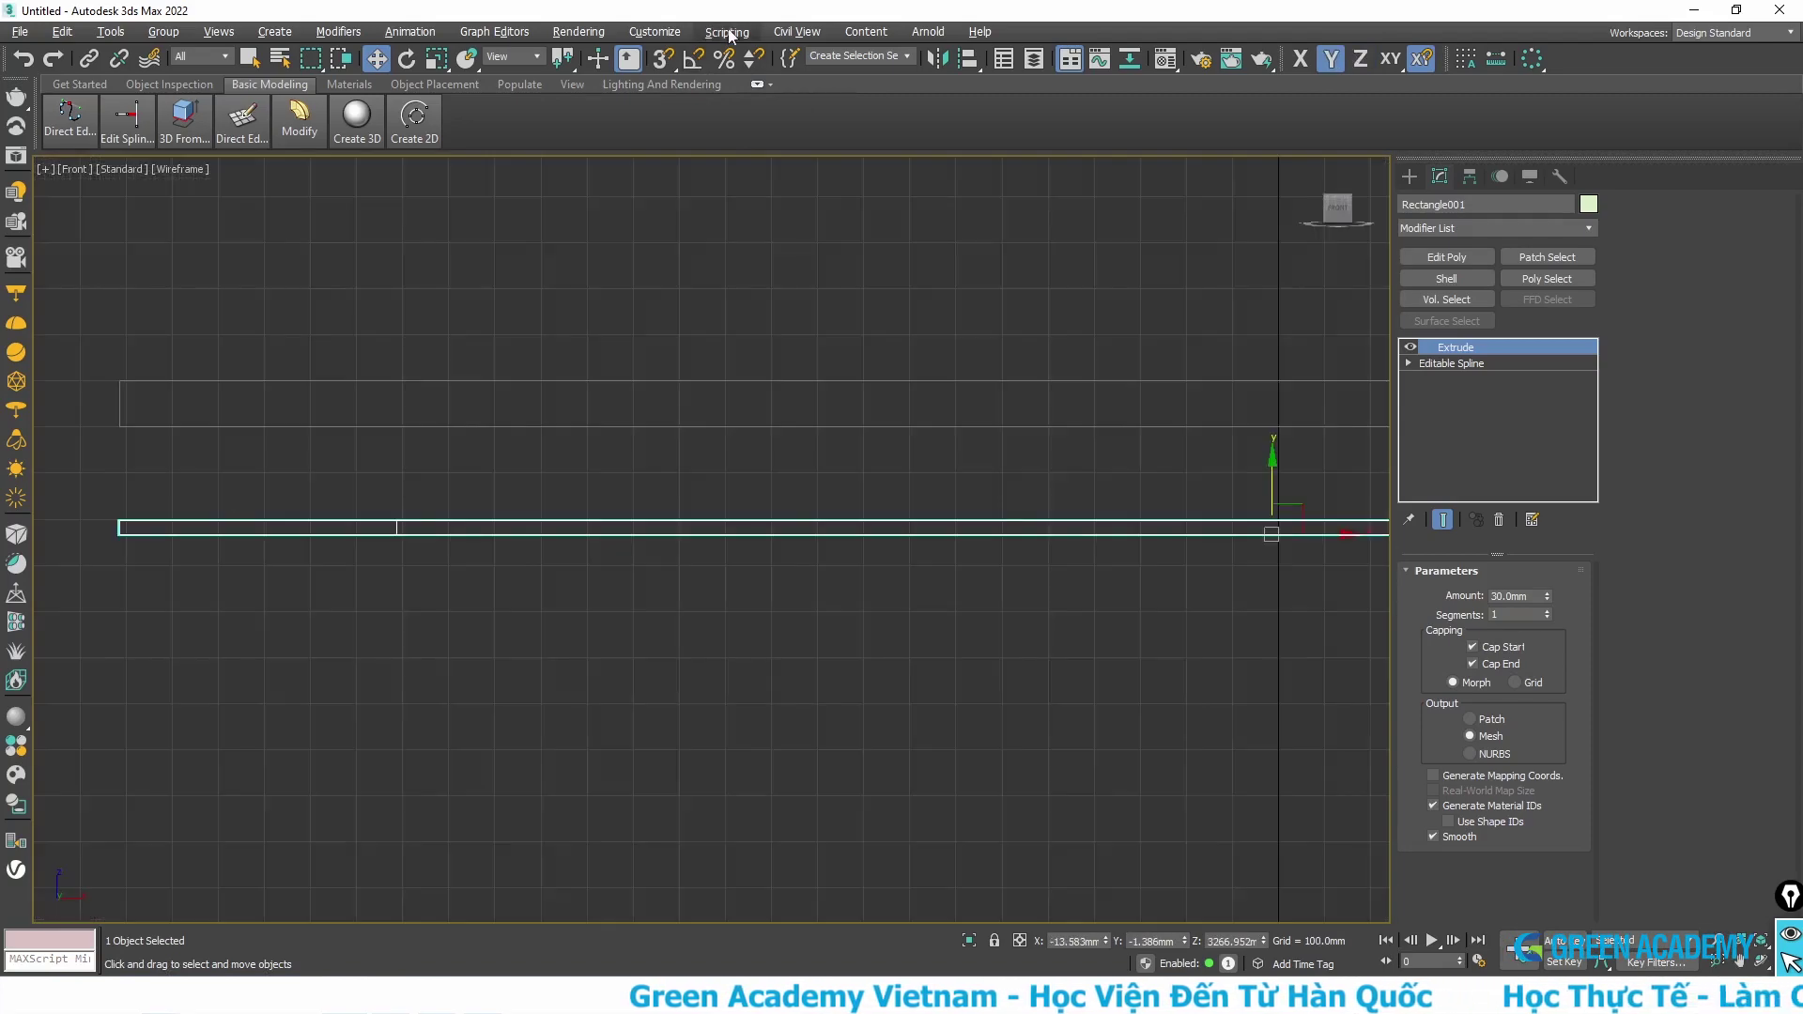
- Check the home grid spacing, raise the frame directly beneath the slab, and return to perspective
{"action": "right_click", "coordinate": [663, 59]}
{"action": "left_click", "coordinate": [897, 398]}
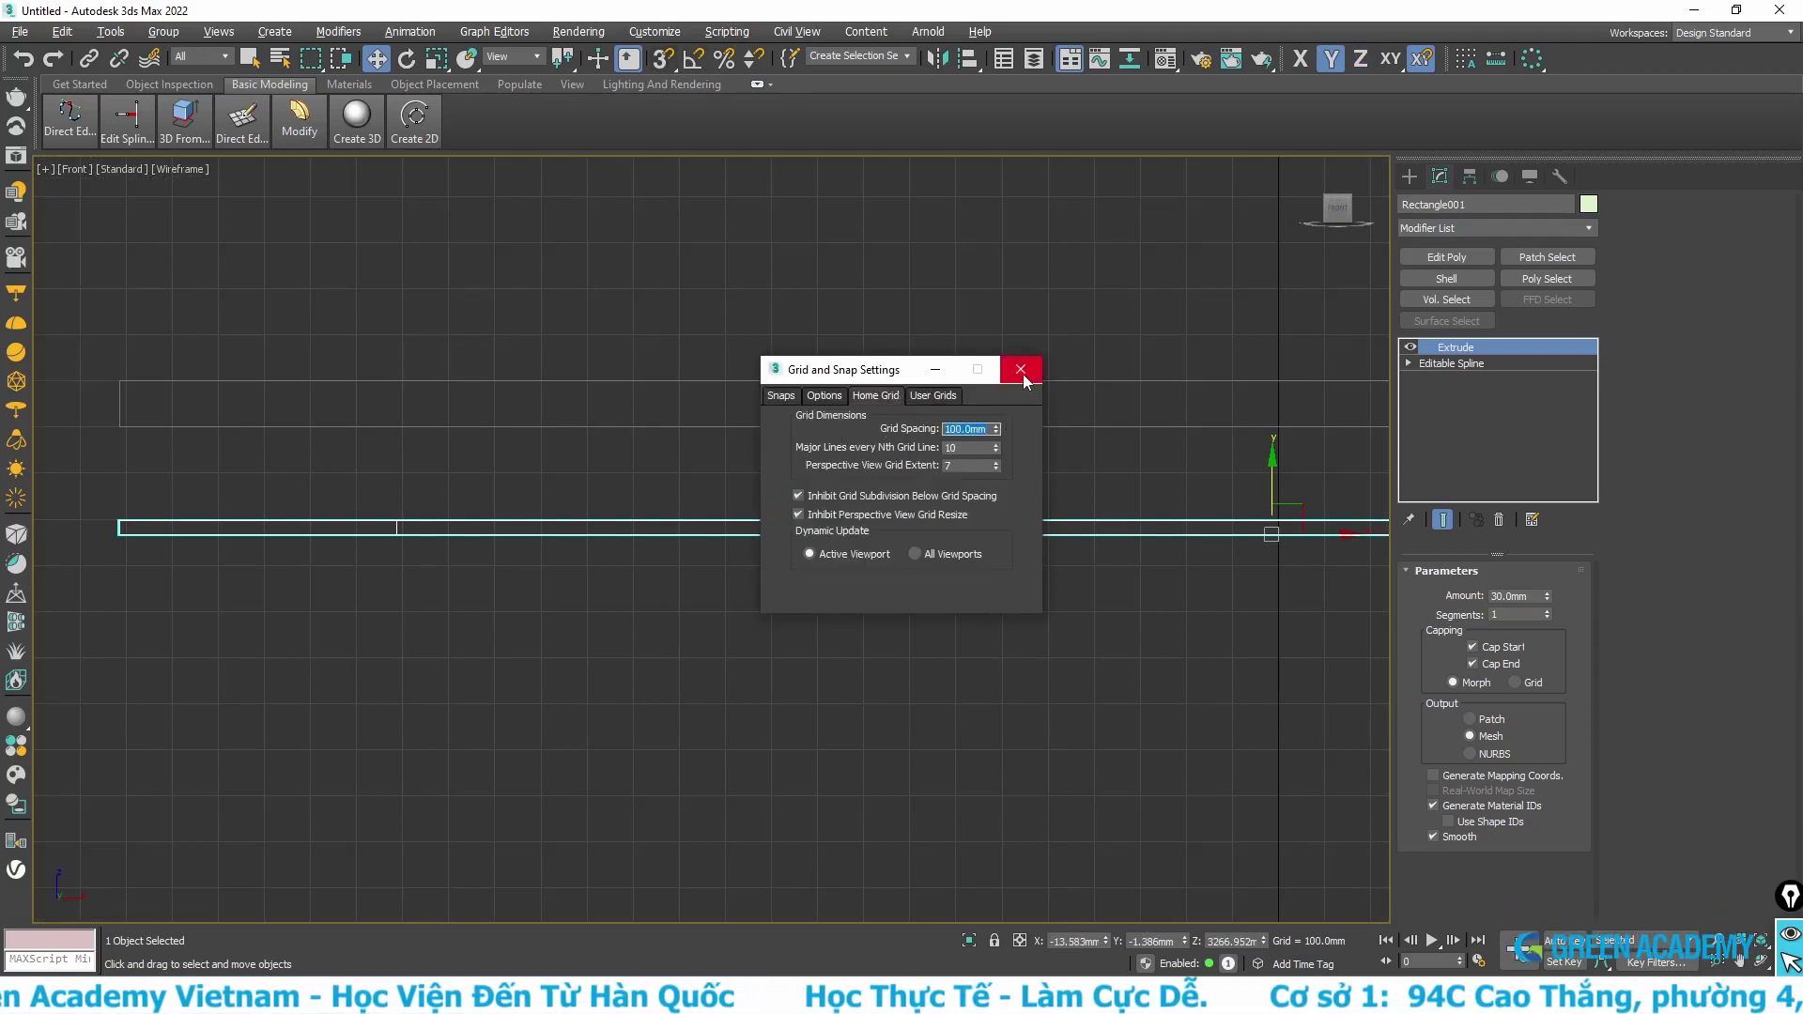
{"action": "left_click", "coordinate": [1021, 369]}
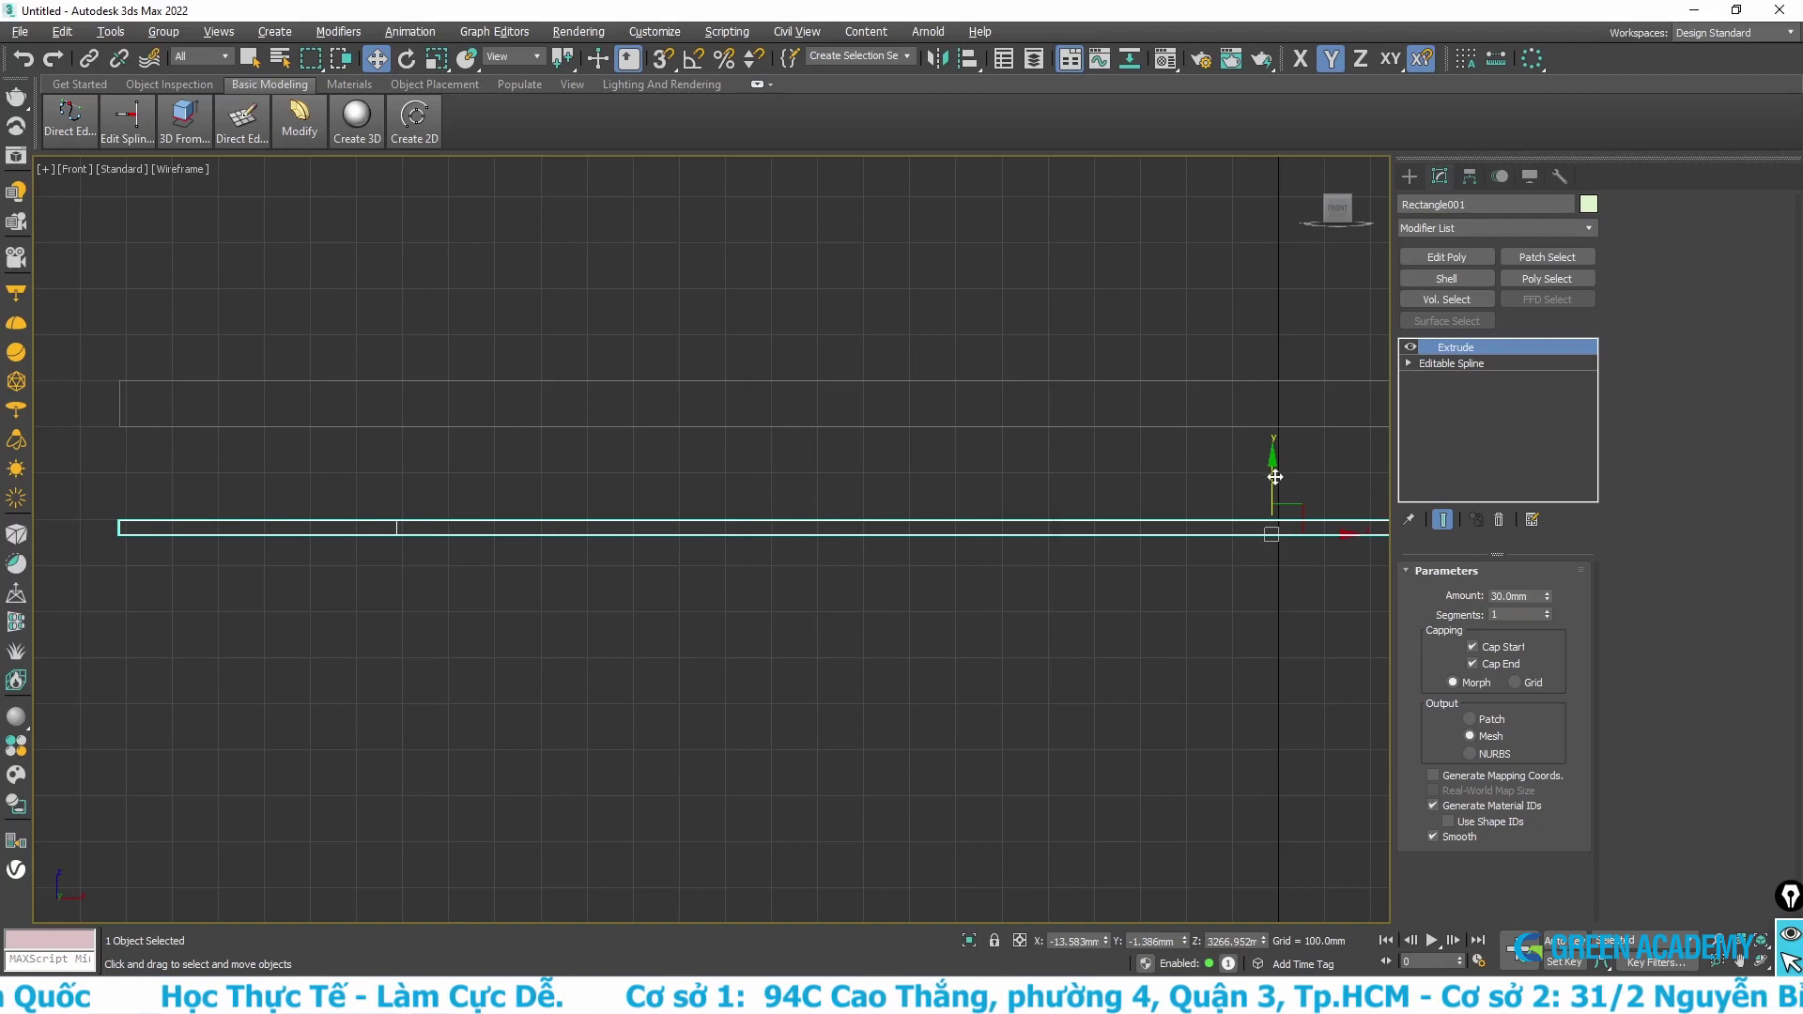
{"action": "left_click_drag", "start_coordinate": [1279, 475], "coordinate": [1284, 442]}
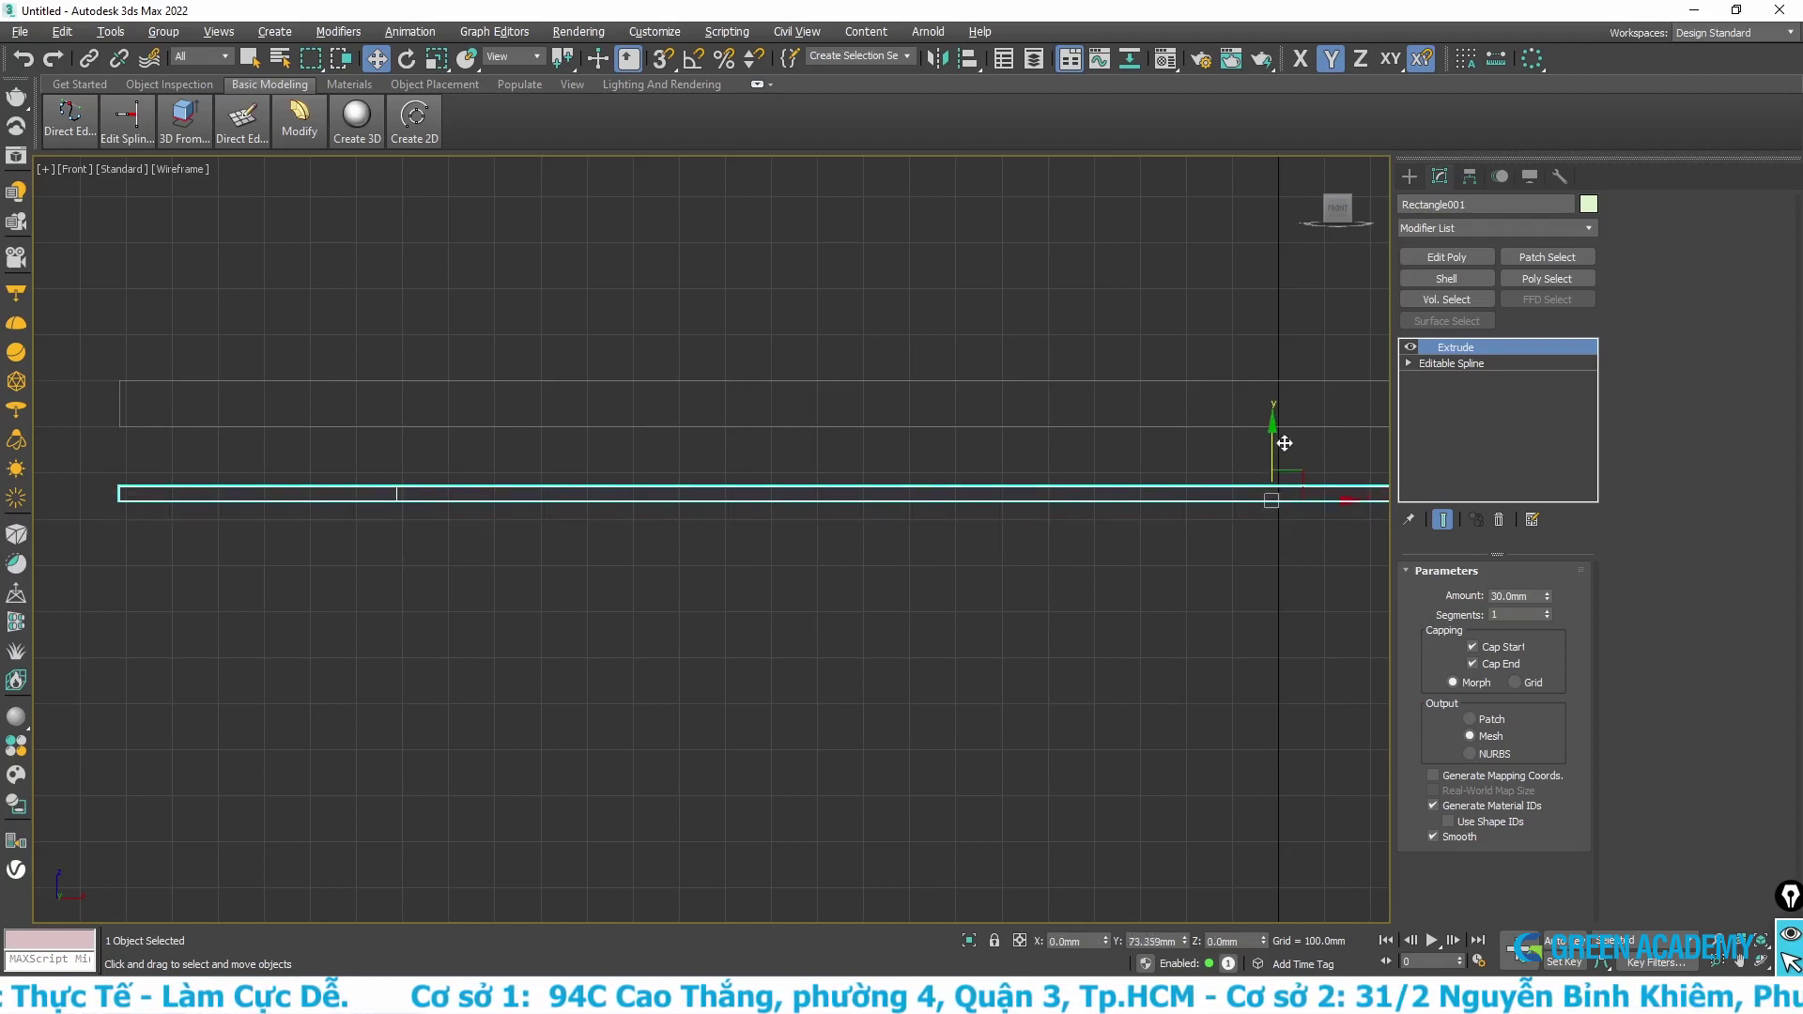
{"action": "left_click_drag", "start_coordinate": [1283, 442], "coordinate": [1285, 441]}
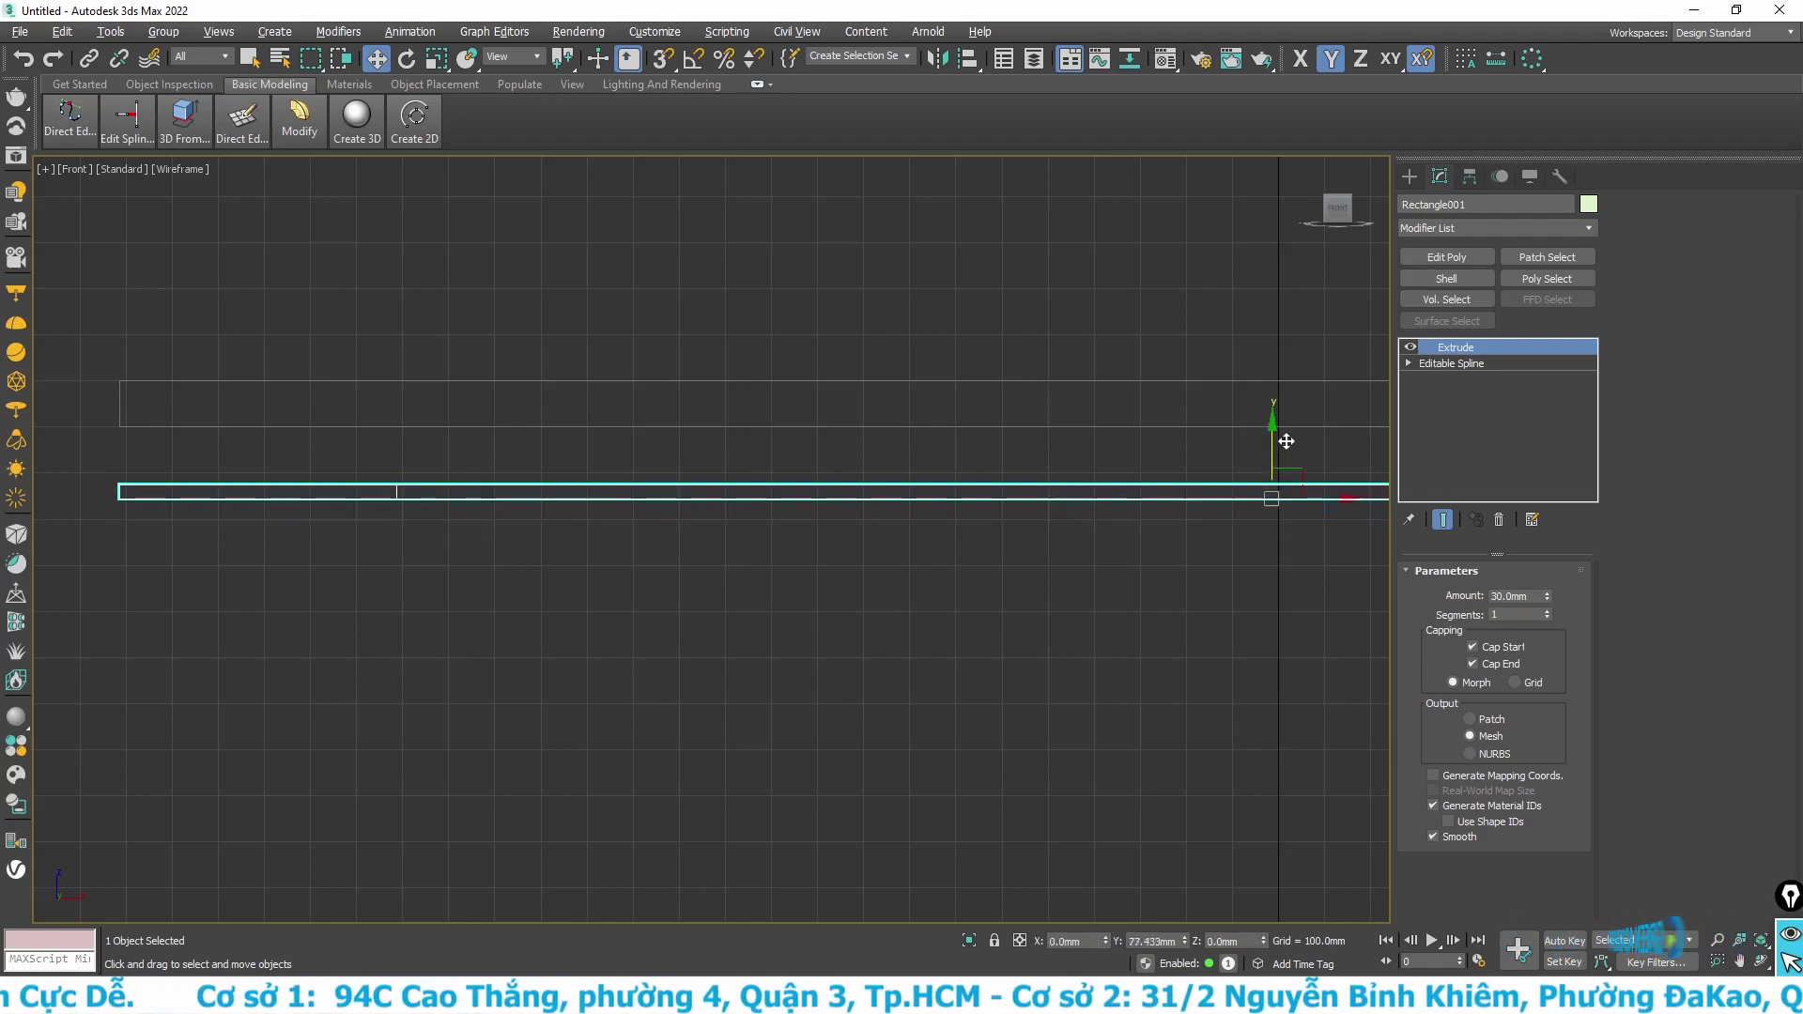
{"action": "scroll", "coordinate": [889, 500], "scroll_direction": "down", "scroll_amount": 2}
{"action": "scroll", "coordinate": [889, 500], "scroll_direction": "down", "scroll_amount": 2}
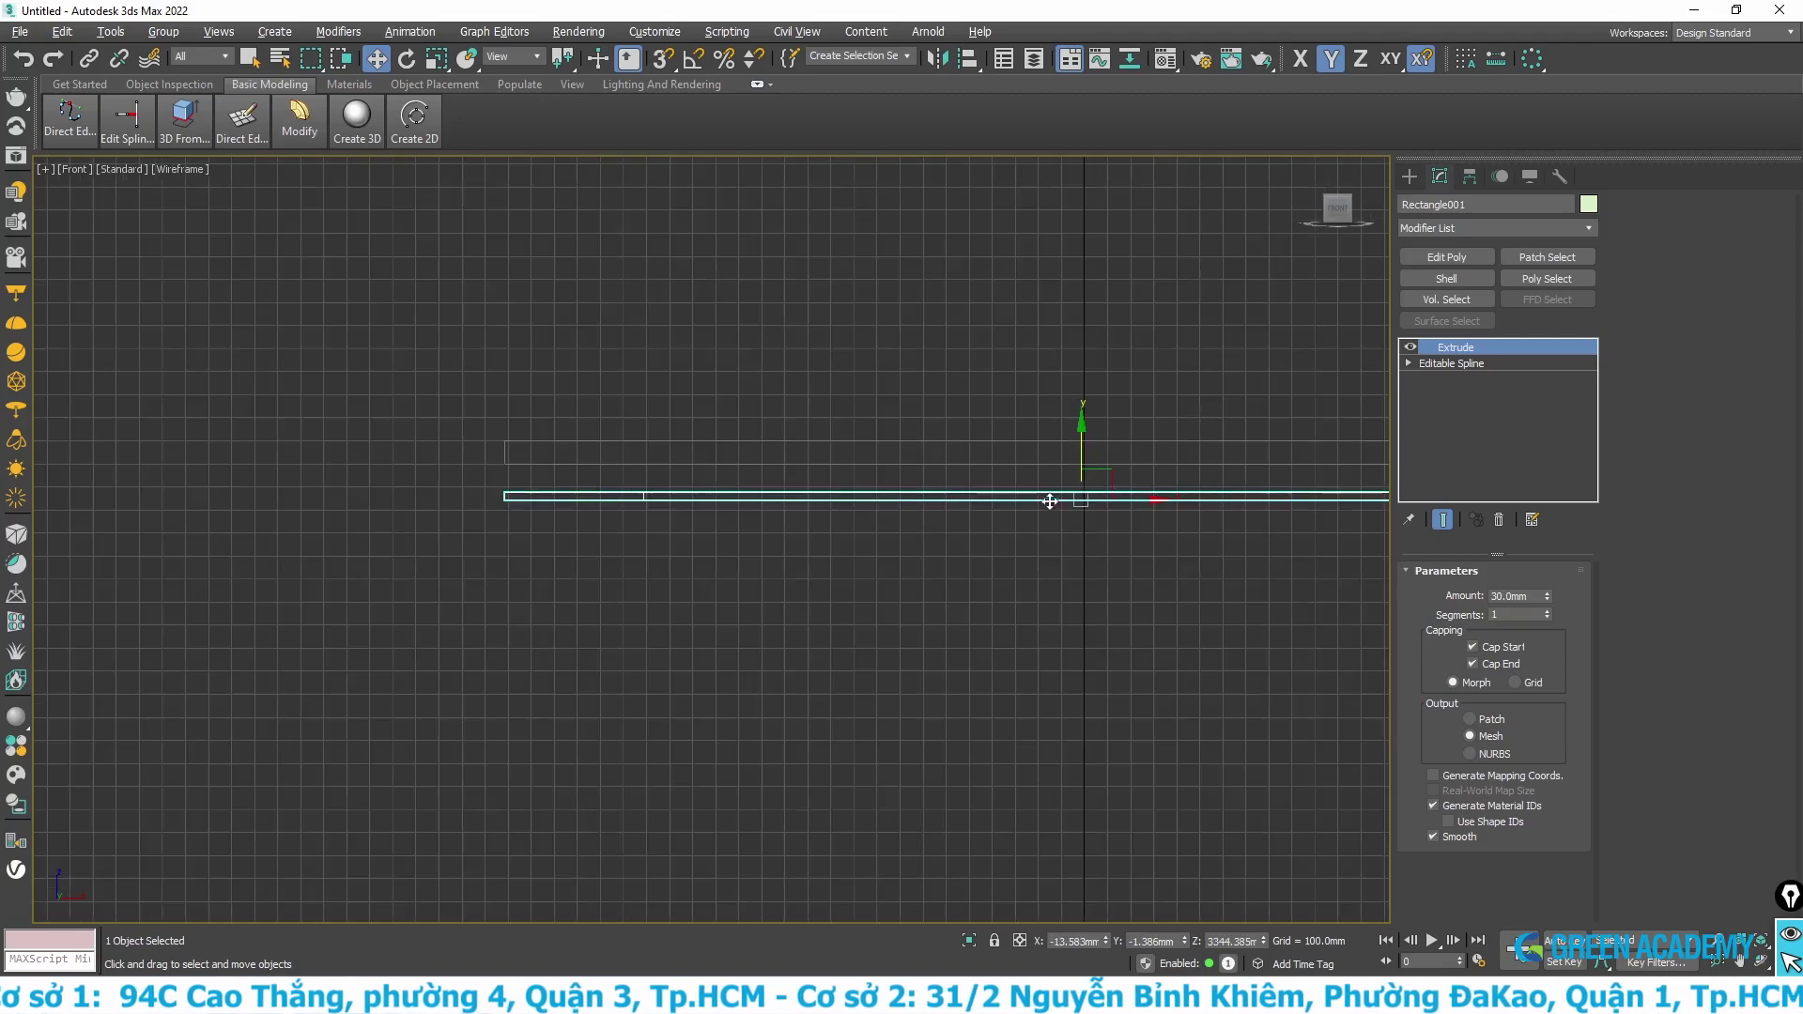
{"action": "middle_click_drag", "start_coordinate": [1049, 501], "coordinate": [959, 579]}
{"action": "key", "text": "p"}
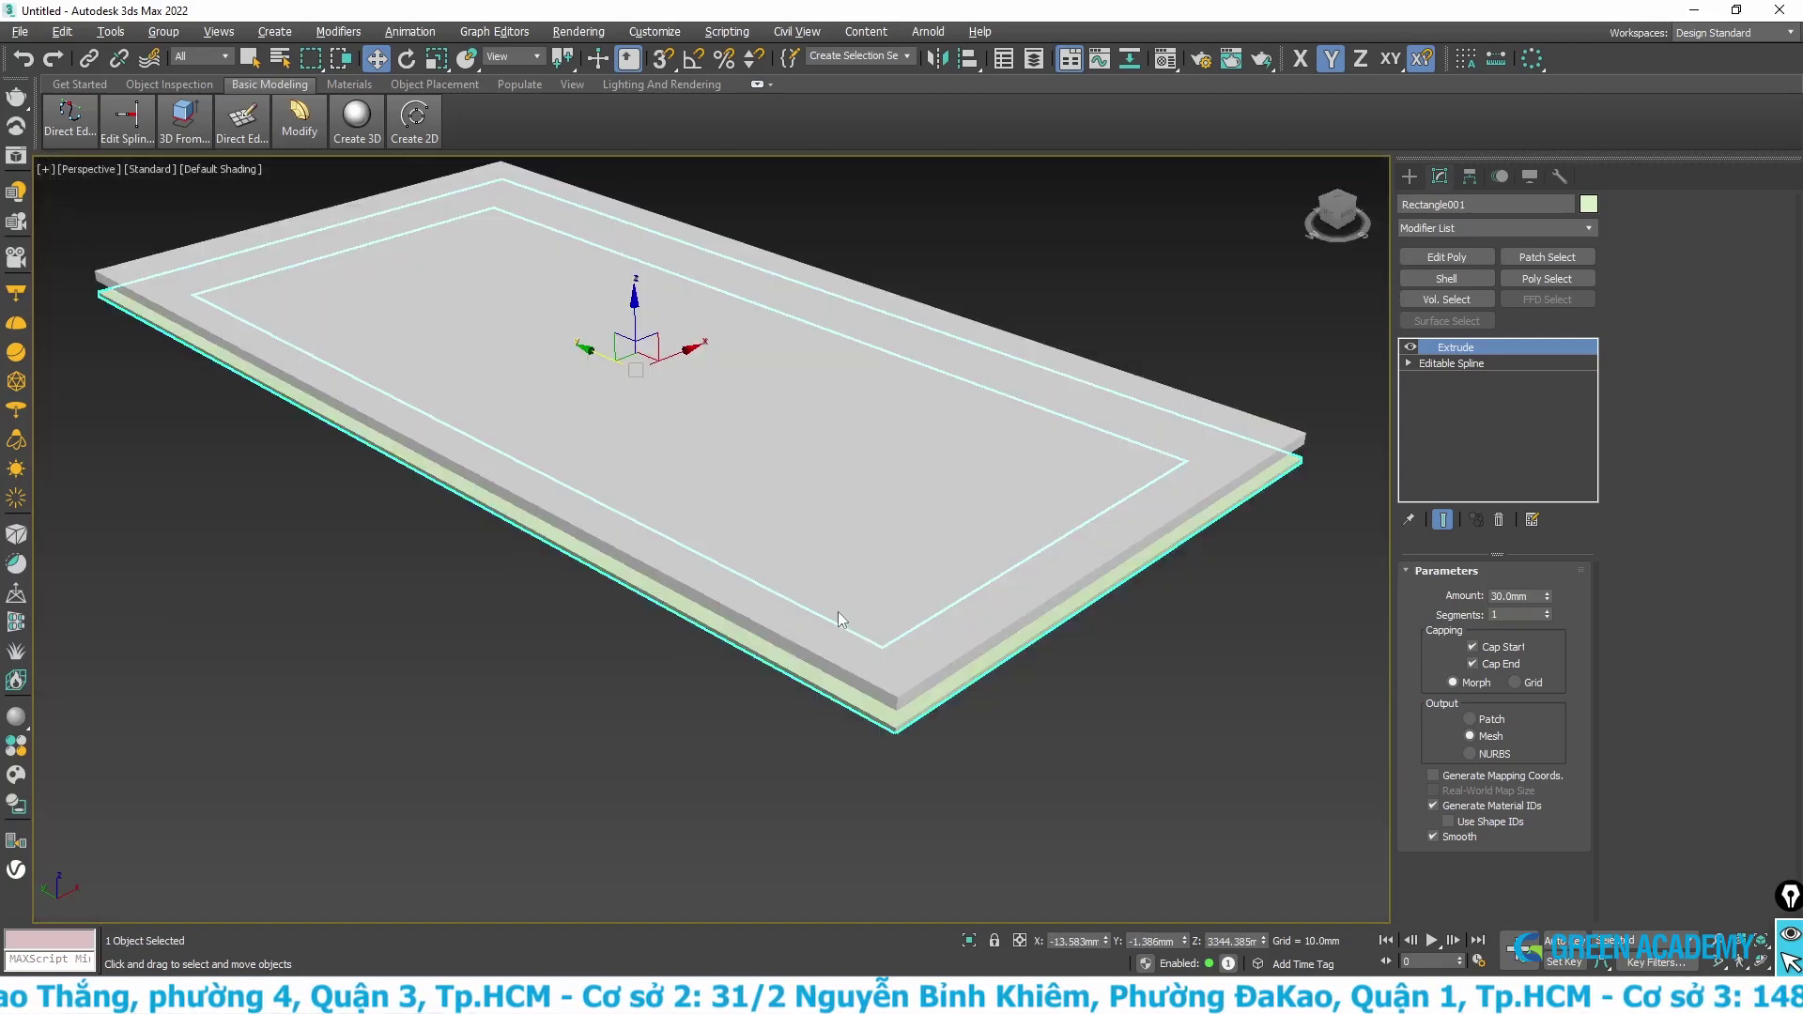
- Deselect the slab and unfreeze all objects in the scene
{"action": "left_click", "coordinate": [762, 815]}
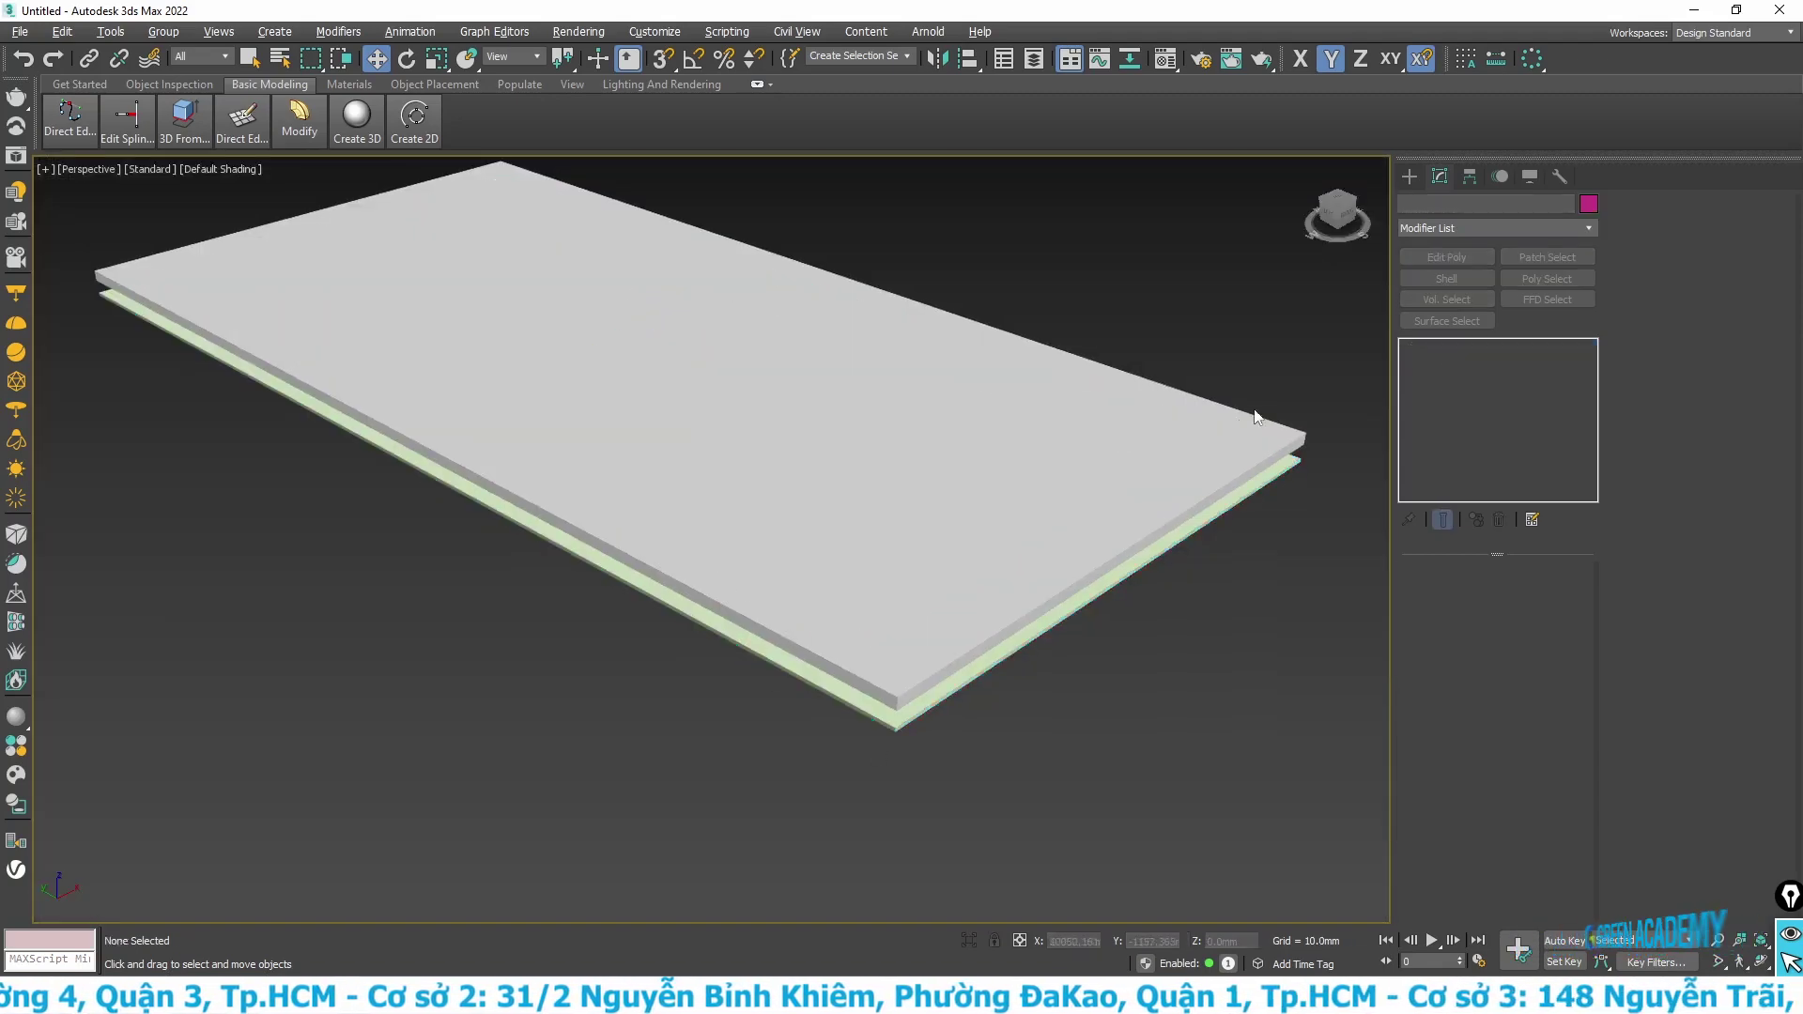
{"action": "right_click", "coordinate": [1185, 396]}
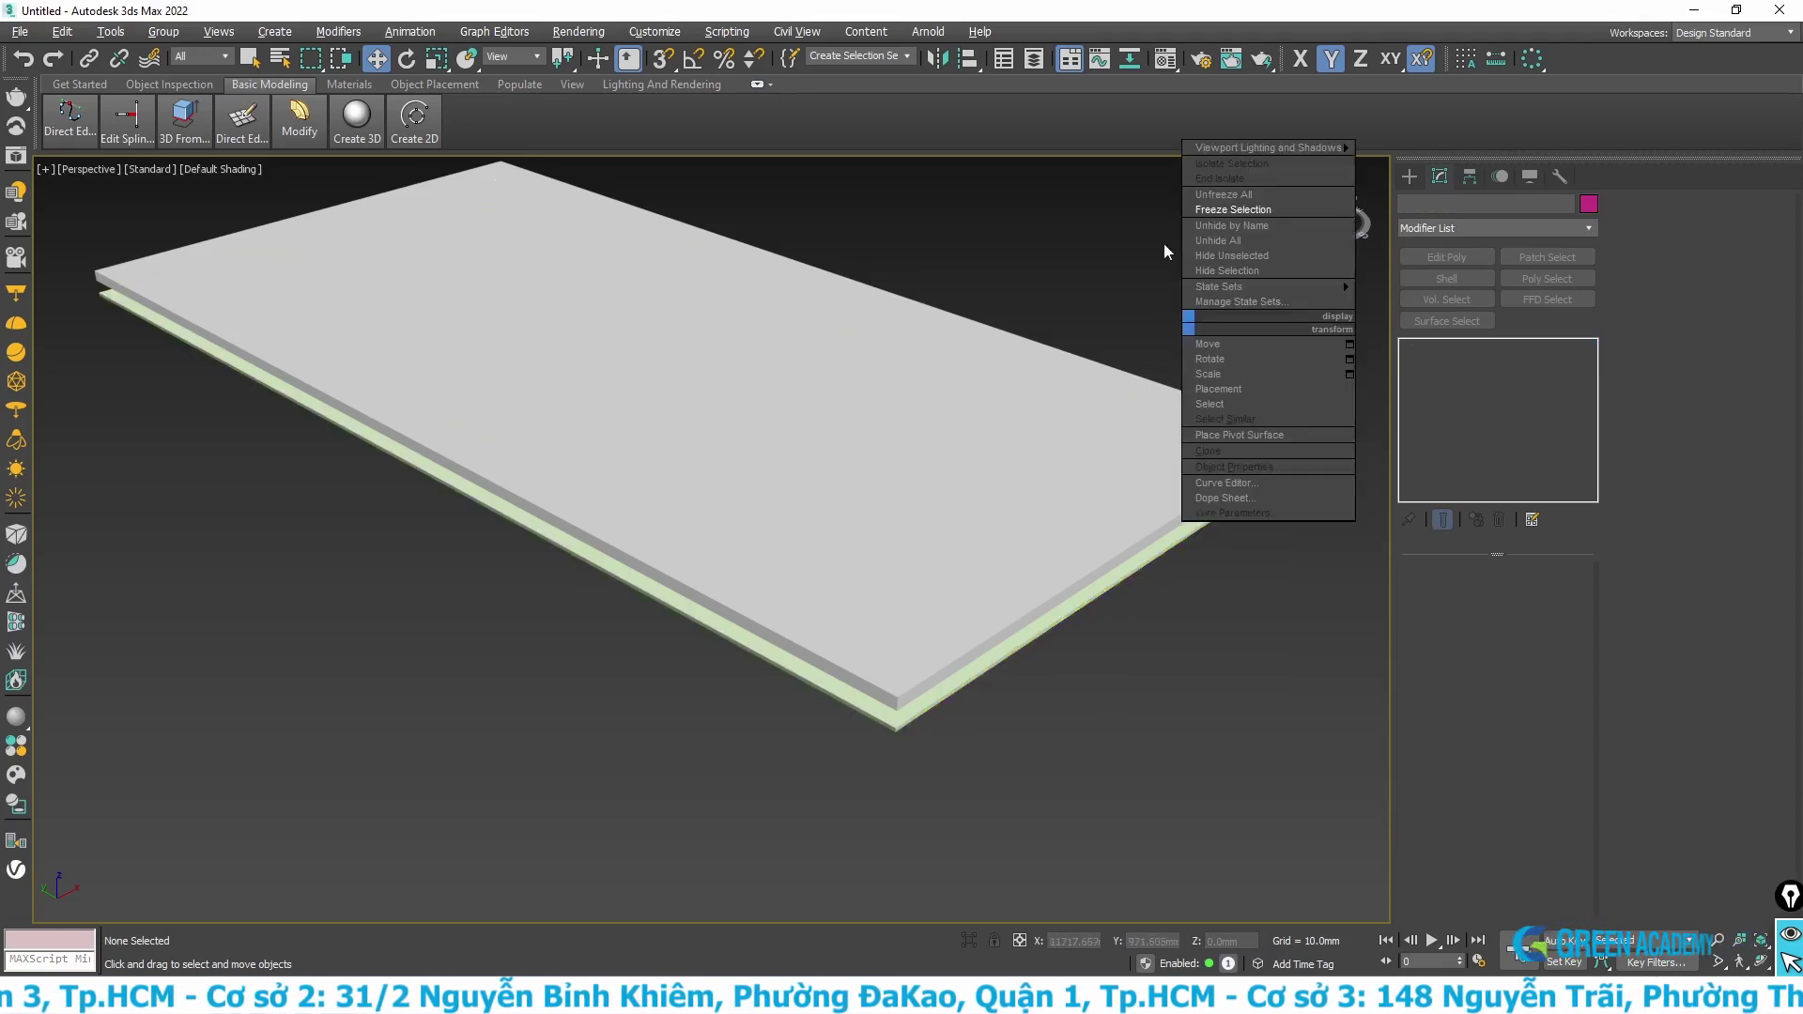
{"action": "left_click", "coordinate": [1212, 193]}
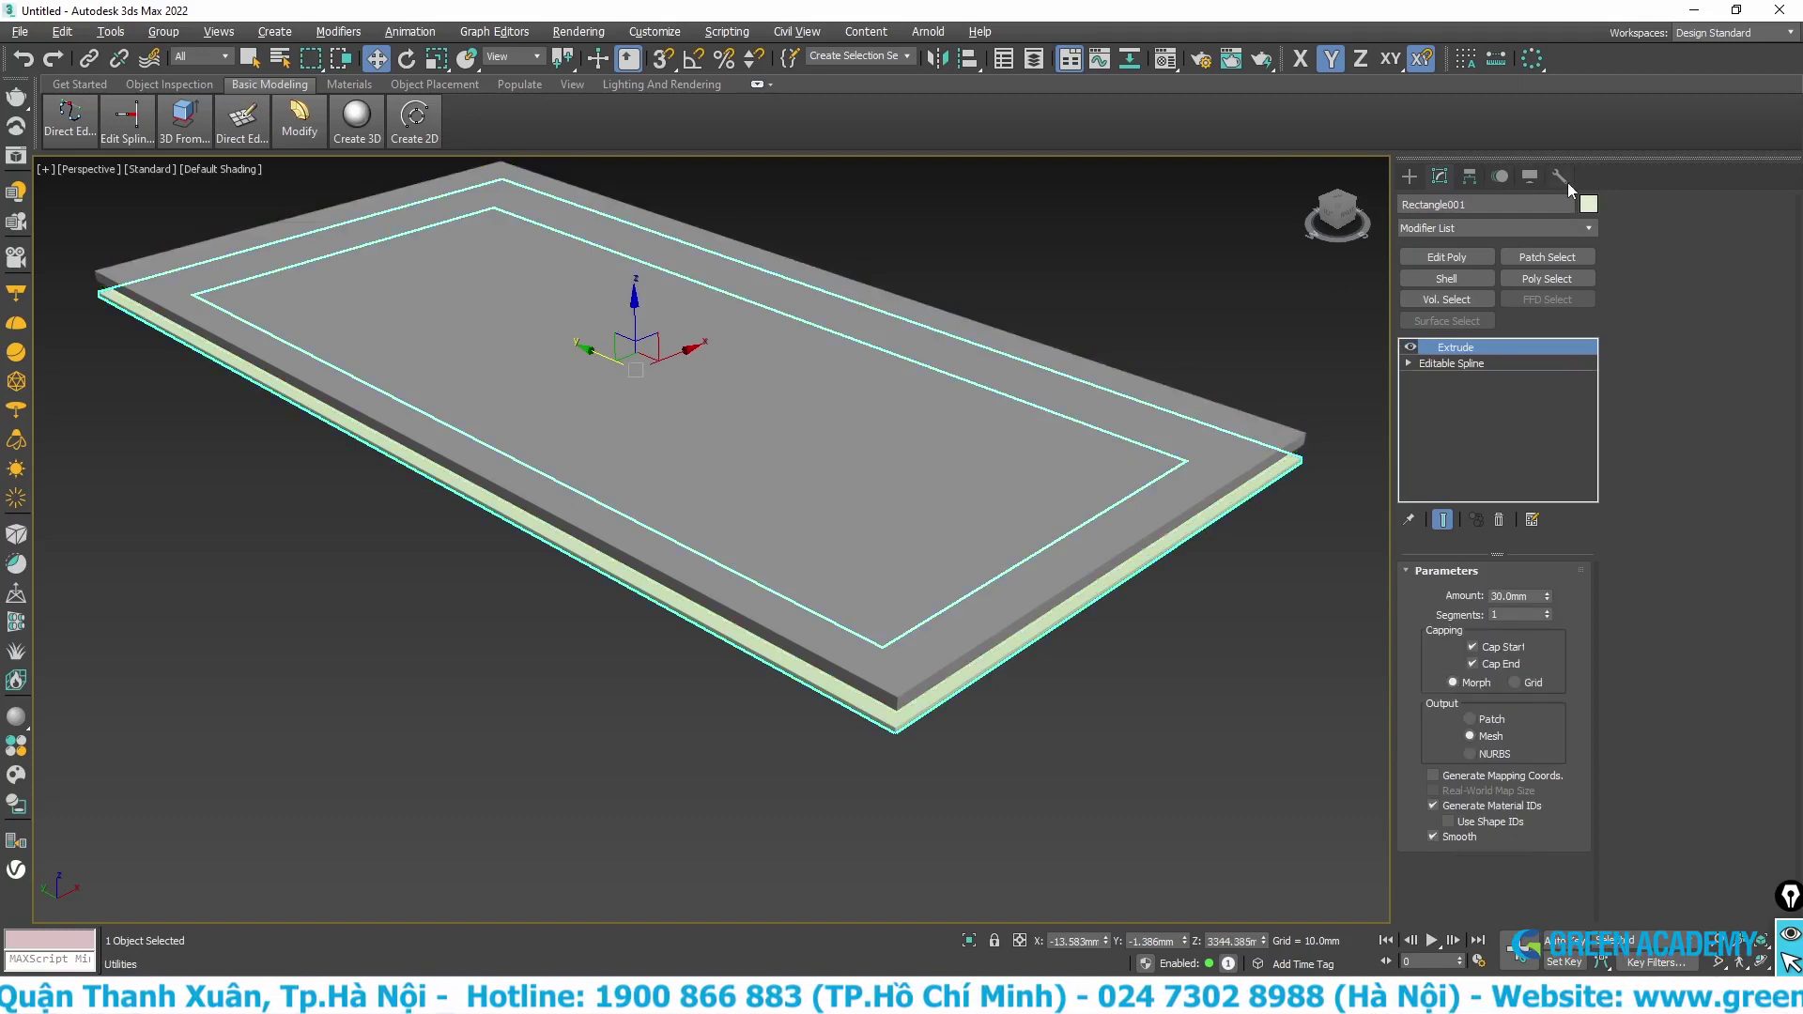
- Set Box001 to Display as Box so the frame beneath shows through, then select Rectangle001
{"action": "left_click", "coordinate": [892, 343]}
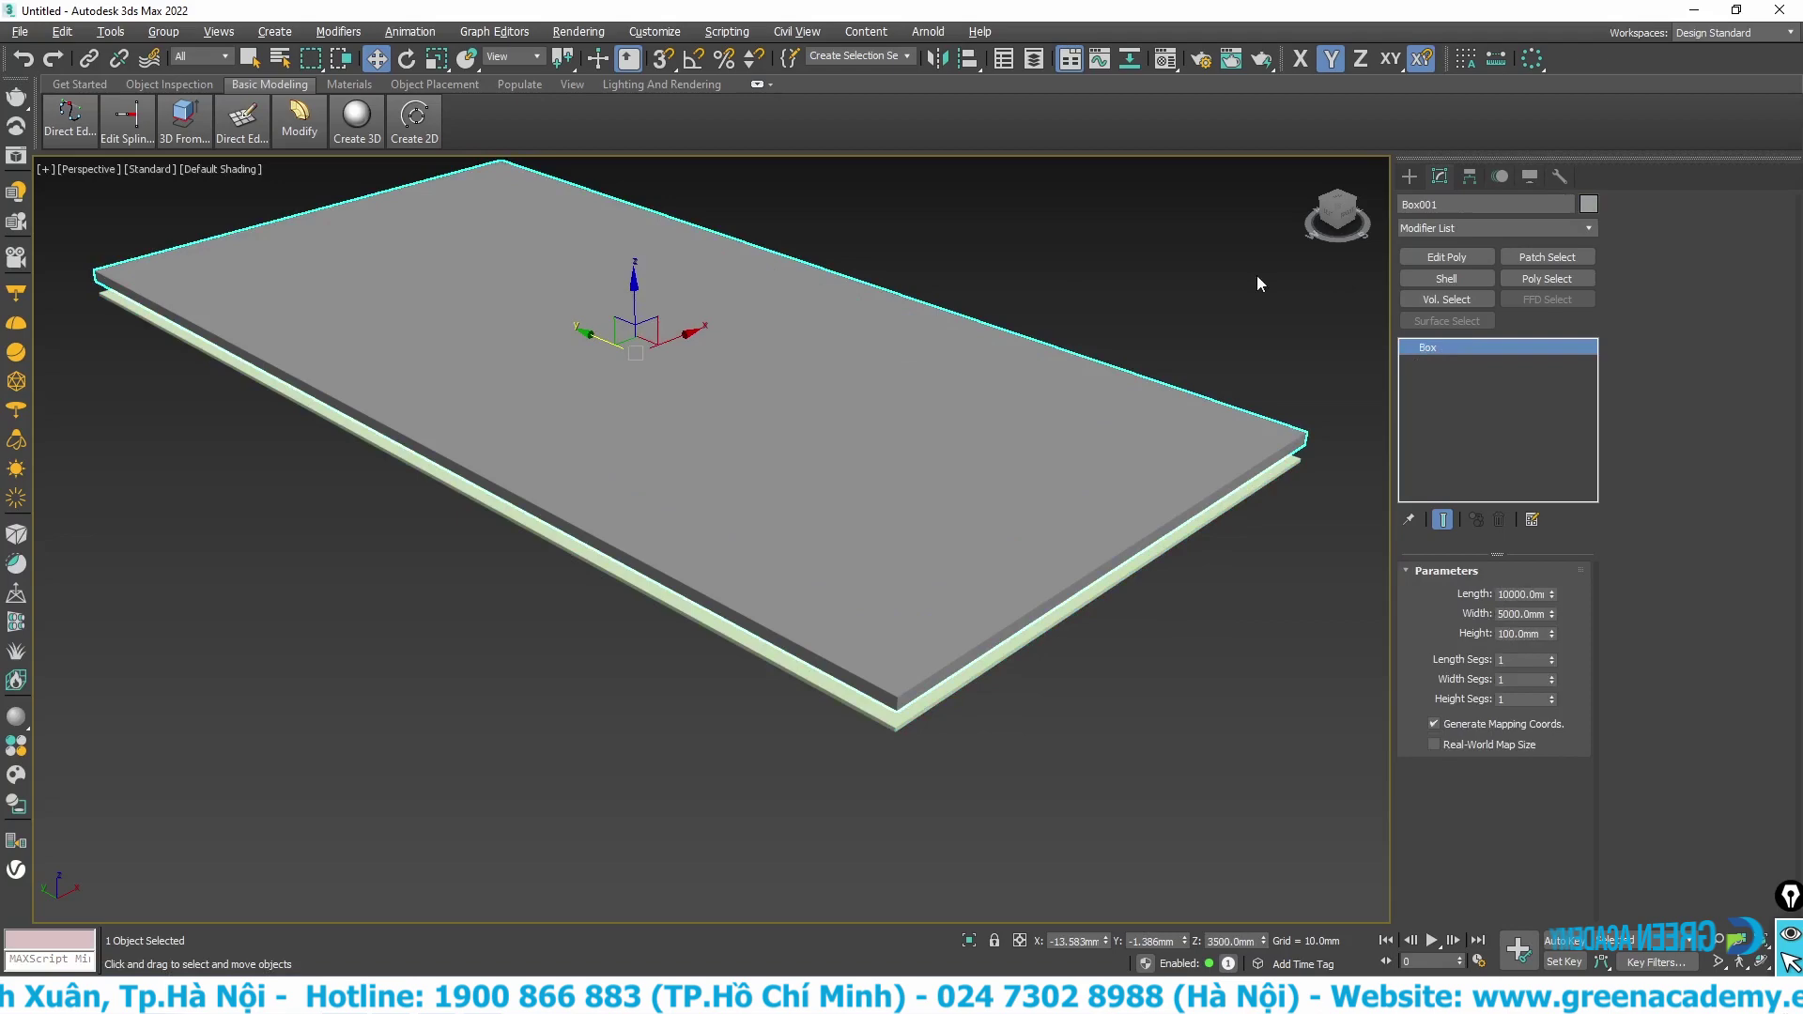
{"action": "left_click", "coordinate": [1529, 177]}
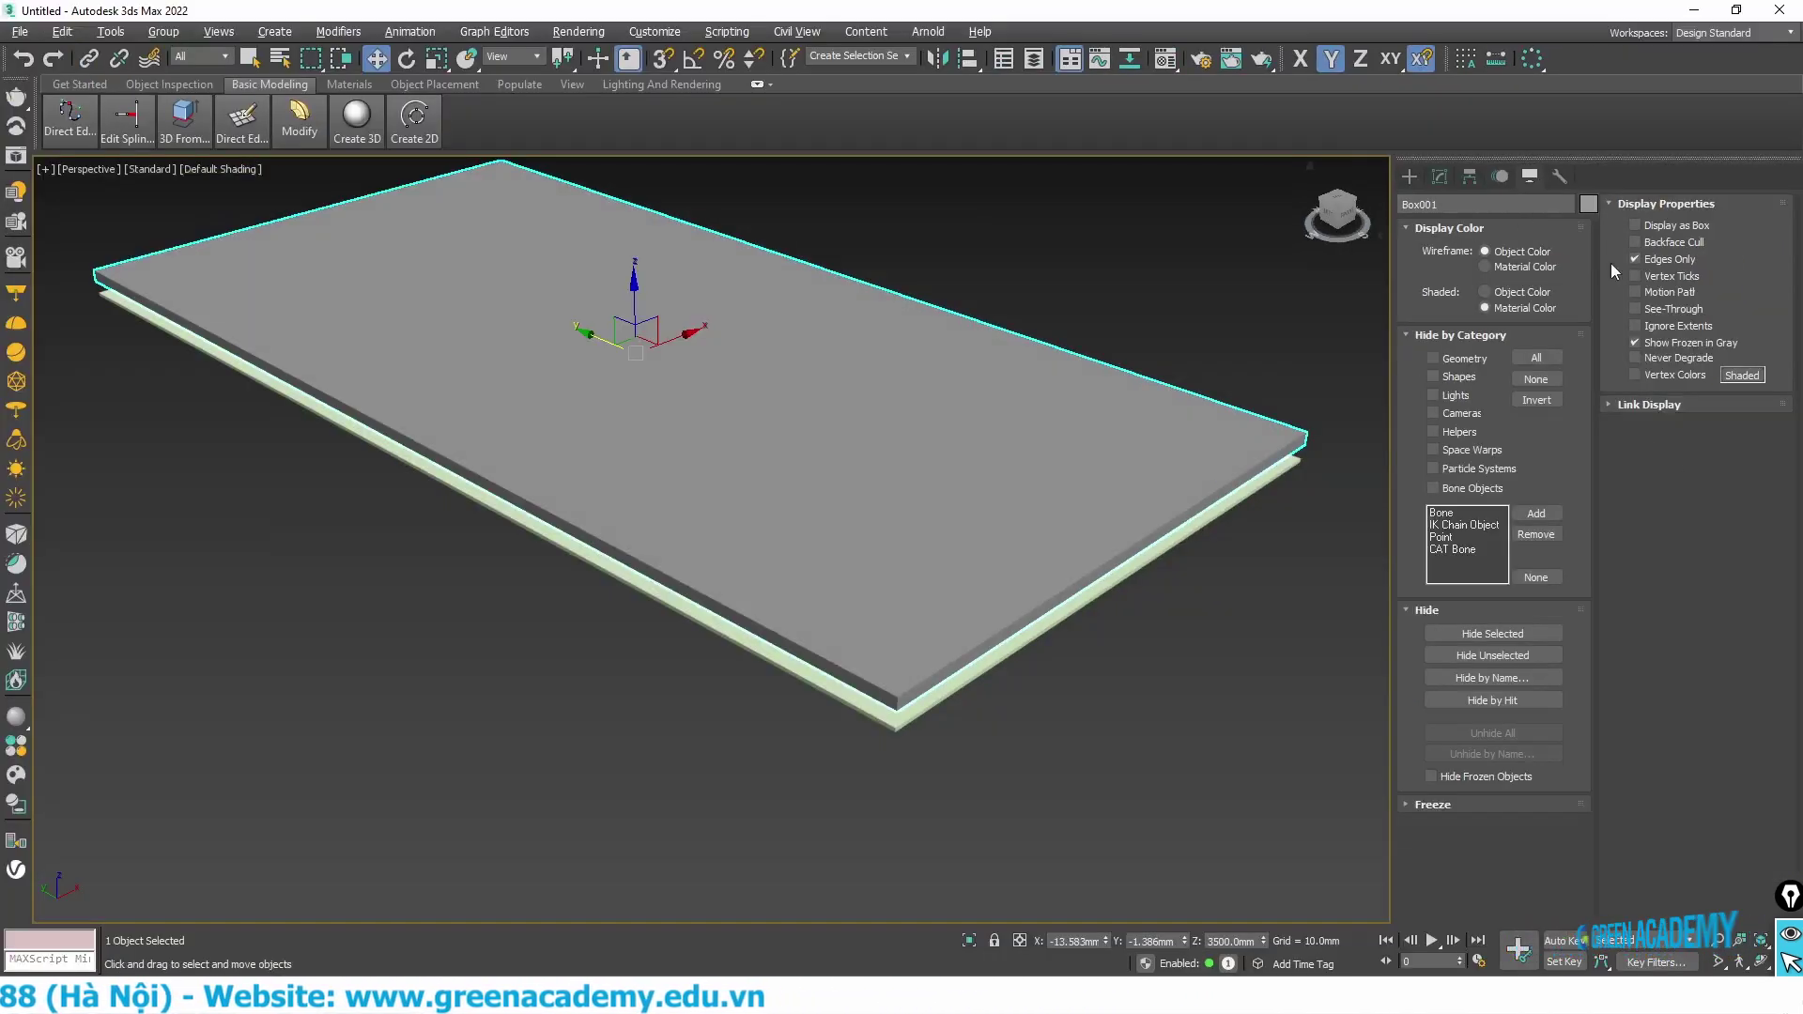
{"action": "left_click", "coordinate": [1634, 226]}
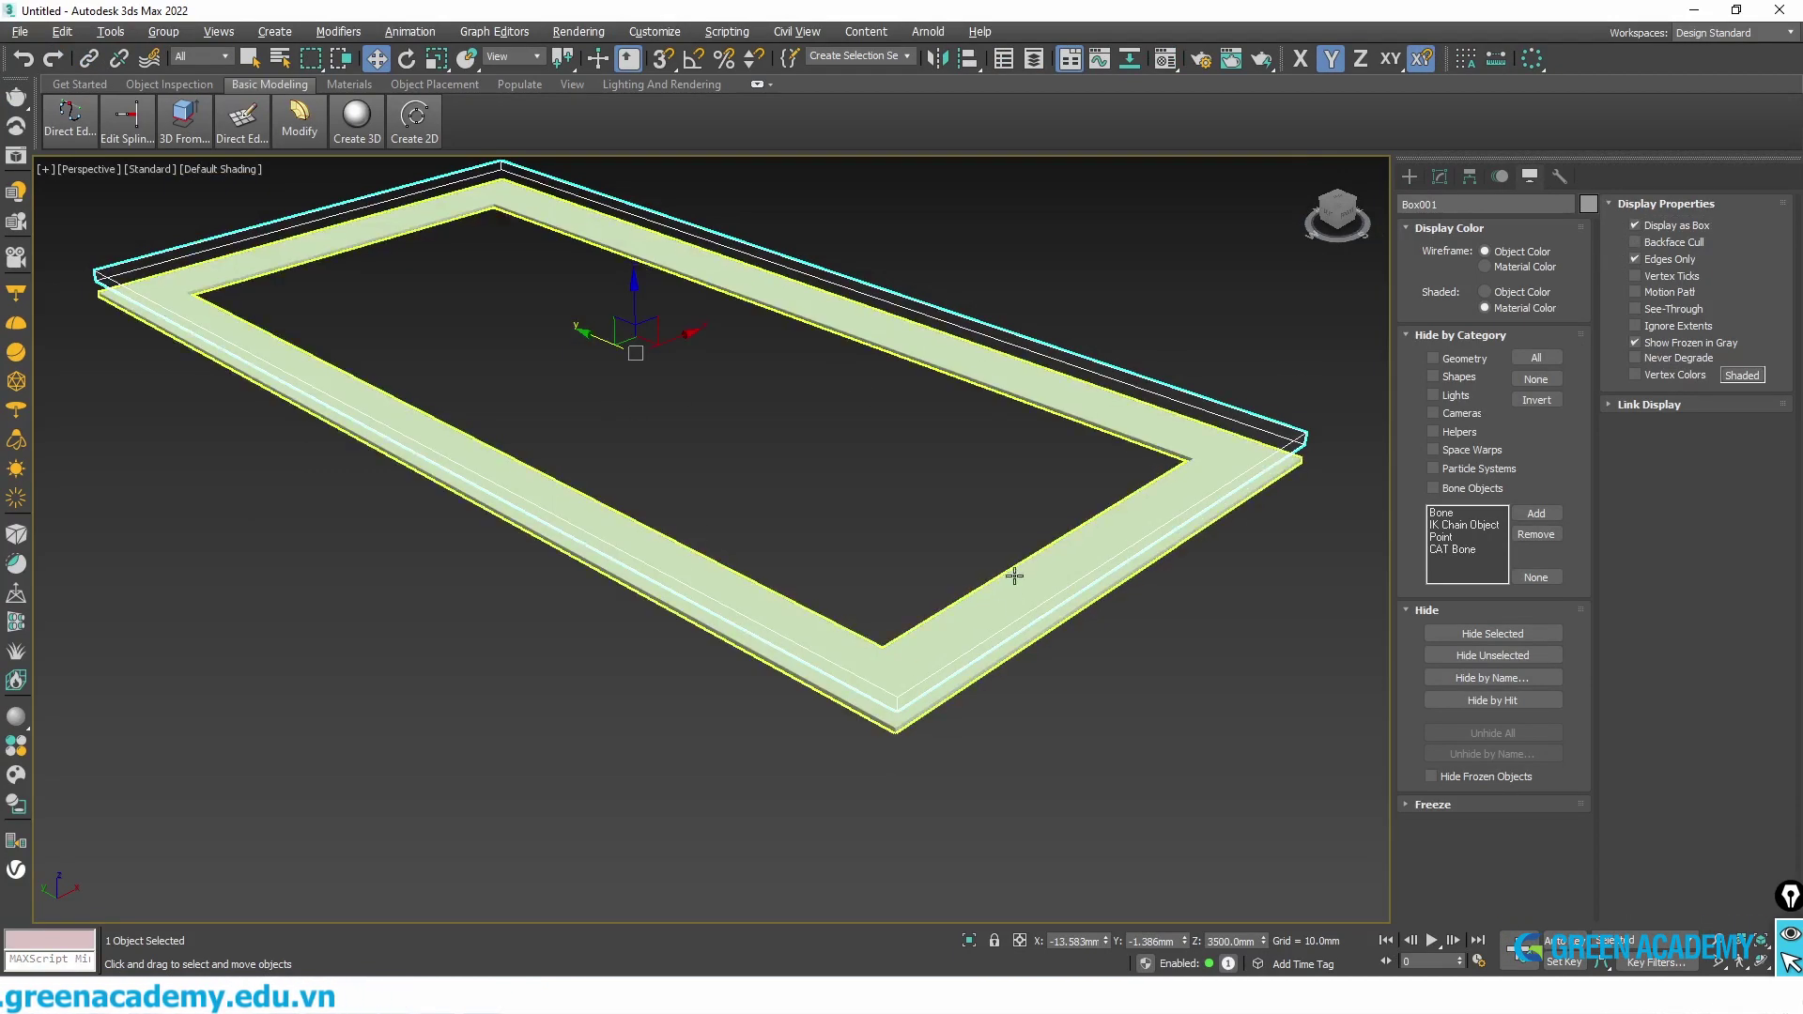
{"action": "middle_click_drag", "start_coordinate": [736, 407], "coordinate": [722, 476]}
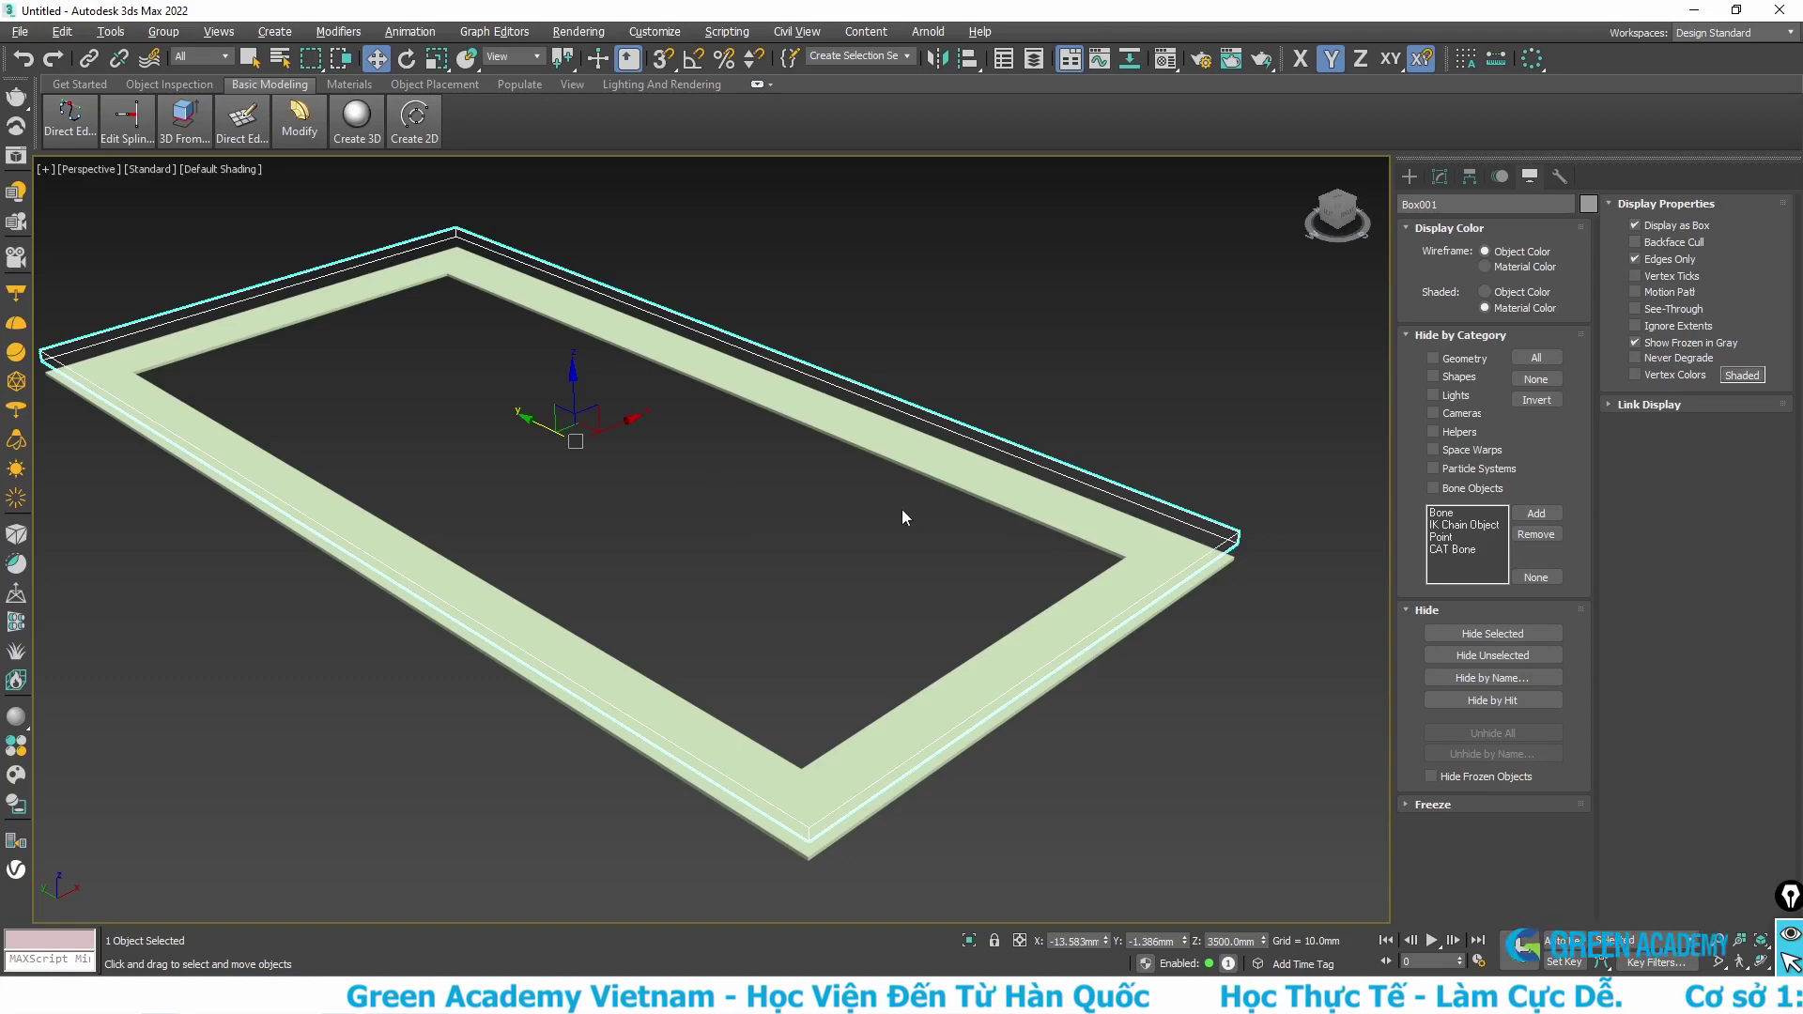
{"action": "left_click", "coordinate": [860, 441]}
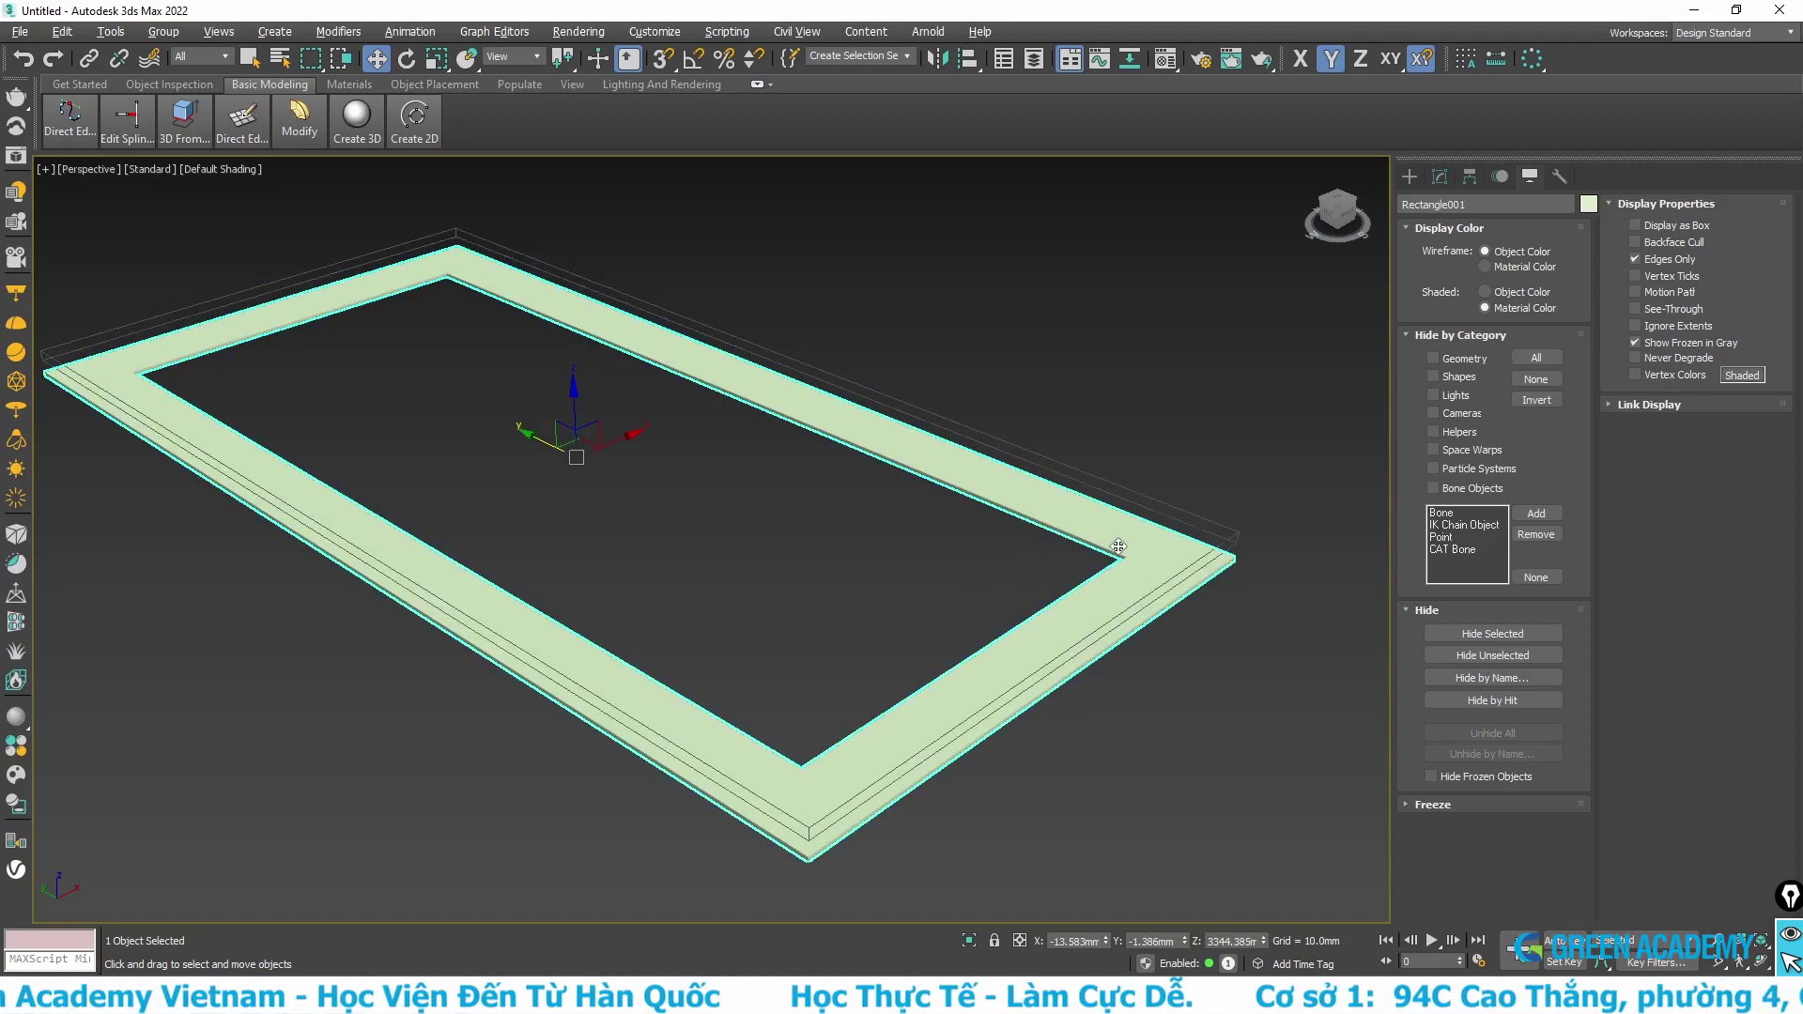
- Convert the frame to an editable poly and select all its polygons
{"action": "scroll", "coordinate": [1126, 522], "scroll_direction": "up", "scroll_amount": 5}
{"action": "left_click", "coordinate": [1440, 177]}
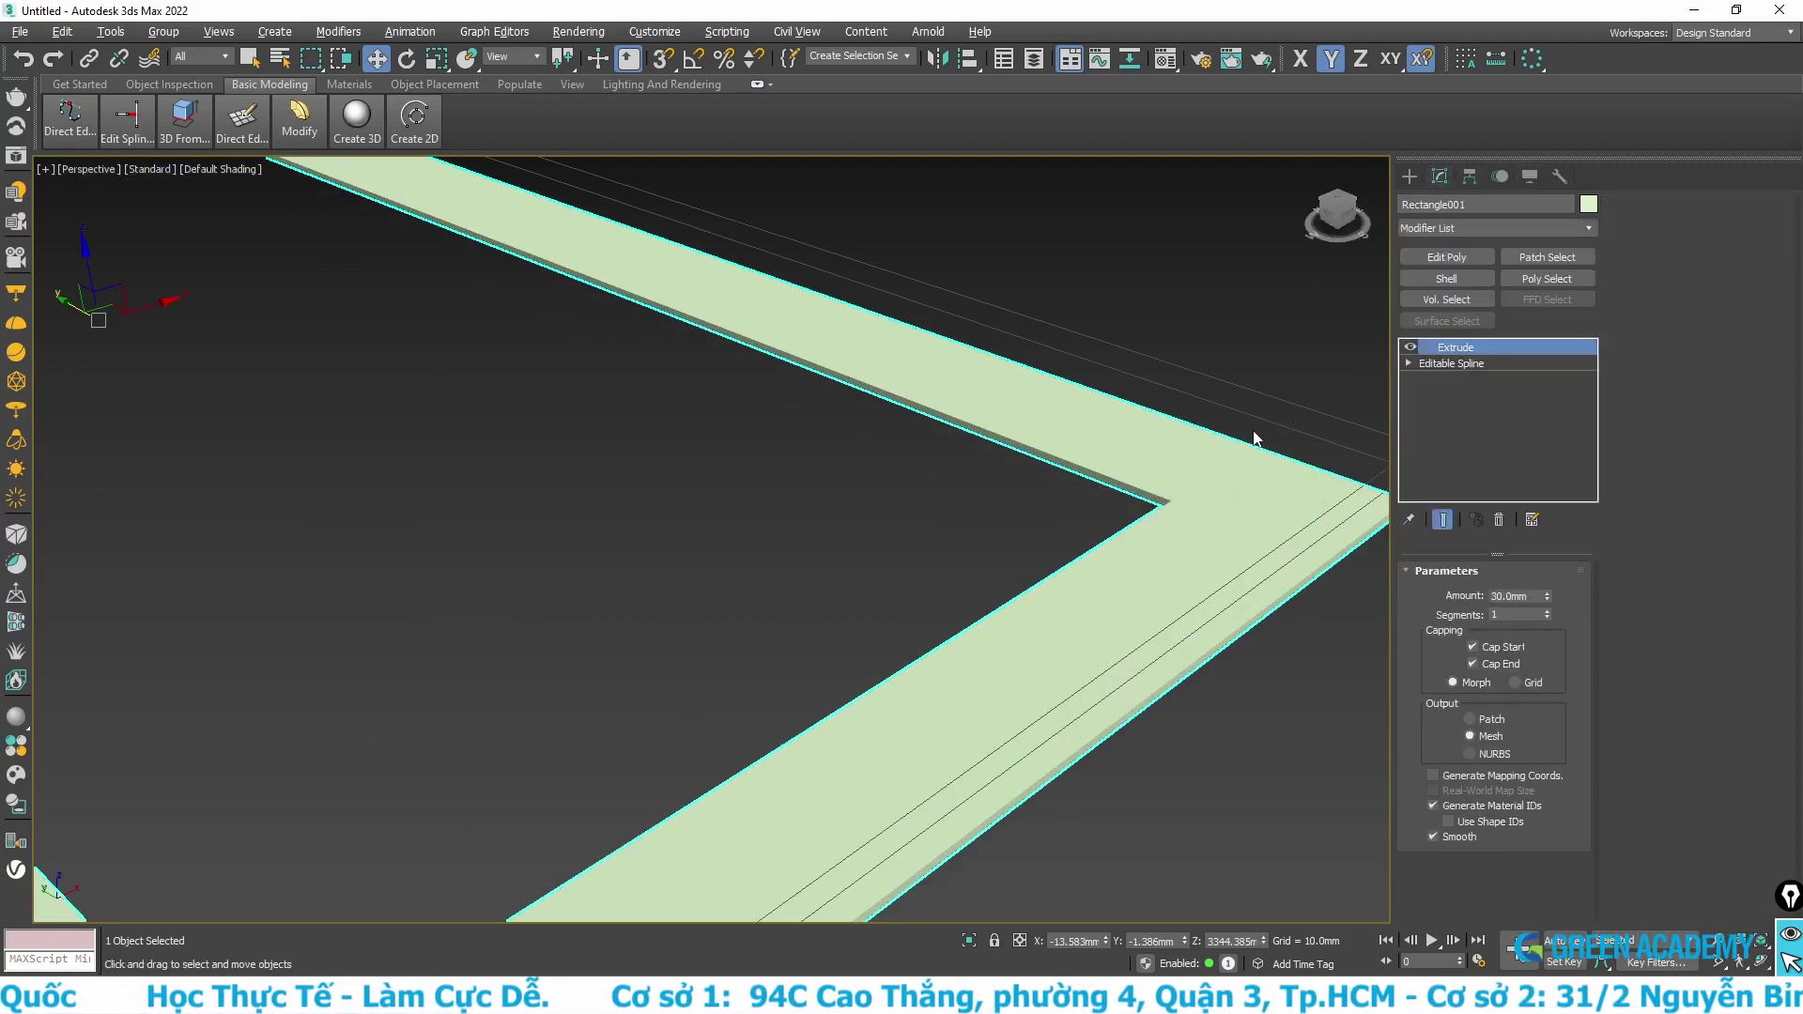
{"action": "right_click", "coordinate": [1158, 452]}
{"action": "mouse_move", "coordinate": [1212, 657]}
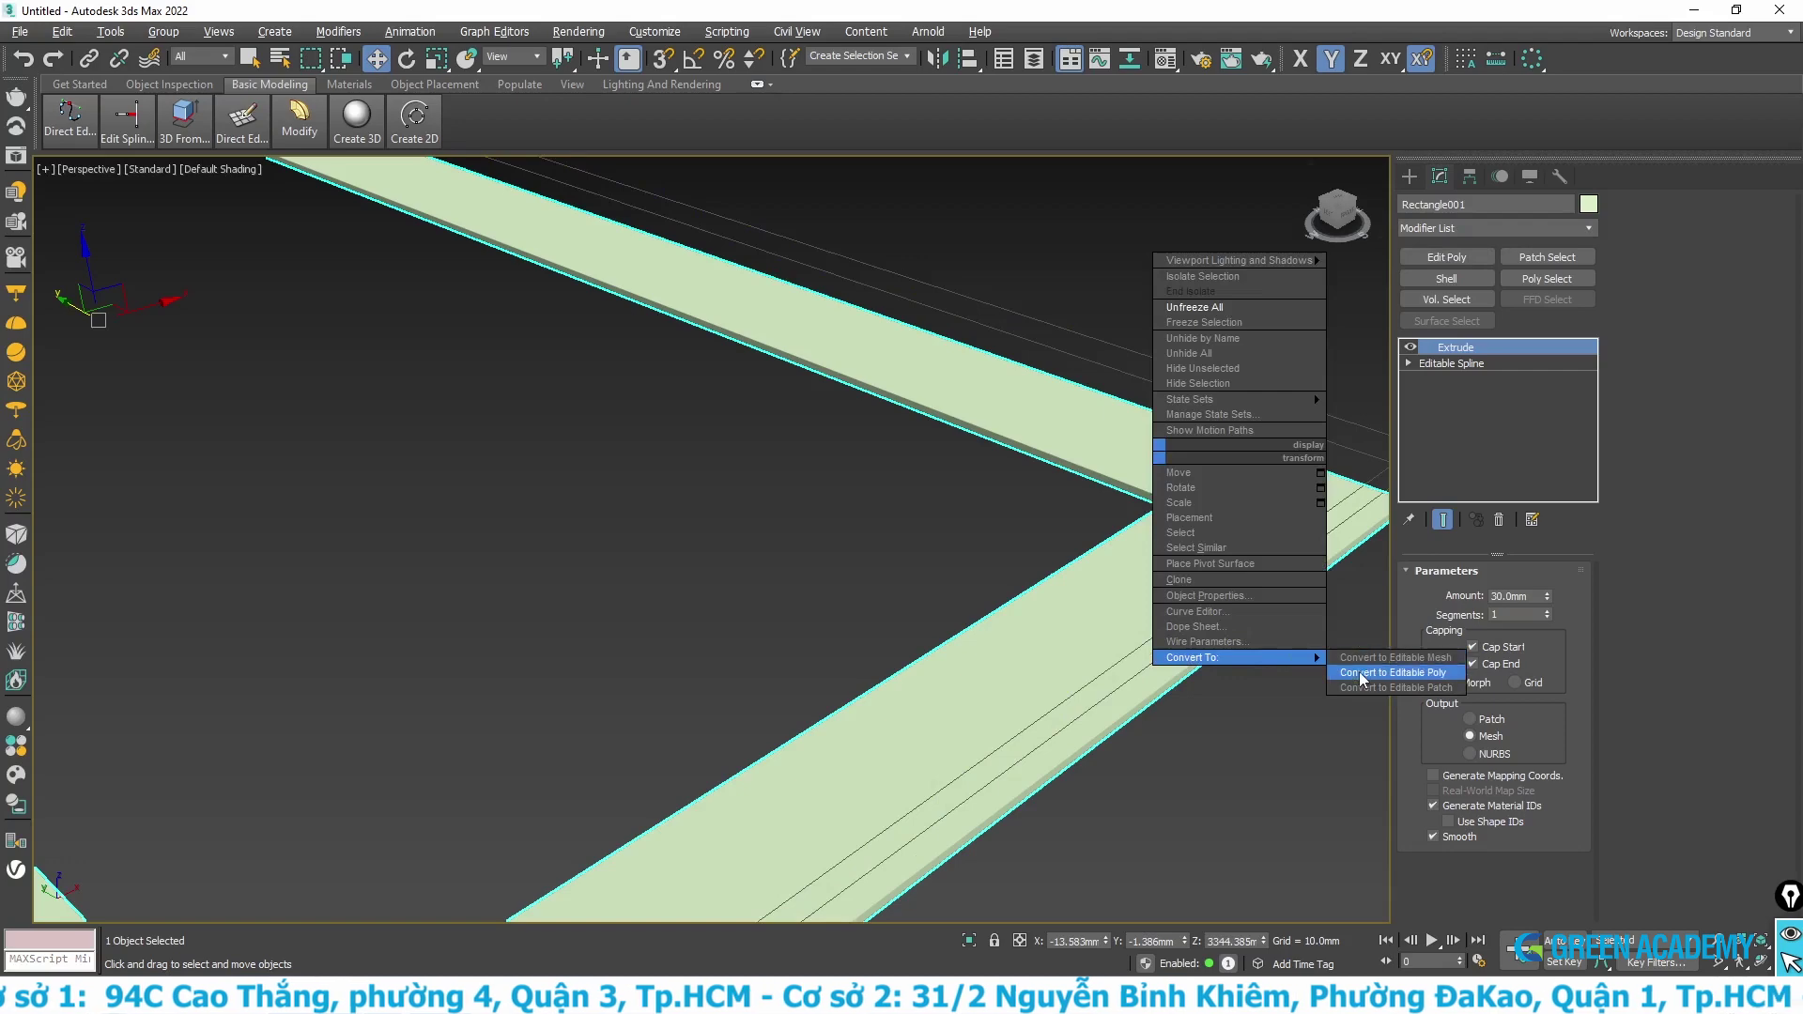
{"action": "left_click", "coordinate": [1361, 672]}
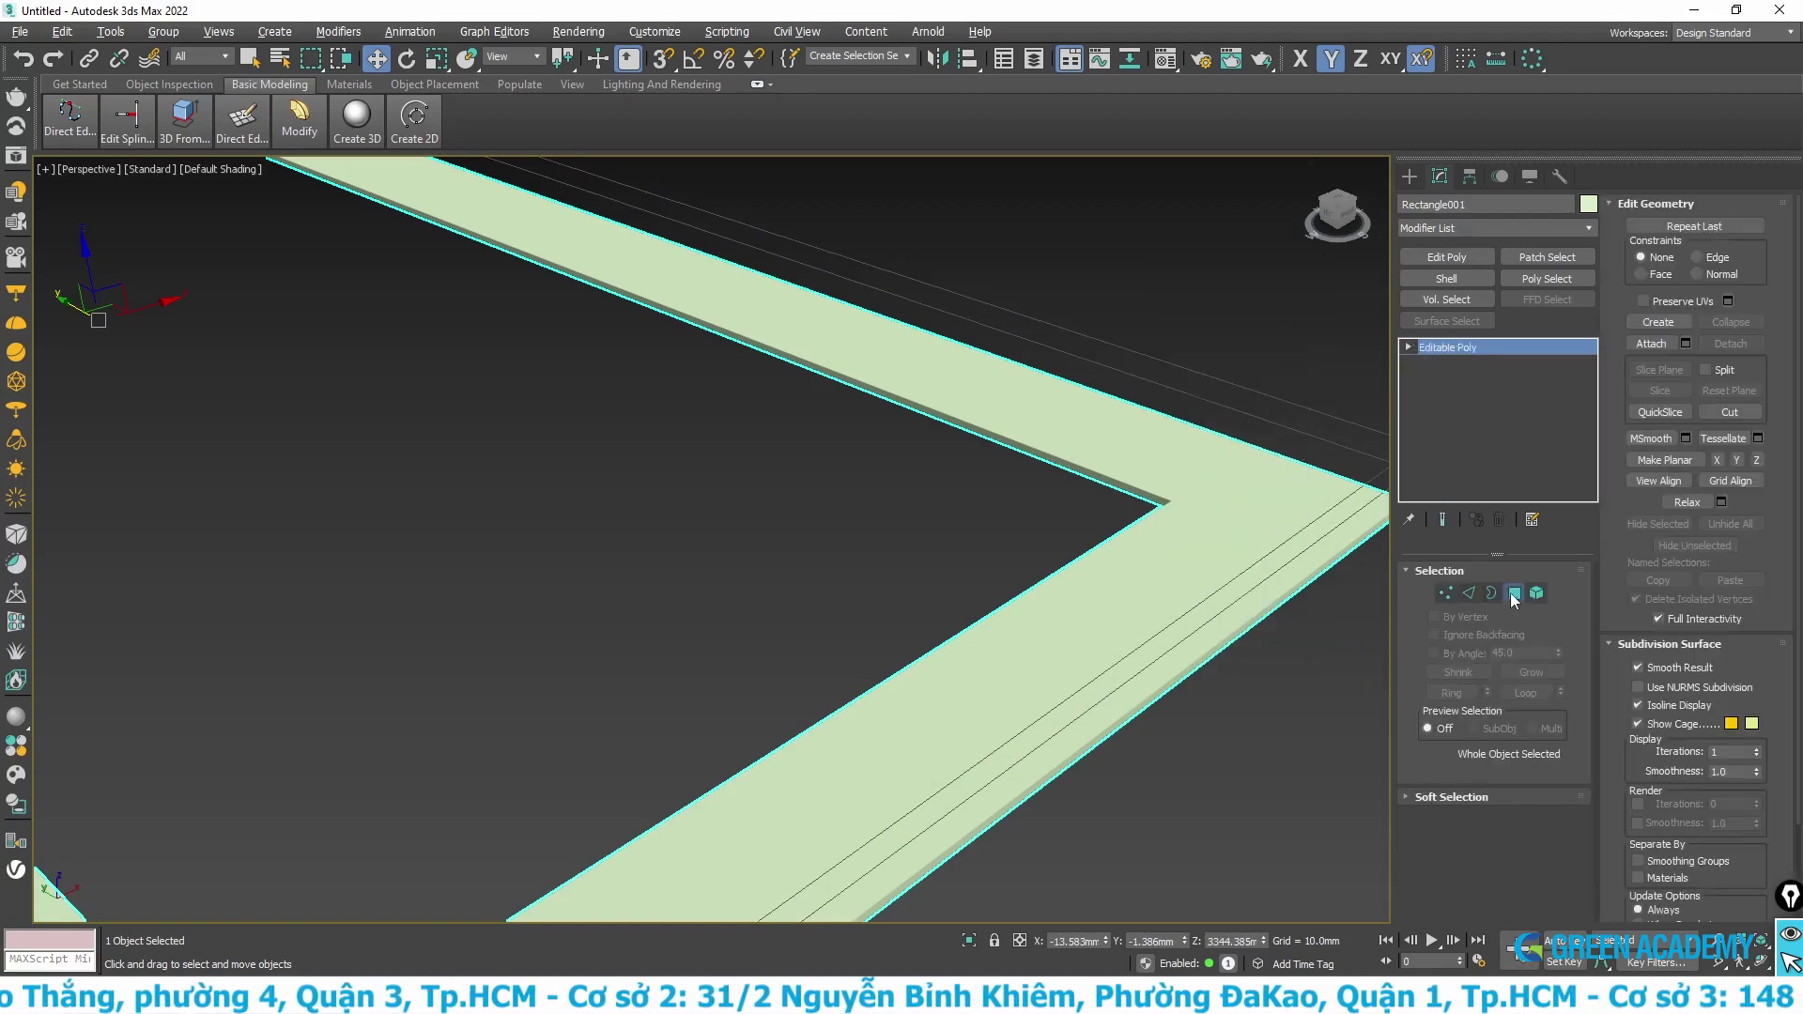
{"action": "left_click", "coordinate": [1514, 601]}
{"action": "key", "text": "ctrl+a"}
- Inset the frame's selected polygons by 30 mm
{"action": "scroll", "coordinate": [1196, 515], "scroll_direction": "down", "scroll_amount": 3}
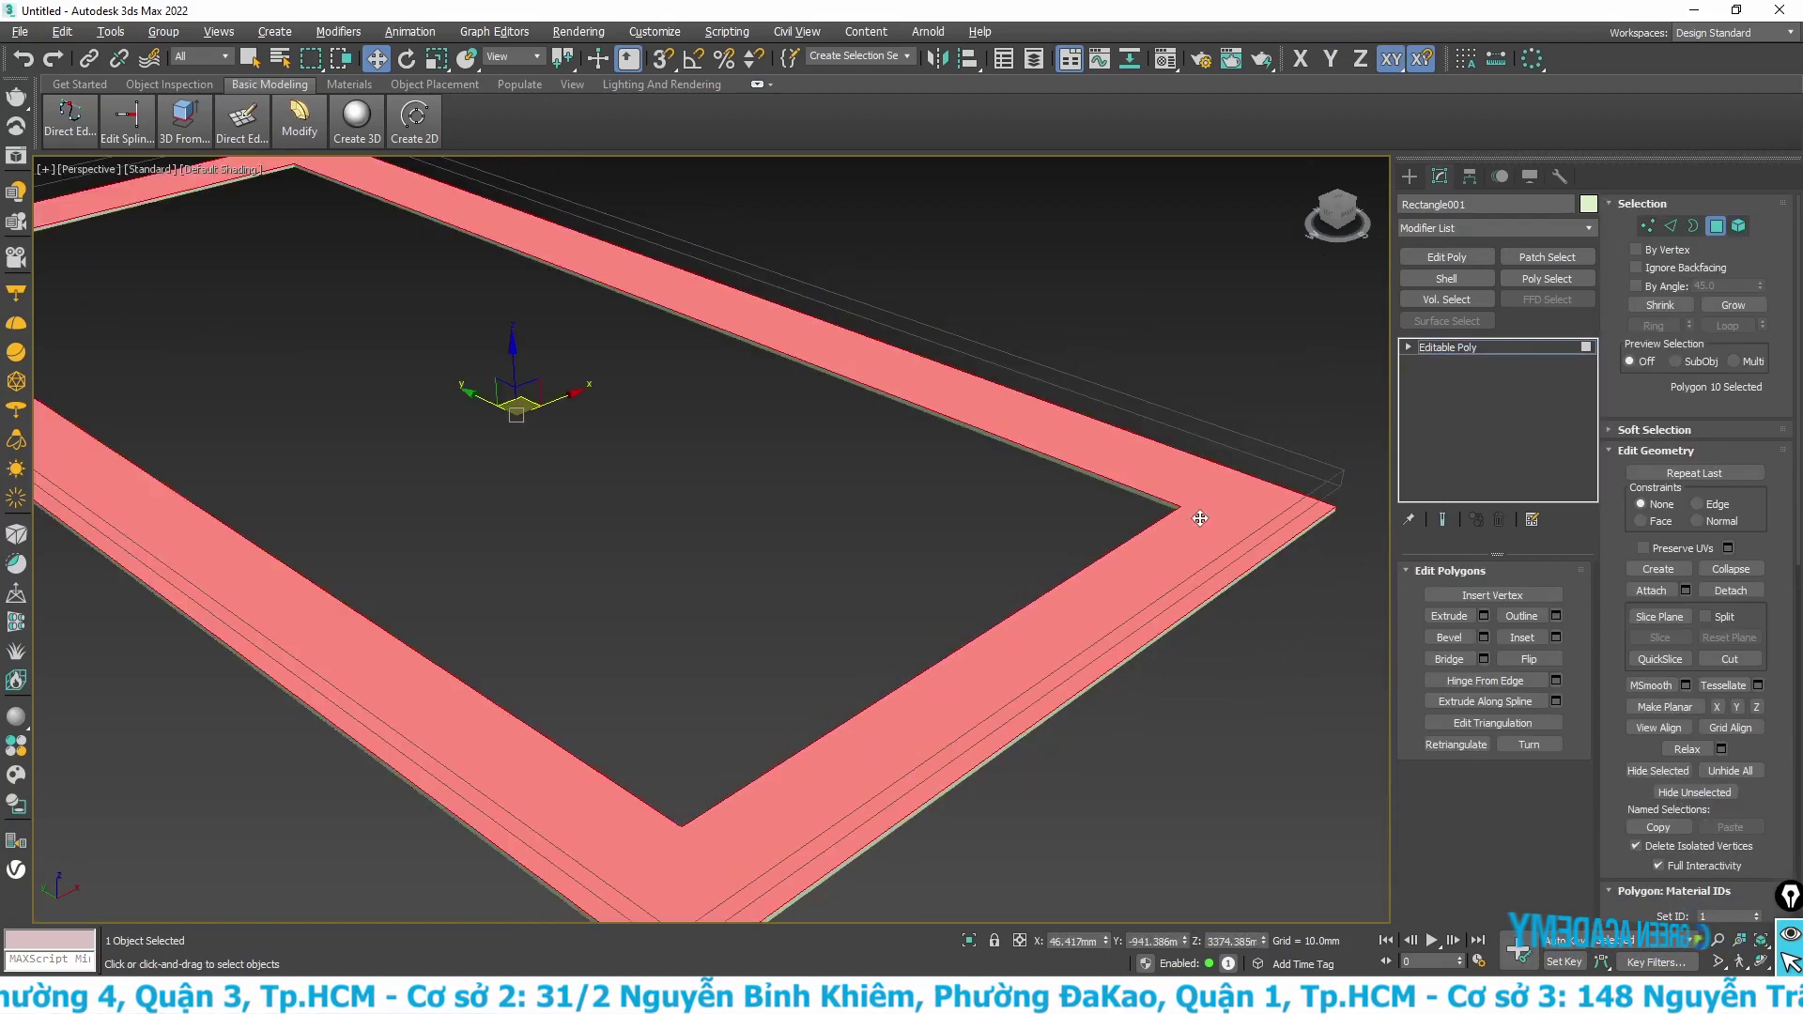
{"action": "right_click", "coordinate": [1165, 563]}
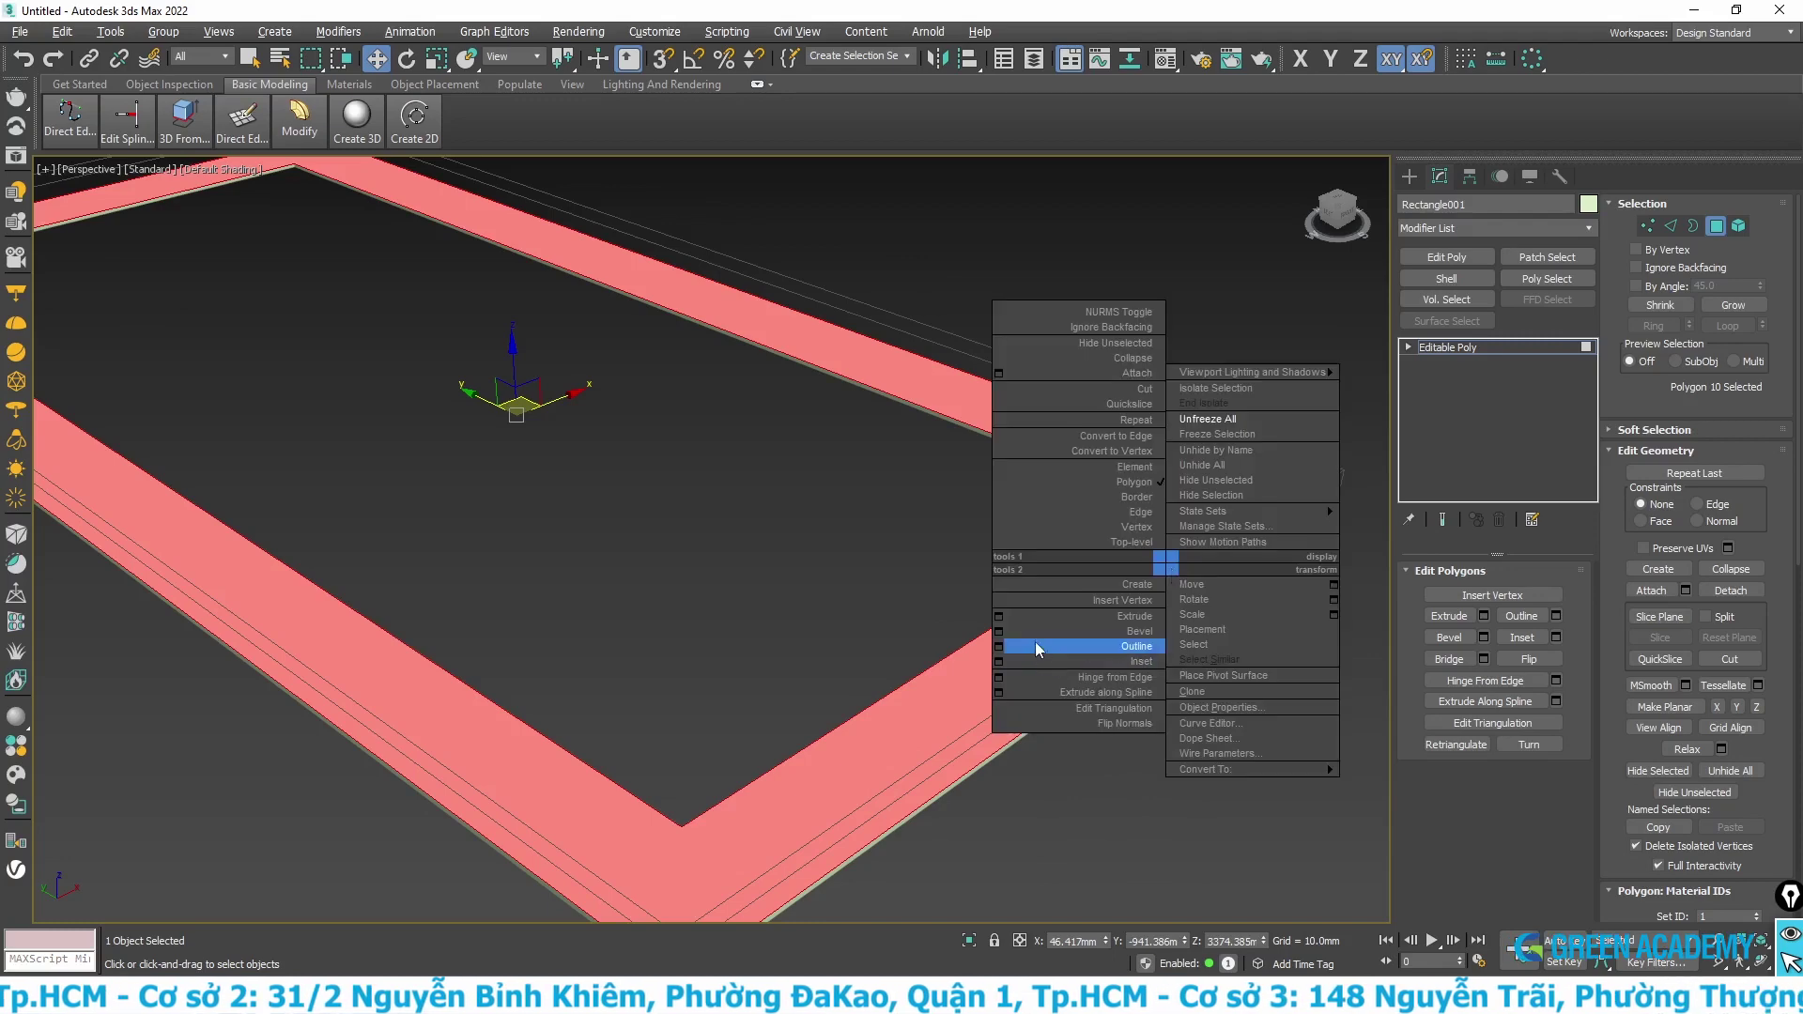
{"action": "left_click", "coordinate": [998, 662]}
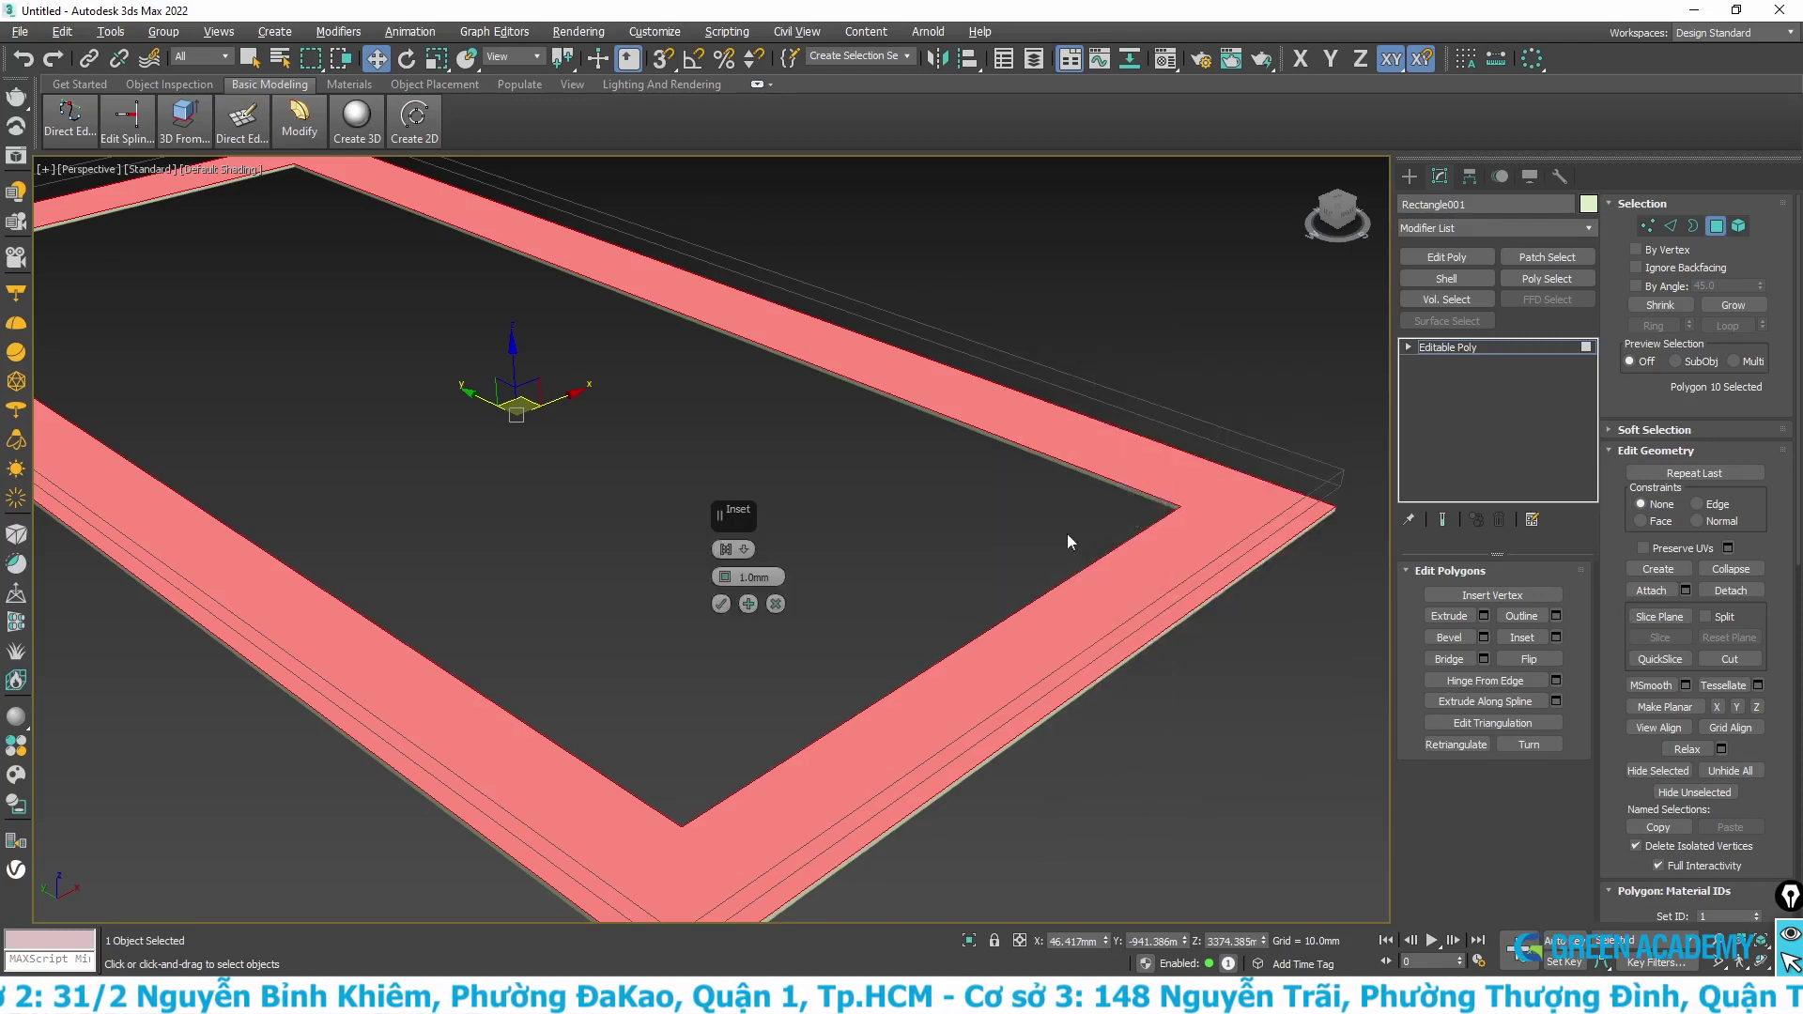
{"action": "left_click", "coordinate": [748, 606]}
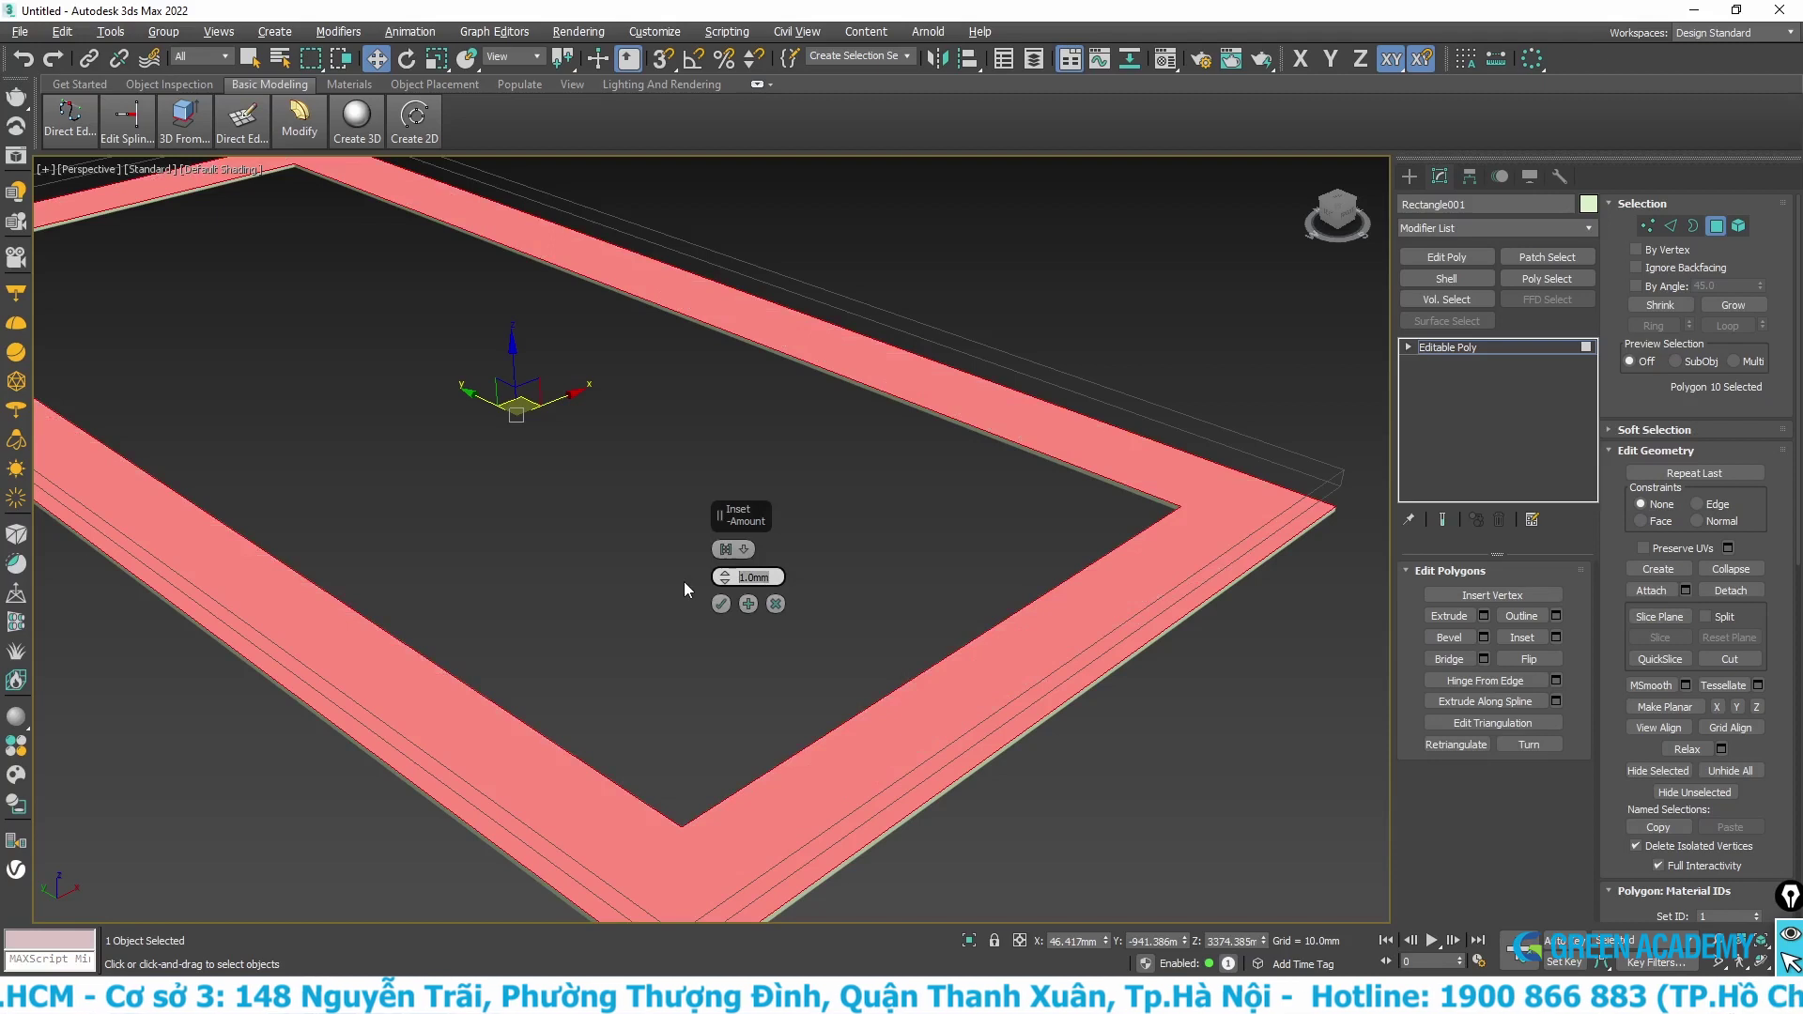
{"action": "type", "text": "30"}
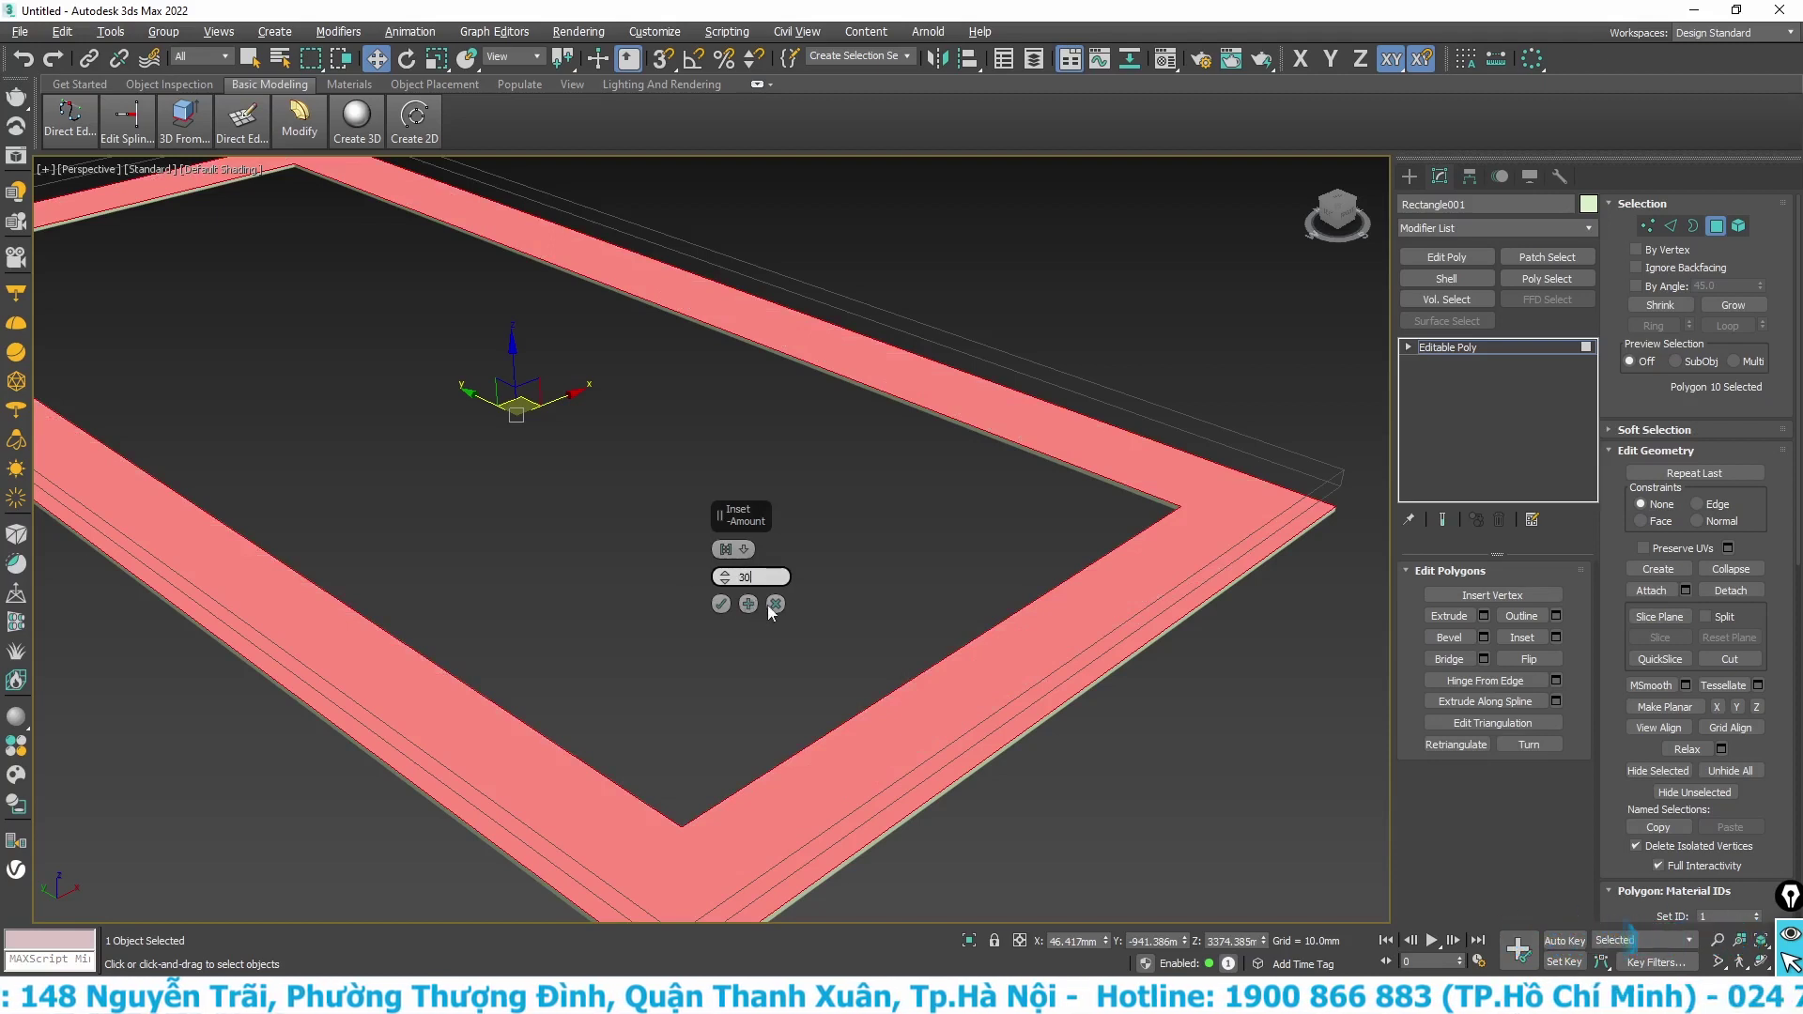
{"action": "left_click", "coordinate": [723, 605]}
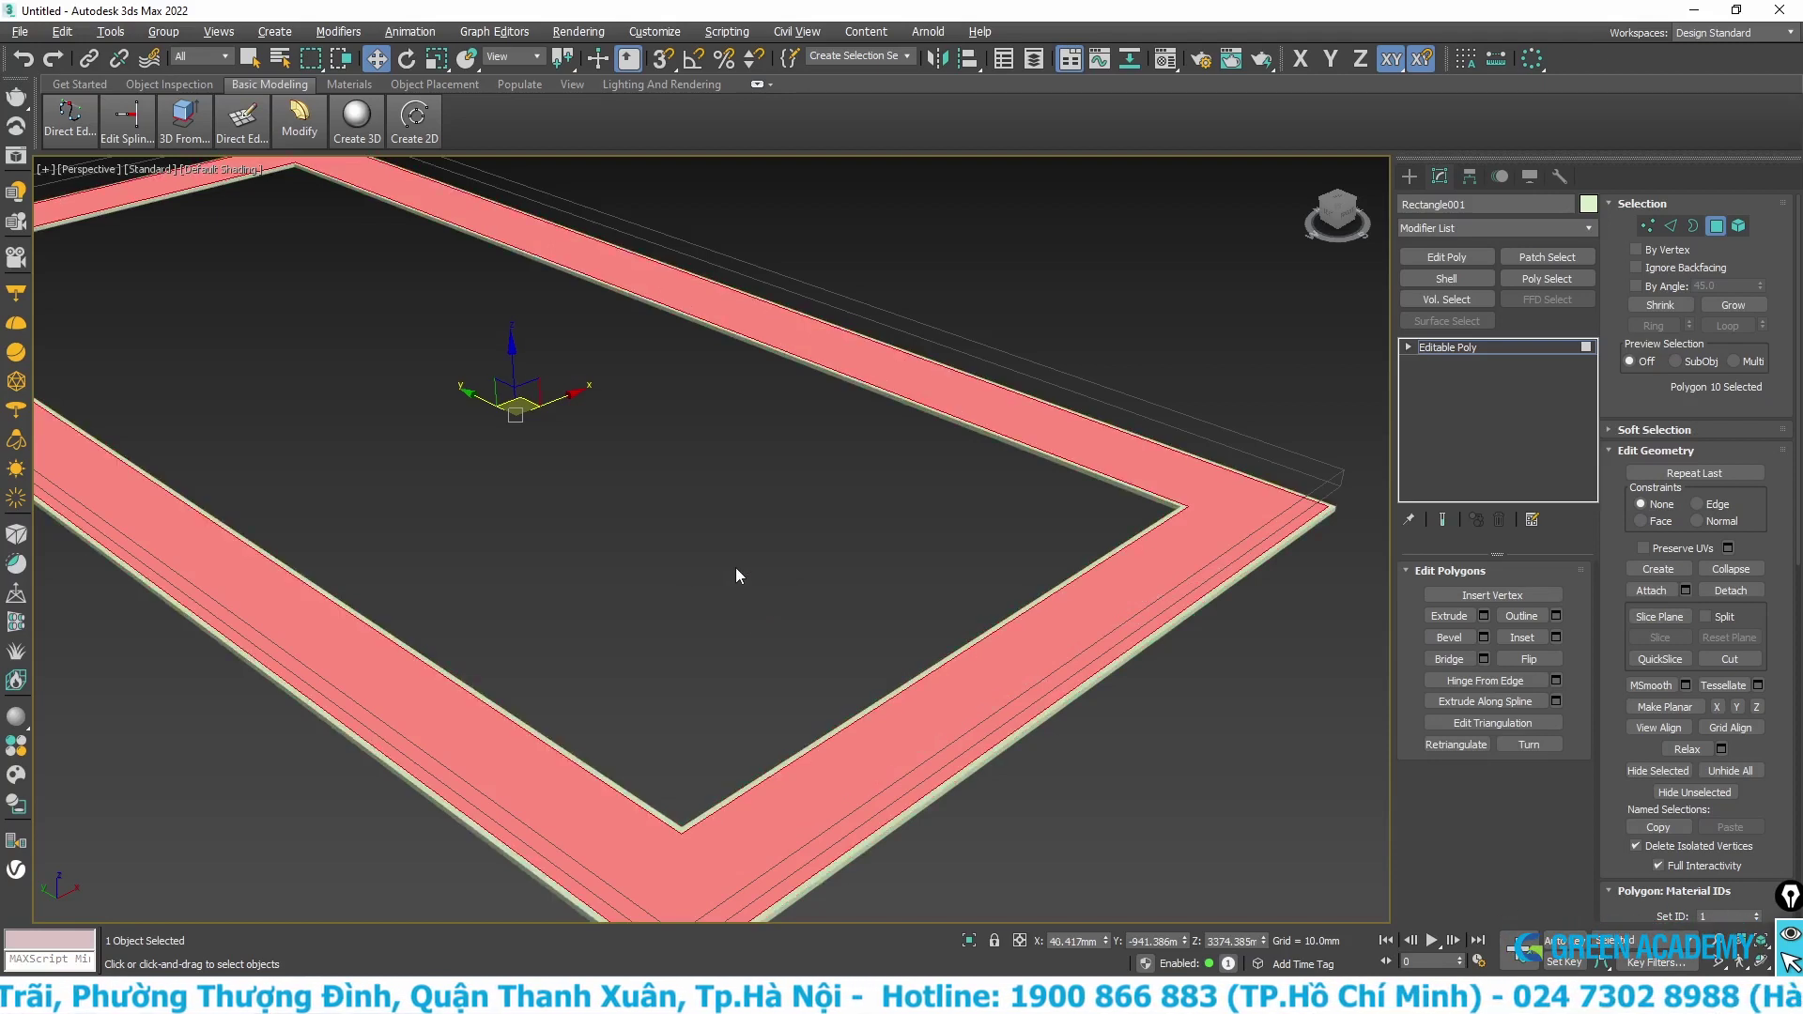
- Apply two more insets to the strip polygons, then deselect and show Edged Faces (F4)
{"action": "scroll", "coordinate": [948, 643], "scroll_direction": "up", "scroll_amount": 3}
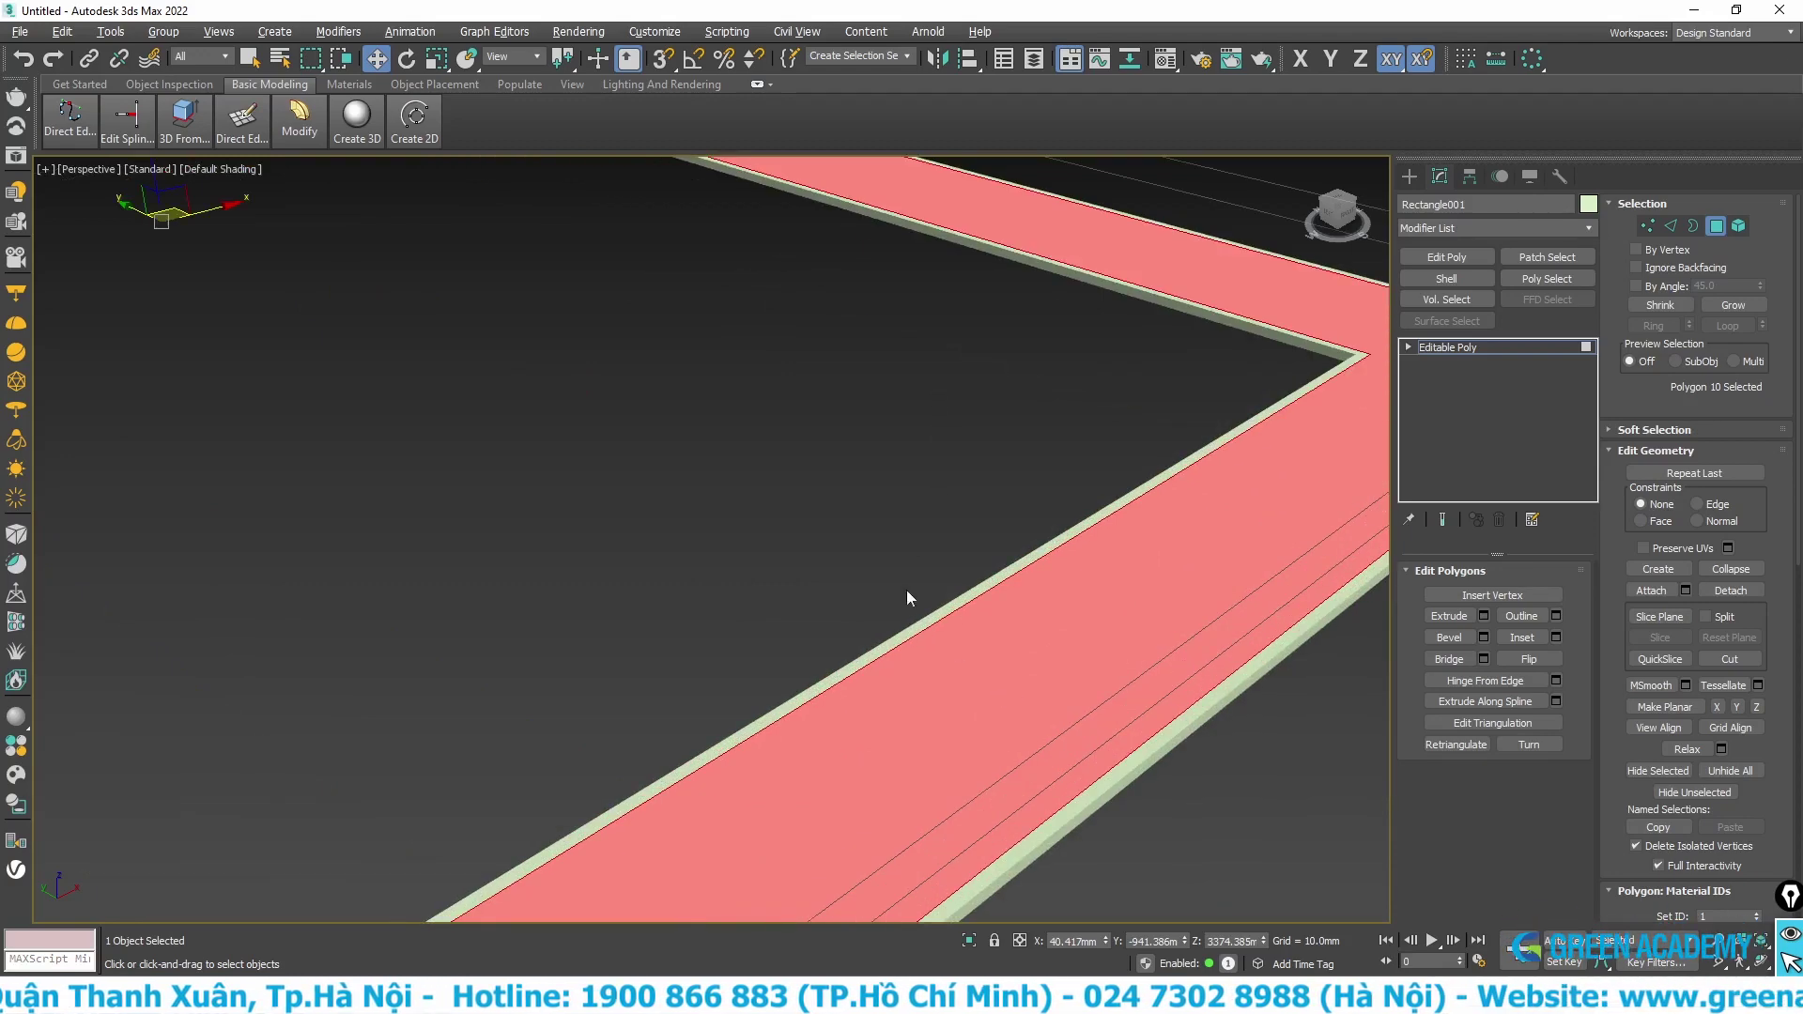
{"action": "scroll", "coordinate": [930, 684], "scroll_direction": "down", "scroll_amount": 2}
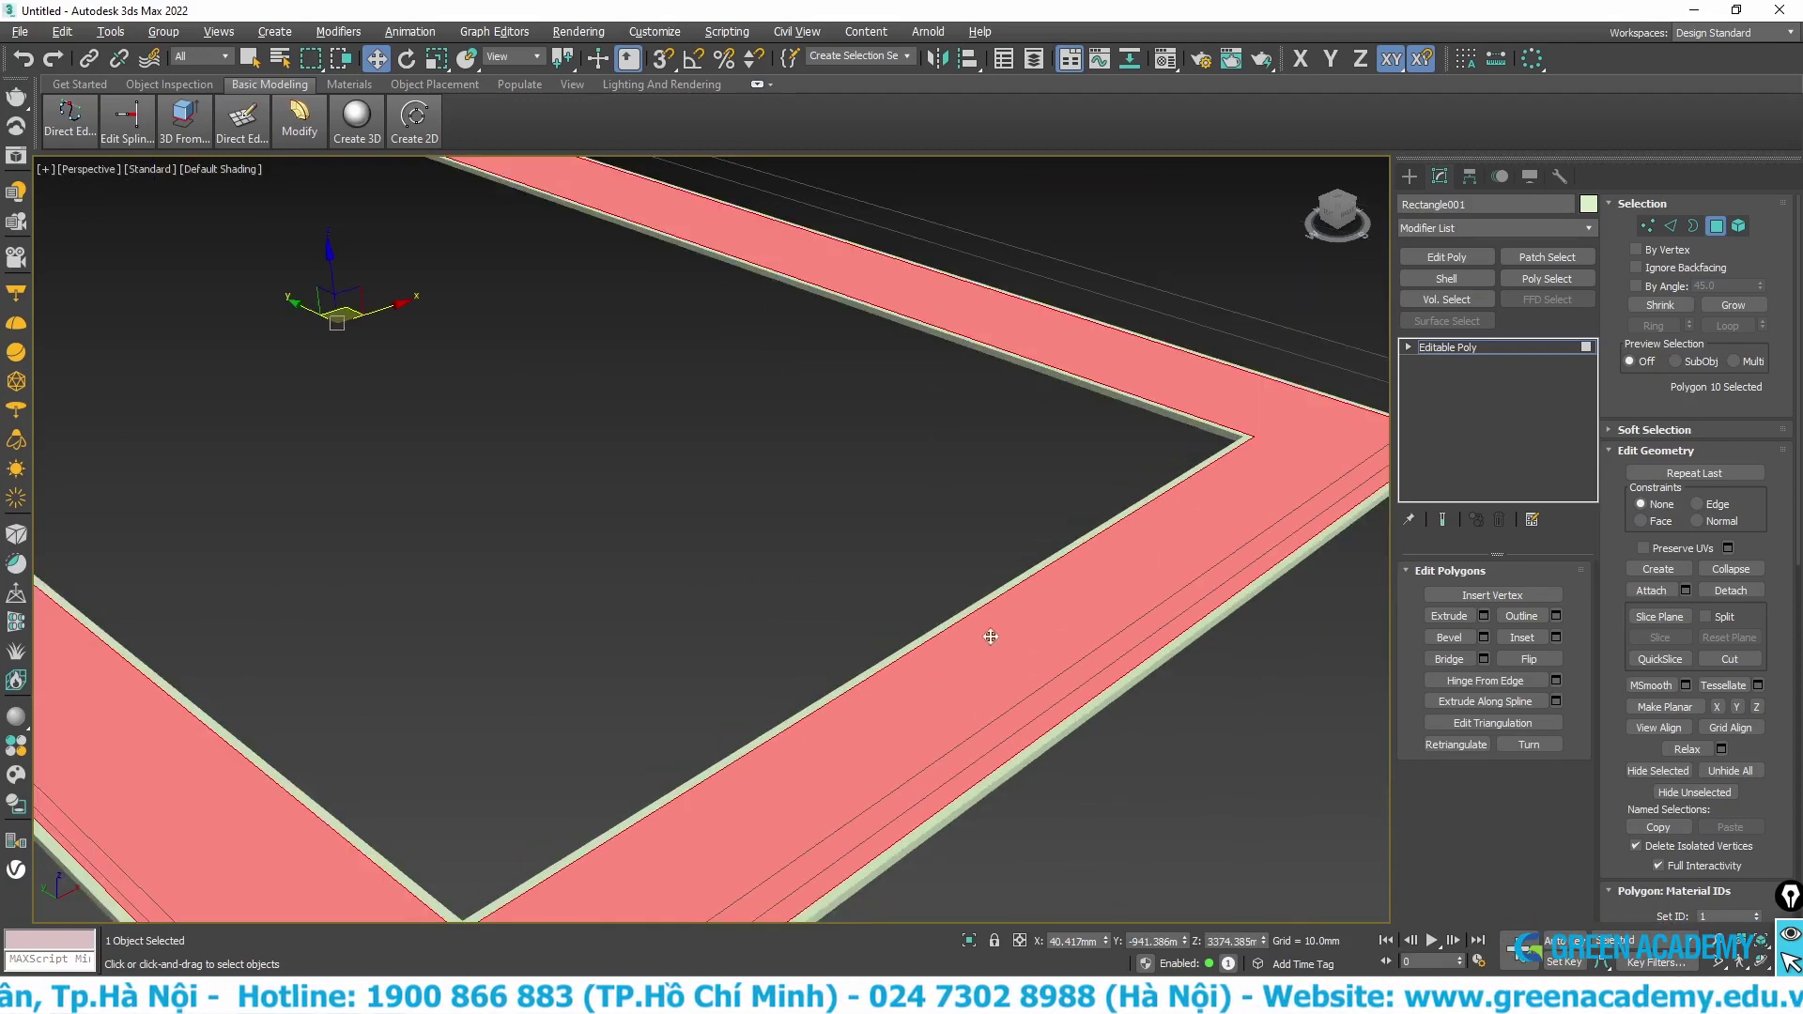
{"action": "right_click", "coordinate": [1069, 624]}
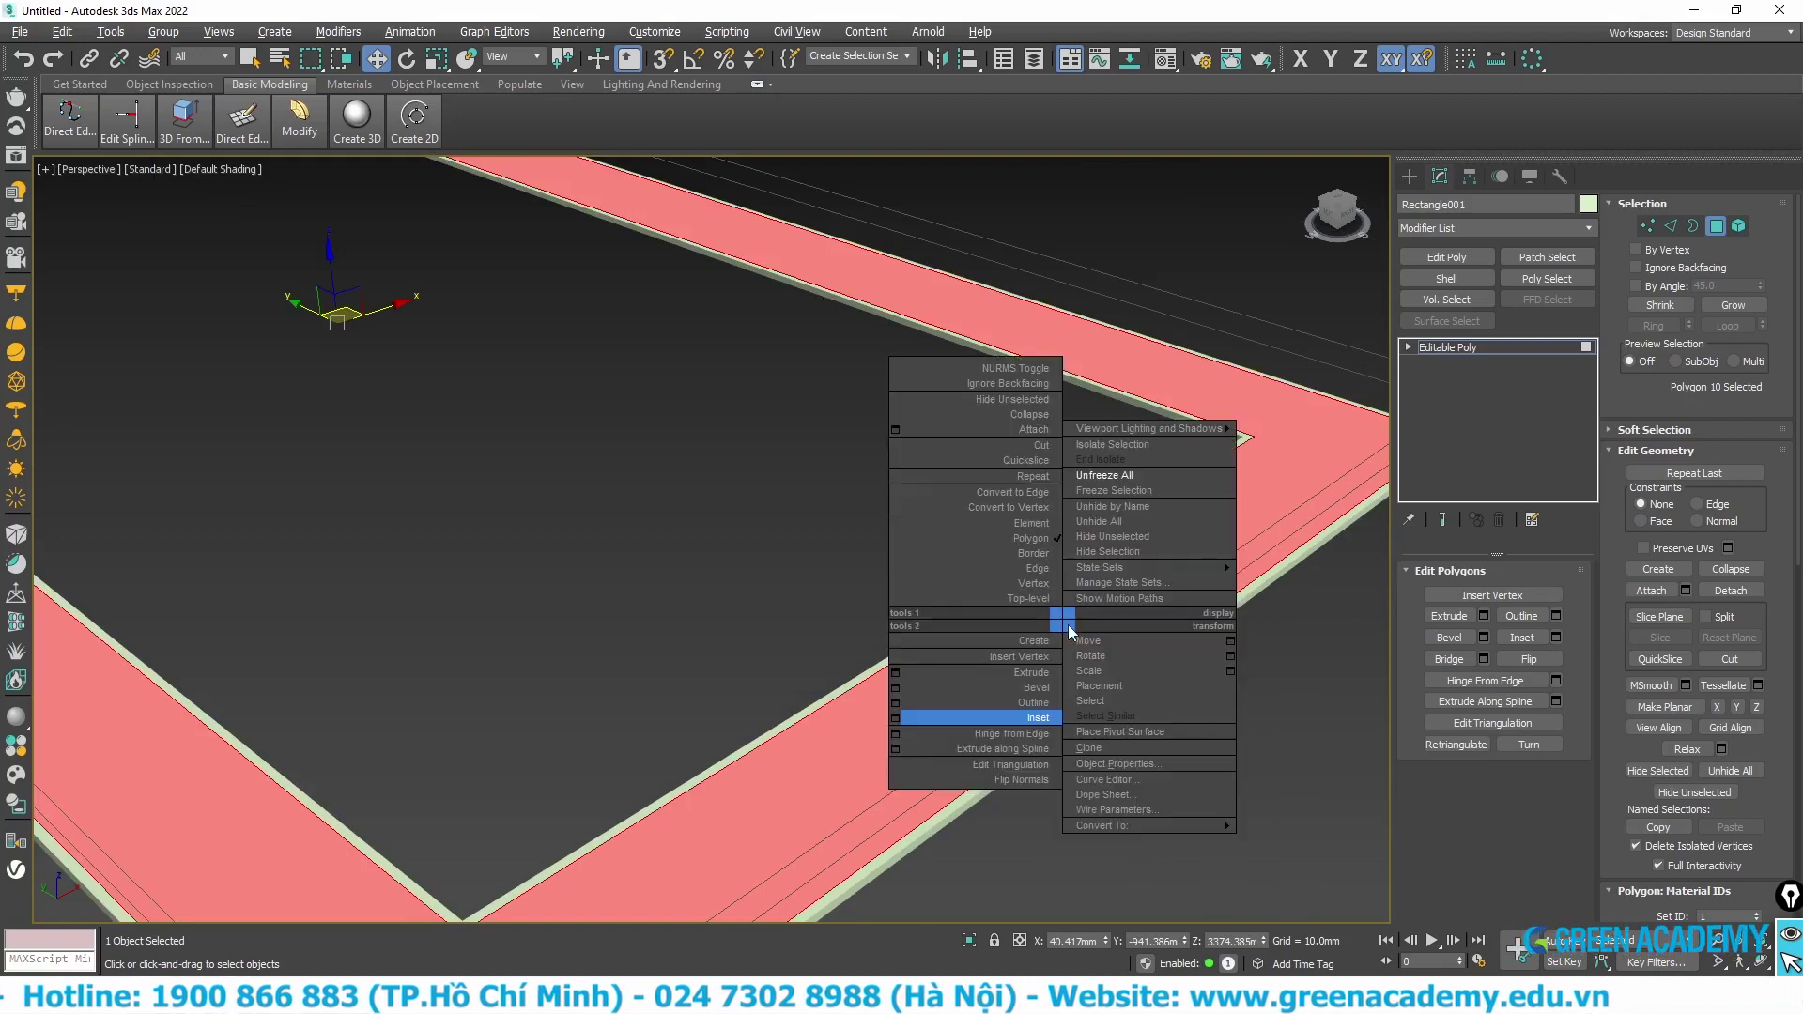
{"action": "left_click", "coordinate": [896, 719]}
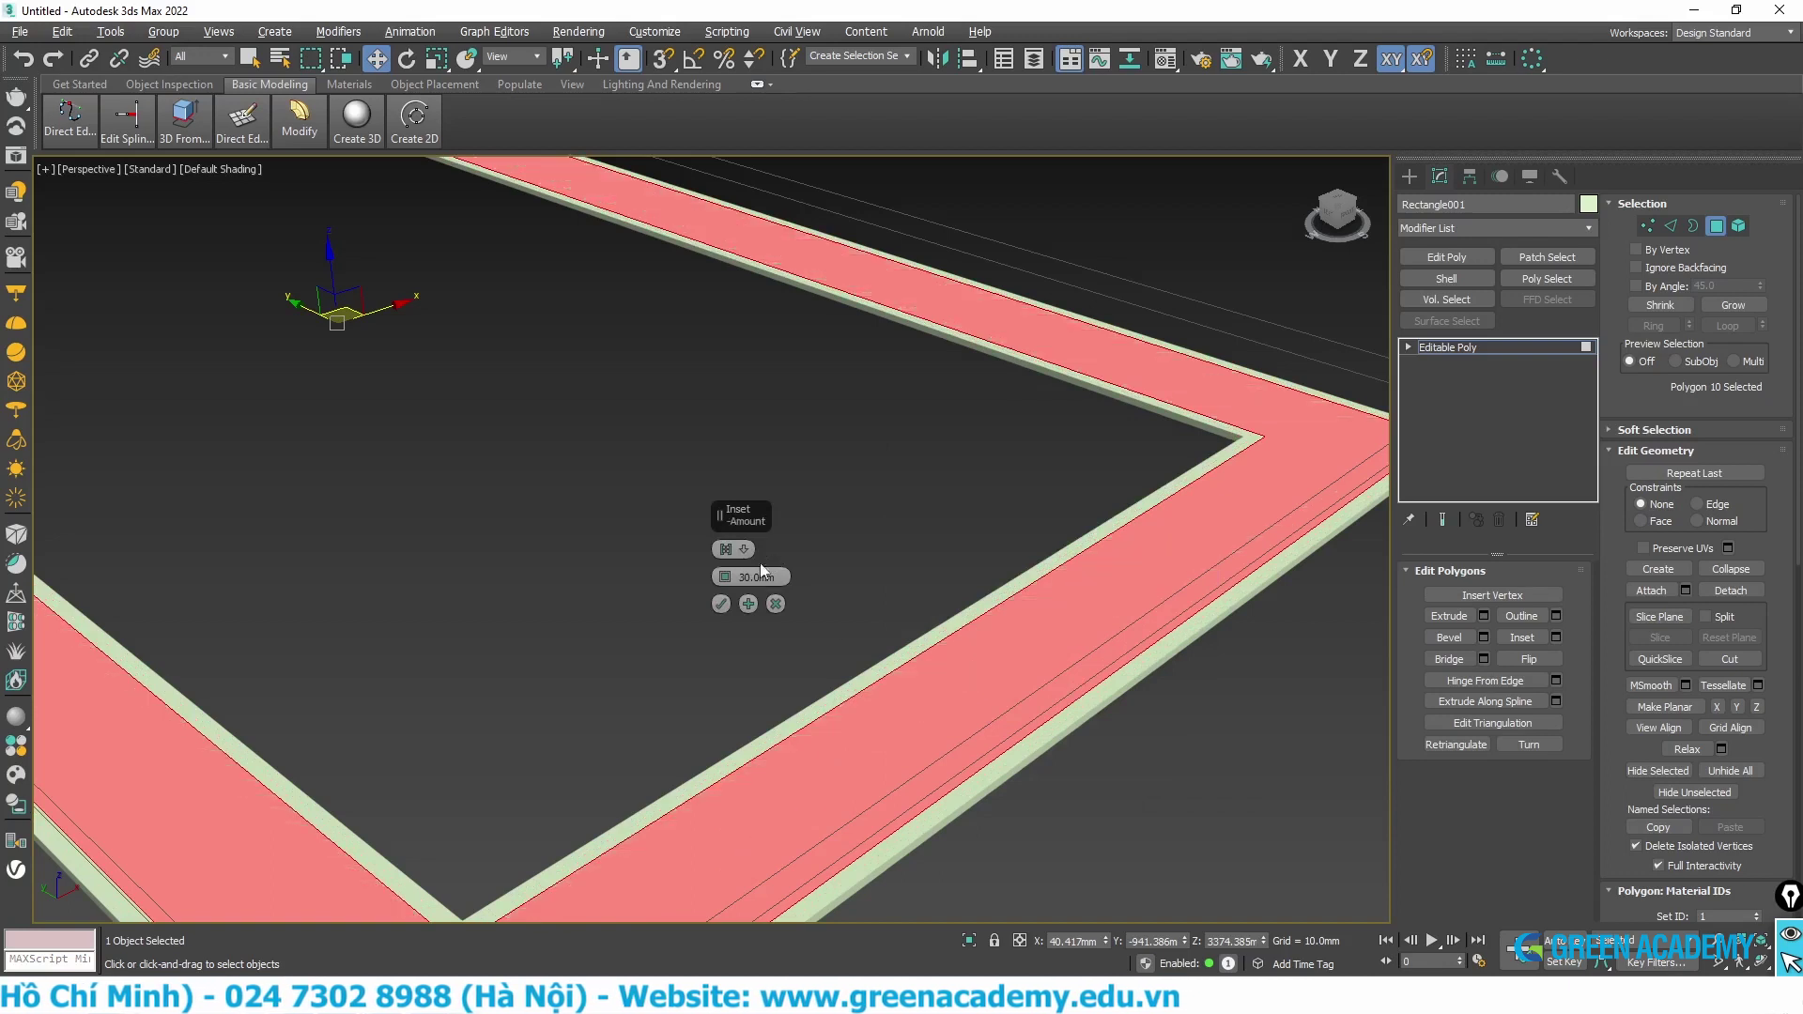
{"action": "type", "text": "1"}
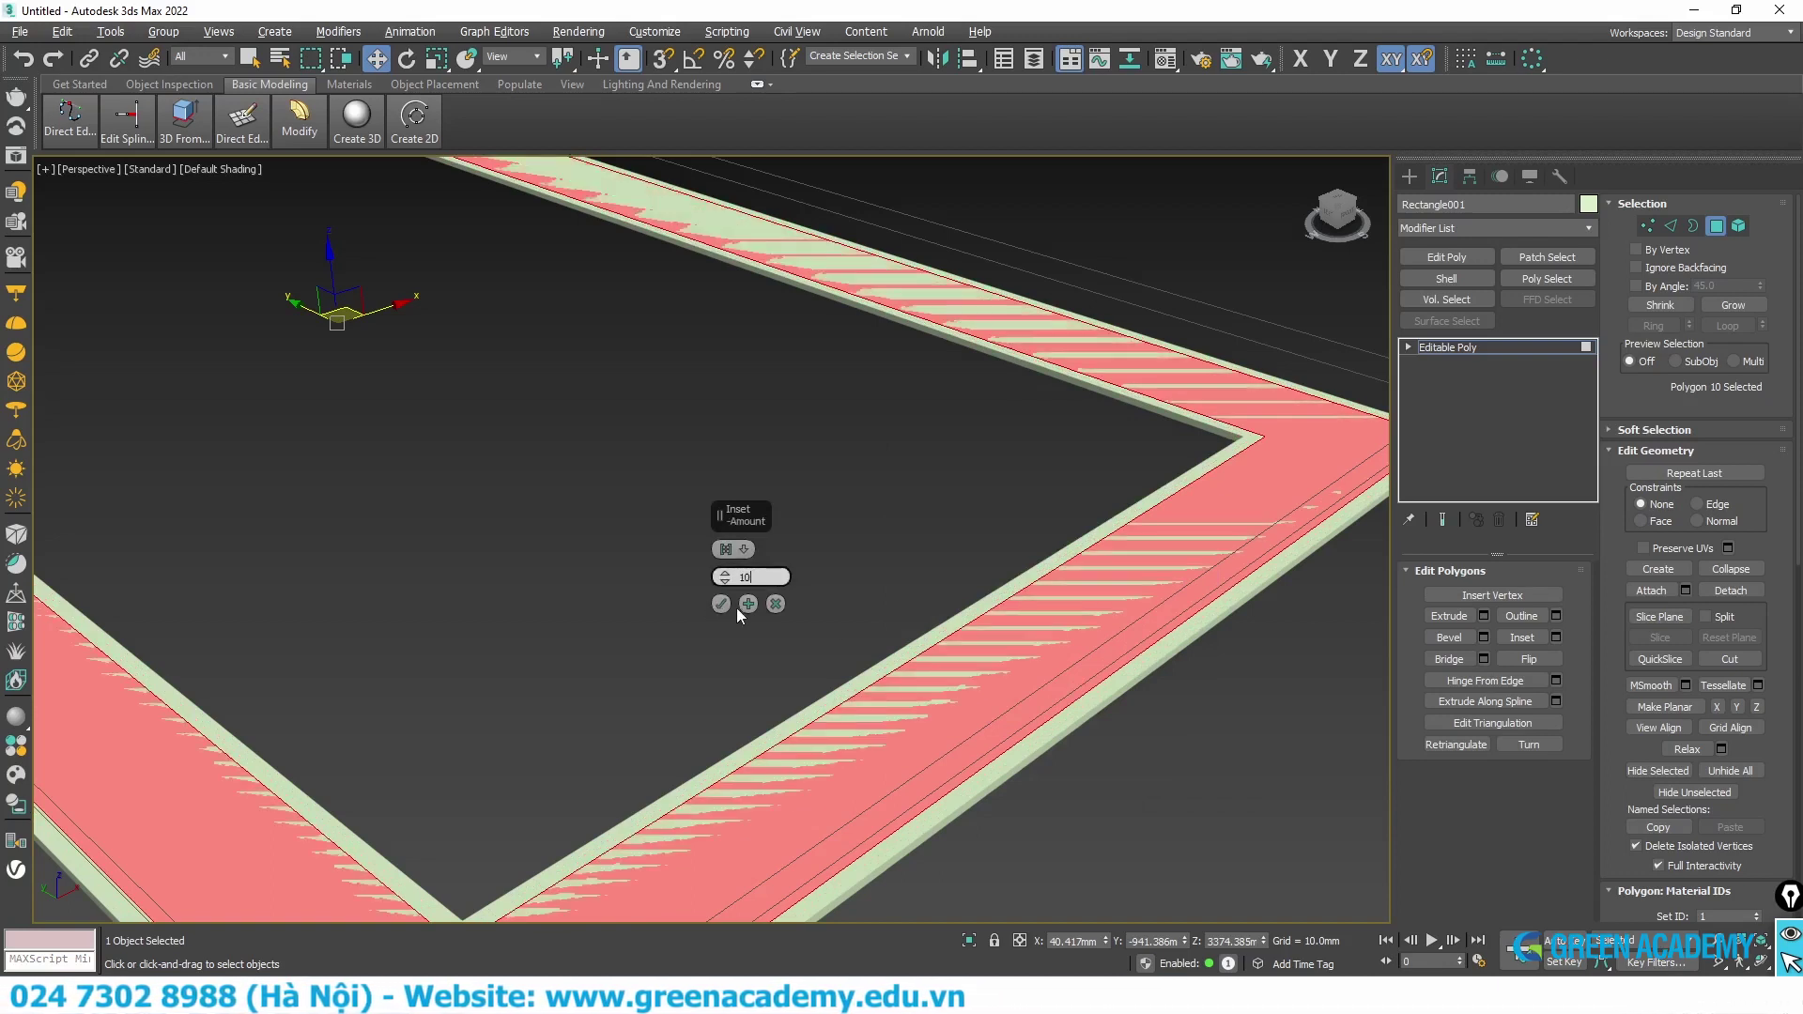
{"action": "type", "text": "0"}
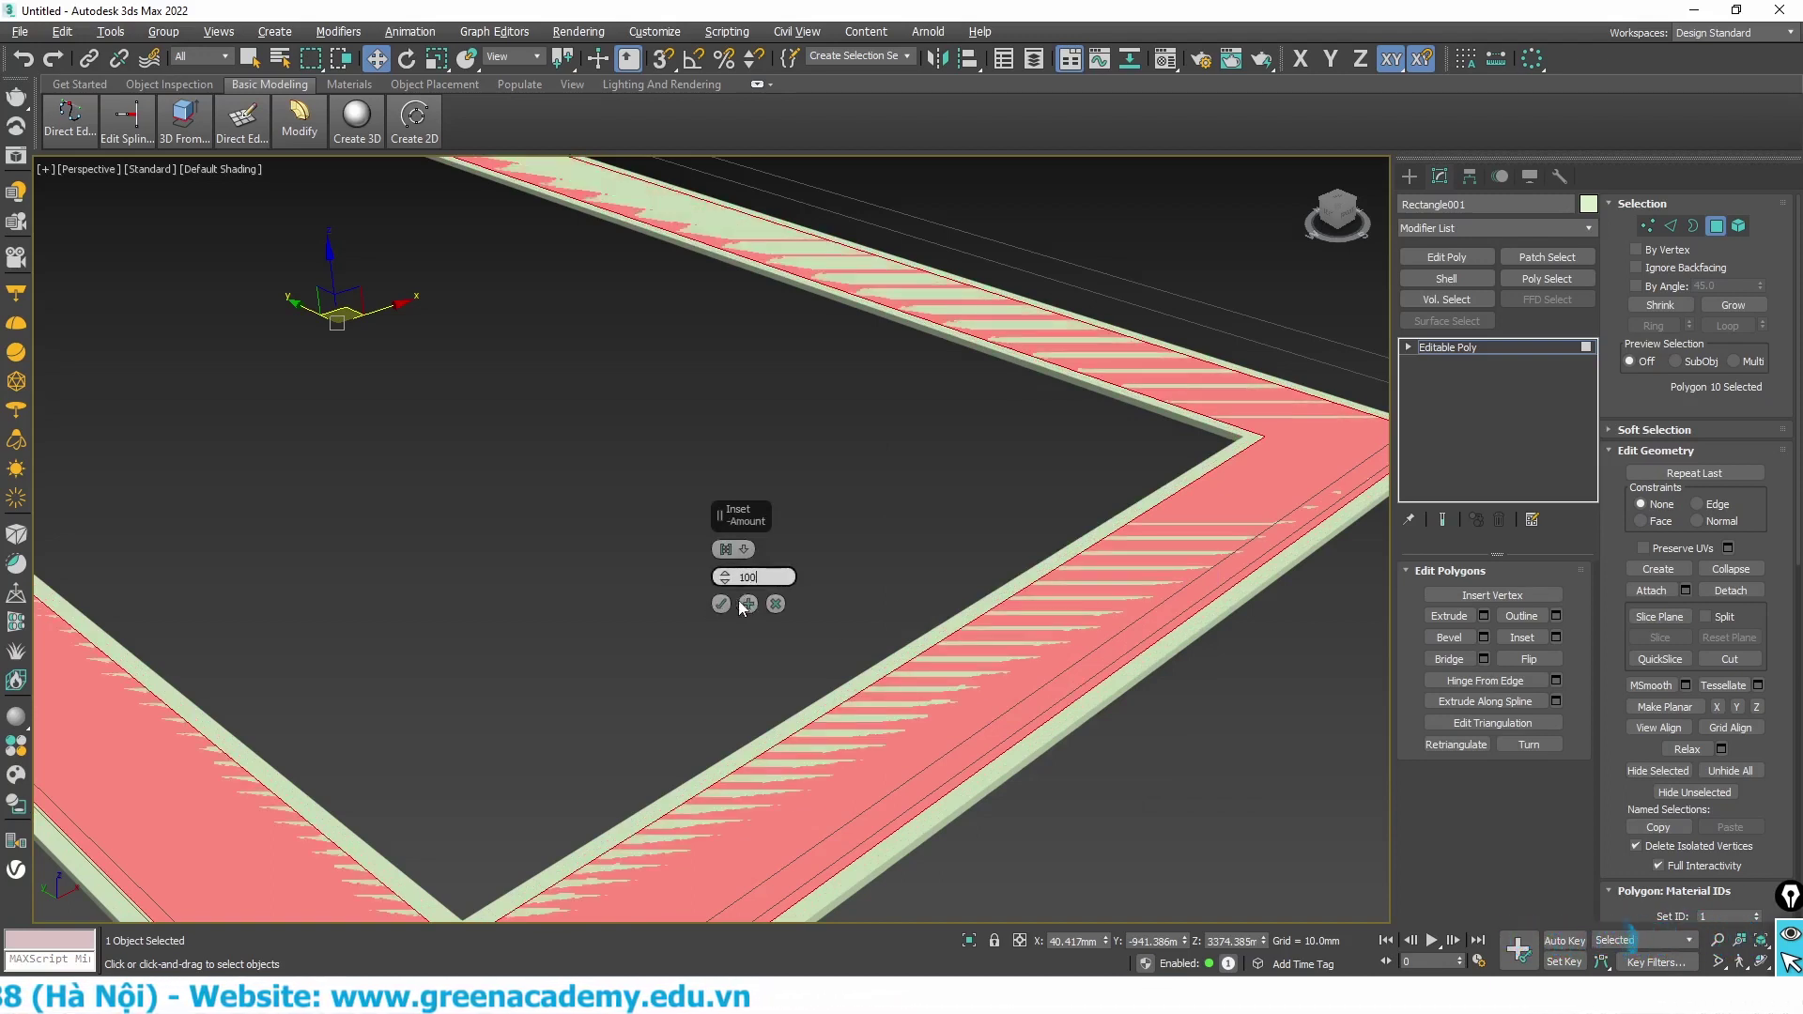
{"action": "key", "text": "Return"}
{"action": "left_click", "coordinate": [722, 605]}
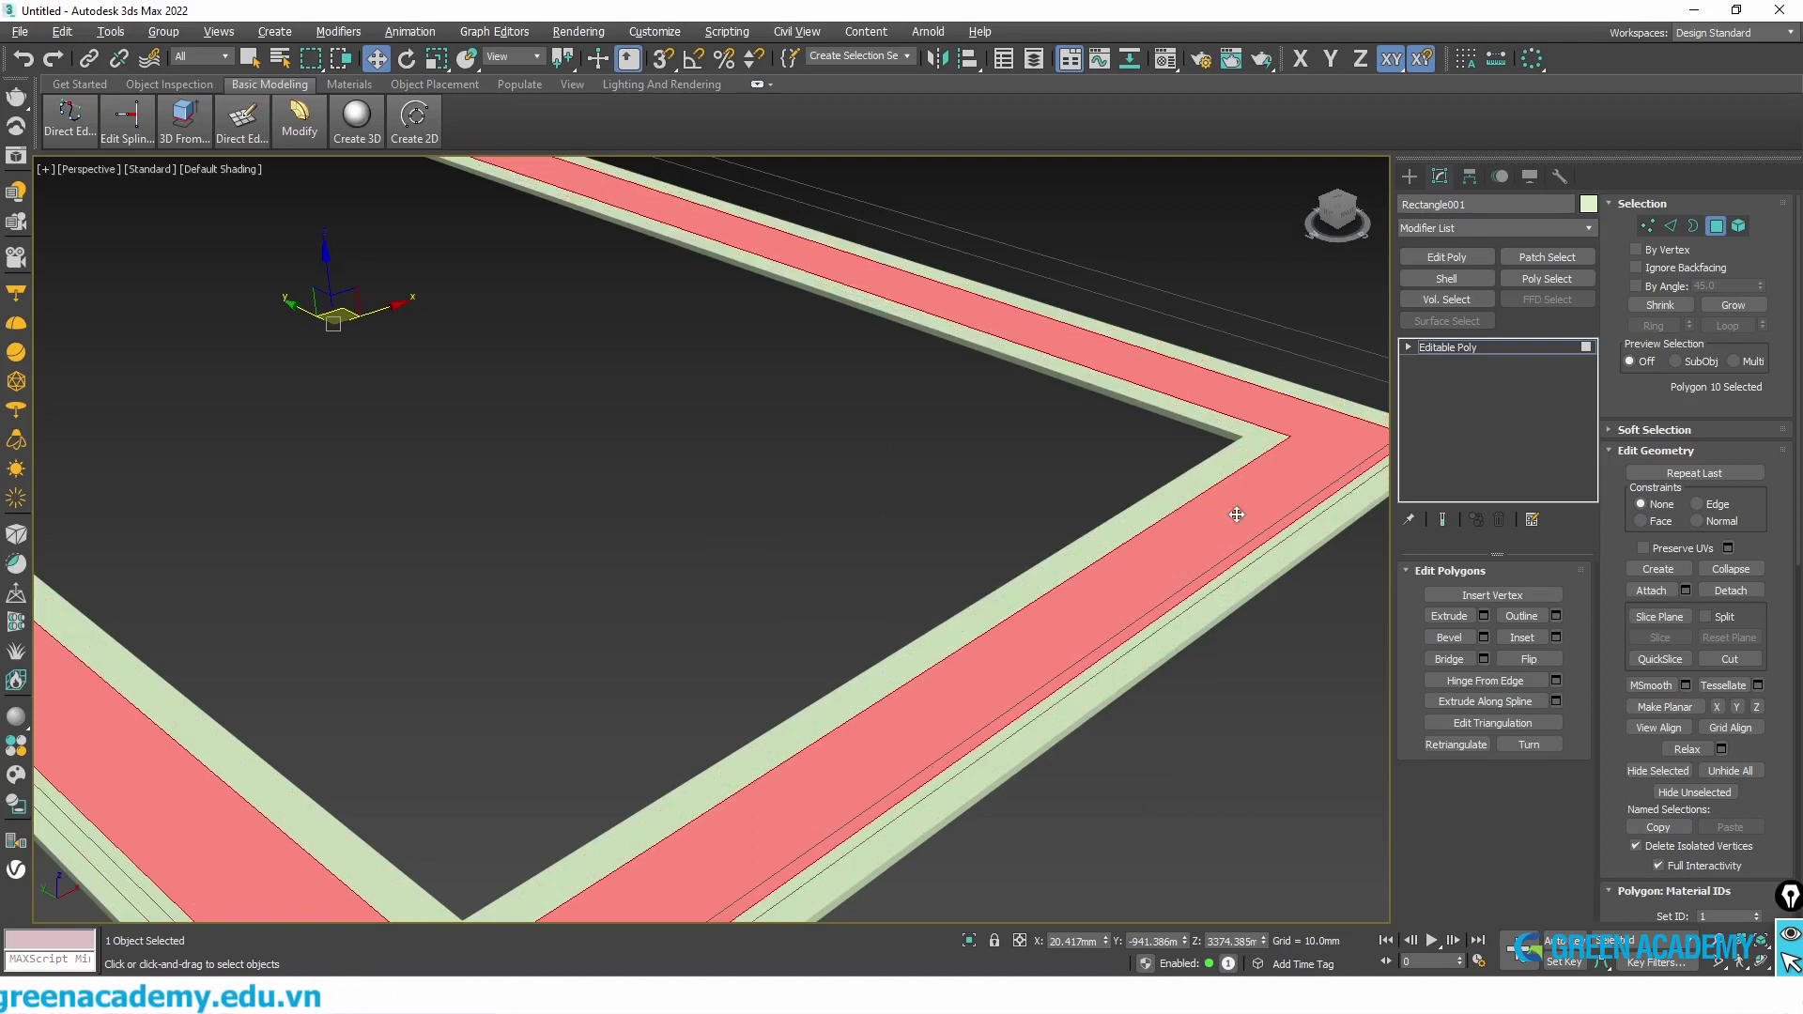
{"action": "right_click", "coordinate": [1238, 515]}
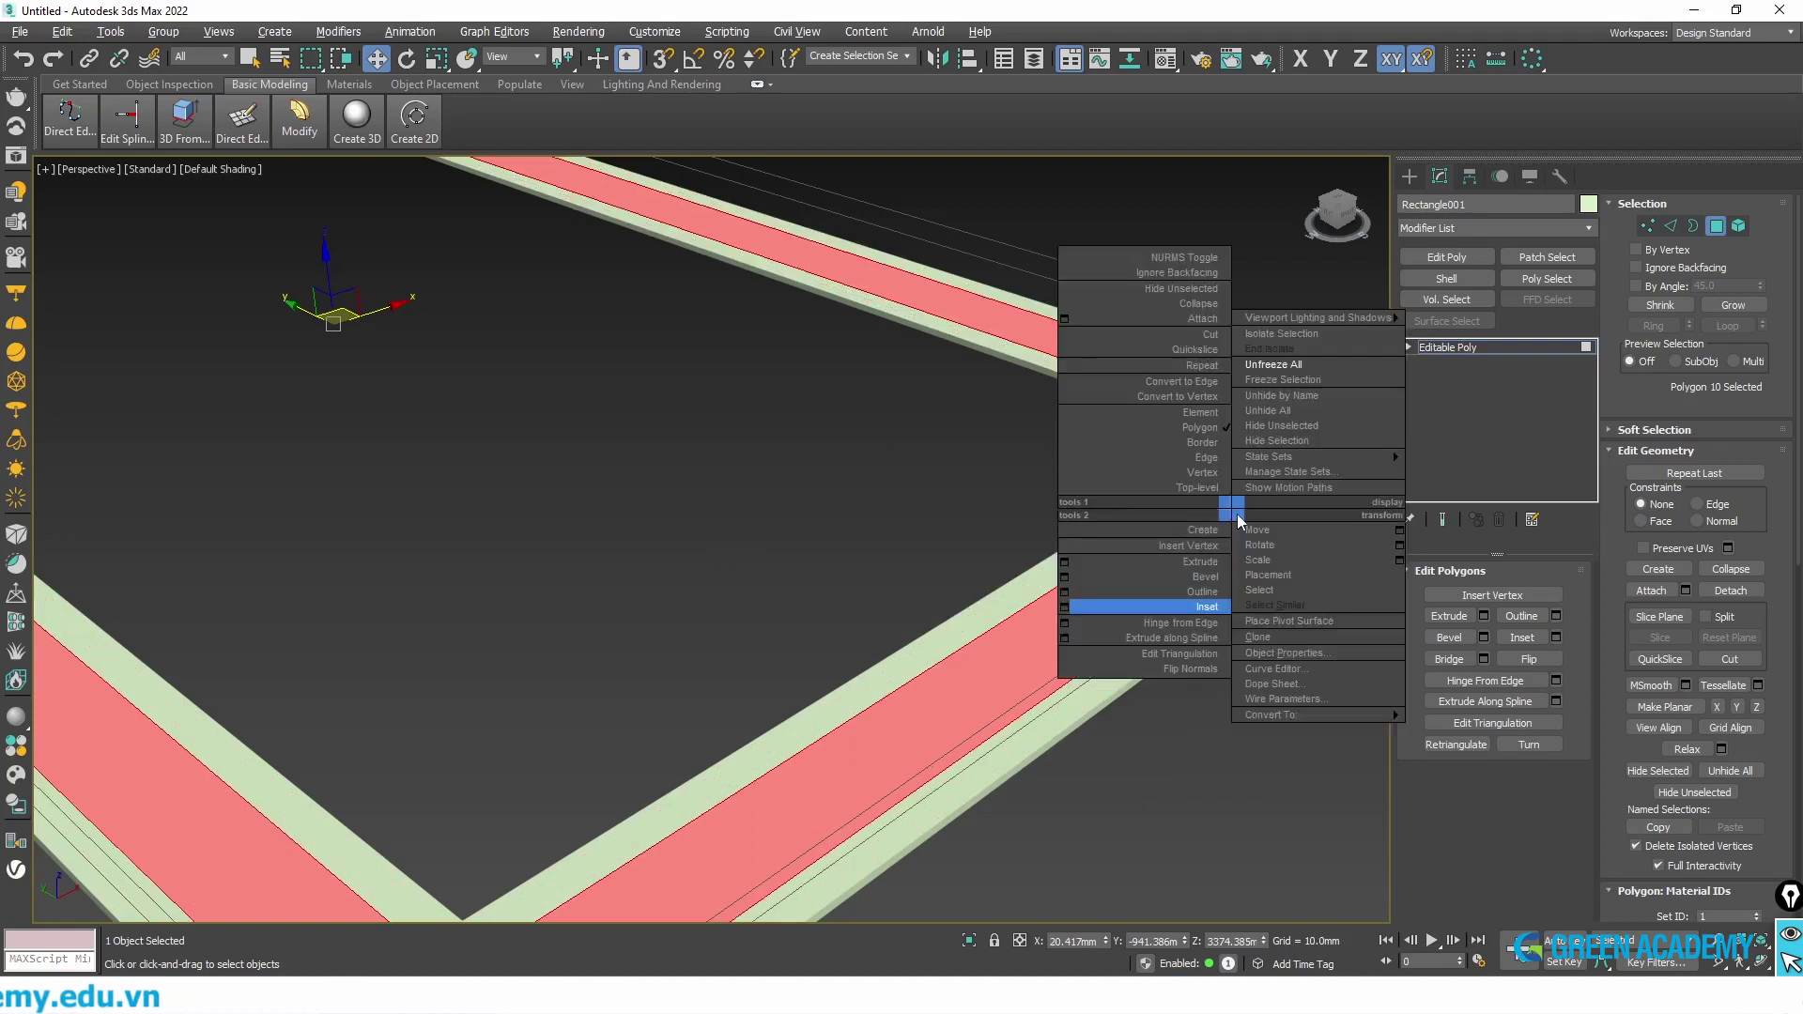
{"action": "left_click", "coordinate": [1065, 607]}
{"action": "type", "text": "30"}
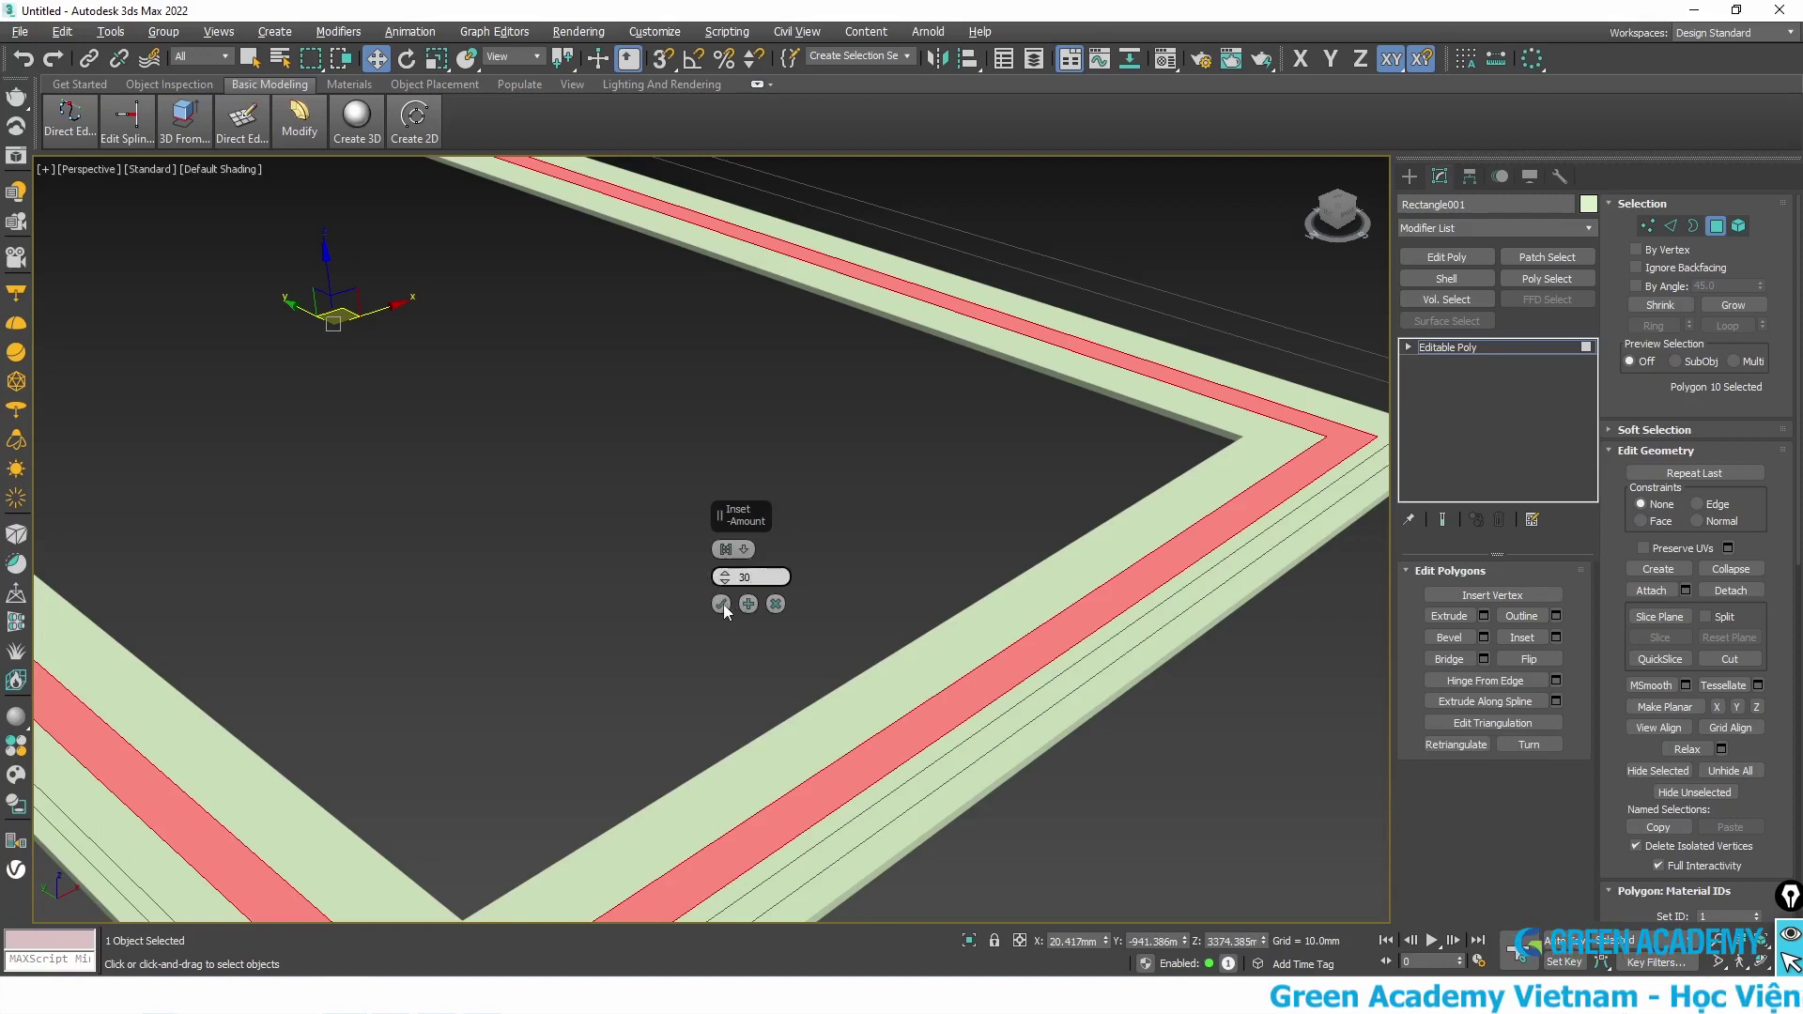
{"action": "left_click", "coordinate": [722, 604]}
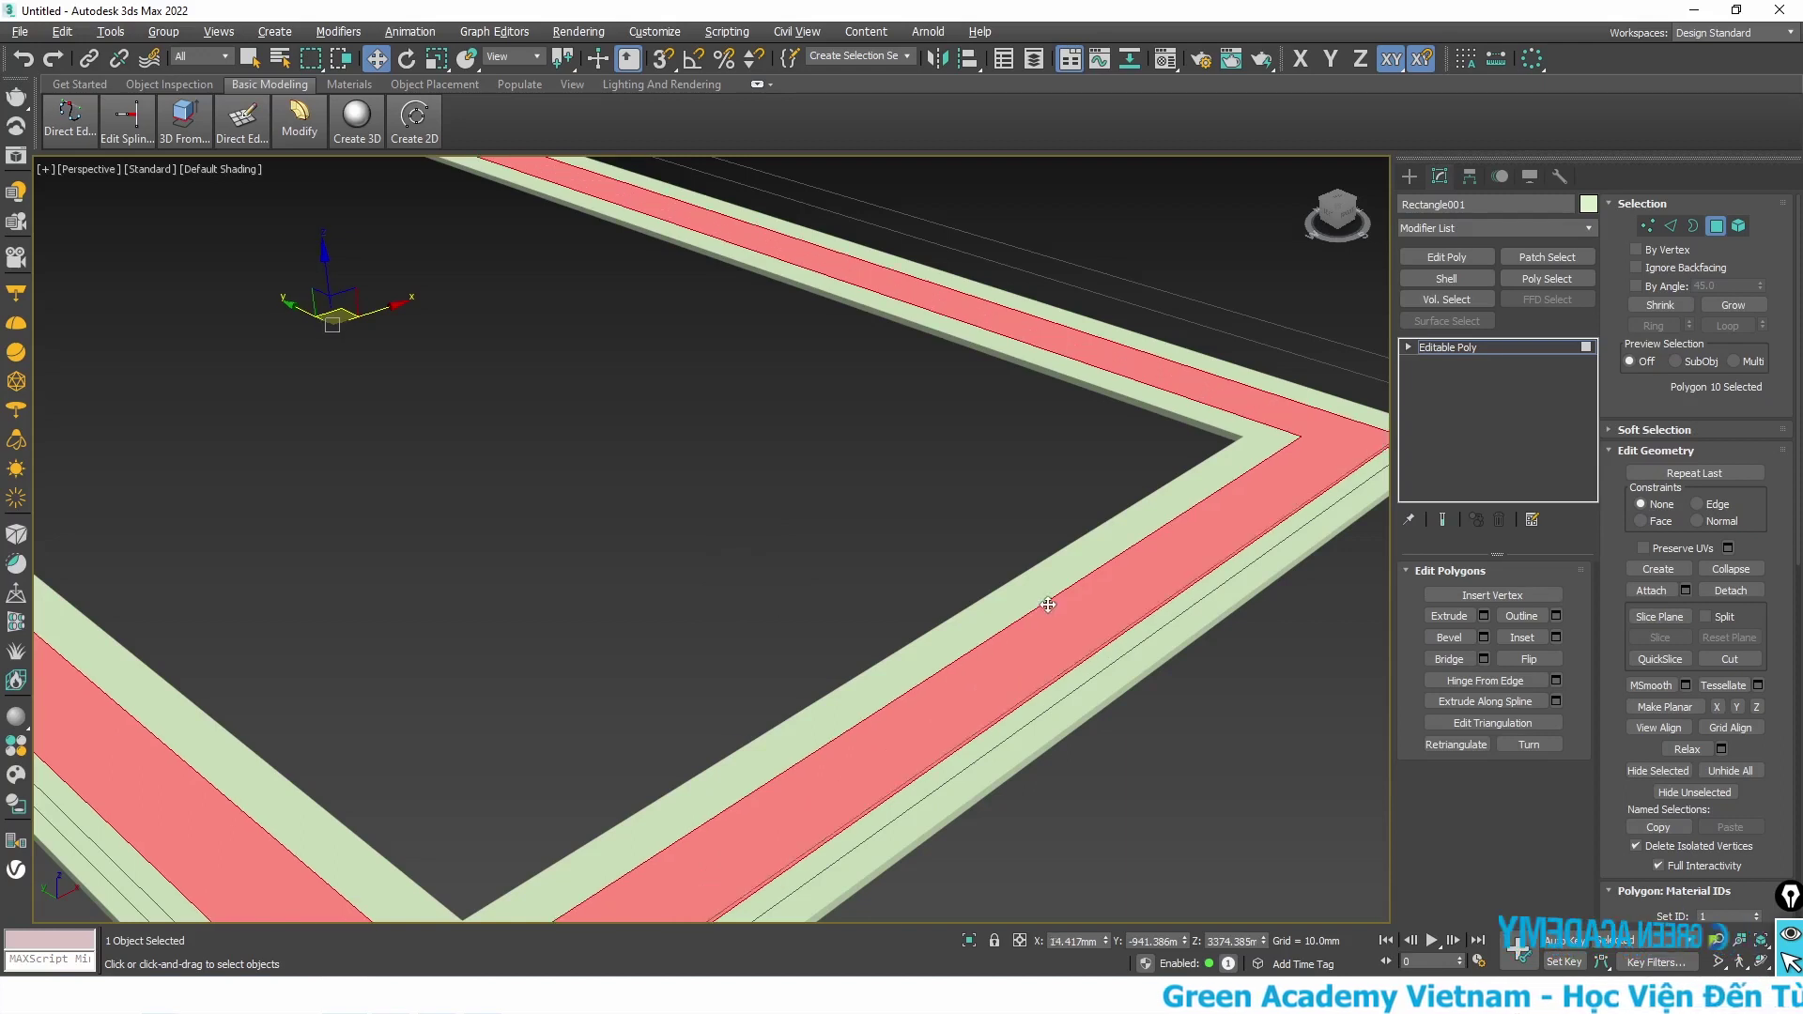
{"action": "left_click", "coordinate": [986, 522]}
{"action": "key", "text": "F4"}
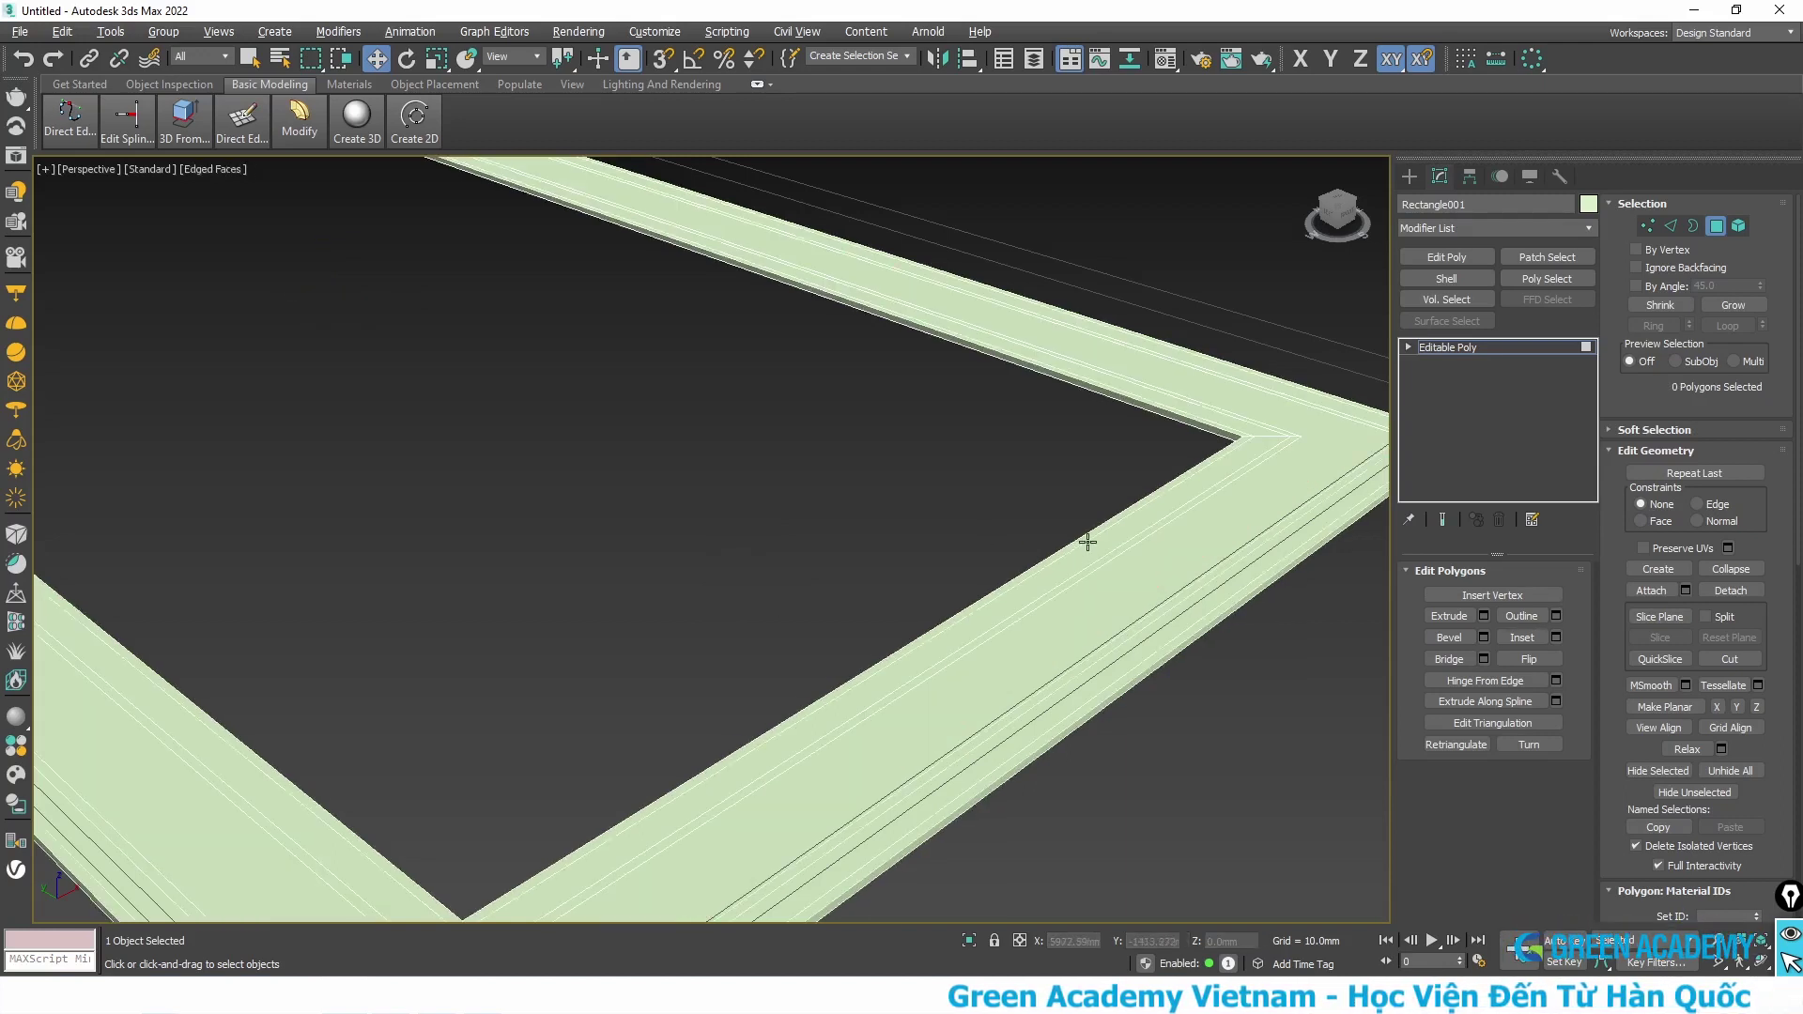
- Select the inner strip faces around one corner of the frame
{"action": "left_click", "coordinate": [1087, 534]}
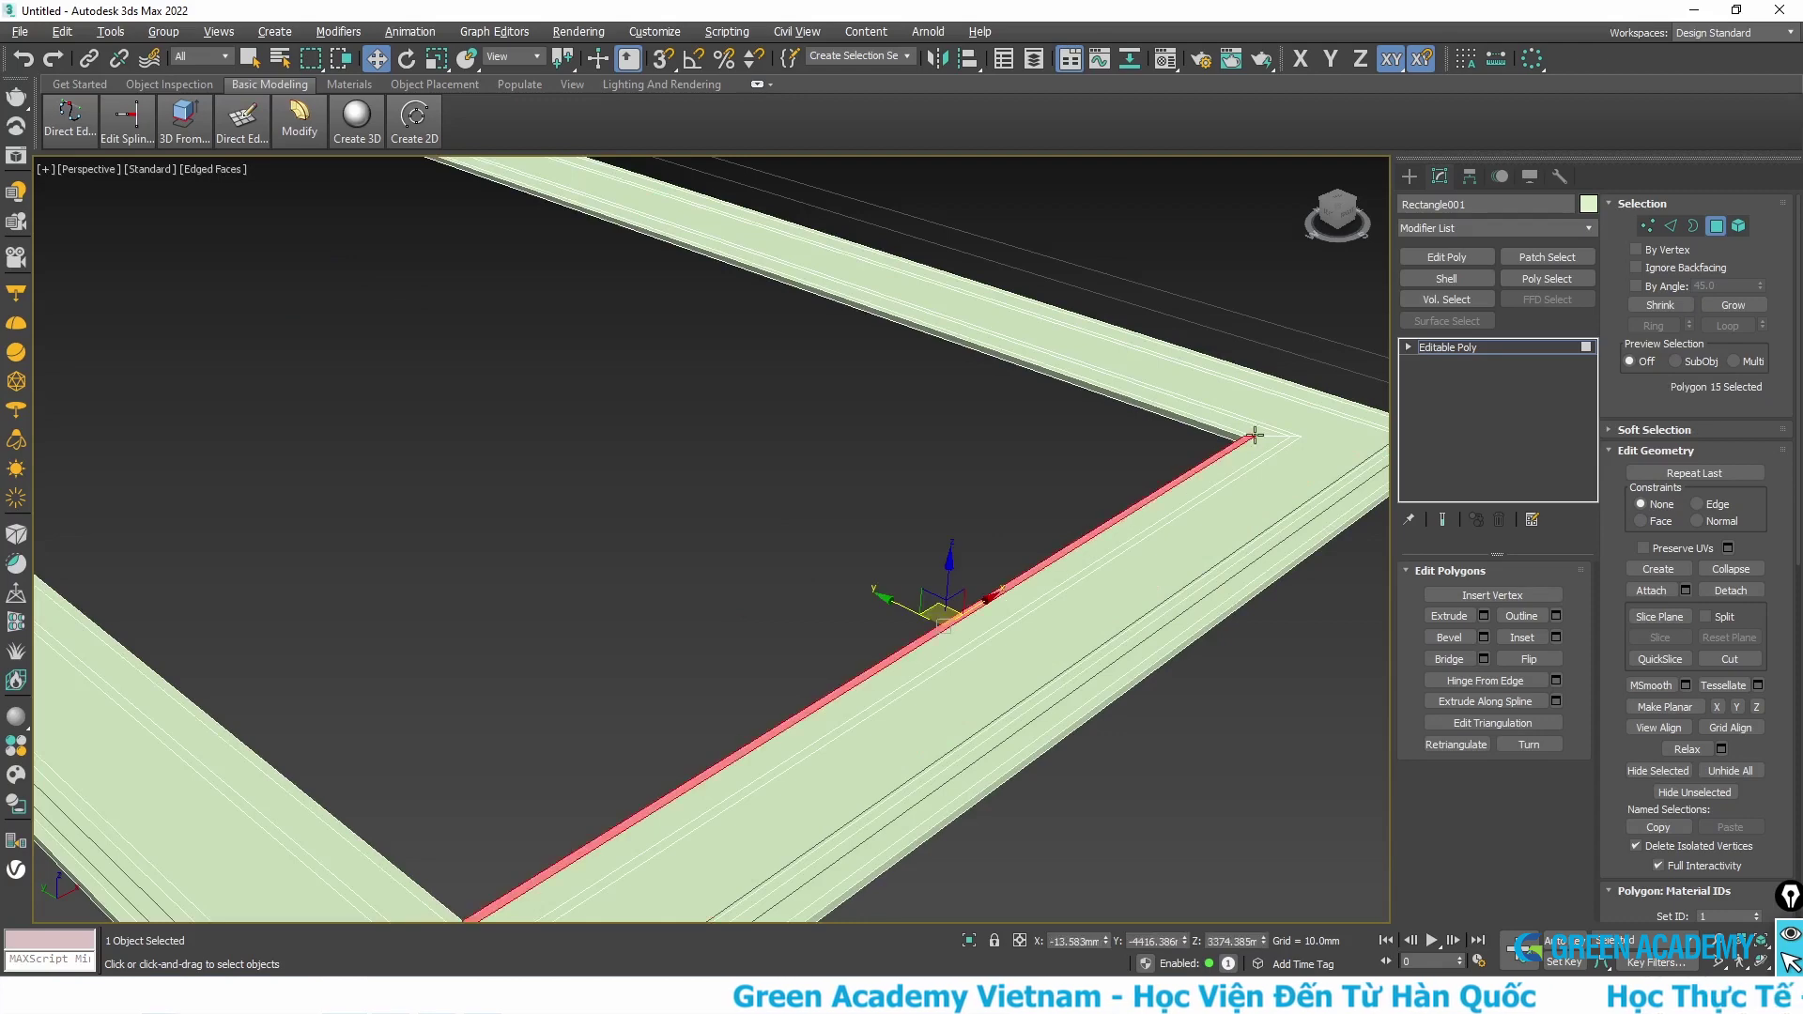
{"action": "scroll", "coordinate": [1253, 435], "scroll_direction": "up", "scroll_amount": 2}
{"action": "mouse_move", "coordinate": [1150, 453]}
{"action": "middle_mouse_down", "text": "alt"}
{"action": "mouse_move", "coordinate": [1124, 481]}
{"action": "mouse_move", "coordinate": [1182, 399]}
{"action": "mouse_move", "coordinate": [1048, 534]}
{"action": "middle_mouse_up", "text": "alt"}
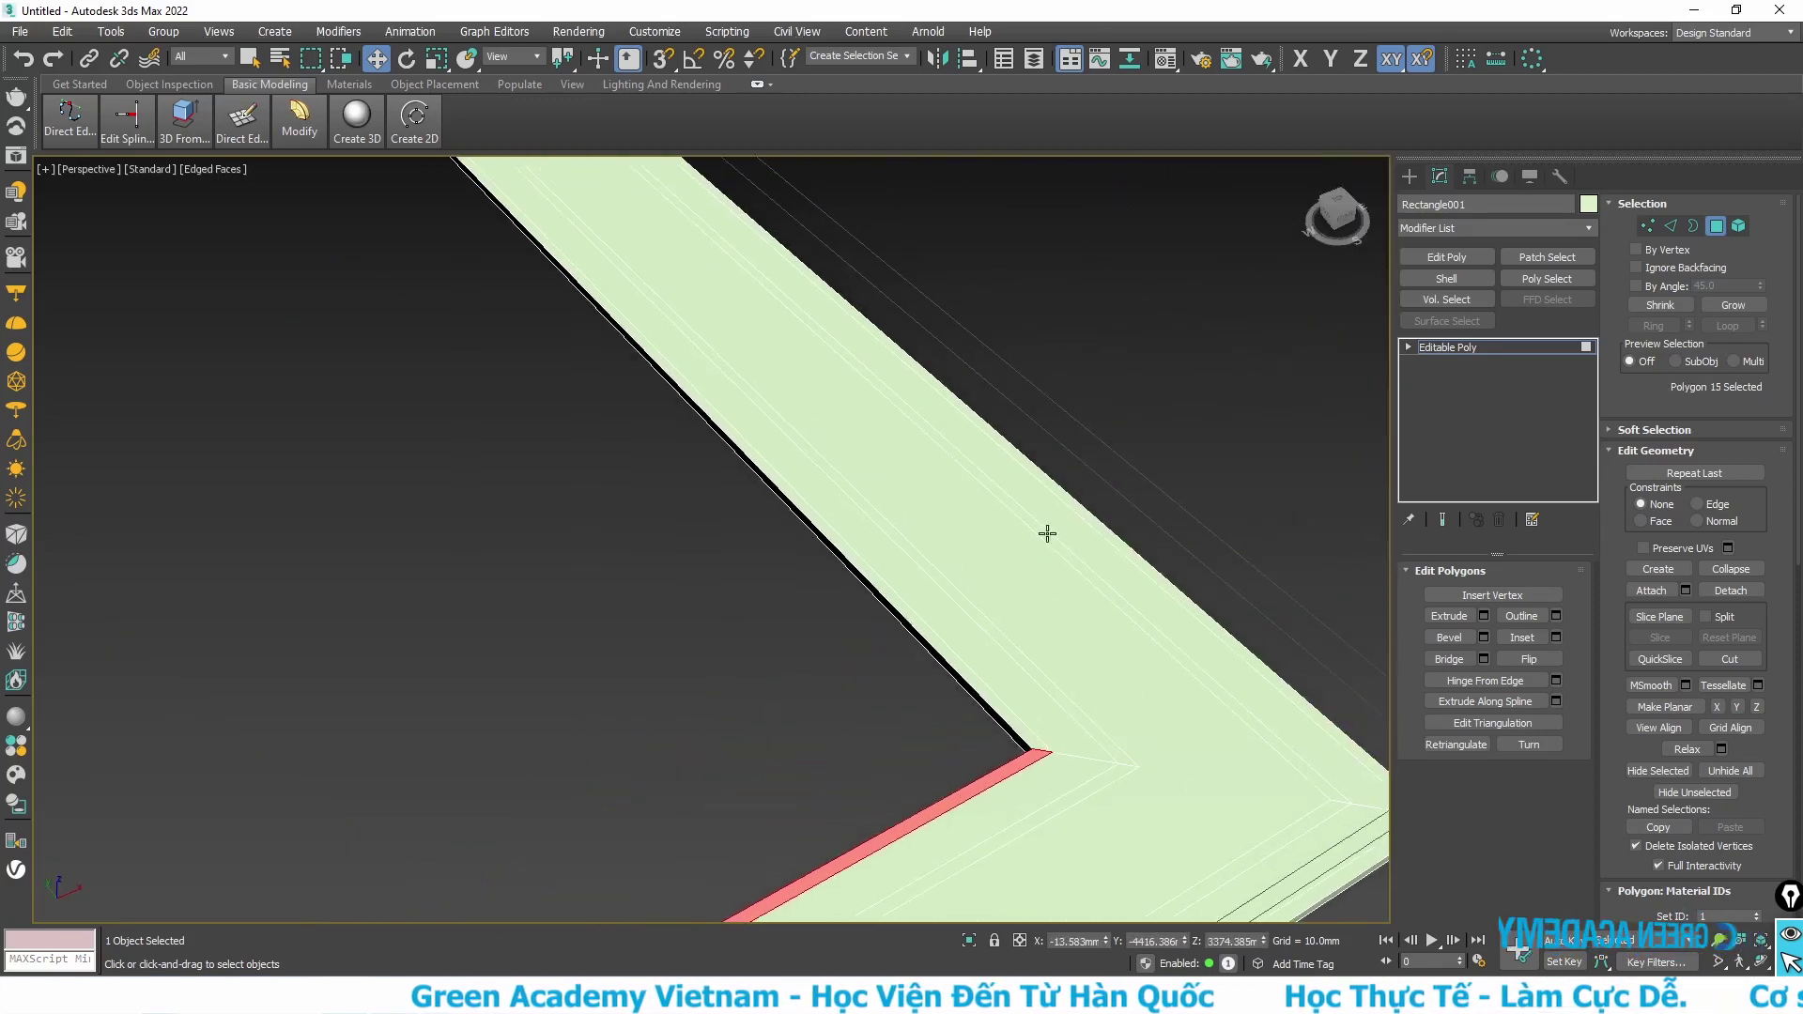
{"action": "left_click", "coordinate": [962, 672], "text": "ctrl"}
{"action": "scroll", "coordinate": [1056, 658], "scroll_direction": "down", "scroll_amount": 5}
{"action": "middle_click_drag", "start_coordinate": [469, 374], "coordinate": [705, 543], "text": "alt"}
{"action": "scroll", "coordinate": [475, 491], "scroll_direction": "up", "scroll_amount": 3}
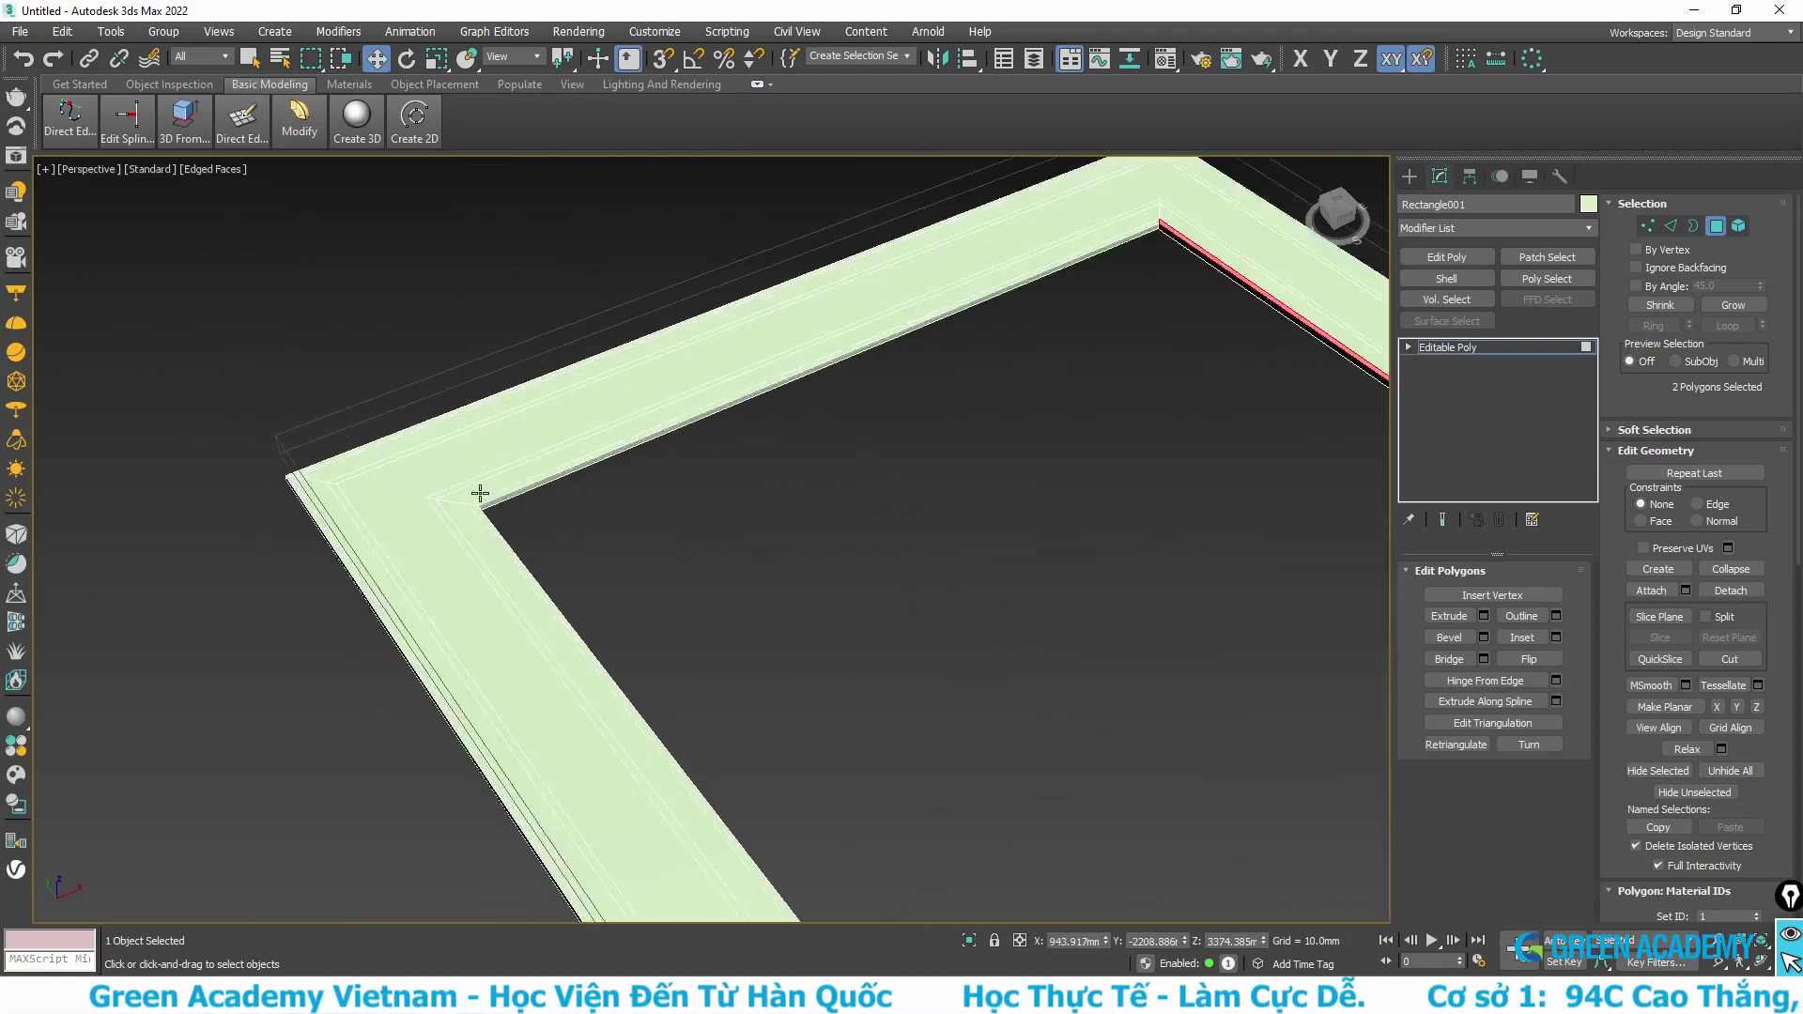
{"action": "scroll", "coordinate": [473, 510], "scroll_direction": "up", "scroll_amount": 3}
{"action": "left_click", "coordinate": [490, 549], "text": "ctrl"}
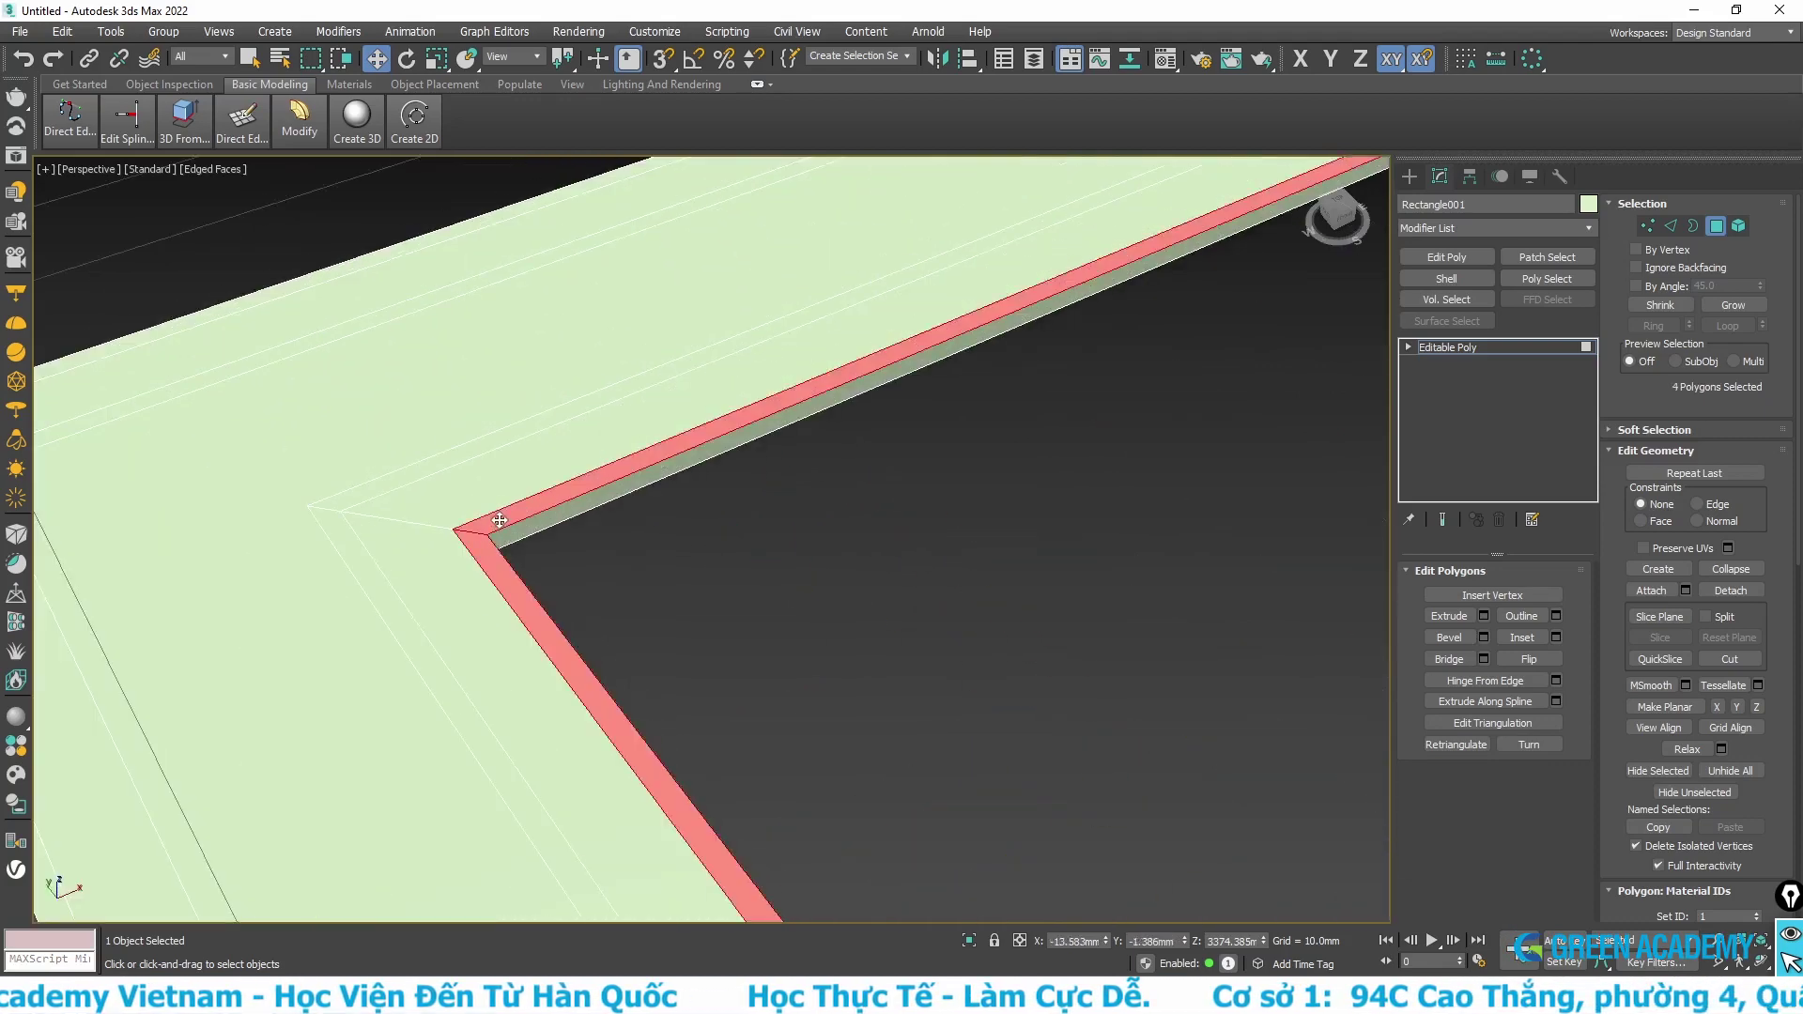
{"action": "scroll", "coordinate": [495, 525], "scroll_direction": "down", "scroll_amount": 3}
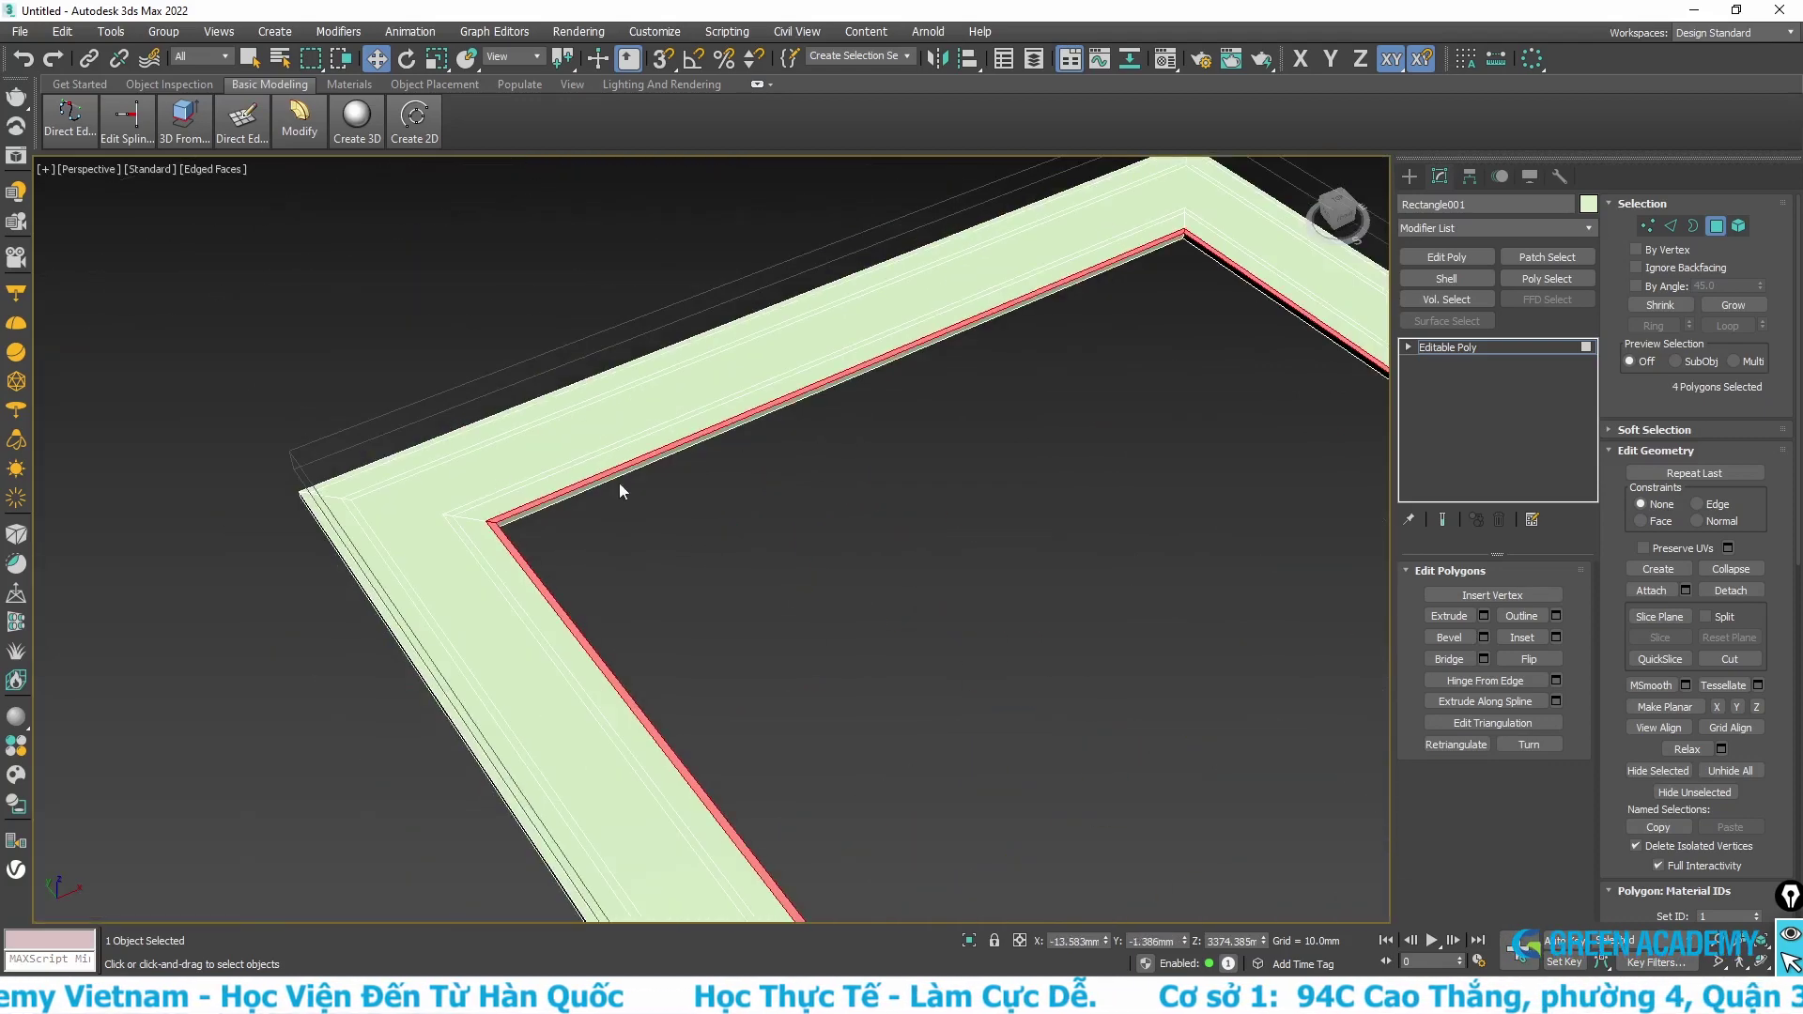
- Extrude the selected corner strip faces upward by 50 mm
{"action": "right_click", "coordinate": [602, 532]}
{"action": "left_click", "coordinate": [446, 584]}
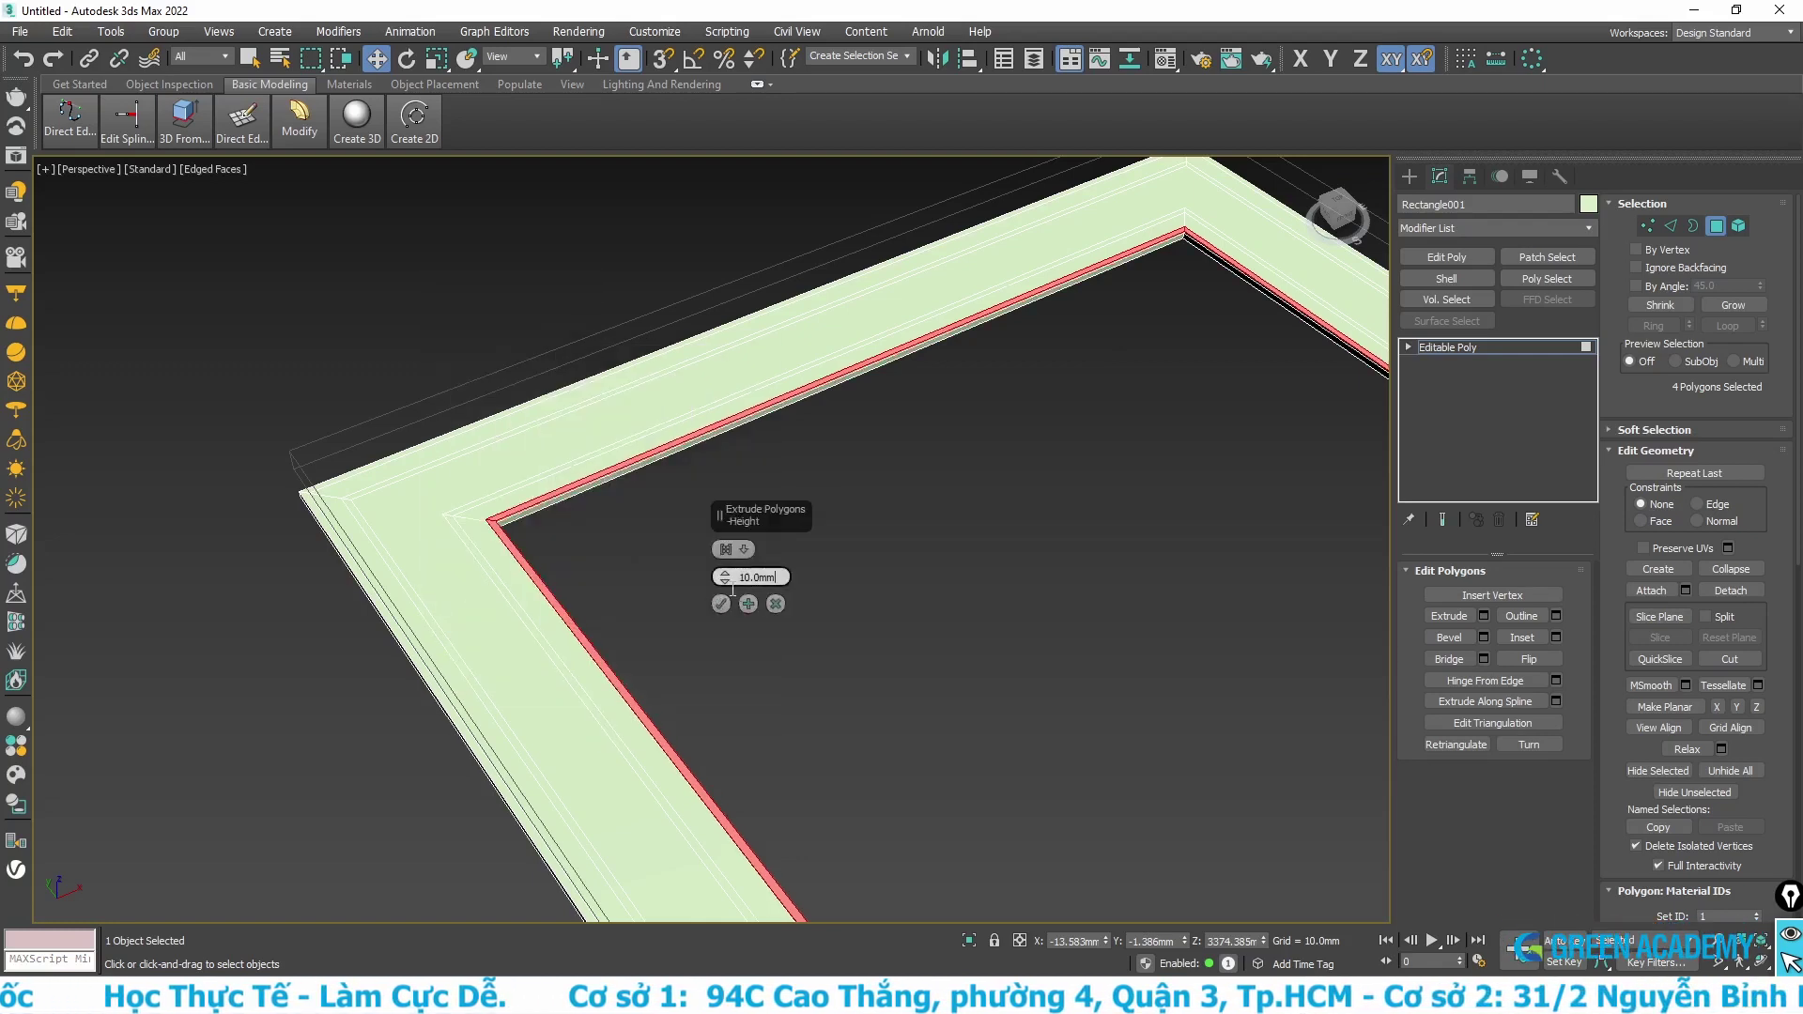
{"action": "double_click", "coordinate": [780, 582]}
{"action": "type", "text": "50"}
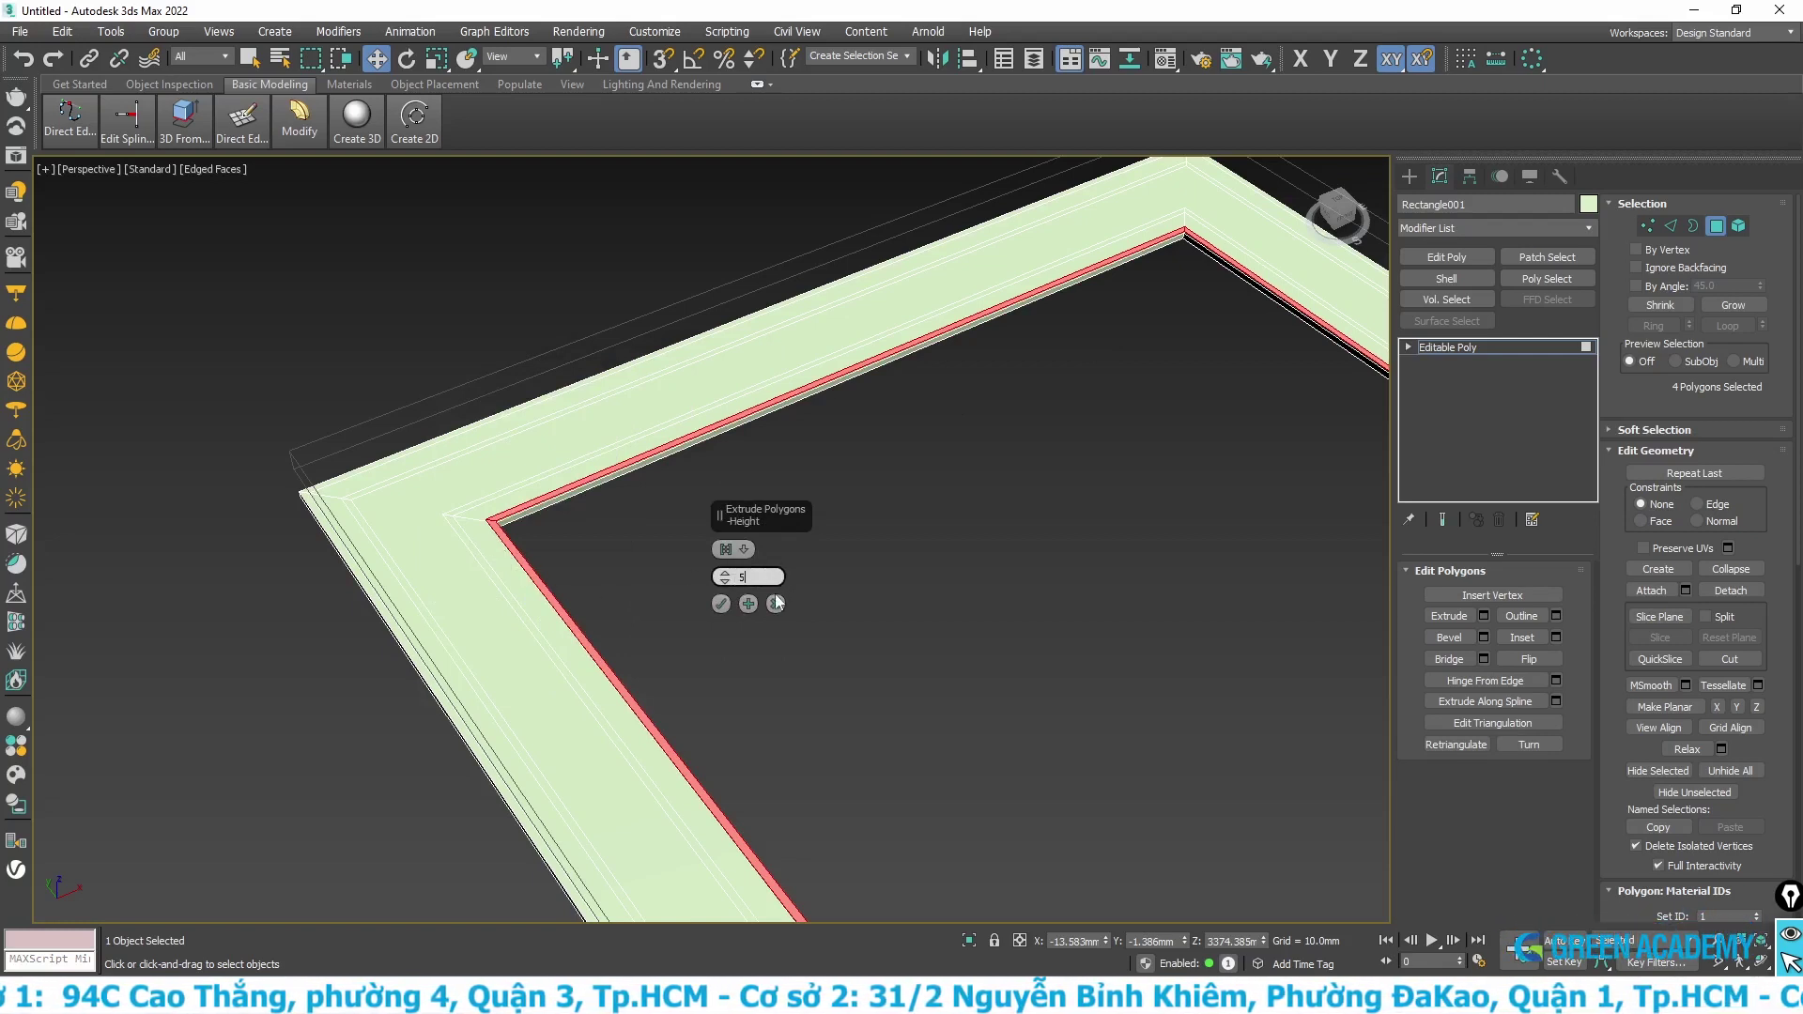
{"action": "left_click", "coordinate": [725, 601]}
{"action": "scroll", "coordinate": [604, 563], "scroll_direction": "up", "scroll_amount": 3}
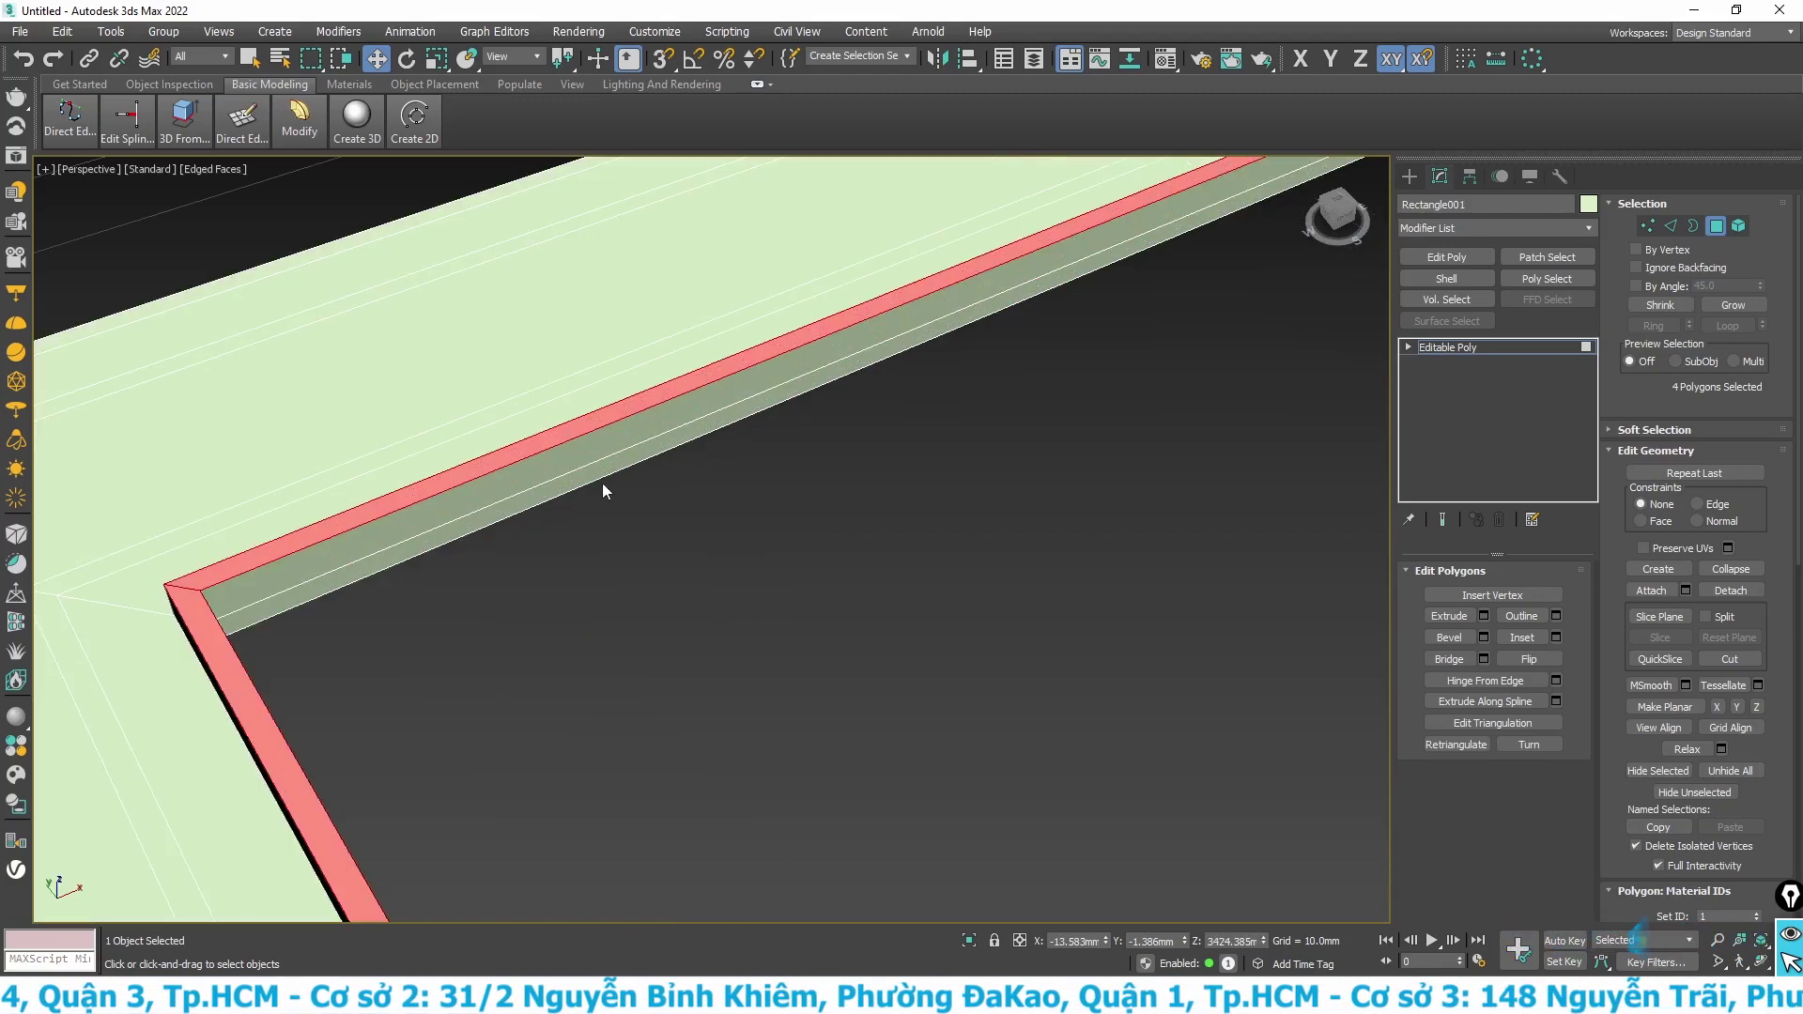
{"action": "scroll", "coordinate": [584, 574], "scroll_direction": "down", "scroll_amount": 2}
- Orbit around the corner and pick its left and top inner faces
{"action": "middle_click_drag", "start_coordinate": [577, 590], "coordinate": [554, 568], "text": "alt"}
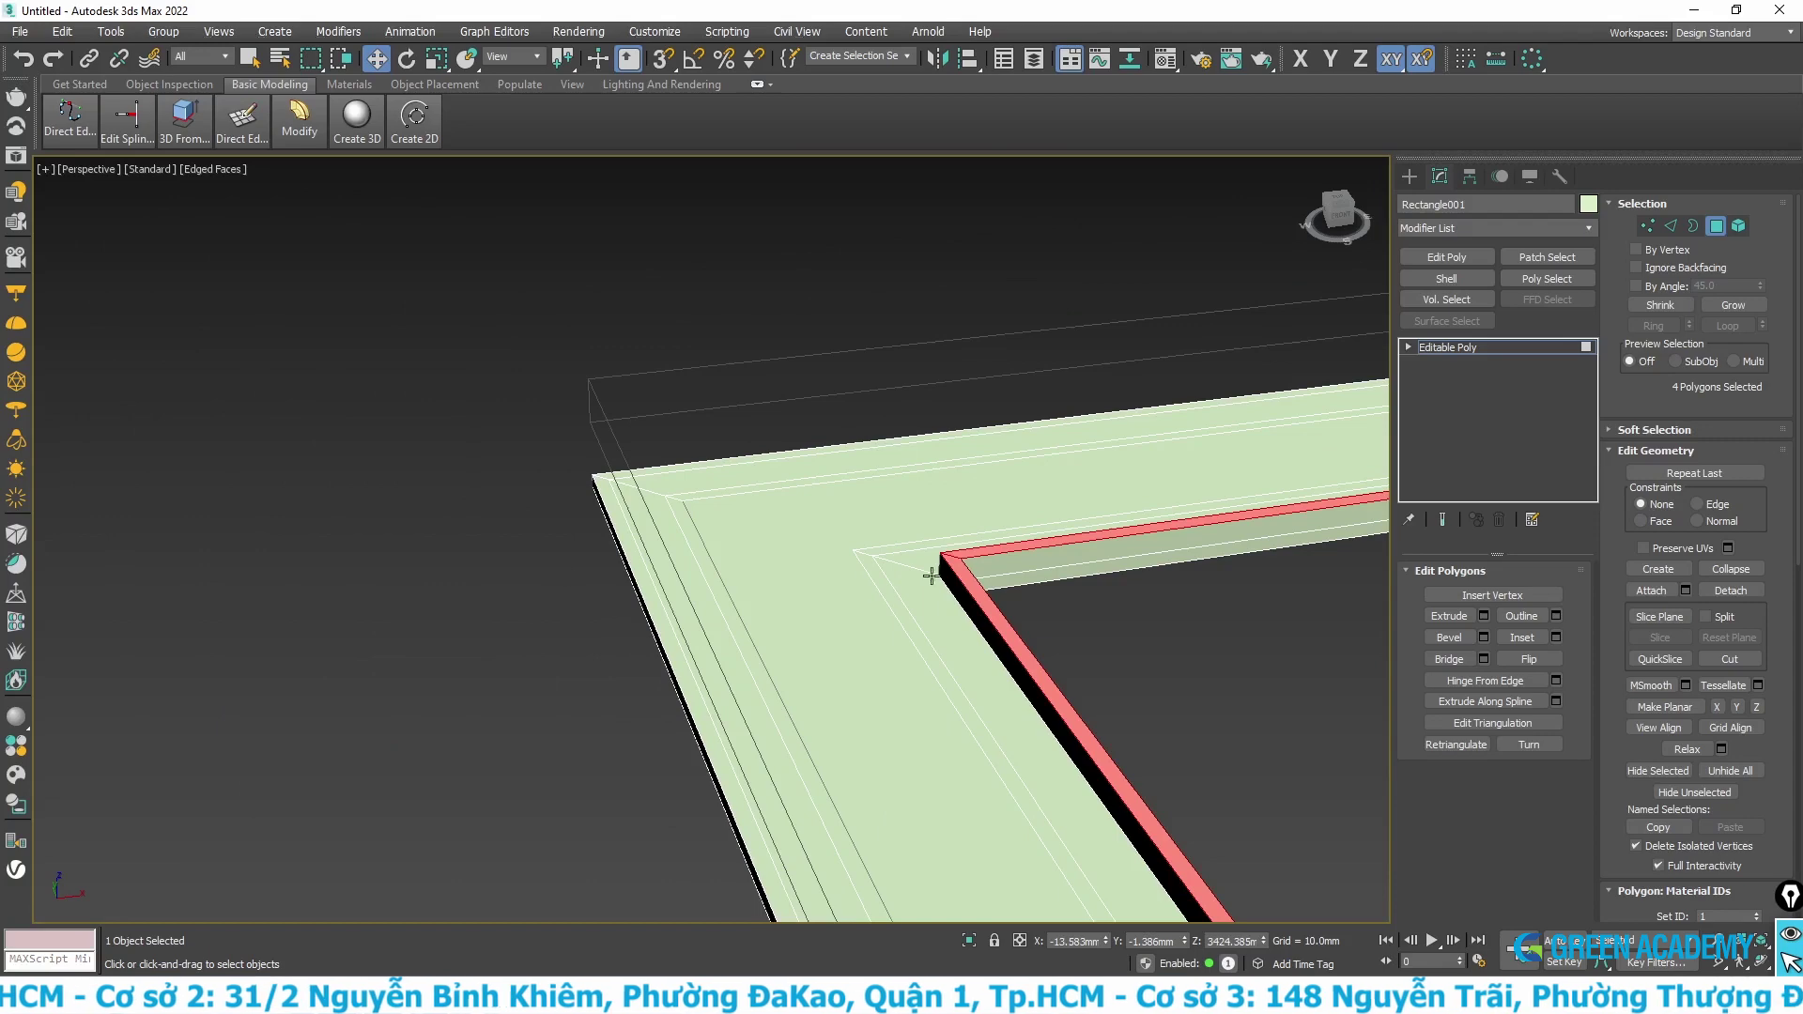
{"action": "middle_click_drag", "start_coordinate": [817, 551], "coordinate": [850, 568], "text": "alt"}
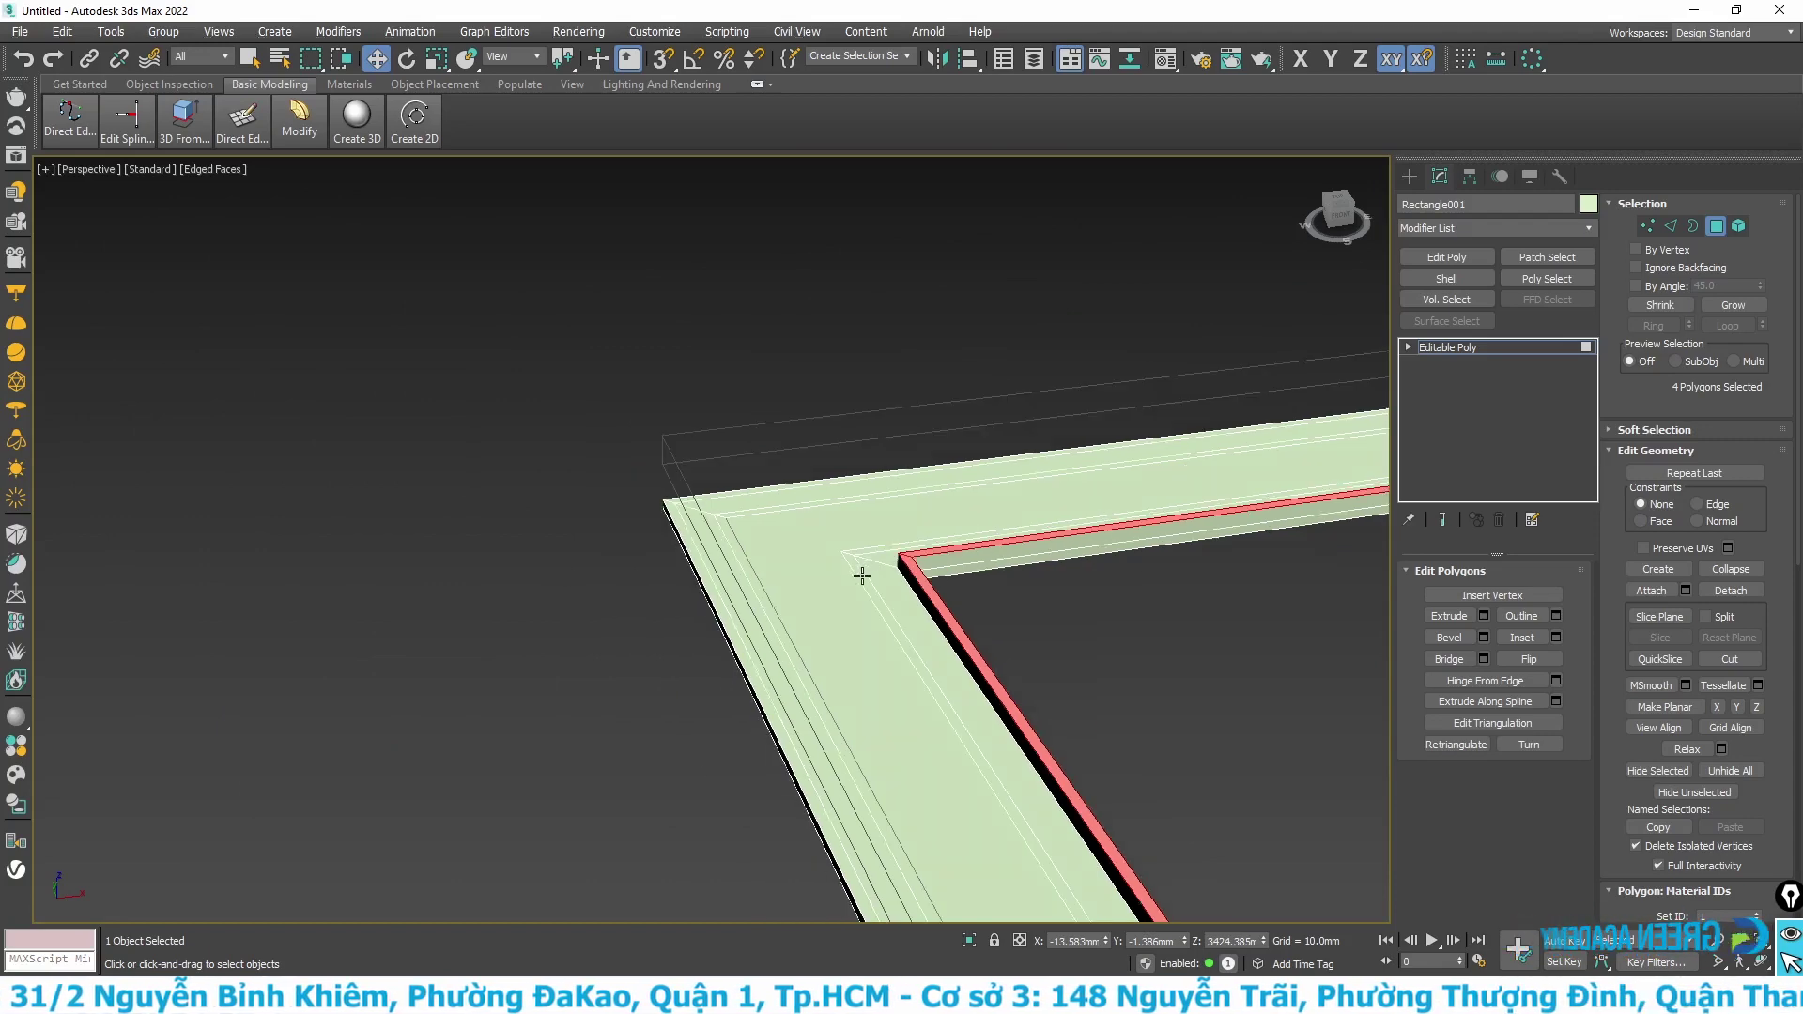
{"action": "left_click", "coordinate": [862, 569]}
{"action": "scroll", "coordinate": [866, 537], "scroll_direction": "up", "scroll_amount": 2}
{"action": "left_click", "coordinate": [867, 535], "text": "ctrl"}
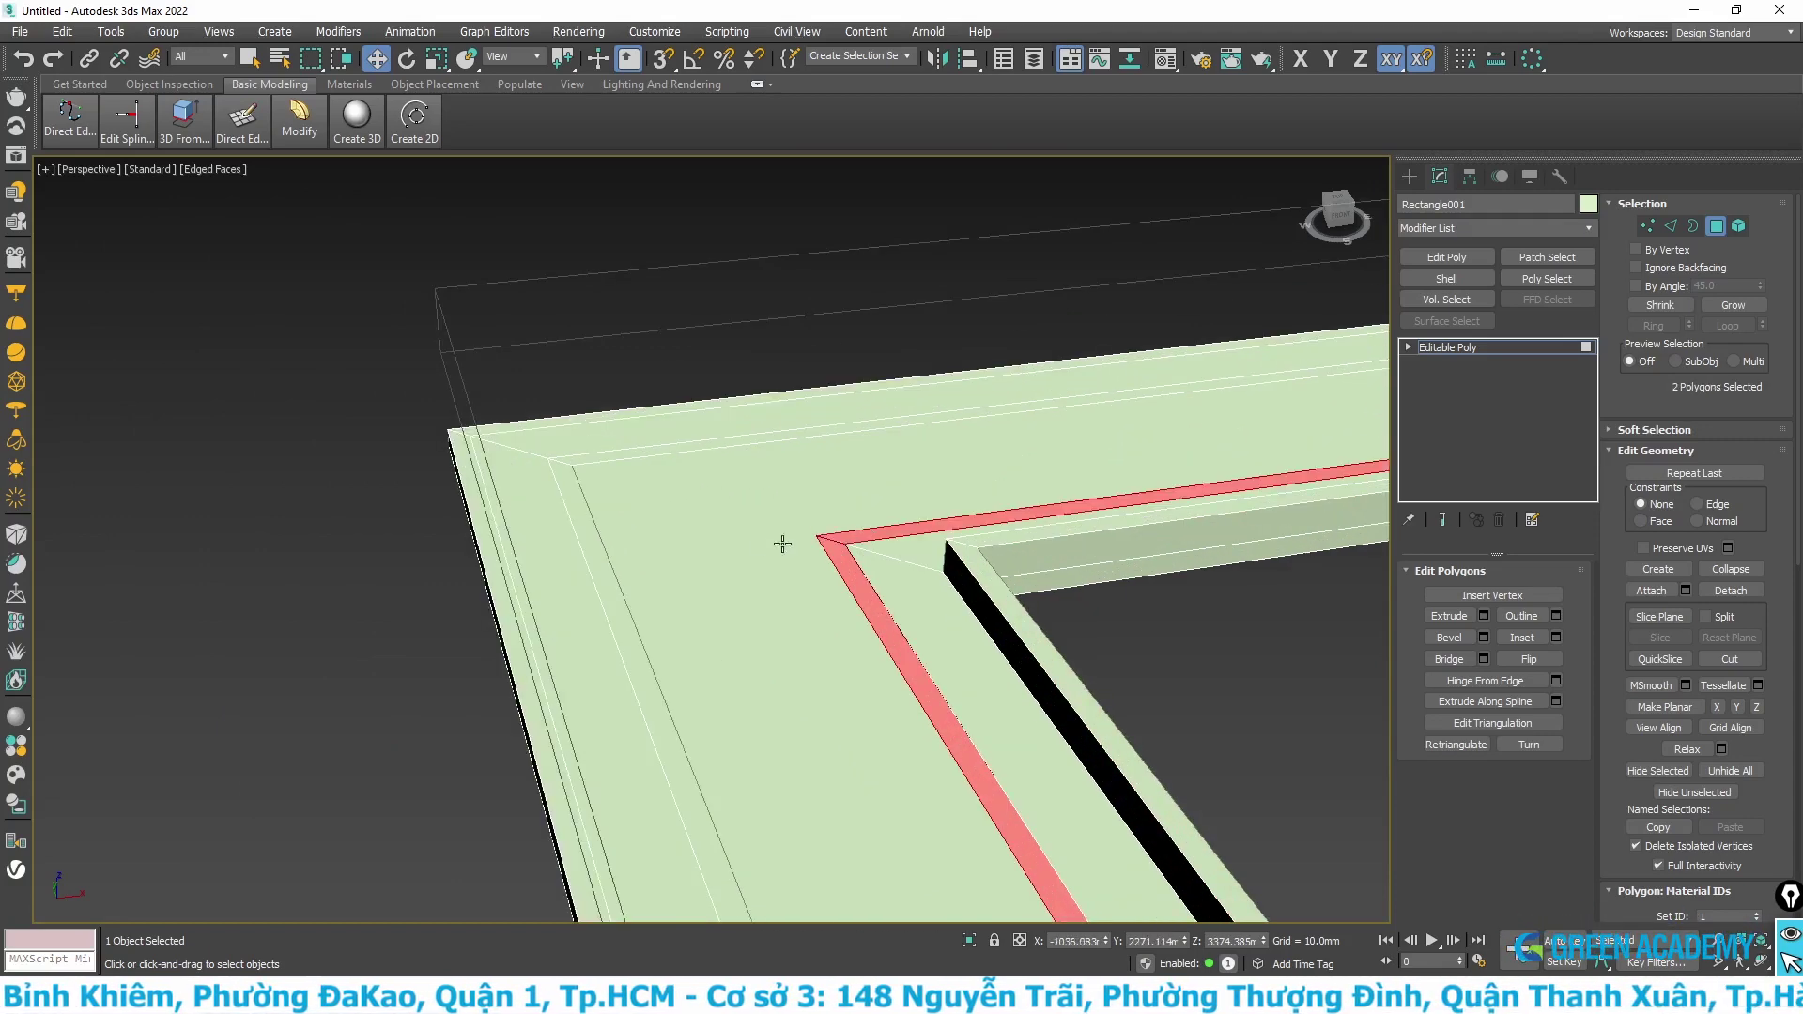
{"action": "scroll", "coordinate": [785, 539], "scroll_direction": "down", "scroll_amount": 3}
{"action": "scroll", "coordinate": [996, 742], "scroll_direction": "down", "scroll_amount": 2}
{"action": "middle_click_drag", "start_coordinate": [995, 742], "coordinate": [833, 599]}
{"action": "scroll", "coordinate": [938, 692], "scroll_direction": "up", "scroll_amount": 2}
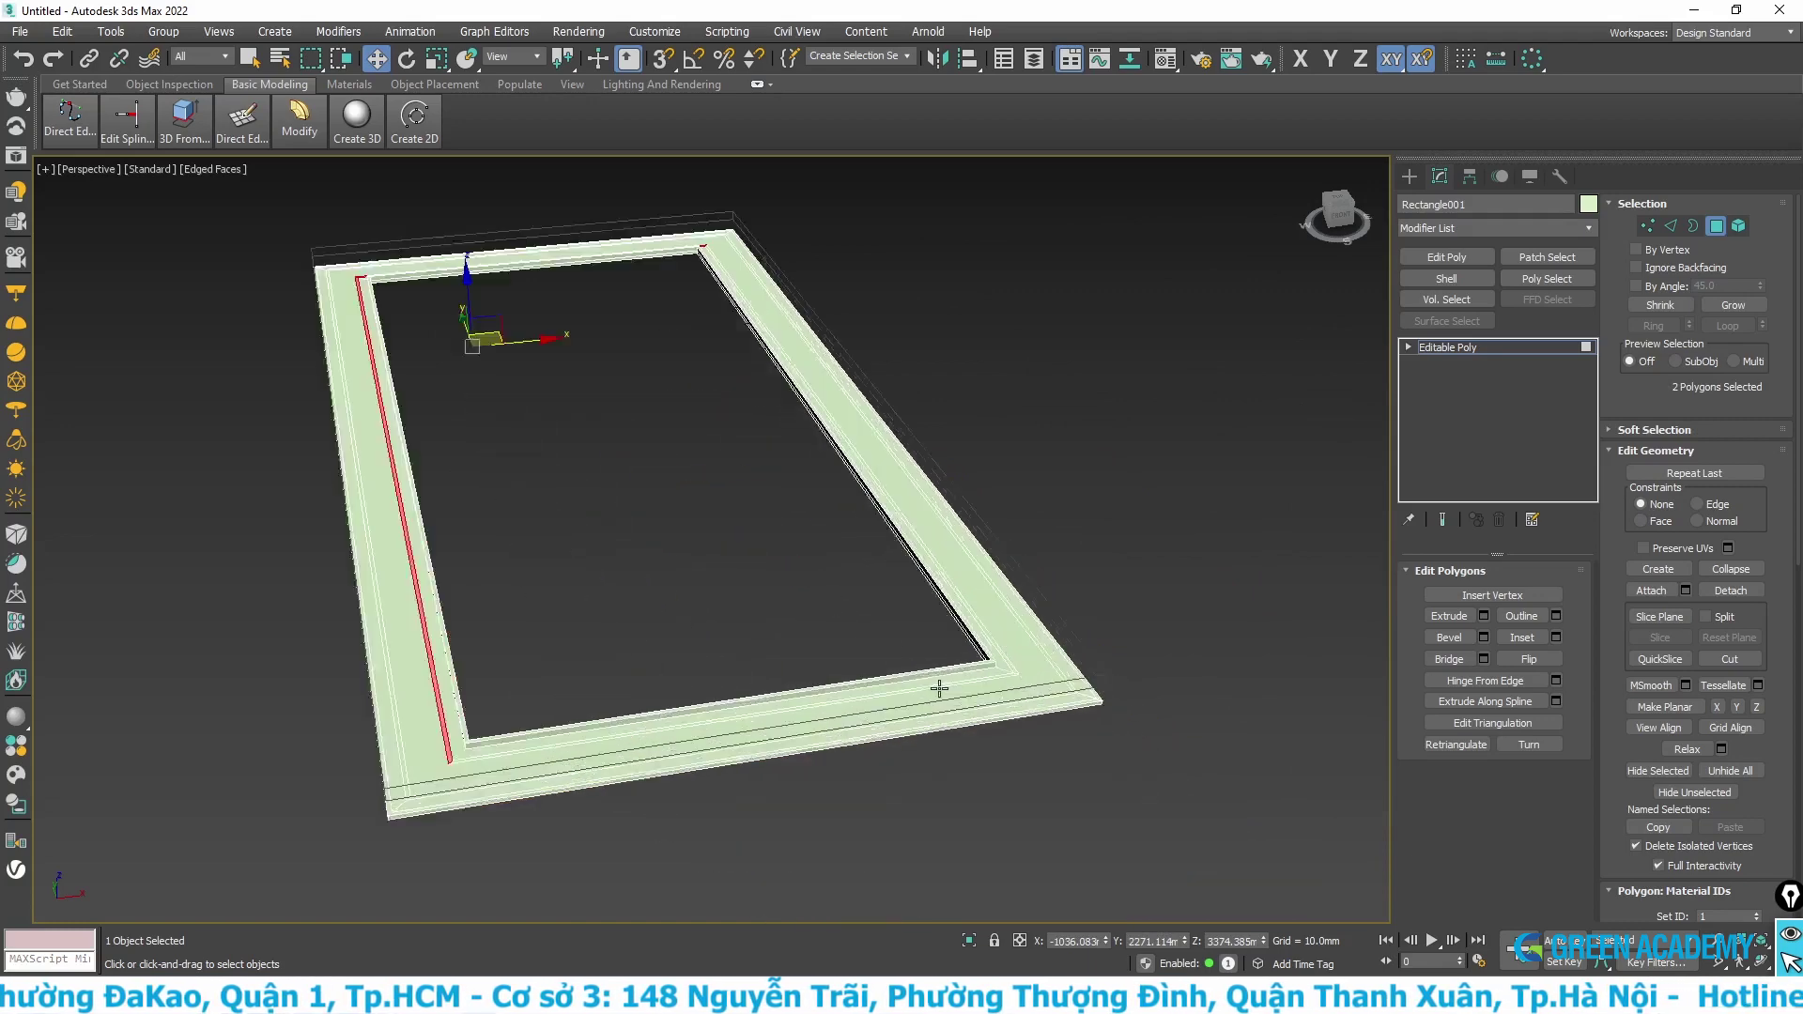
{"action": "scroll", "coordinate": [950, 686], "scroll_direction": "up", "scroll_amount": 3}
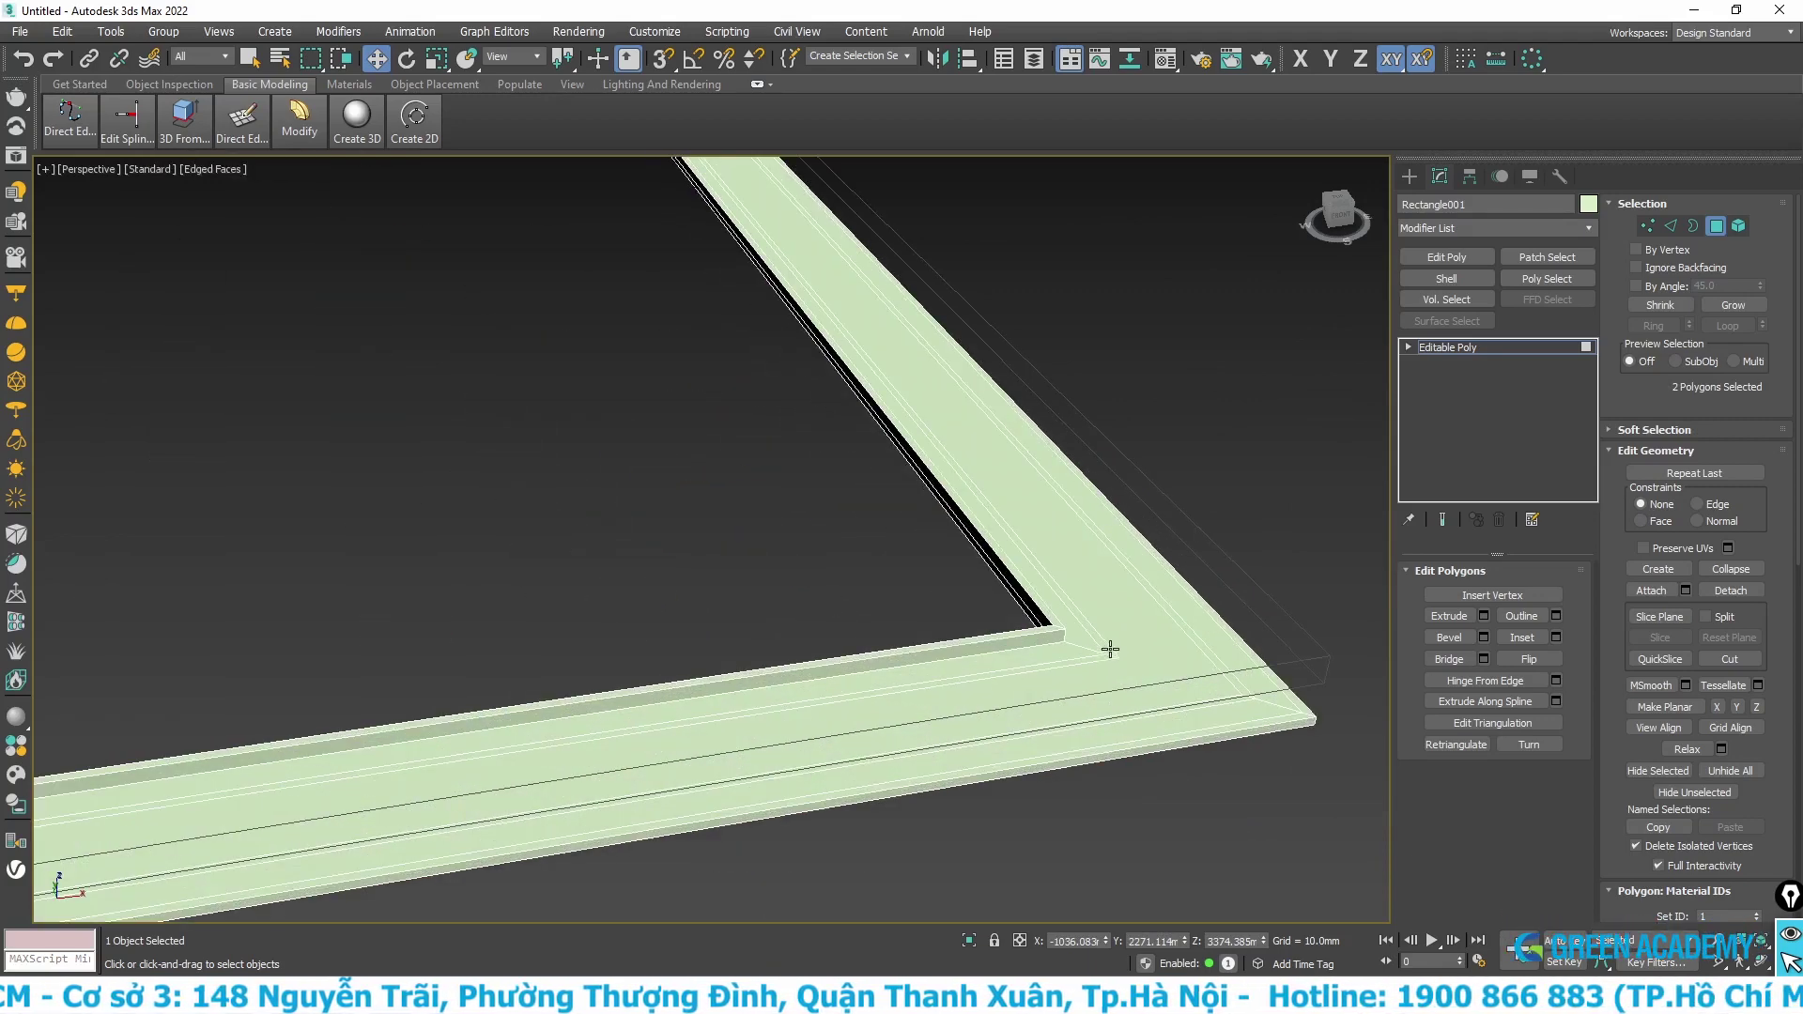
- Add the thin edge strip and the bottom inner strip to the face selection
{"action": "scroll", "coordinate": [1104, 649], "scroll_direction": "up", "scroll_amount": 1}
{"action": "left_click", "coordinate": [1117, 657], "text": "ctrl"}
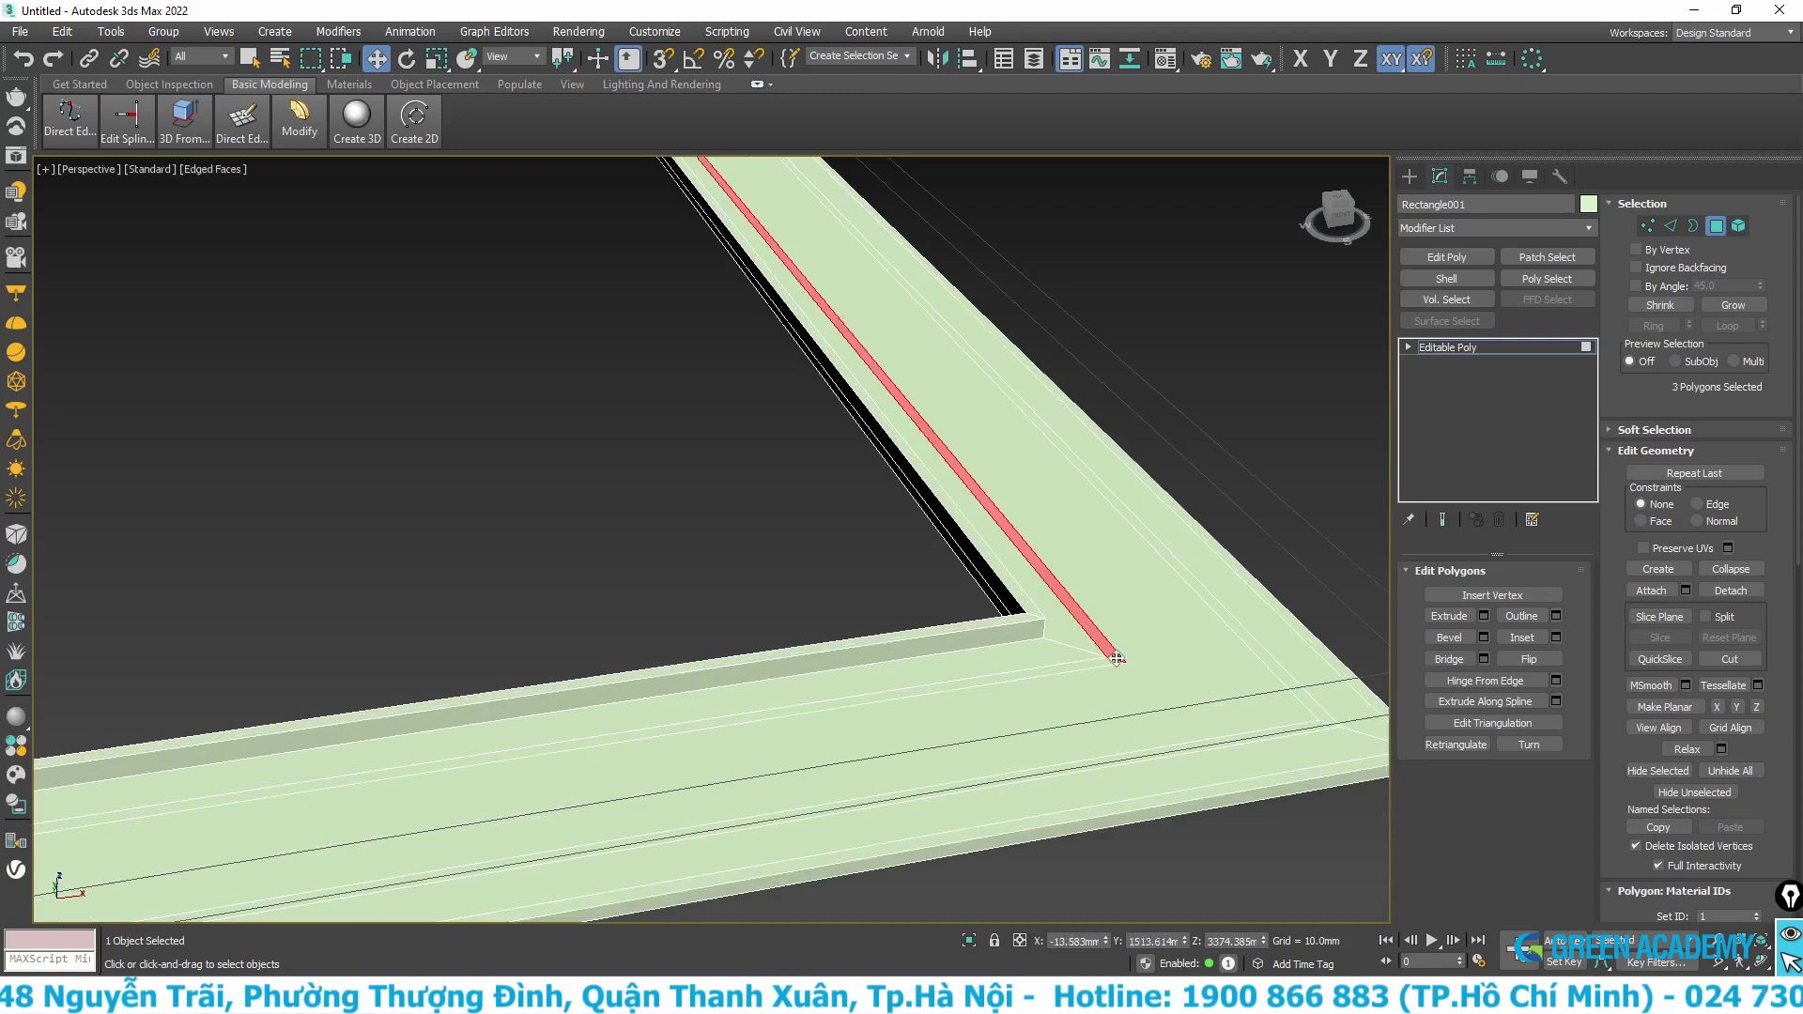
{"action": "left_click", "coordinate": [1082, 666], "text": "ctrl"}
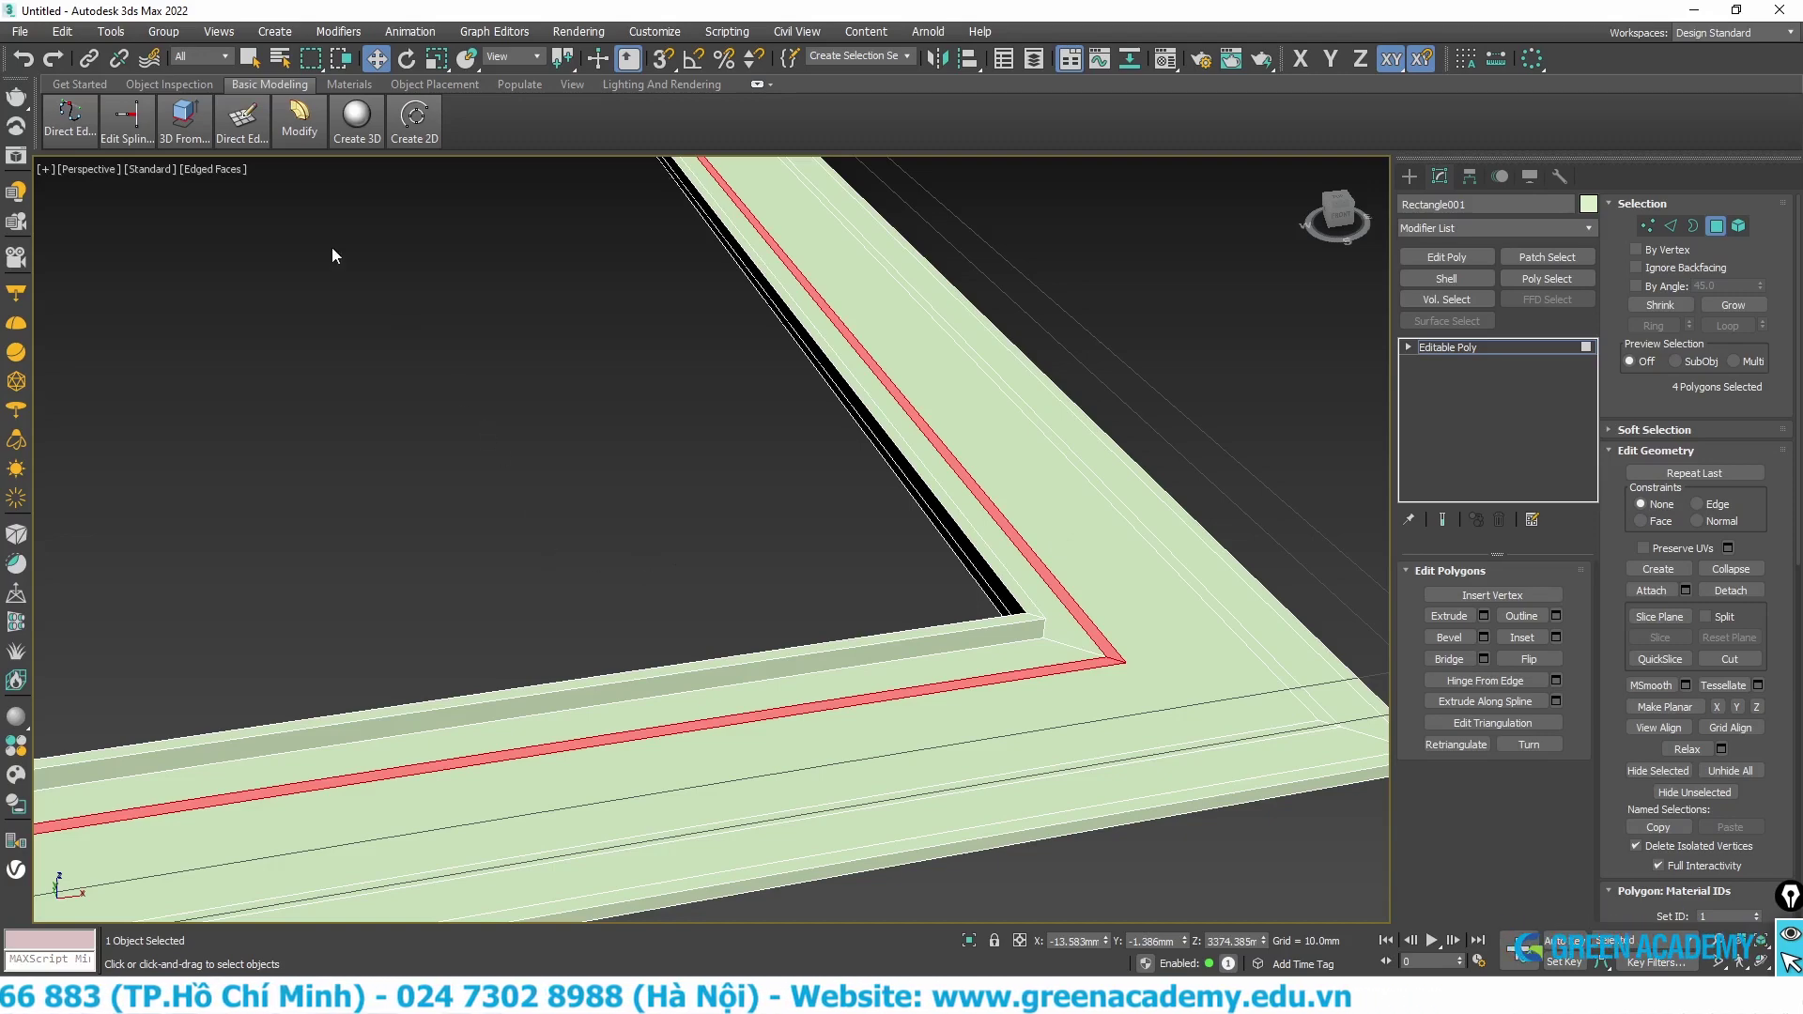
{"action": "scroll", "coordinate": [770, 622], "scroll_direction": "down", "scroll_amount": 5}
{"action": "scroll", "coordinate": [770, 622], "scroll_direction": "down", "scroll_amount": 4}
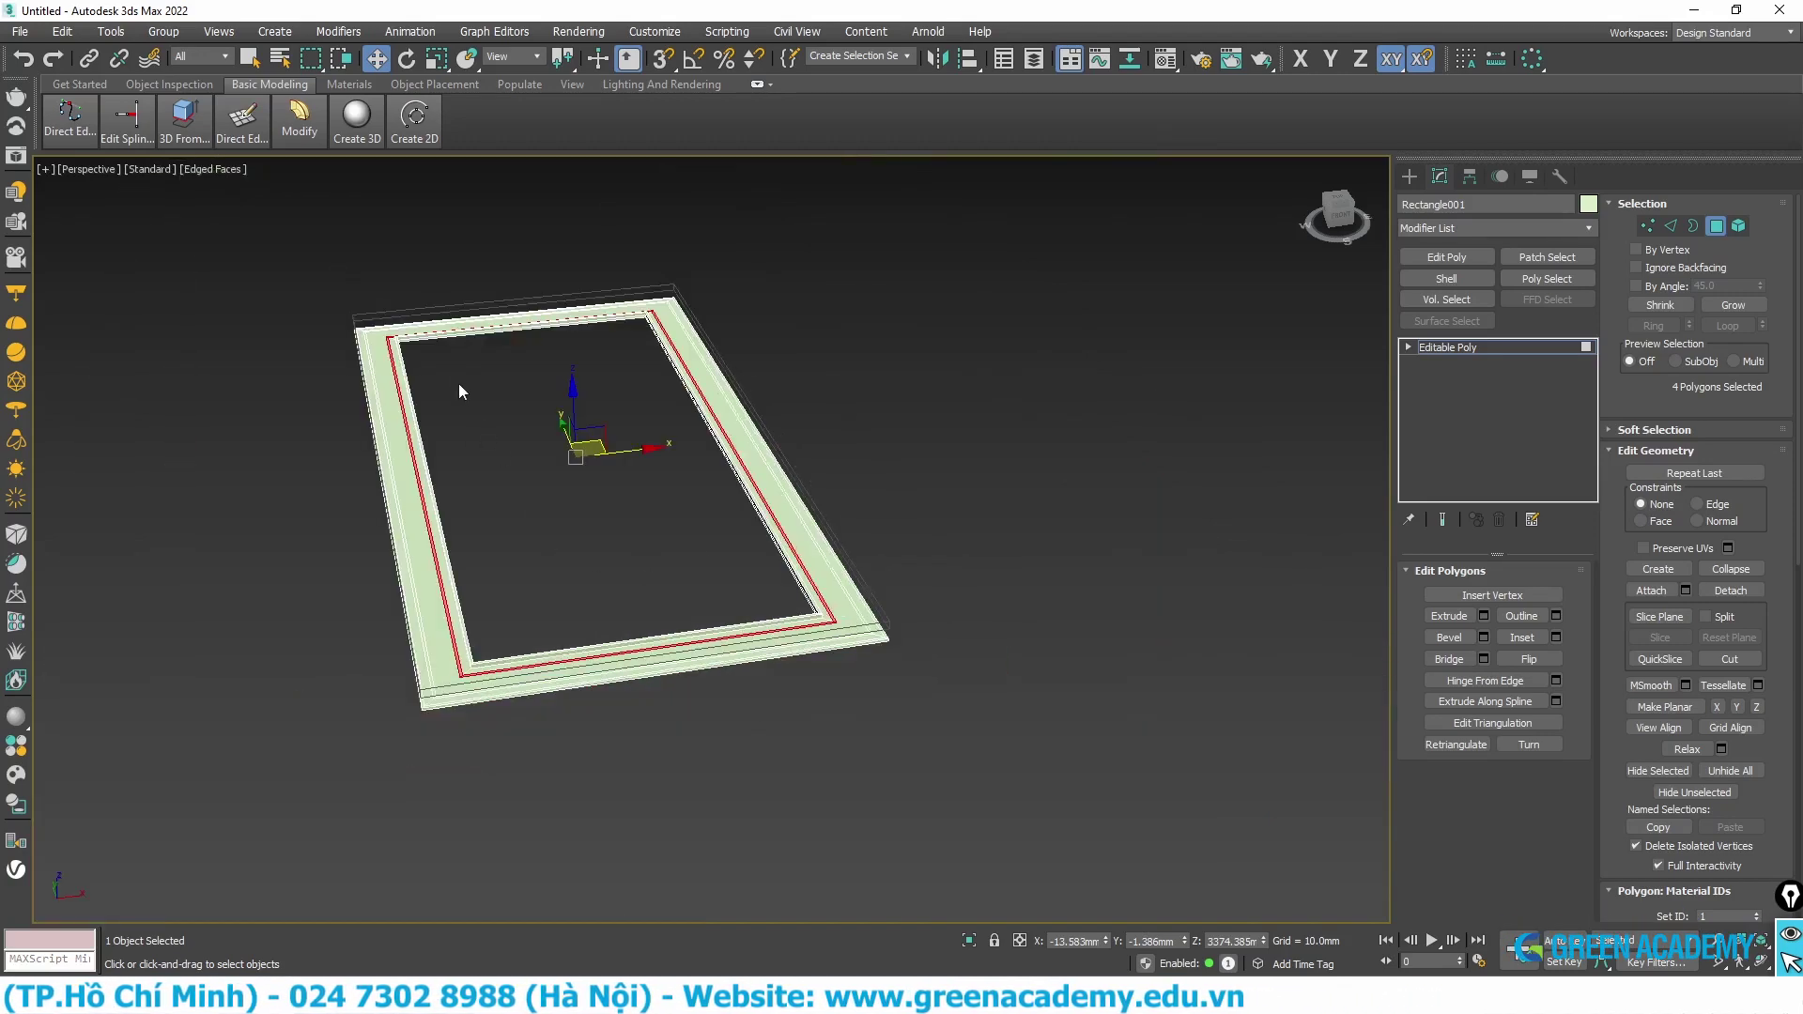
{"action": "scroll", "coordinate": [828, 625], "scroll_direction": "up", "scroll_amount": 5}
- Extrude the selected inset strips upward by 150 mm
{"action": "right_click", "coordinate": [835, 588]}
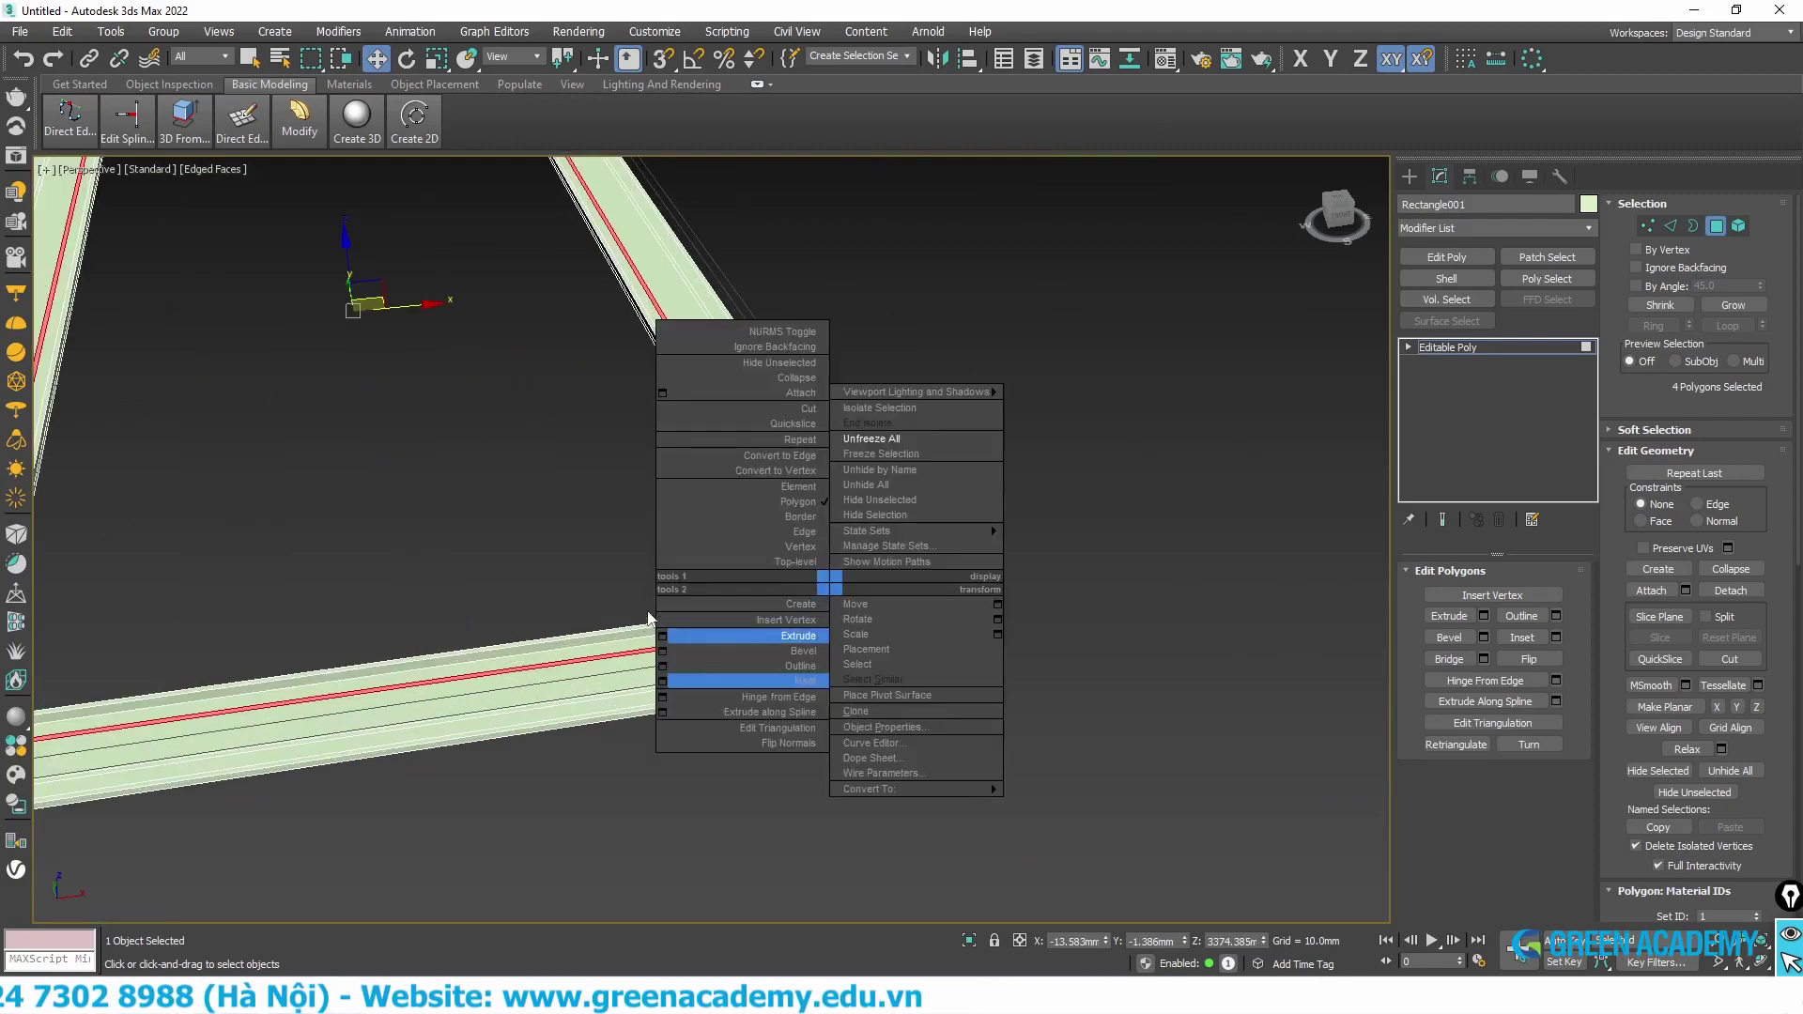
{"action": "left_click", "coordinate": [671, 635]}
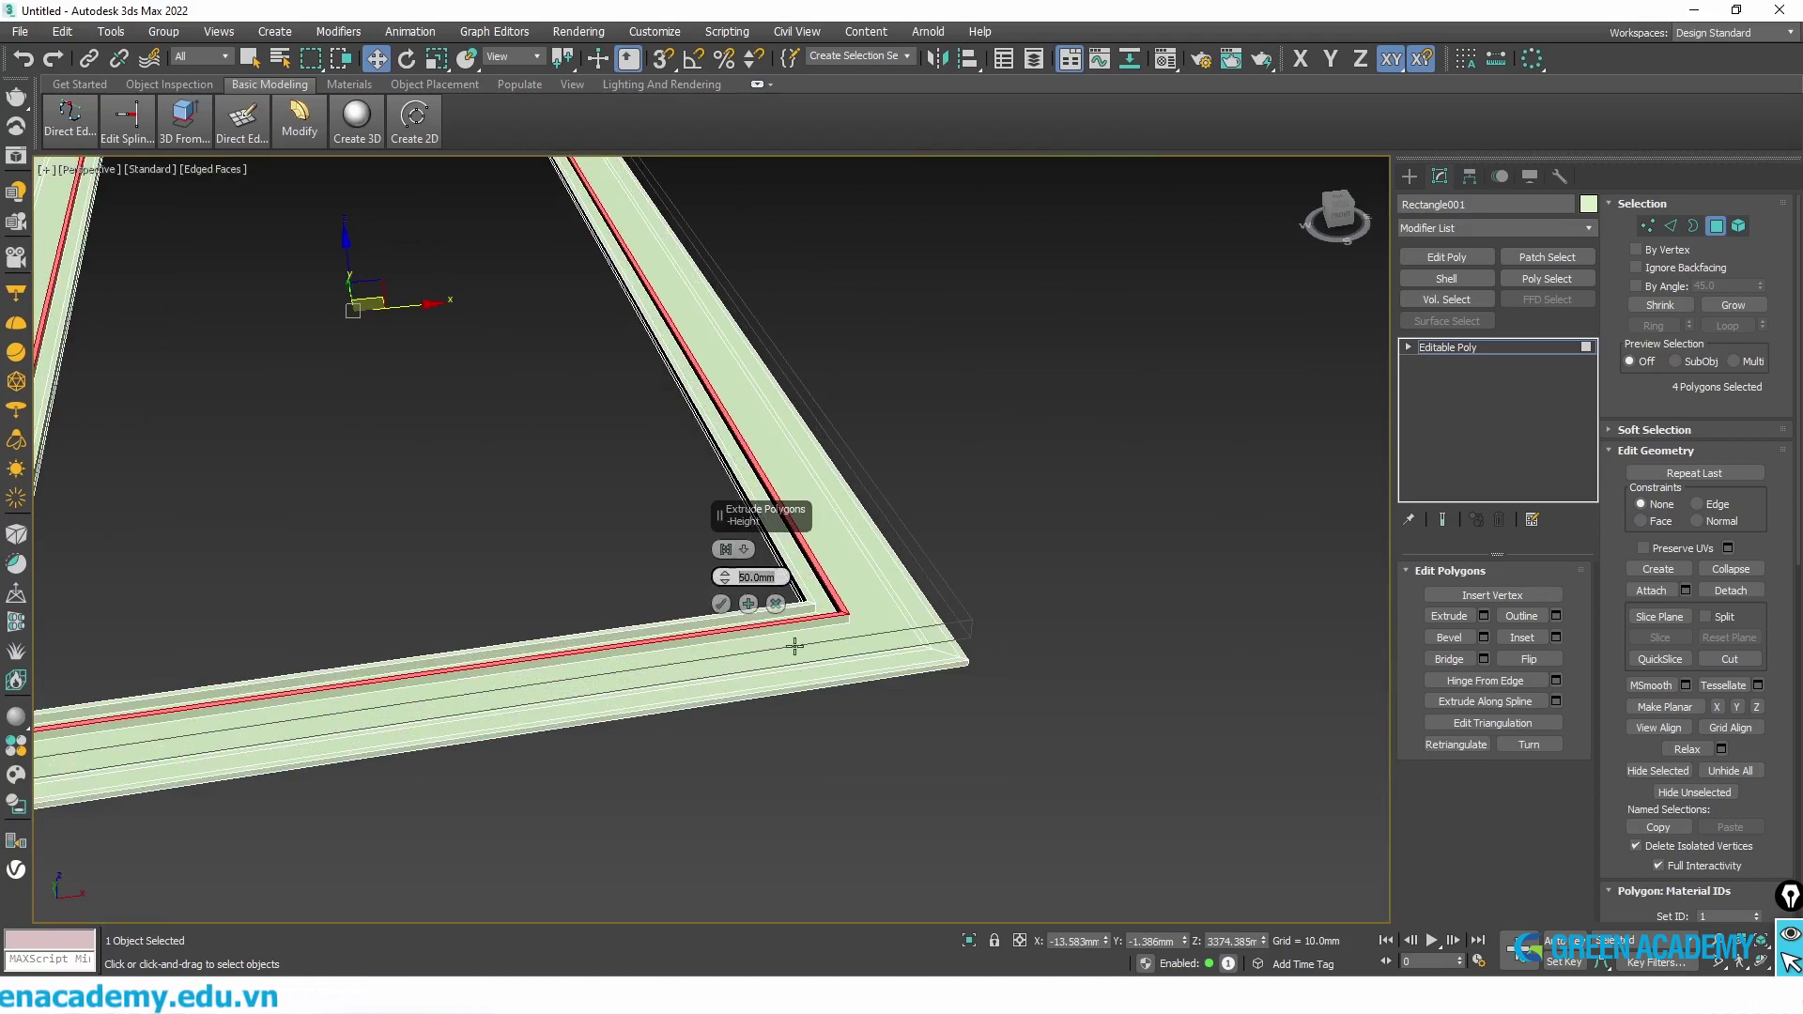
{"action": "type", "text": "150"}
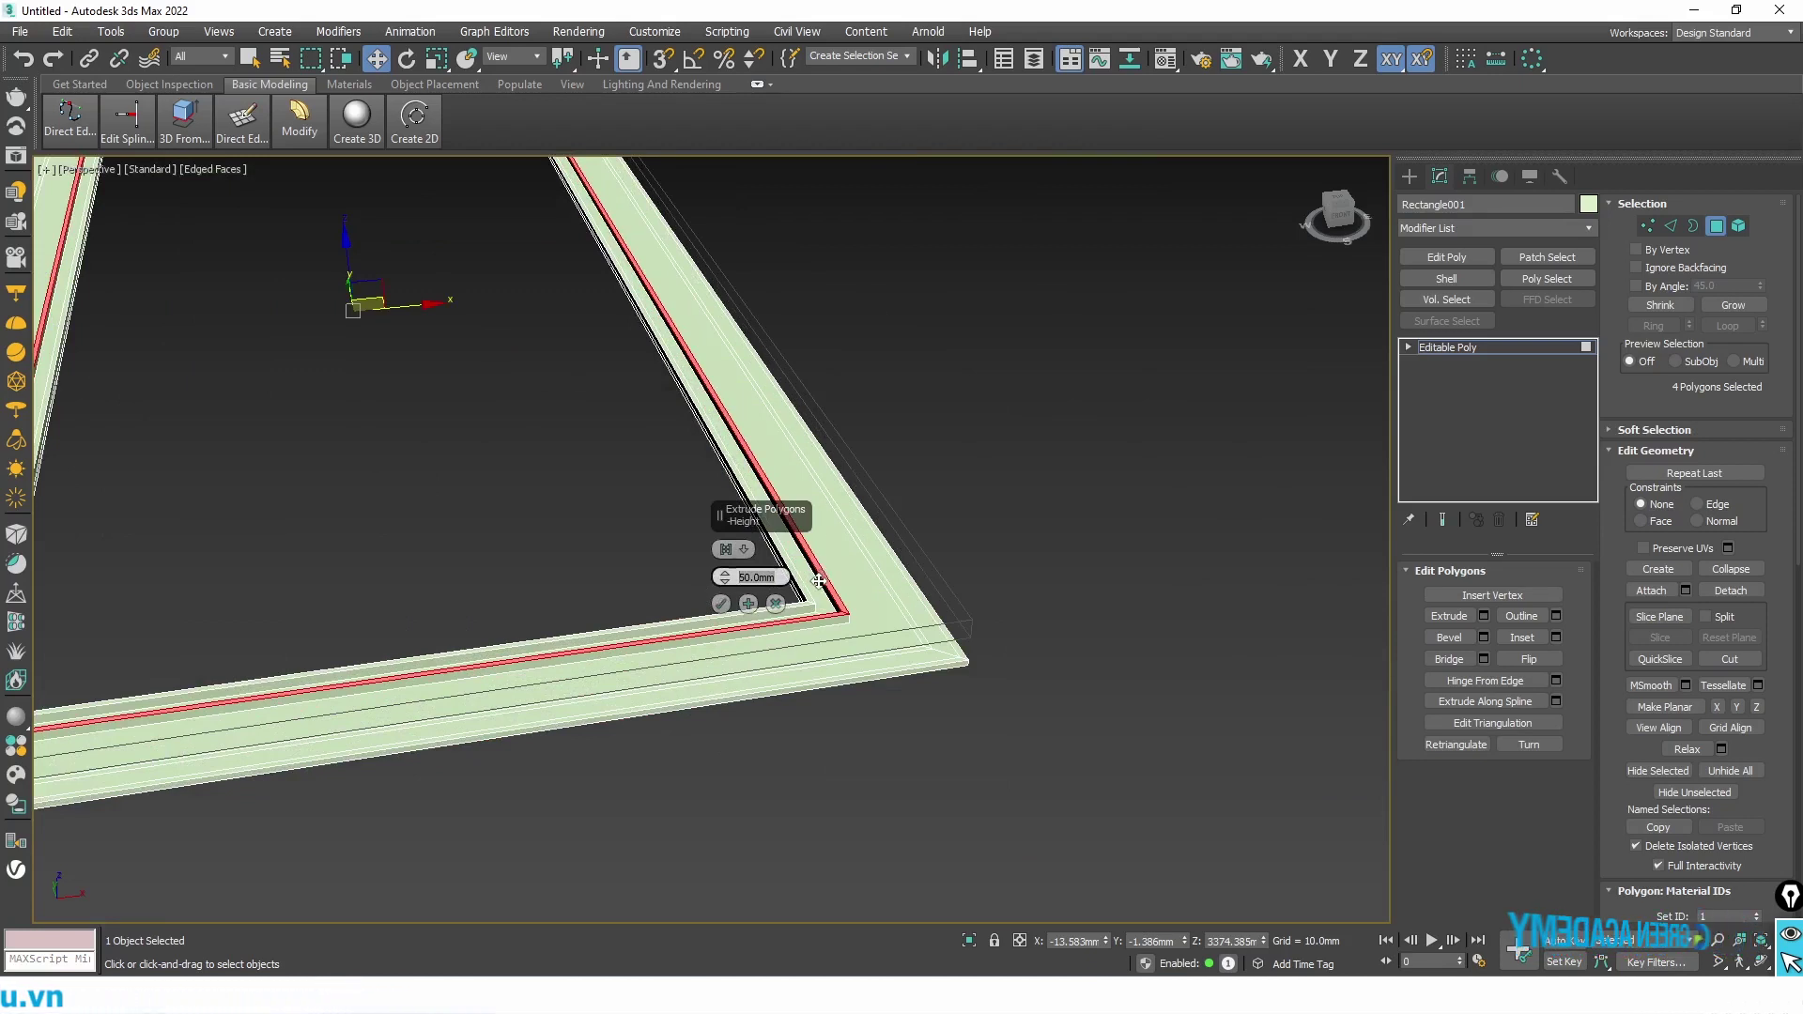
{"action": "left_click", "coordinate": [720, 603]}
{"action": "scroll", "coordinate": [751, 483], "scroll_direction": "up", "scroll_amount": 2}
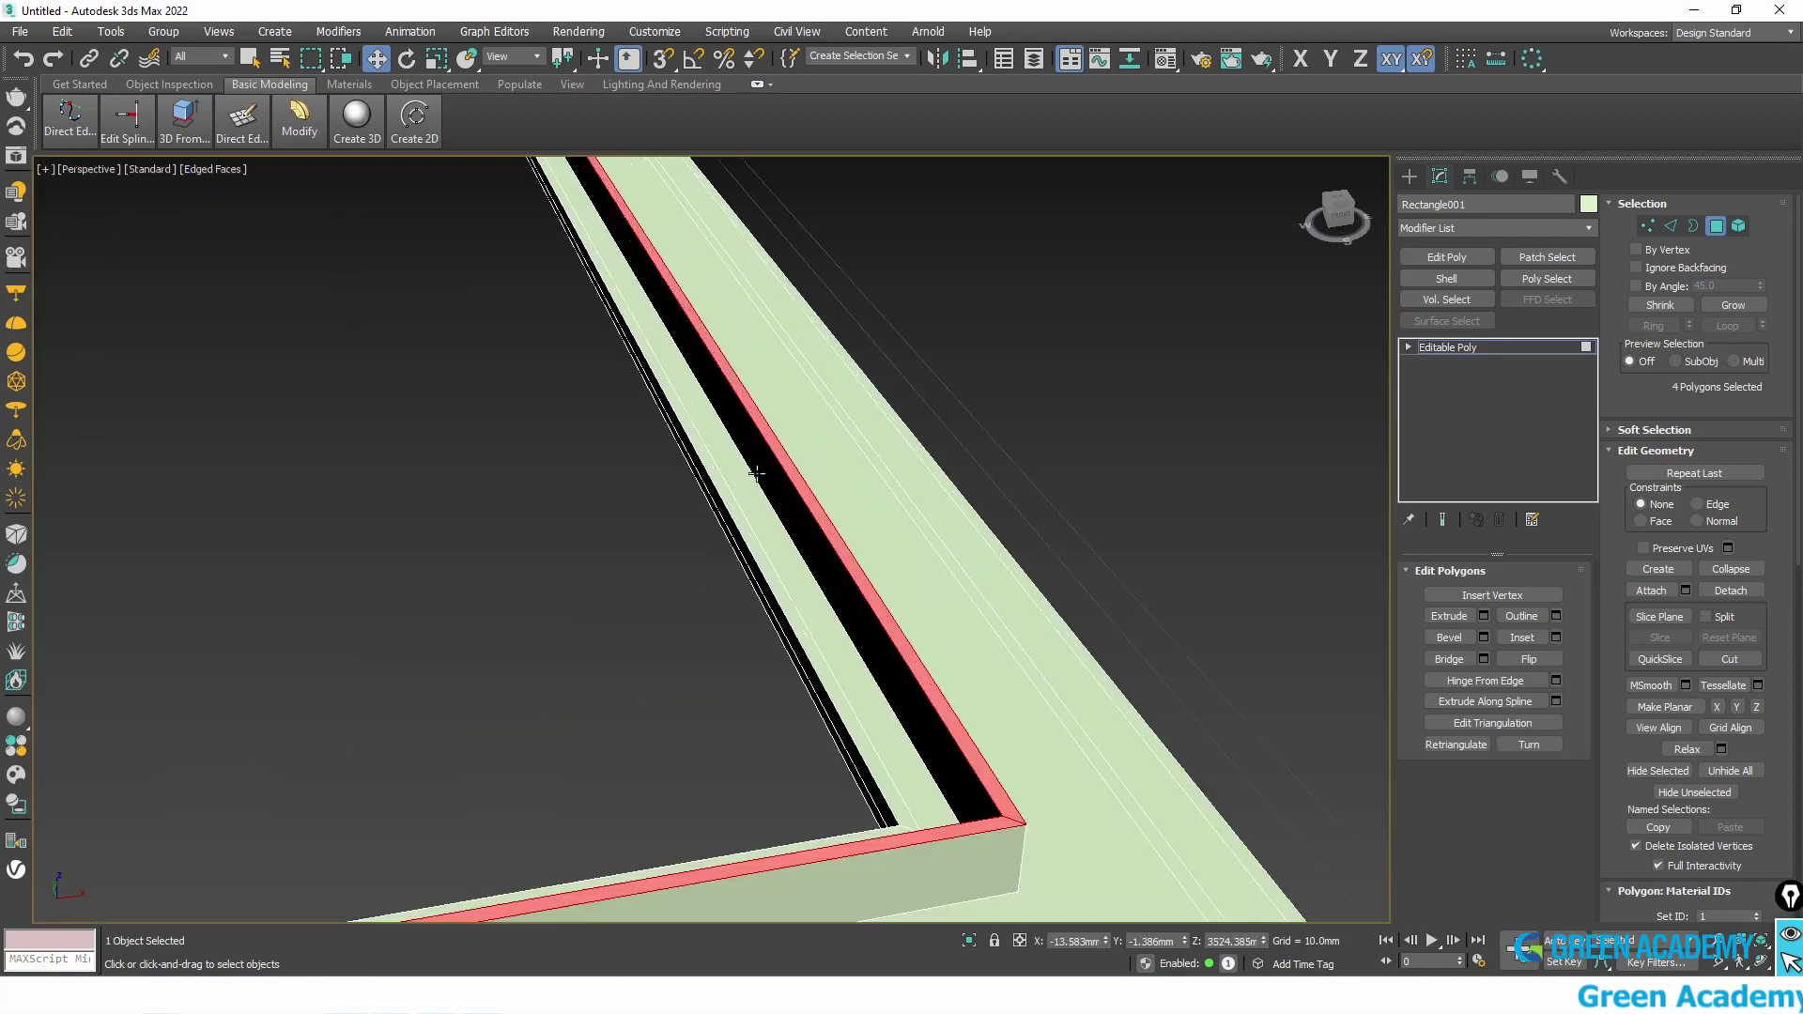
{"action": "scroll", "coordinate": [758, 496], "scroll_direction": "up", "scroll_amount": 2}
{"action": "scroll", "coordinate": [646, 591], "scroll_direction": "down", "scroll_amount": 3}
- Orbit to inspect the stepped frame, then exit polygon mode and deselect it
{"action": "middle_click_drag", "start_coordinate": [714, 593], "coordinate": [748, 612], "text": "alt"}
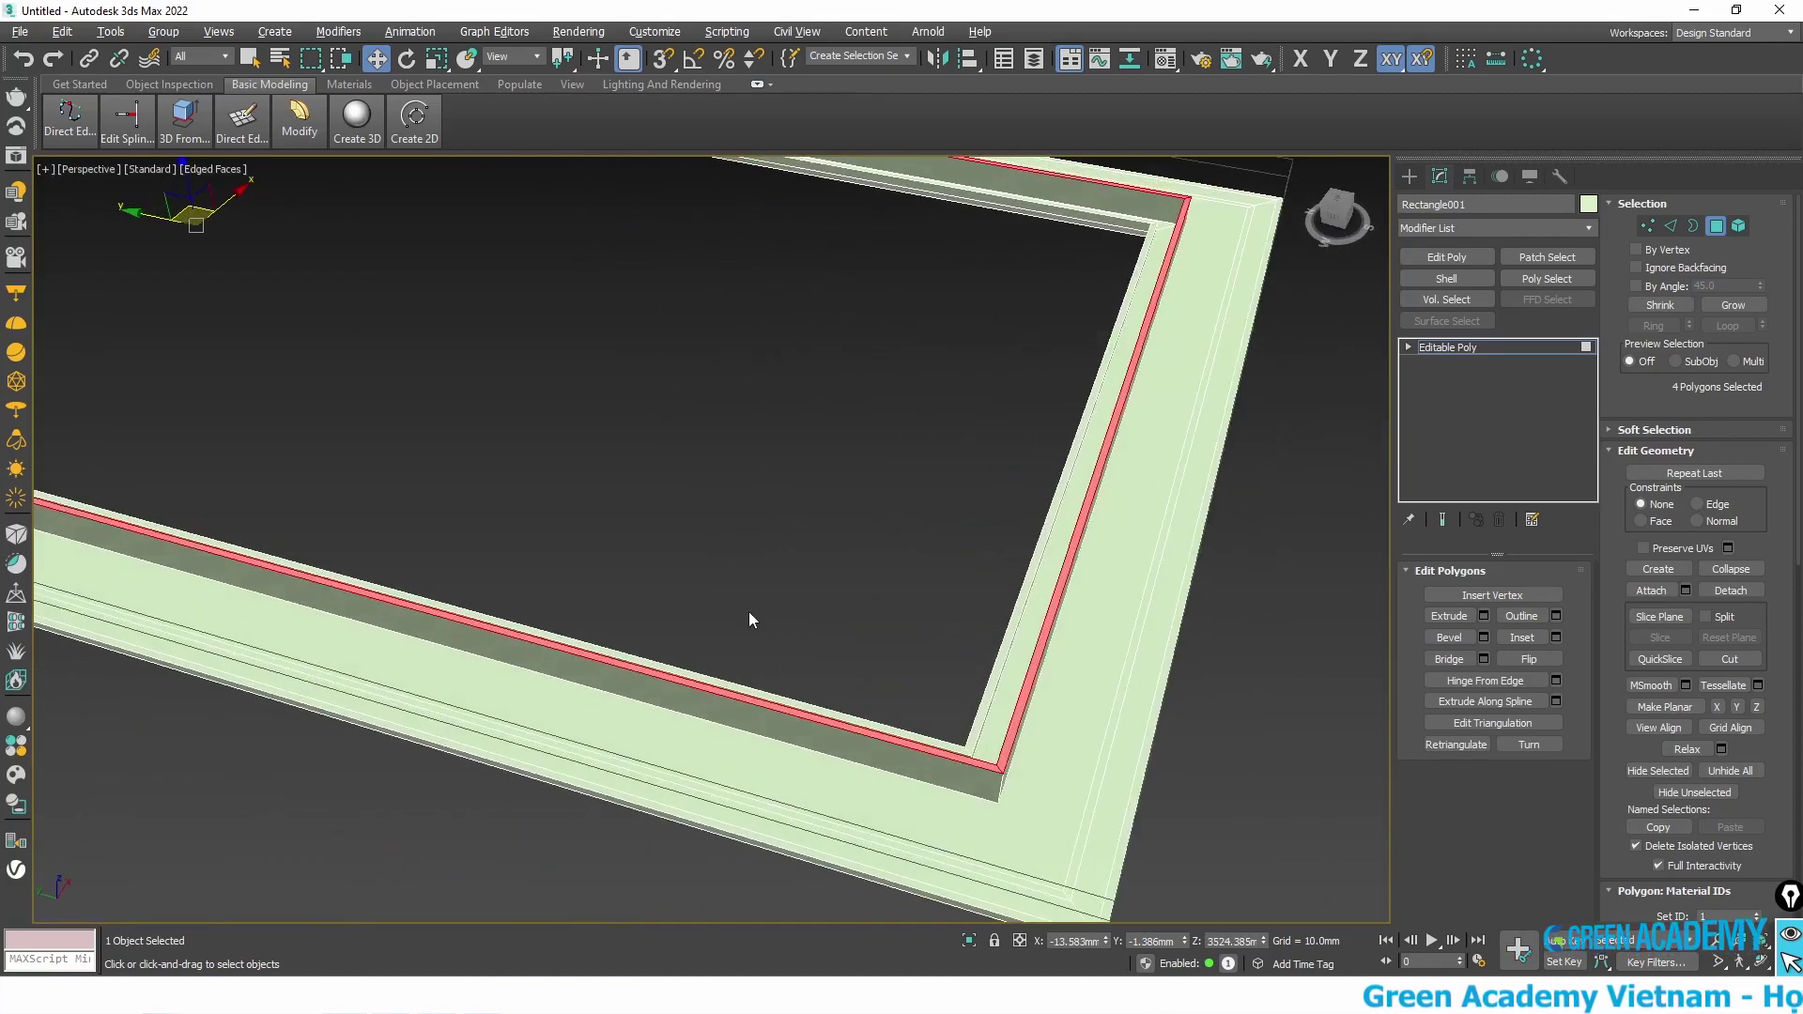
{"action": "scroll", "coordinate": [945, 372], "scroll_direction": "up", "scroll_amount": 3}
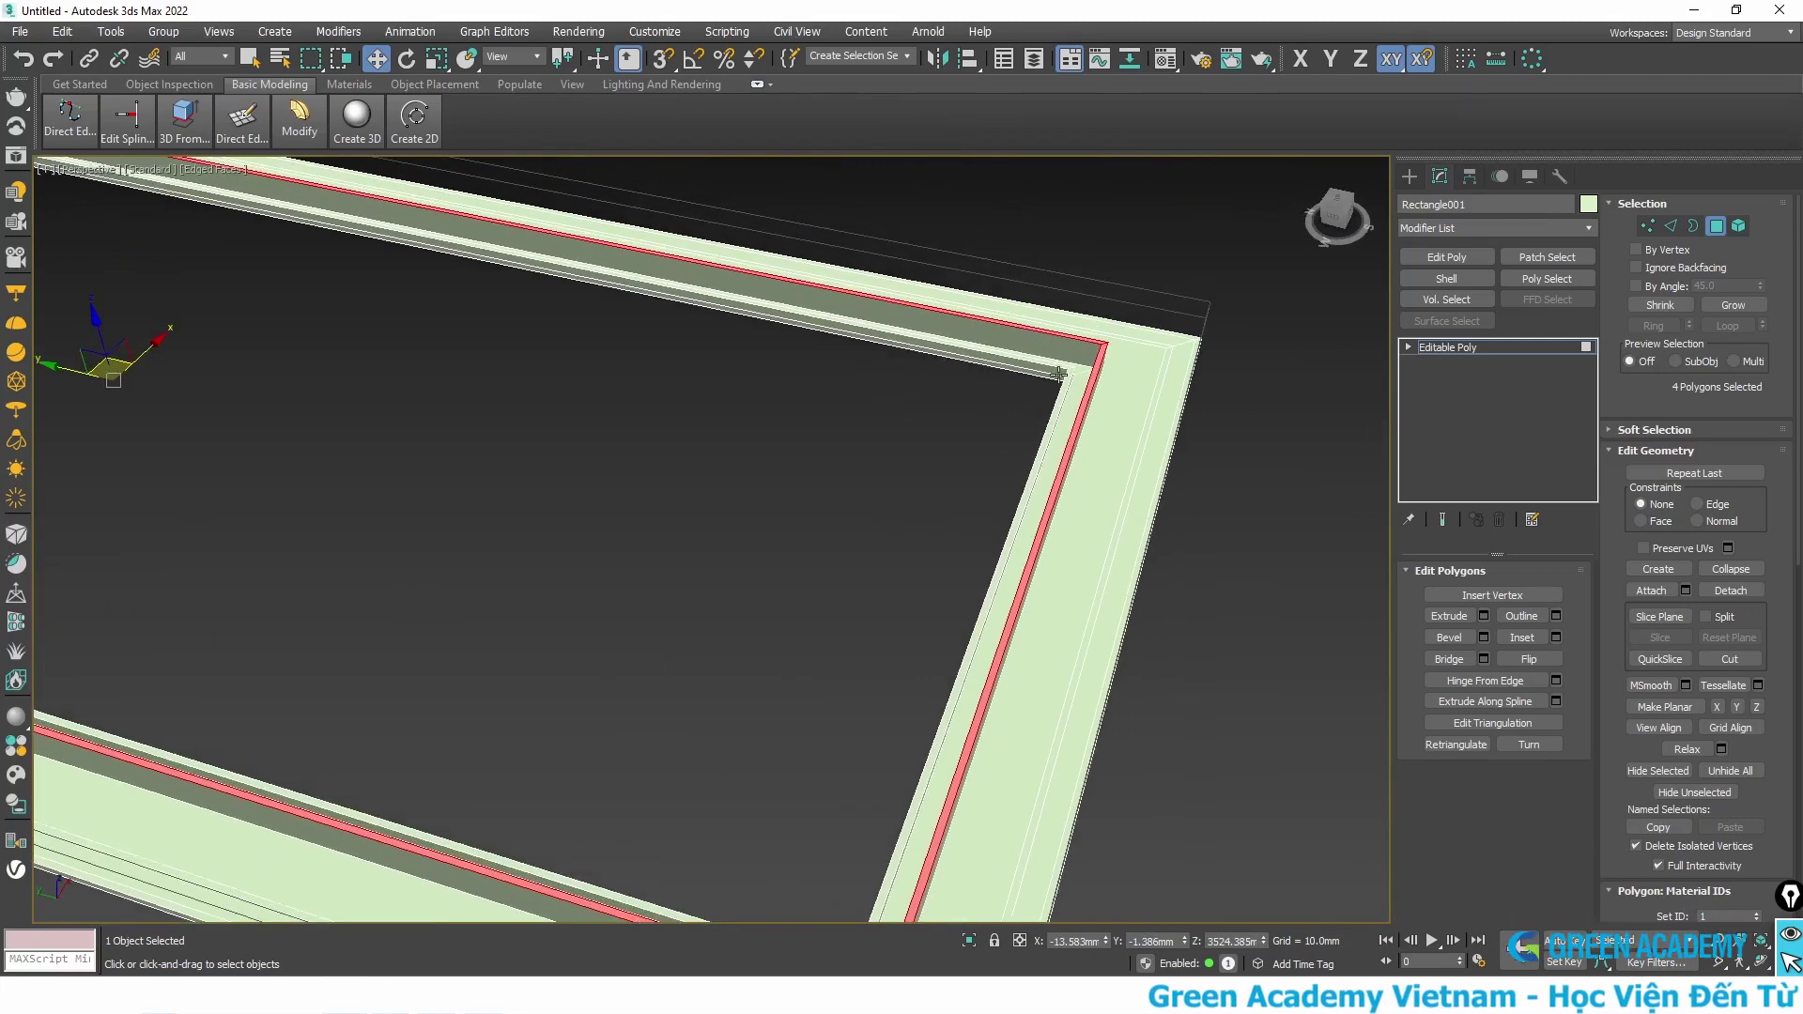
{"action": "scroll", "coordinate": [787, 410], "scroll_direction": "down", "scroll_amount": 4}
{"action": "middle_click_drag", "start_coordinate": [422, 402], "coordinate": [515, 541], "text": "alt"}
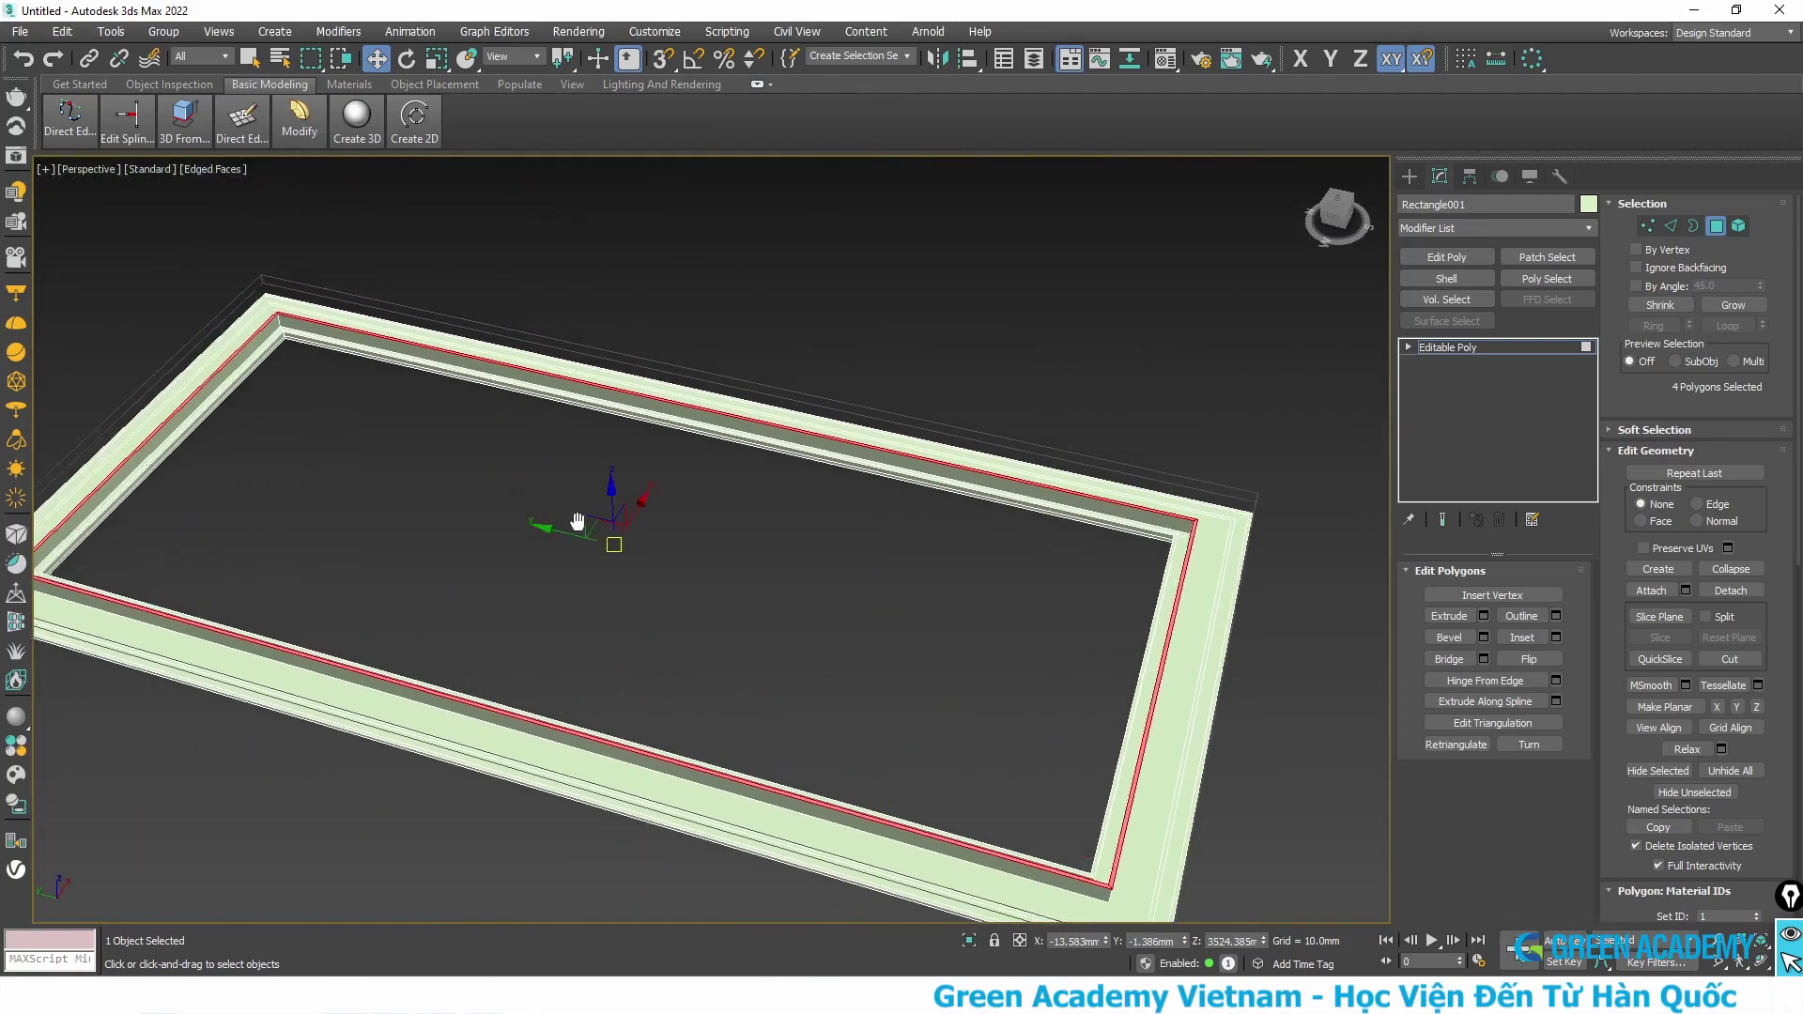
{"action": "scroll", "coordinate": [159, 598], "scroll_direction": "up", "scroll_amount": 3}
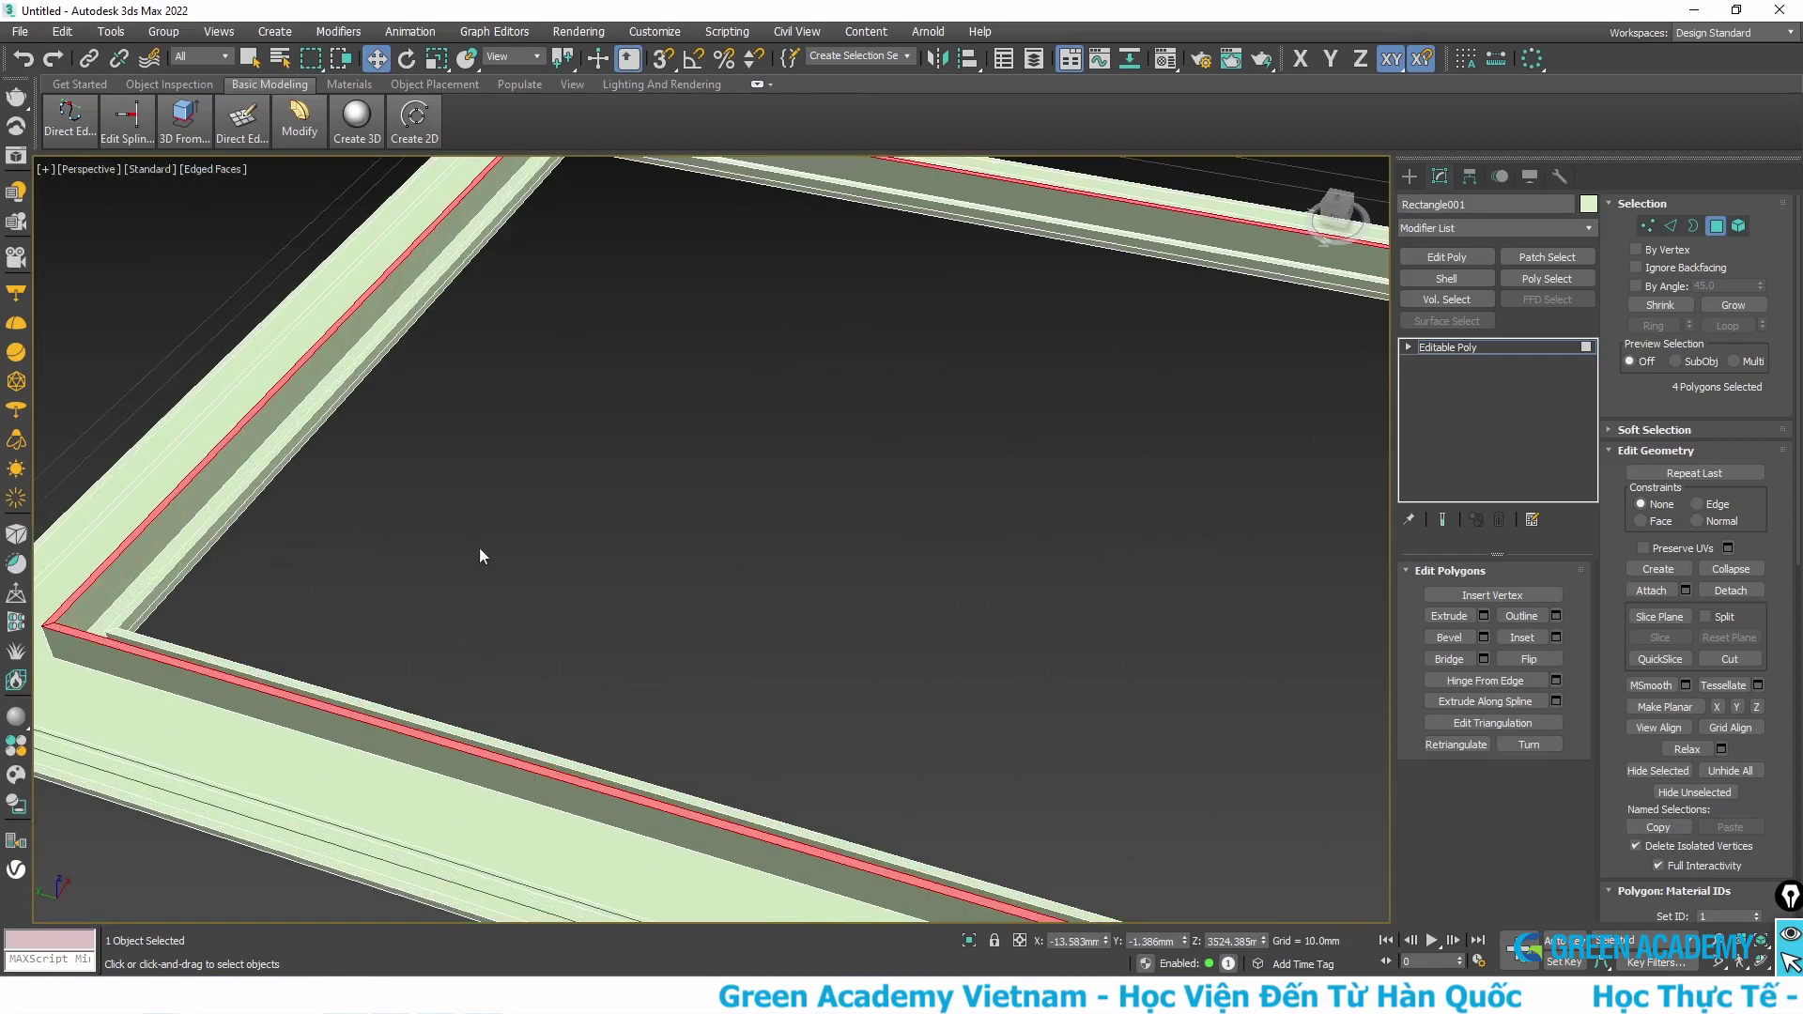
{"action": "scroll", "coordinate": [481, 554], "scroll_direction": "down", "scroll_amount": 1}
{"action": "scroll", "coordinate": [539, 522], "scroll_direction": "down", "scroll_amount": 3}
{"action": "left_click", "coordinate": [1446, 346]}
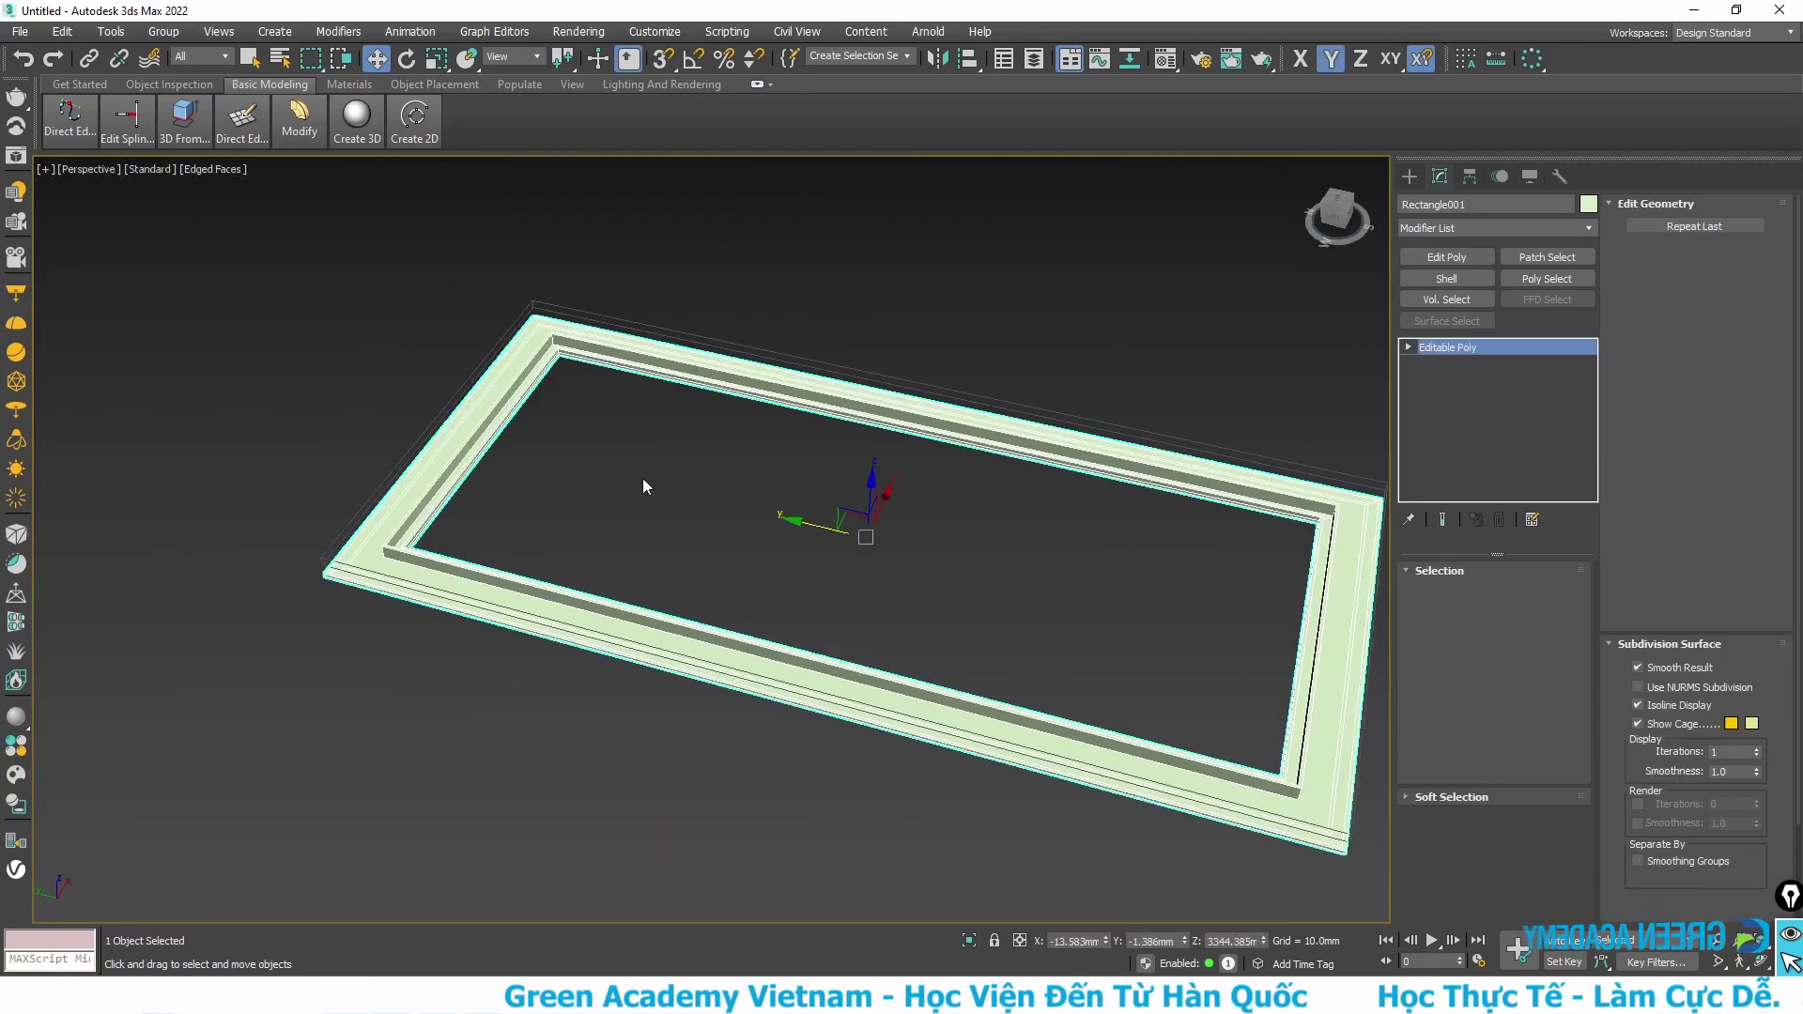
{"action": "left_click", "coordinate": [606, 471]}
{"action": "scroll", "coordinate": [522, 393], "scroll_direction": "up", "scroll_amount": 4}
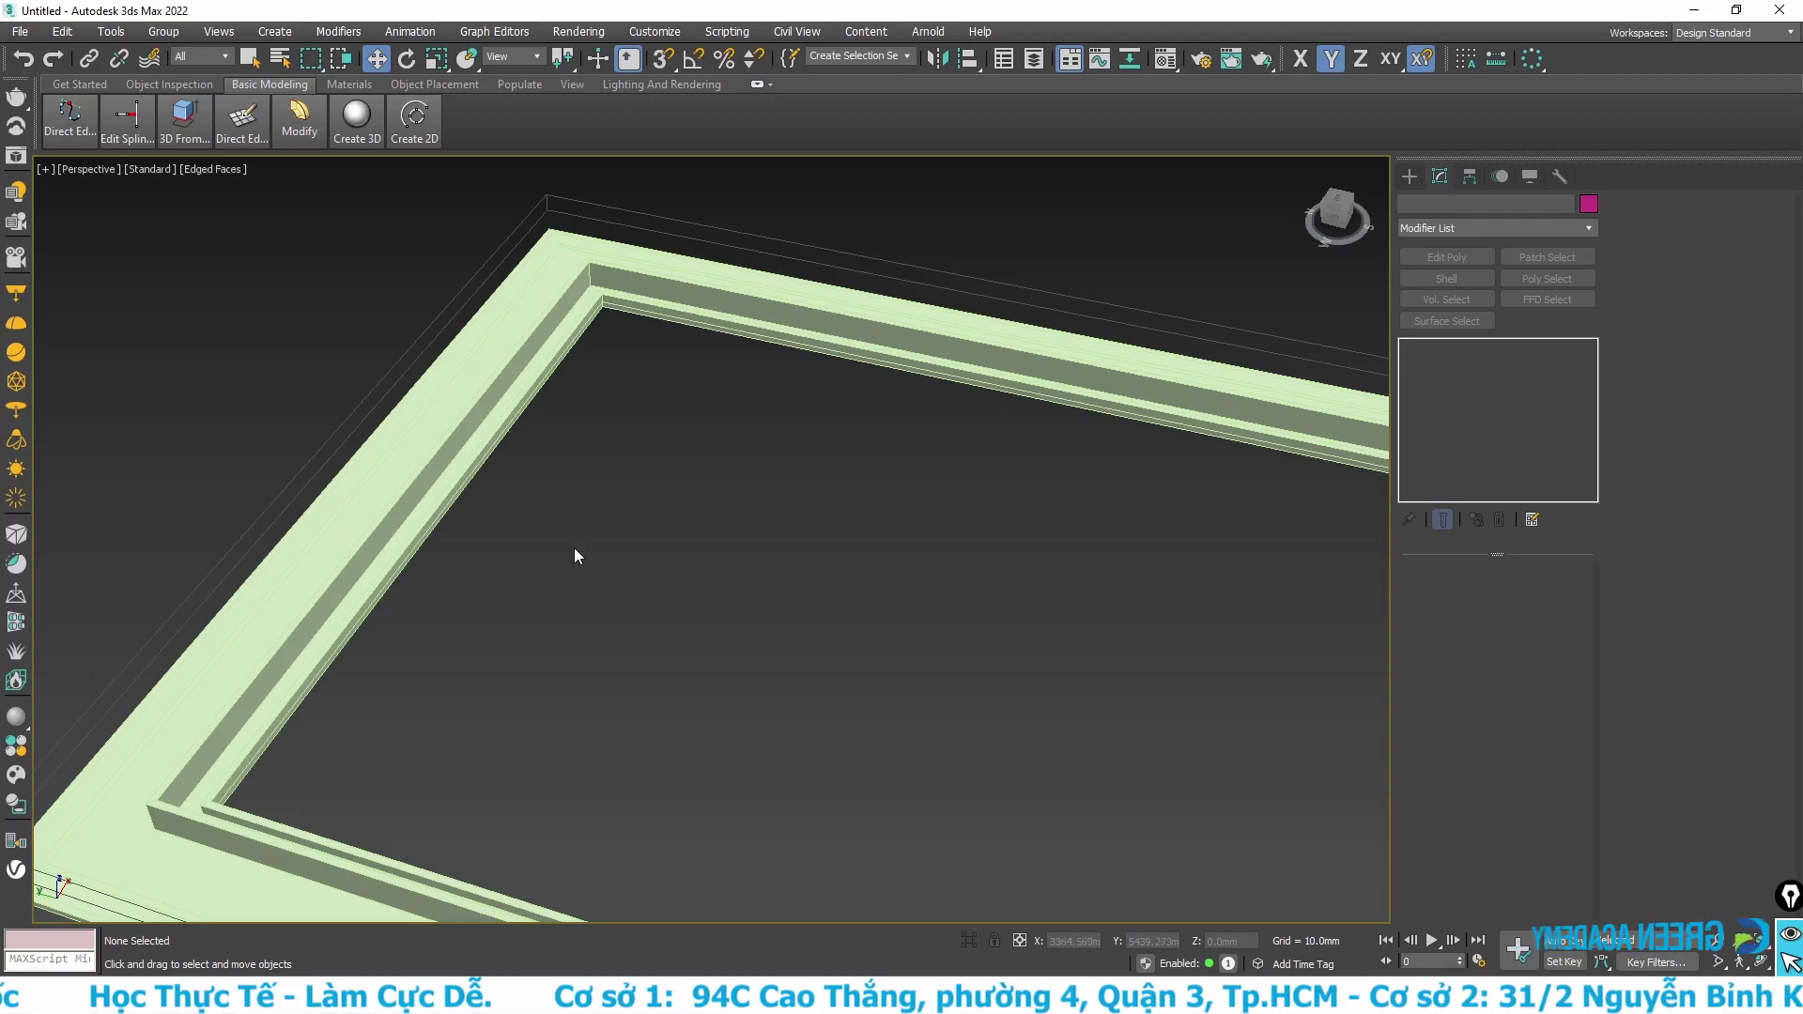
{"action": "scroll", "coordinate": [575, 550], "scroll_direction": "down", "scroll_amount": 2}
{"action": "scroll", "coordinate": [574, 556], "scroll_direction": "down", "scroll_amount": 2}
- In Top view, draw a rectangle filling the inner frame opening
{"action": "key", "text": "t"}
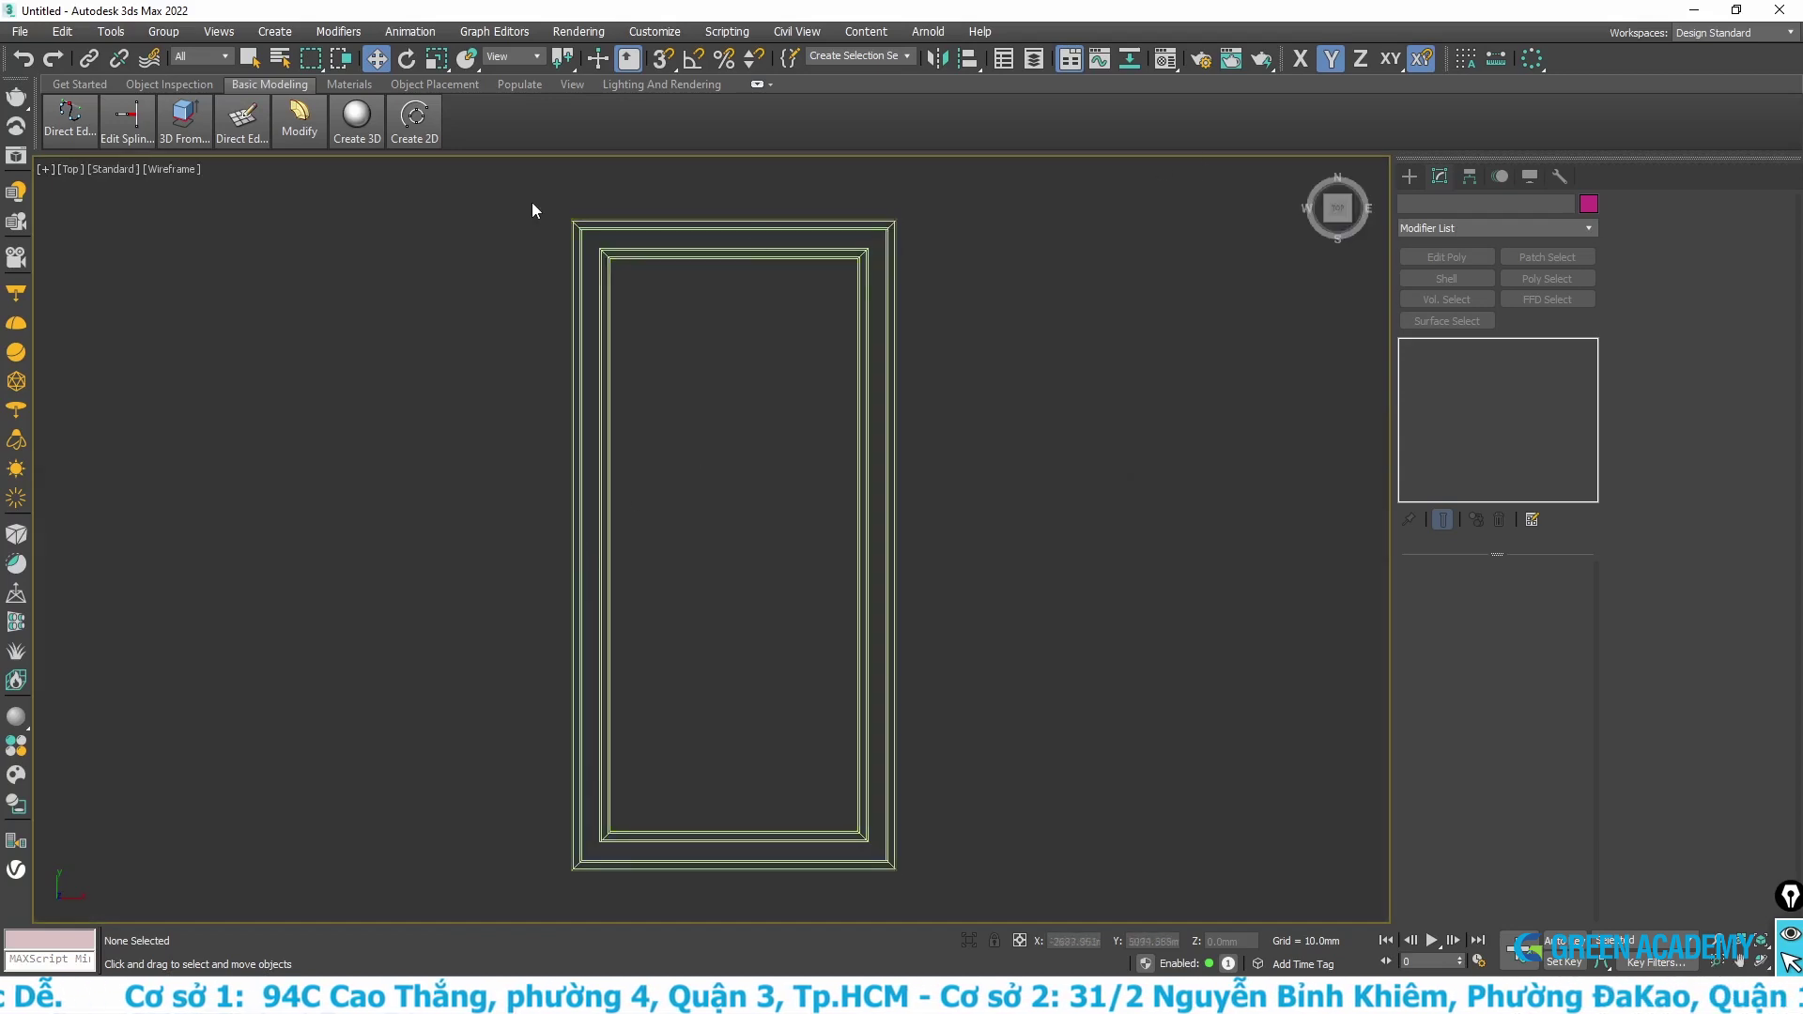
{"action": "left_click", "coordinate": [415, 118]}
{"action": "left_click", "coordinate": [432, 236]}
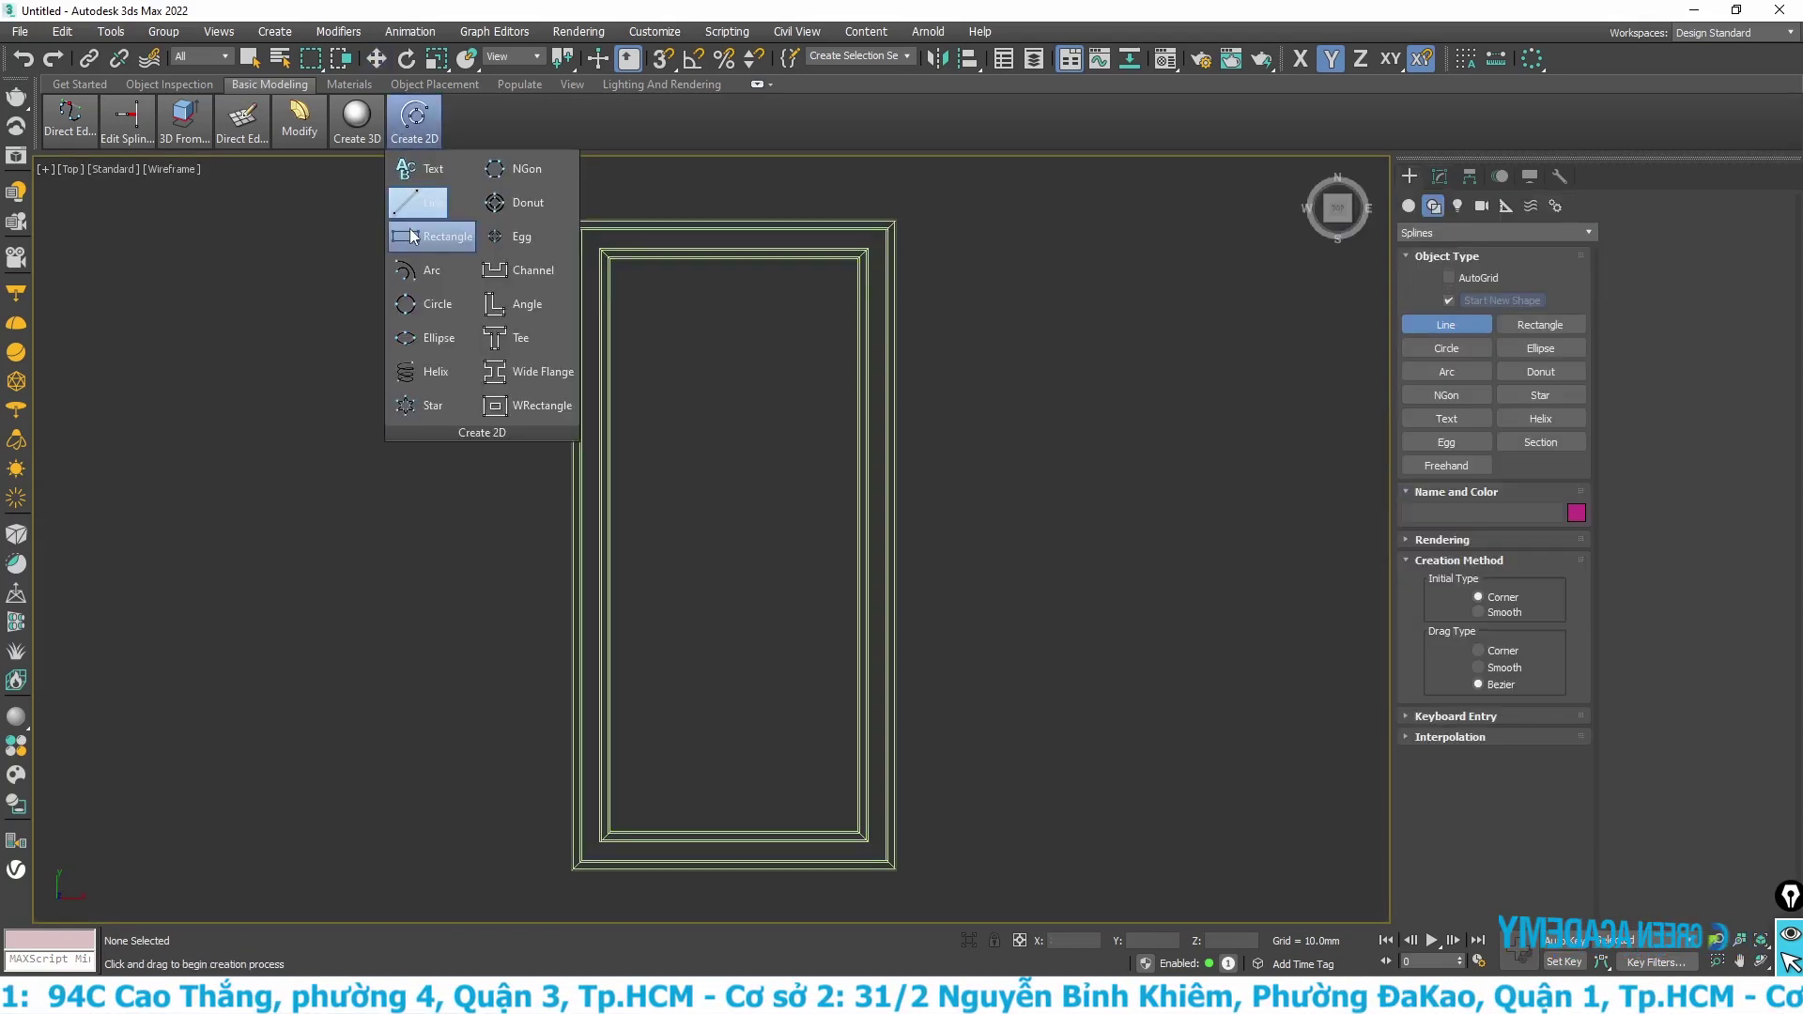
{"action": "left_click_drag", "start_coordinate": [603, 251], "coordinate": [862, 836]}
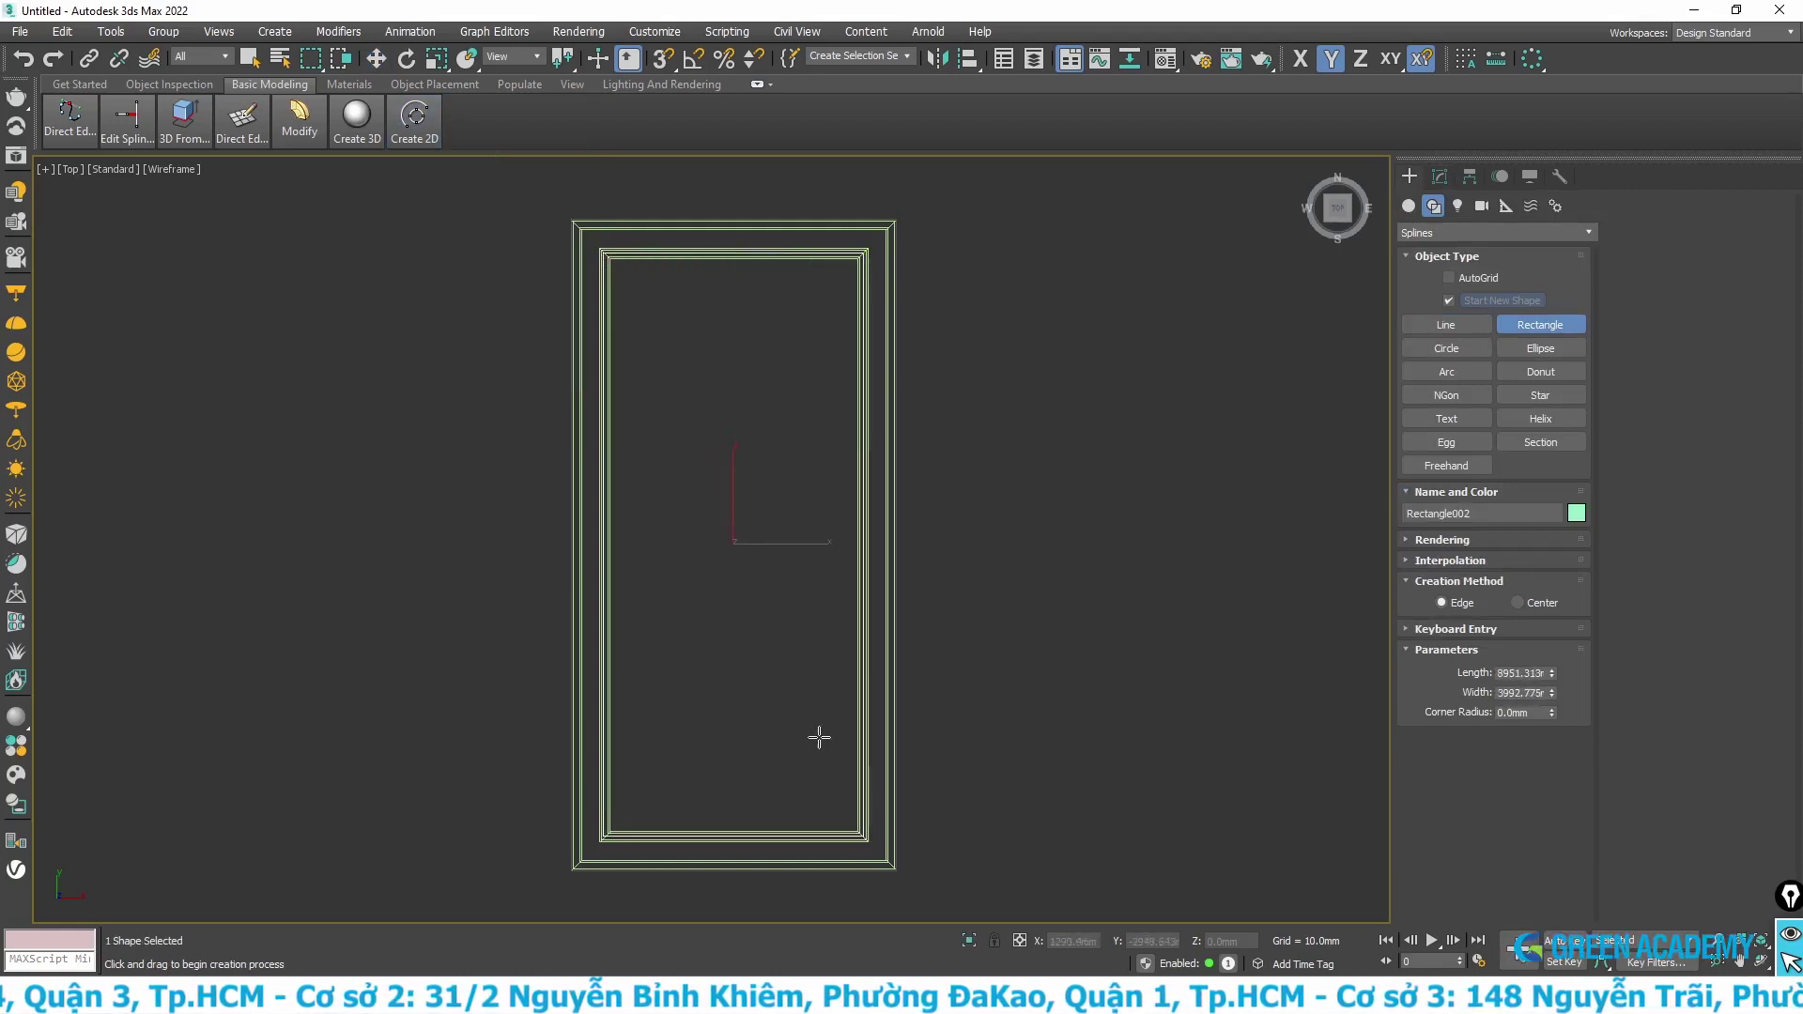
- Make the rectangle render in the viewport as a 20 mm thick strip
{"action": "left_click", "coordinate": [1417, 541]}
{"action": "left_click", "coordinate": [1633, 223]}
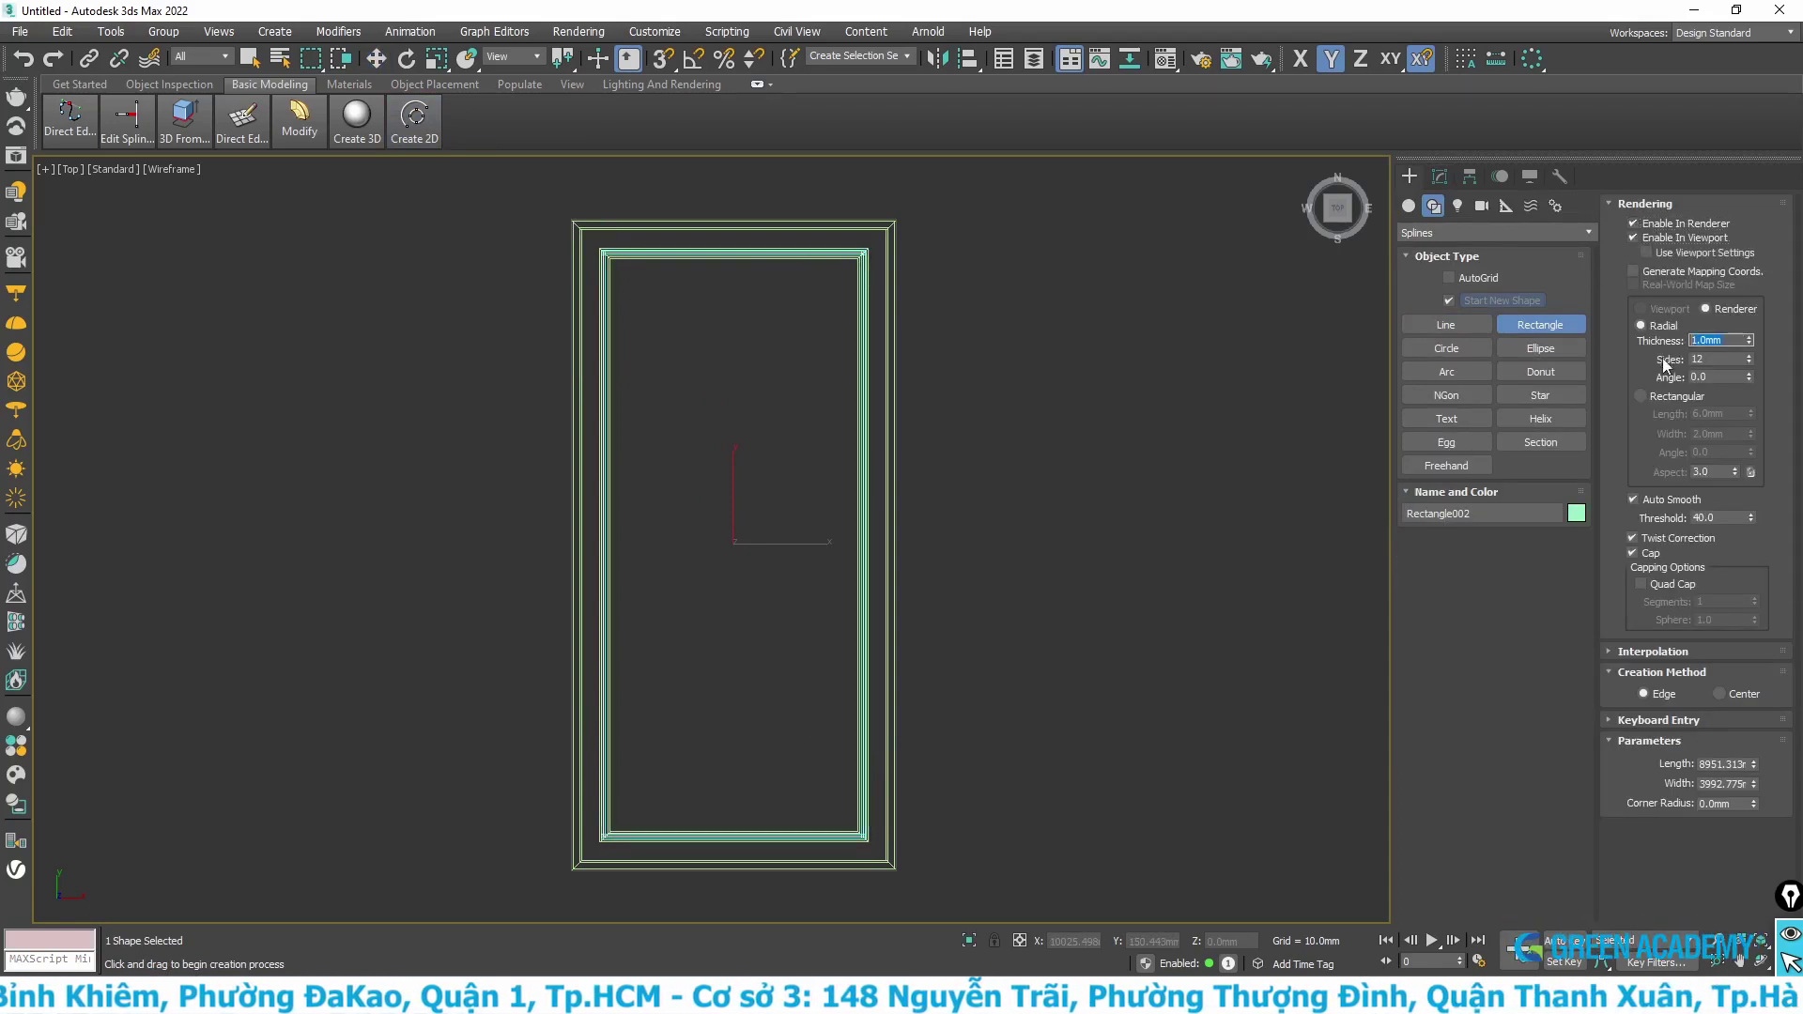
{"action": "type", "text": "20"}
{"action": "key", "text": "Return"}
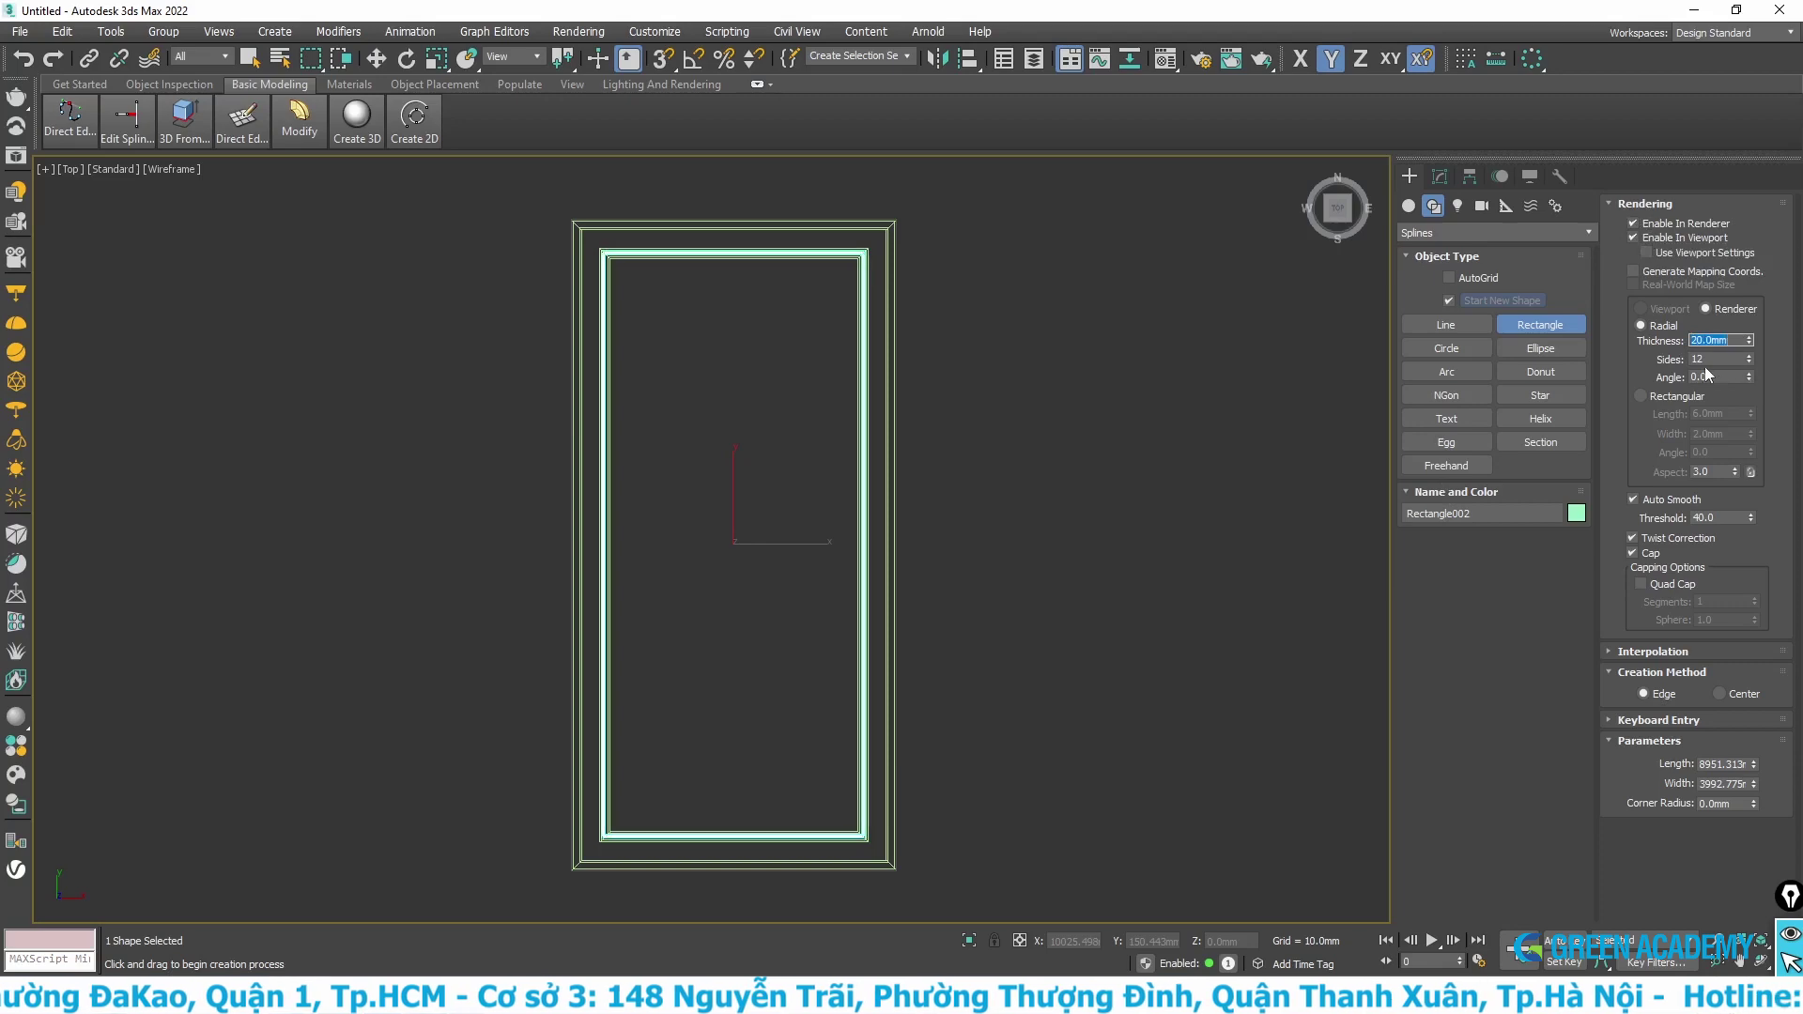
{"action": "left_click", "coordinate": [357, 117]}
{"action": "key", "text": "w"}
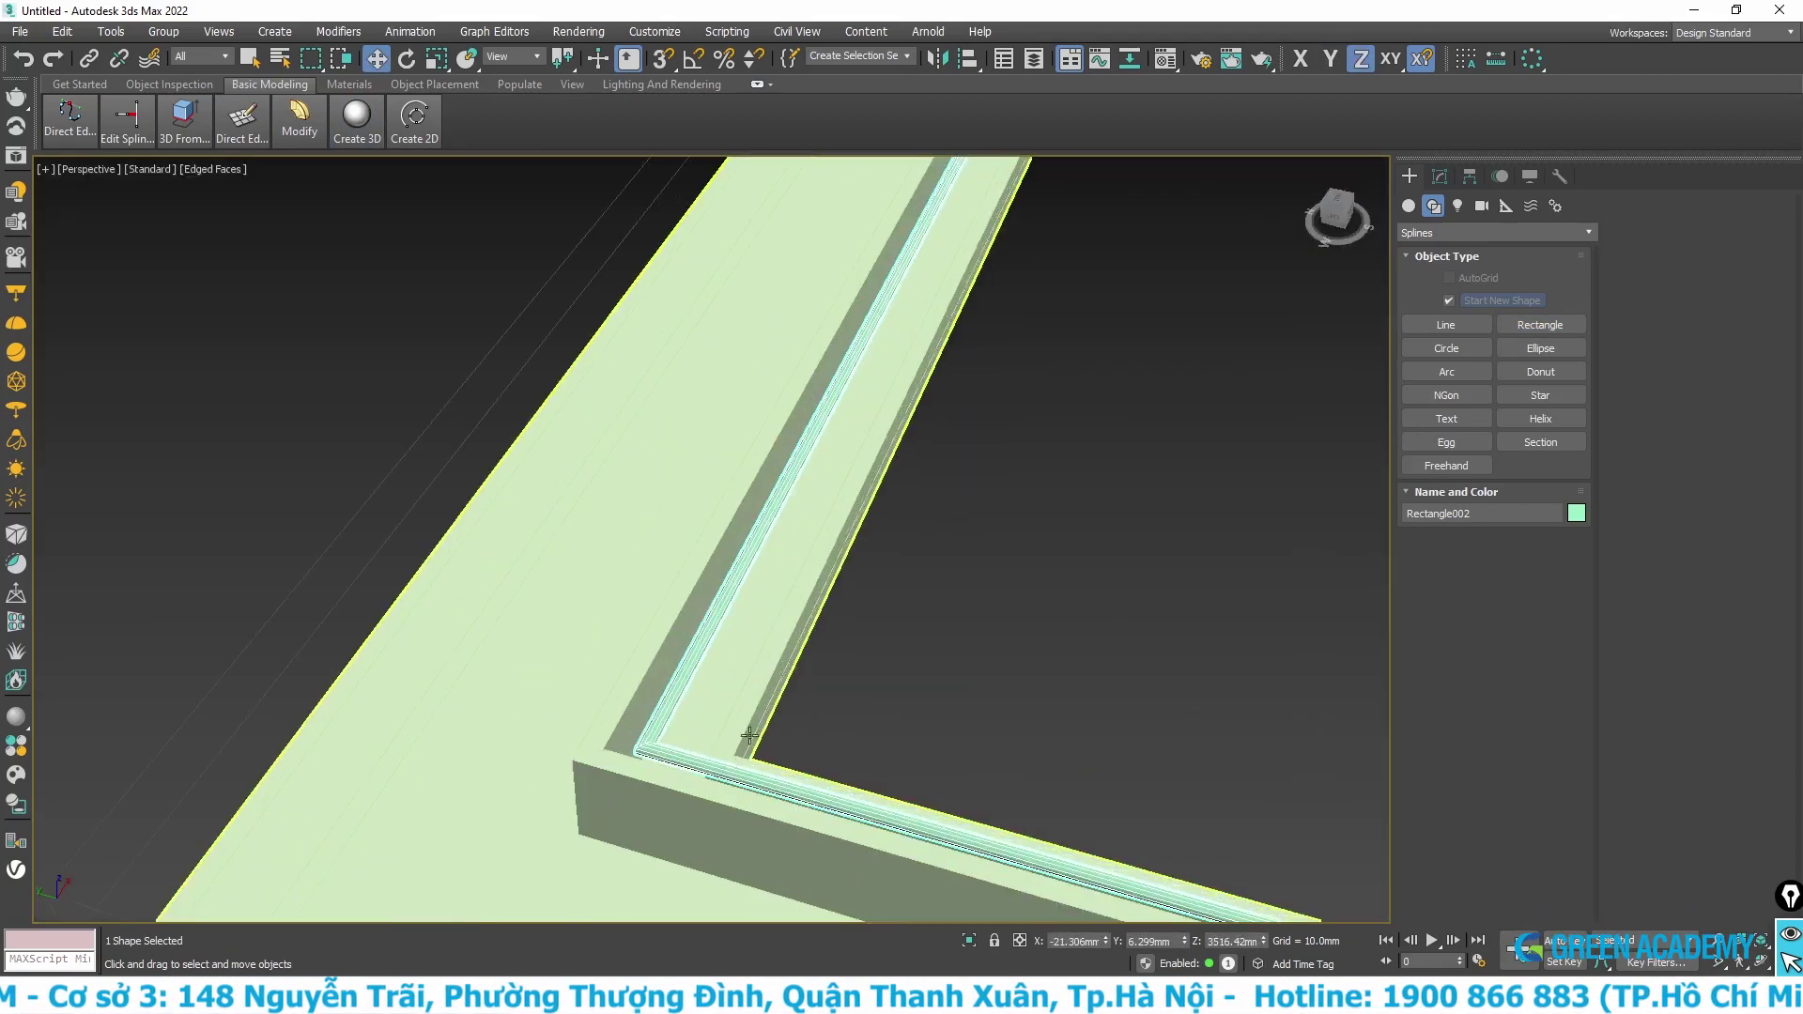
- Set the strip's object colour to yellow
{"action": "left_click", "coordinate": [1576, 512]}
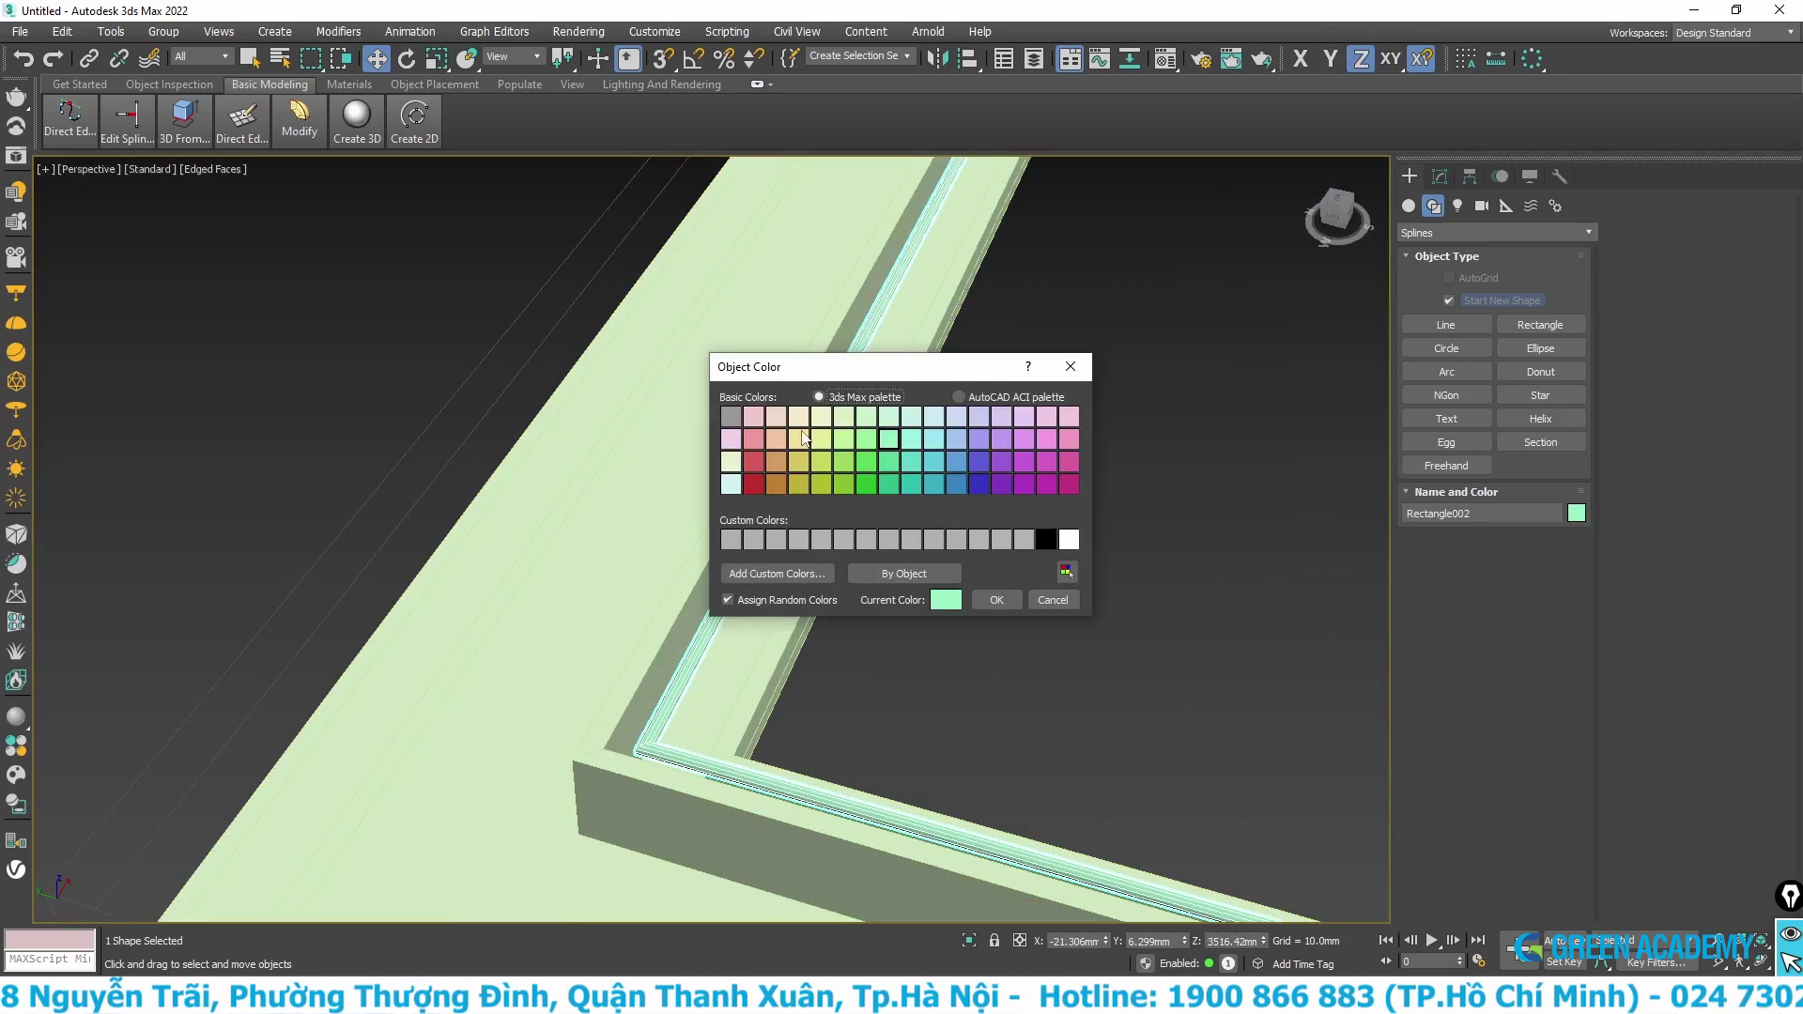
{"action": "left_click", "coordinate": [995, 599]}
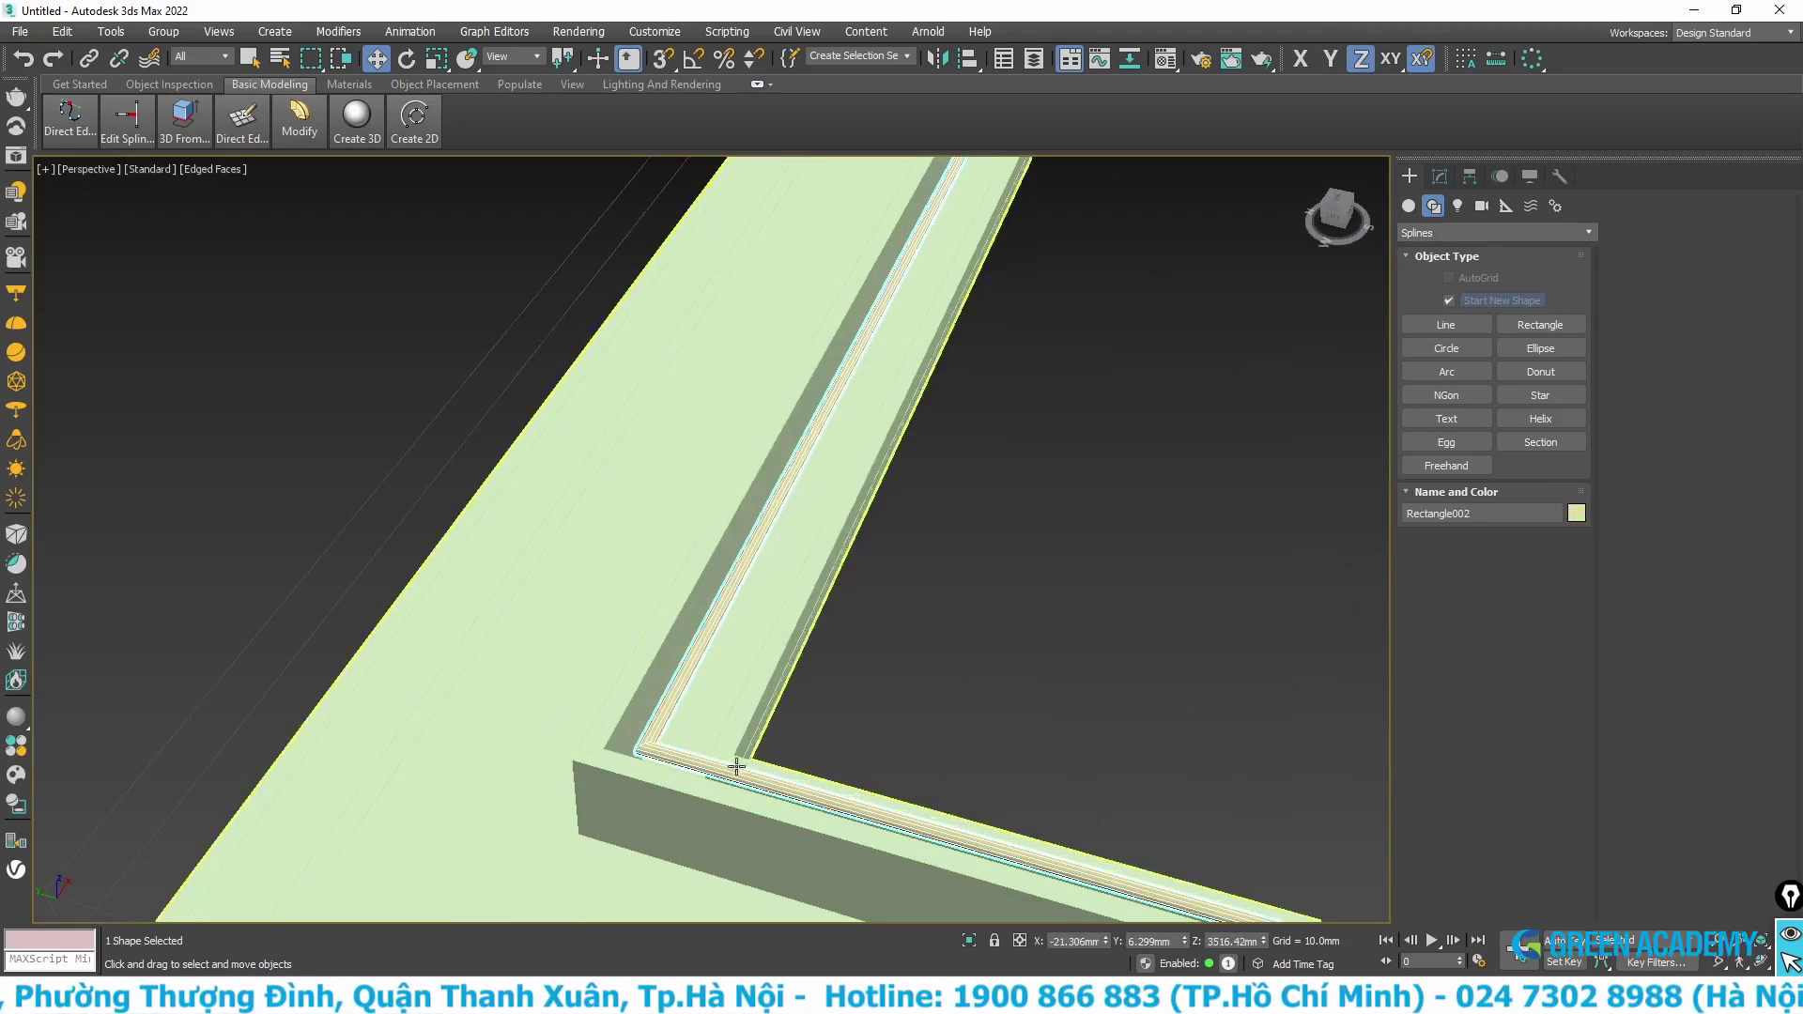
{"action": "scroll", "coordinate": [762, 747], "scroll_direction": "down", "scroll_amount": 2}
{"action": "middle_click_drag", "start_coordinate": [762, 747], "coordinate": [644, 688], "text": "alt"}
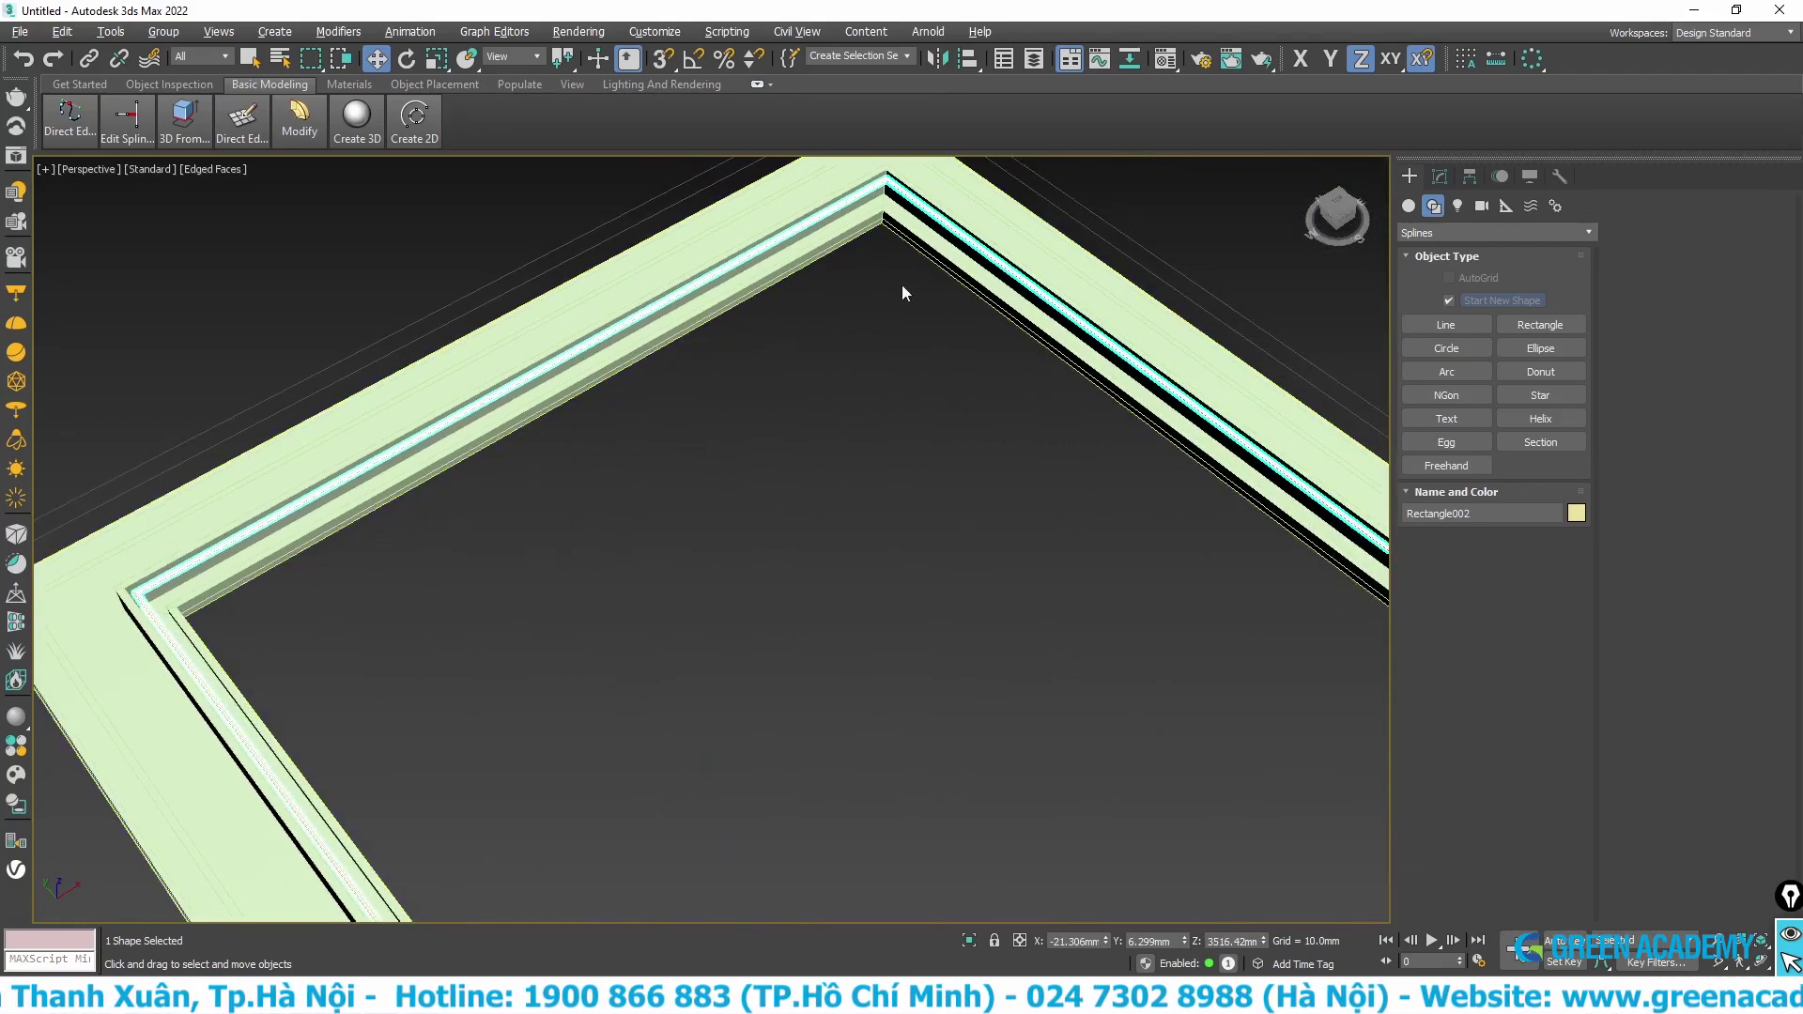
- In Front view, move the strip down slightly below the border
{"action": "key", "text": "f"}
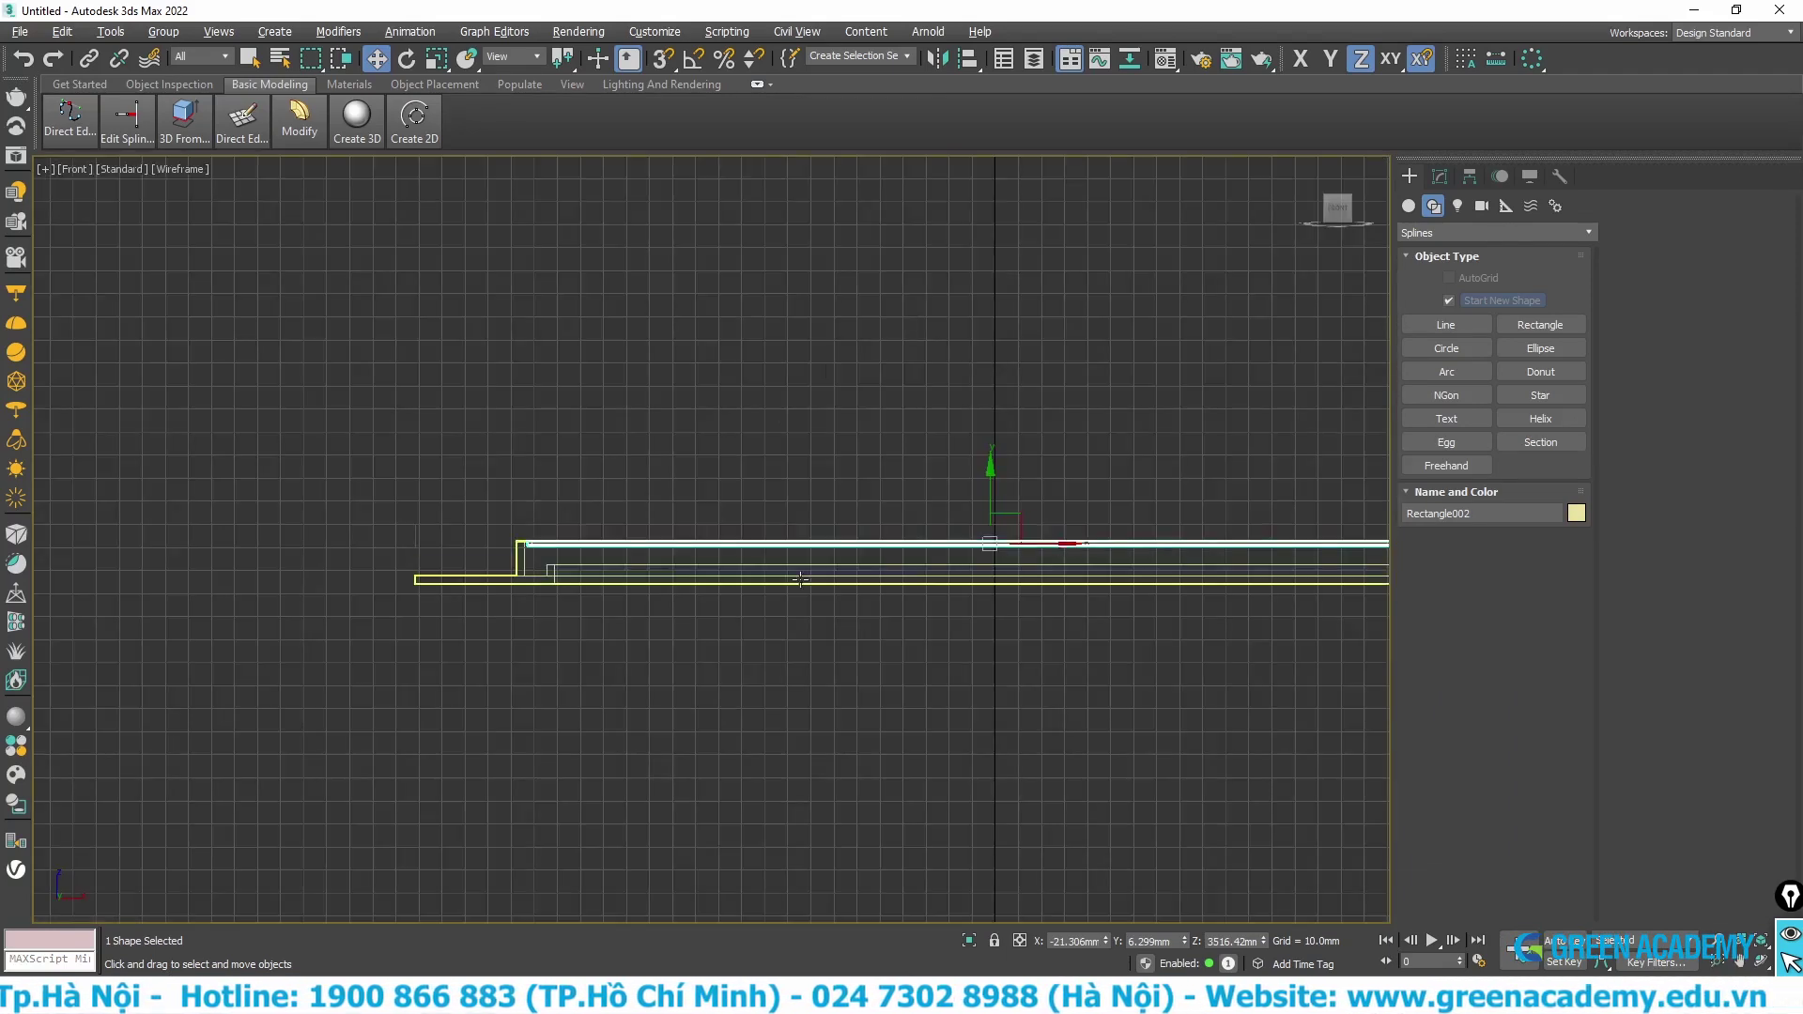
{"action": "scroll", "coordinate": [959, 505], "scroll_direction": "up", "scroll_amount": 1}
{"action": "left_click_drag", "start_coordinate": [950, 506], "coordinate": [948, 556]}
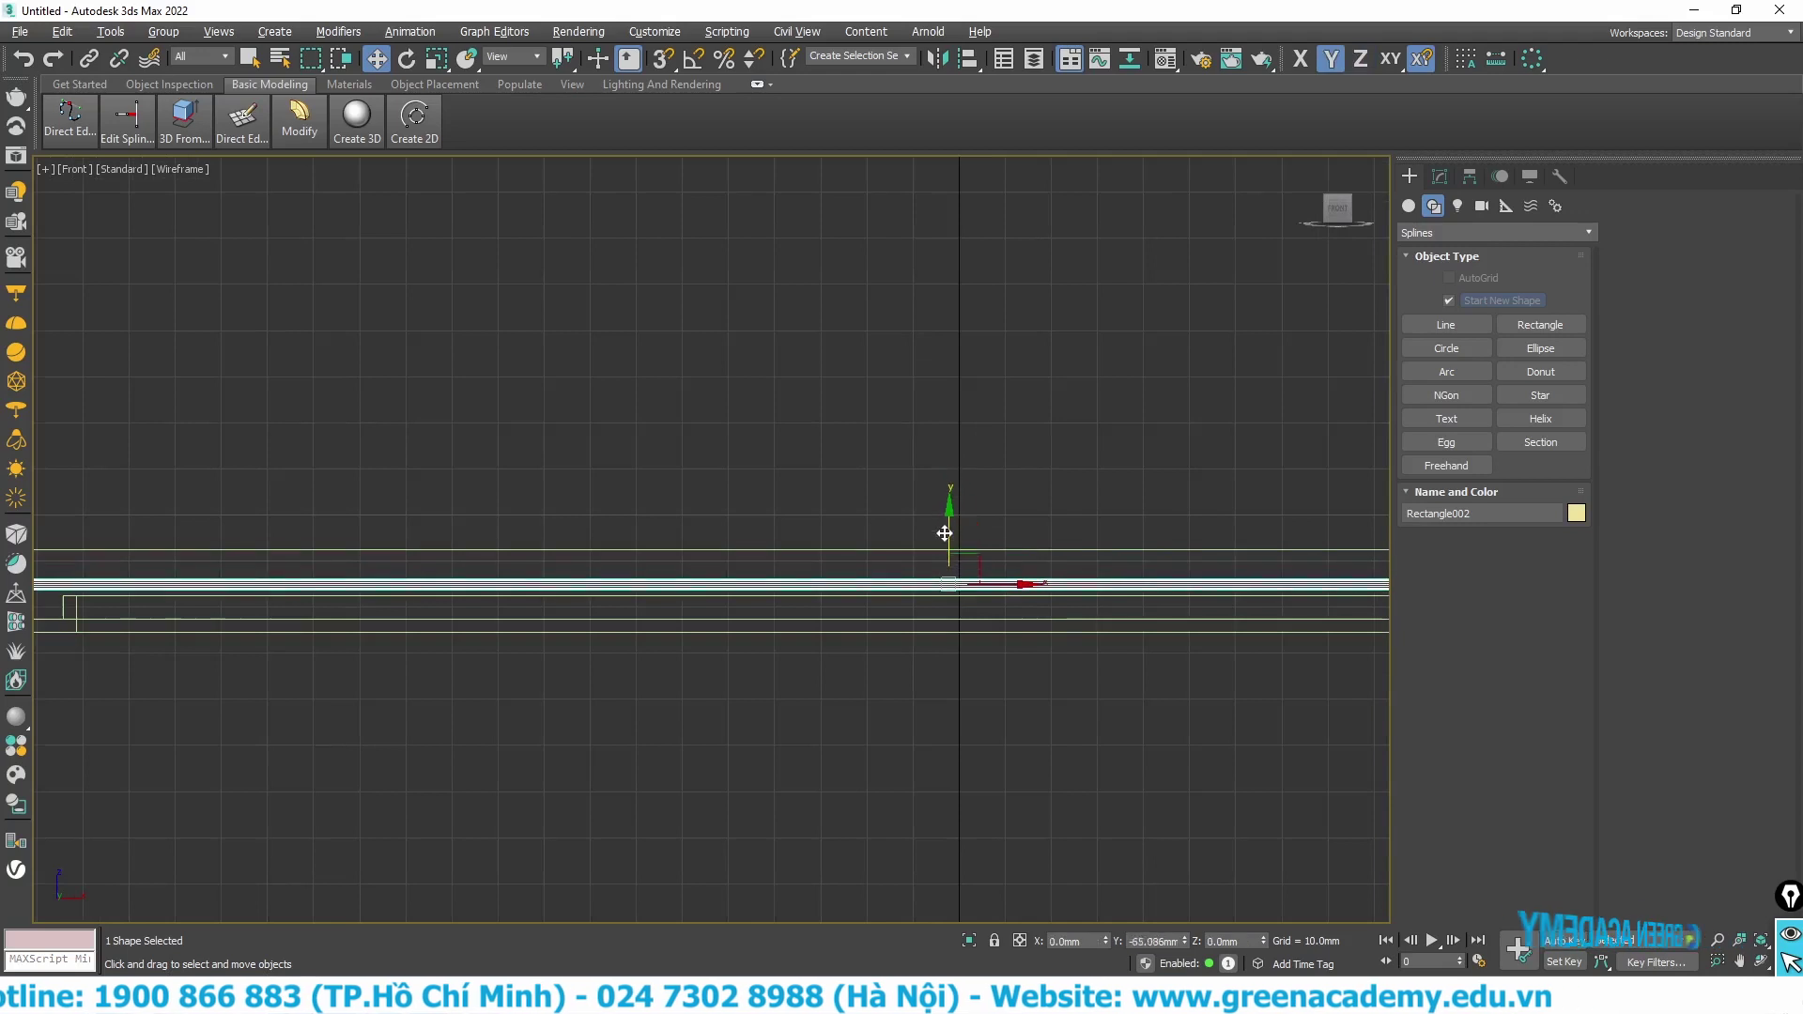
{"action": "scroll", "coordinate": [957, 544], "scroll_direction": "down", "scroll_amount": 2}
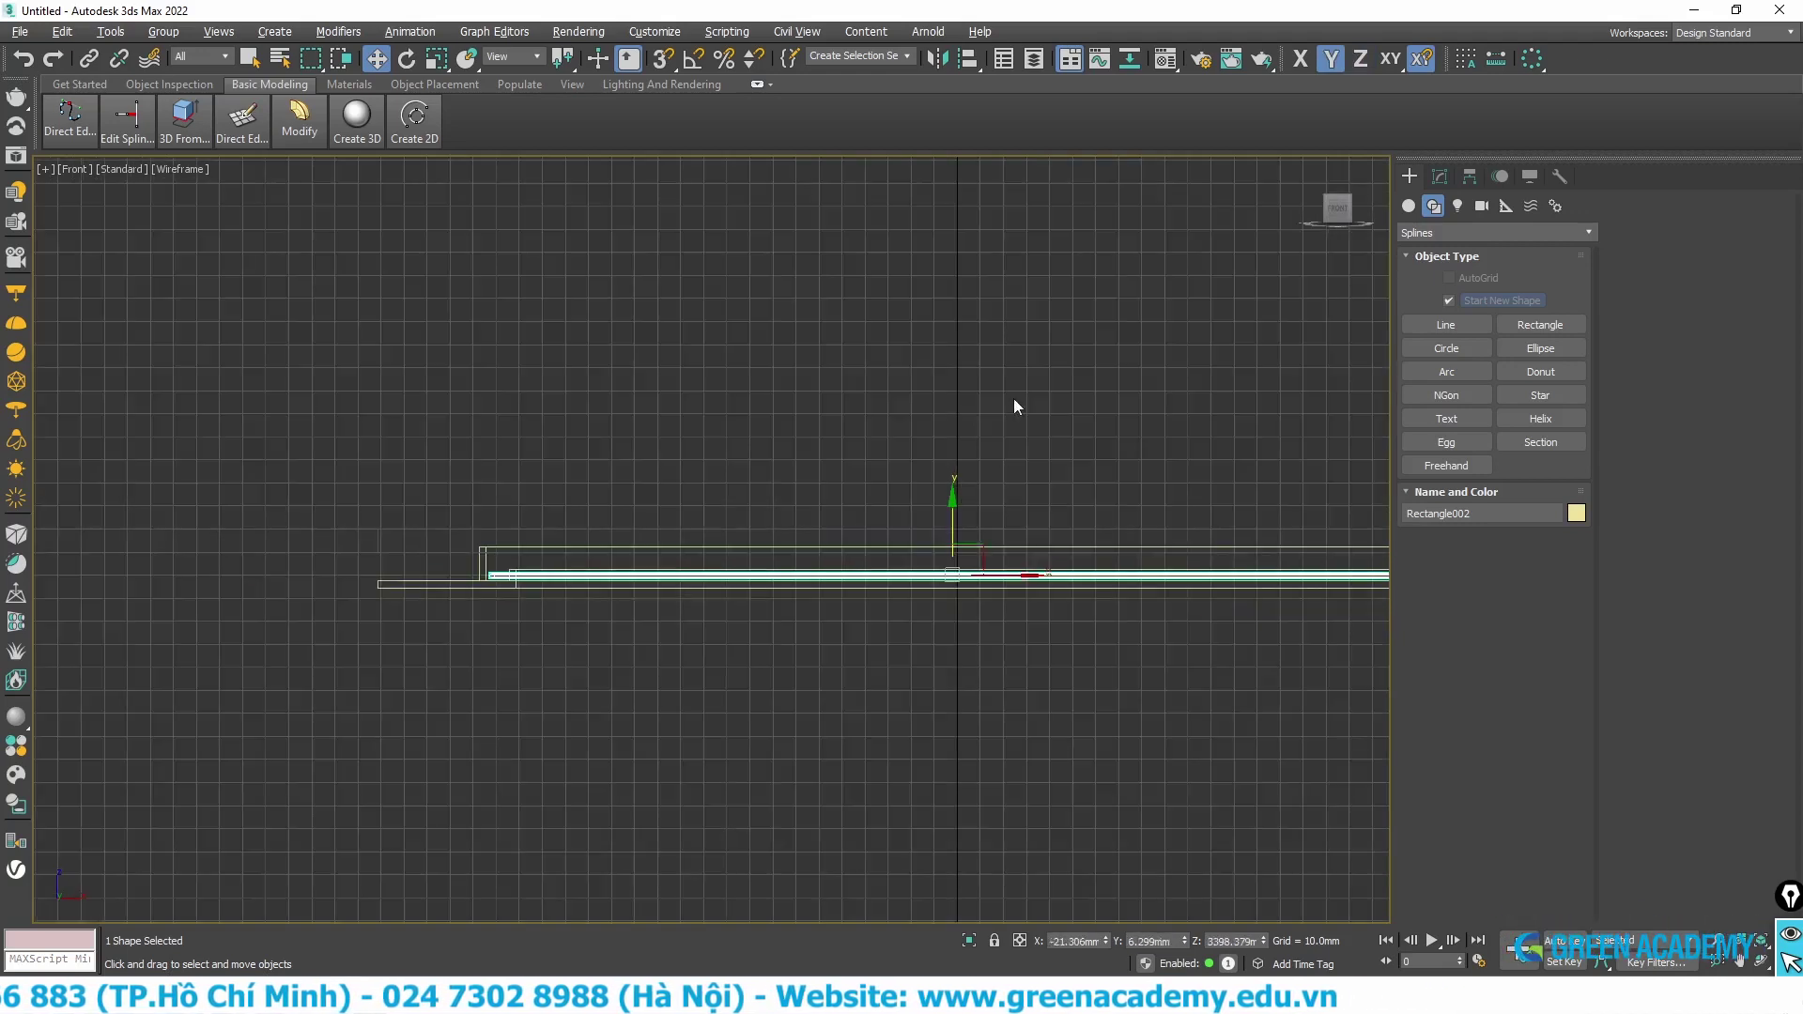
{"action": "scroll", "coordinate": [953, 423], "scroll_direction": "down", "scroll_amount": 1}
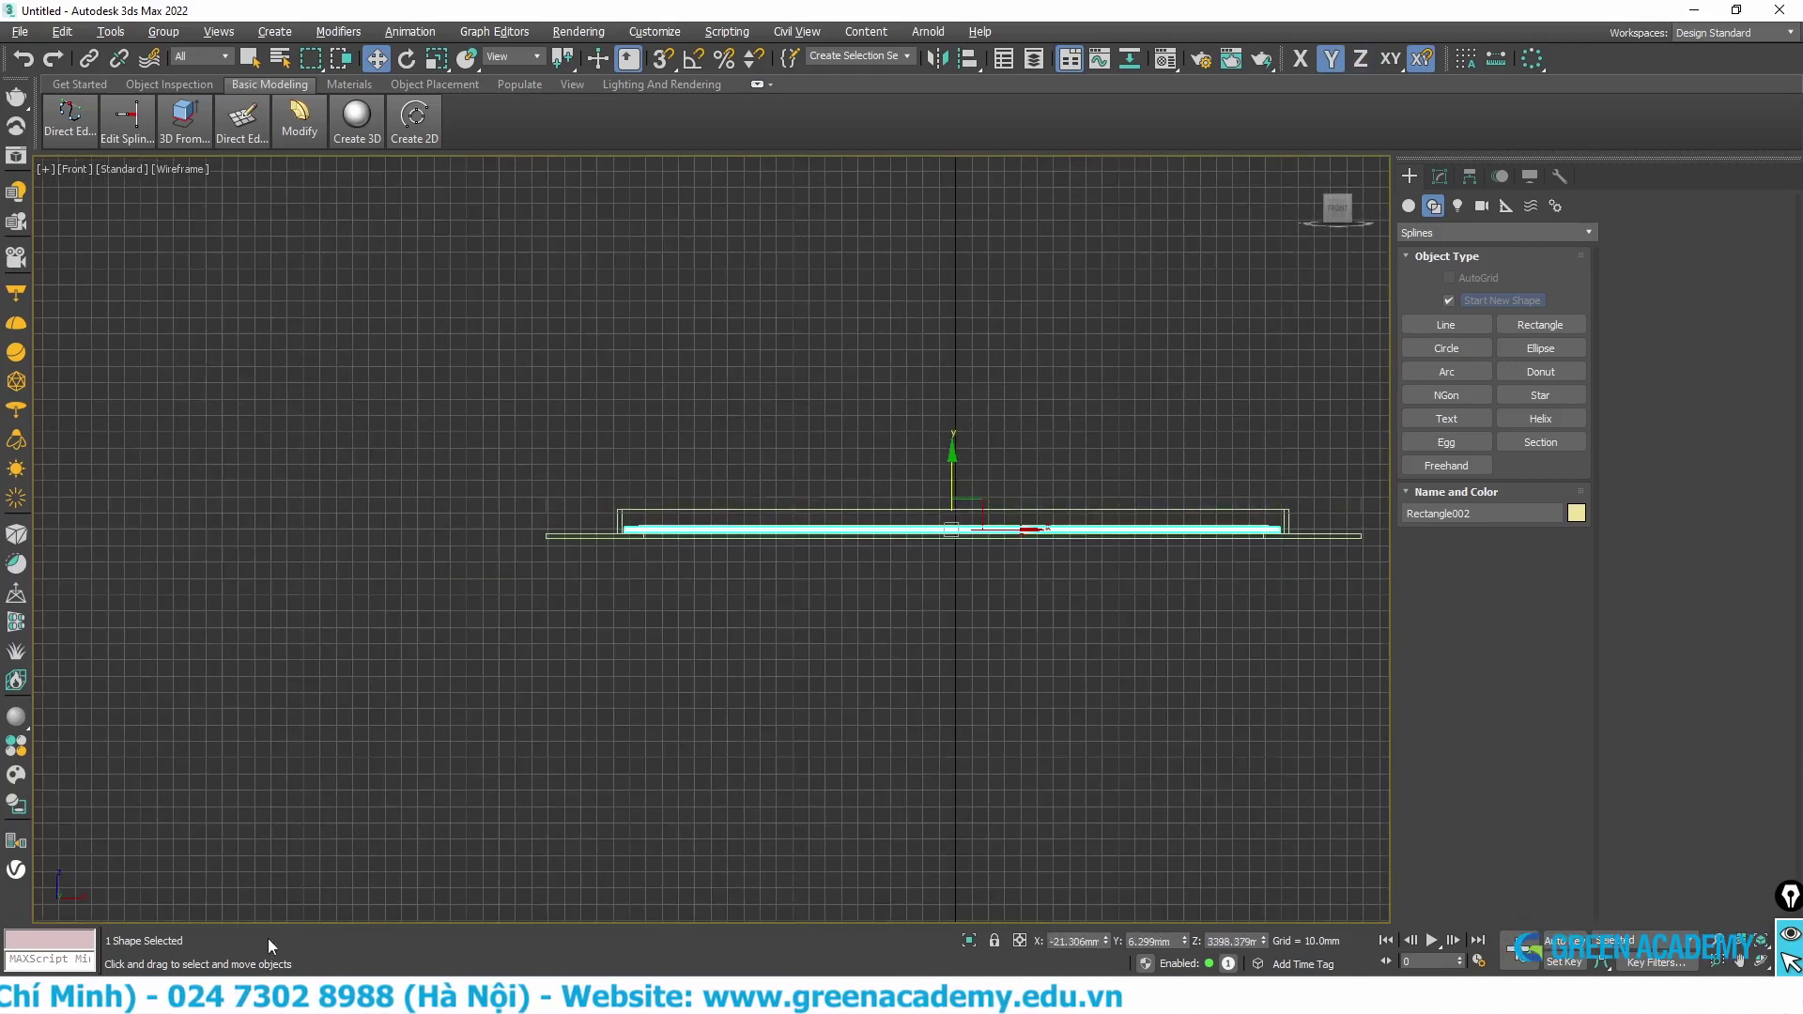
{"action": "key", "text": "alt+Tab"}
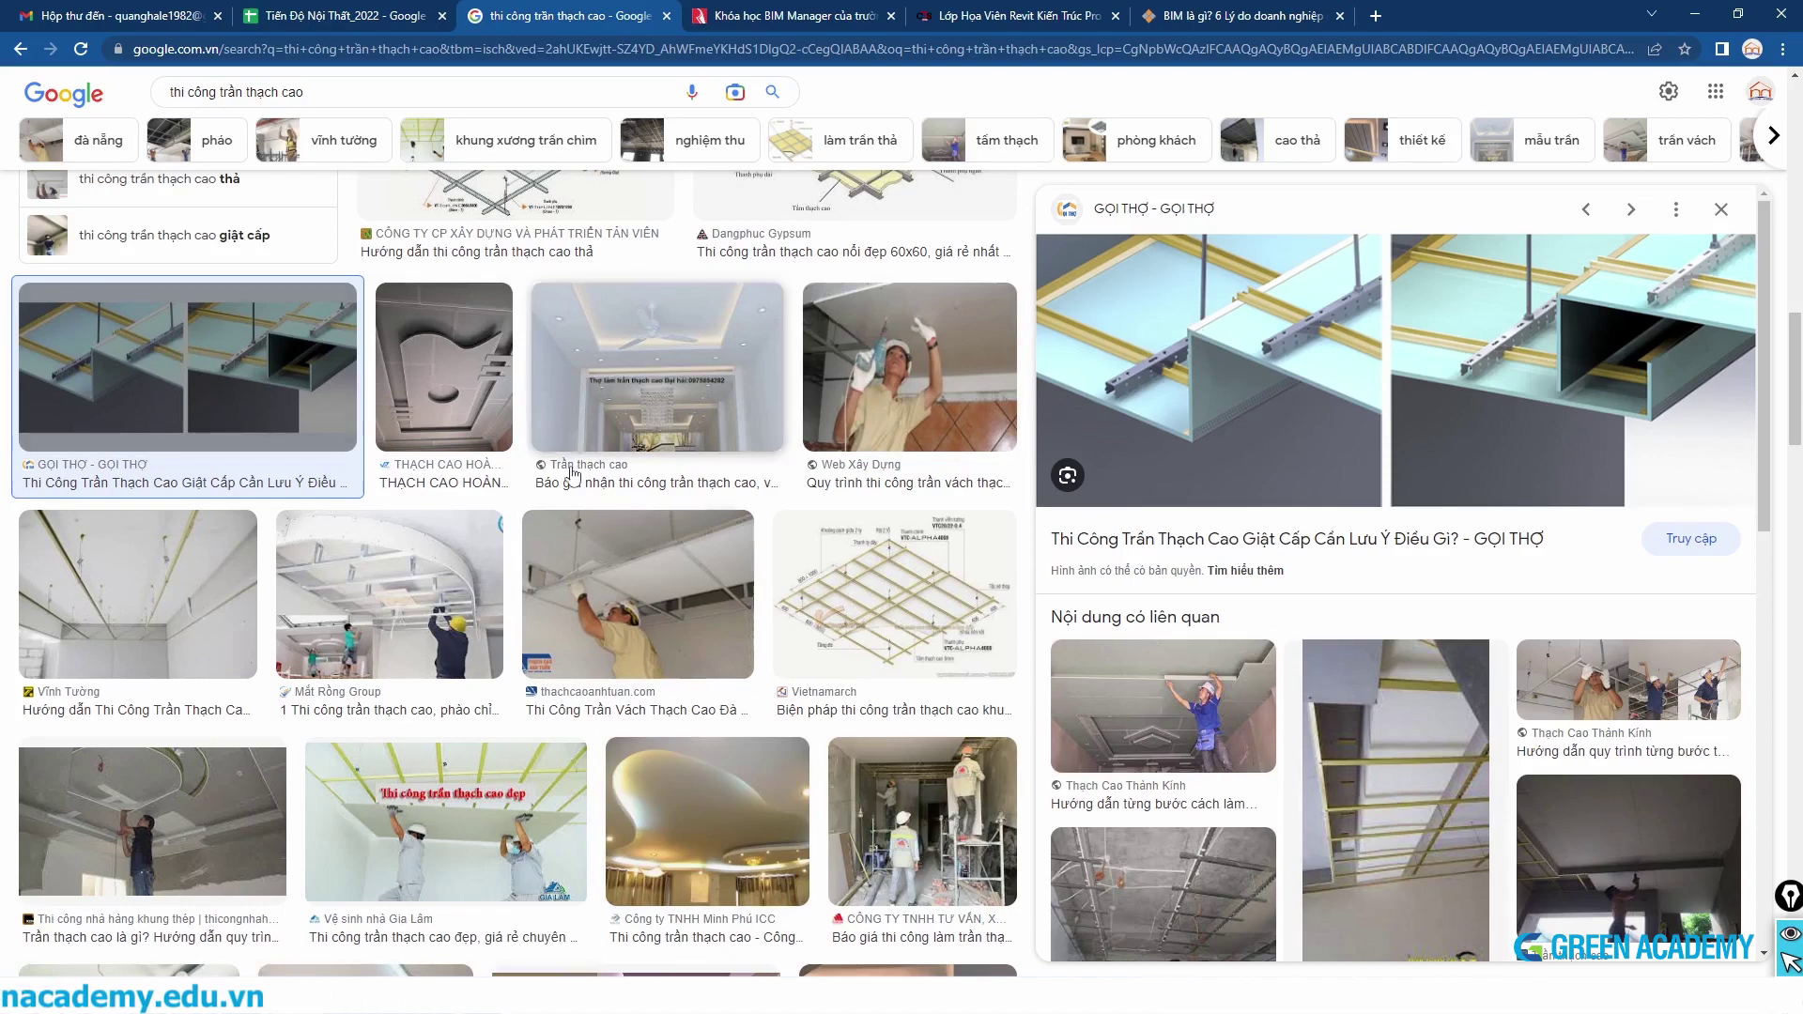
- Preview the ceiling-fan photo, then the curved plaster ceiling photo in Google Images
{"action": "left_click", "coordinate": [587, 377]}
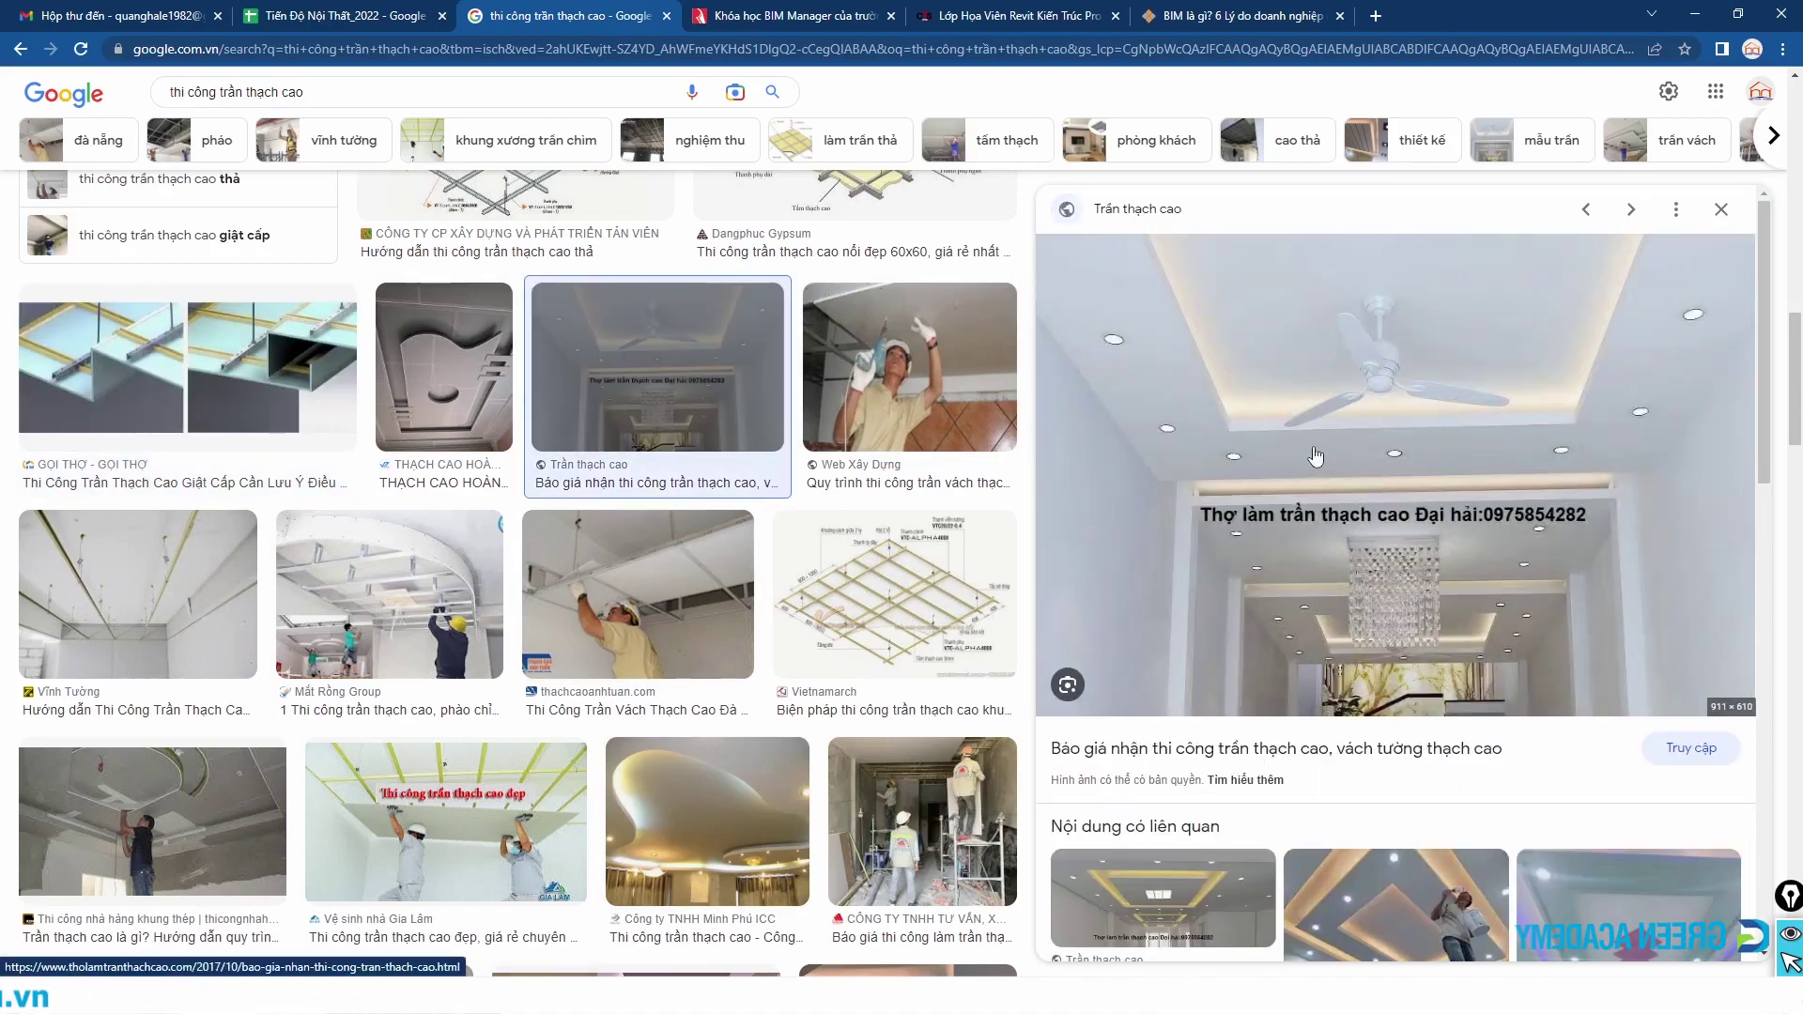
{"action": "left_click", "coordinate": [779, 843]}
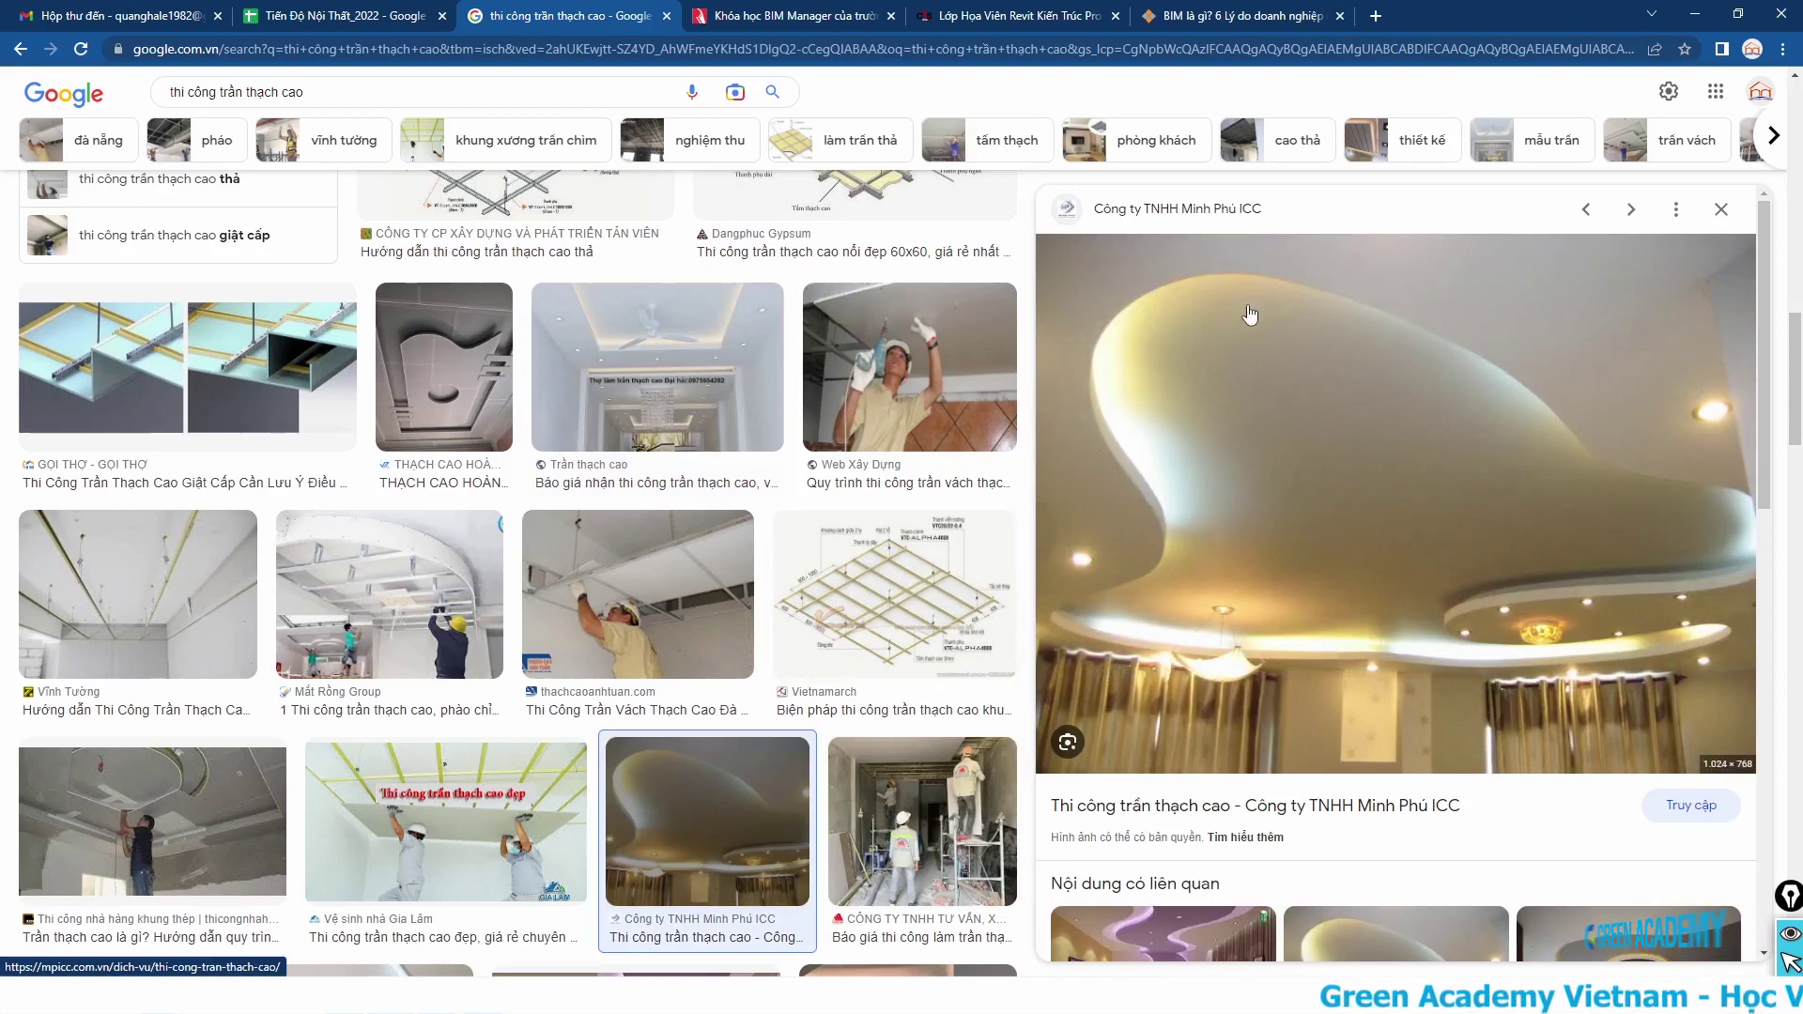
{"action": "scroll", "coordinate": [1271, 584], "scroll_direction": "down", "scroll_amount": 2}
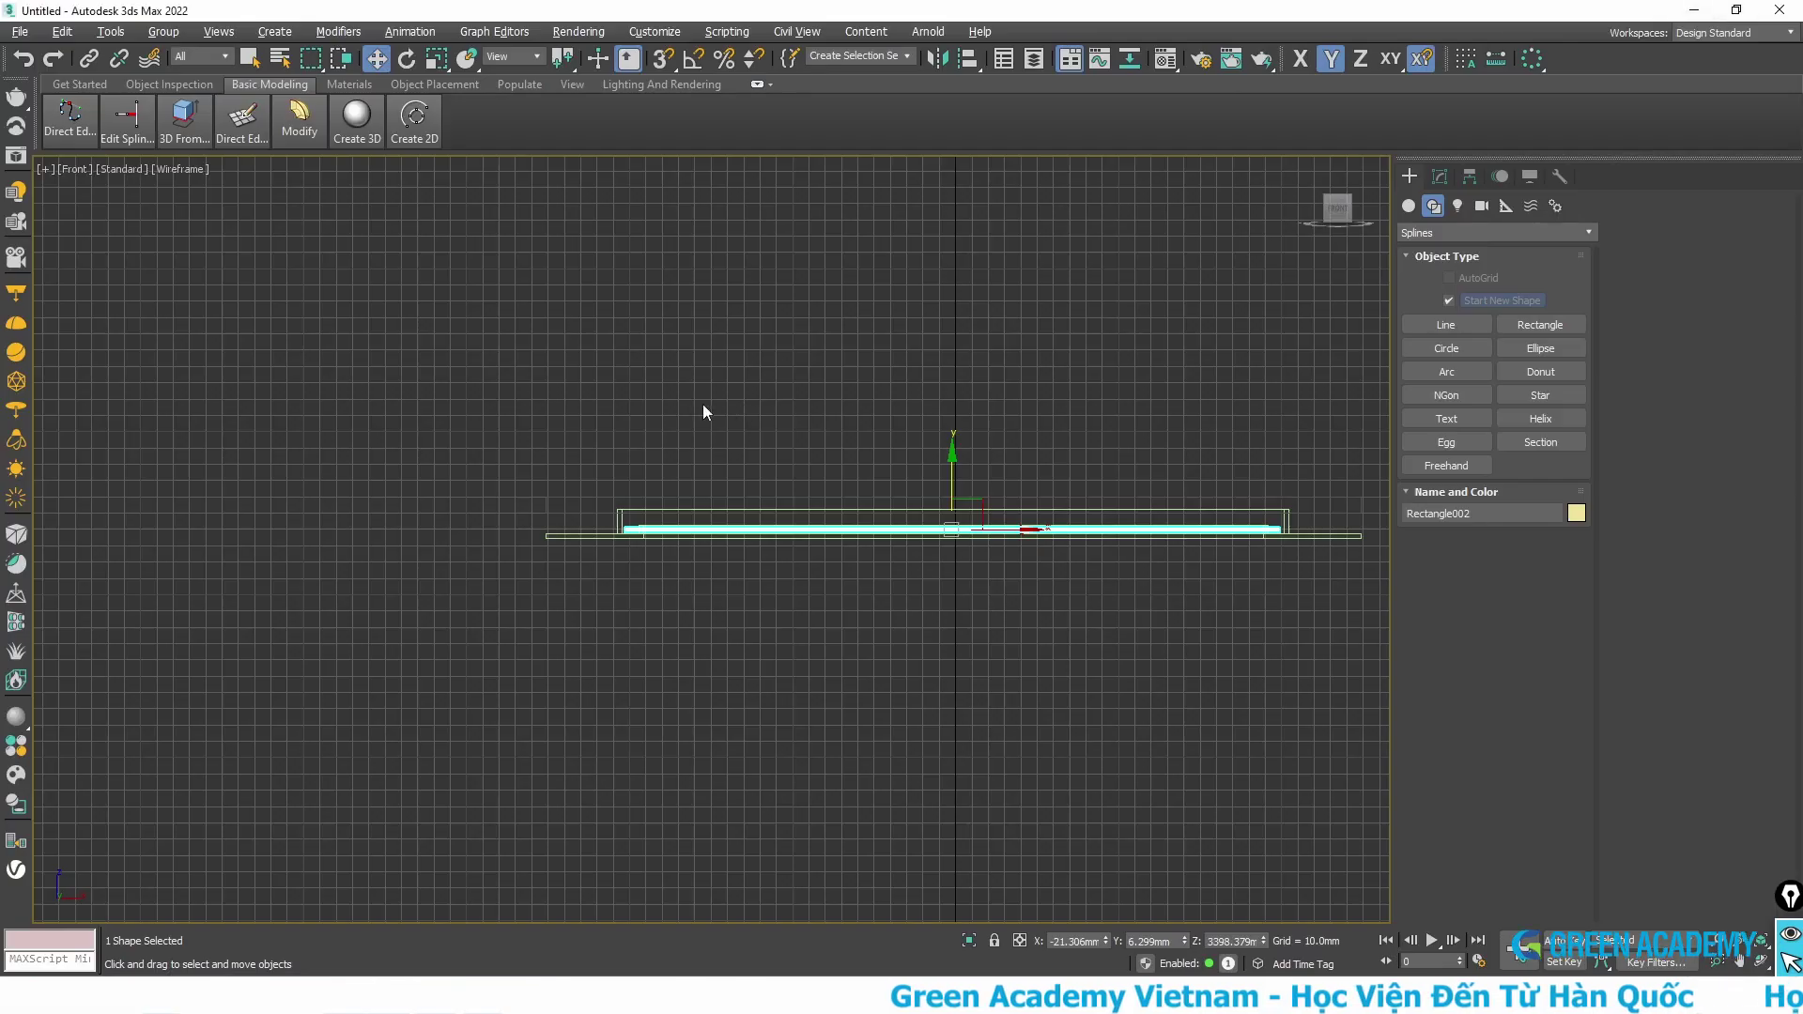
{"action": "left_click", "coordinate": [860, 370]}
{"action": "key", "text": "t"}
{"action": "scroll", "coordinate": [856, 441], "scroll_direction": "up", "scroll_amount": 1}
{"action": "scroll", "coordinate": [857, 507], "scroll_direction": "up", "scroll_amount": 2}
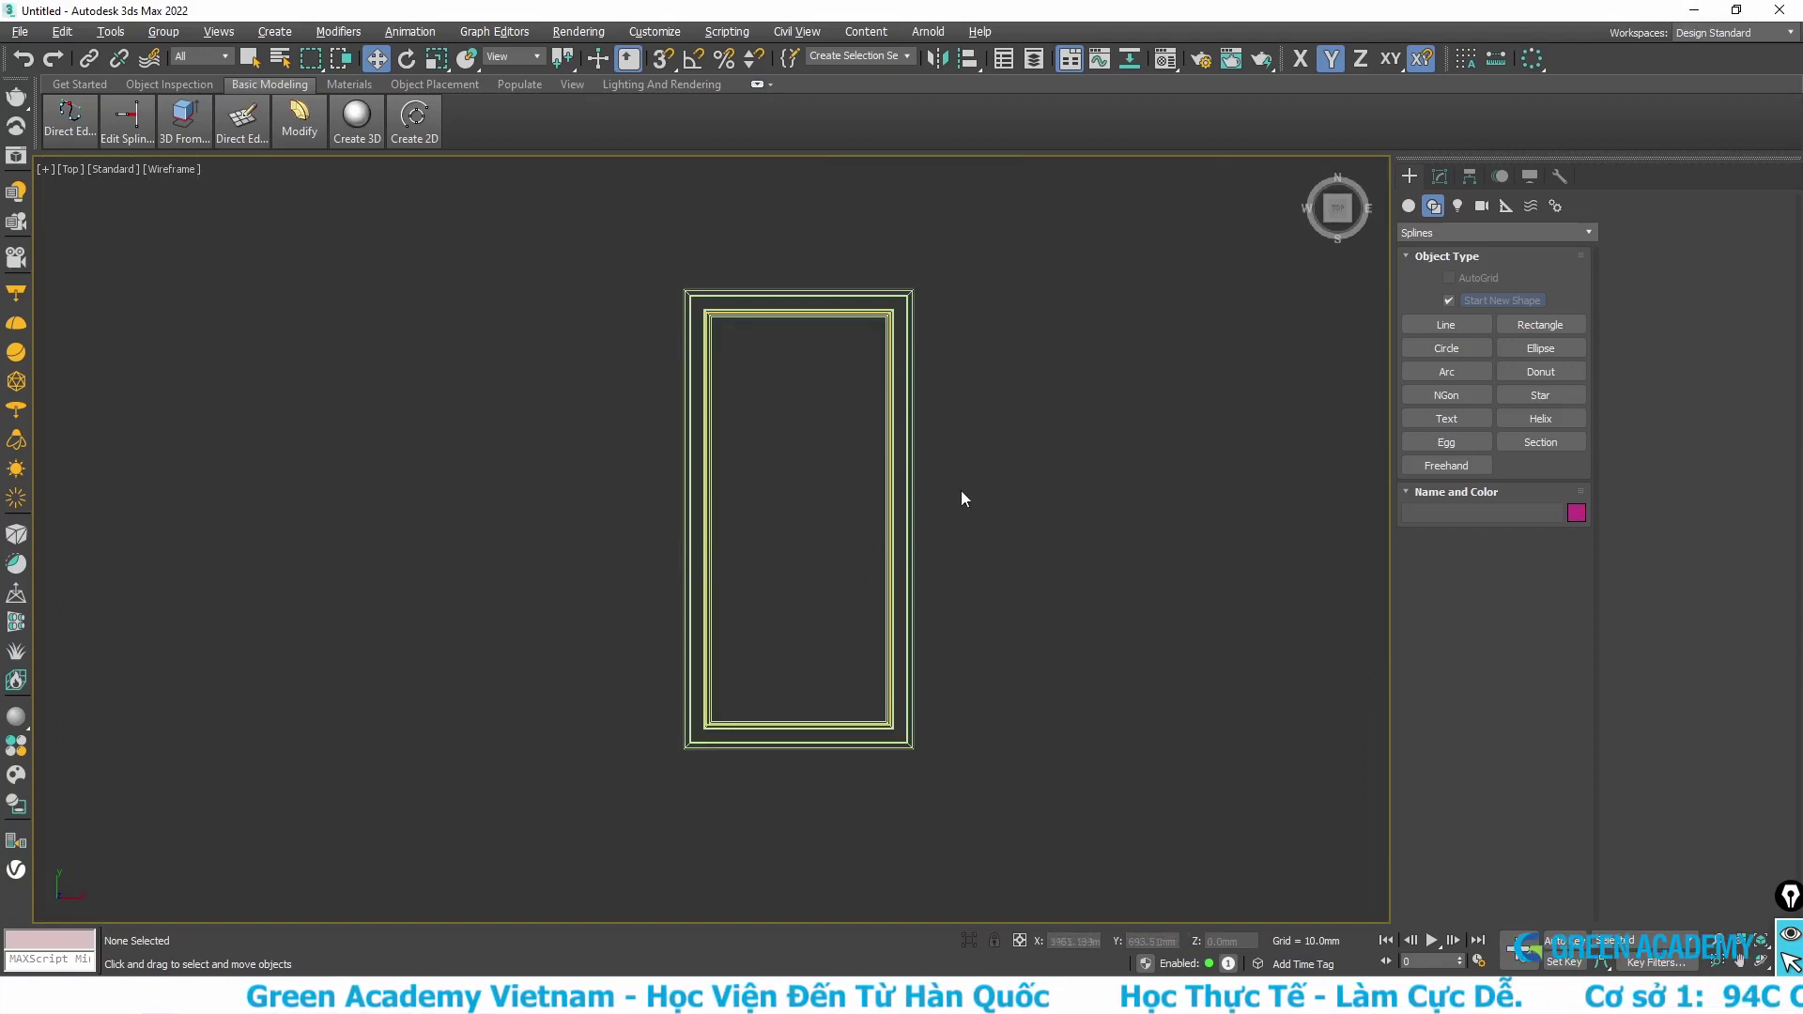
{"action": "left_click", "coordinate": [792, 706]}
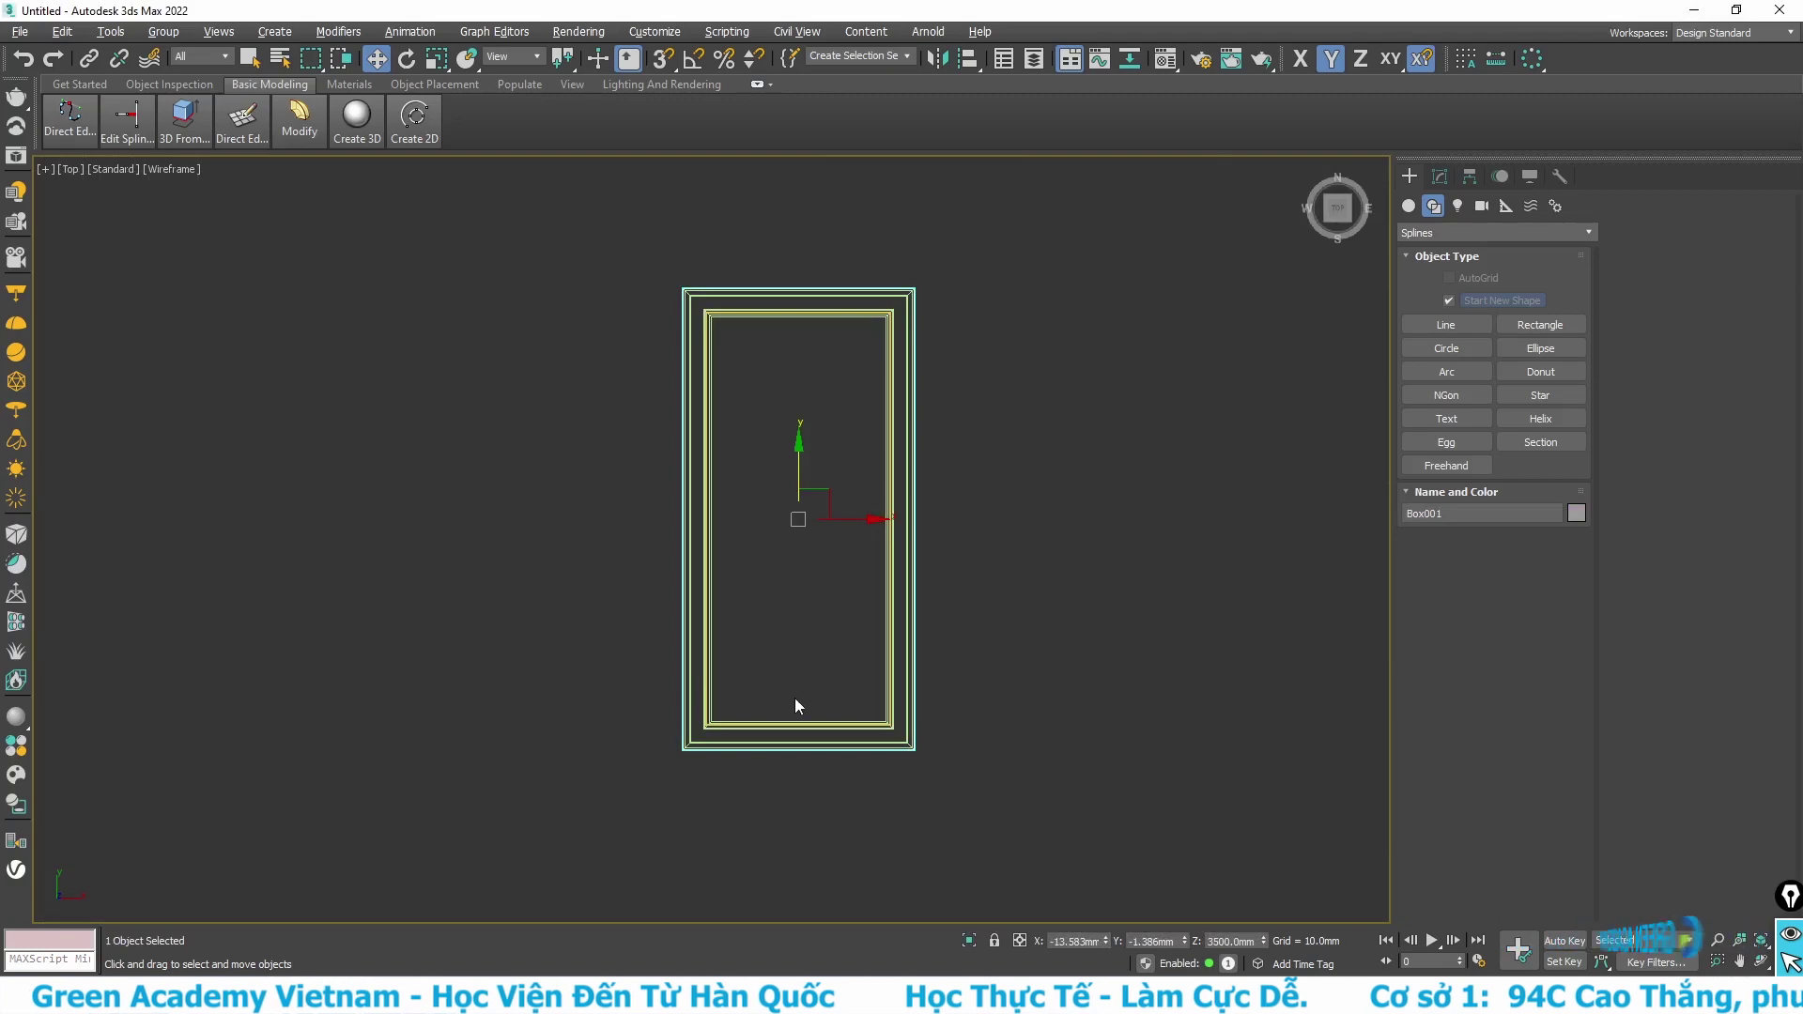
{"action": "key", "text": "p"}
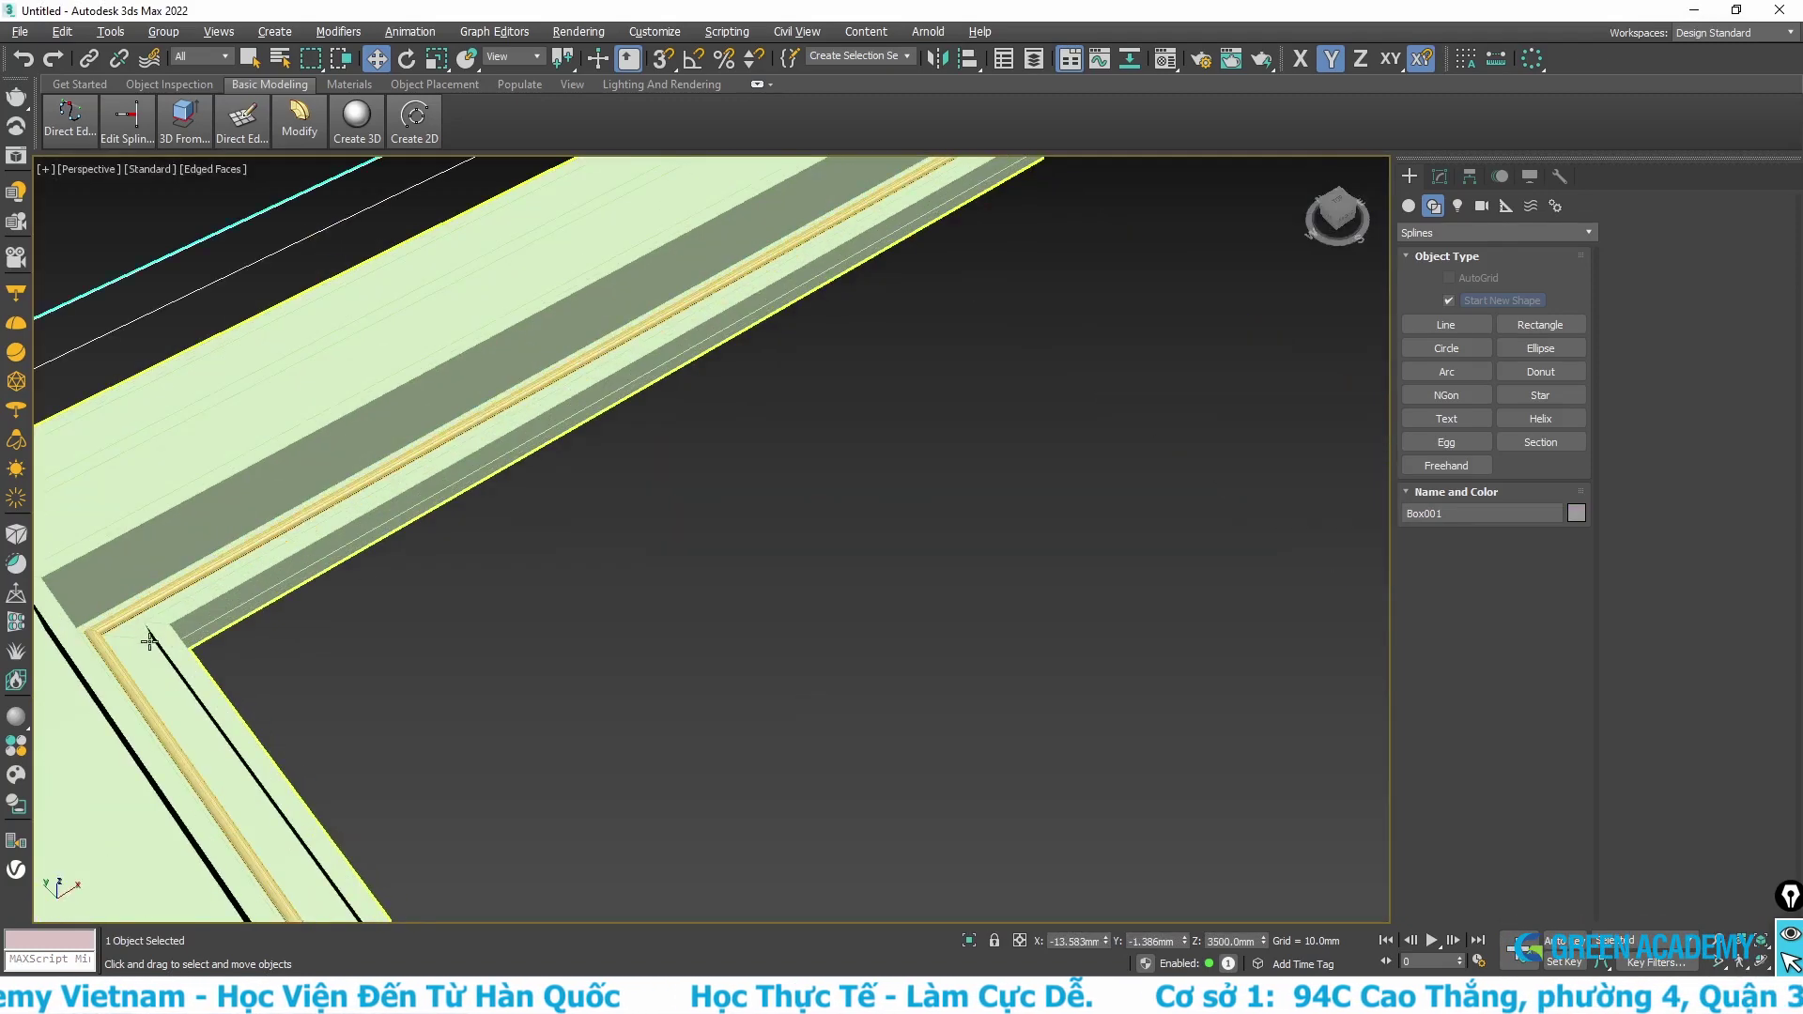
{"action": "scroll", "coordinate": [267, 593], "scroll_direction": "down", "scroll_amount": 5}
{"action": "left_click", "coordinate": [505, 607]}
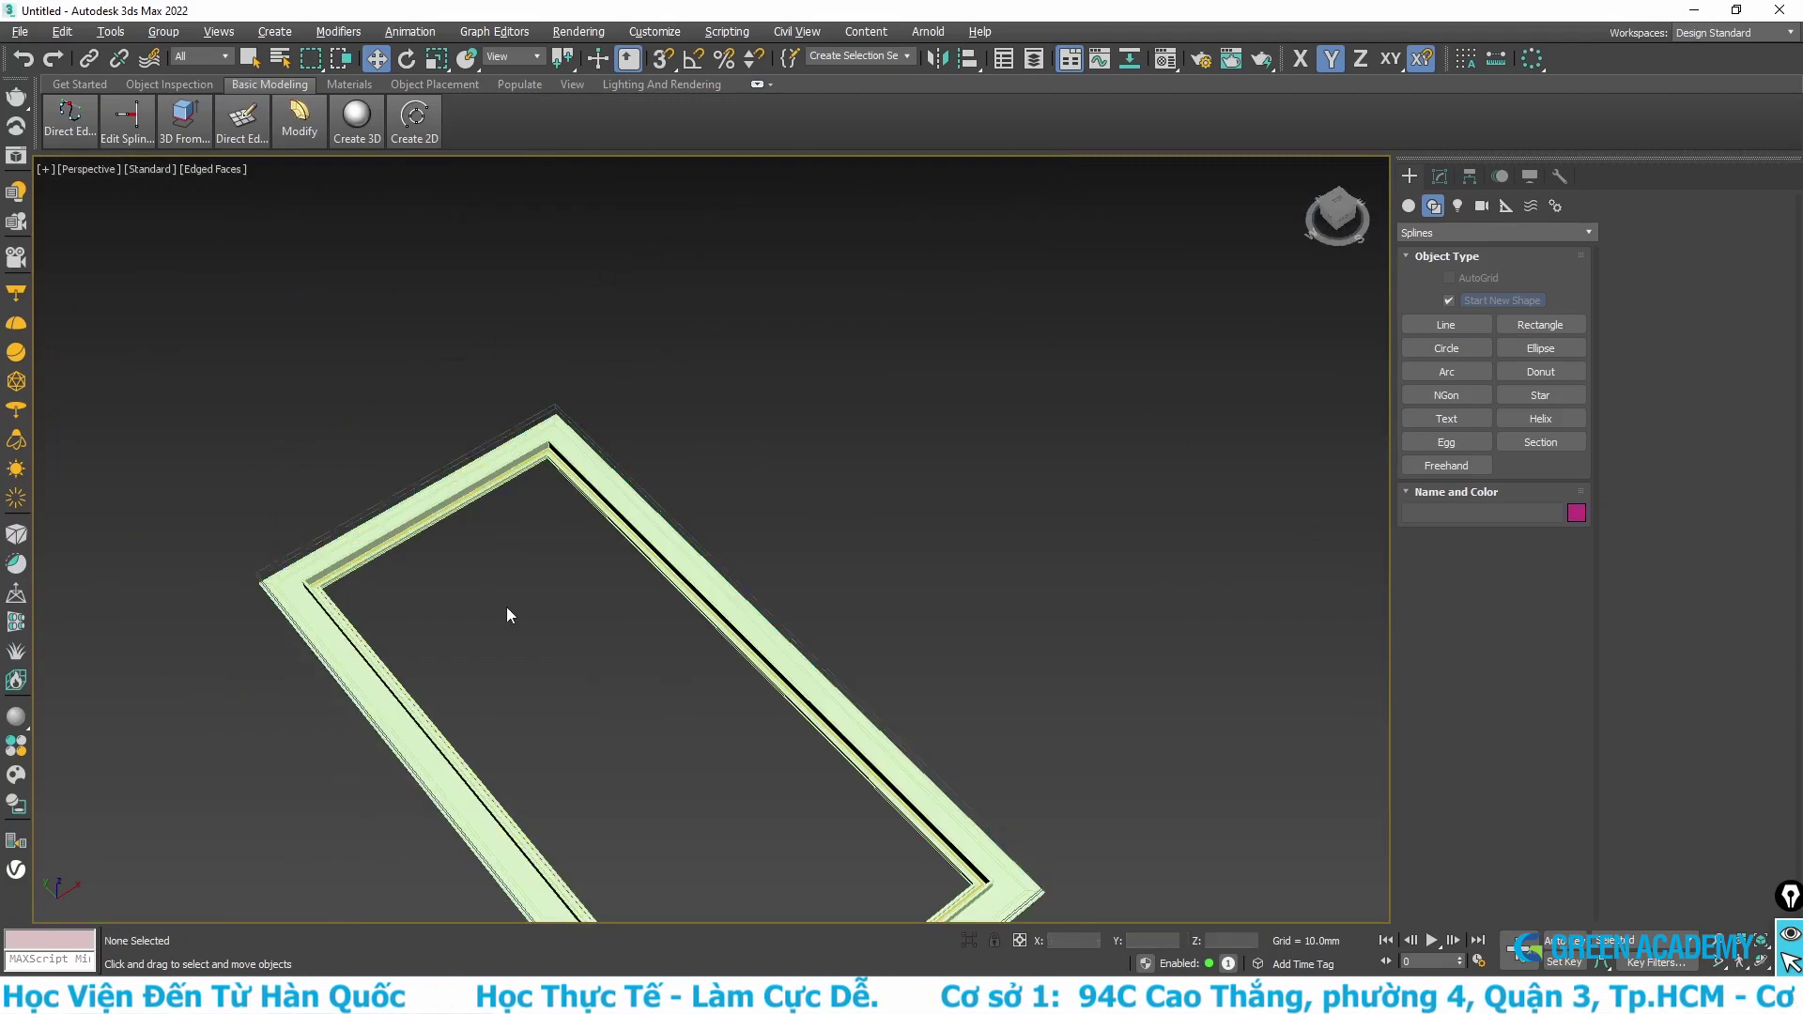
{"action": "key", "text": "t"}
- Draw a cylinder in the centre of the ceiling frame
{"action": "scroll", "coordinate": [813, 482], "scroll_direction": "up", "scroll_amount": 3}
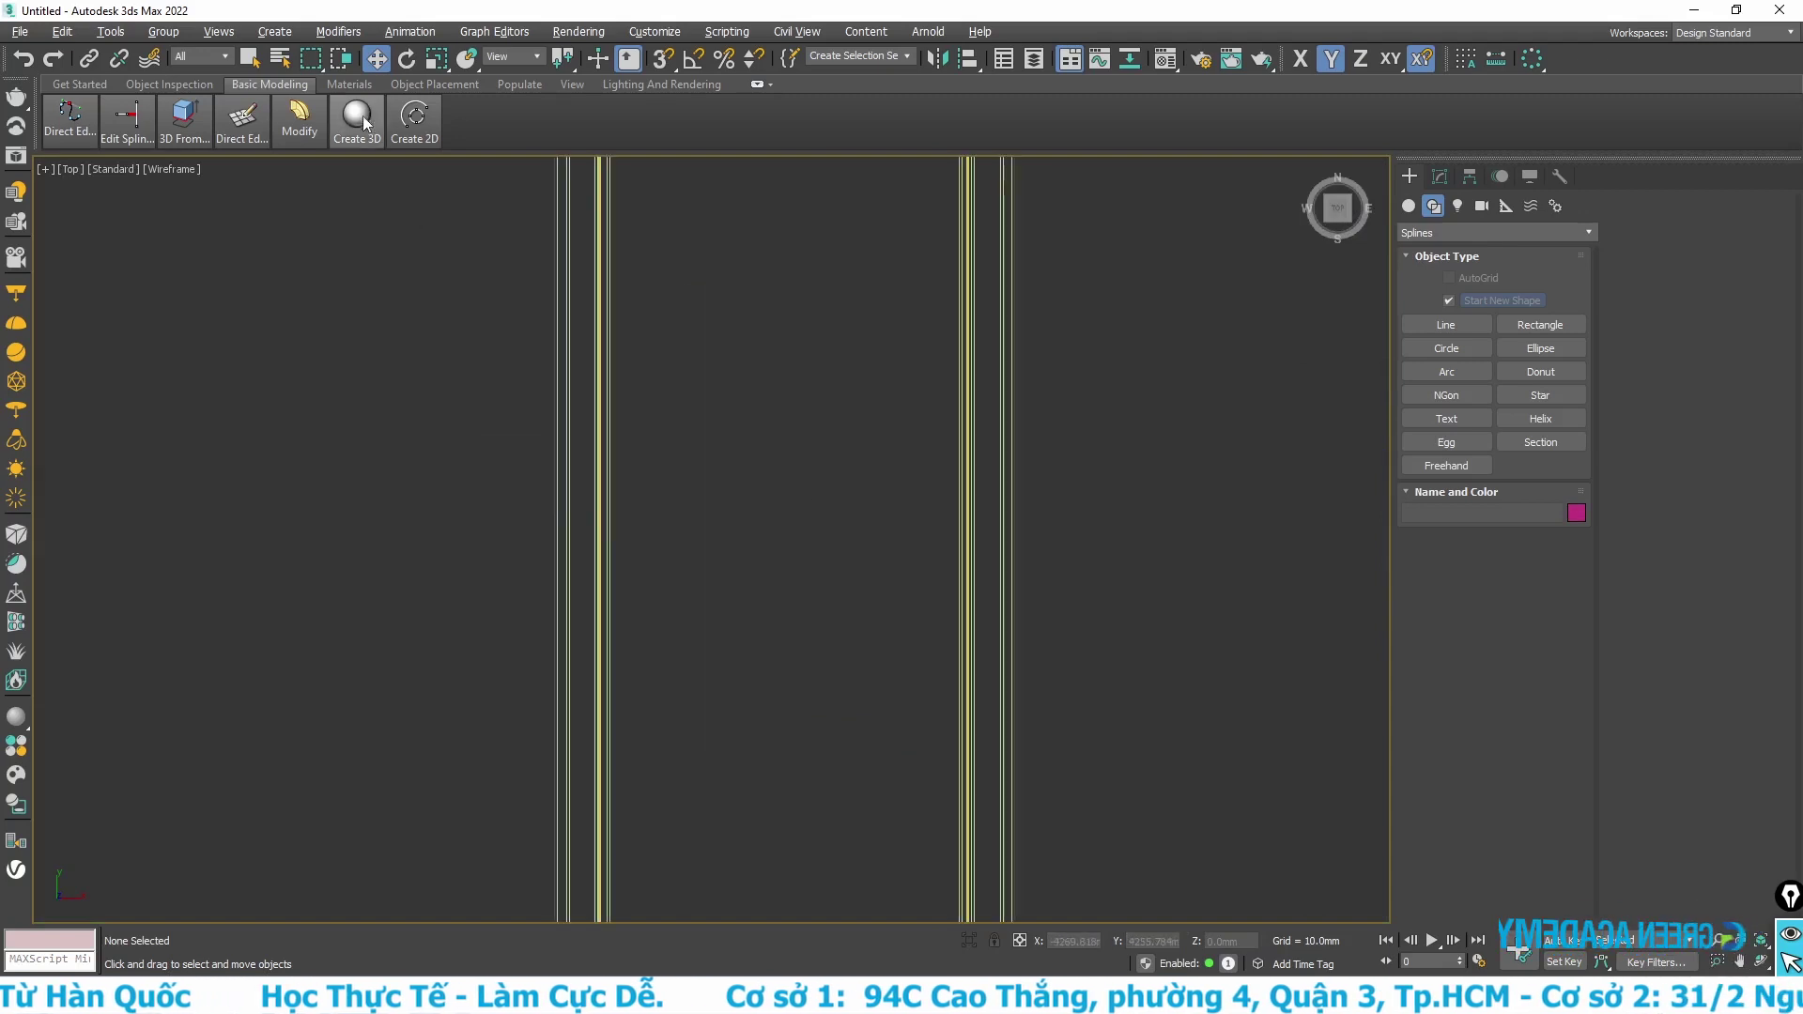
{"action": "left_click", "coordinate": [362, 117]}
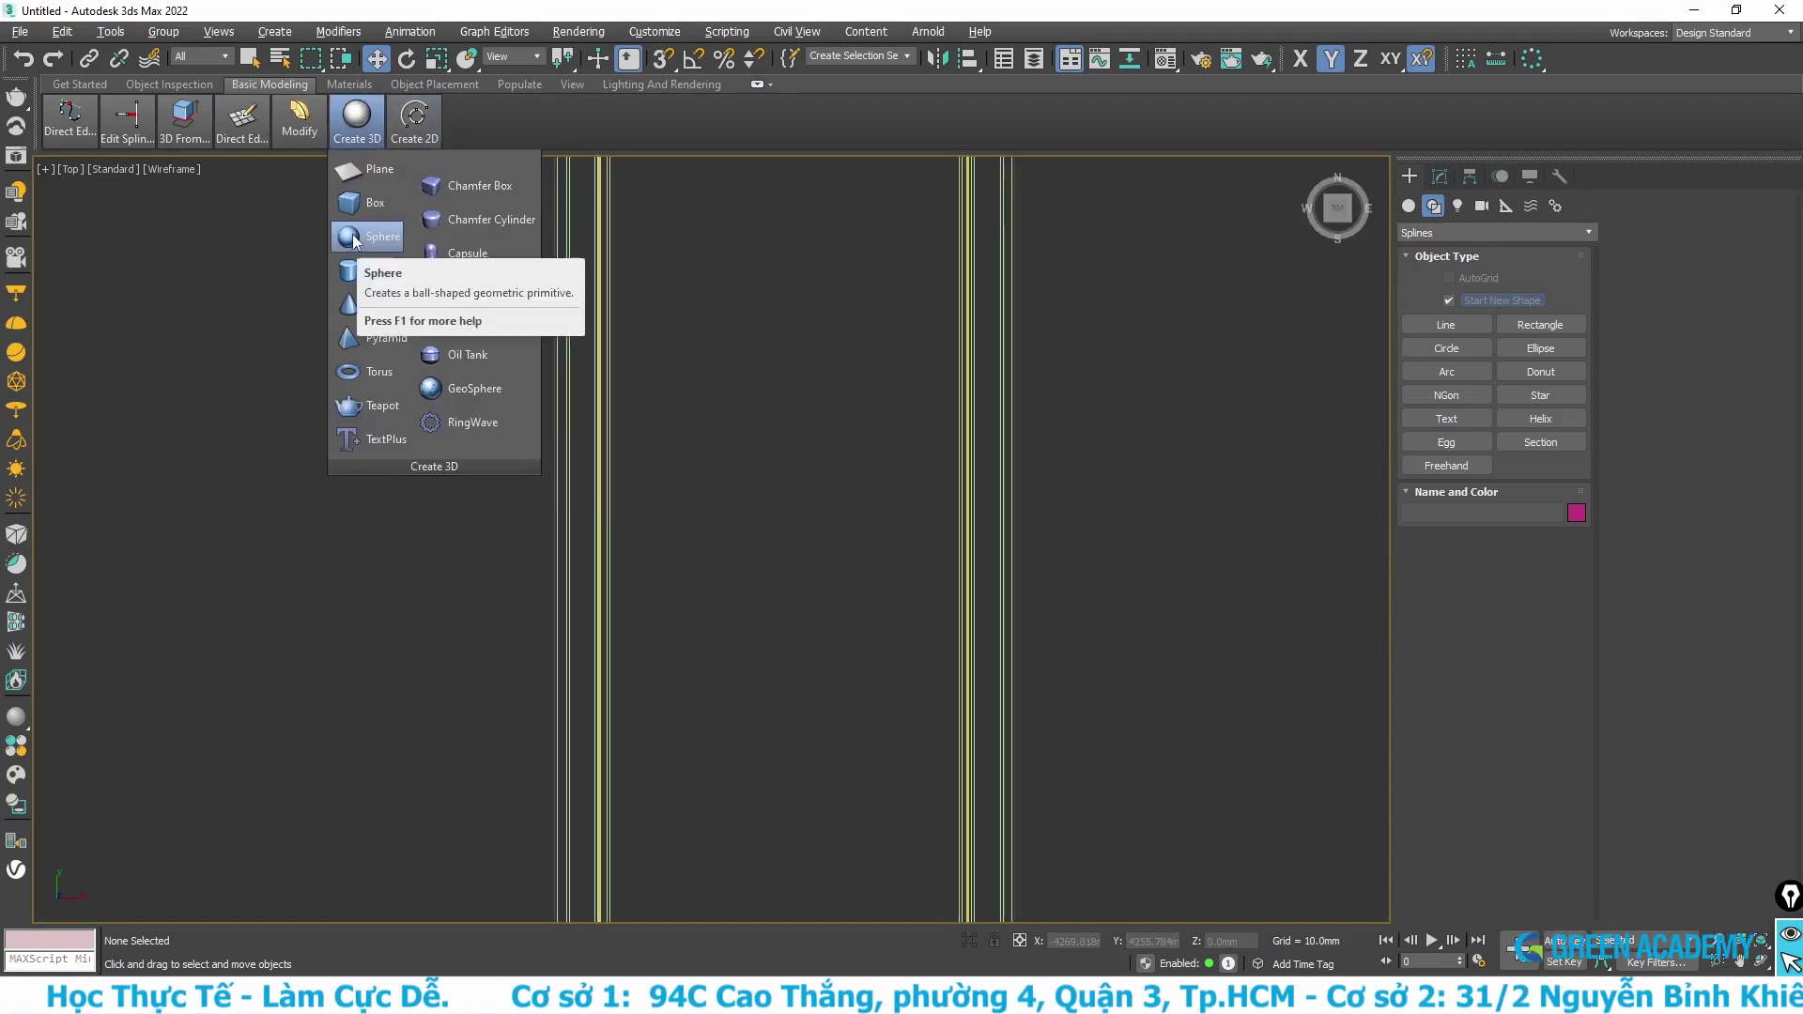
{"action": "left_click", "coordinate": [368, 271]}
{"action": "left_click_drag", "start_coordinate": [787, 536], "coordinate": [817, 644]}
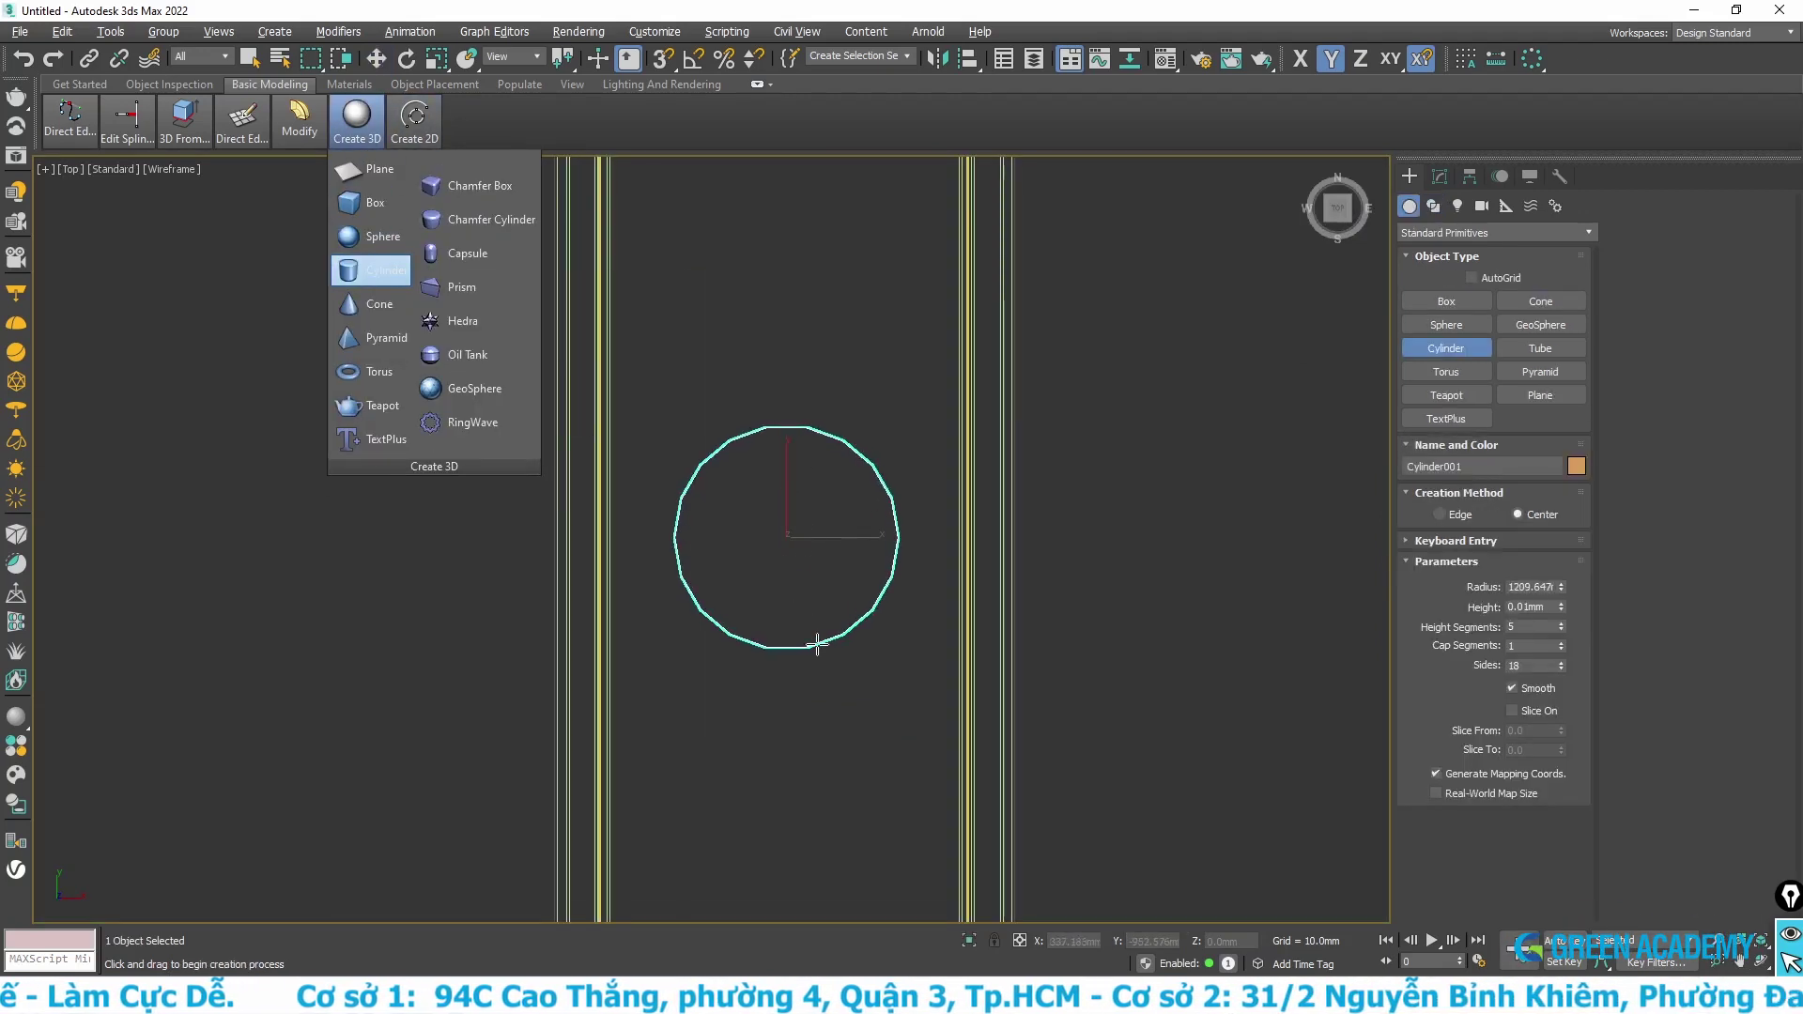
{"action": "scroll", "coordinate": [816, 671], "scroll_direction": "down", "scroll_amount": 2}
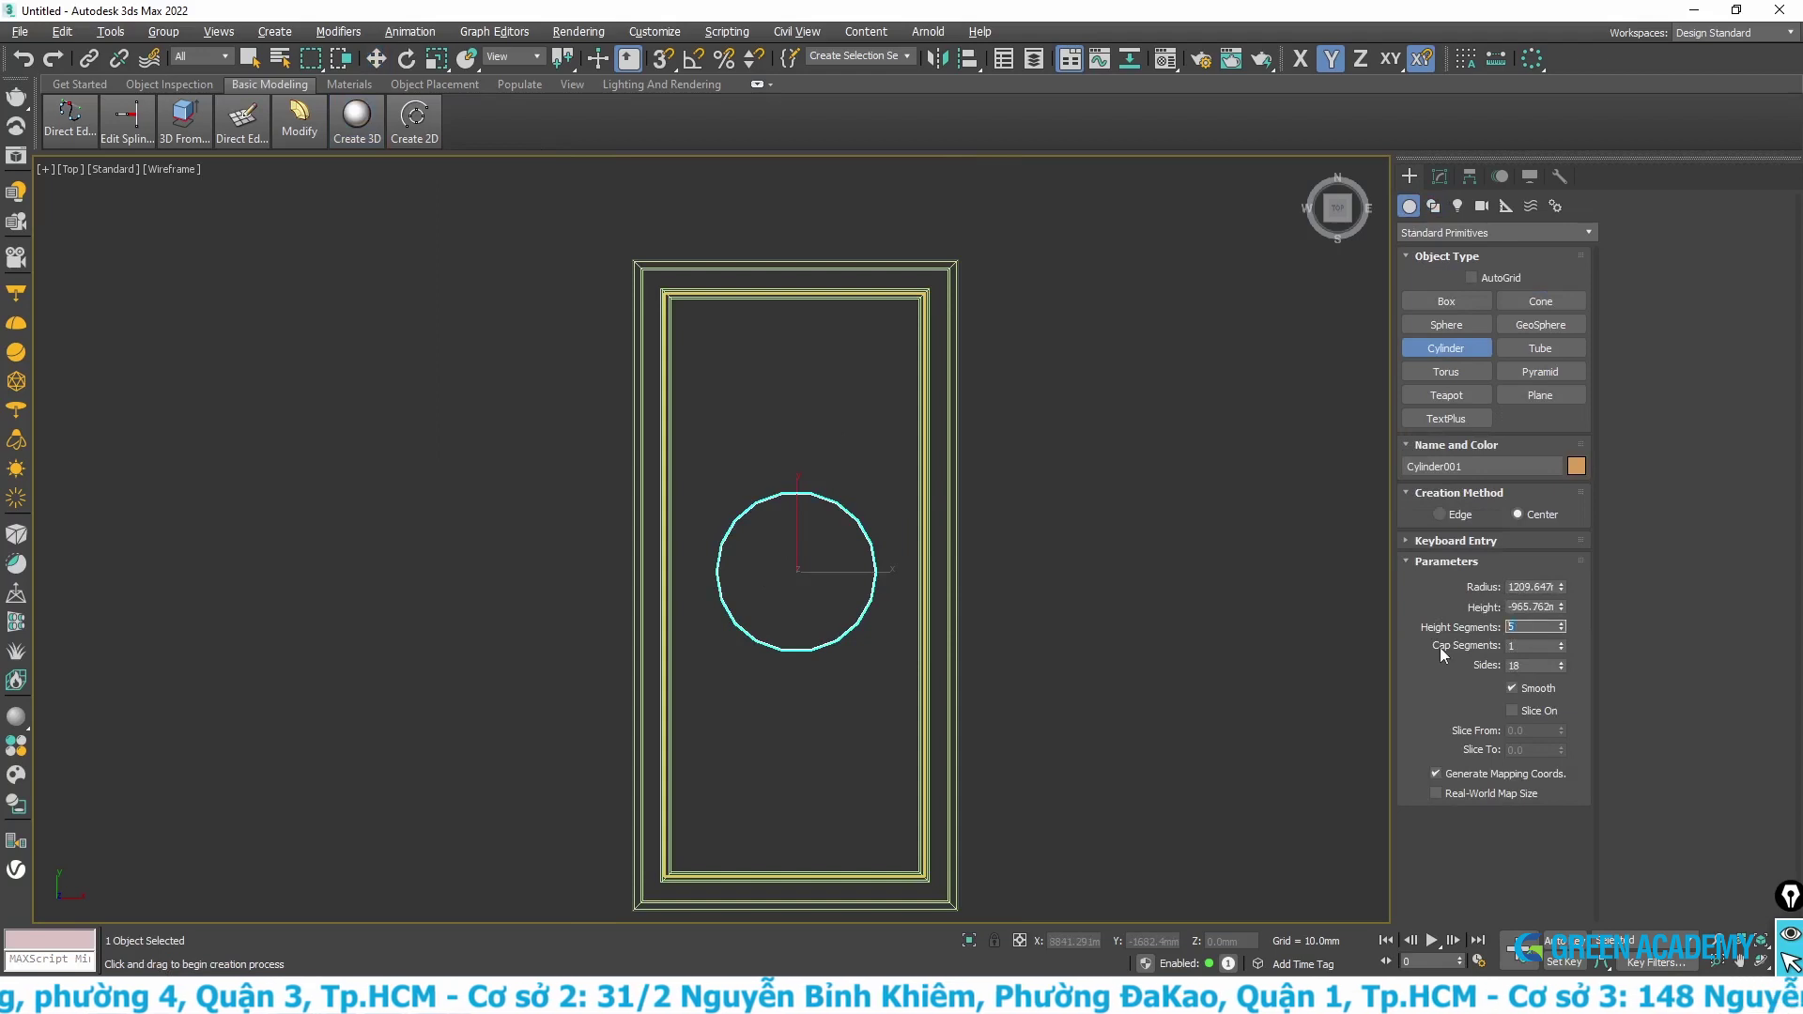
{"action": "type", "text": "1"}
- Set the cylinder's radius to 1200 mm and height to 80 mm
{"action": "left_click", "coordinate": [1511, 586]}
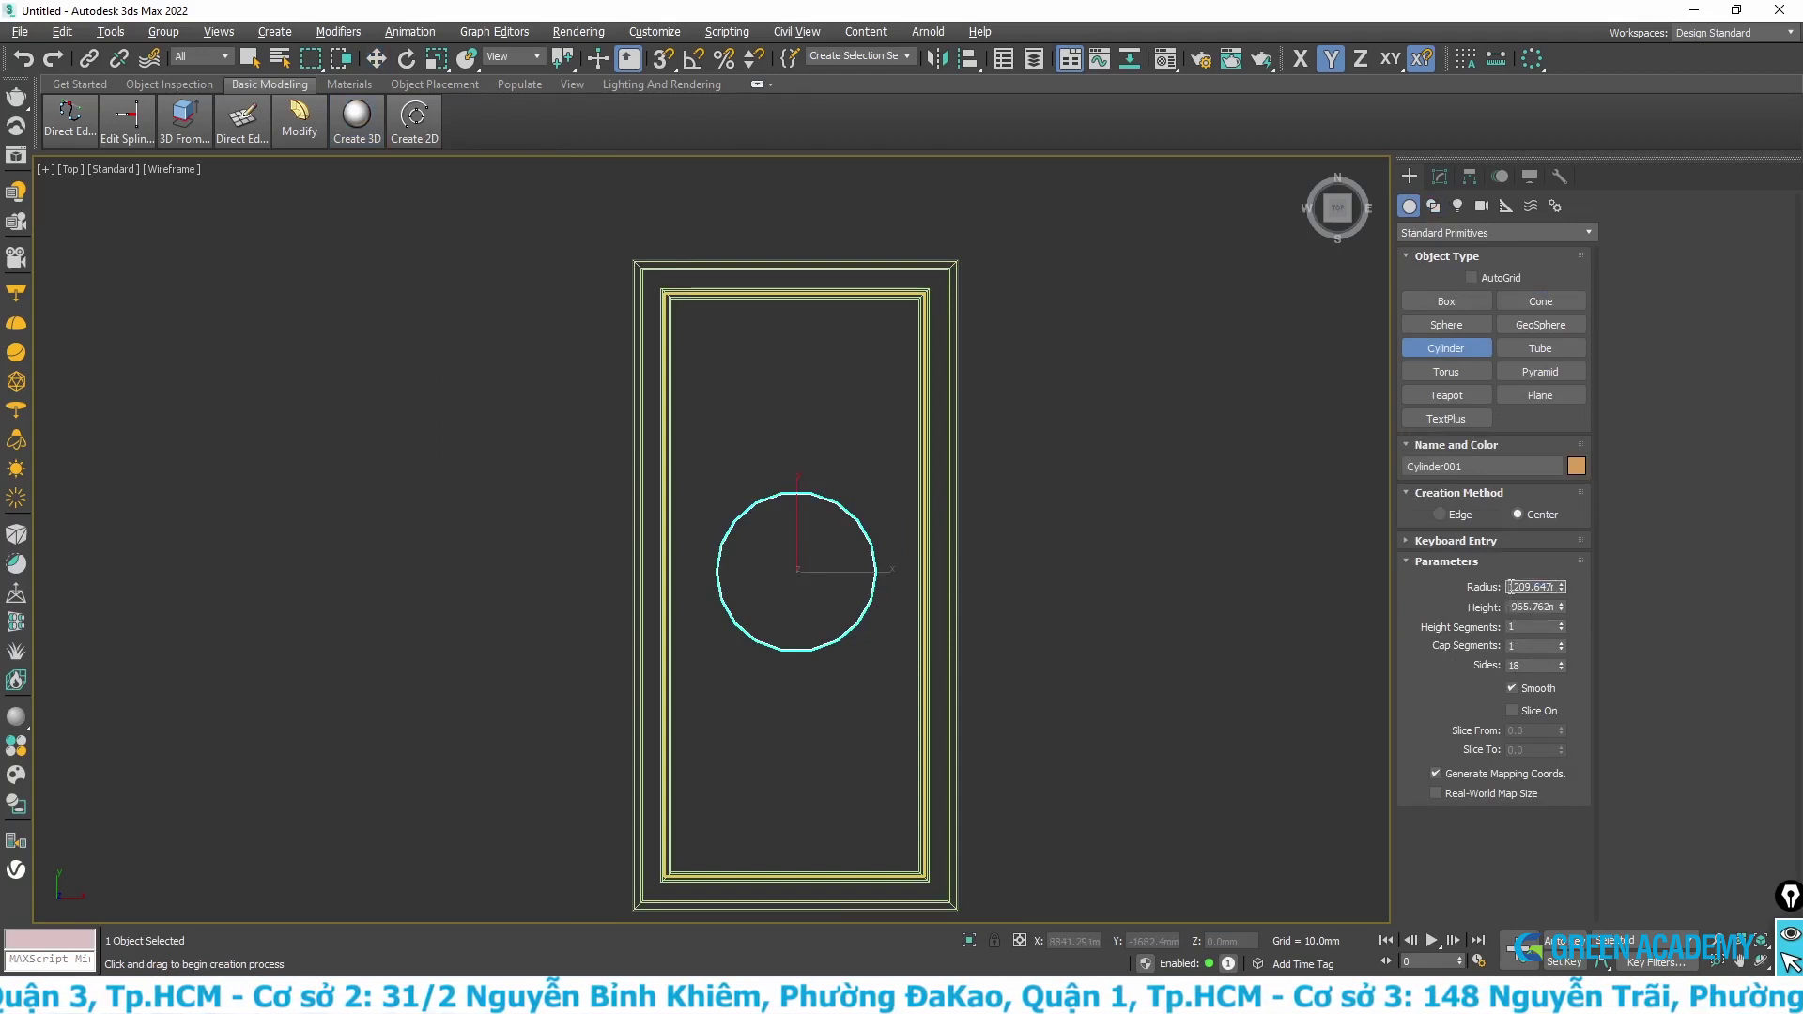
{"action": "key", "text": "Tab"}
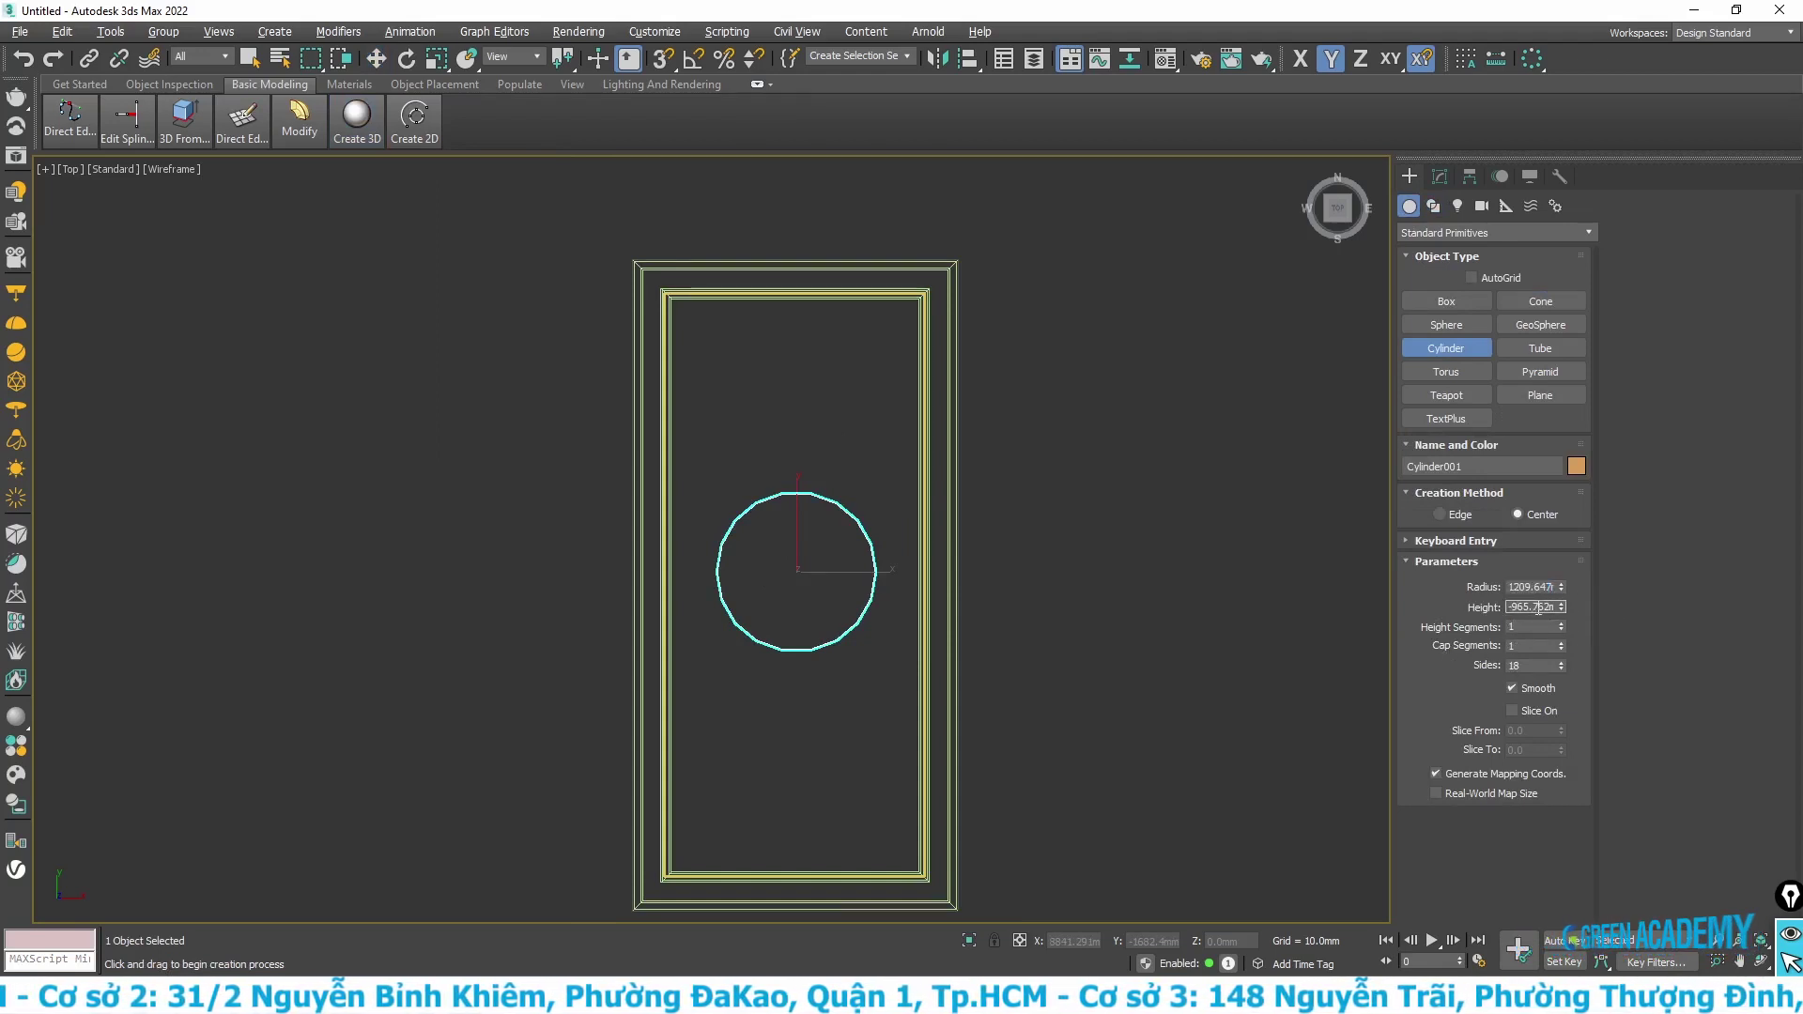
{"action": "key", "text": "shift+Tab"}
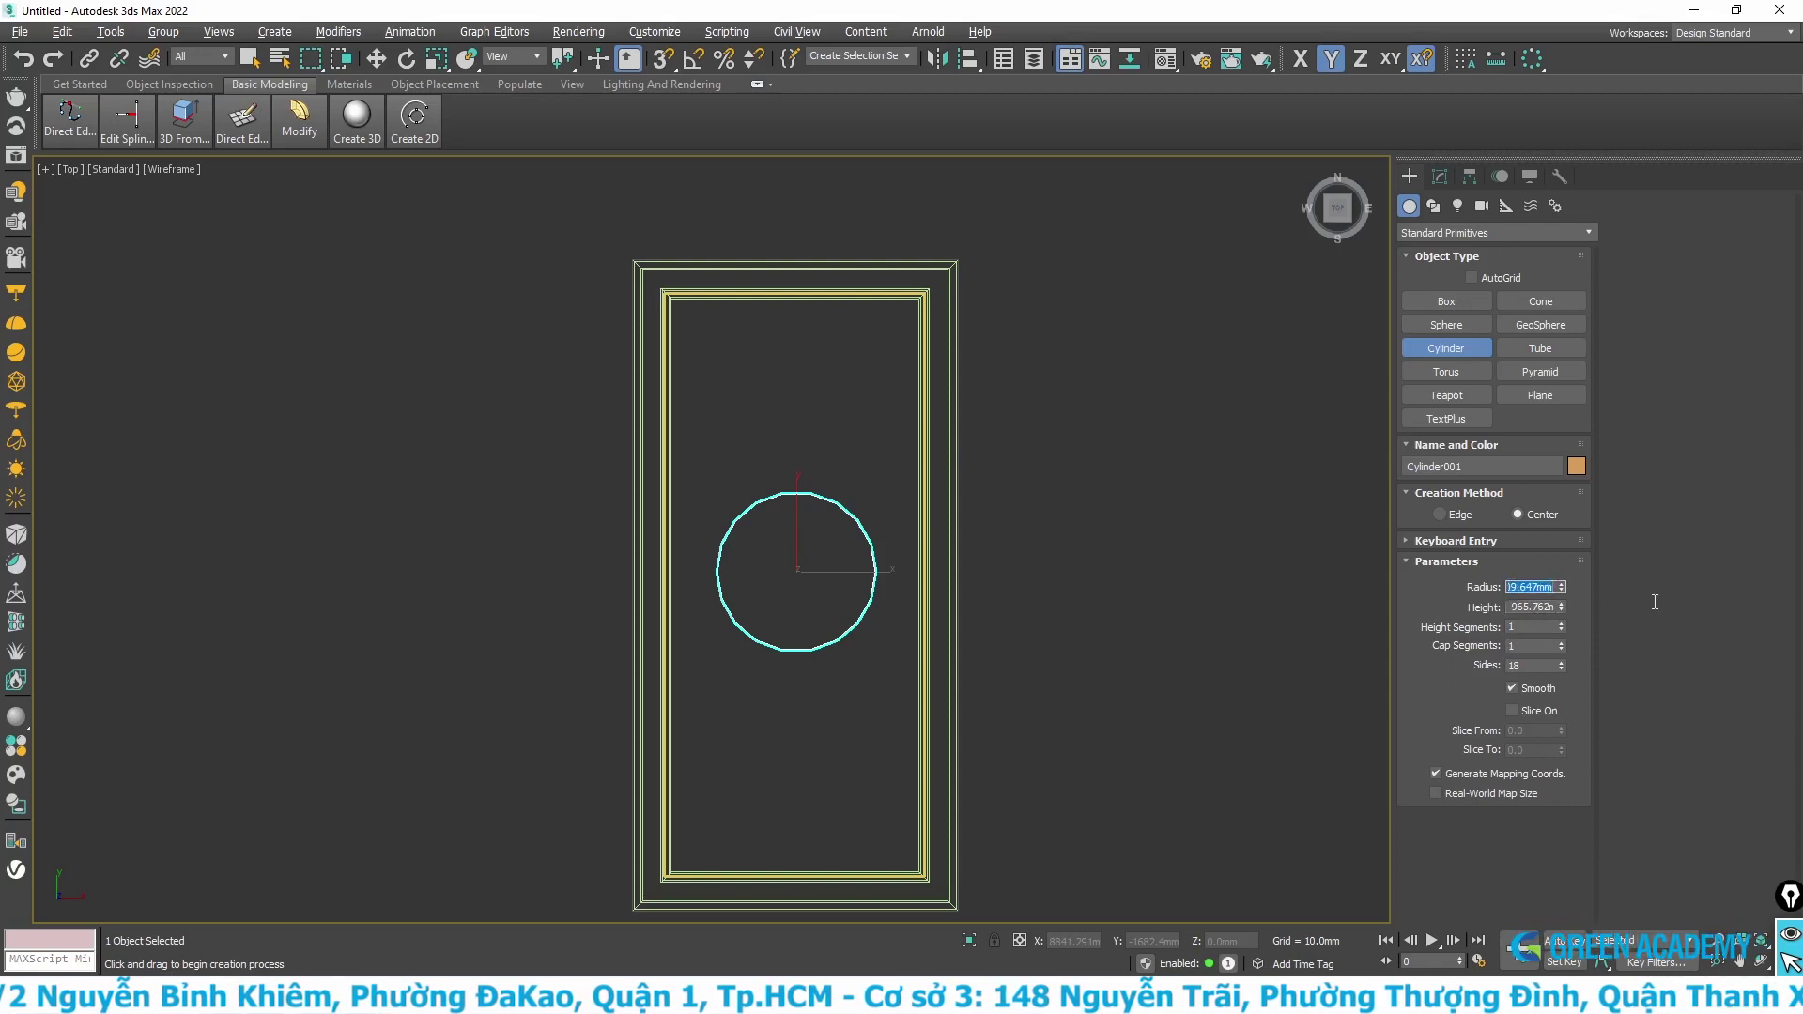
{"action": "scroll", "coordinate": [843, 588], "scroll_direction": "up", "scroll_amount": 2}
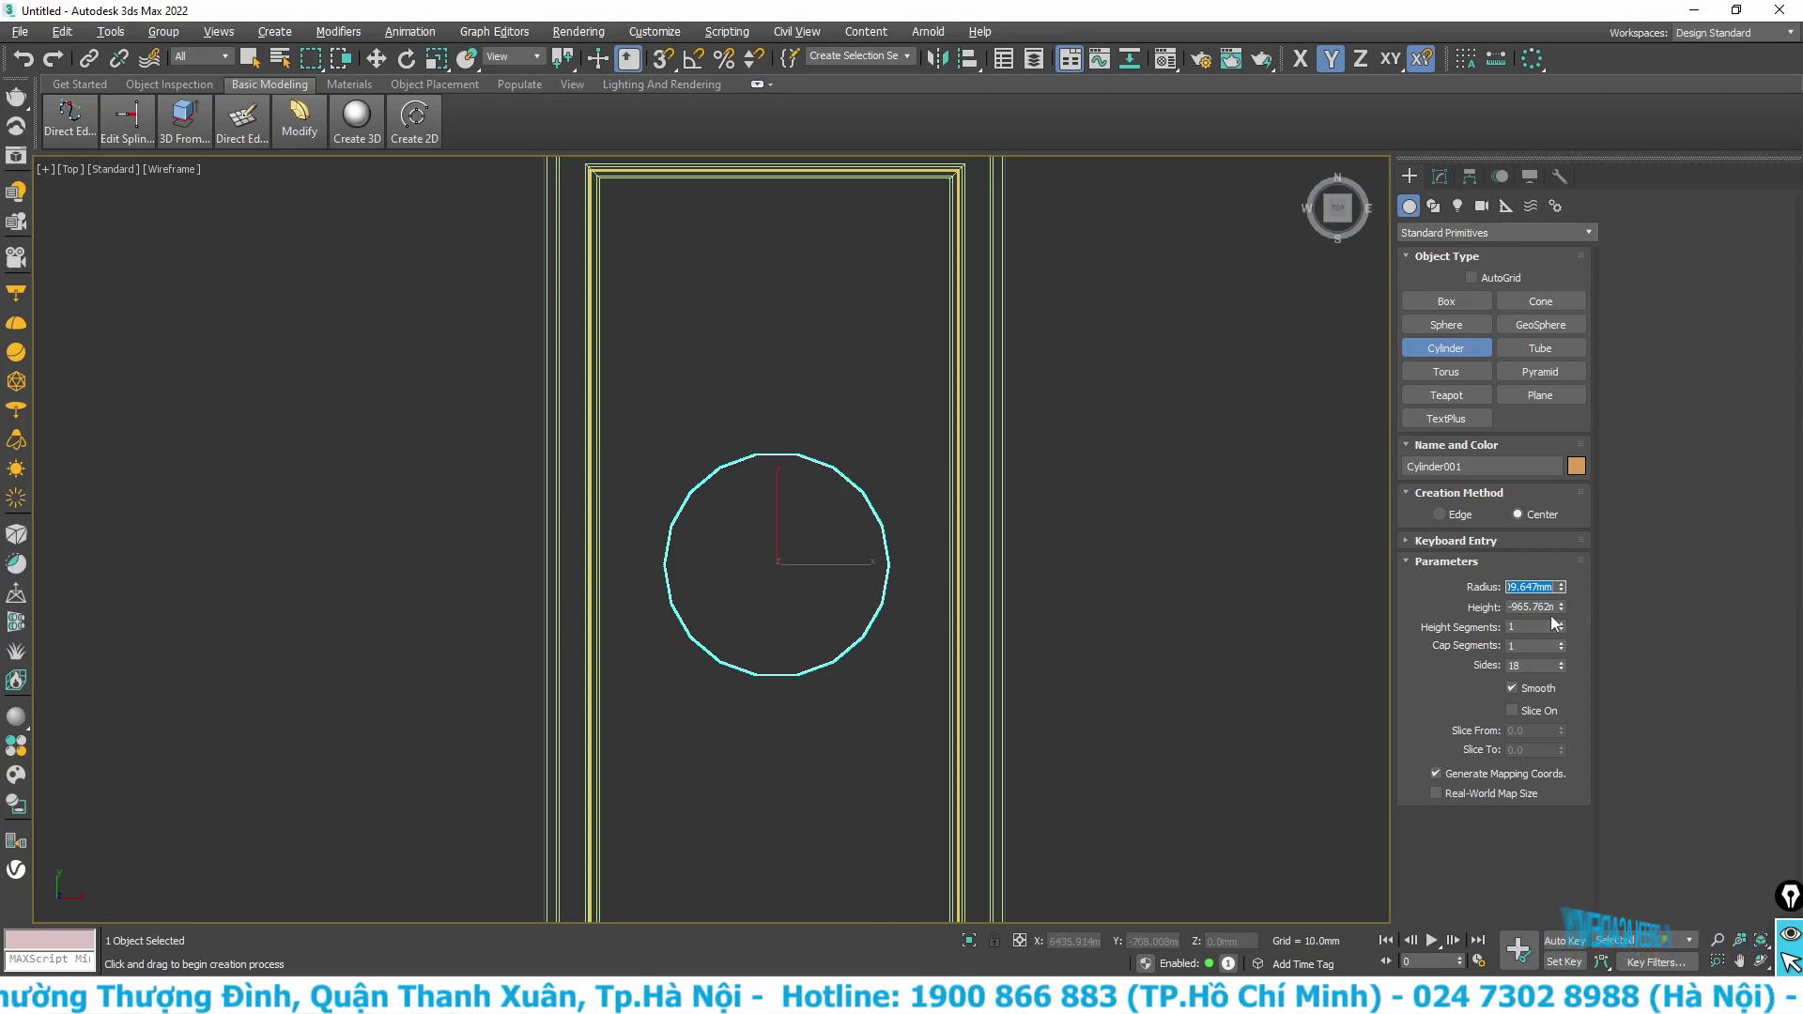
{"action": "type", "text": "1200"}
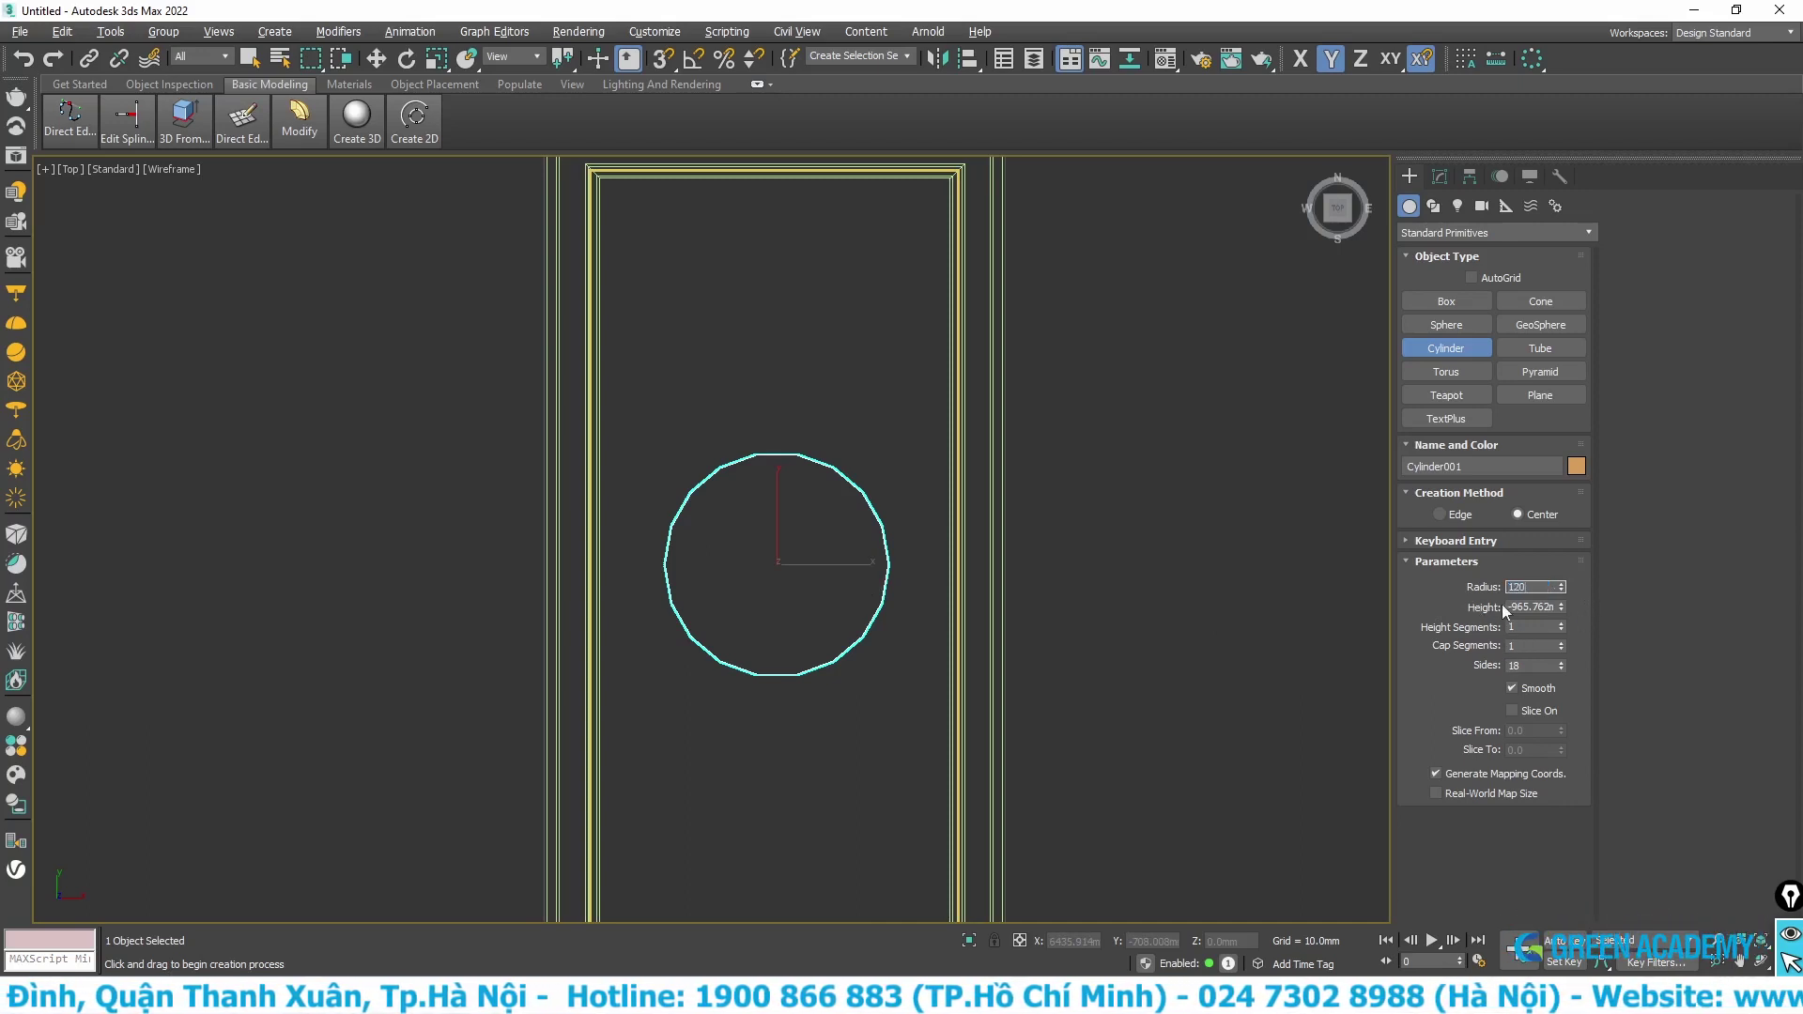
{"action": "left_click", "coordinate": [1513, 607]}
{"action": "type", "text": "8"}
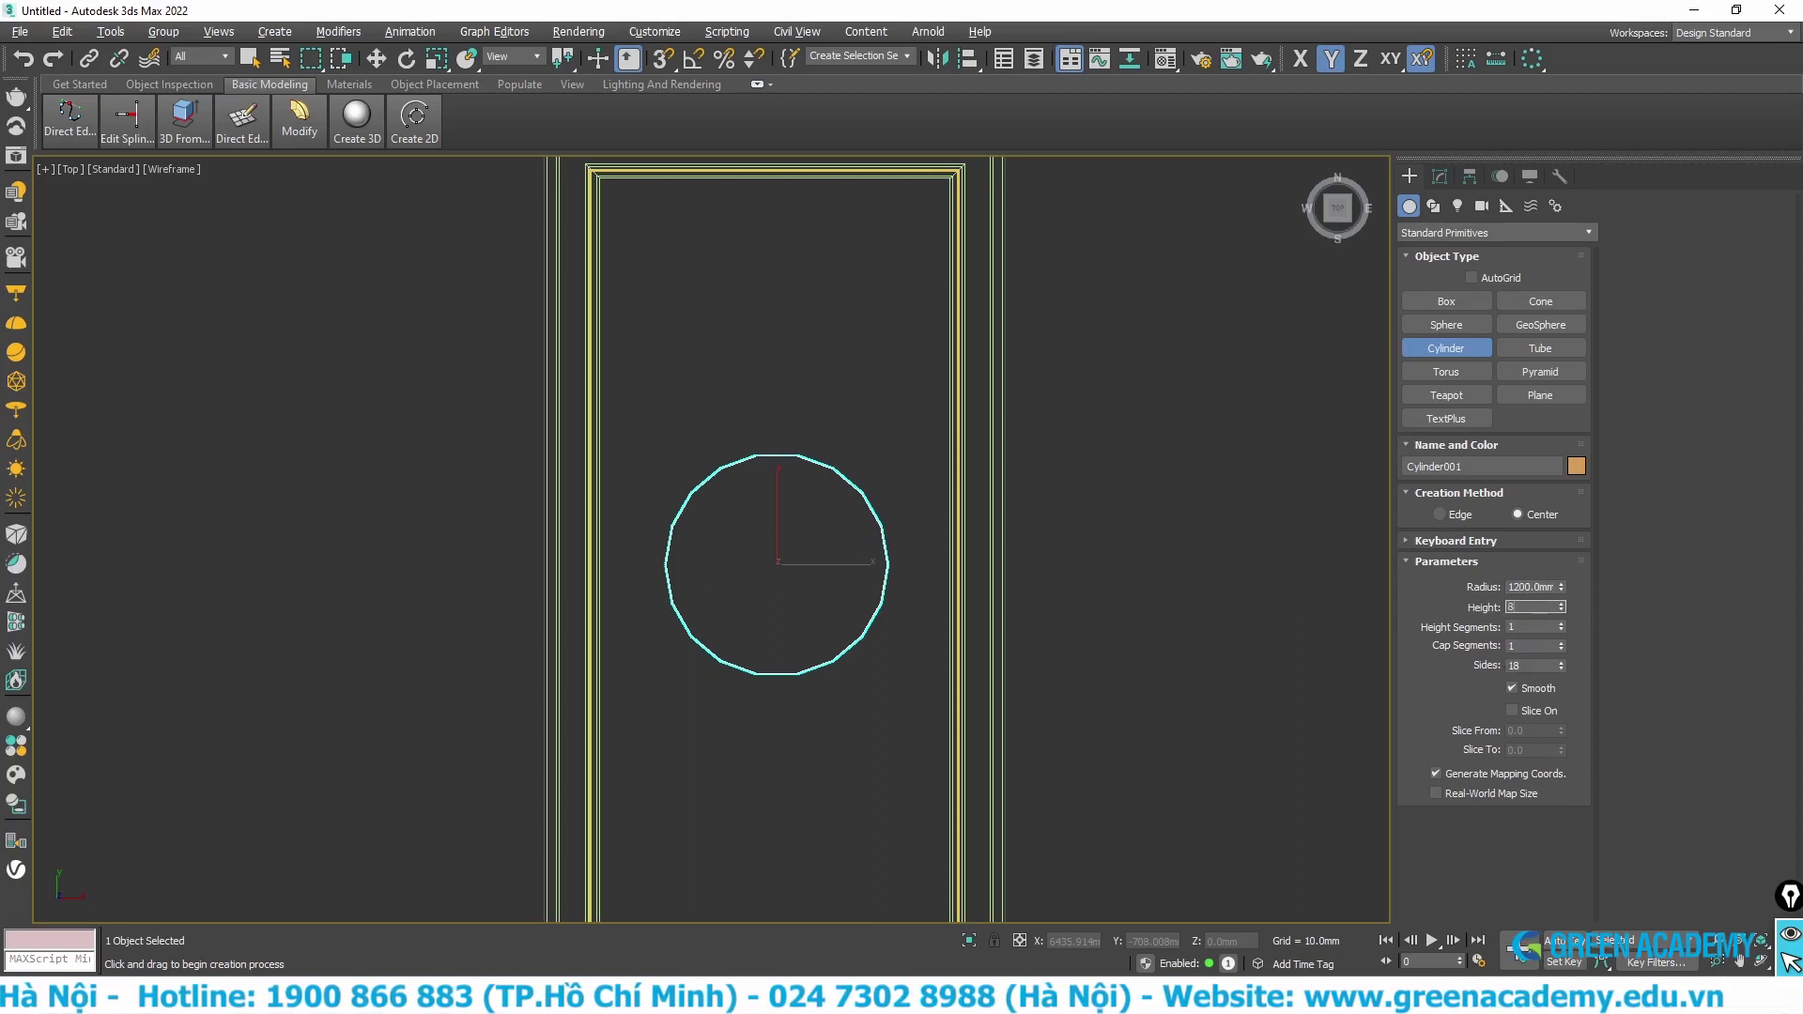
{"action": "type", "text": "0"}
{"action": "key", "text": "Return"}
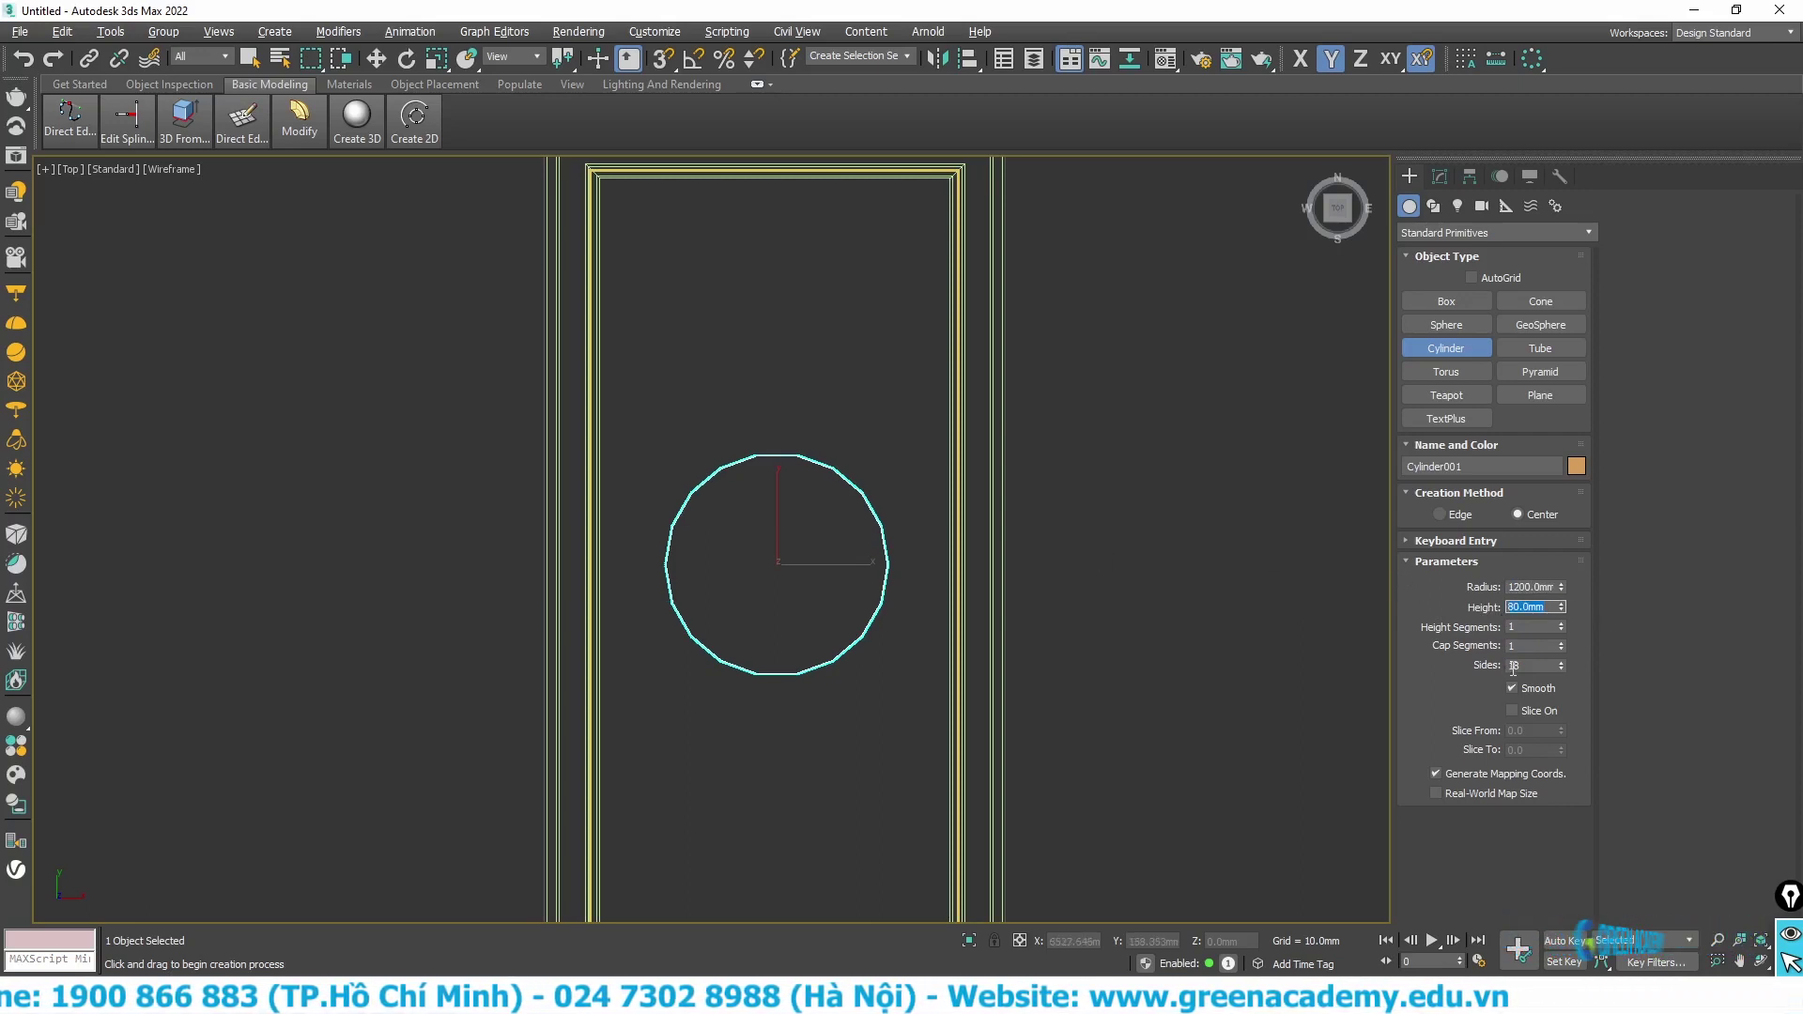
- Set the cylinder's sides to 54, then 48, and finish creation
{"action": "double_click", "coordinate": [1528, 669]}
{"action": "scroll", "coordinate": [737, 560], "scroll_direction": "up", "scroll_amount": 4}
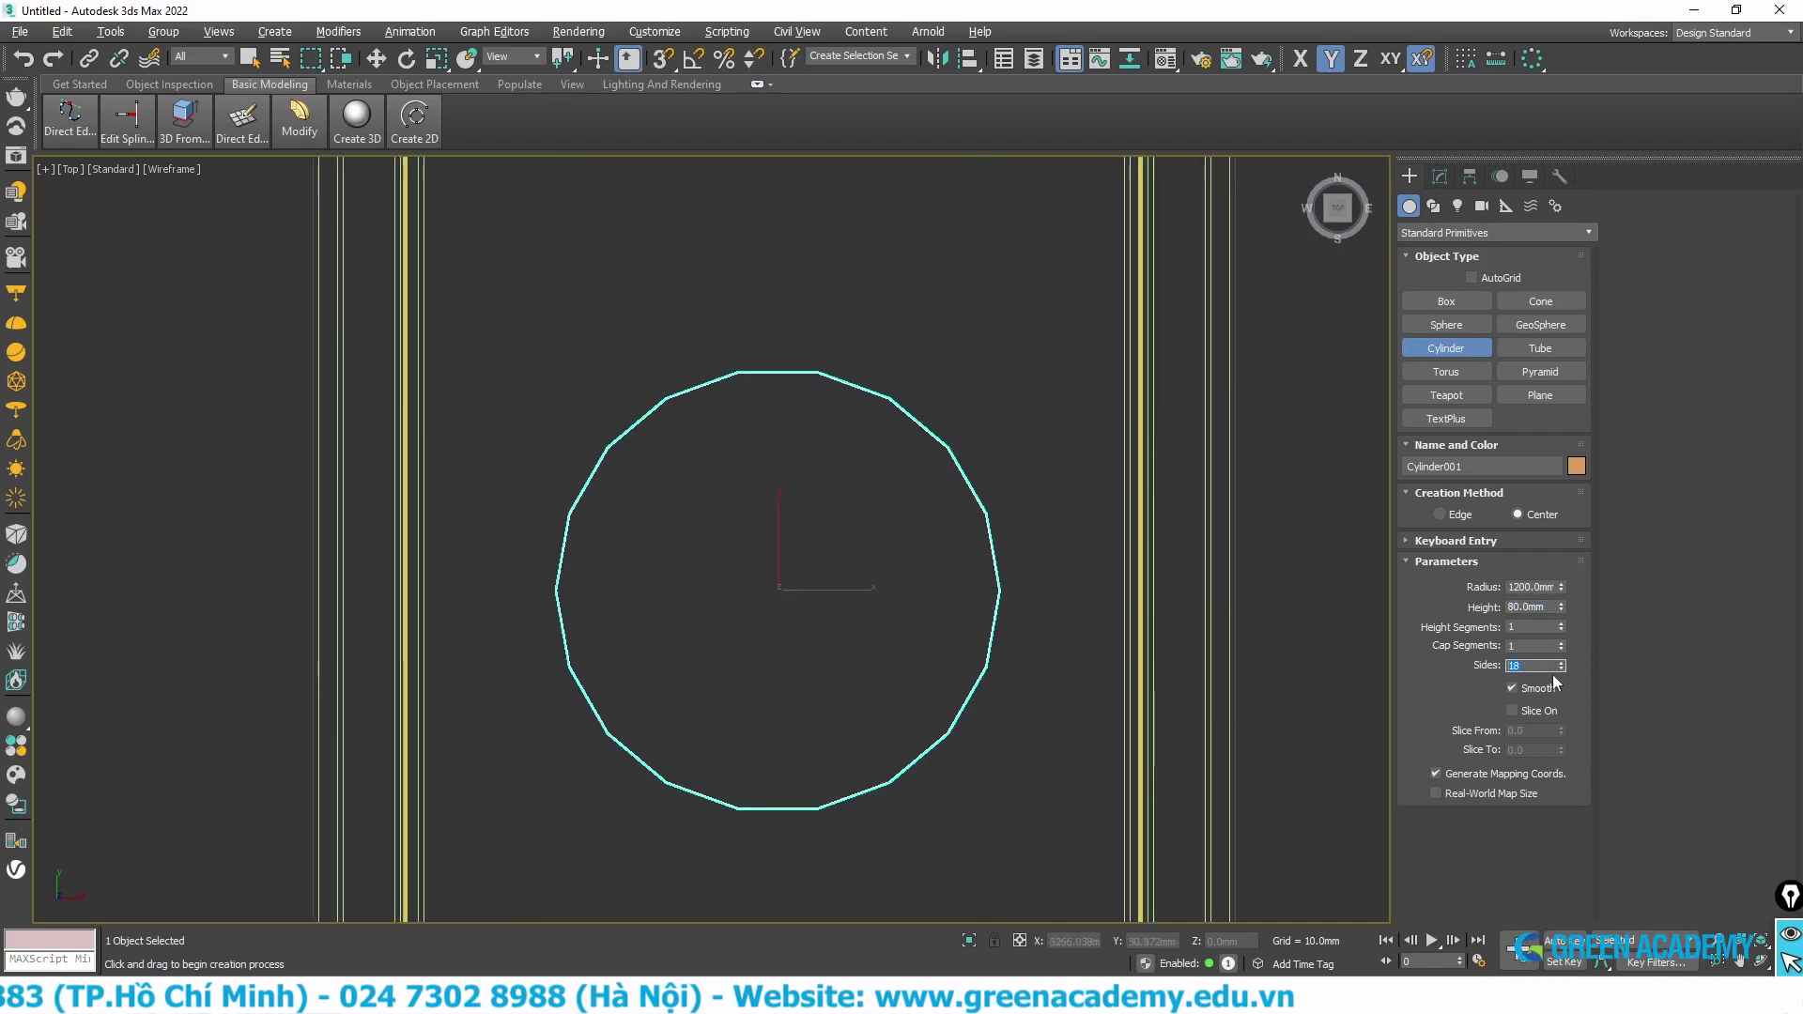
{"action": "scroll", "coordinate": [983, 538], "scroll_direction": "up", "scroll_amount": 2}
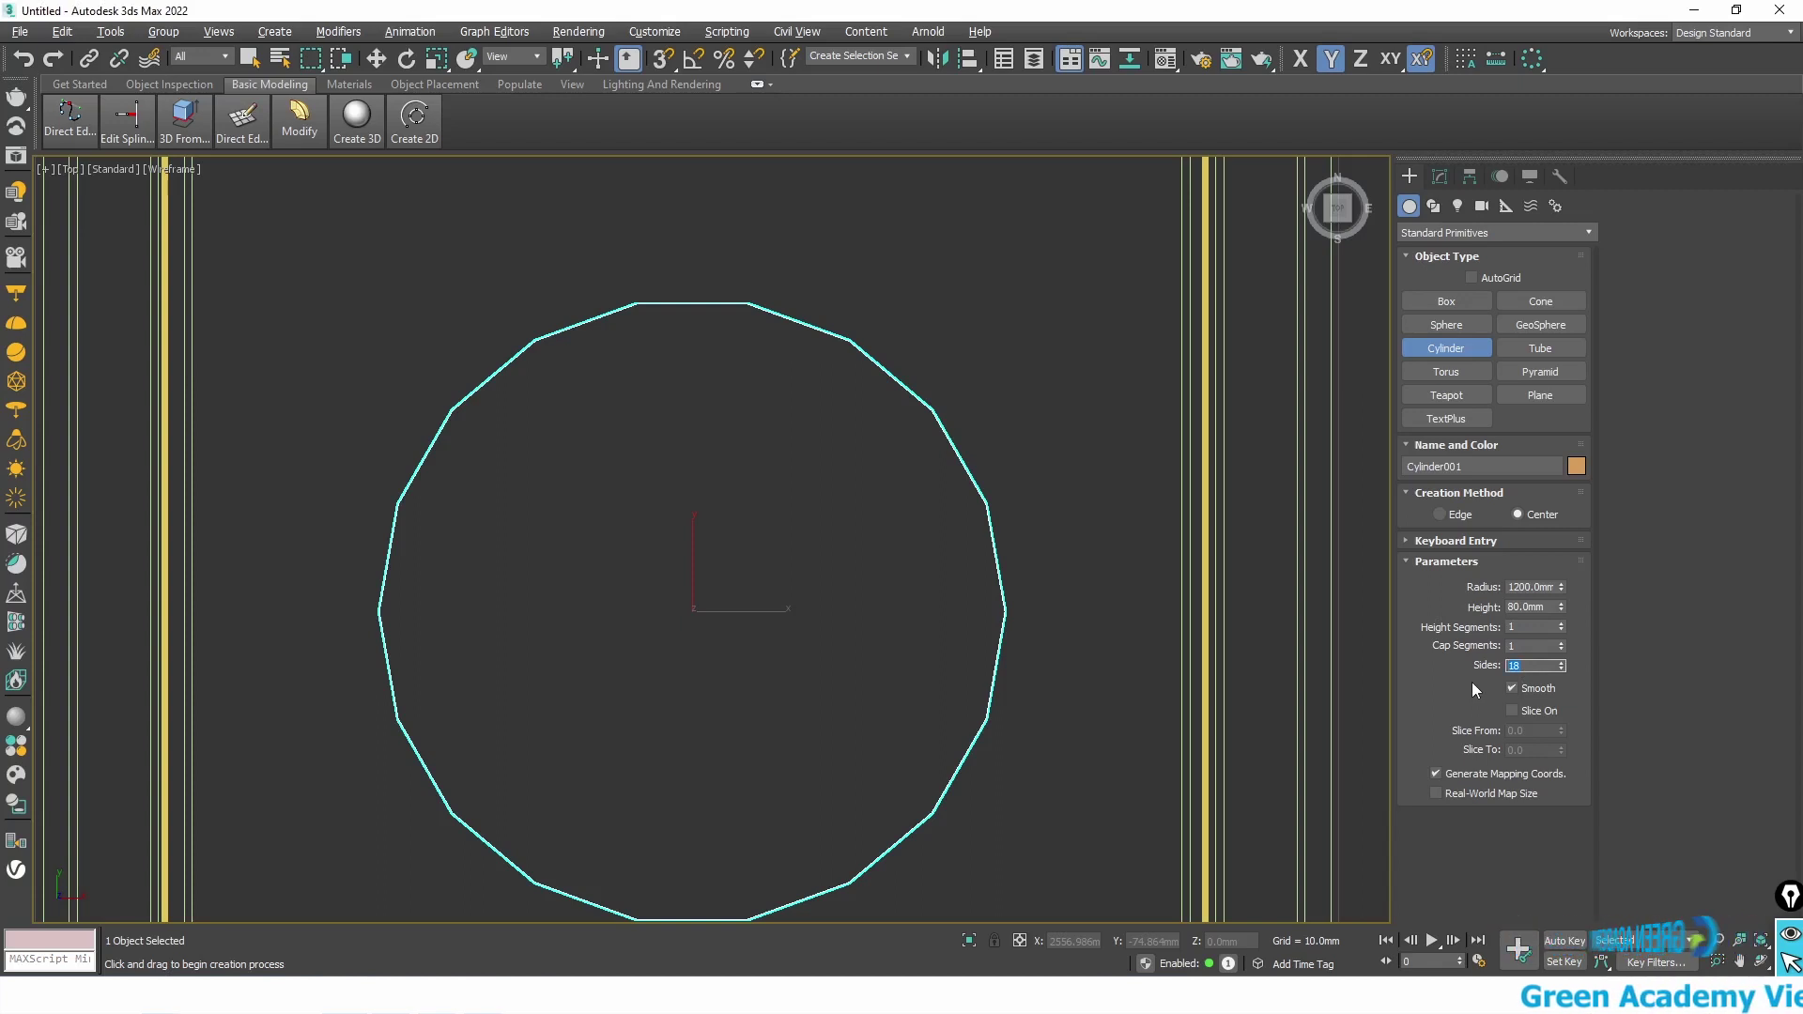
{"action": "type", "text": "54"}
{"action": "key", "text": "Return"}
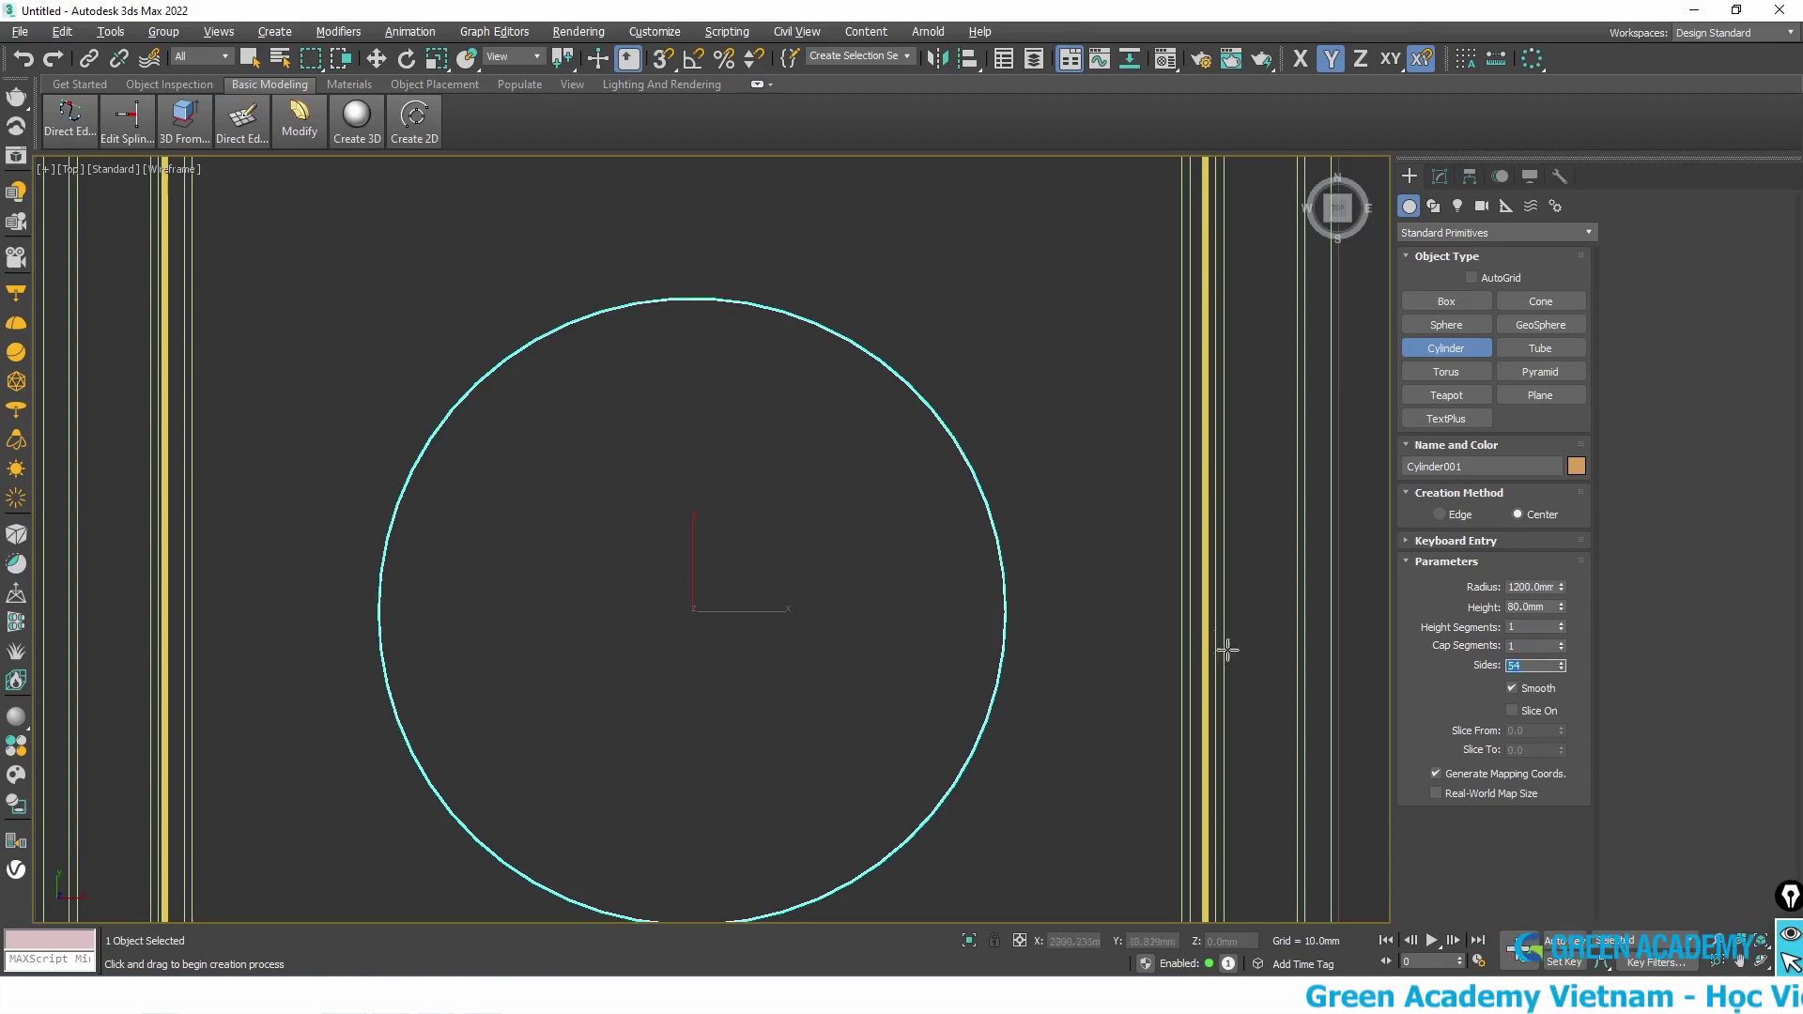
{"action": "scroll", "coordinate": [992, 516], "scroll_direction": "up", "scroll_amount": 4}
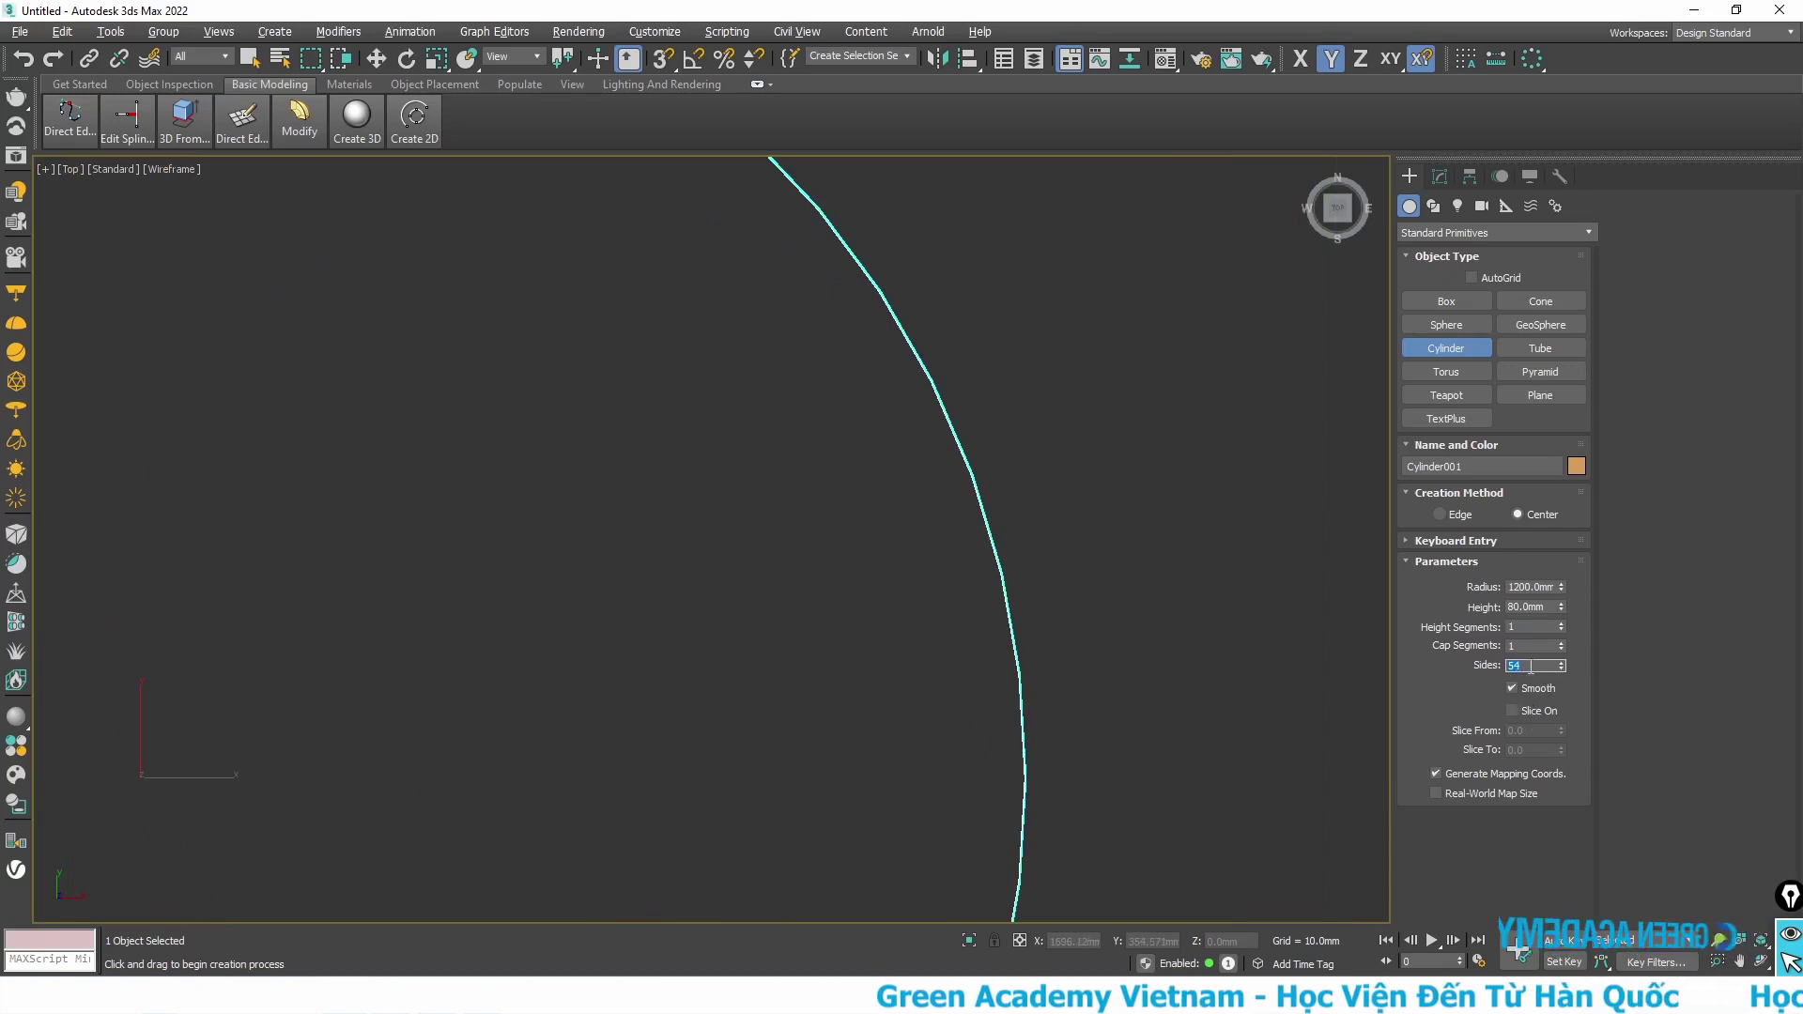
{"action": "type", "text": "48"}
{"action": "key", "text": "Return"}
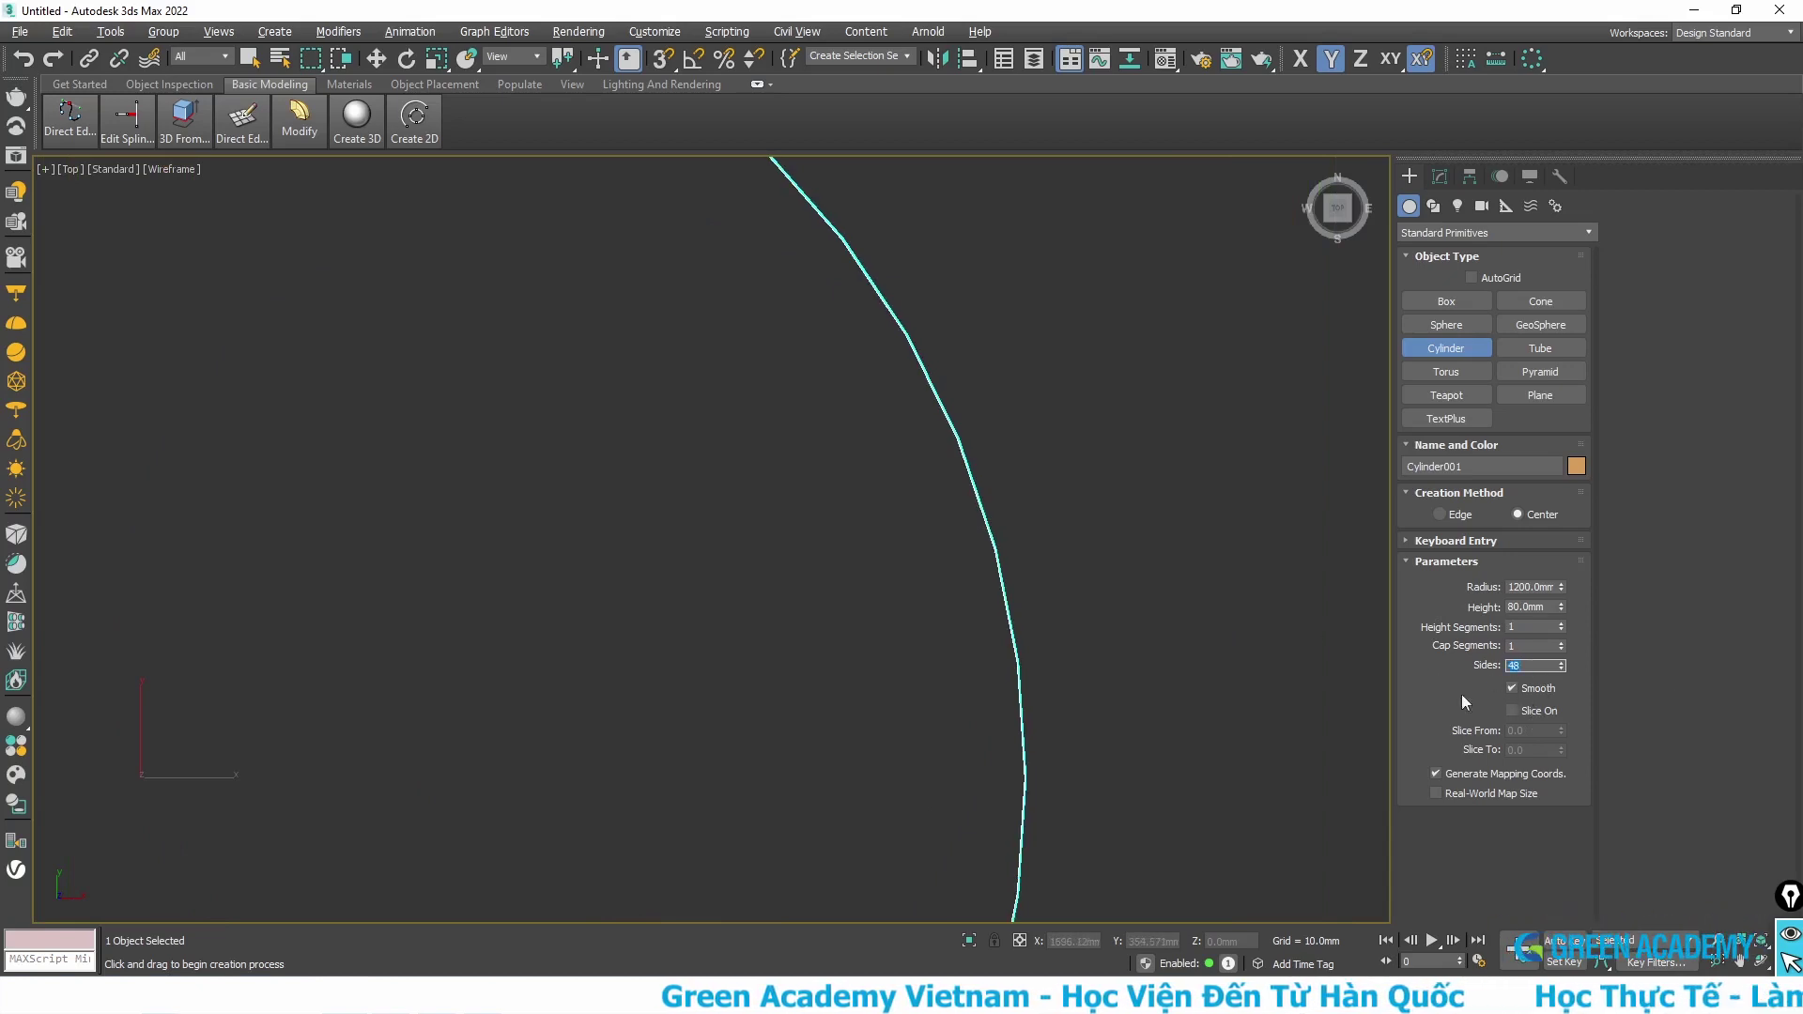
{"action": "scroll", "coordinate": [958, 504], "scroll_direction": "down", "scroll_amount": 5}
{"action": "left_click", "coordinate": [414, 122]}
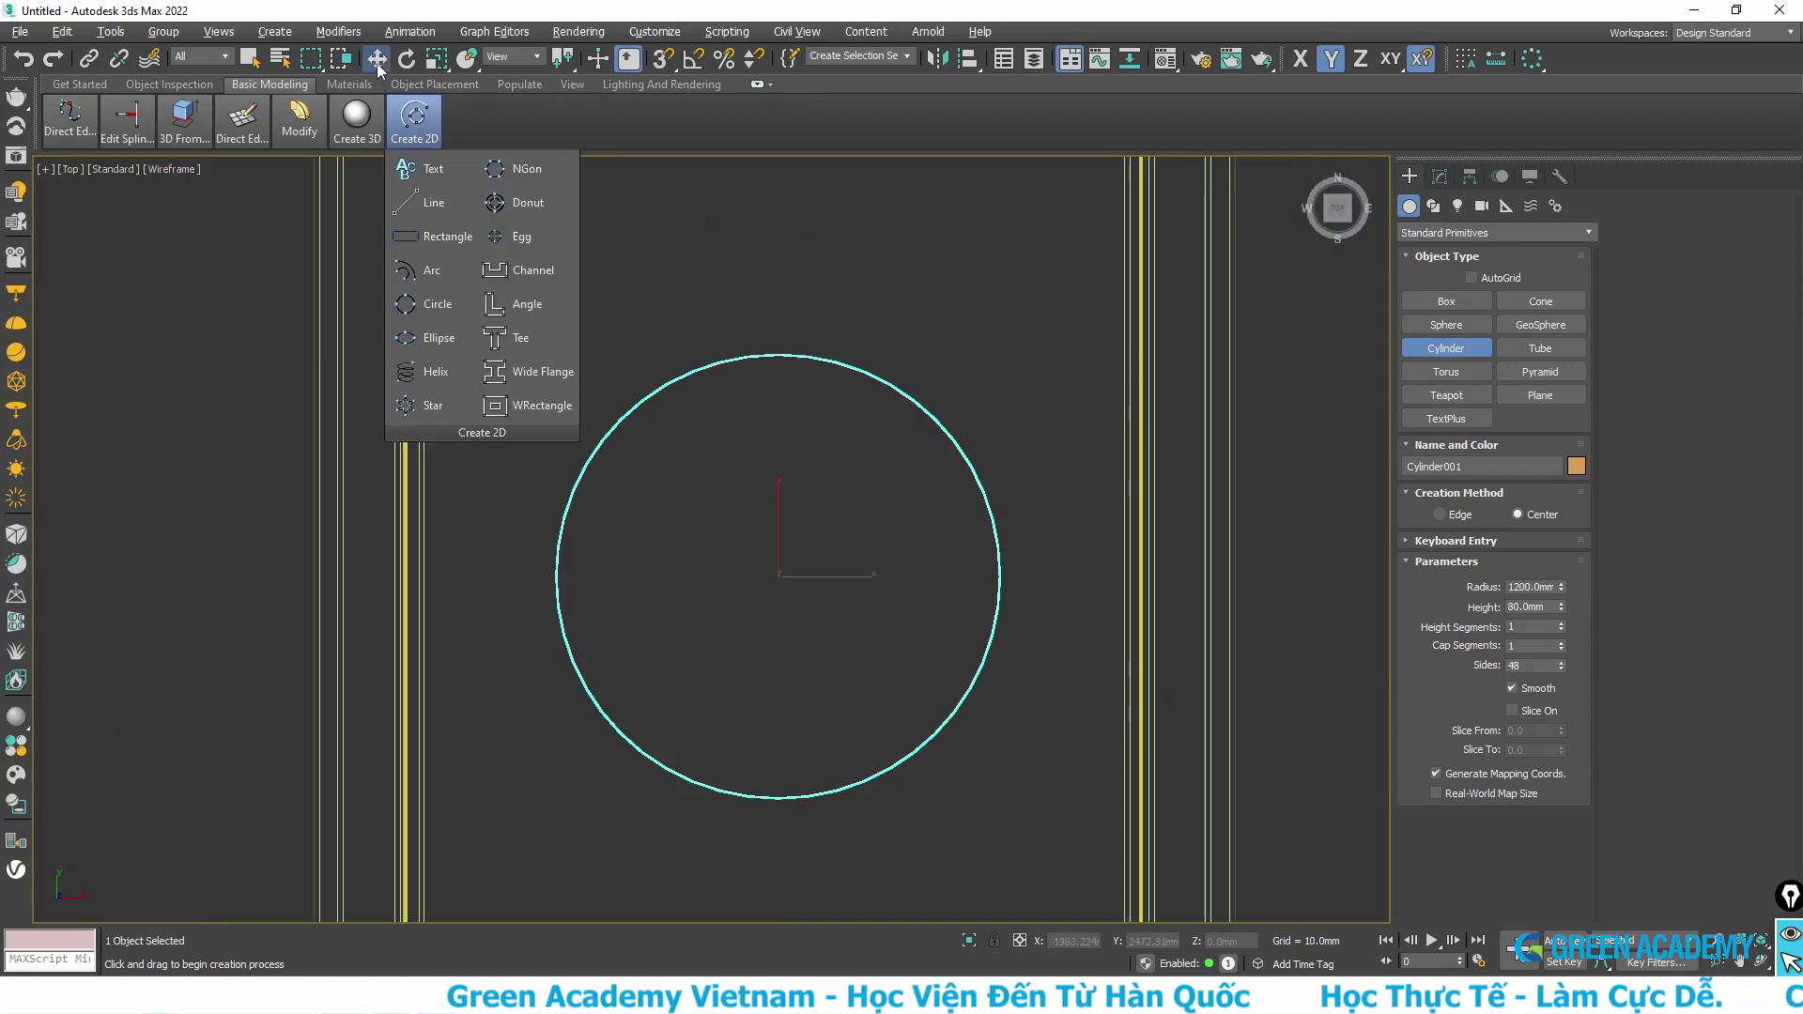
{"action": "left_click", "coordinate": [375, 58]}
{"action": "scroll", "coordinate": [968, 594], "scroll_direction": "down", "scroll_amount": 3}
- In Front view, move the round panel up and set its Z position to 3300 mm
{"action": "scroll", "coordinate": [968, 594], "scroll_direction": "up", "scroll_amount": 2}
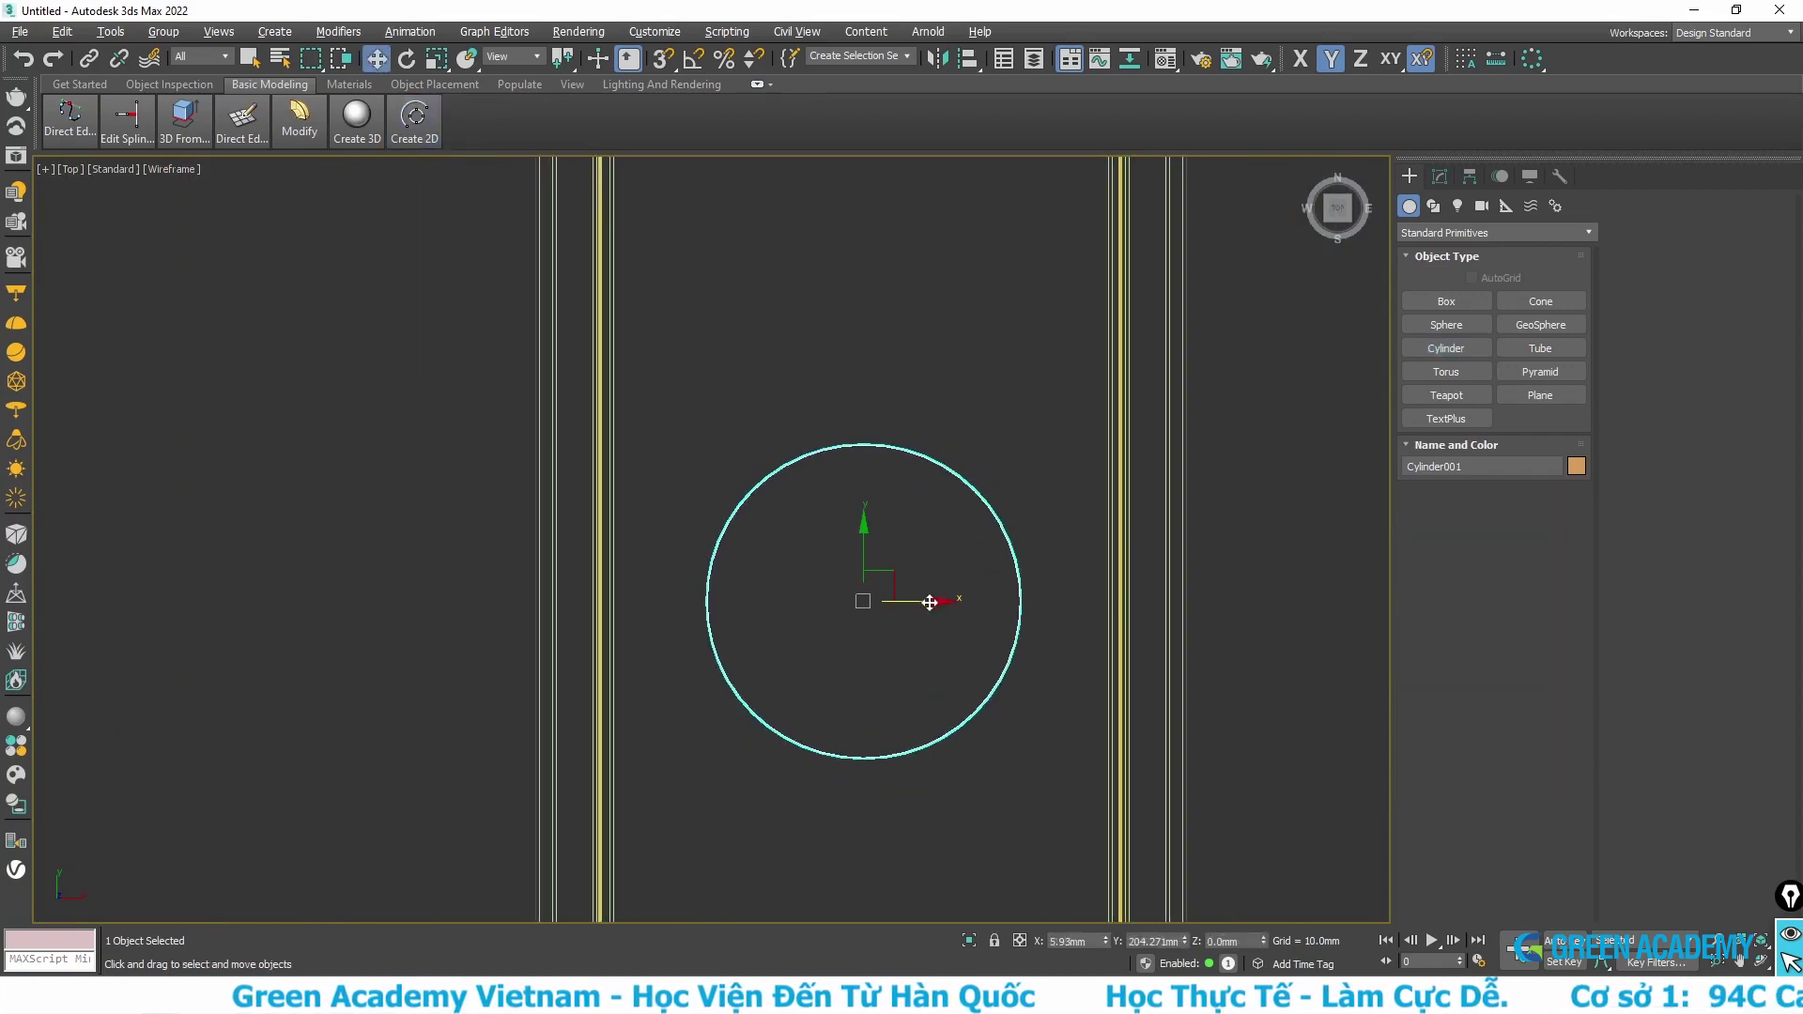
{"action": "key", "text": "f"}
{"action": "scroll", "coordinate": [893, 622], "scroll_direction": "down", "scroll_amount": 3}
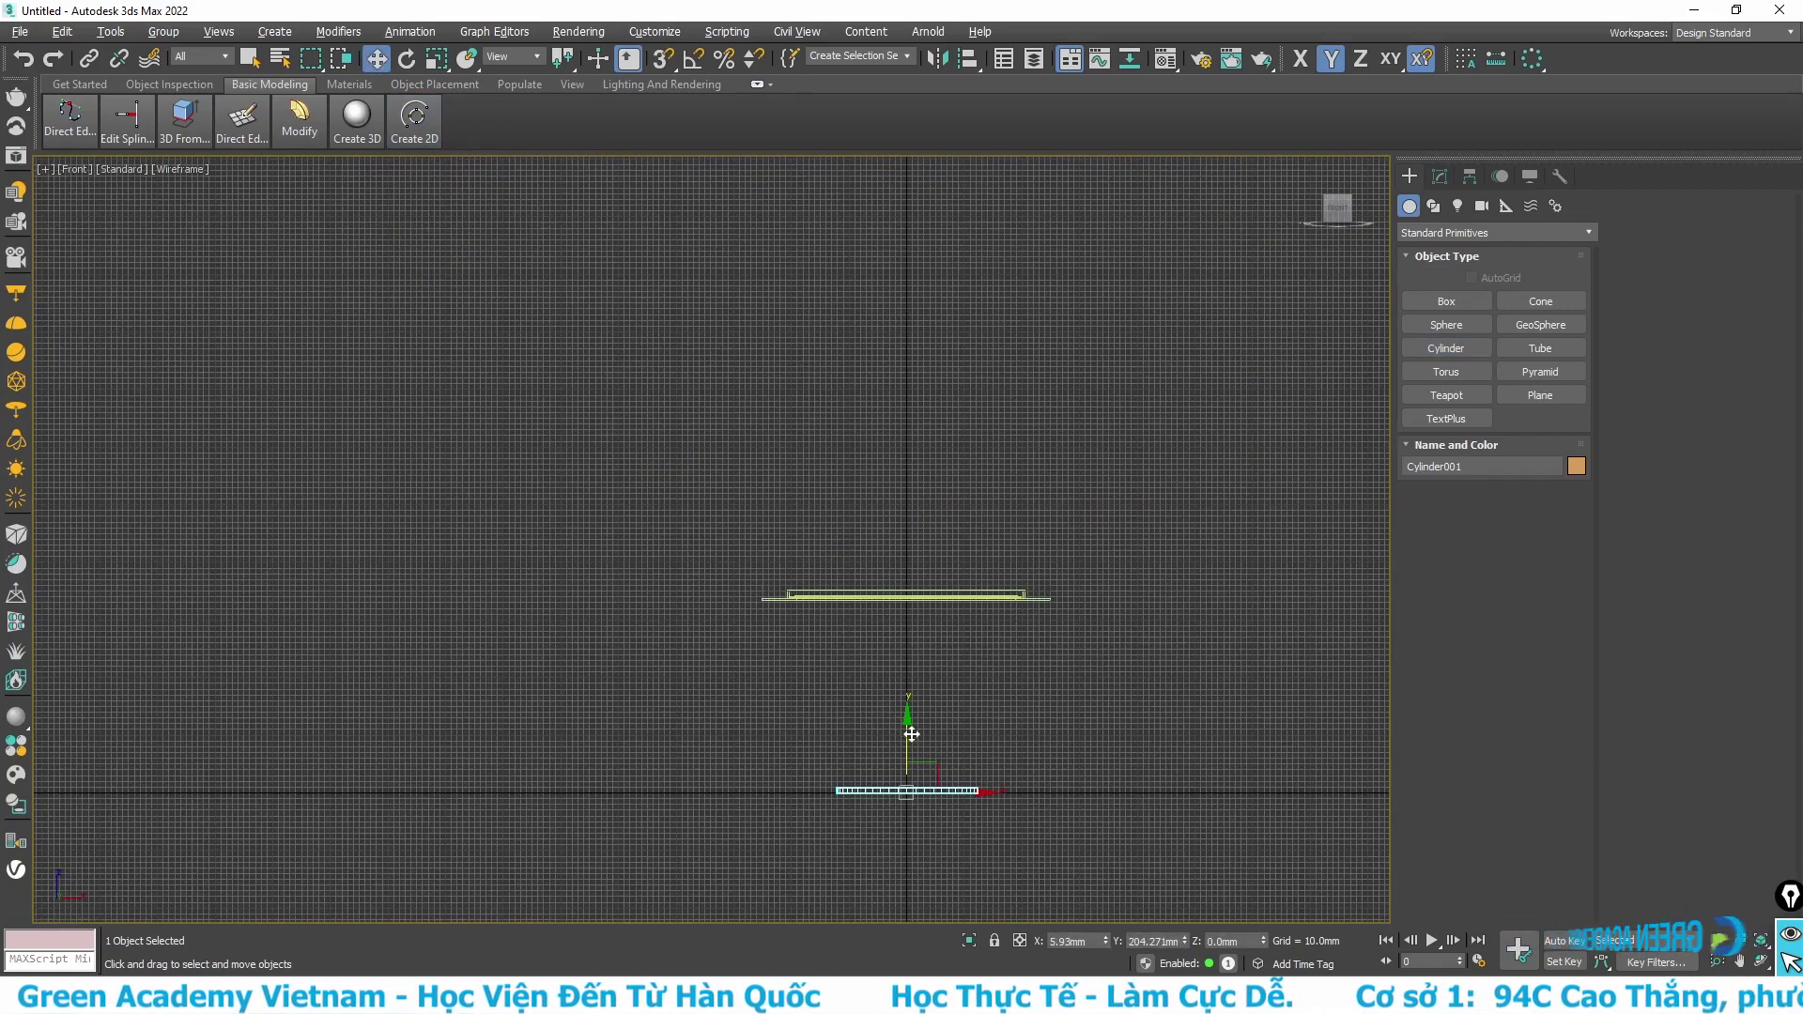
{"action": "key", "text": "g"}
{"action": "left_click_drag", "start_coordinate": [910, 734], "coordinate": [911, 540]}
{"action": "scroll", "coordinate": [917, 633], "scroll_direction": "up", "scroll_amount": 3}
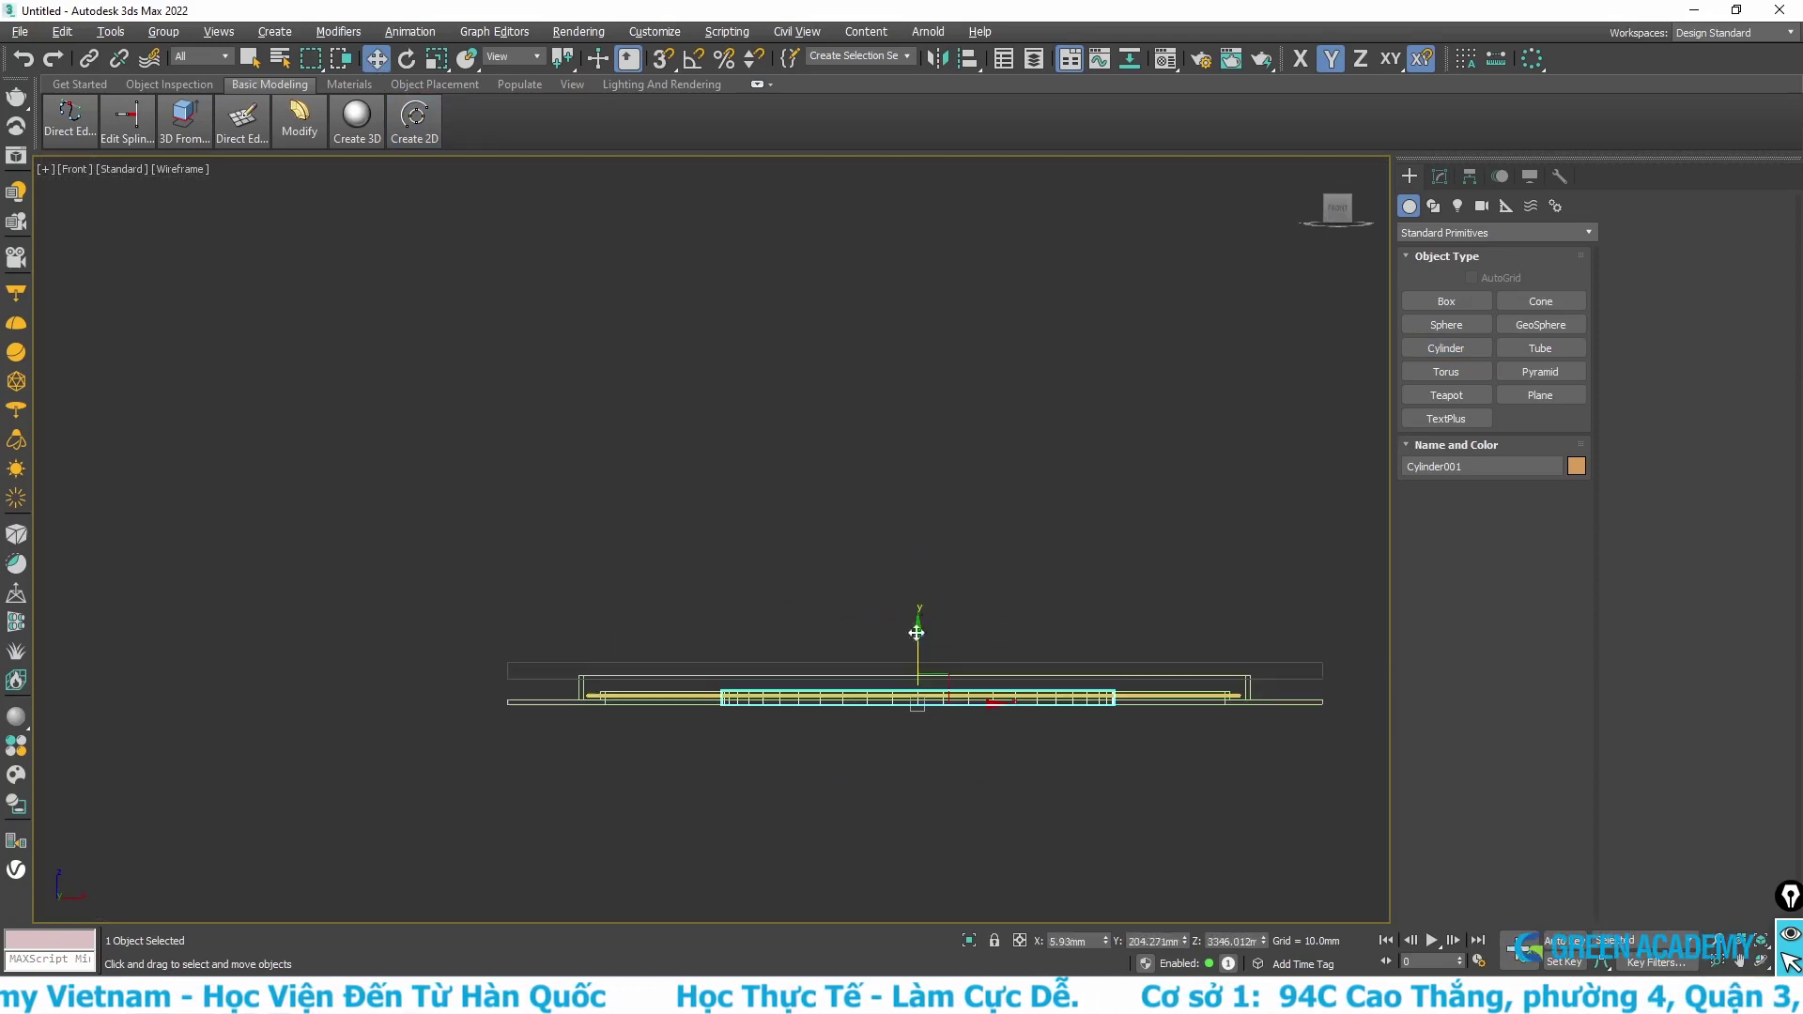
{"action": "scroll", "coordinate": [961, 704], "scroll_direction": "up", "scroll_amount": 1}
{"action": "scroll", "coordinate": [962, 704], "scroll_direction": "up", "scroll_amount": 2}
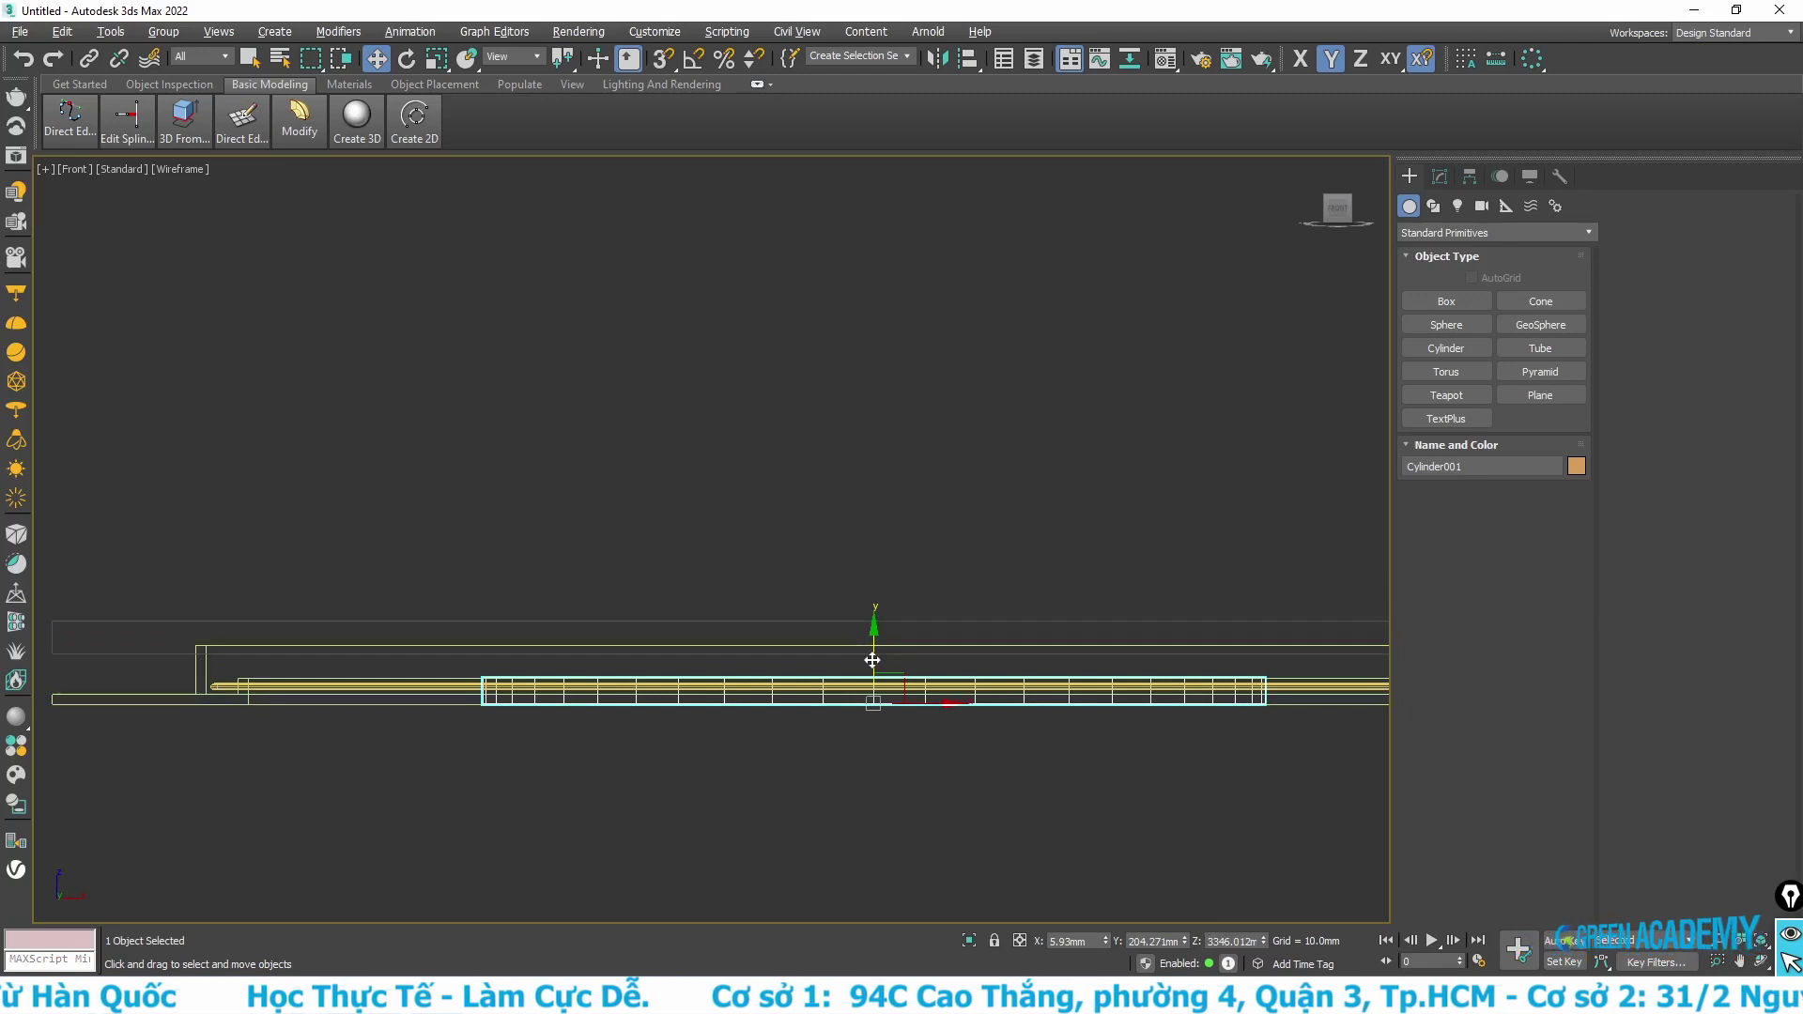
{"action": "left_click_drag", "start_coordinate": [872, 660], "coordinate": [874, 659]}
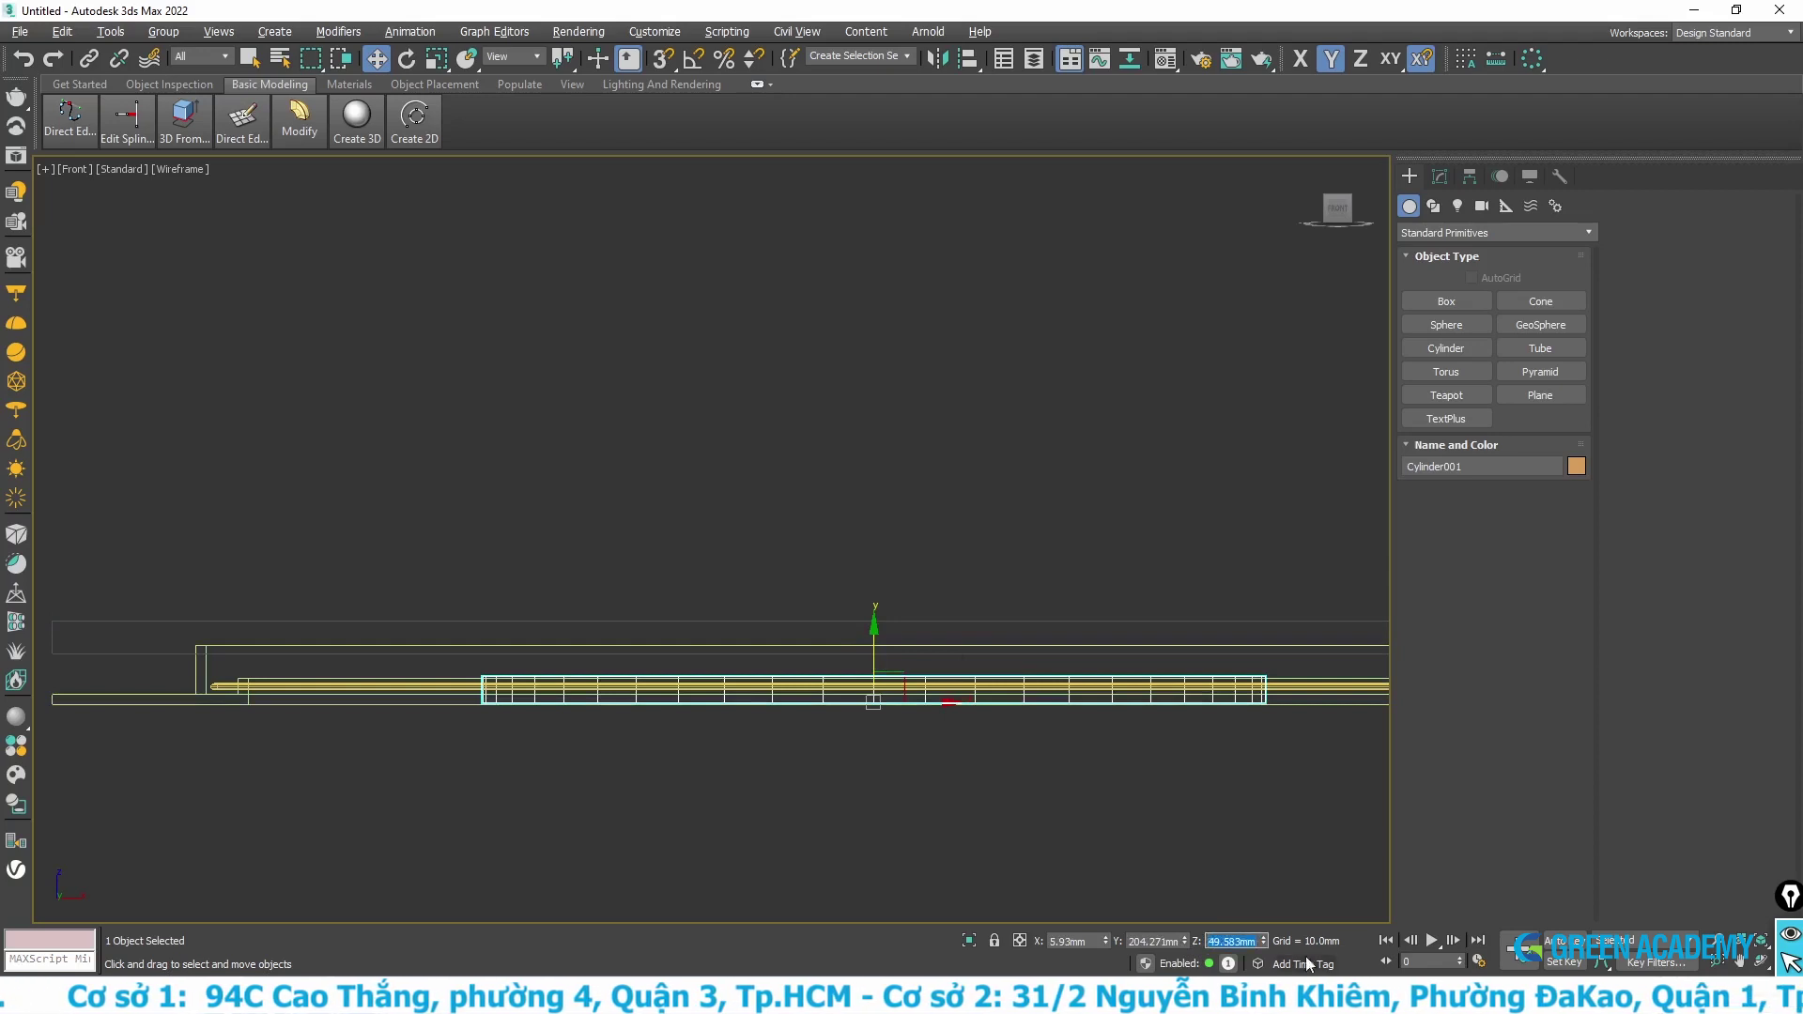
{"action": "type", "text": "3300"}
{"action": "key", "text": "Return"}
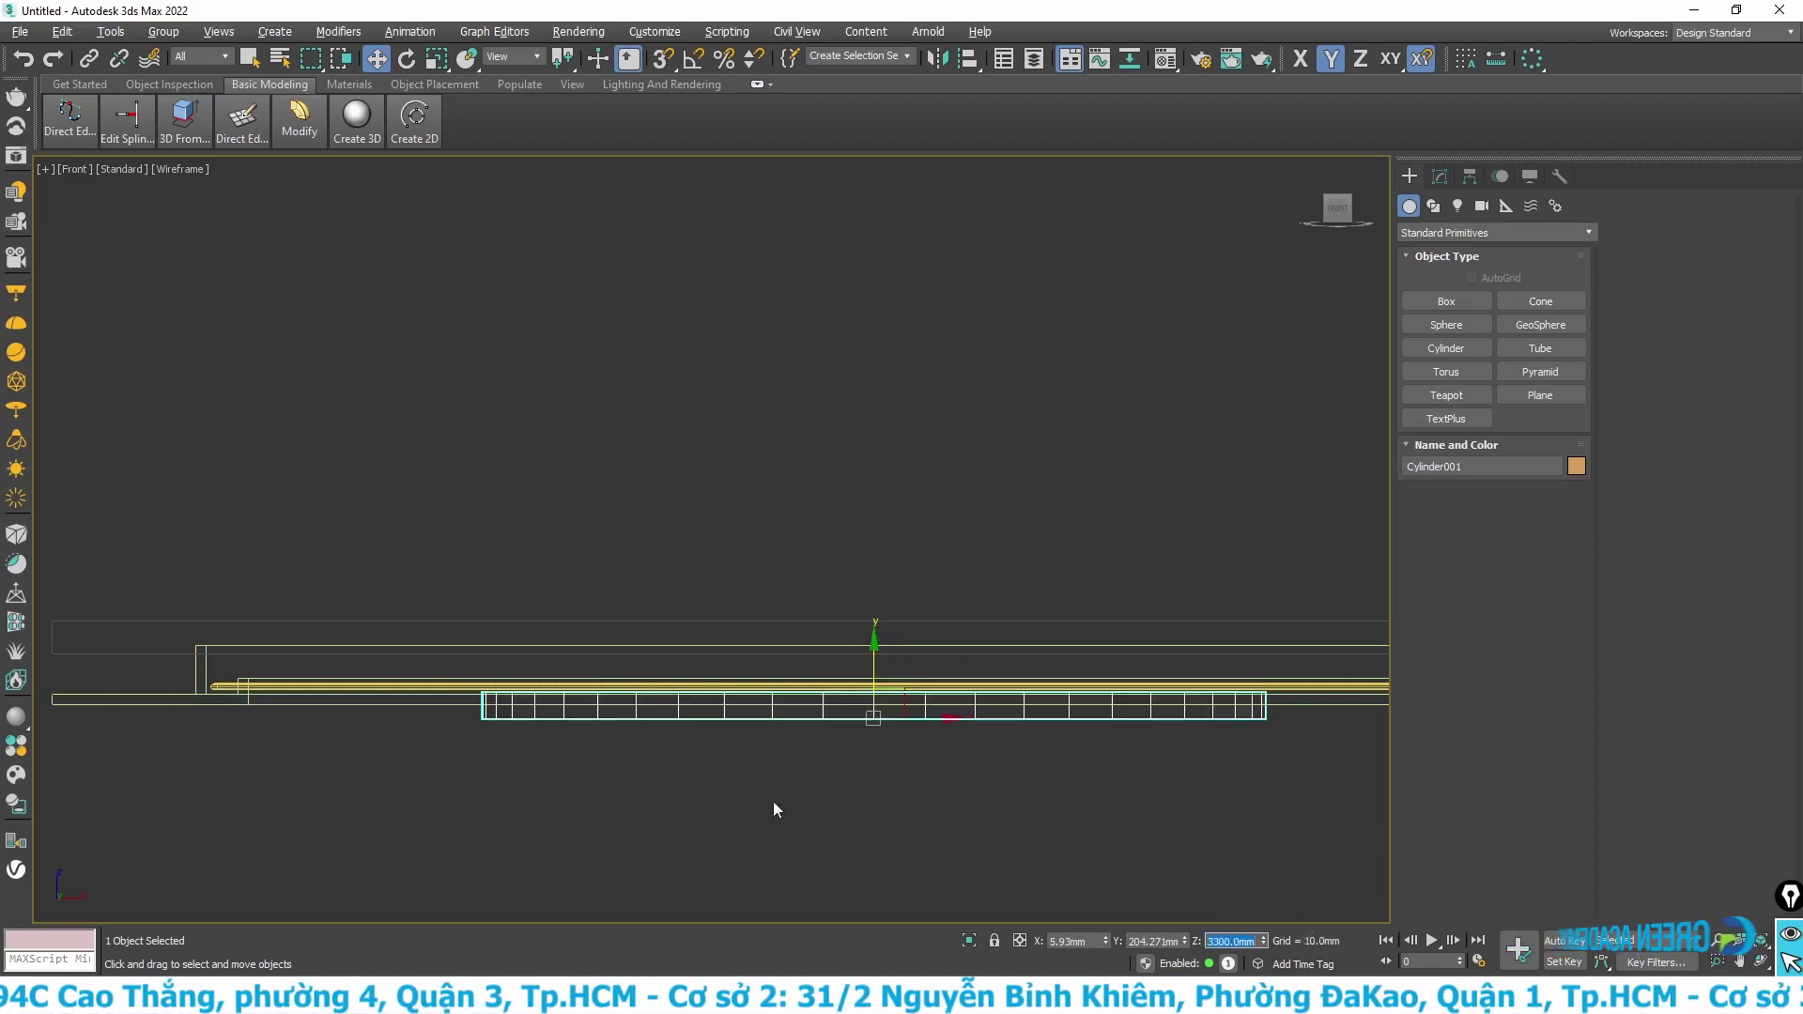
{"action": "middle_click_drag", "start_coordinate": [750, 854], "coordinate": [736, 788]}
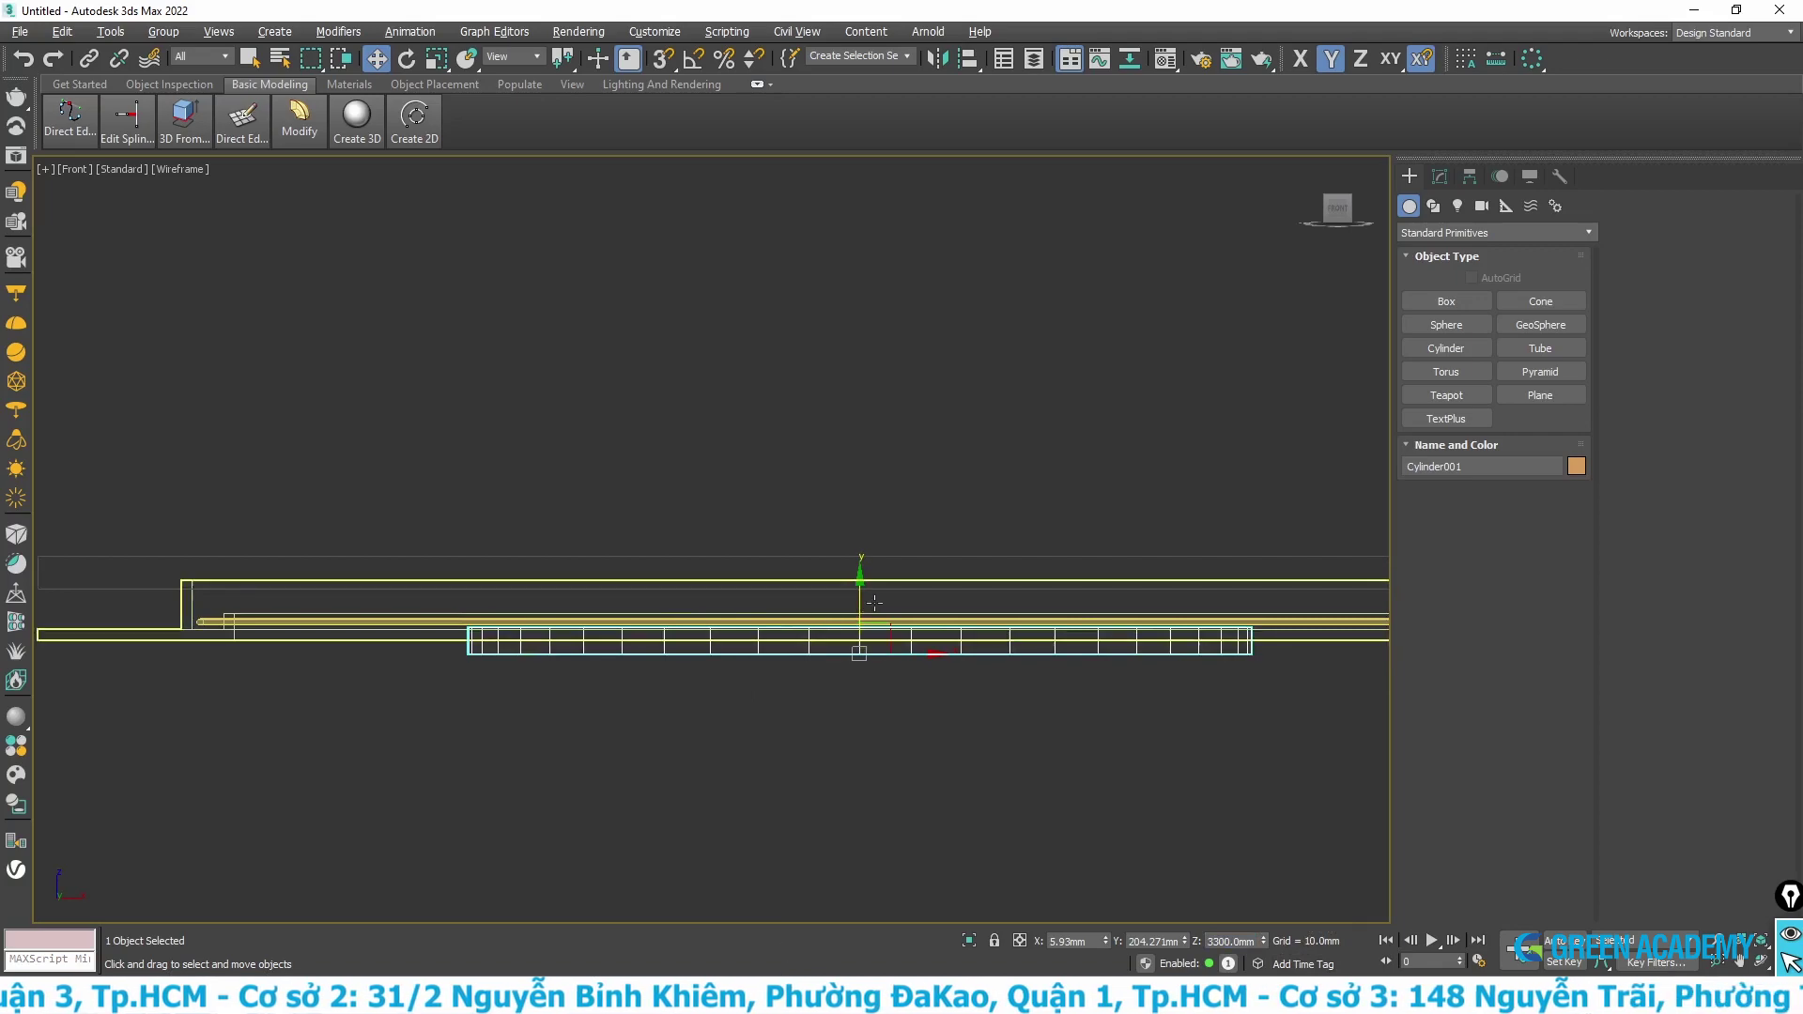
- Convert Cylinder001 to an Editable Poly from the Perspective view's quad menu
{"action": "key", "text": "p"}
{"action": "scroll", "coordinate": [654, 654], "scroll_direction": "up", "scroll_amount": 4}
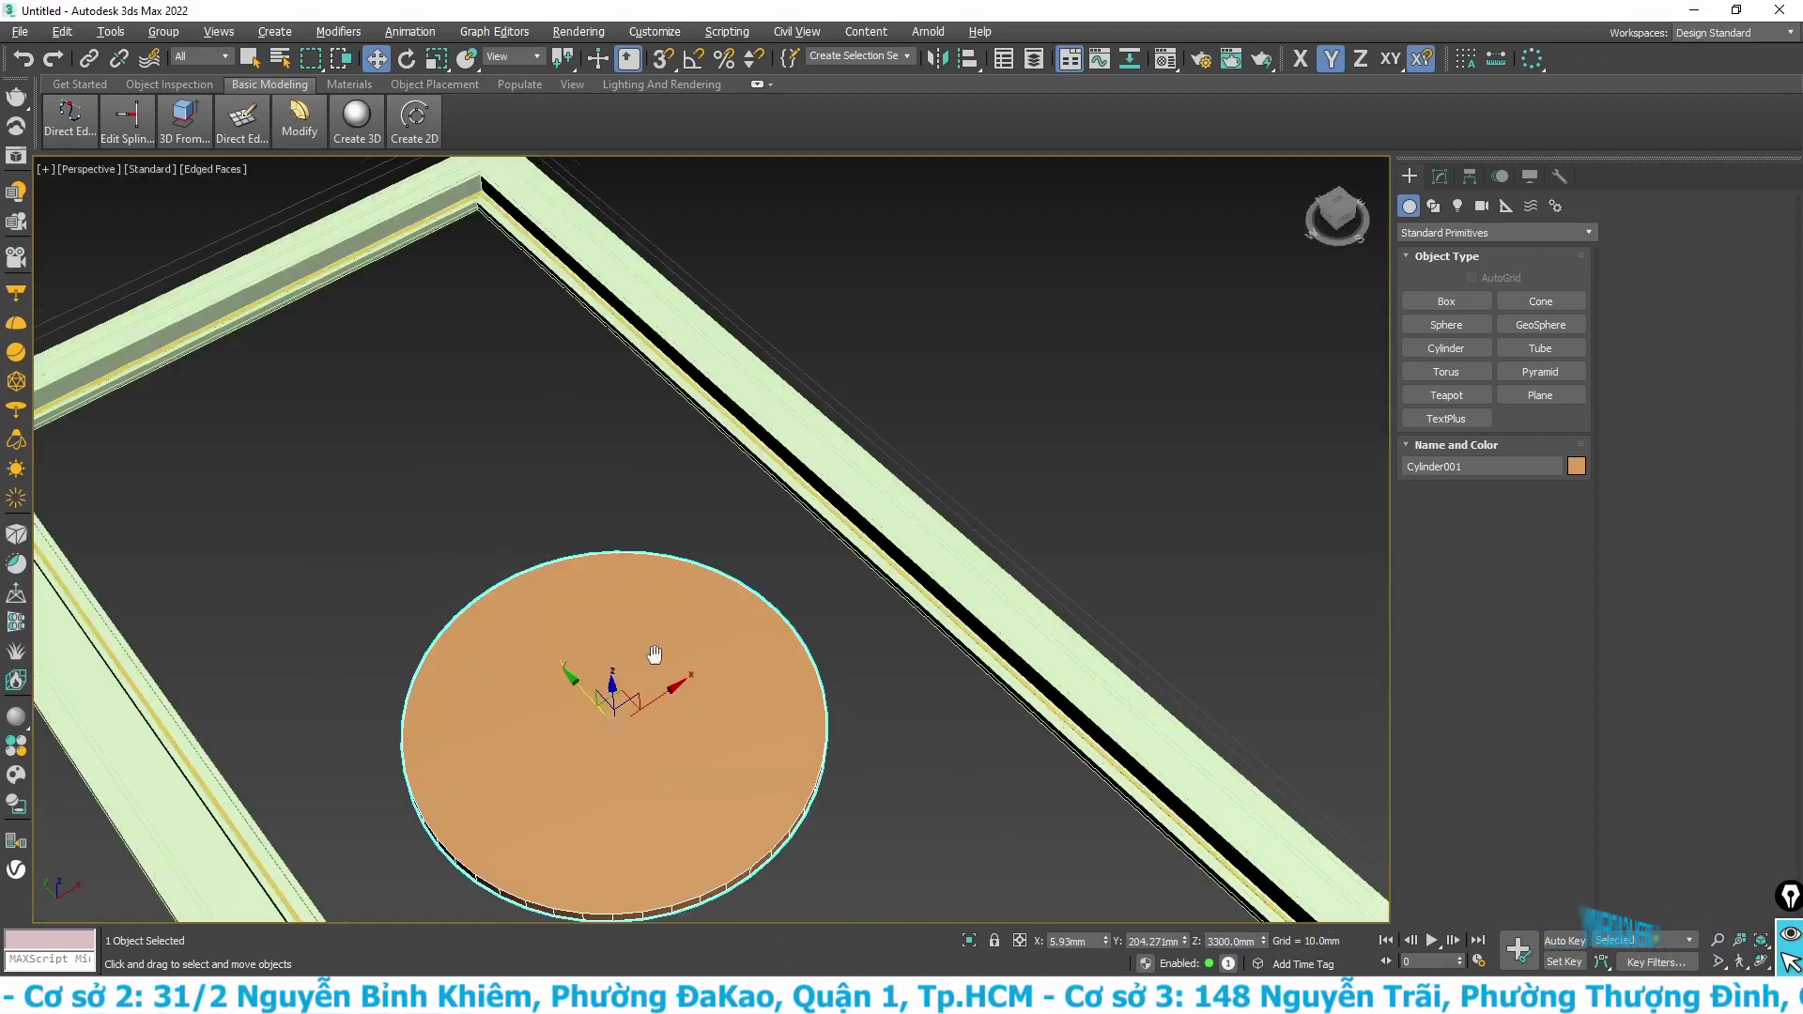
{"action": "scroll", "coordinate": [654, 655], "scroll_direction": "up", "scroll_amount": 1}
{"action": "scroll", "coordinate": [604, 736], "scroll_direction": "up", "scroll_amount": 3}
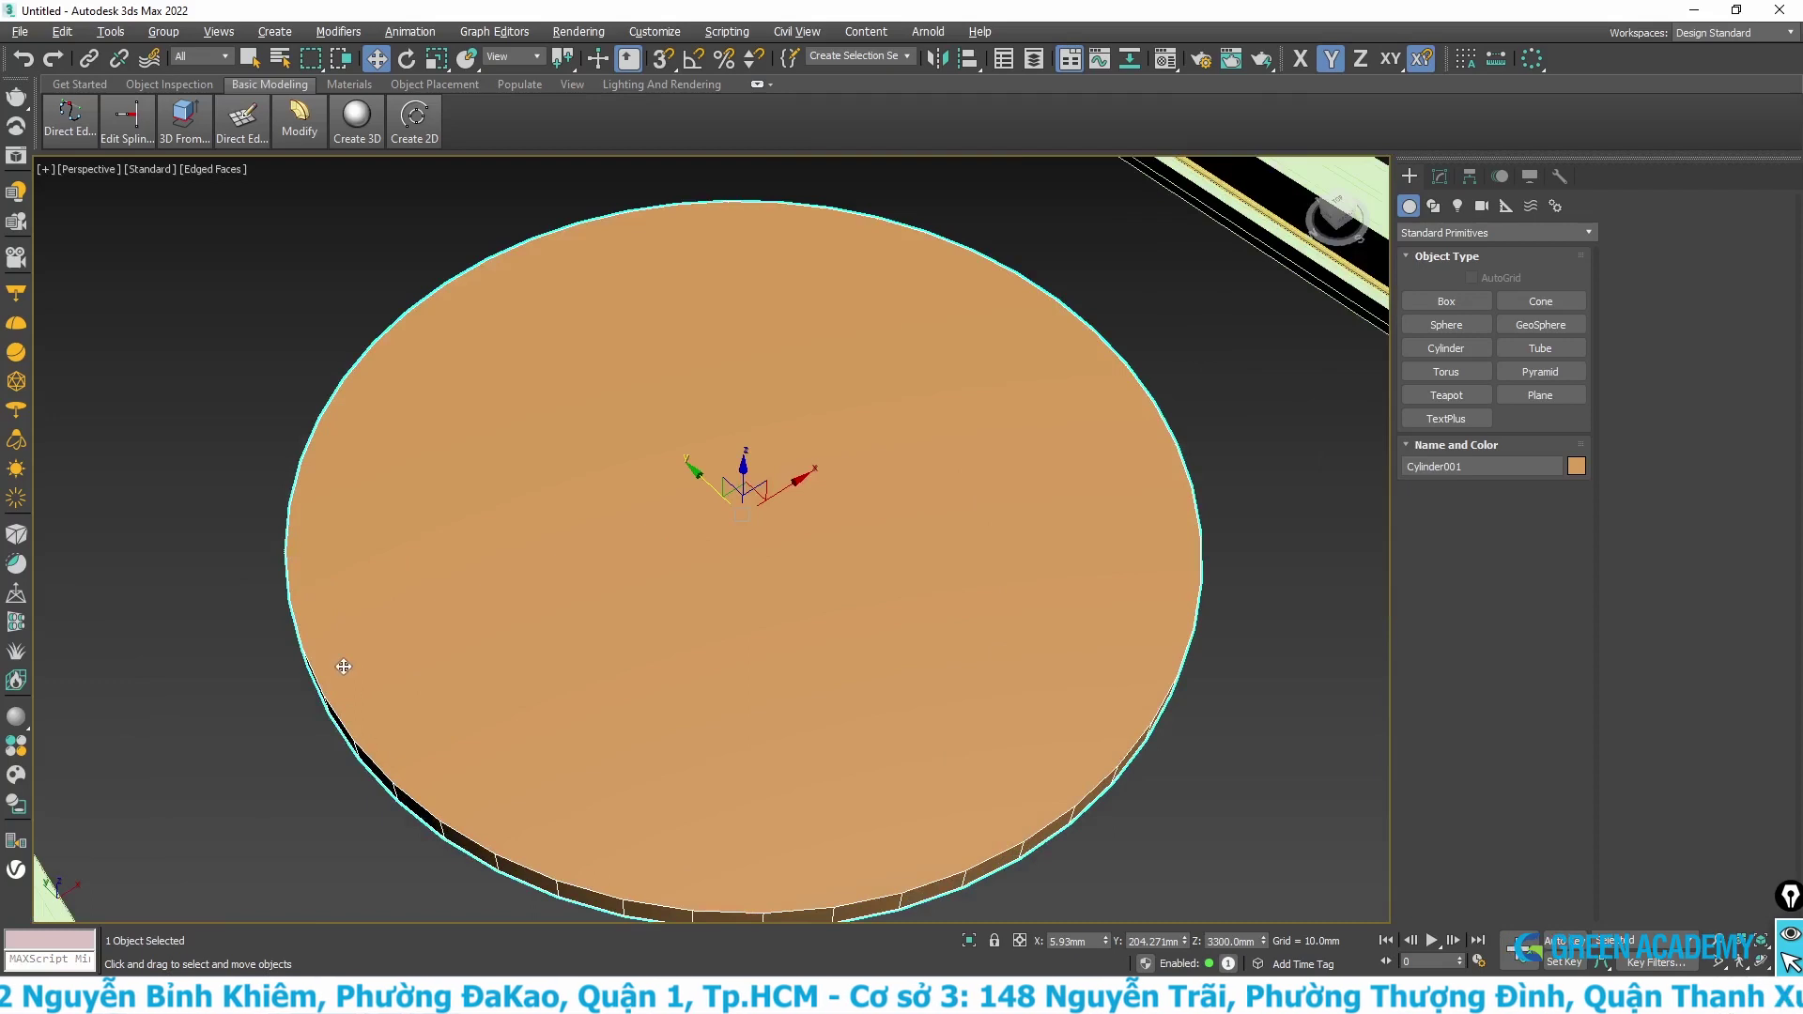
{"action": "scroll", "coordinate": [622, 578], "scroll_direction": "down", "scroll_amount": 2}
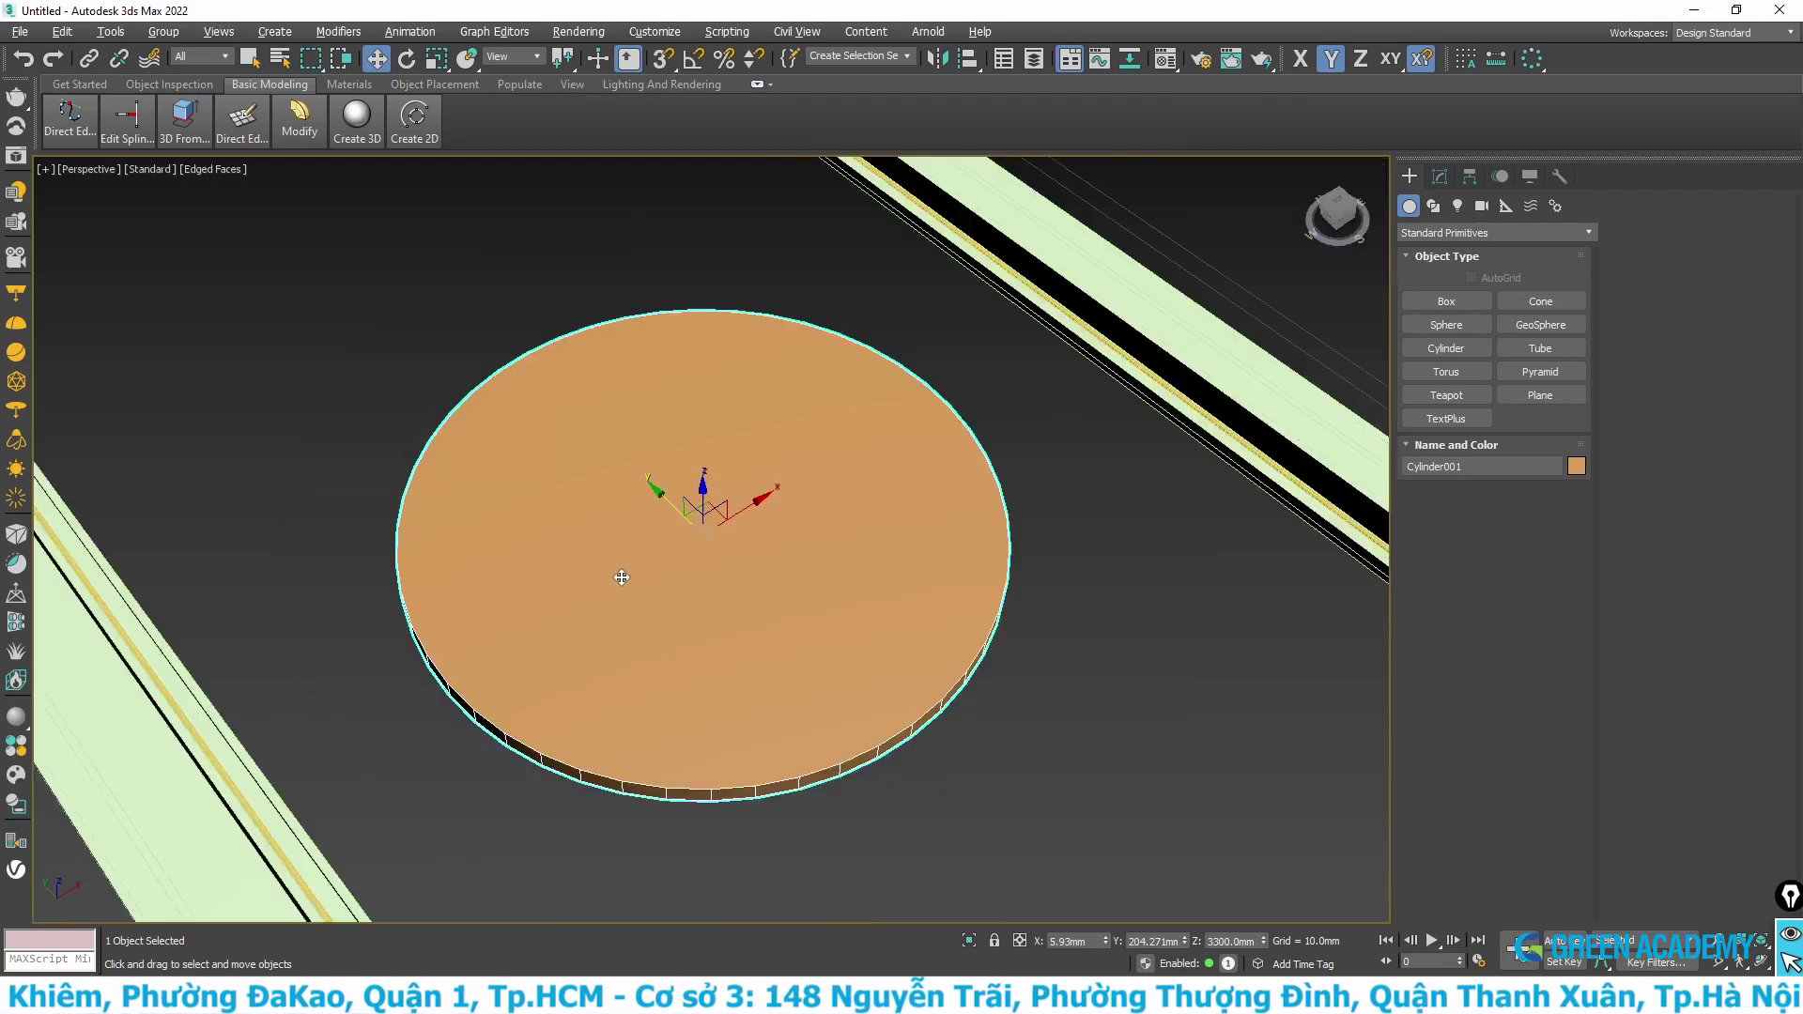
{"action": "right_click", "coordinate": [725, 549]}
{"action": "mouse_move", "coordinate": [796, 744]}
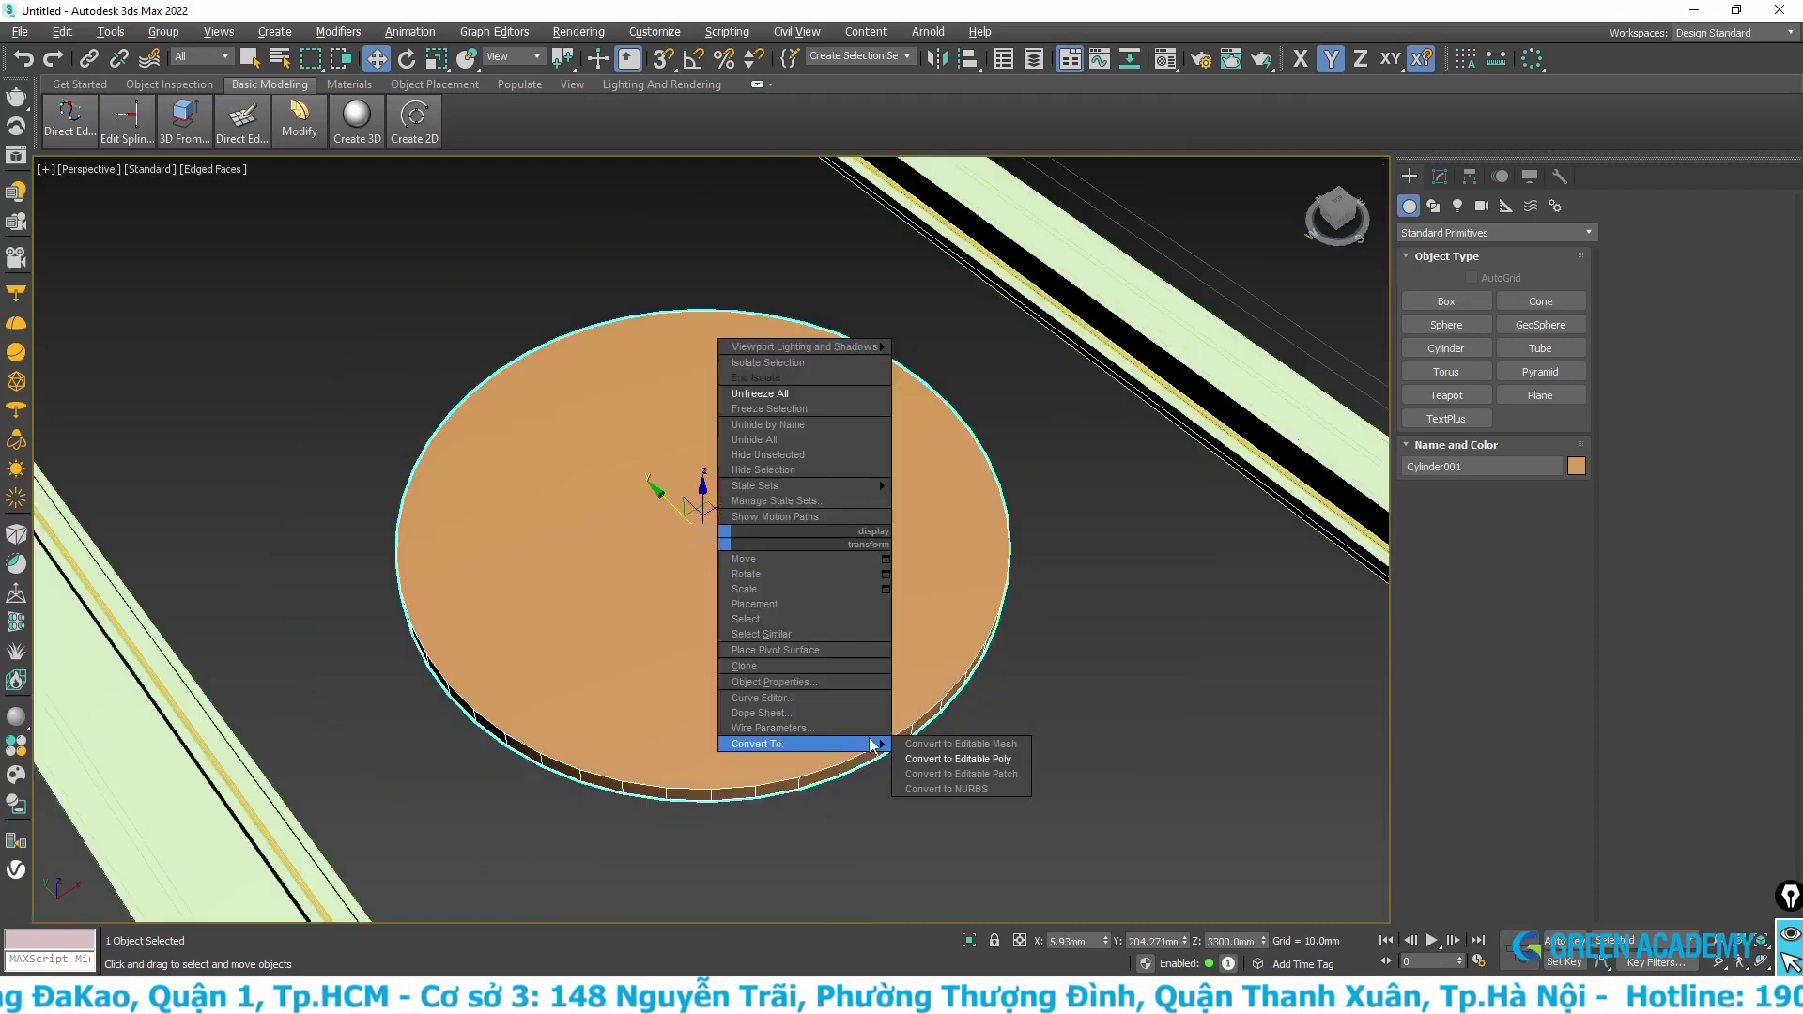
{"action": "left_click", "coordinate": [951, 759]}
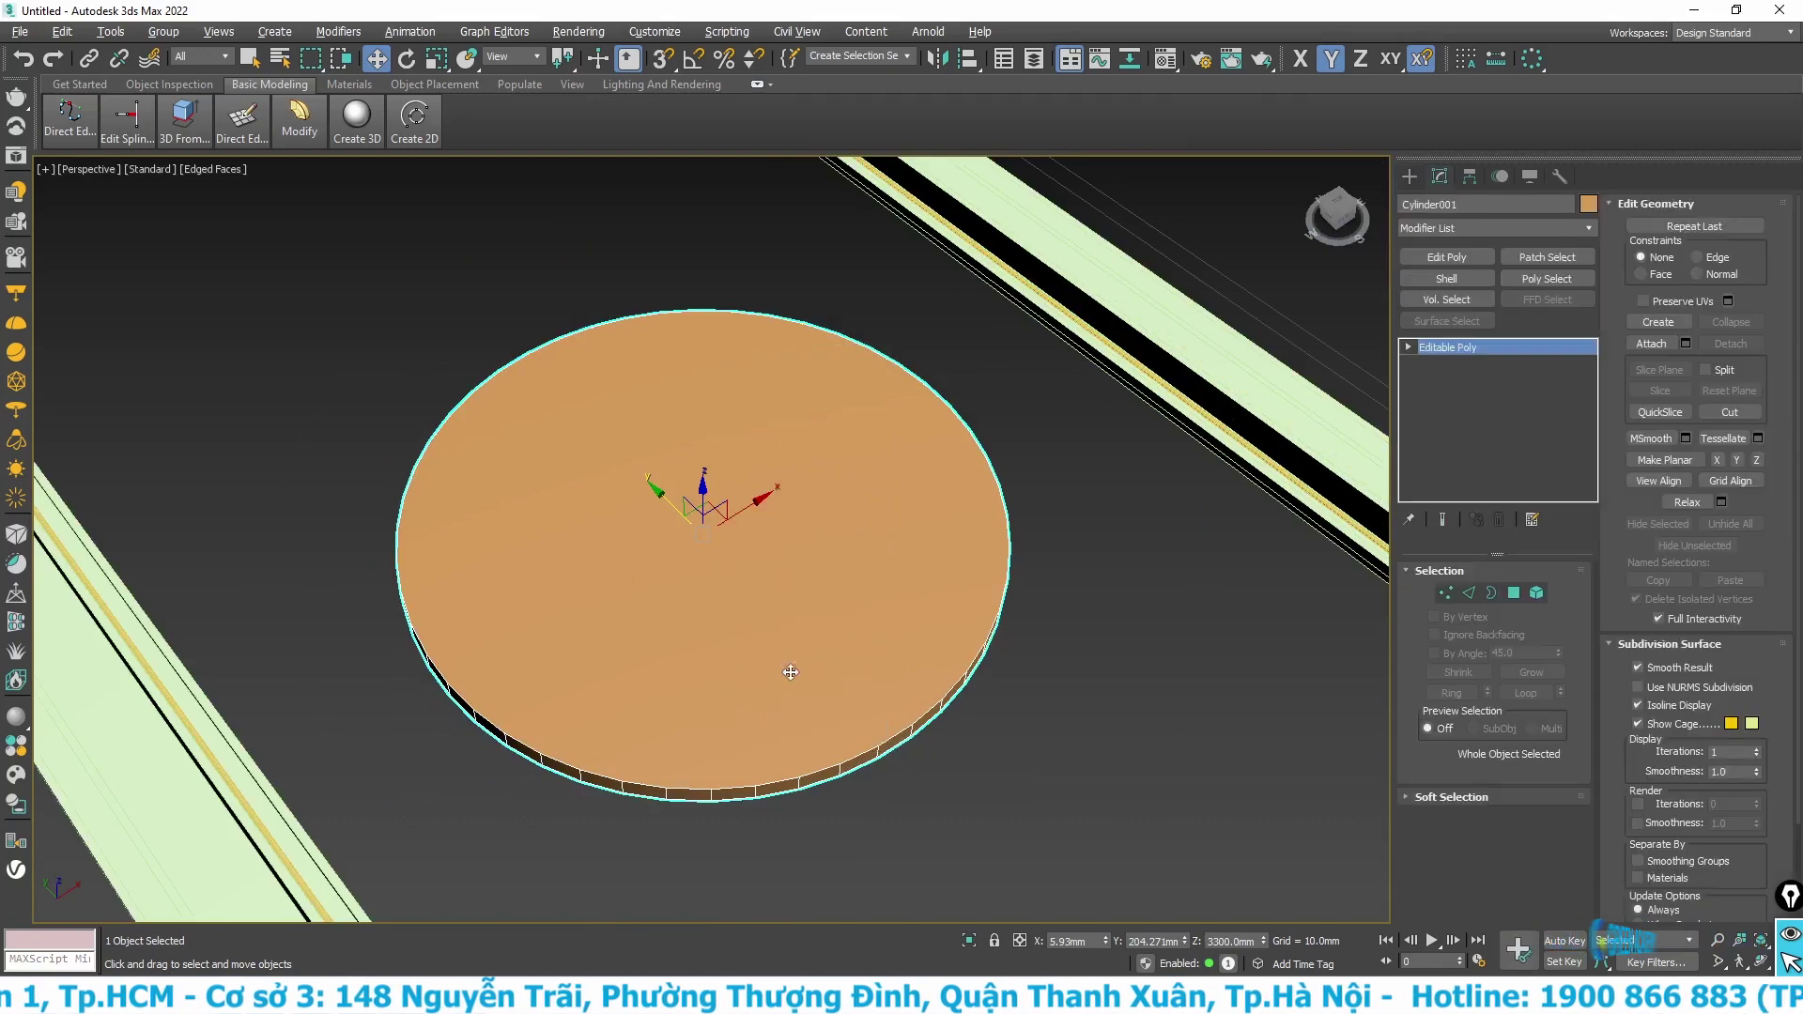
- Select the panel's top face in Polygon mode and inset it by 30 mm
{"action": "key", "text": "4"}
{"action": "left_click", "coordinate": [763, 639]}
{"action": "right_click", "coordinate": [764, 639]}
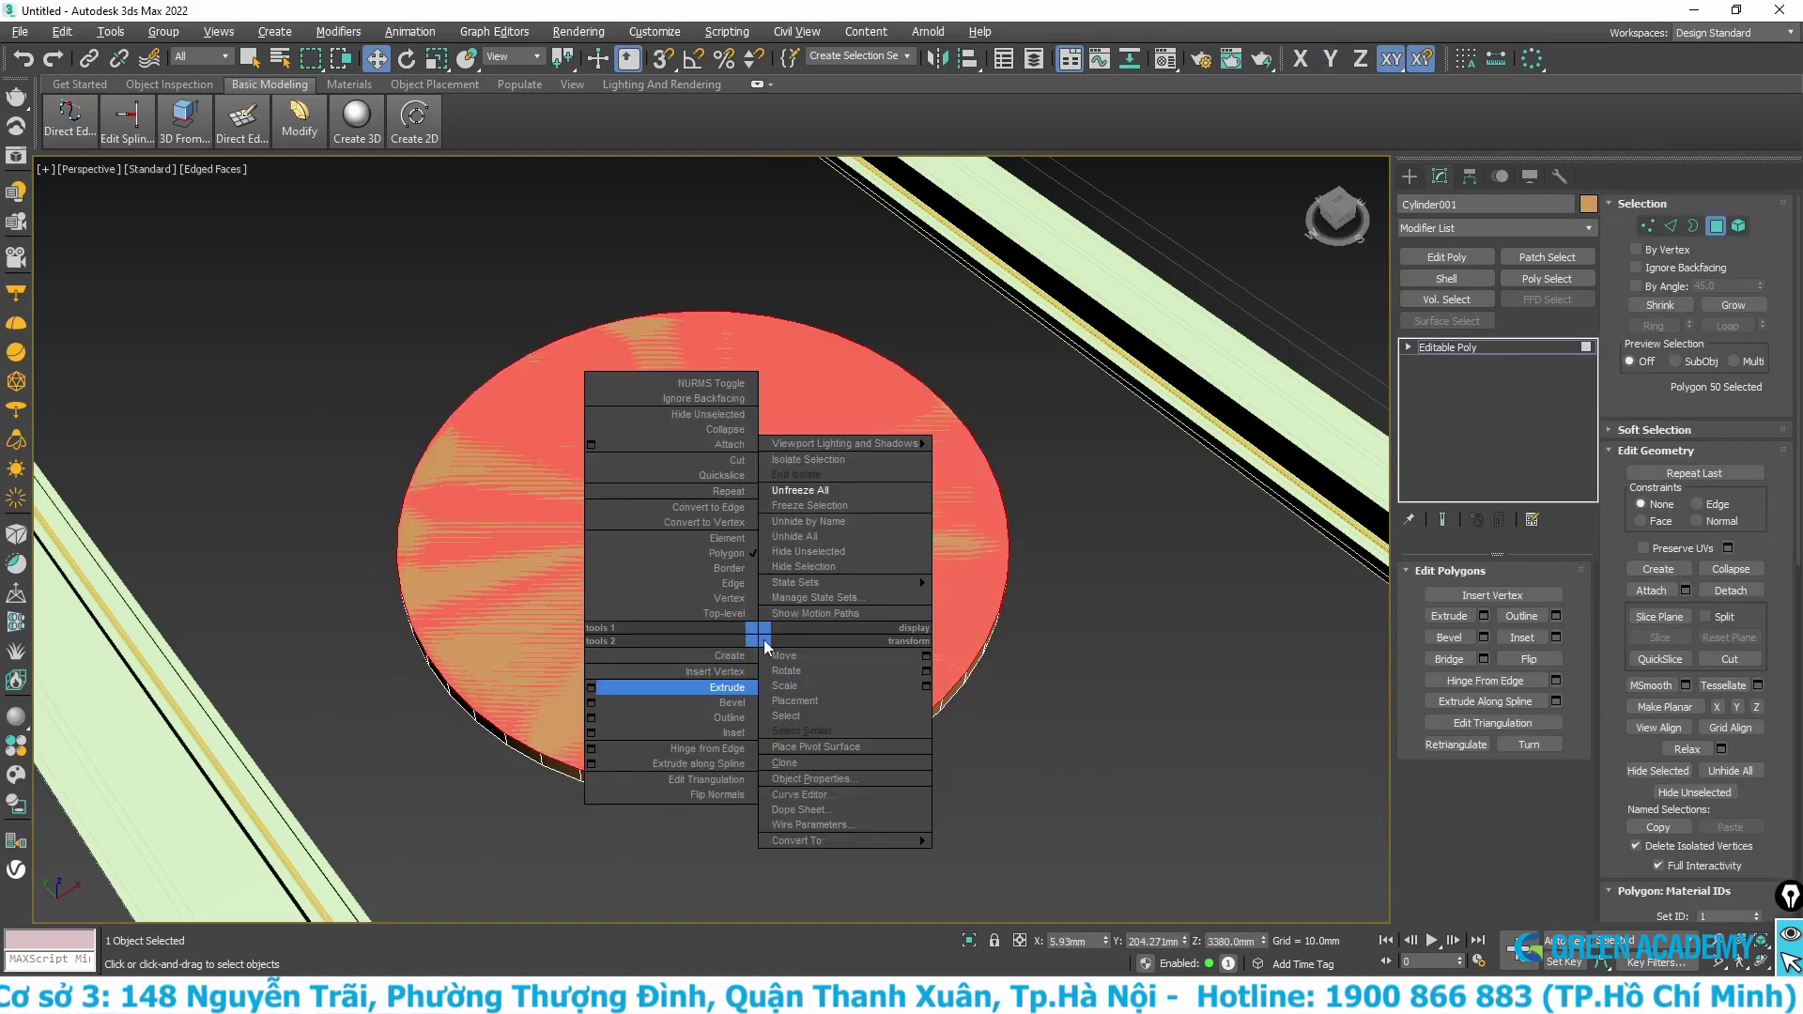
{"action": "left_click", "coordinate": [600, 732]}
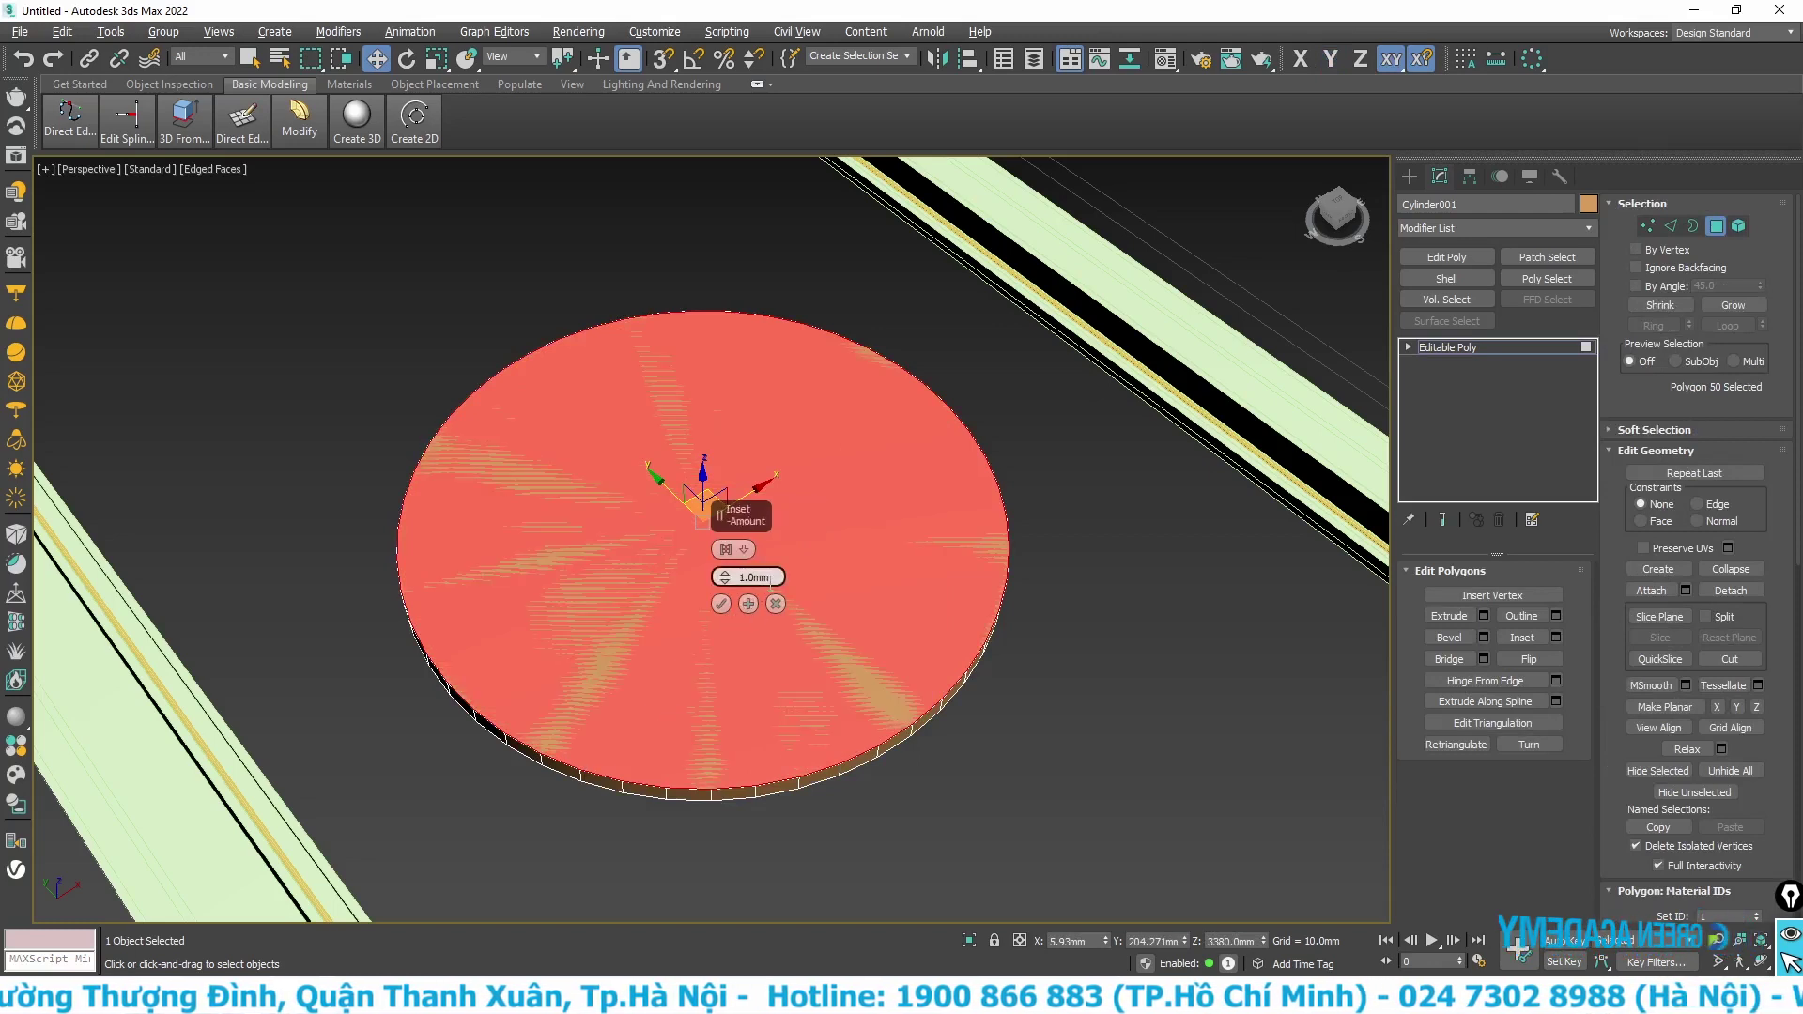
{"action": "type", "text": "30"}
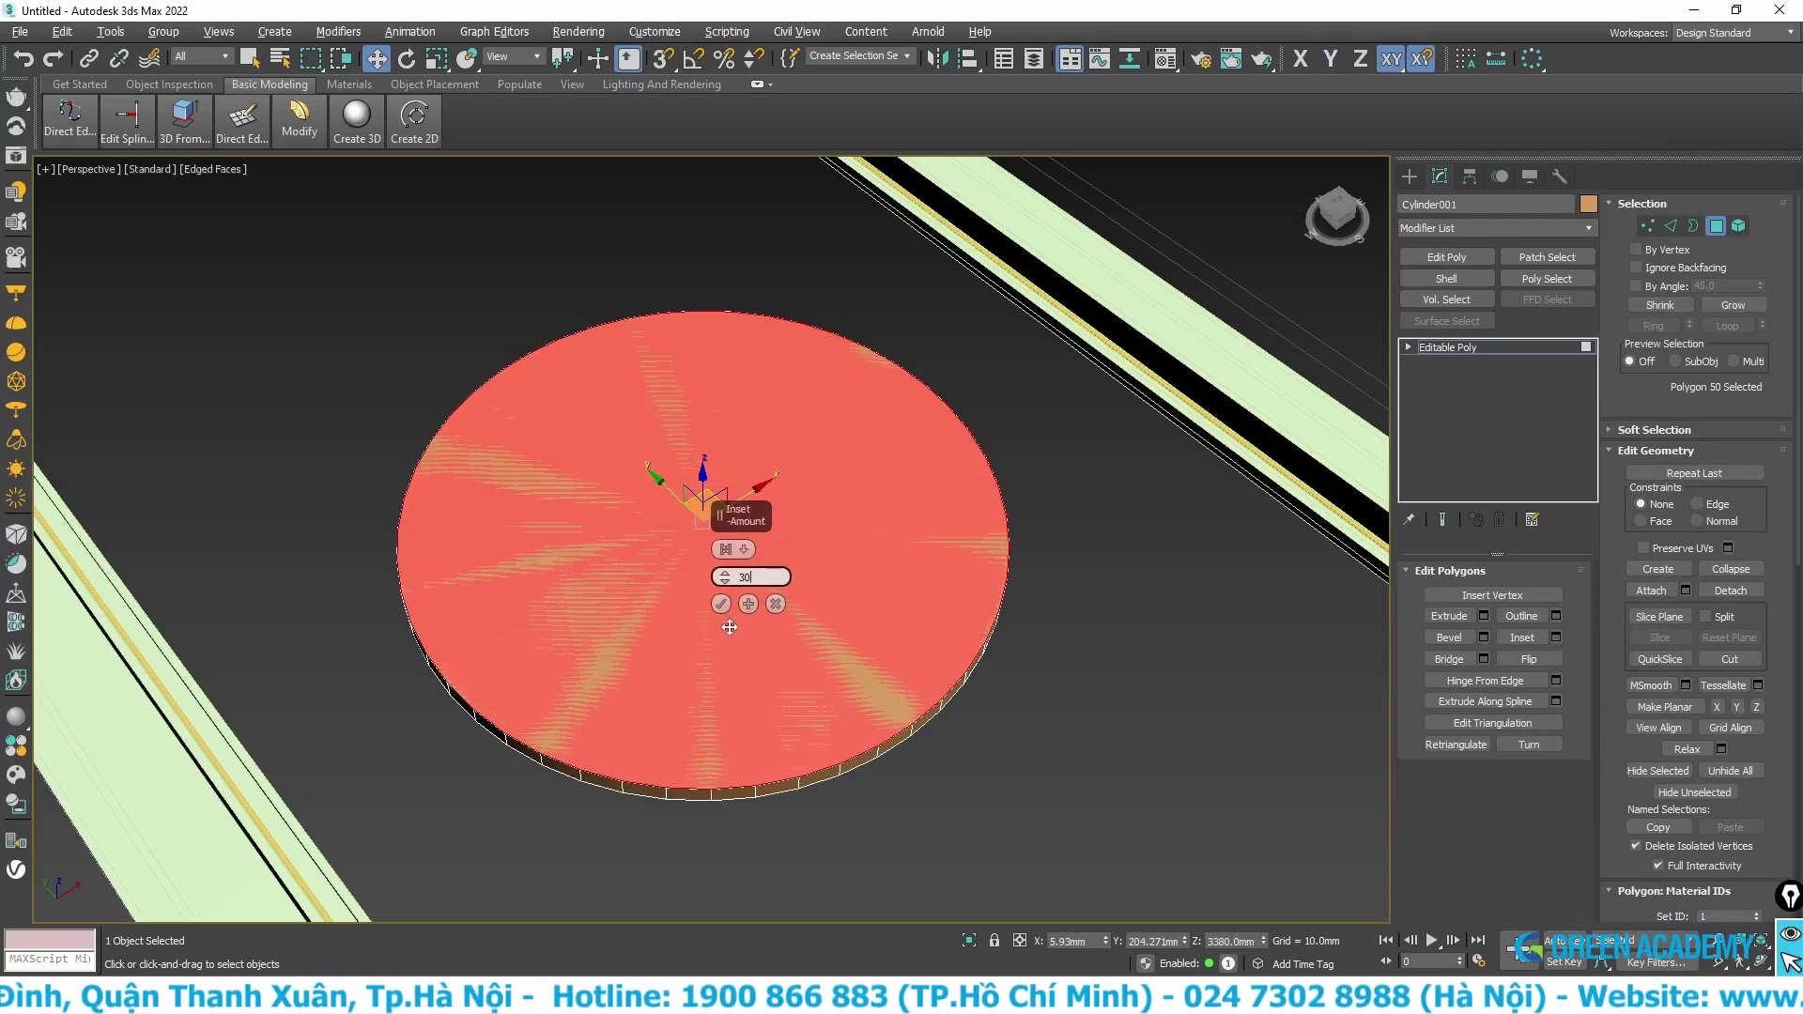
{"action": "left_click", "coordinate": [720, 606]}
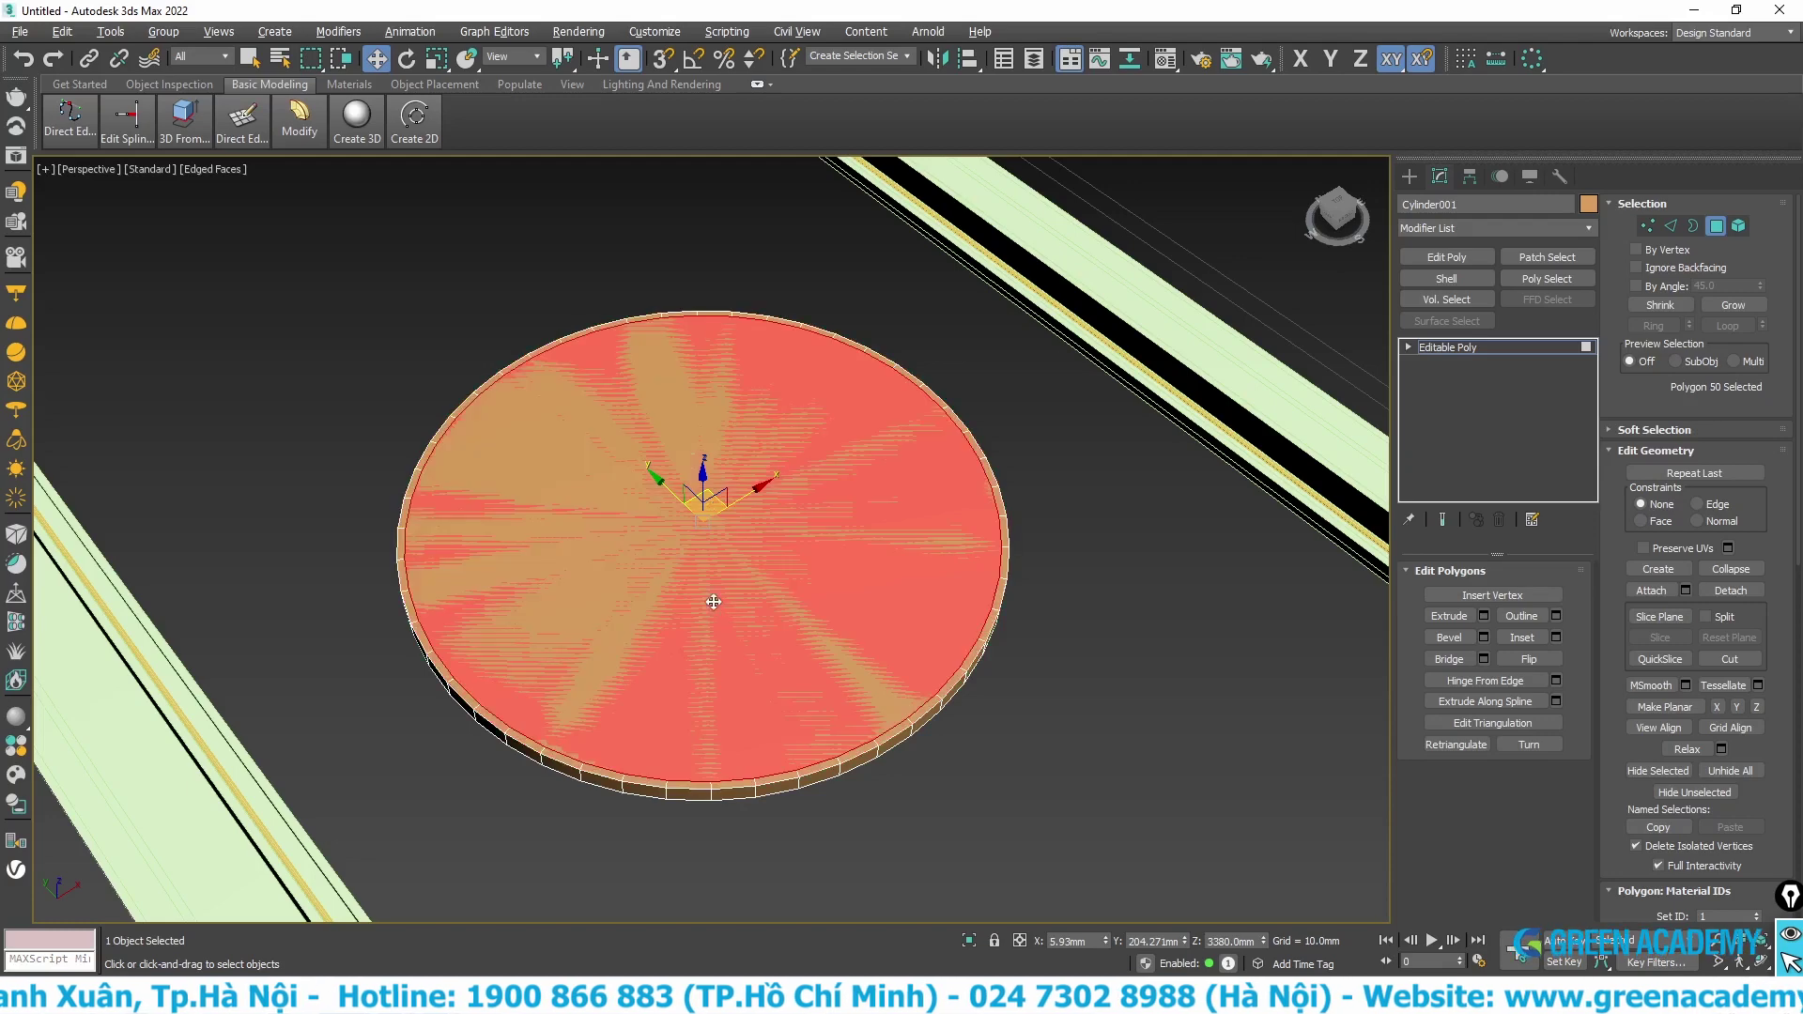
- Apply two more 30 mm insets to the top face
{"action": "right_click", "coordinate": [722, 527]}
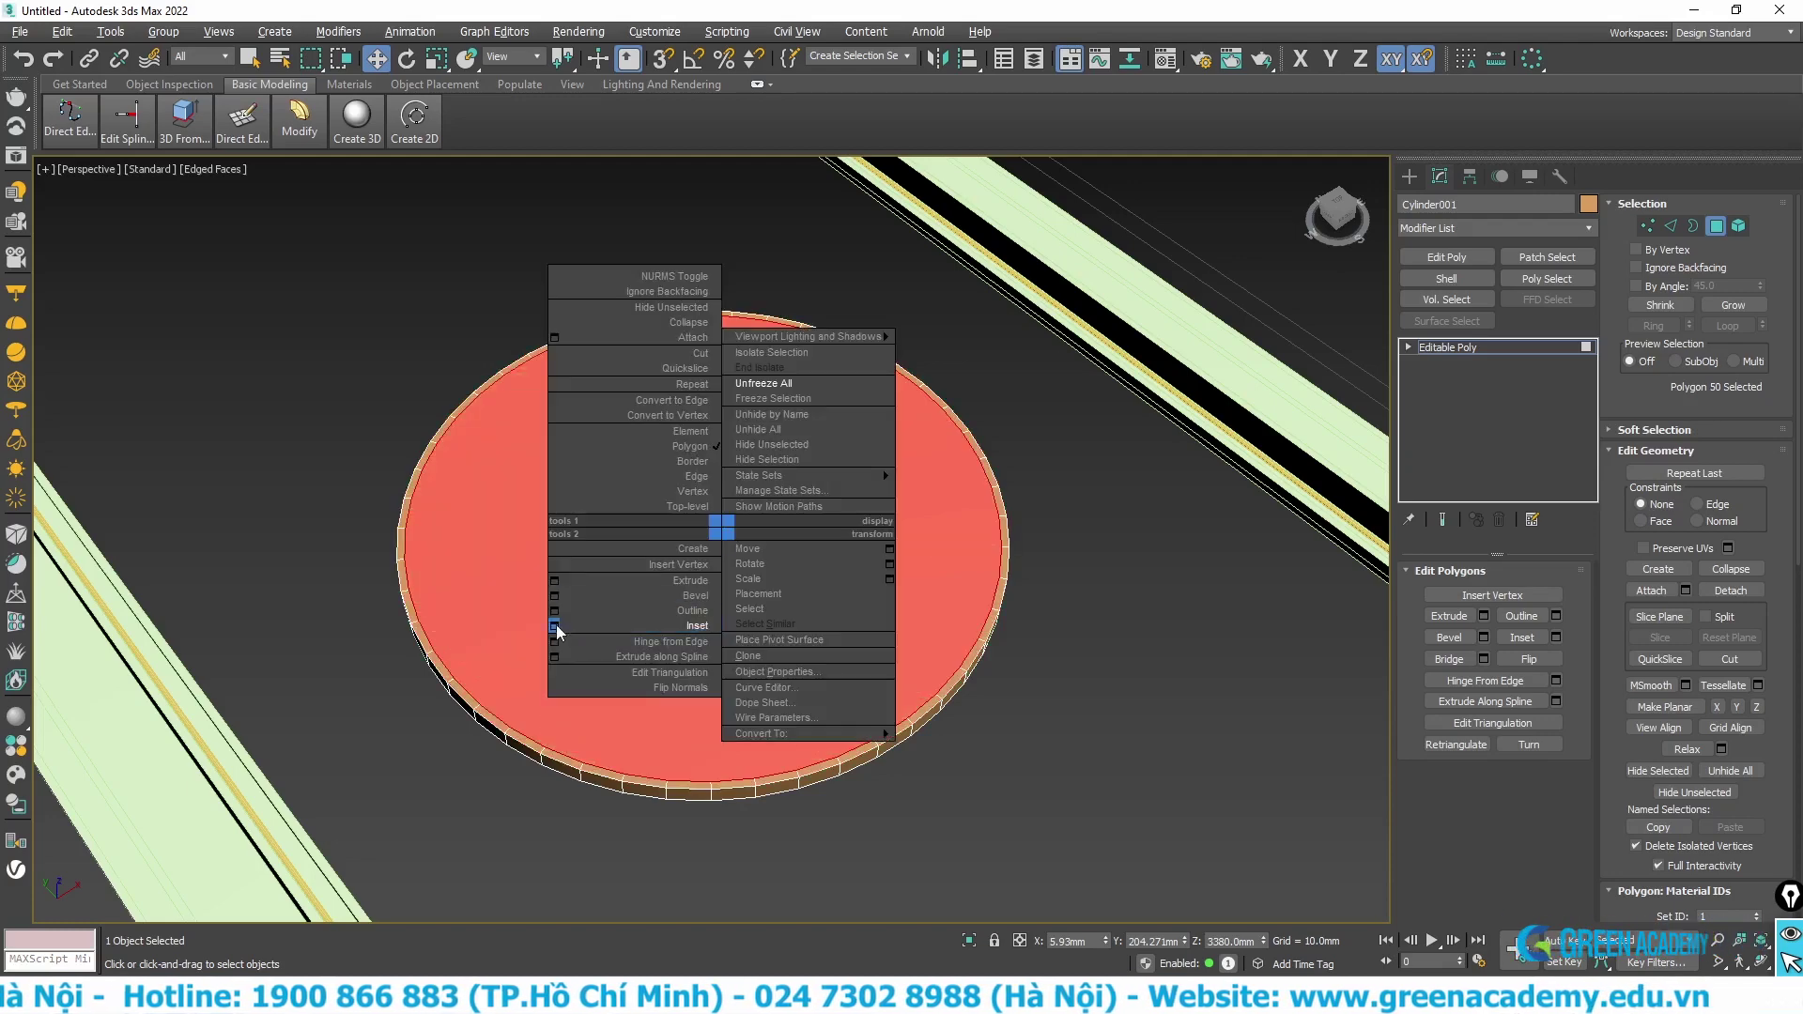
{"action": "left_click", "coordinate": [658, 626]}
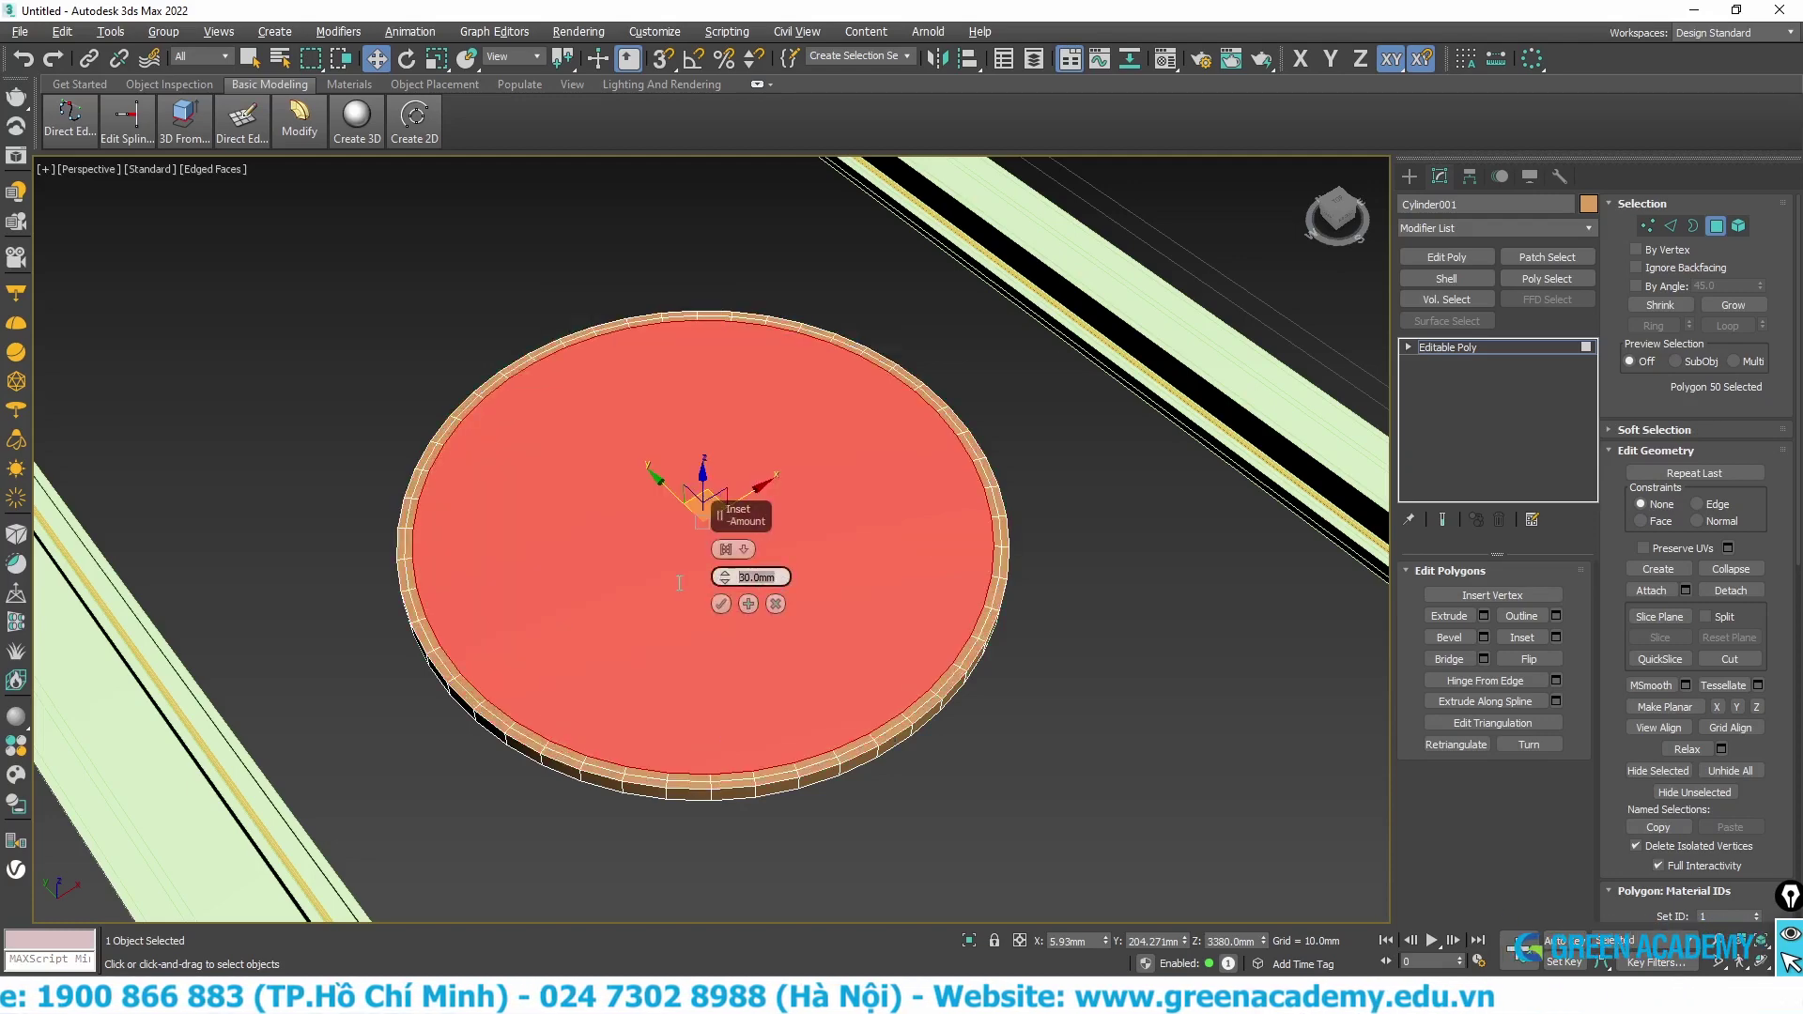
{"action": "left_click", "coordinate": [719, 606]}
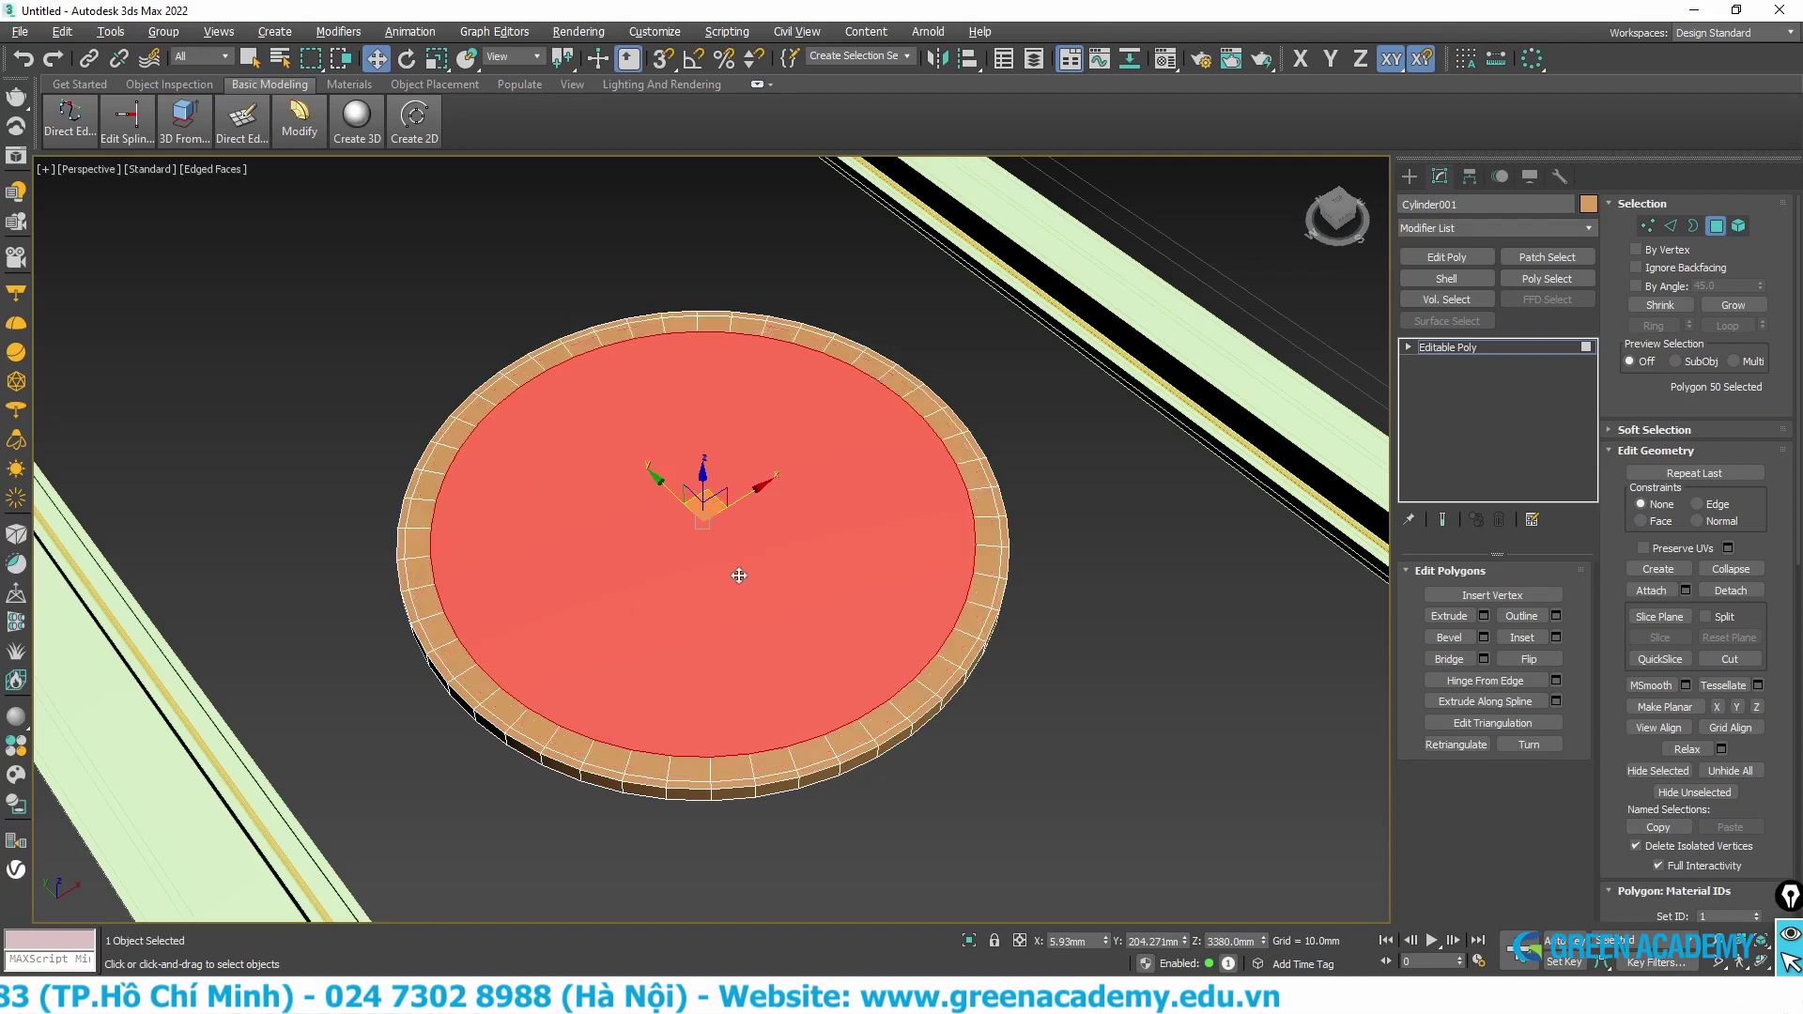
{"action": "right_click", "coordinate": [733, 569]}
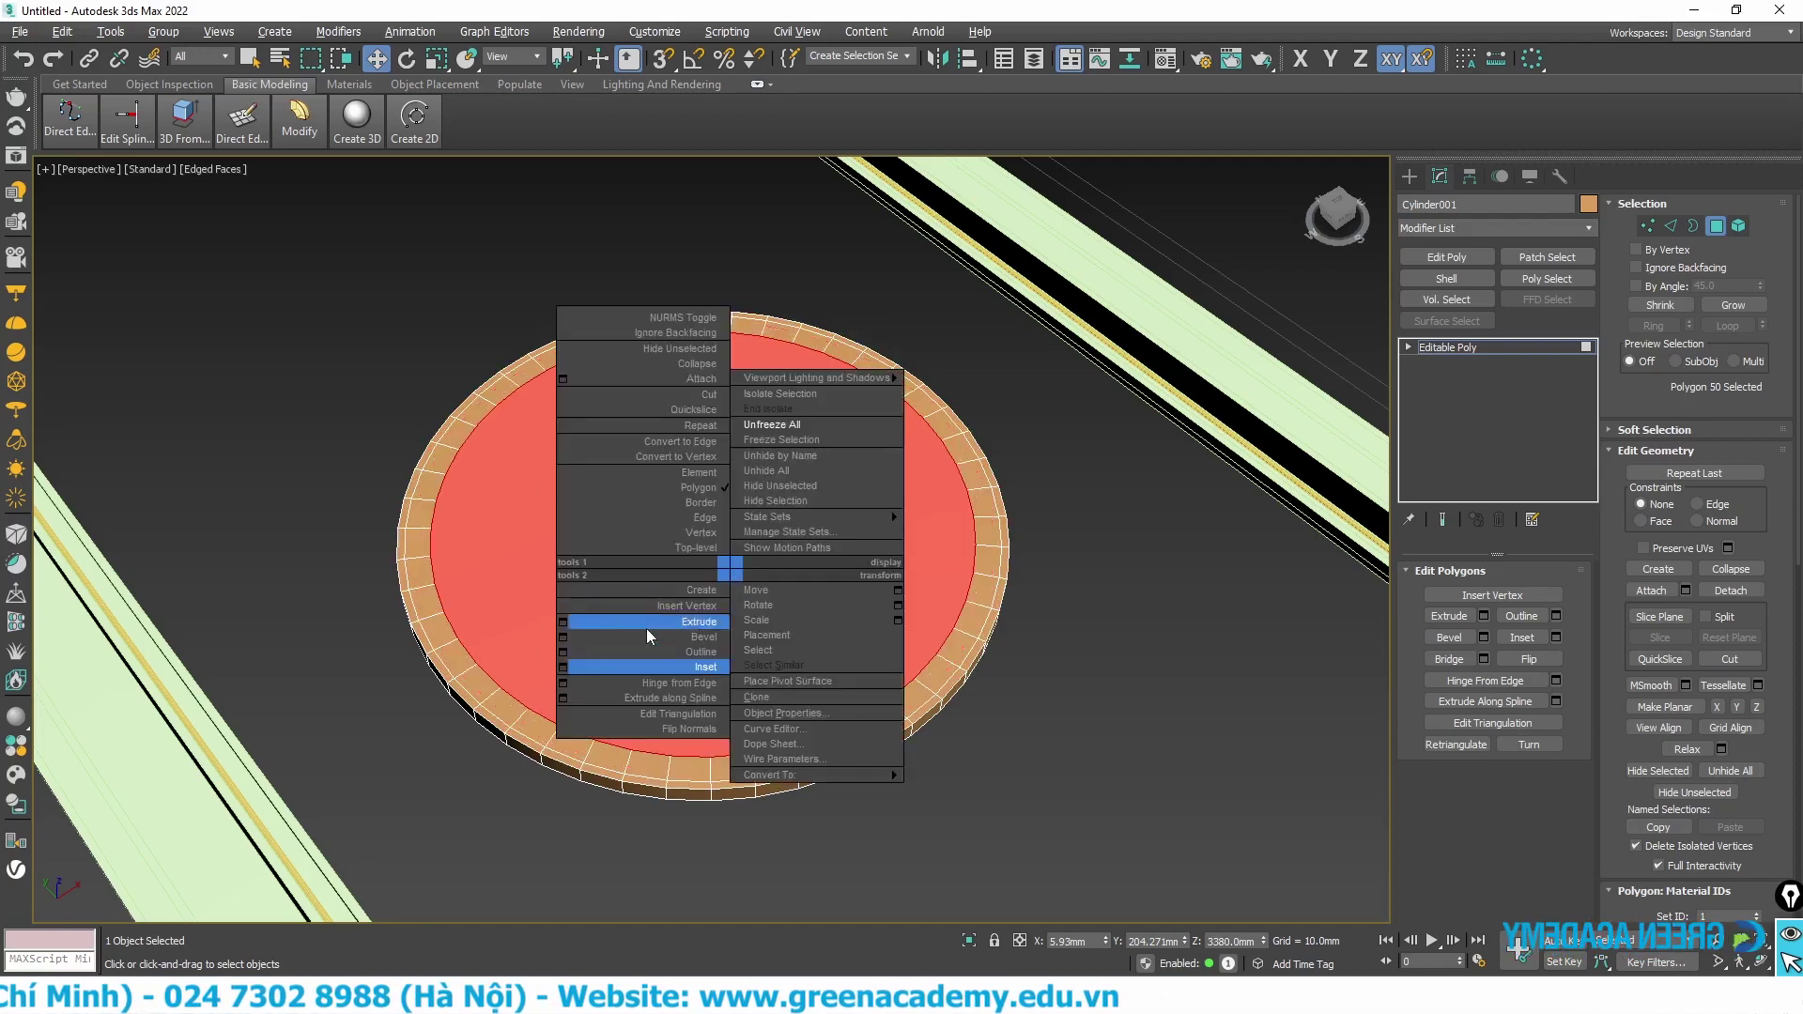
{"action": "left_click", "coordinate": [562, 667]}
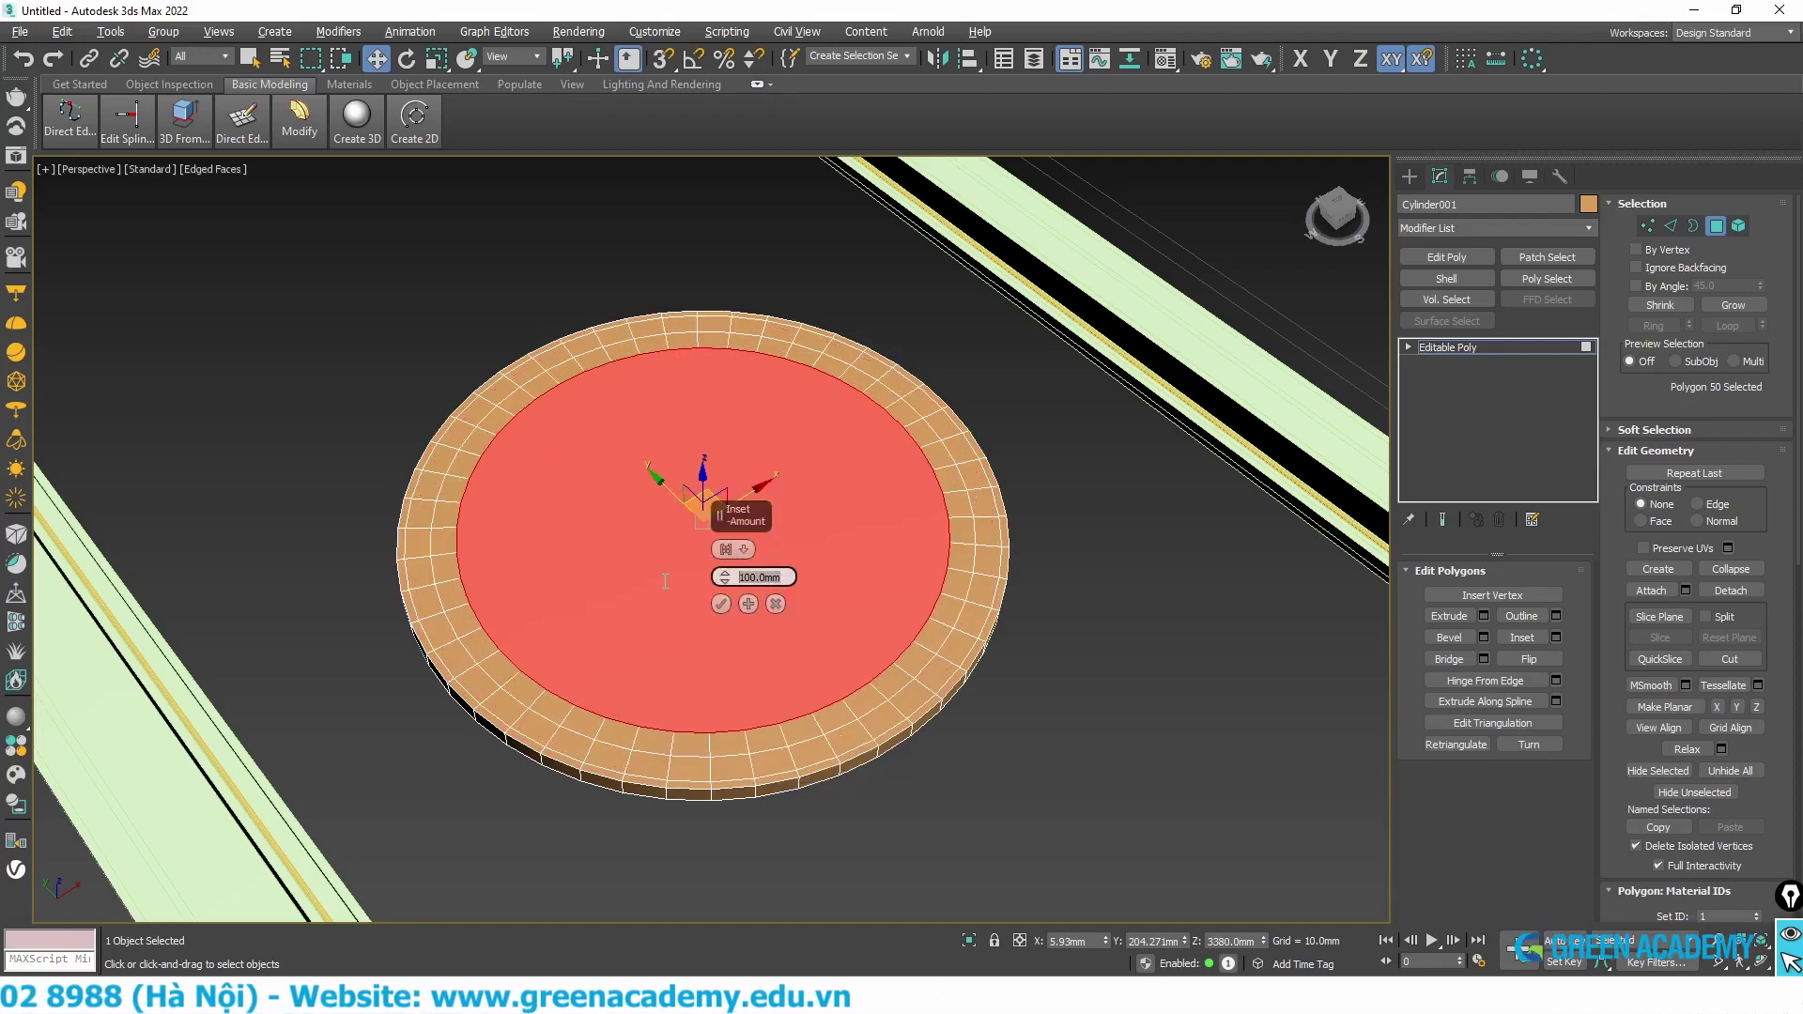
{"action": "left_click", "coordinate": [720, 604]}
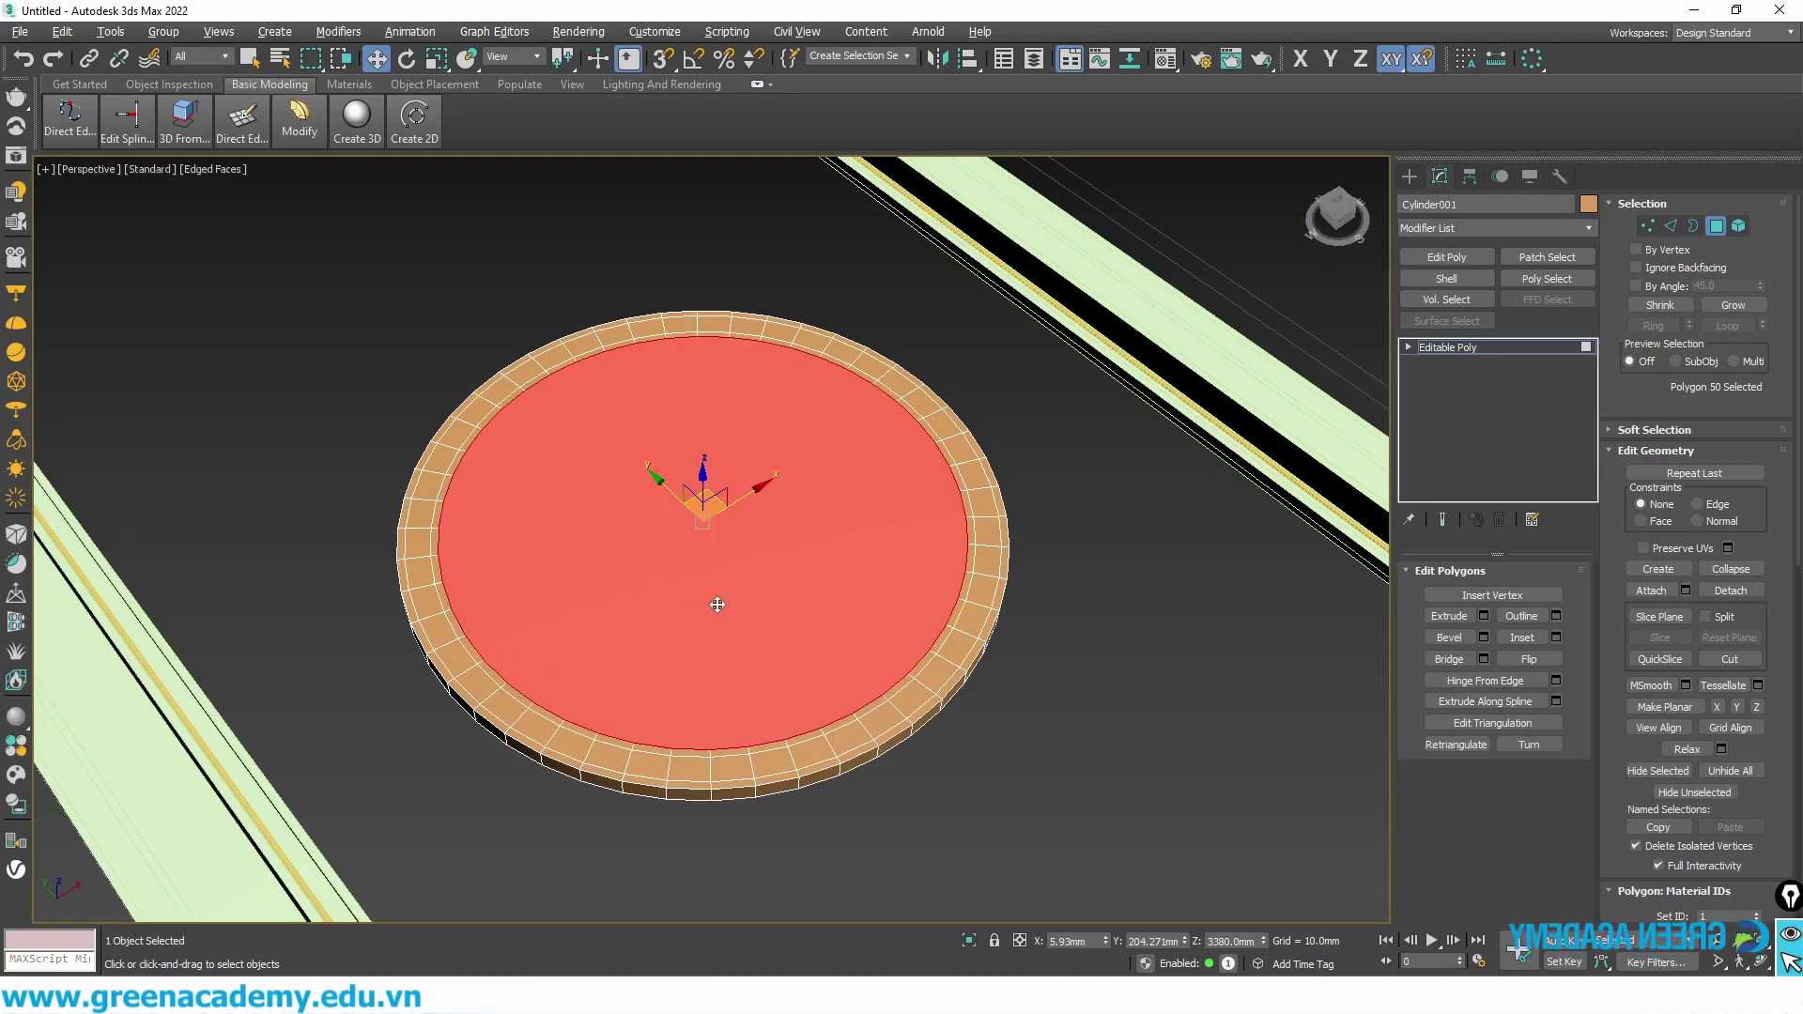
{"action": "scroll", "coordinate": [847, 770], "scroll_direction": "up", "scroll_amount": 2}
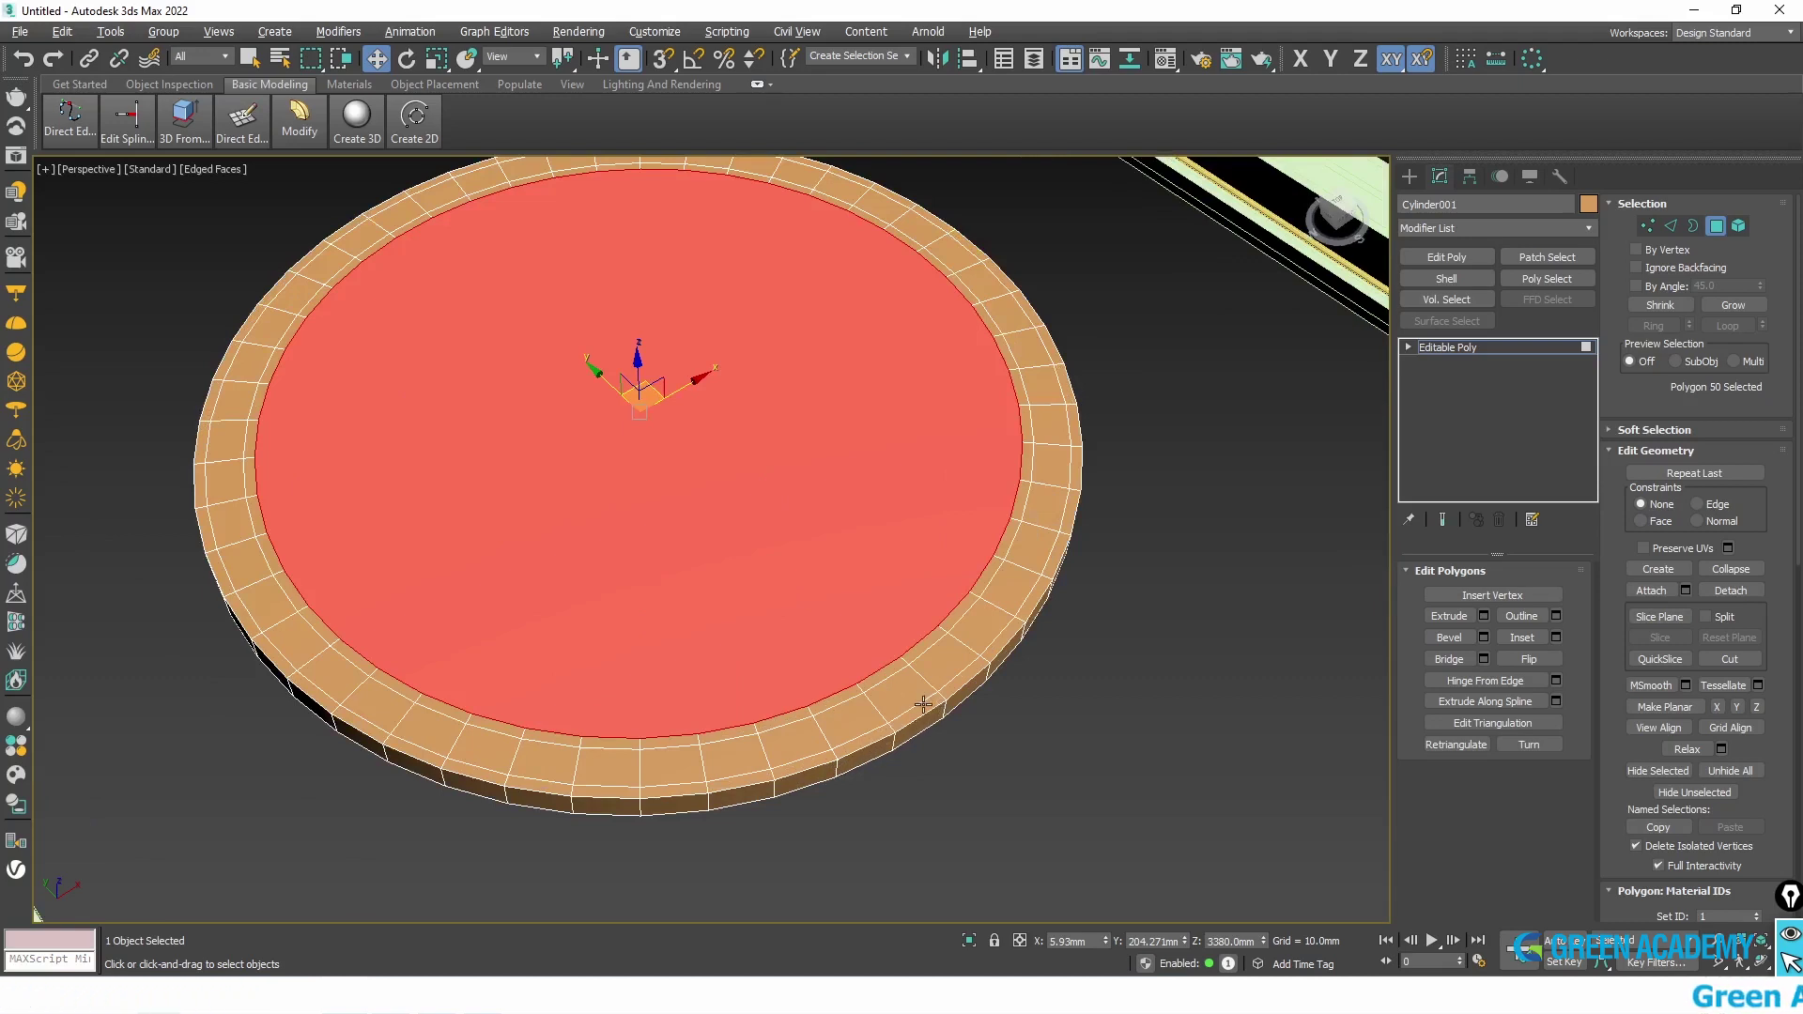
- Loop-select the ring of narrow polygons around the cylinder's outer rim
{"action": "scroll", "coordinate": [925, 704], "scroll_direction": "up", "scroll_amount": 2}
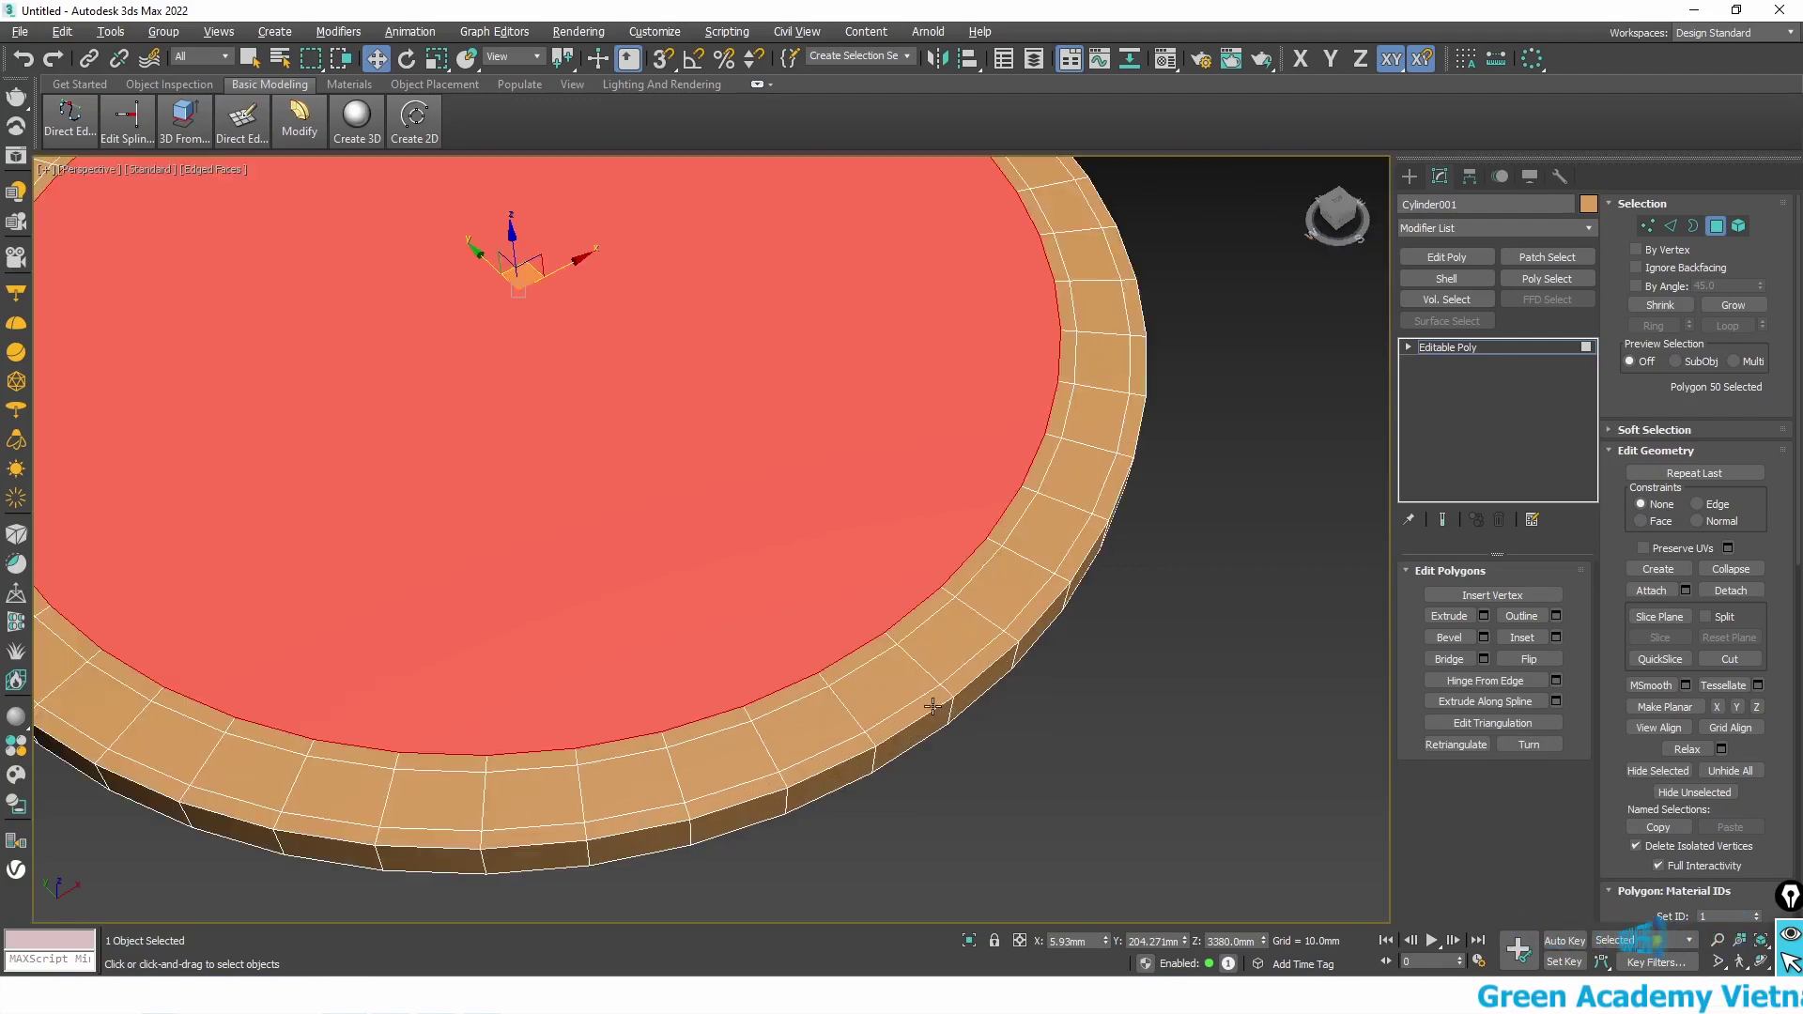
{"action": "scroll", "coordinate": [933, 706], "scroll_direction": "up", "scroll_amount": 1}
{"action": "left_click", "coordinate": [921, 706]}
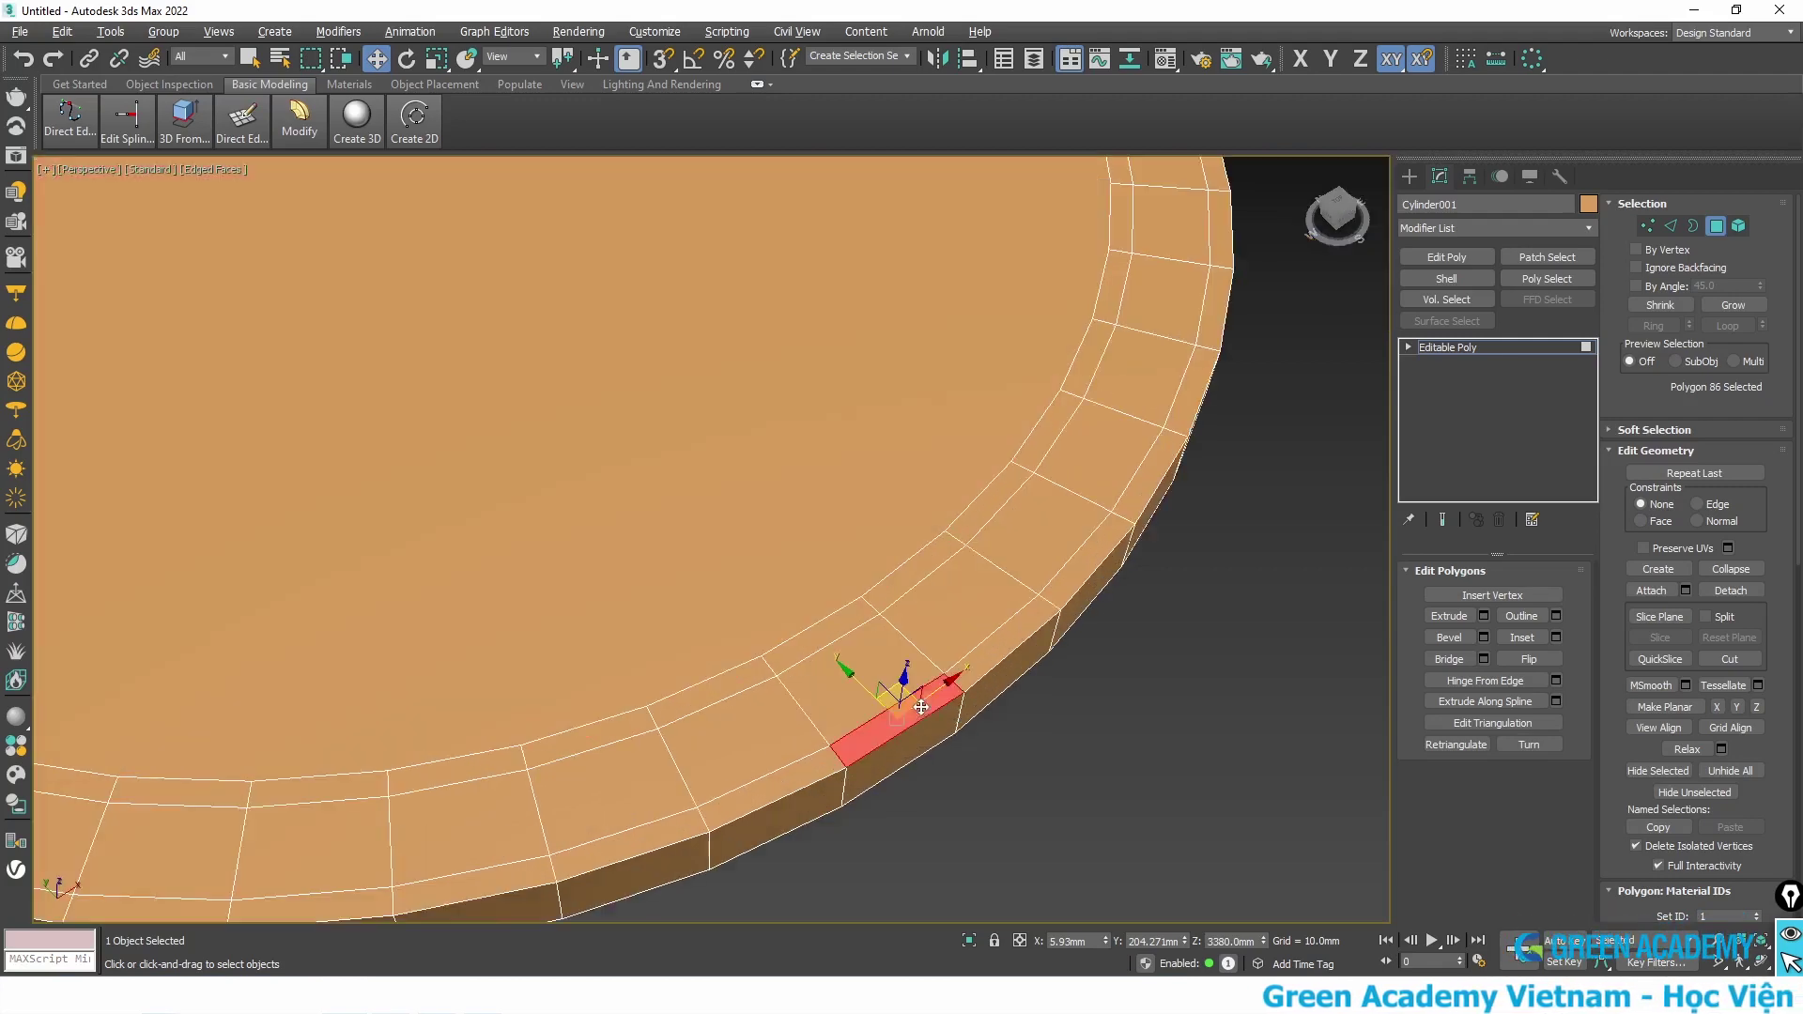
{"action": "left_click", "coordinate": [982, 665], "text": "ctrl"}
{"action": "left_click", "coordinate": [1074, 577], "text": "ctrl"}
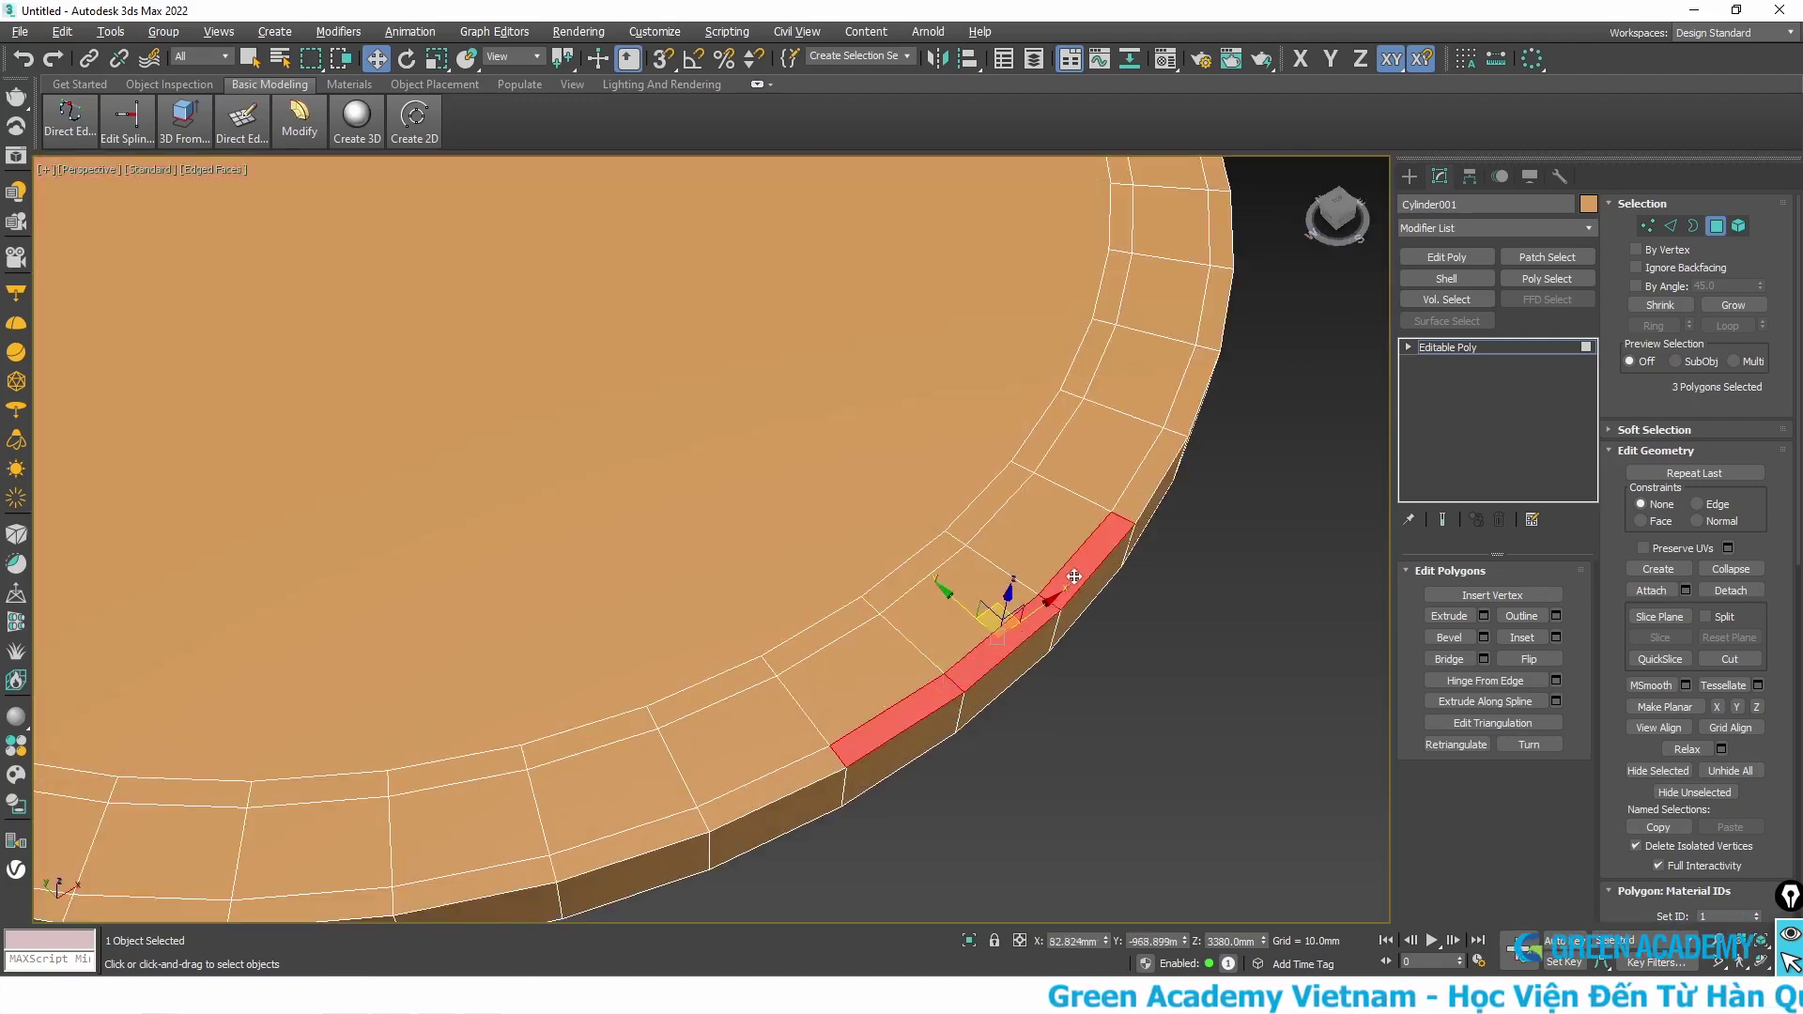
{"action": "left_click", "coordinate": [1124, 497], "text": "shift"}
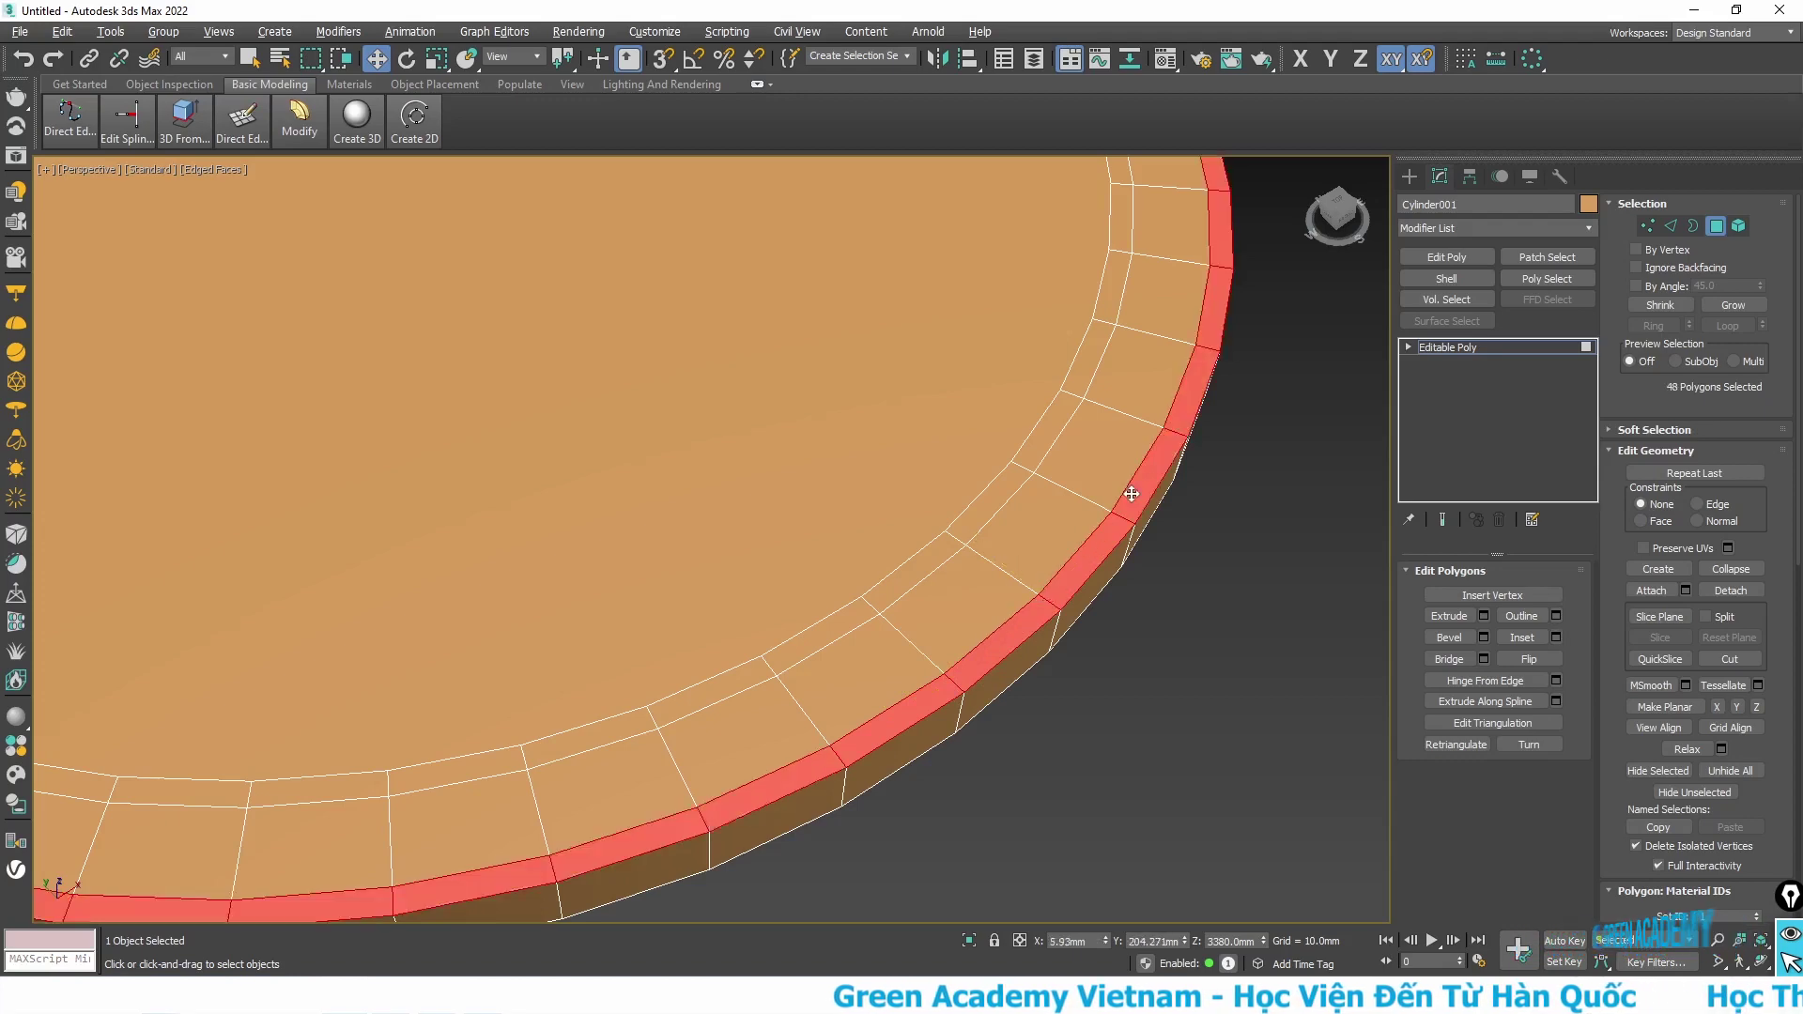
- Frame, pan and orbit the view to inspect the rim selection
{"action": "key", "text": "z"}
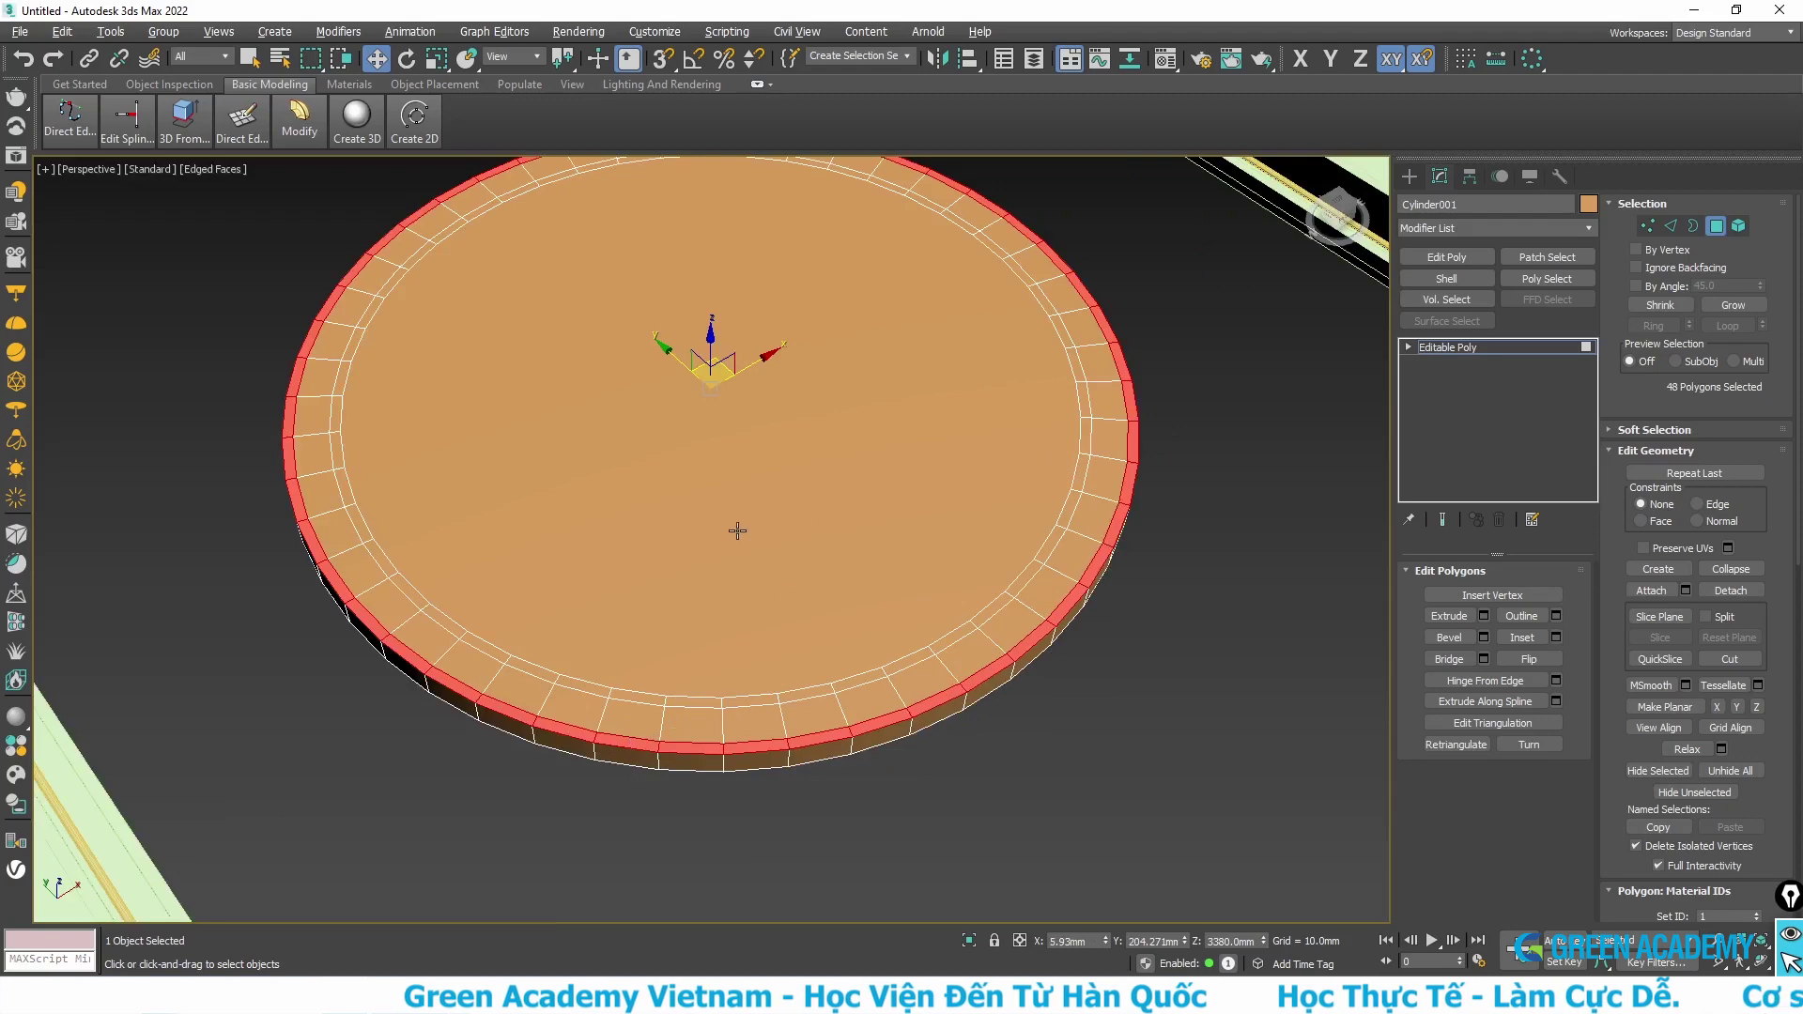
{"action": "middle_click_drag", "start_coordinate": [737, 530], "coordinate": [780, 645]}
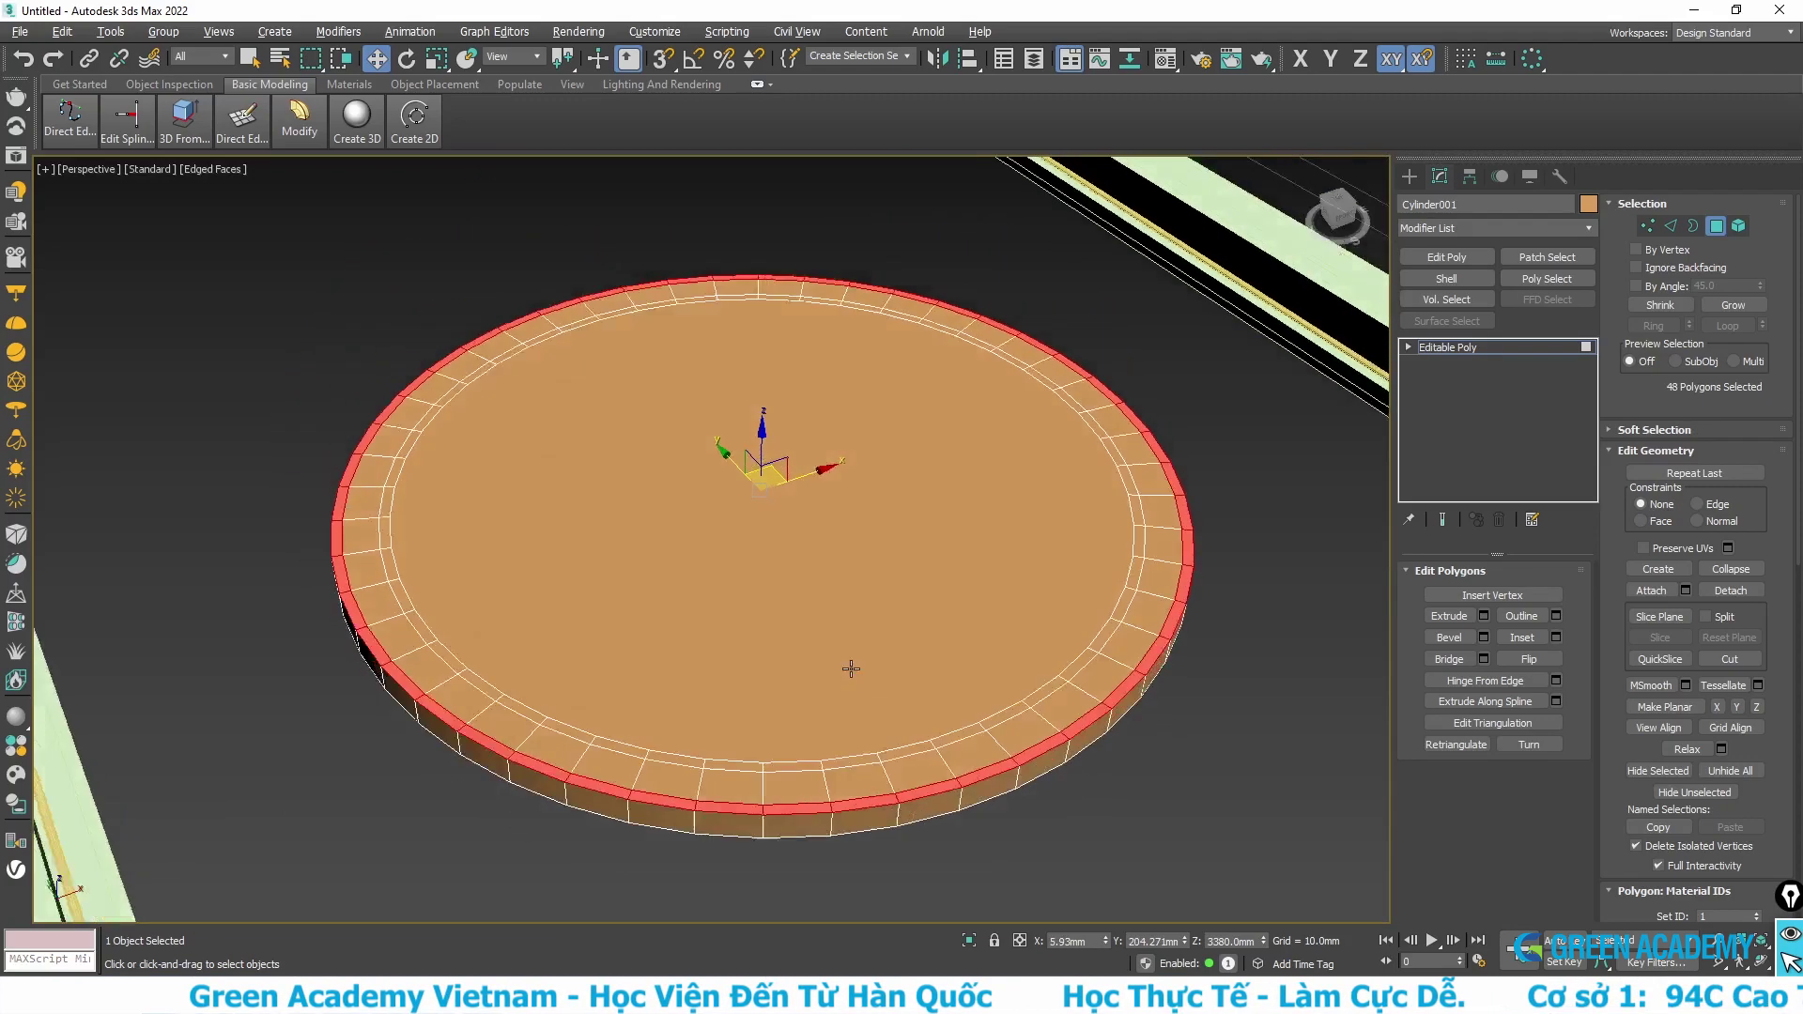
{"action": "mouse_move", "coordinate": [908, 676]}
{"action": "middle_mouse_down", "text": "alt"}
{"action": "mouse_move", "coordinate": [837, 636]}
{"action": "mouse_move", "coordinate": [848, 663]}
{"action": "middle_mouse_up", "text": "alt"}
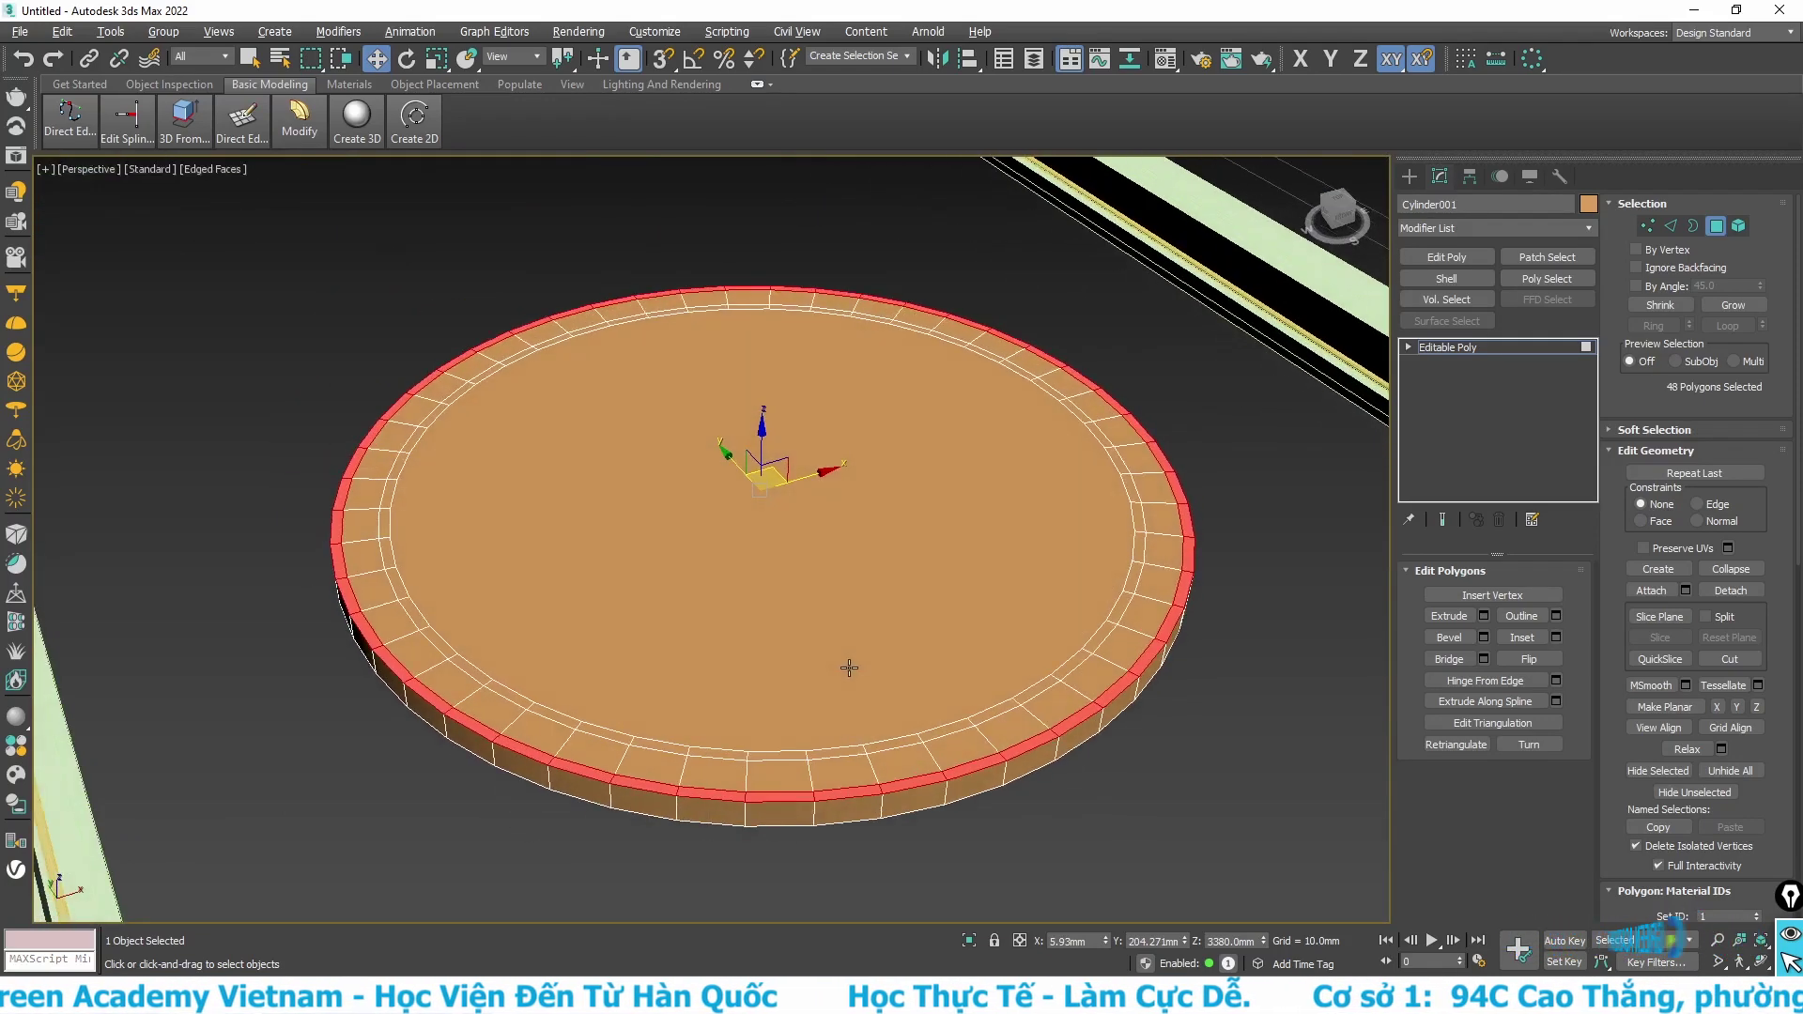
{"action": "scroll", "coordinate": [925, 819], "scroll_direction": "up", "scroll_amount": 4}
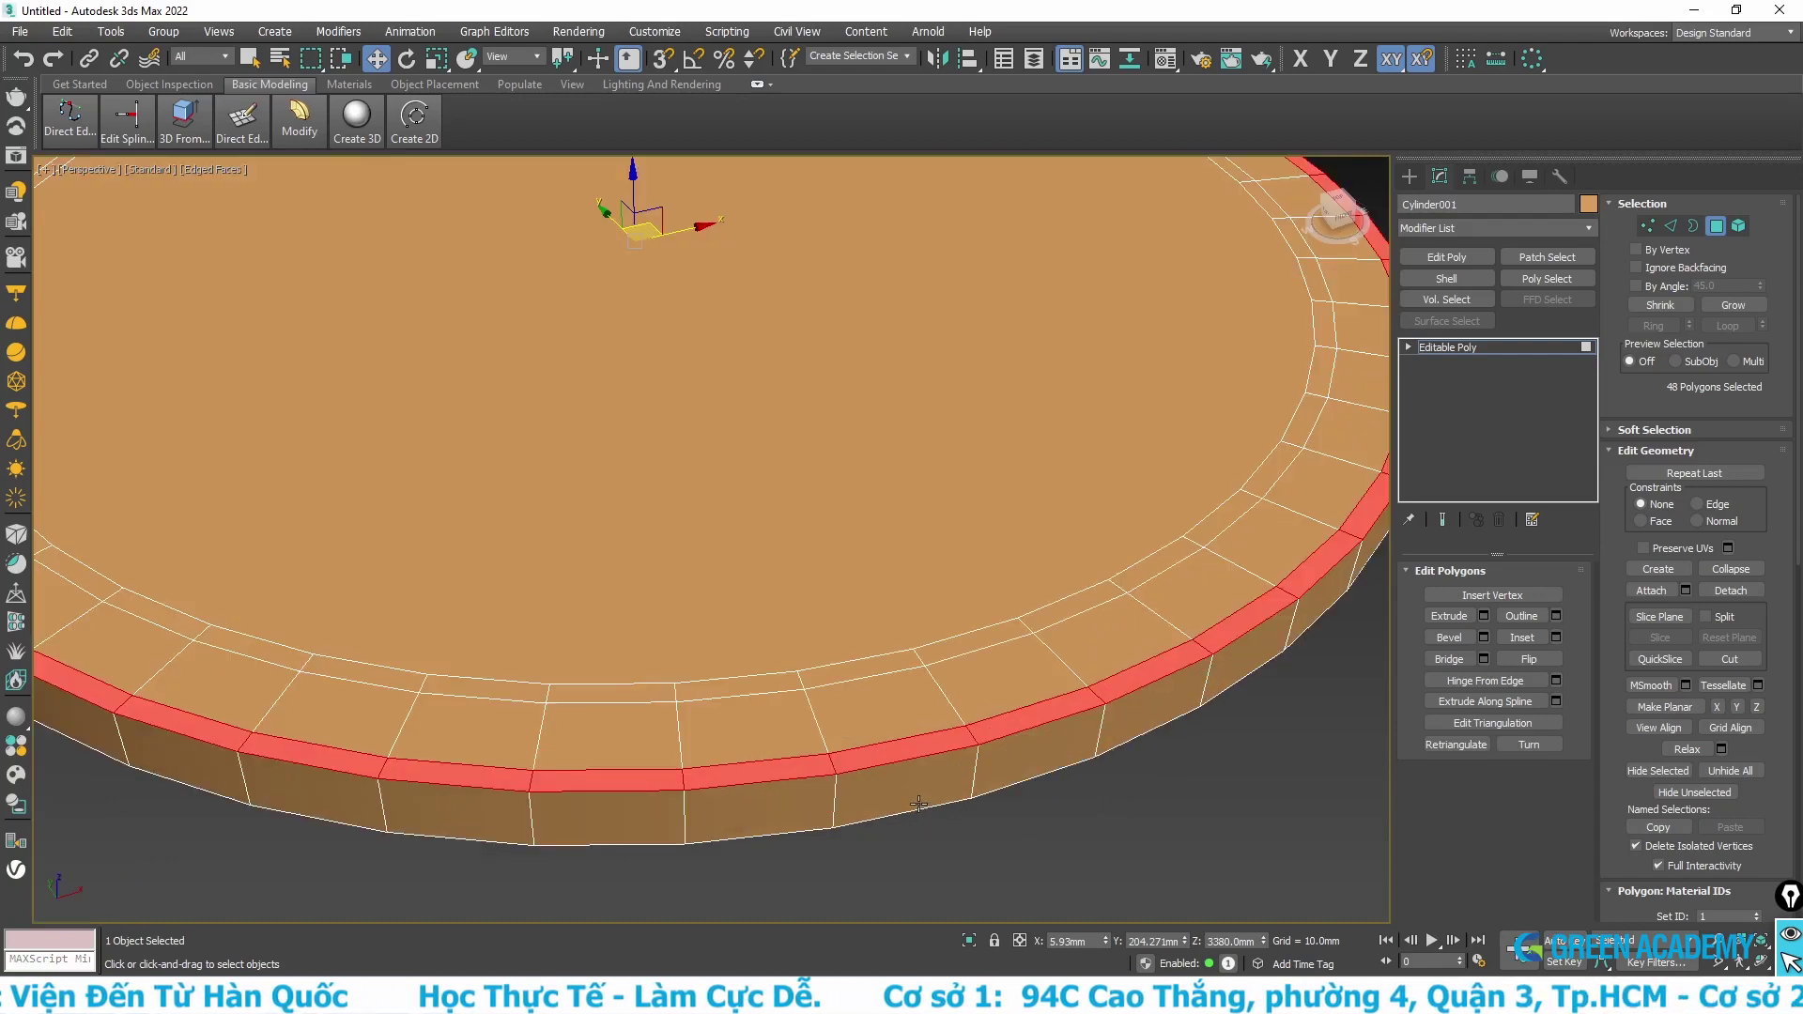
{"action": "mouse_move", "coordinate": [917, 805]}
{"action": "middle_mouse_down", "text": "alt"}
{"action": "mouse_move", "coordinate": [865, 720]}
{"action": "mouse_move", "coordinate": [876, 741]}
{"action": "middle_mouse_up", "text": "alt"}
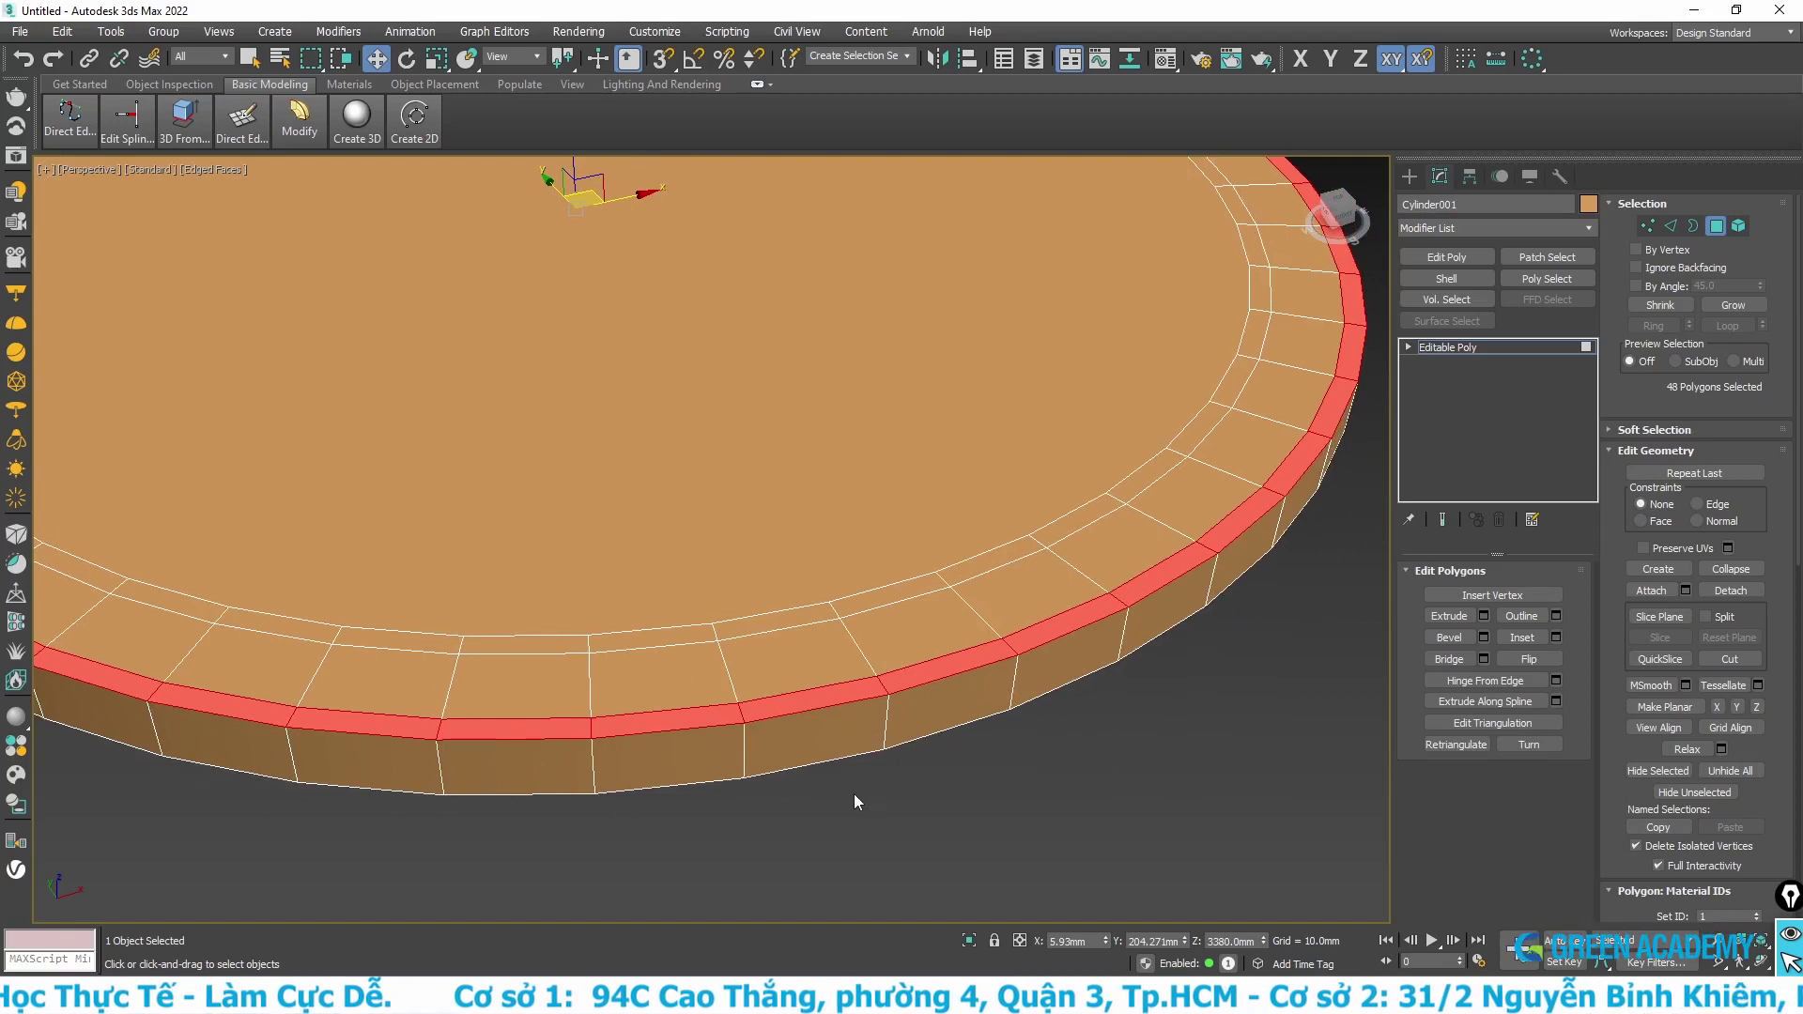
- Select the rim's edge loop and convert it into a polygon selection
{"action": "left_click", "coordinate": [821, 704]}
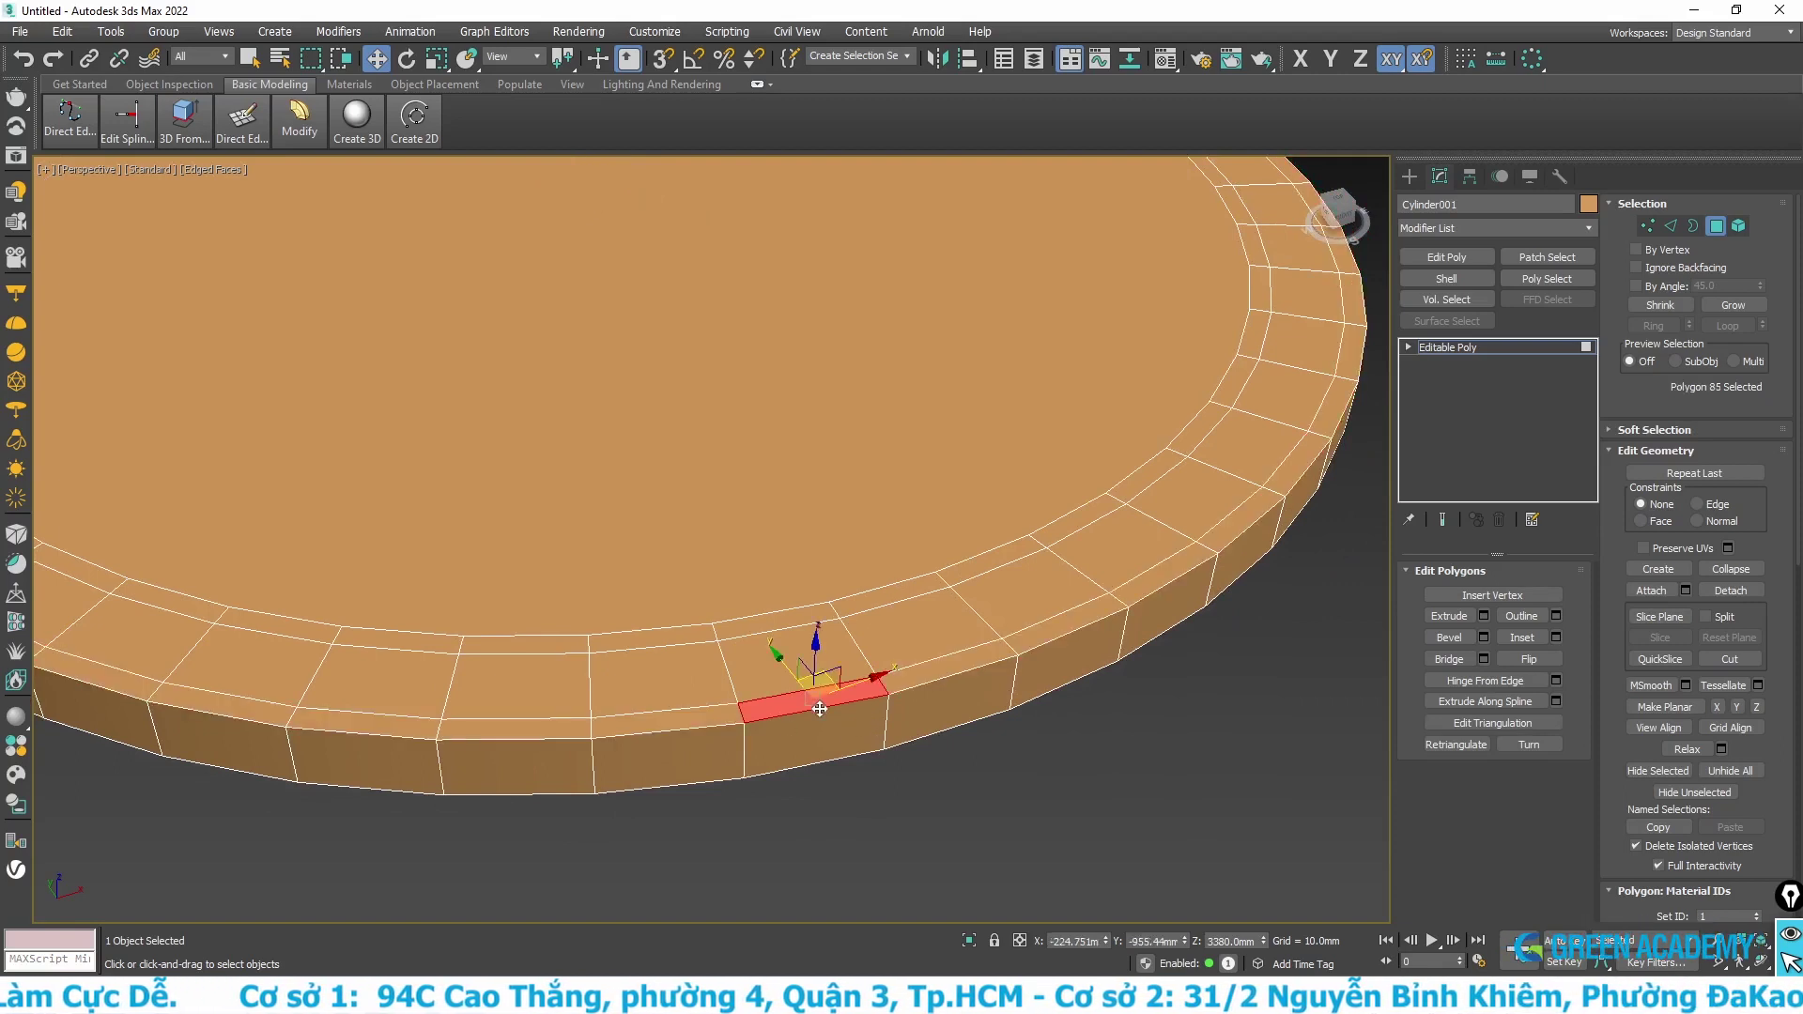
{"action": "key", "text": "2"}
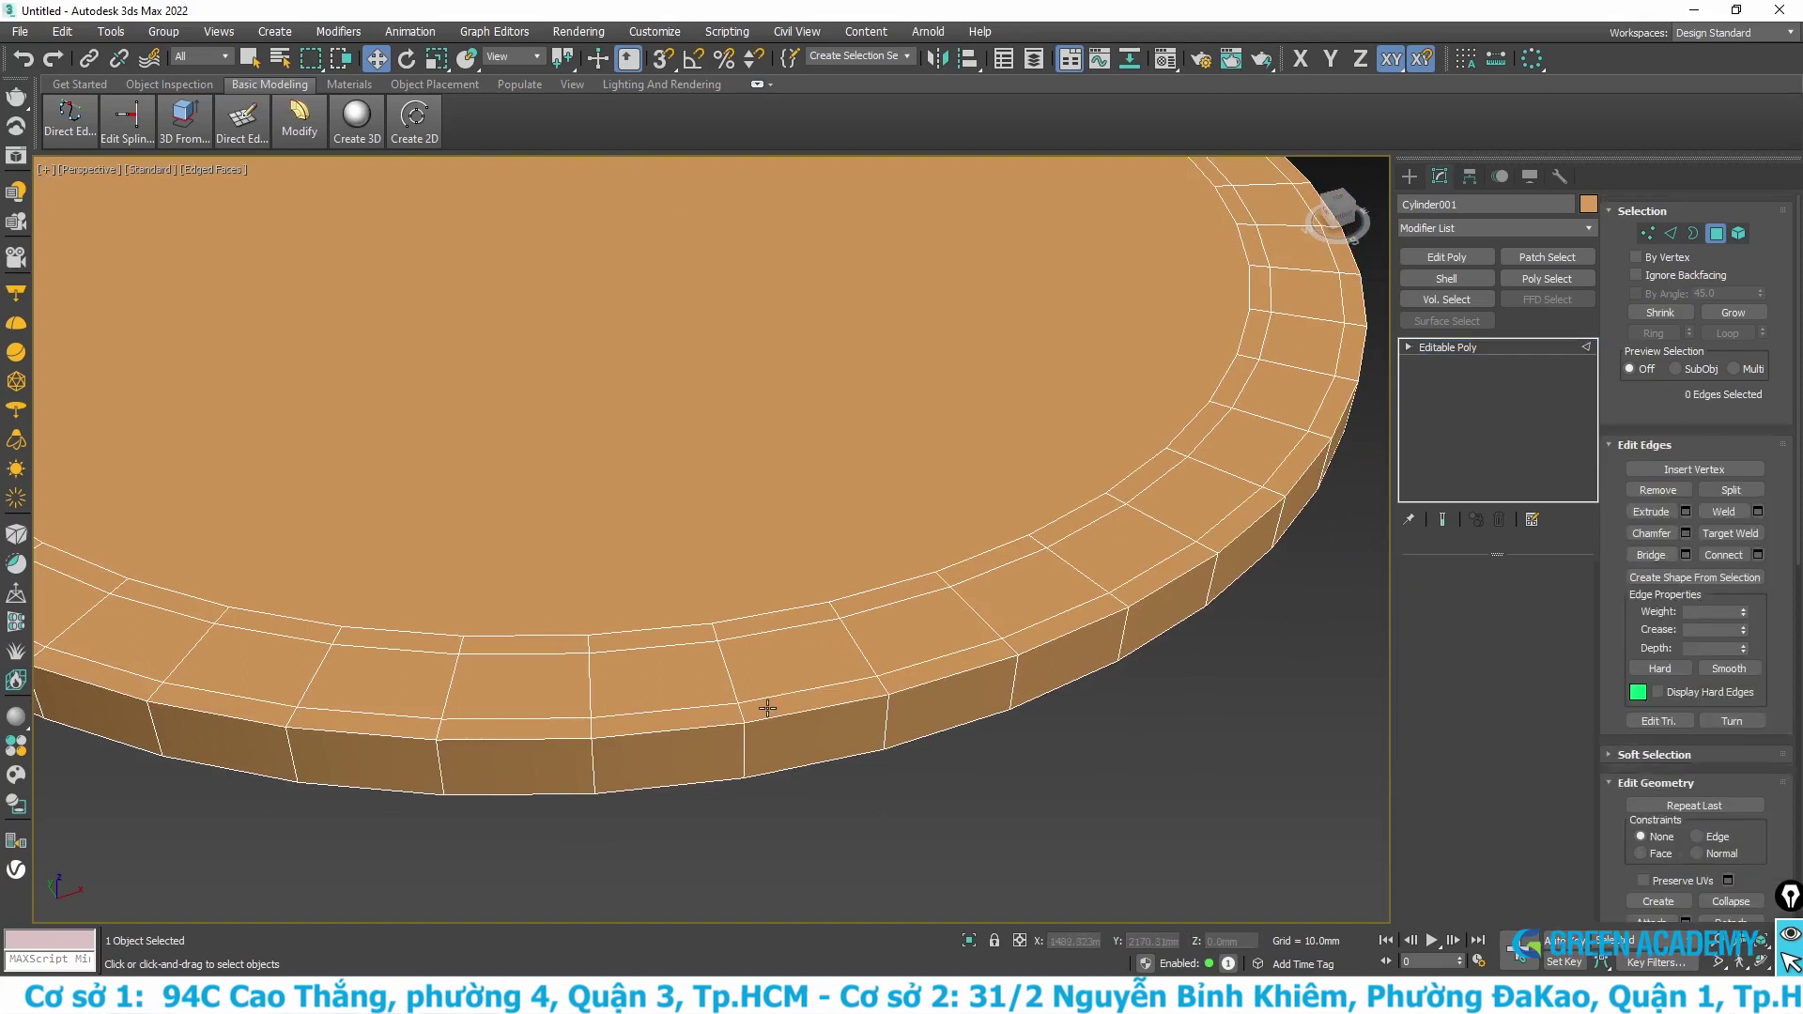
{"action": "left_click", "coordinate": [809, 709]}
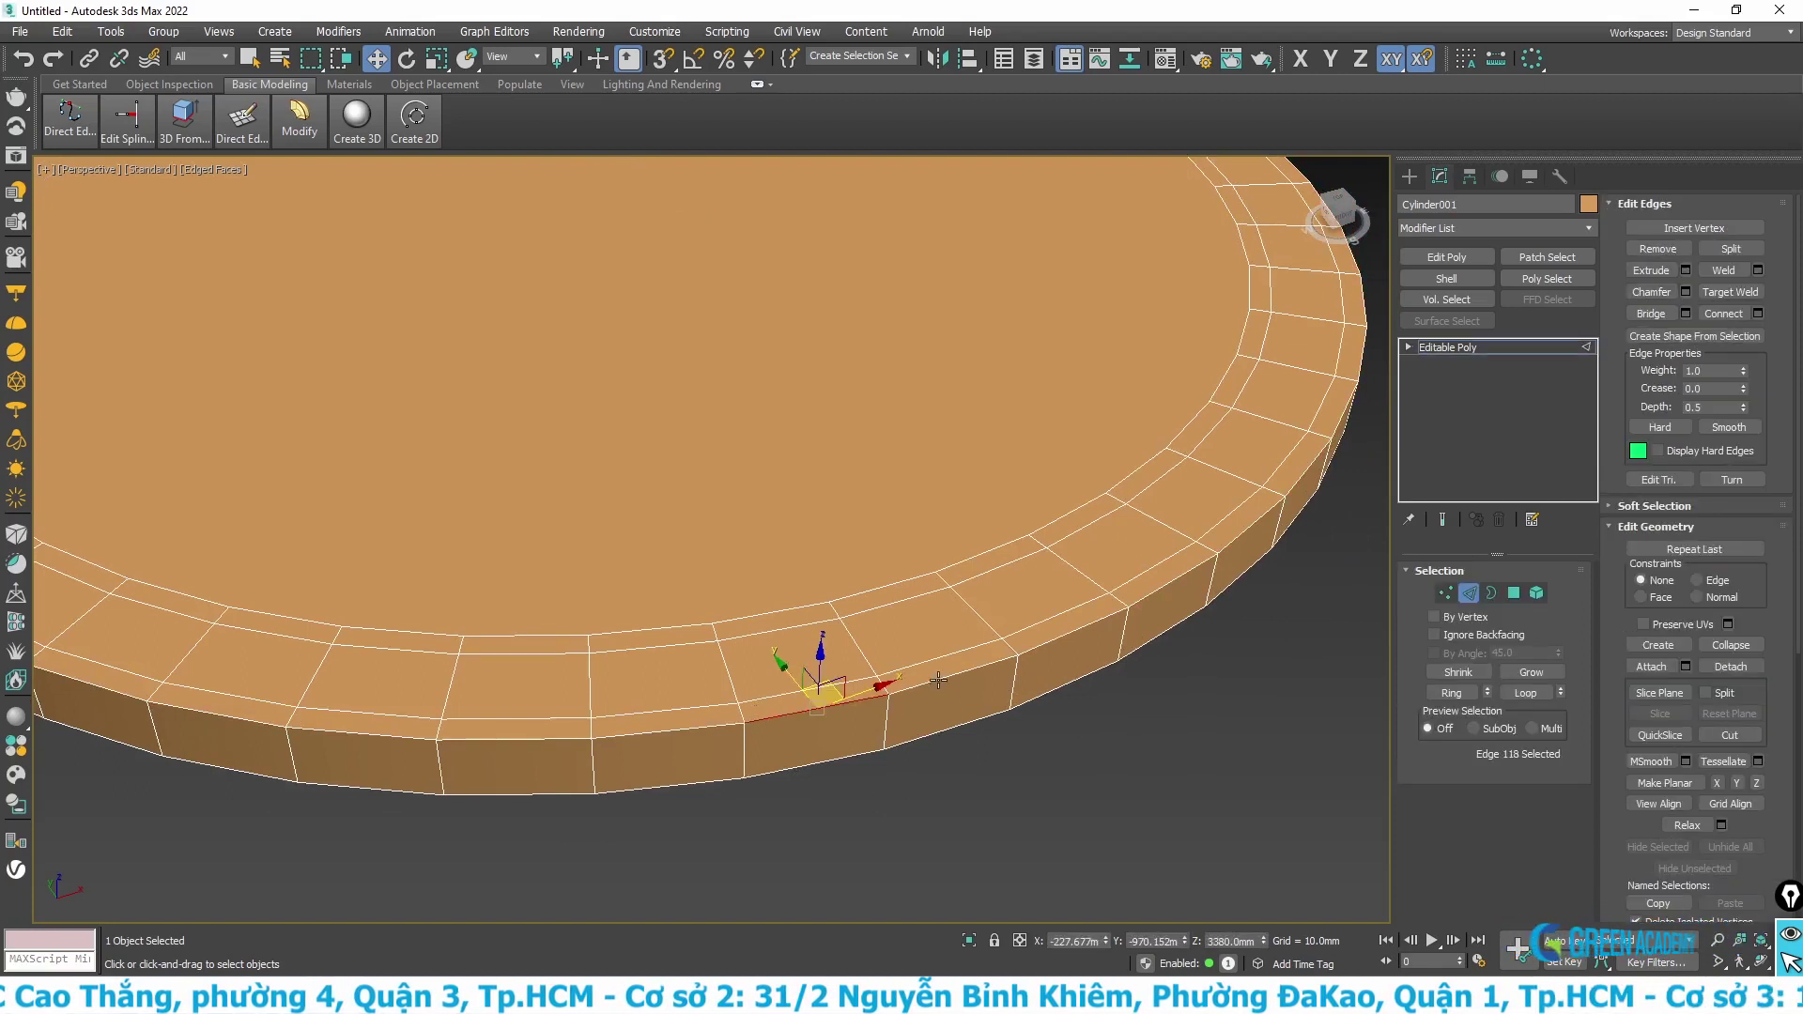
{"action": "double_click", "coordinate": [864, 698]}
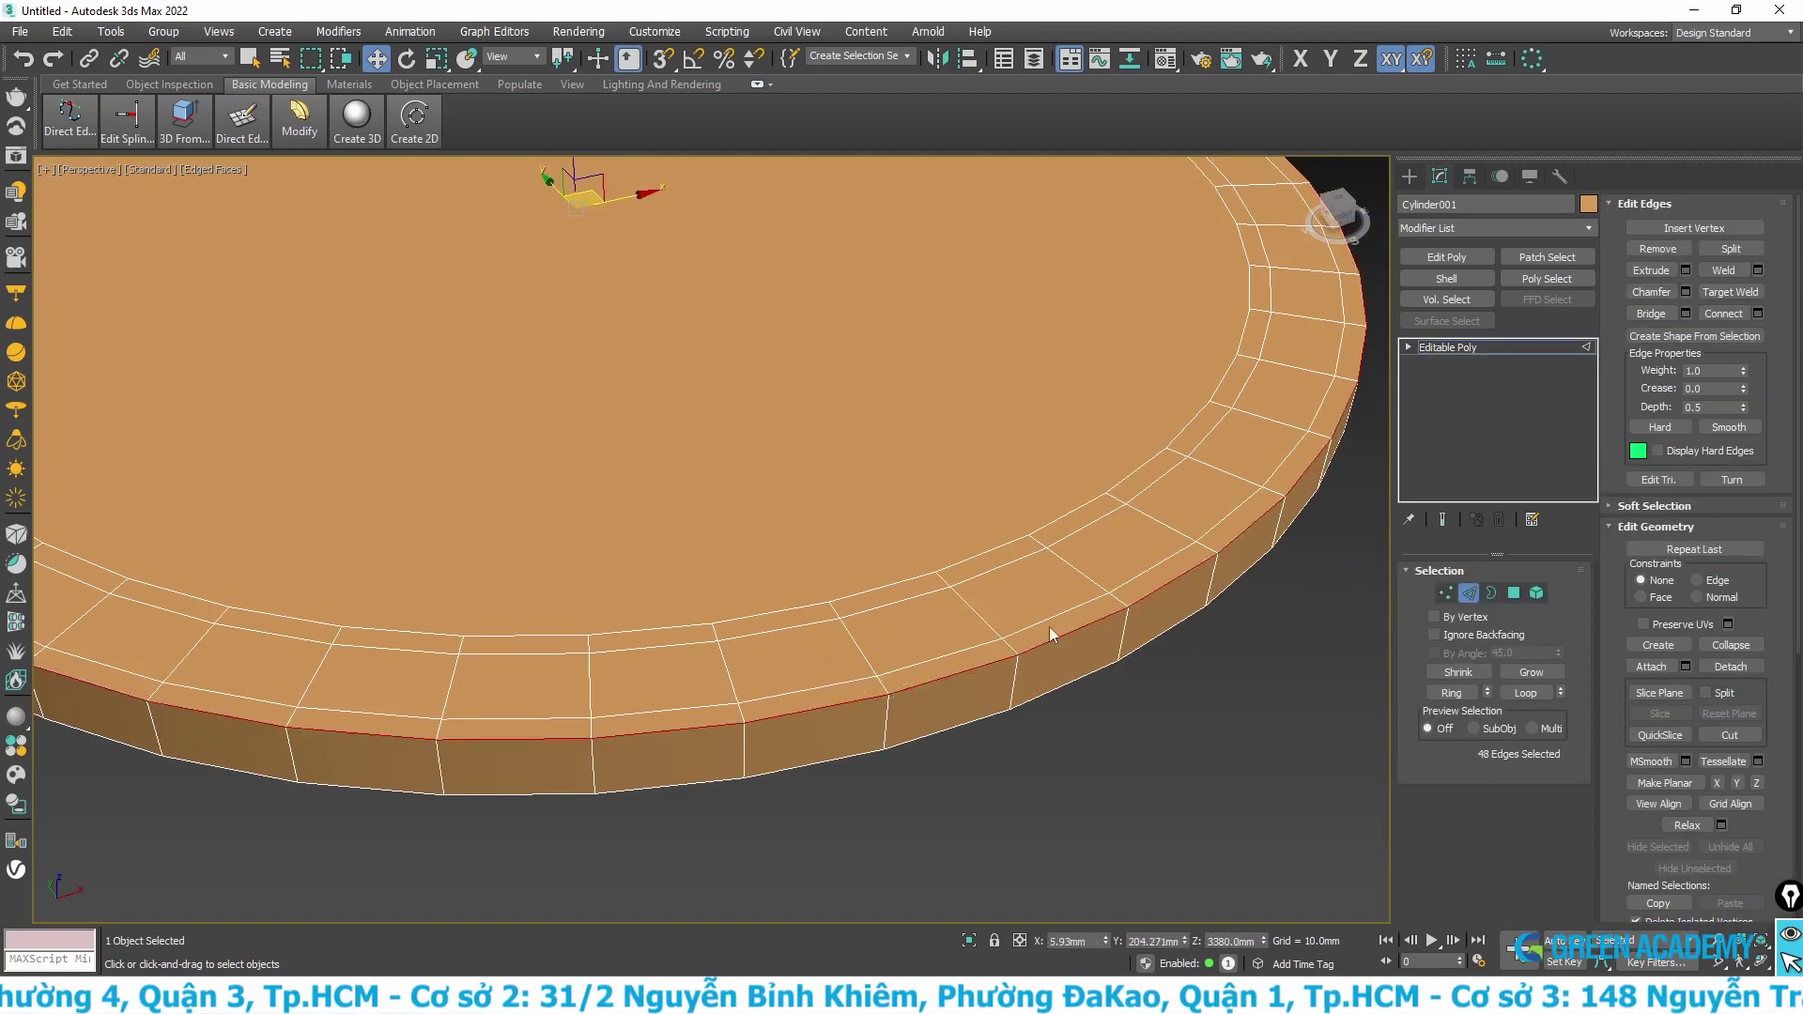
{"action": "right_click", "coordinate": [982, 636]}
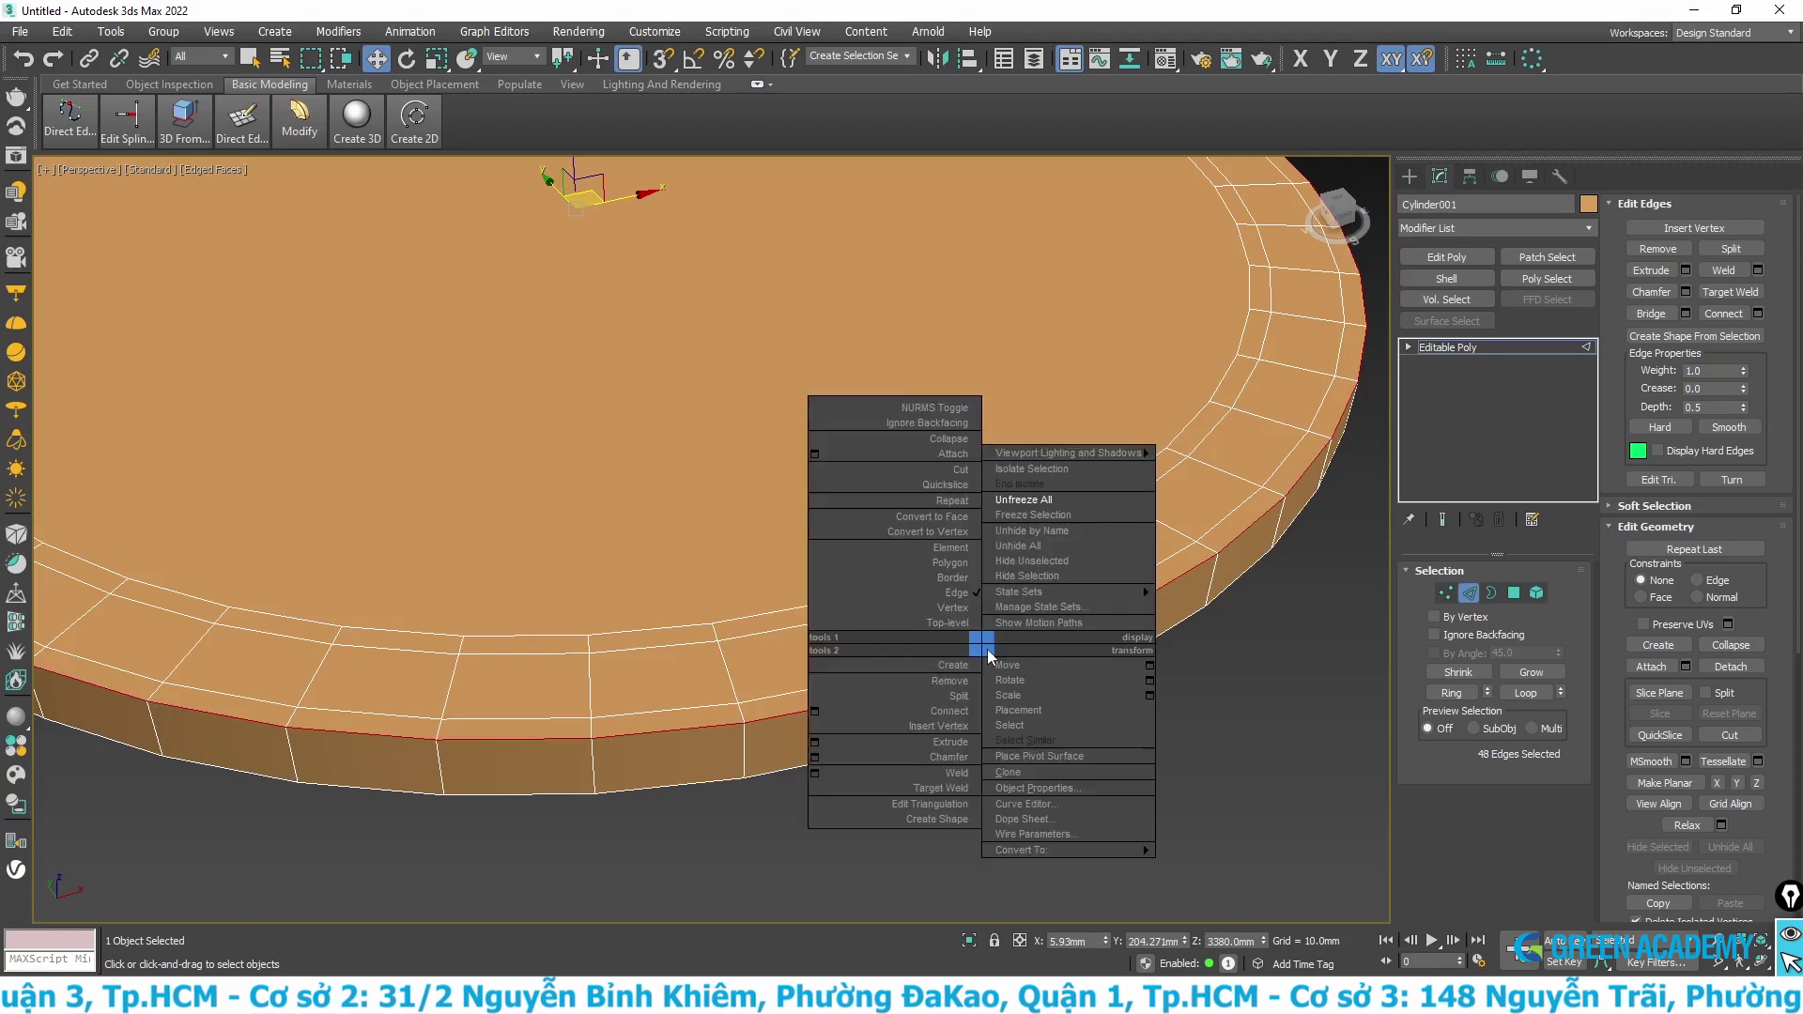
{"action": "left_click", "coordinate": [951, 527]}
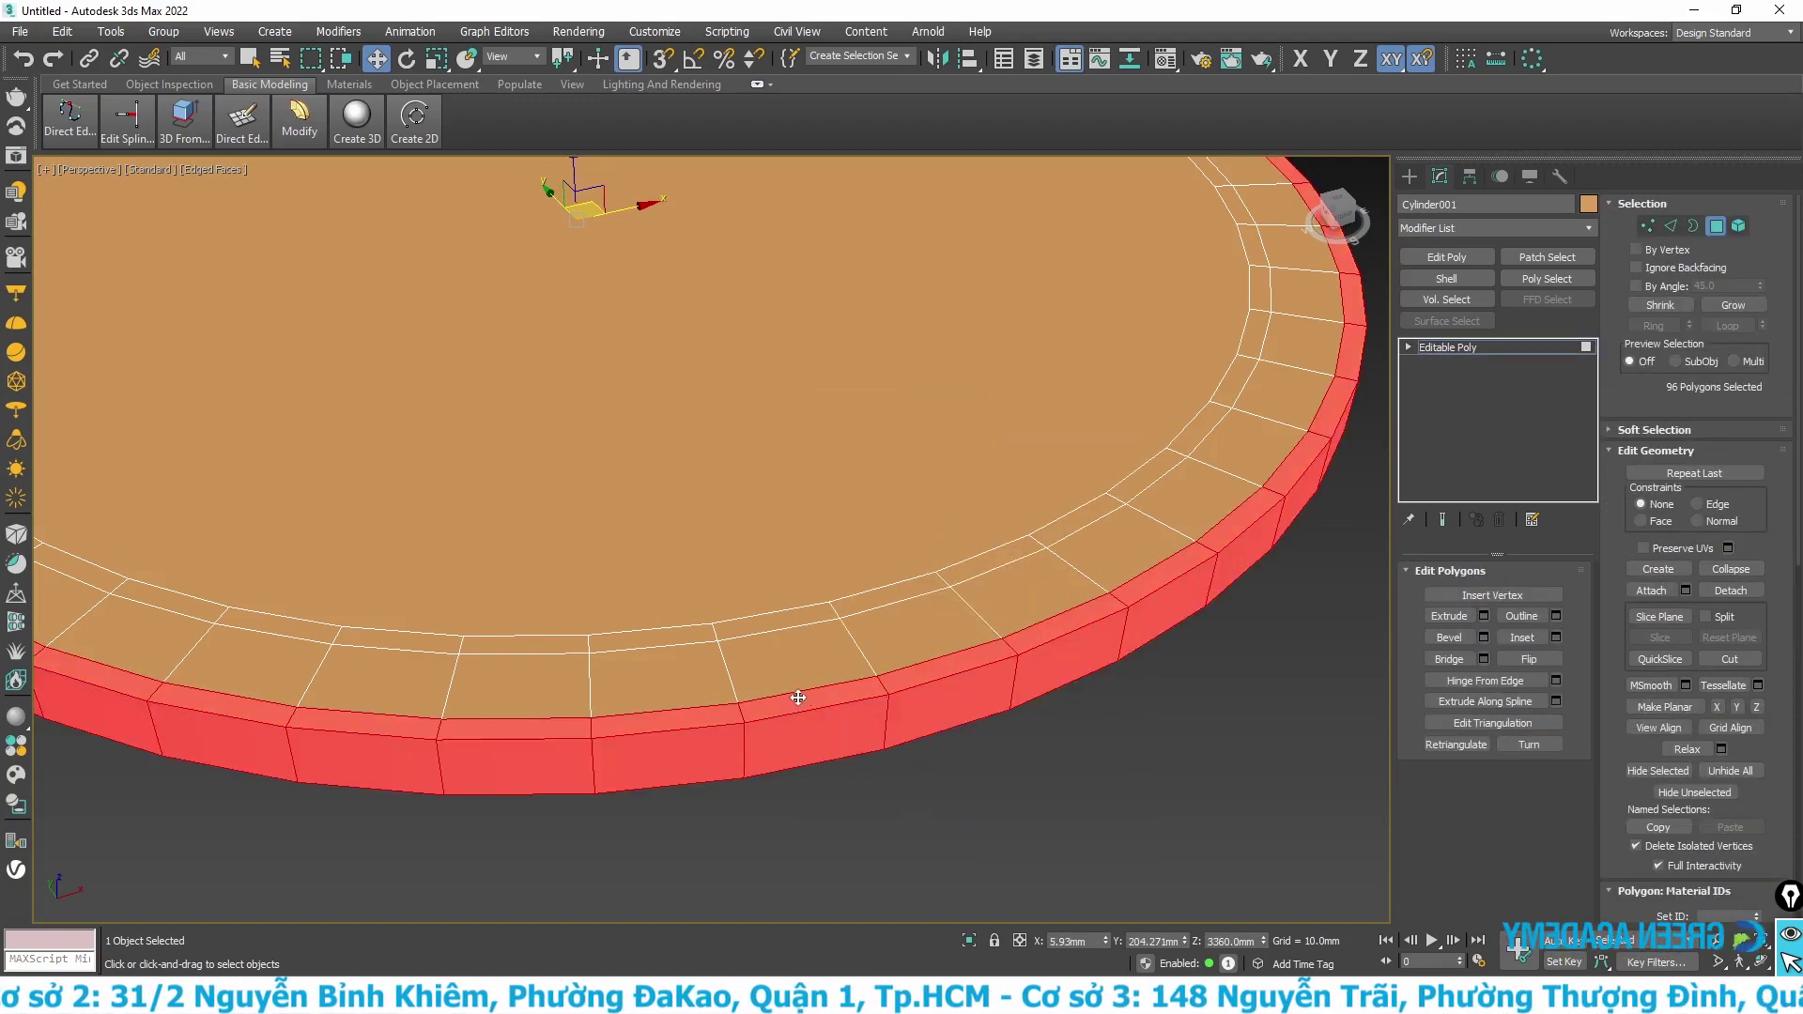
{"action": "scroll", "coordinate": [825, 732], "scroll_direction": "up", "scroll_amount": 2}
{"action": "scroll", "coordinate": [825, 741], "scroll_direction": "up", "scroll_amount": 5}
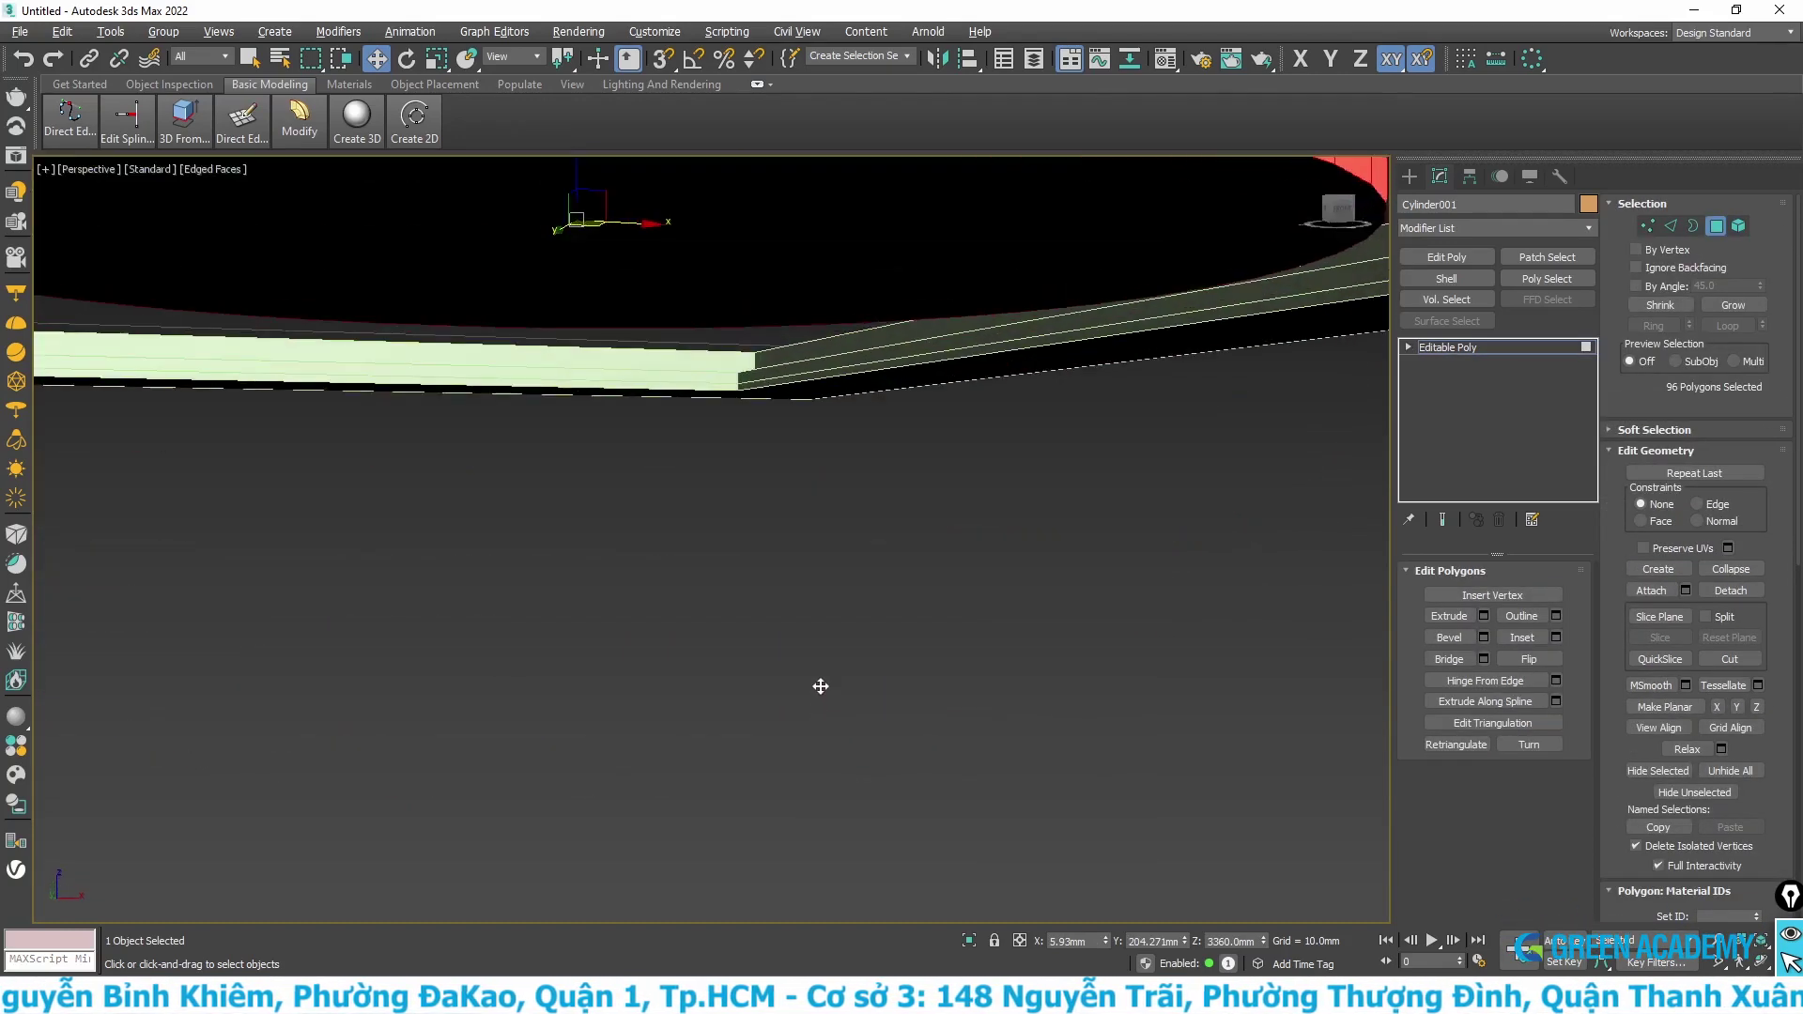
{"action": "scroll", "coordinate": [817, 699], "scroll_direction": "up", "scroll_amount": 2}
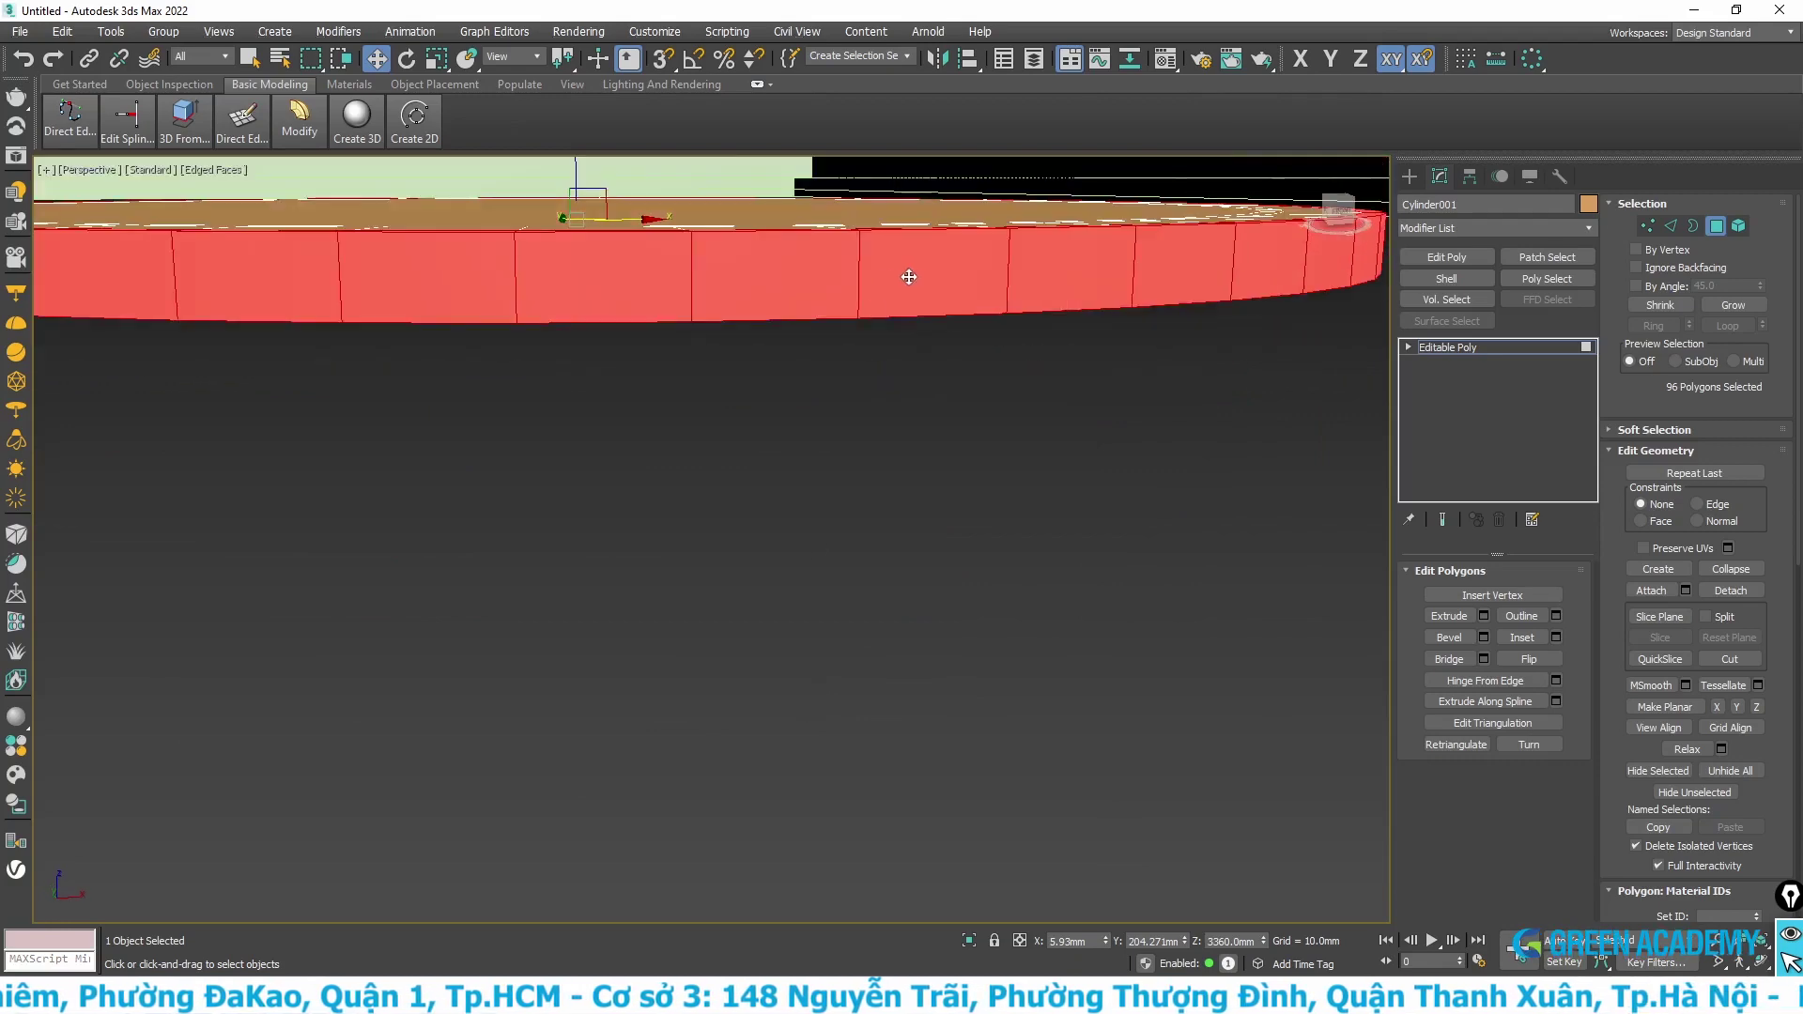
{"action": "middle_click_drag", "start_coordinate": [909, 273], "coordinate": [929, 605]}
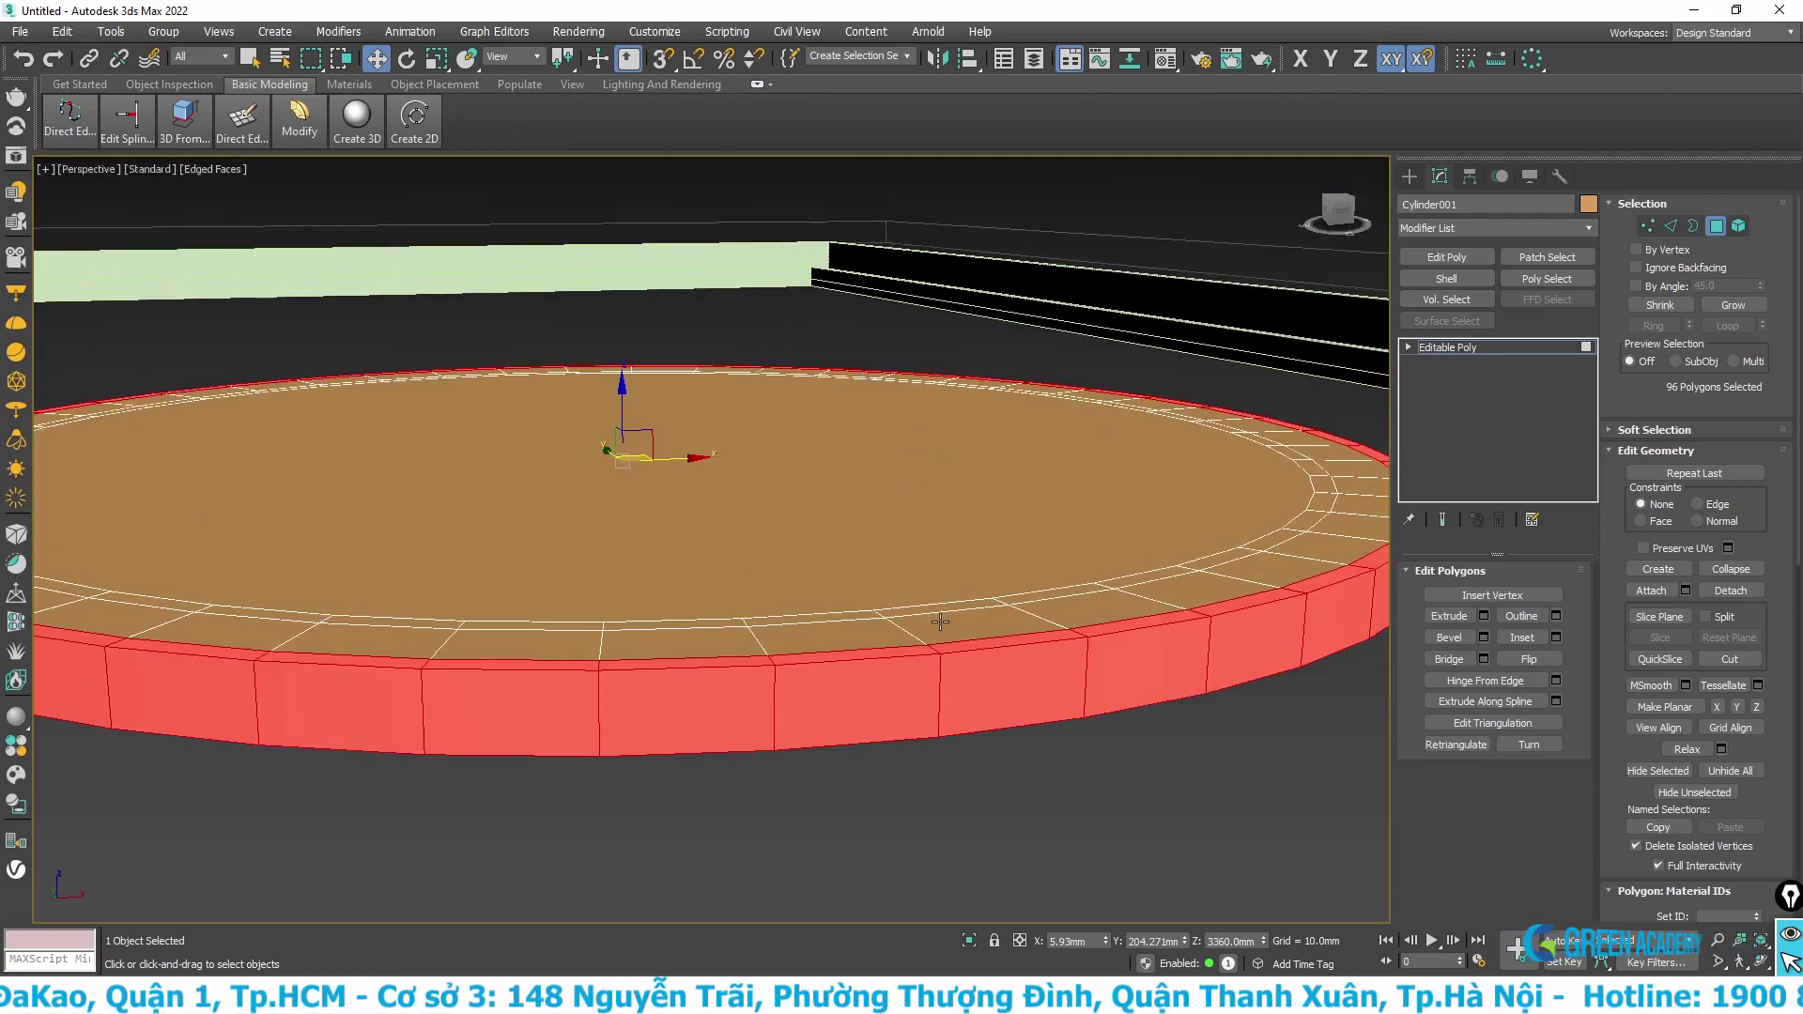
- Deselect the side faces in Front view, leaving only the 48 top rim polygons
{"action": "key", "text": "f"}
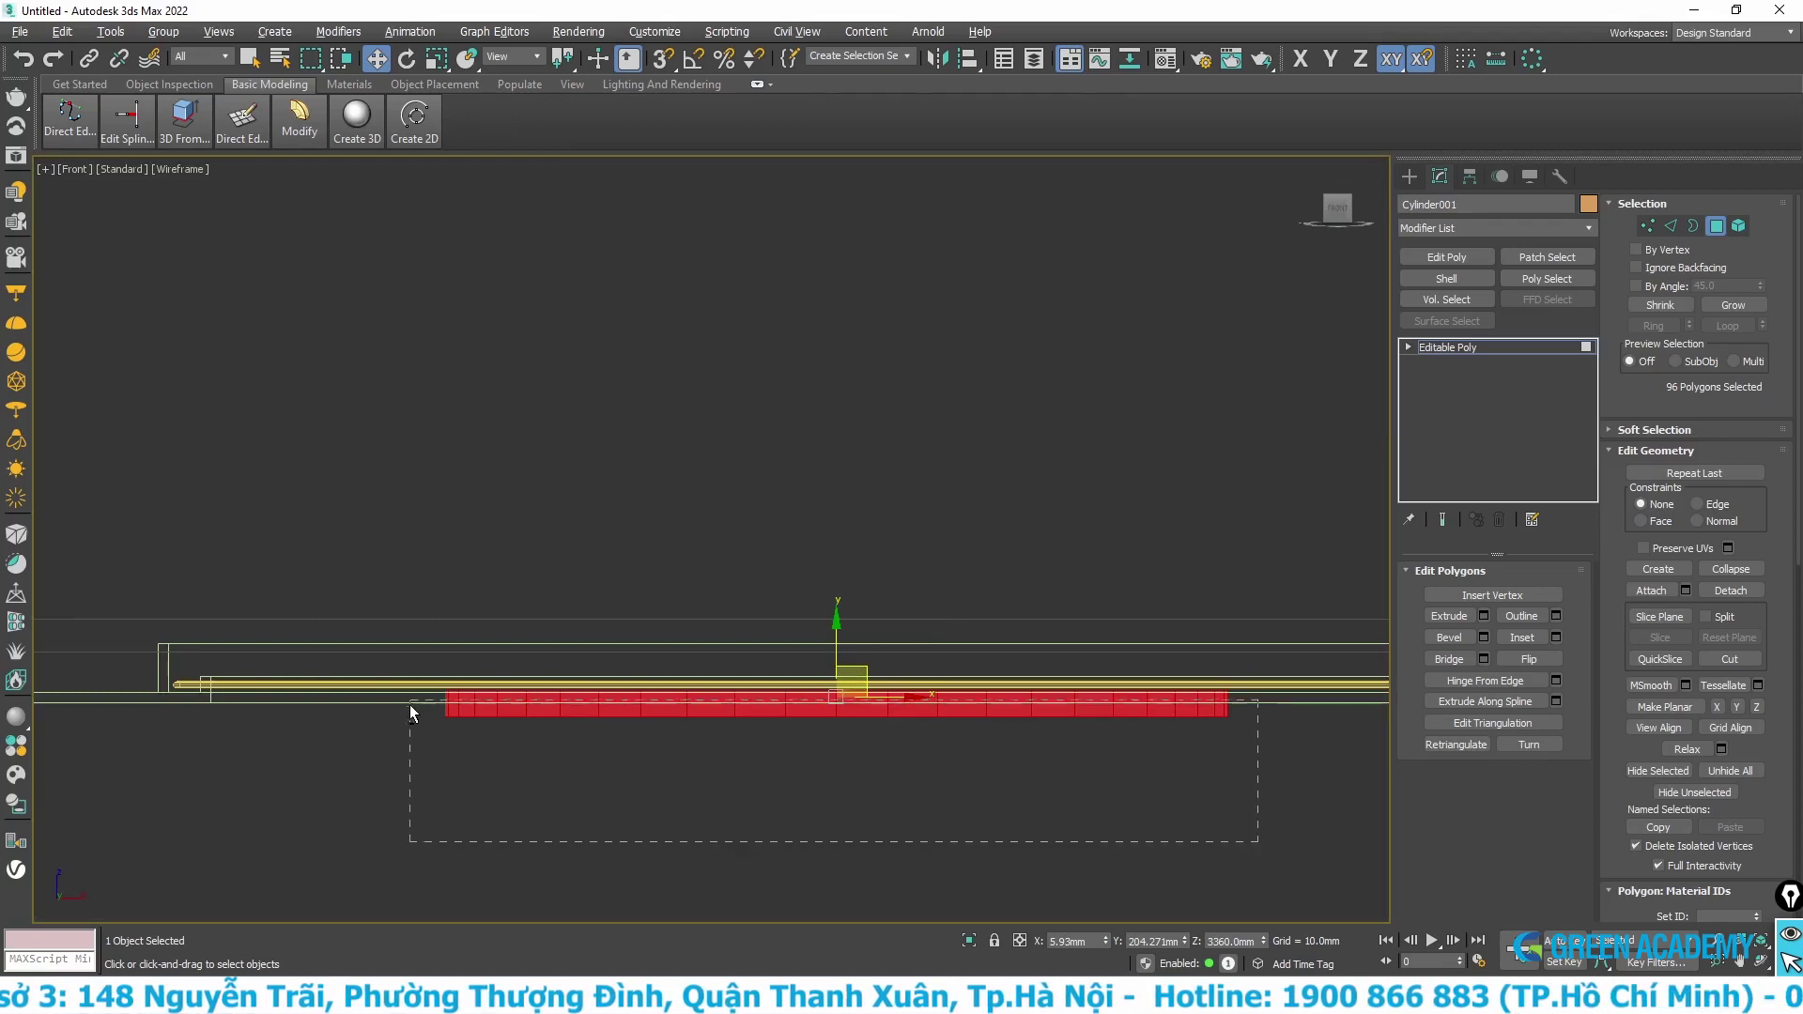
{"action": "left_click_drag", "start_coordinate": [550, 685], "coordinate": [413, 699], "text": "alt"}
{"action": "key", "text": "p"}
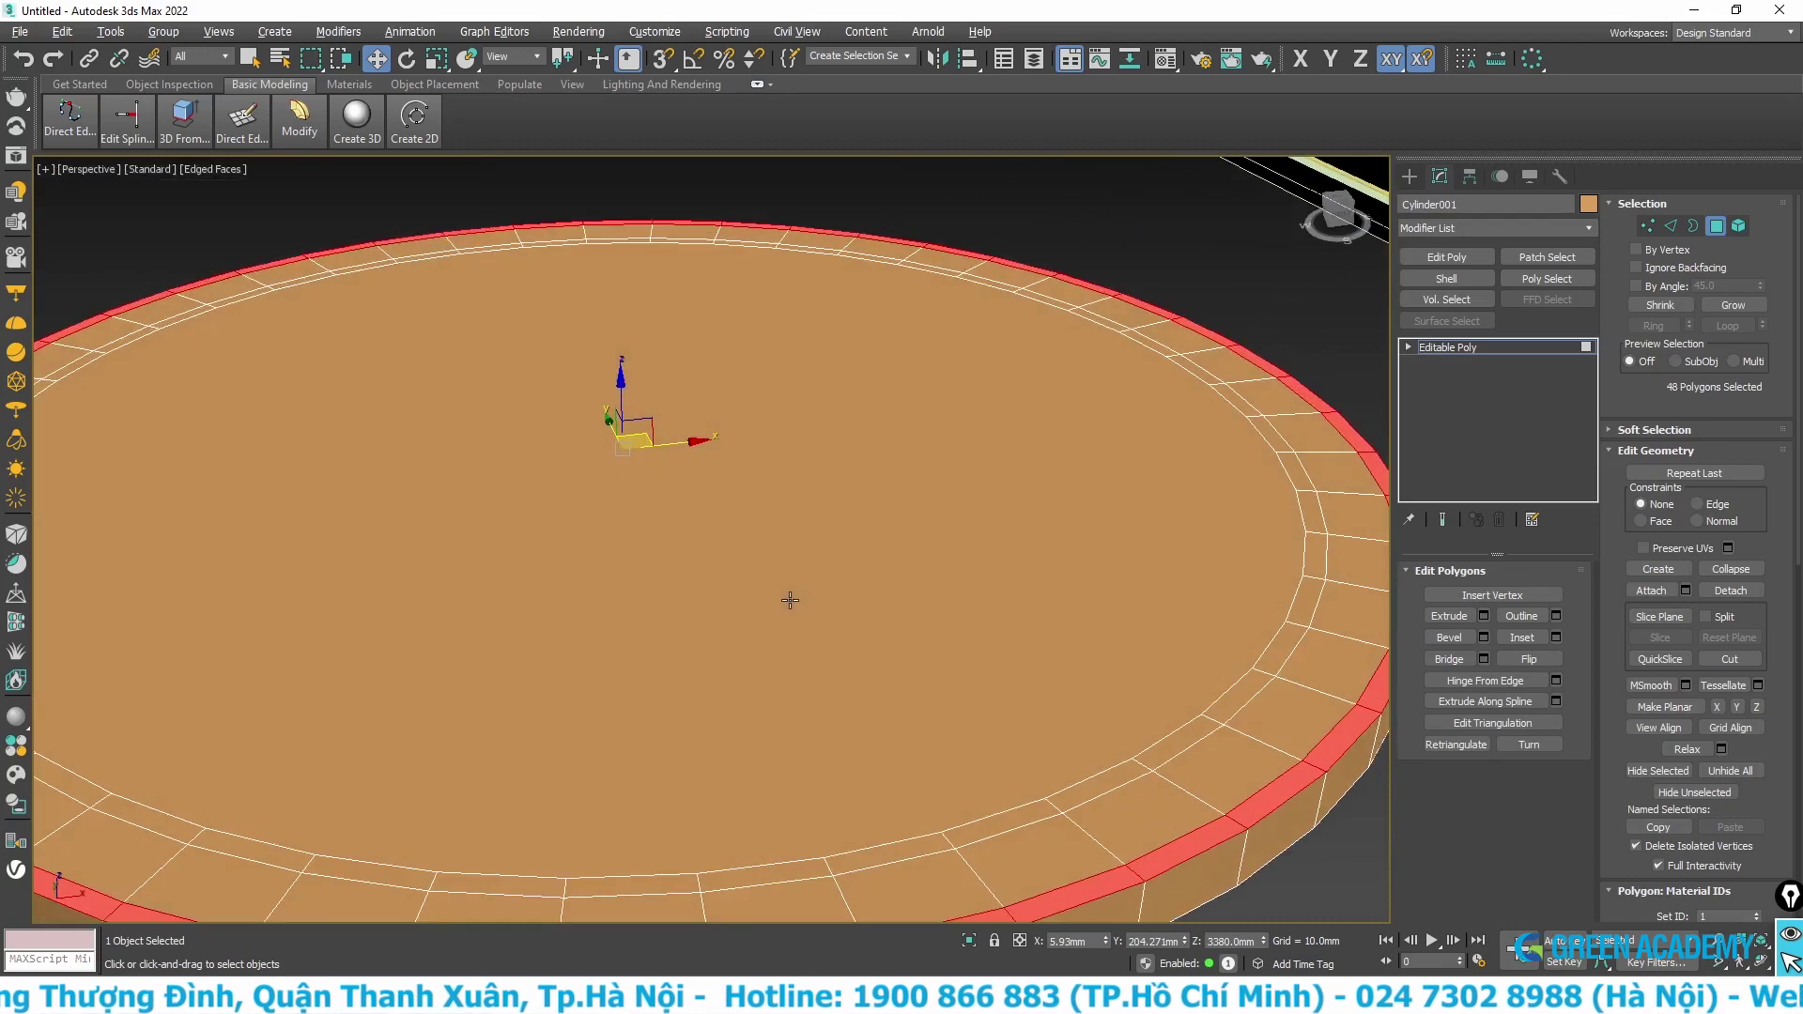
{"action": "scroll", "coordinate": [794, 590], "scroll_direction": "down", "scroll_amount": 3}
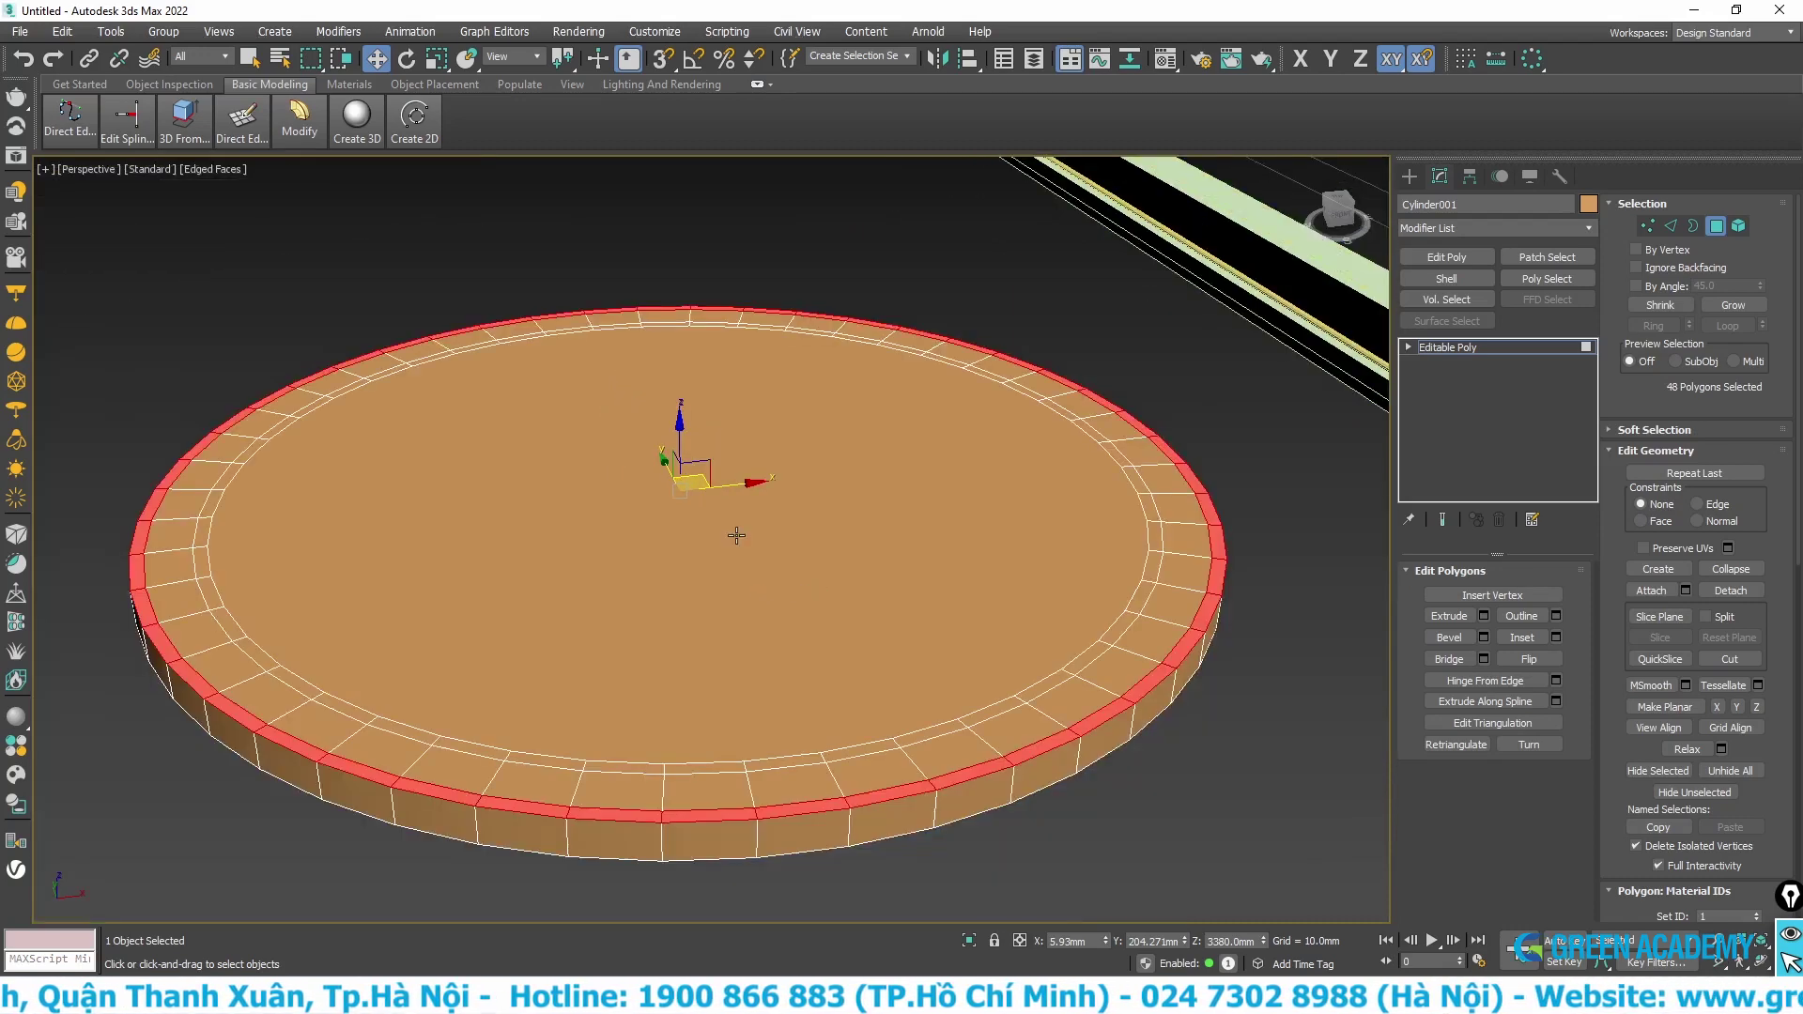
{"action": "scroll", "coordinate": [741, 555], "scroll_direction": "up", "scroll_amount": 2}
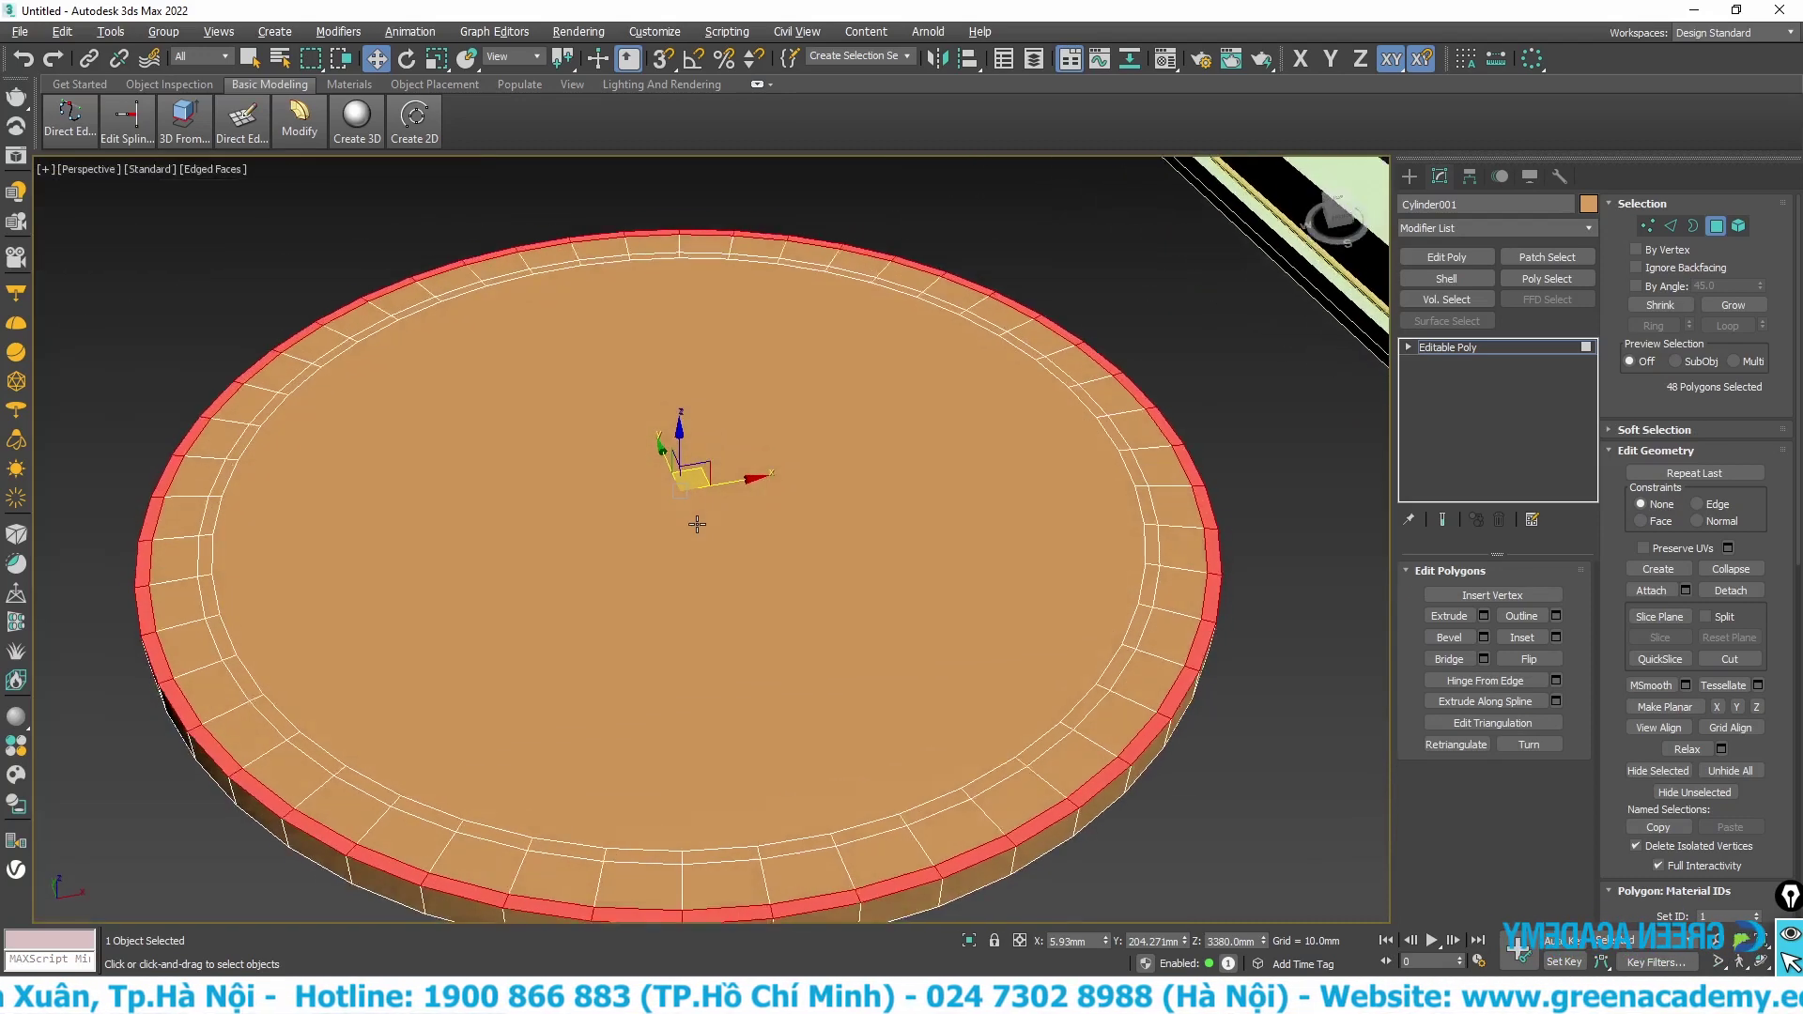
{"action": "middle_click_drag", "start_coordinate": [750, 554], "coordinate": [751, 516]}
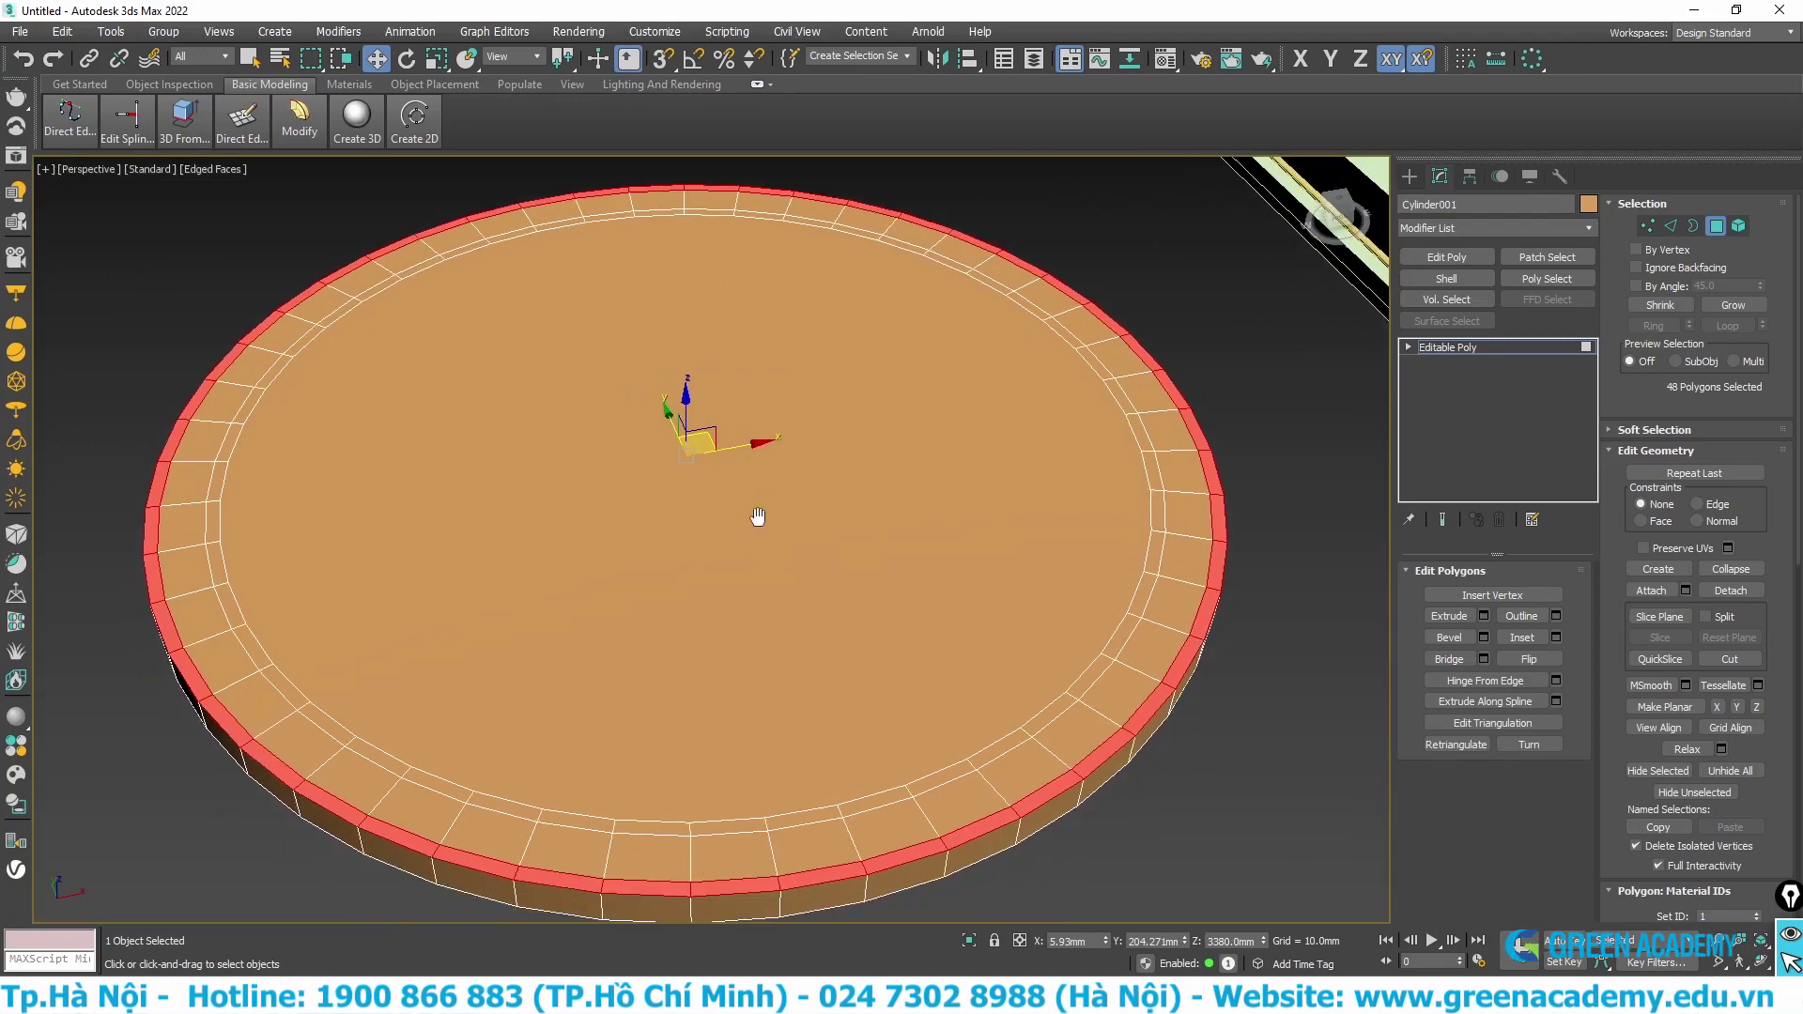
- Extrude the 48 outer-rim polygons upward with a height of 50
{"action": "right_click", "coordinate": [825, 526]}
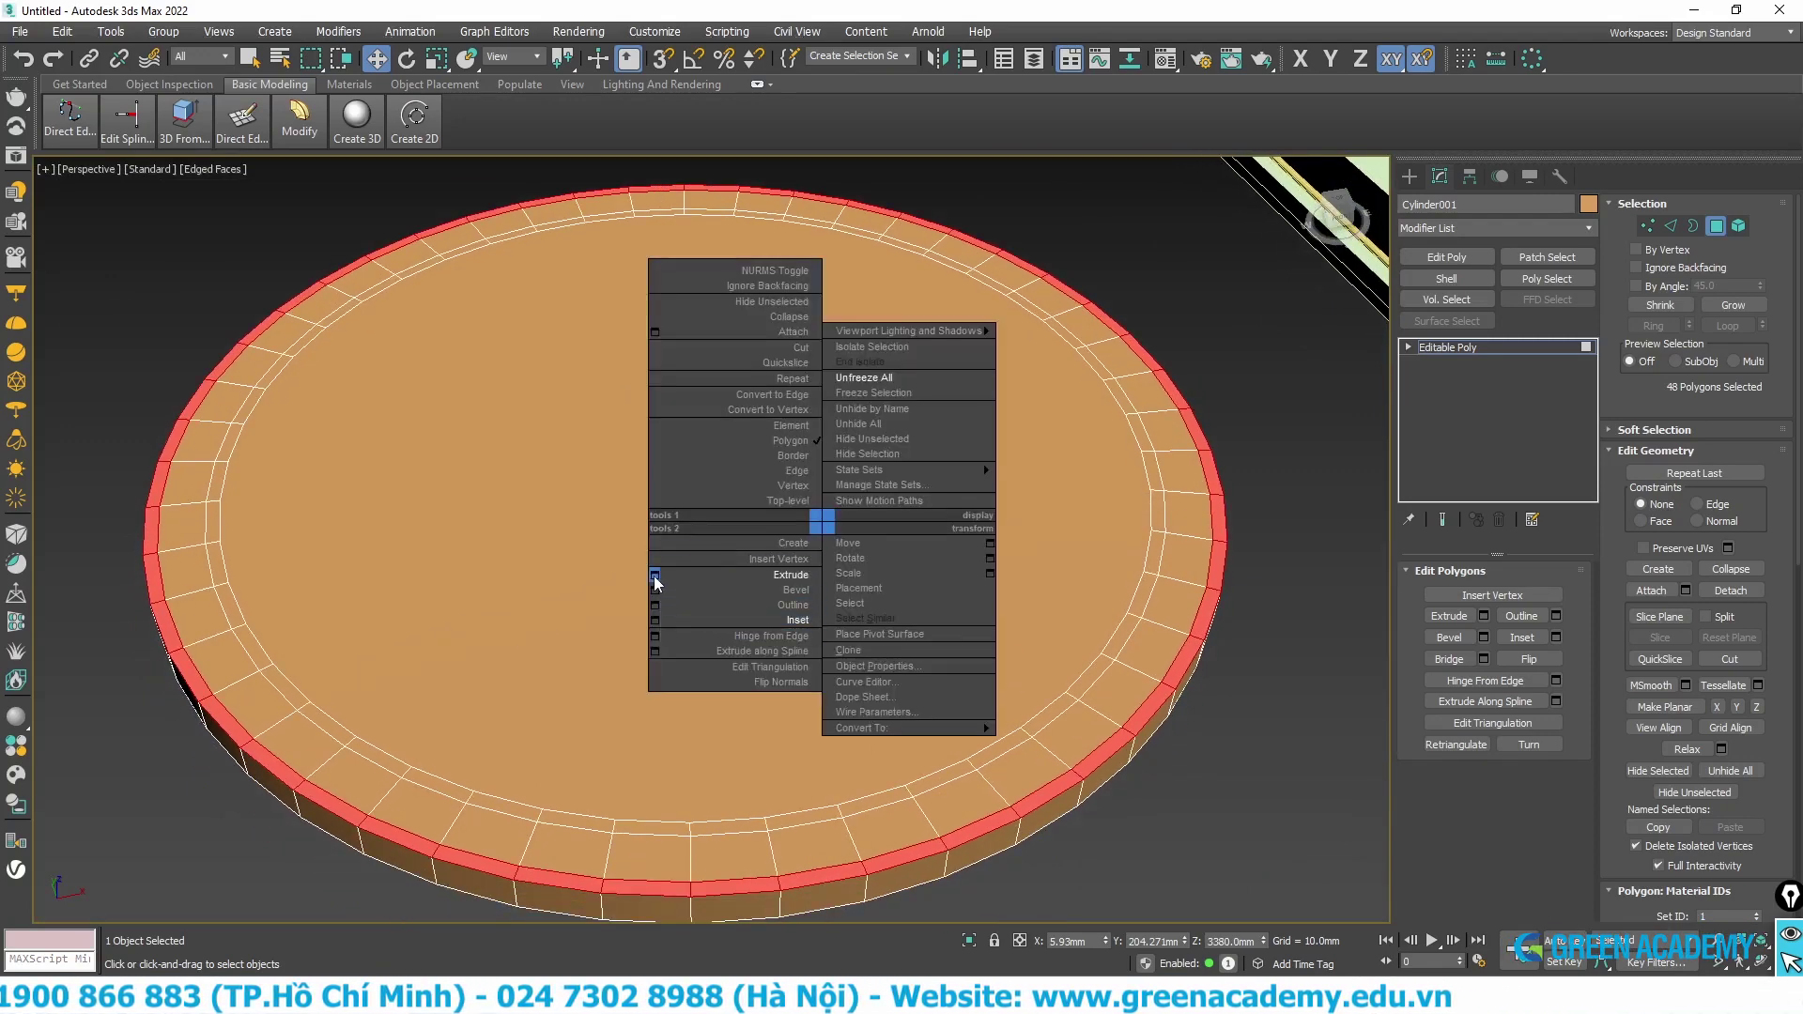
{"action": "left_click", "coordinate": [654, 575]}
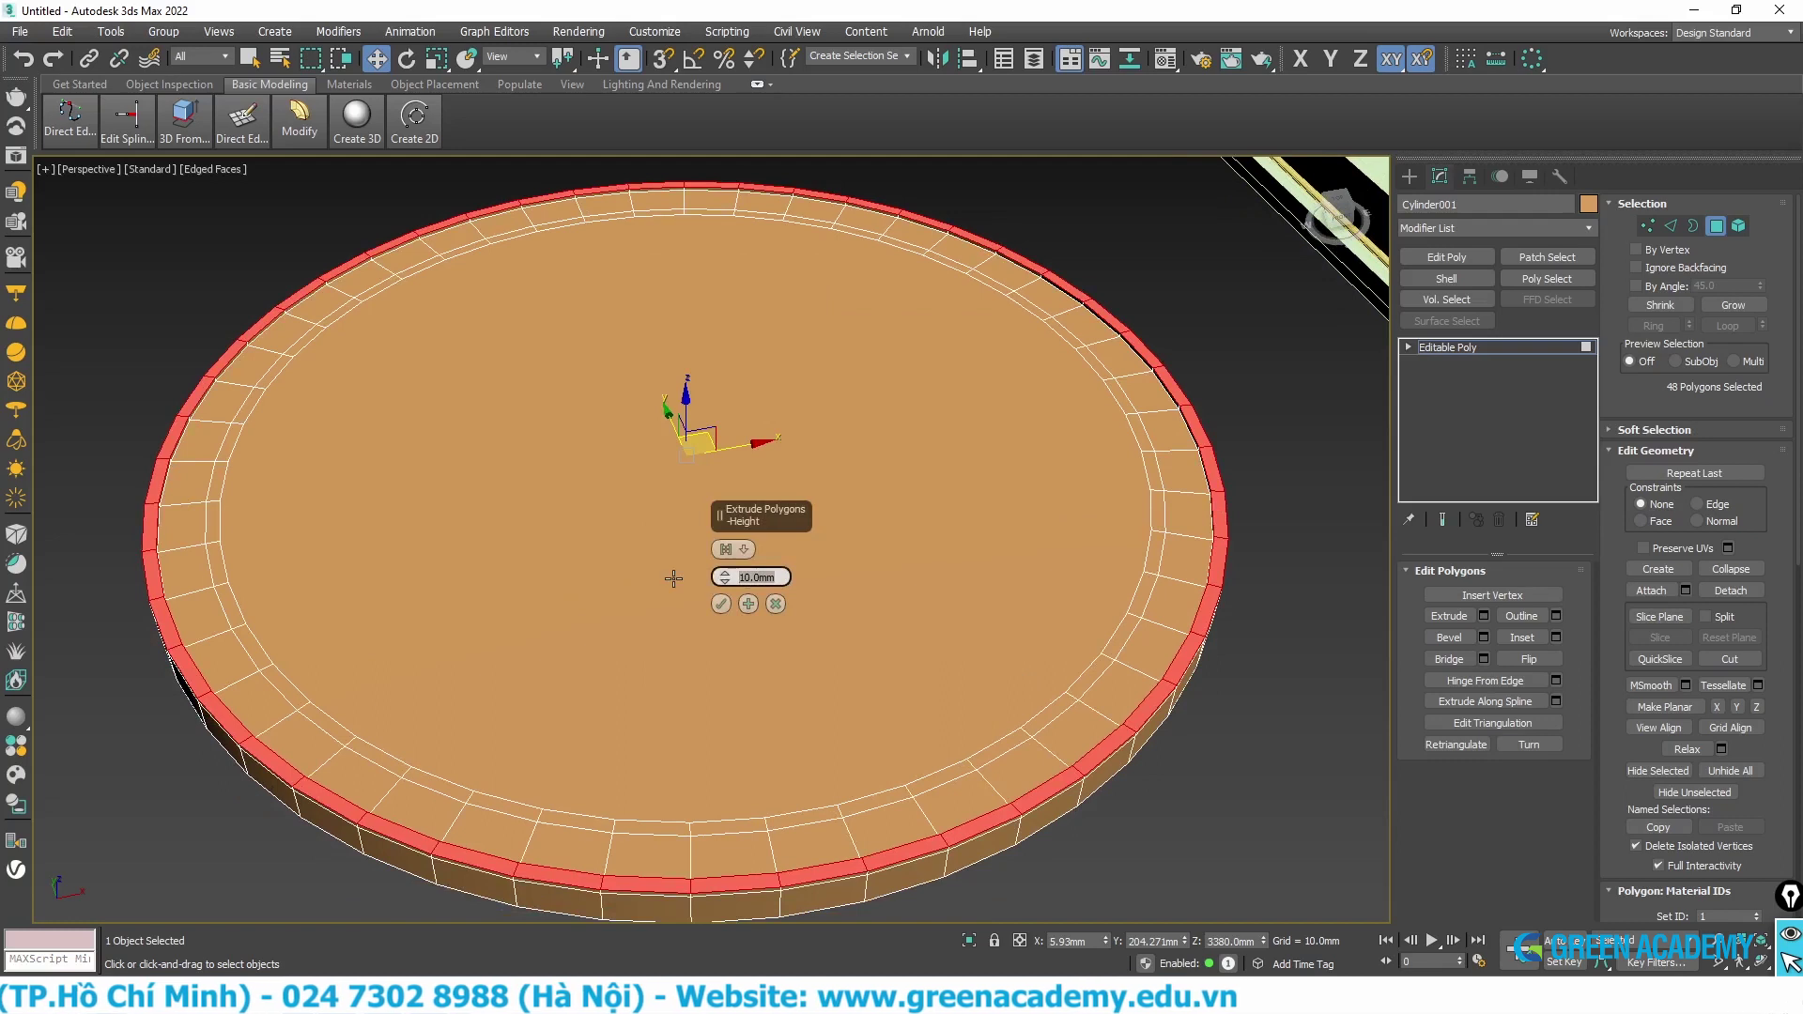
{"action": "type", "text": "50"}
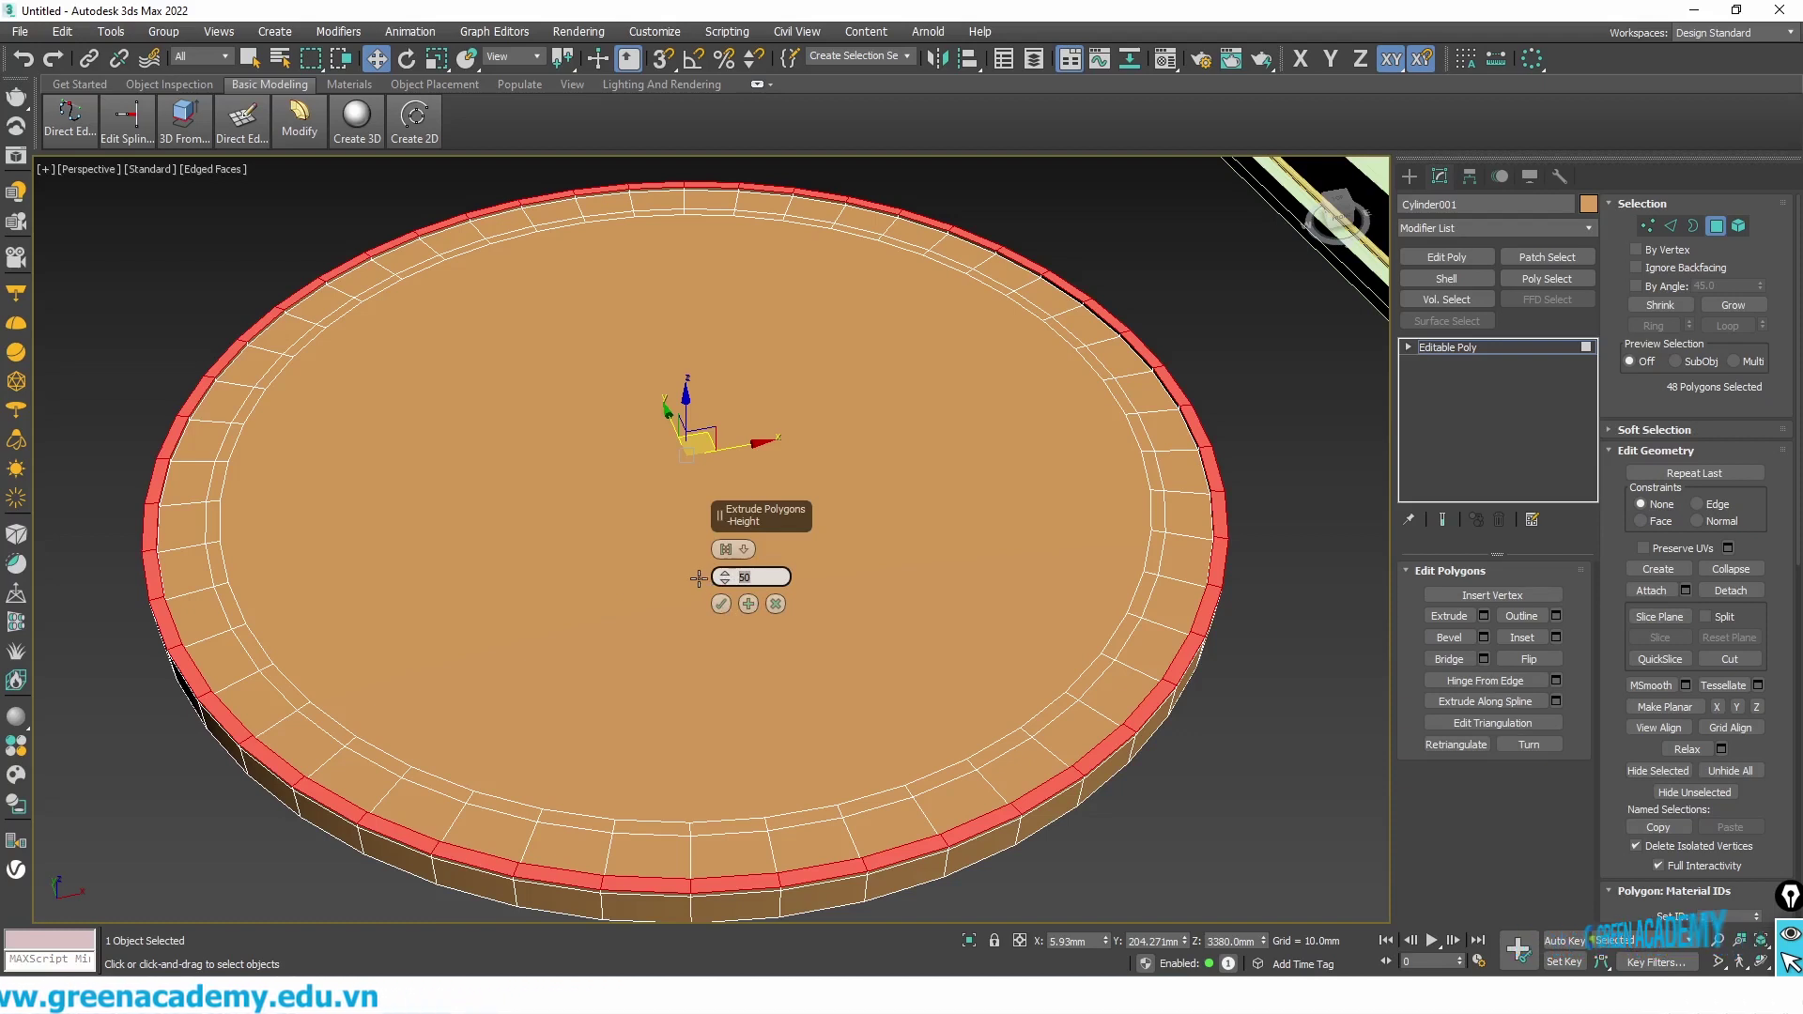
{"action": "left_click", "coordinate": [720, 605]}
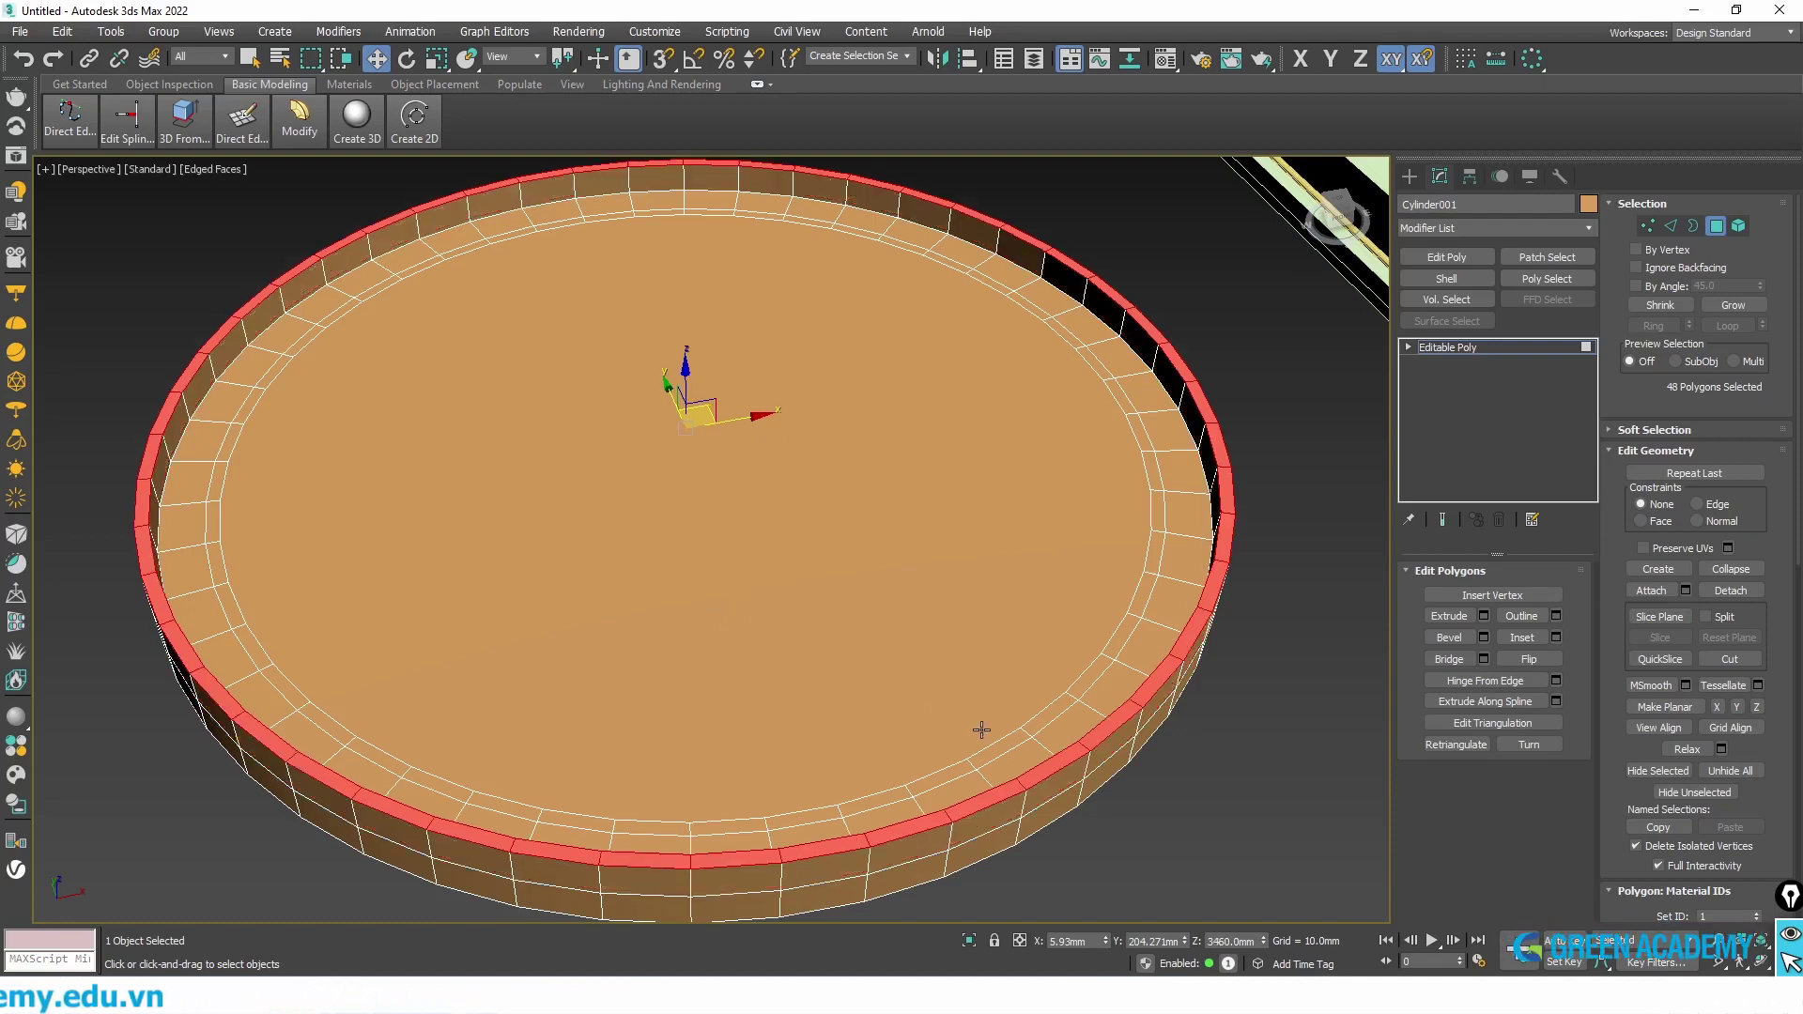
{"action": "left_click", "coordinate": [993, 748]}
- Select the full inner polygon ring and extrude it upward by 200
{"action": "left_click", "coordinate": [1052, 717], "text": "shift"}
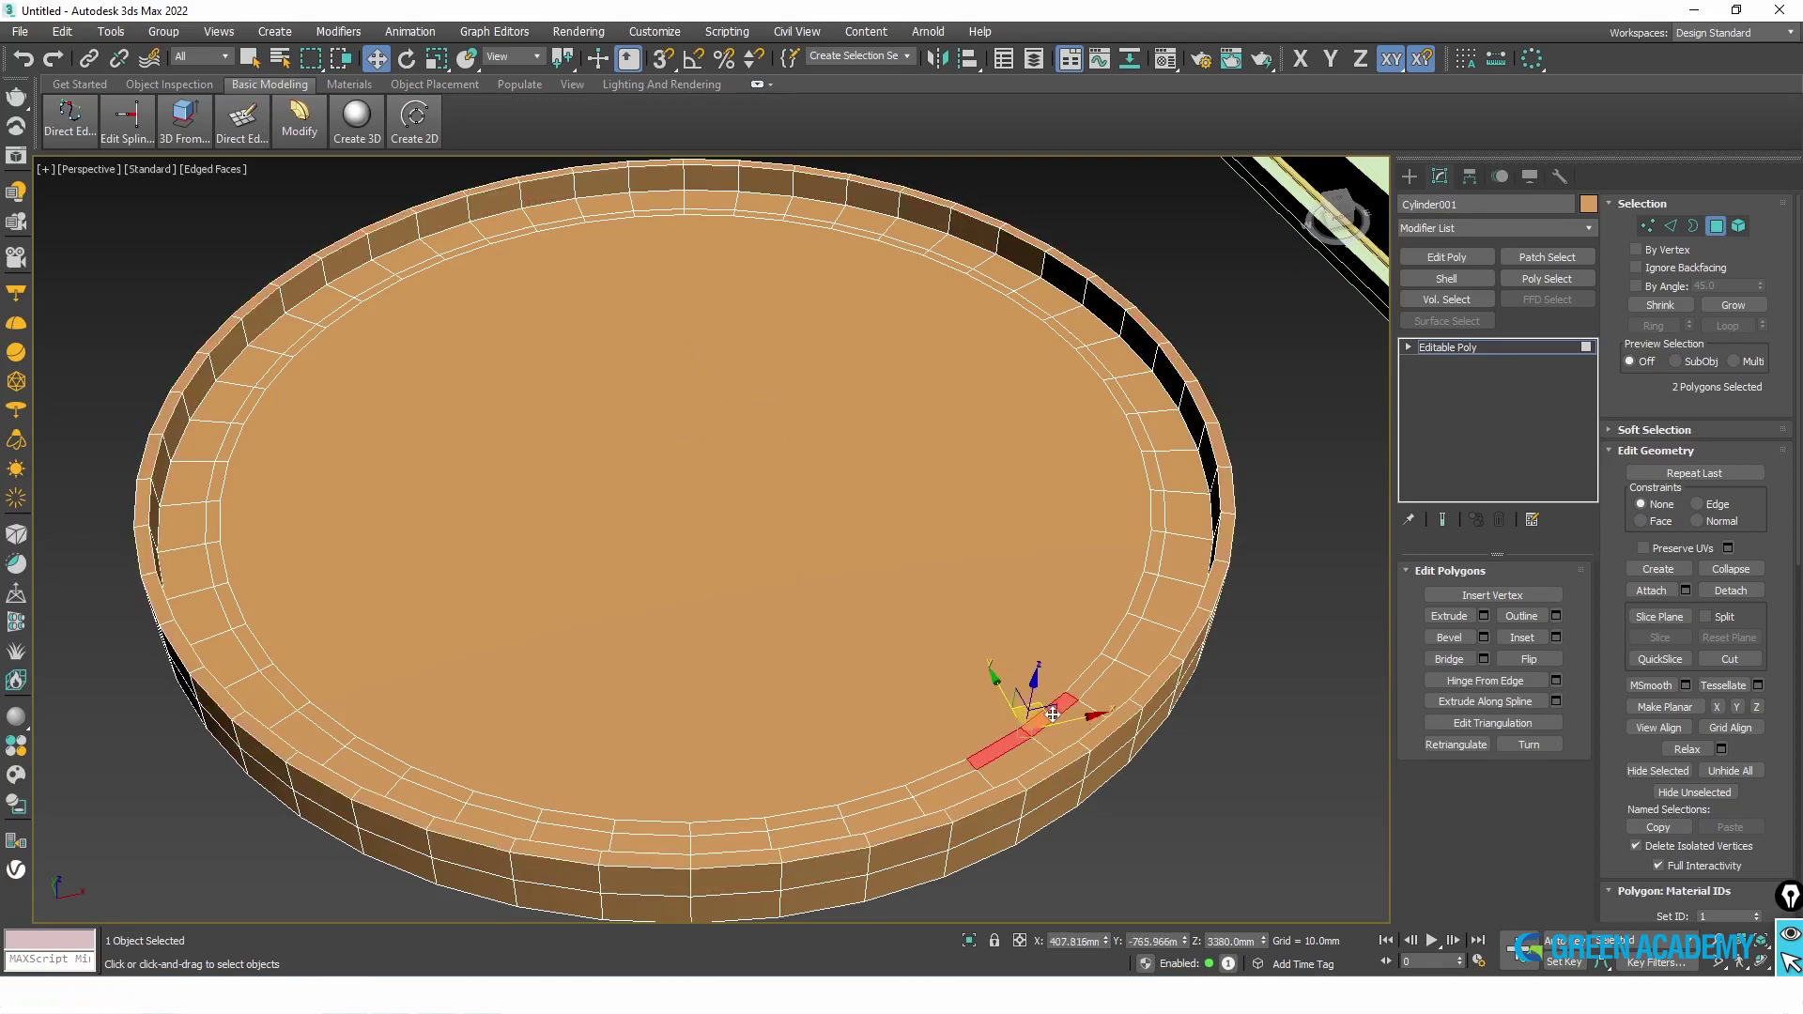
{"action": "right_click", "coordinate": [857, 616]}
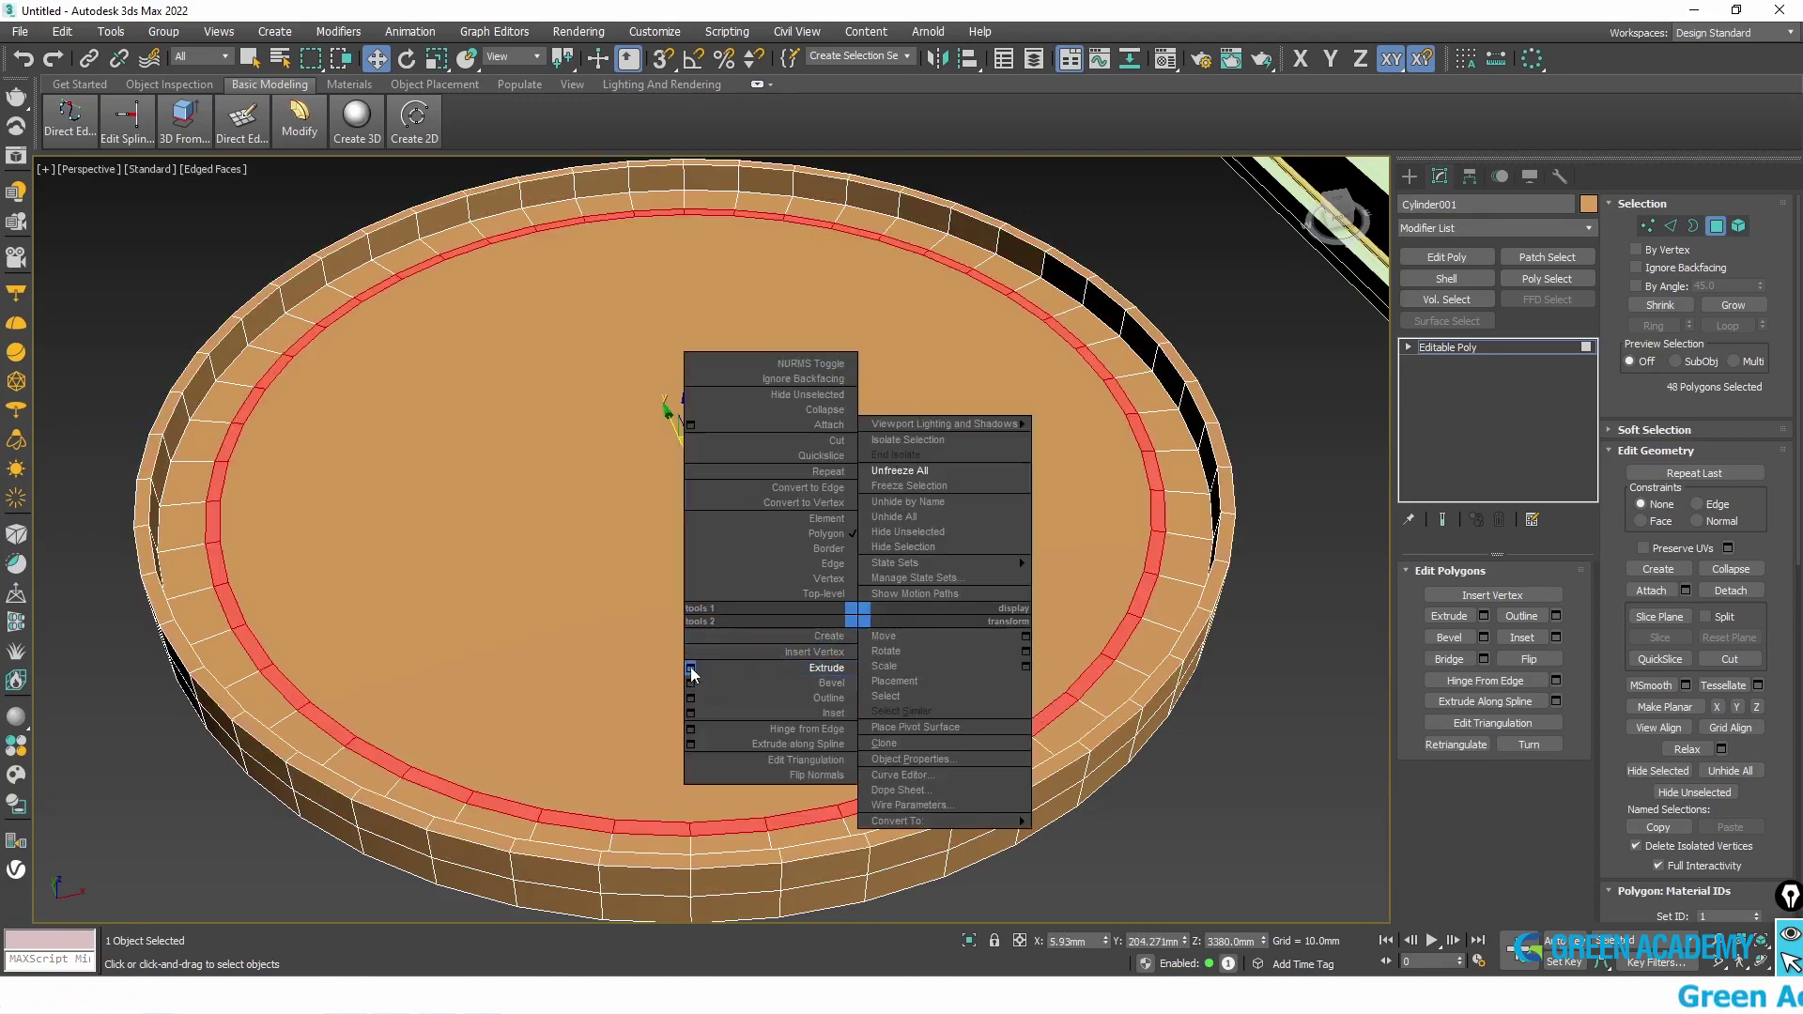
{"action": "left_click", "coordinate": [690, 668]}
{"action": "left_click_drag", "start_coordinate": [782, 577], "coordinate": [641, 576]}
{"action": "type", "text": "200"}
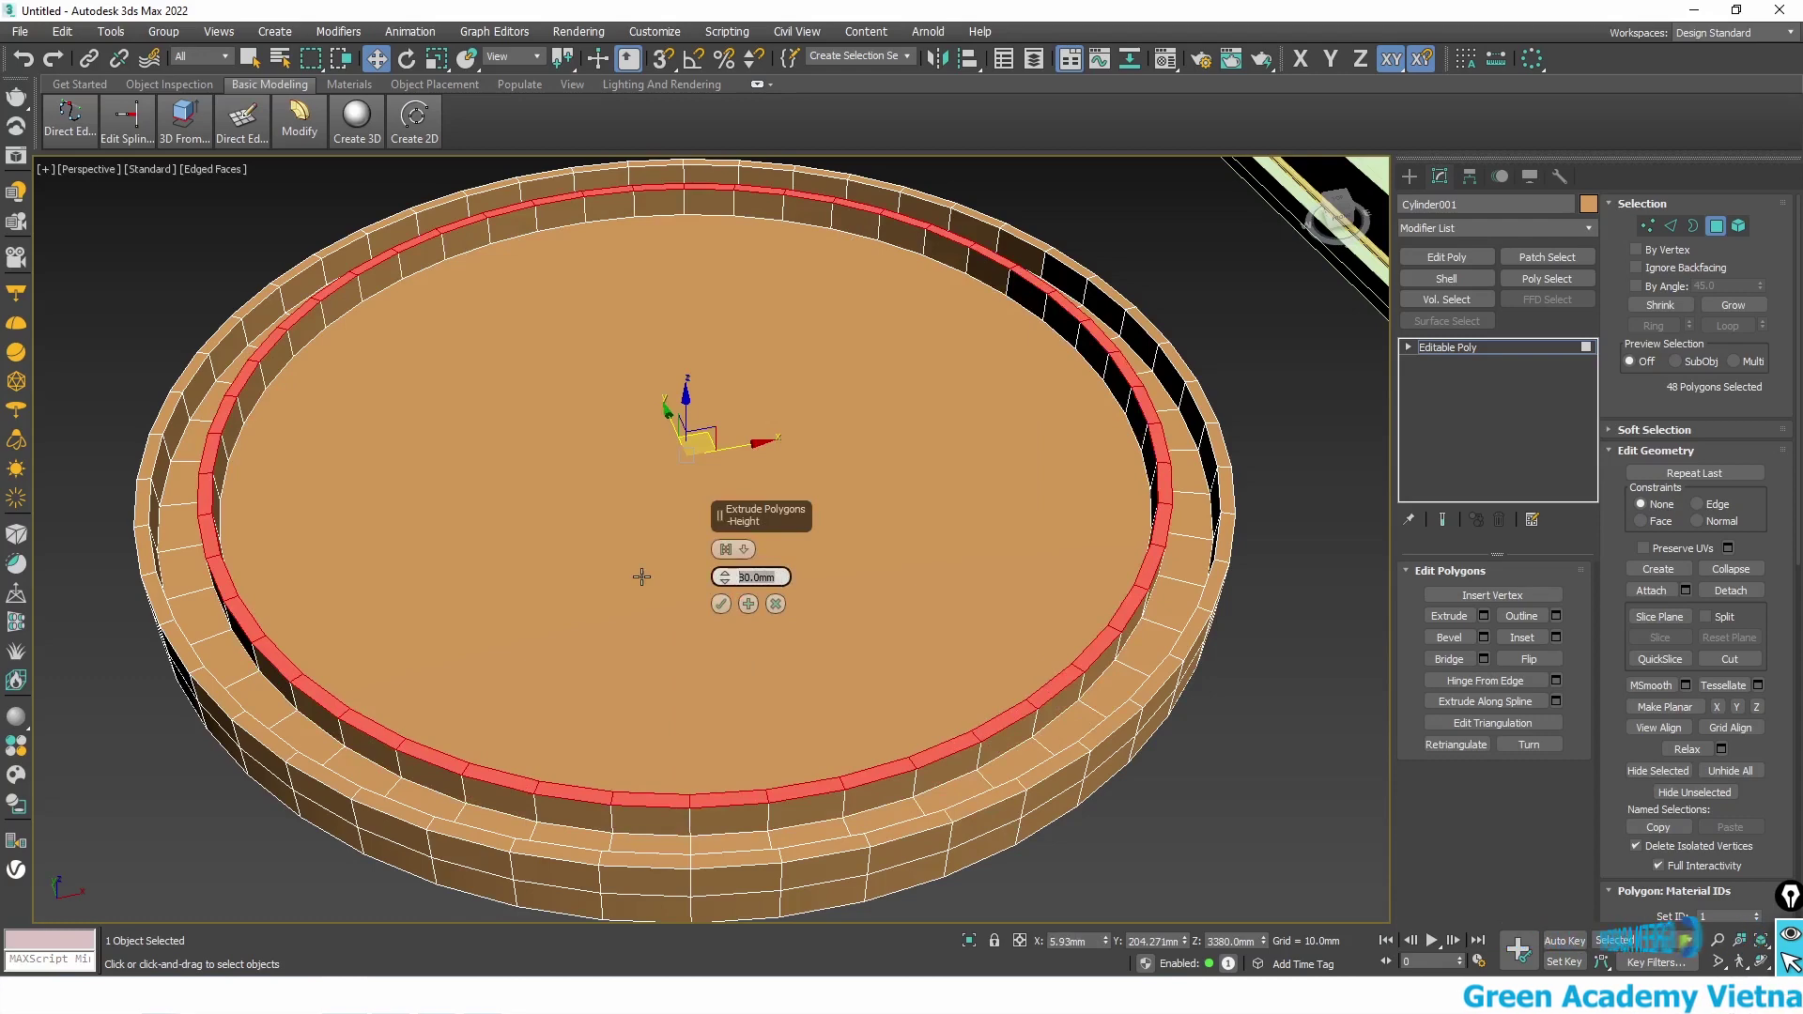
{"action": "left_click", "coordinate": [721, 604]}
{"action": "scroll", "coordinate": [726, 631], "scroll_direction": "down", "scroll_amount": 3}
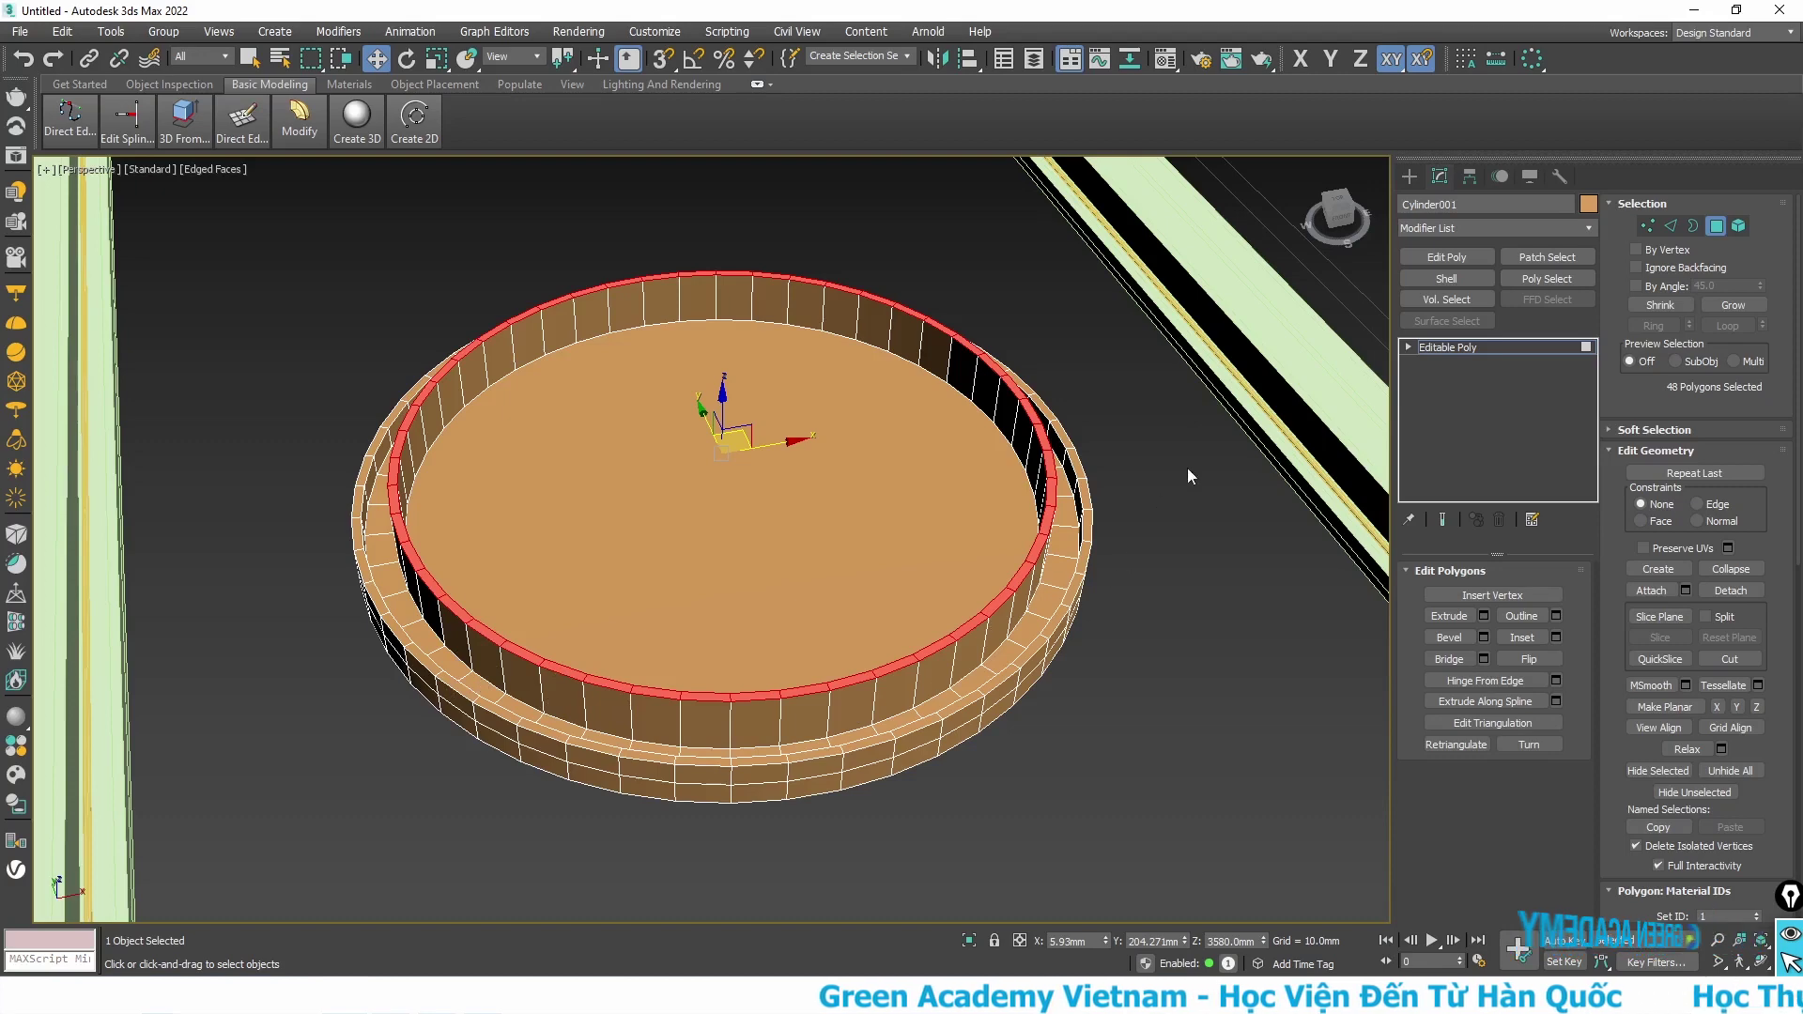
- Orbit and zoom the Perspective view to inspect the round panel within the stepped frame
{"action": "scroll", "coordinate": [1208, 382], "scroll_direction": "up", "scroll_amount": 3}
{"action": "middle_click_drag", "start_coordinate": [1183, 395], "coordinate": [902, 488]}
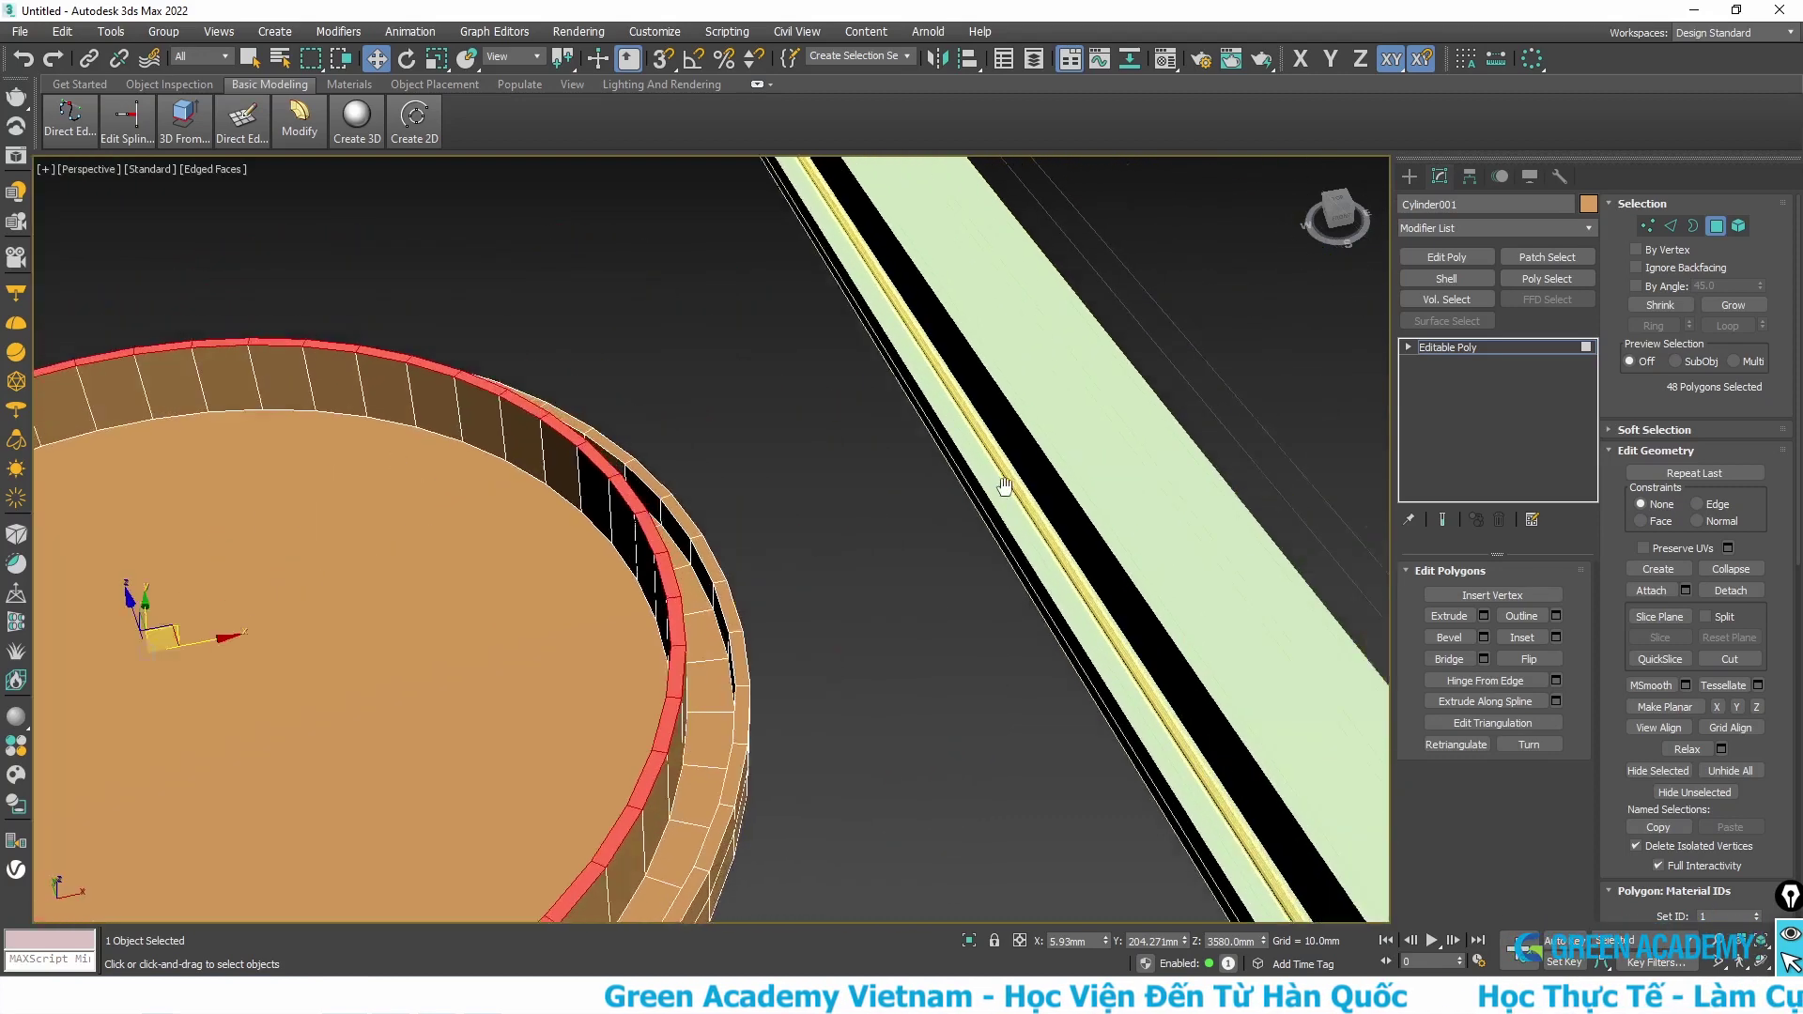
{"action": "scroll", "coordinate": [936, 554], "scroll_direction": "up", "scroll_amount": 1}
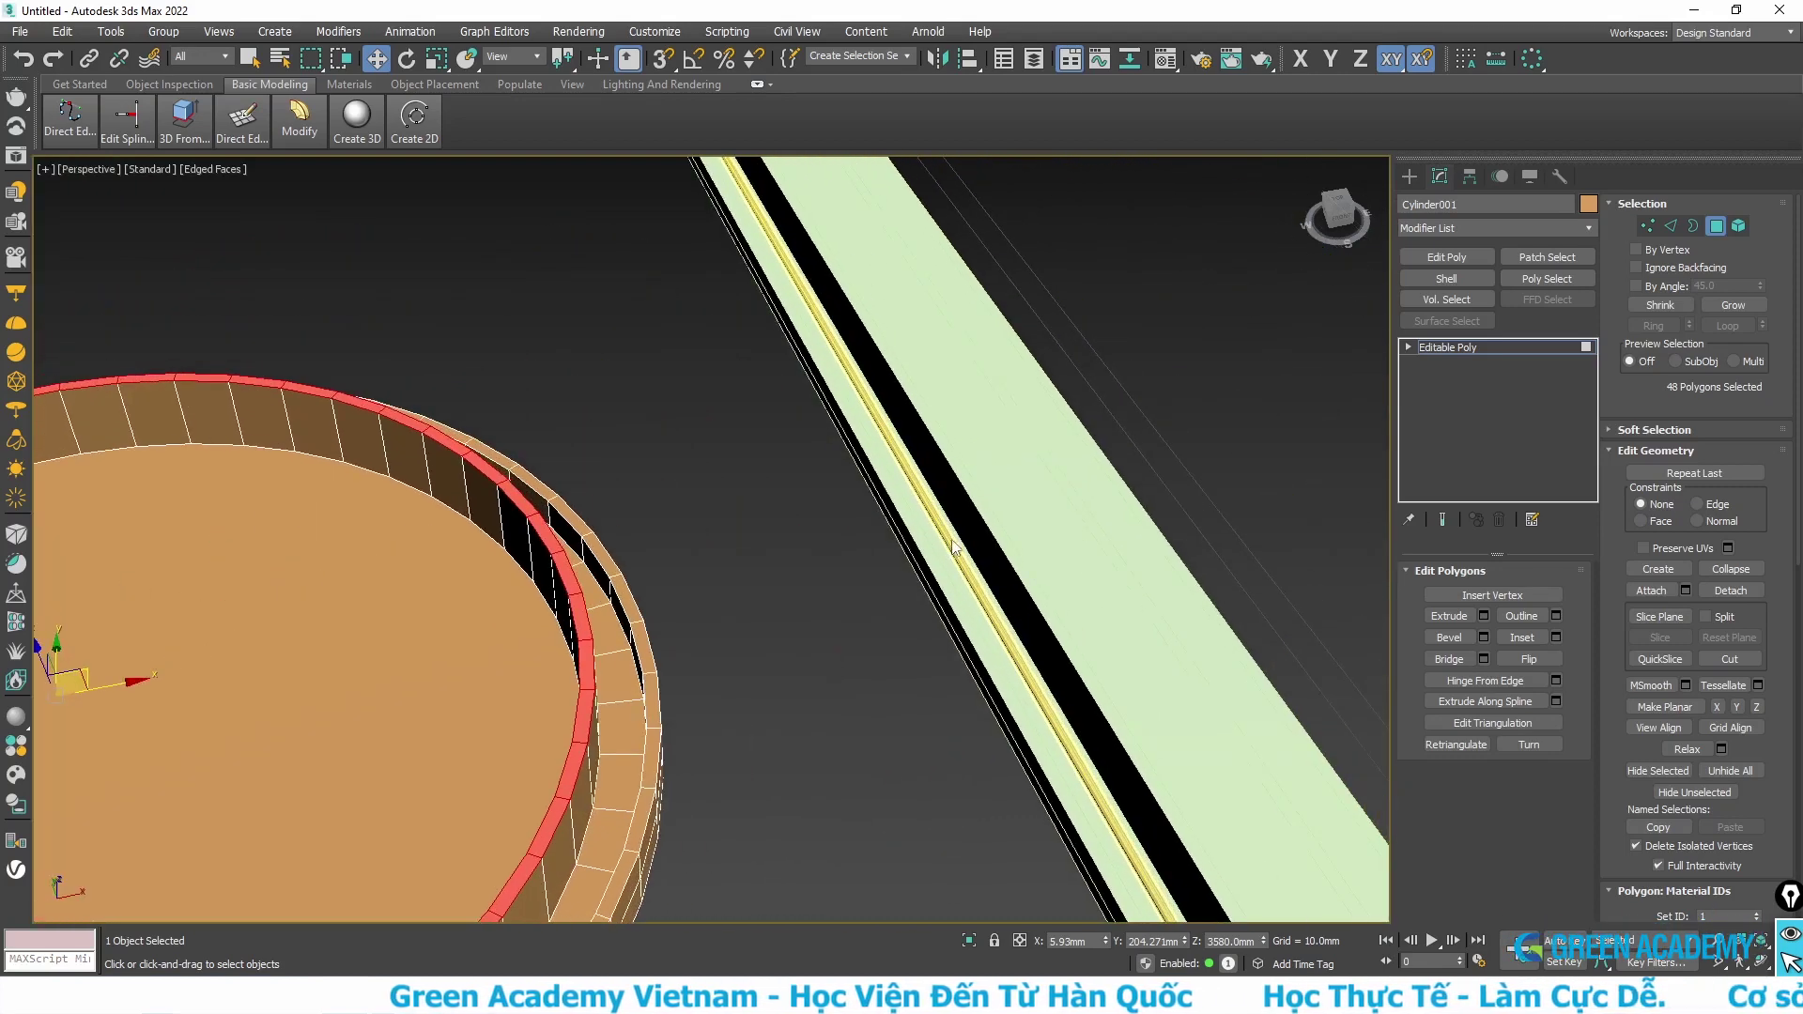
{"action": "scroll", "coordinate": [984, 510], "scroll_direction": "down", "scroll_amount": 2}
{"action": "scroll", "coordinate": [986, 511], "scroll_direction": "down", "scroll_amount": 1}
{"action": "middle_click_drag", "start_coordinate": [824, 684], "coordinate": [878, 586]}
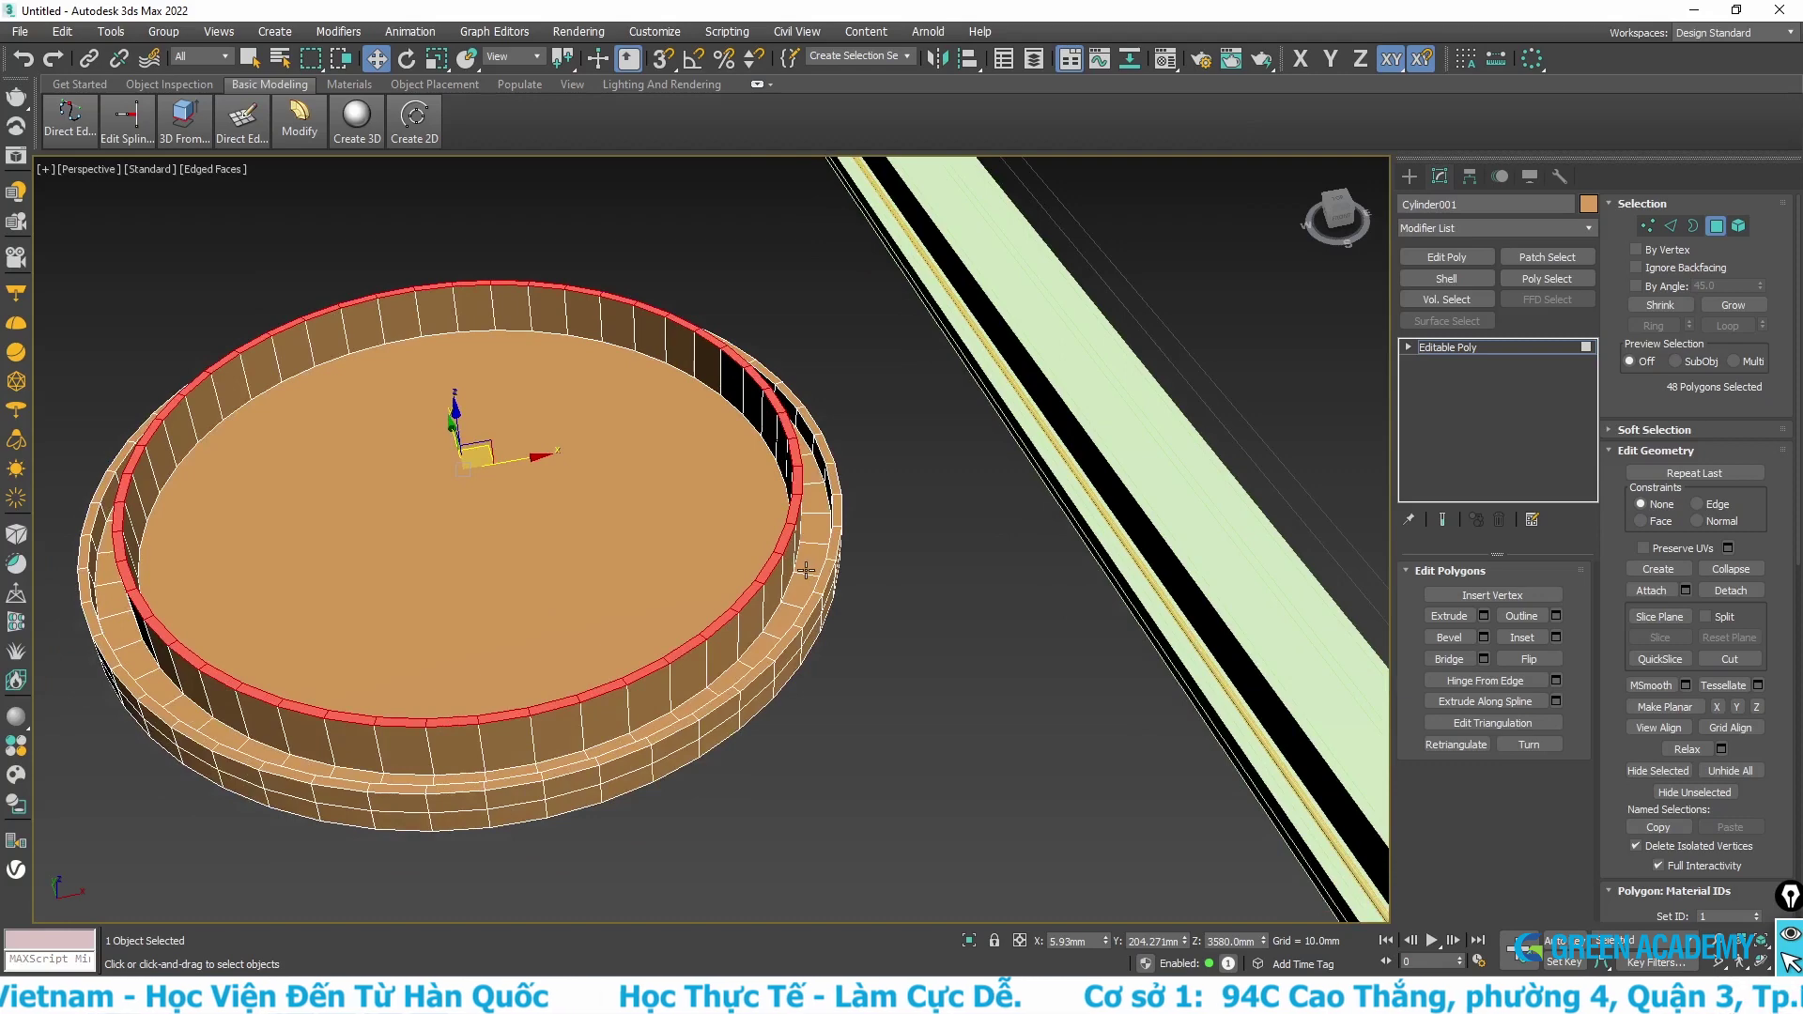
{"action": "scroll", "coordinate": [806, 570], "scroll_direction": "down", "scroll_amount": 3}
{"action": "scroll", "coordinate": [851, 528], "scroll_direction": "down", "scroll_amount": 1}
- Check the model in Front and Perspective views, then switch to the Chrome browser
{"action": "key", "text": "f"}
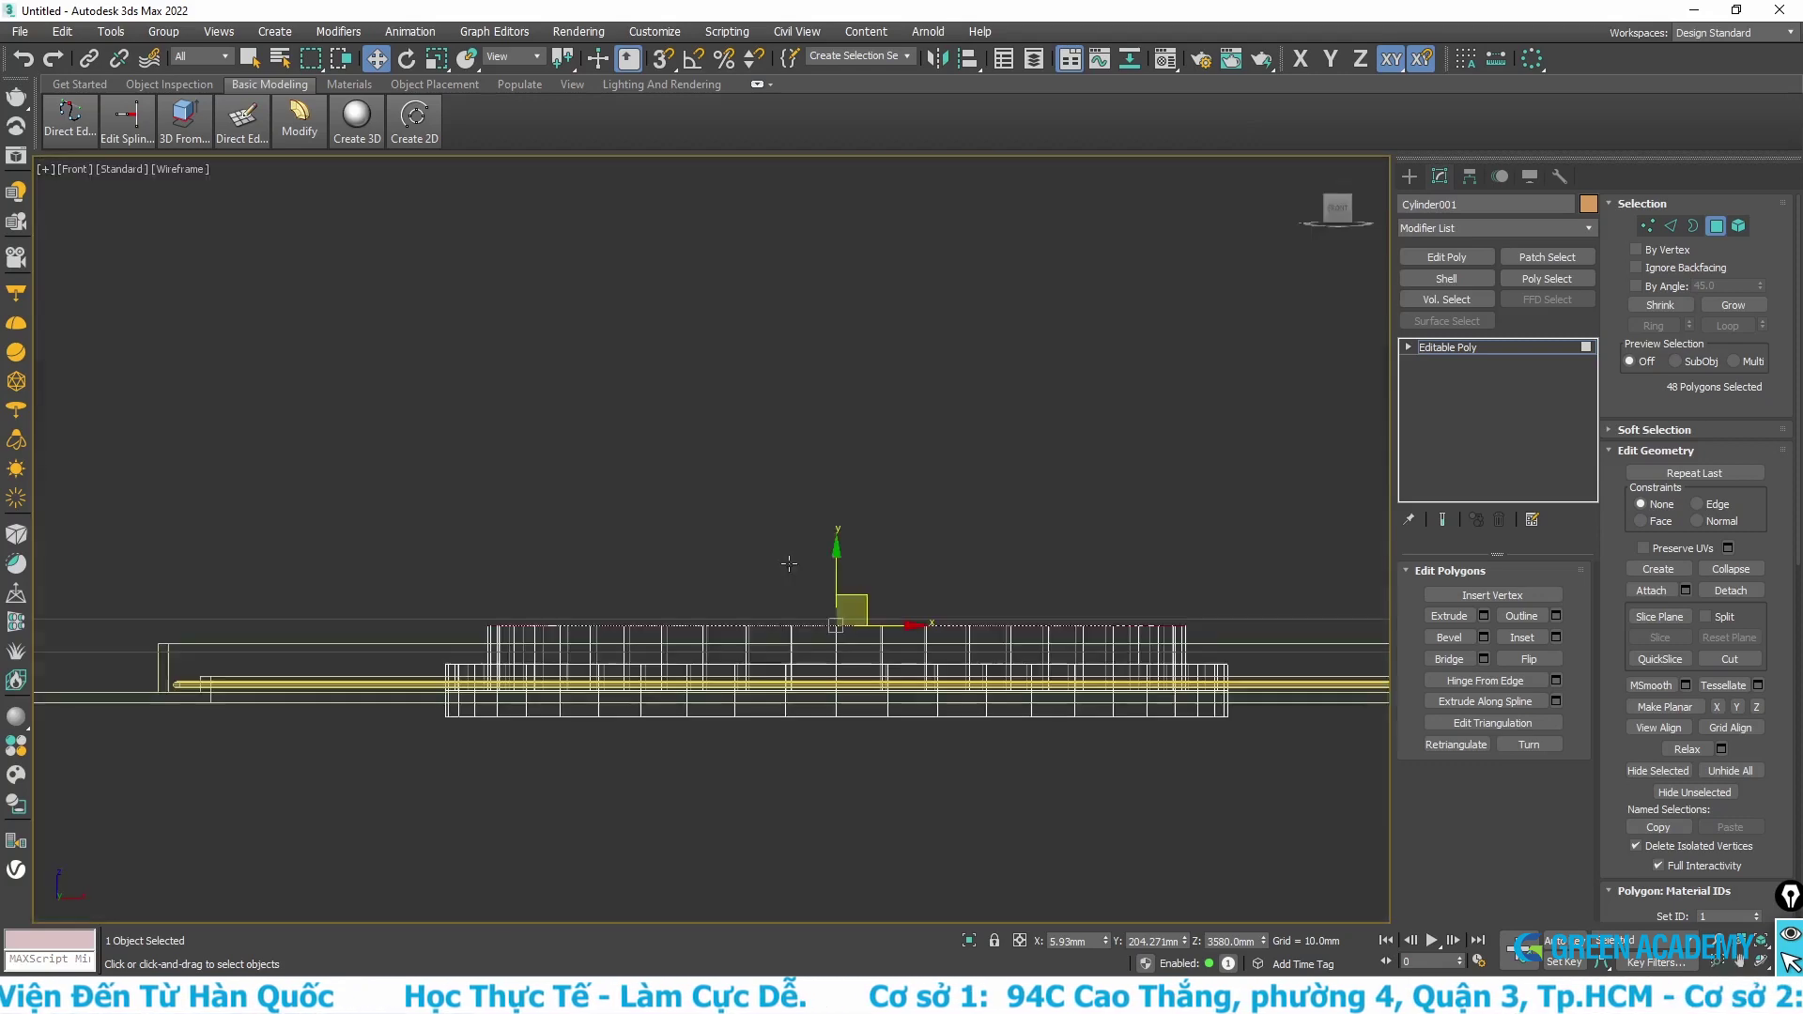
{"action": "scroll", "coordinate": [747, 674], "scroll_direction": "down", "scroll_amount": 2}
{"action": "mouse_move", "coordinate": [746, 674]}
{"action": "middle_mouse_down"}
{"action": "mouse_move", "coordinate": [730, 547]}
{"action": "mouse_move", "coordinate": [676, 632]}
{"action": "middle_mouse_up"}
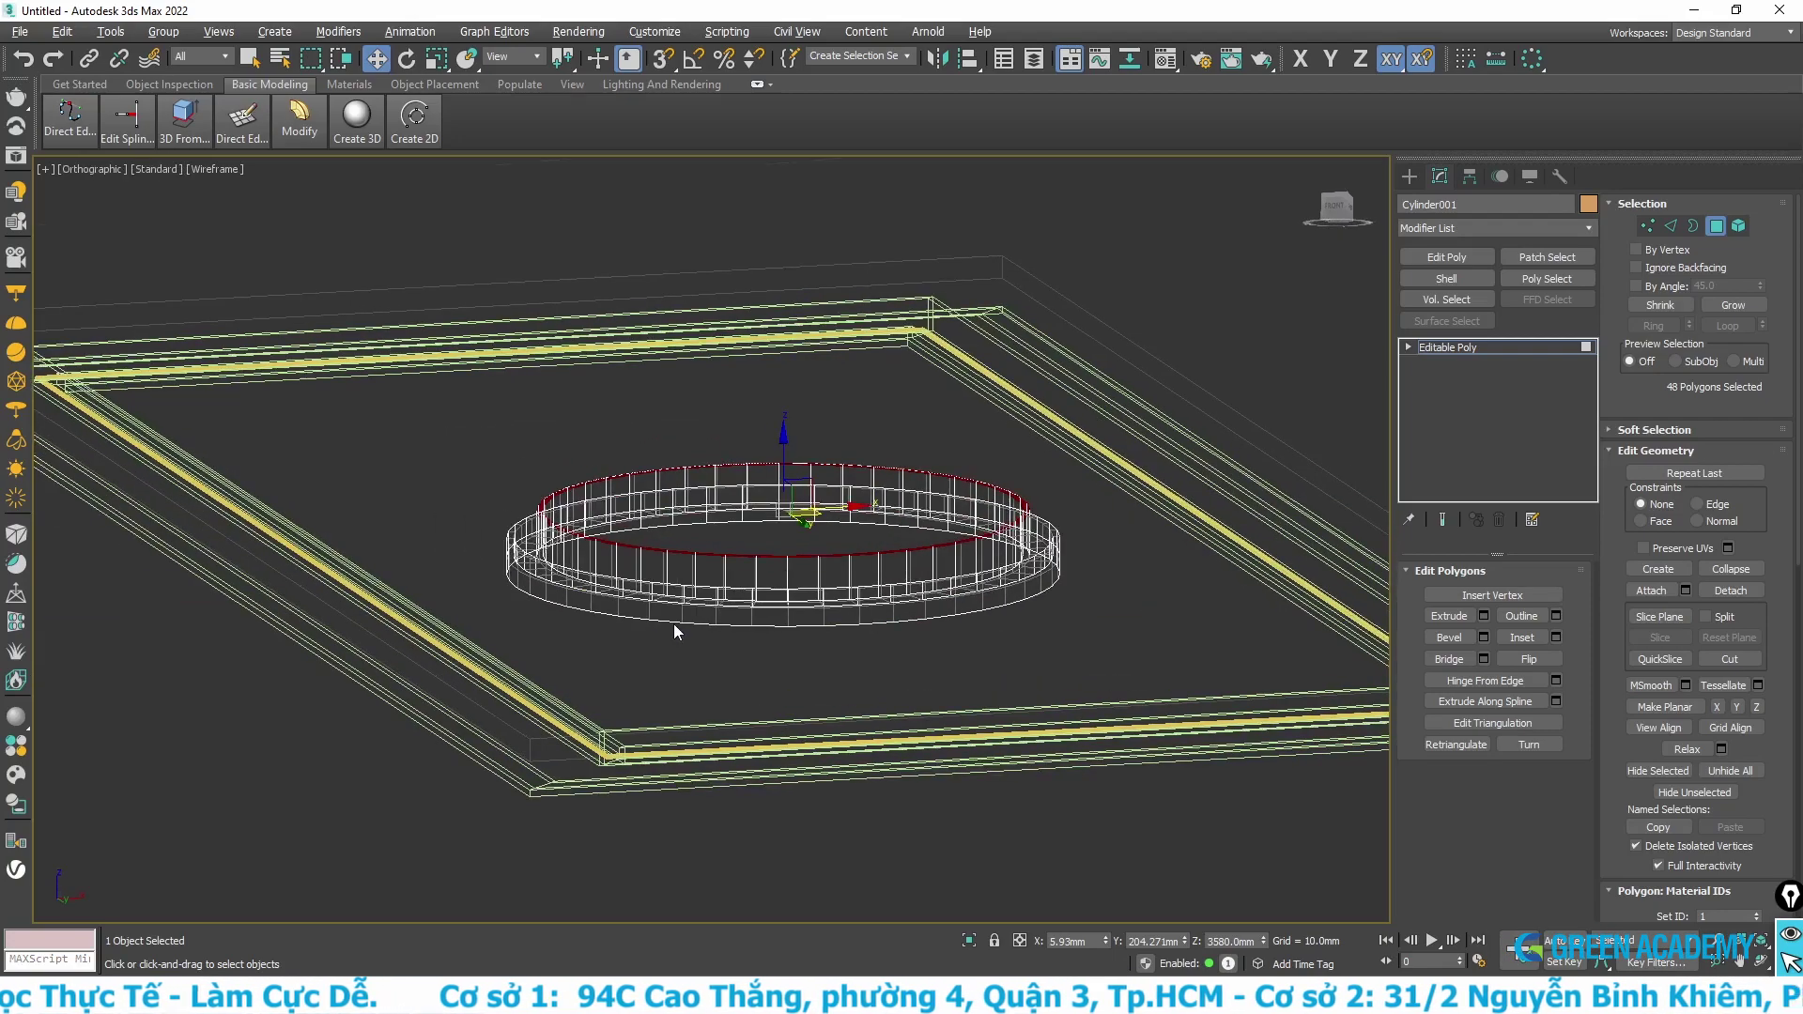
{"action": "scroll", "coordinate": [674, 606], "scroll_direction": "up", "scroll_amount": 2}
{"action": "key", "text": "p"}
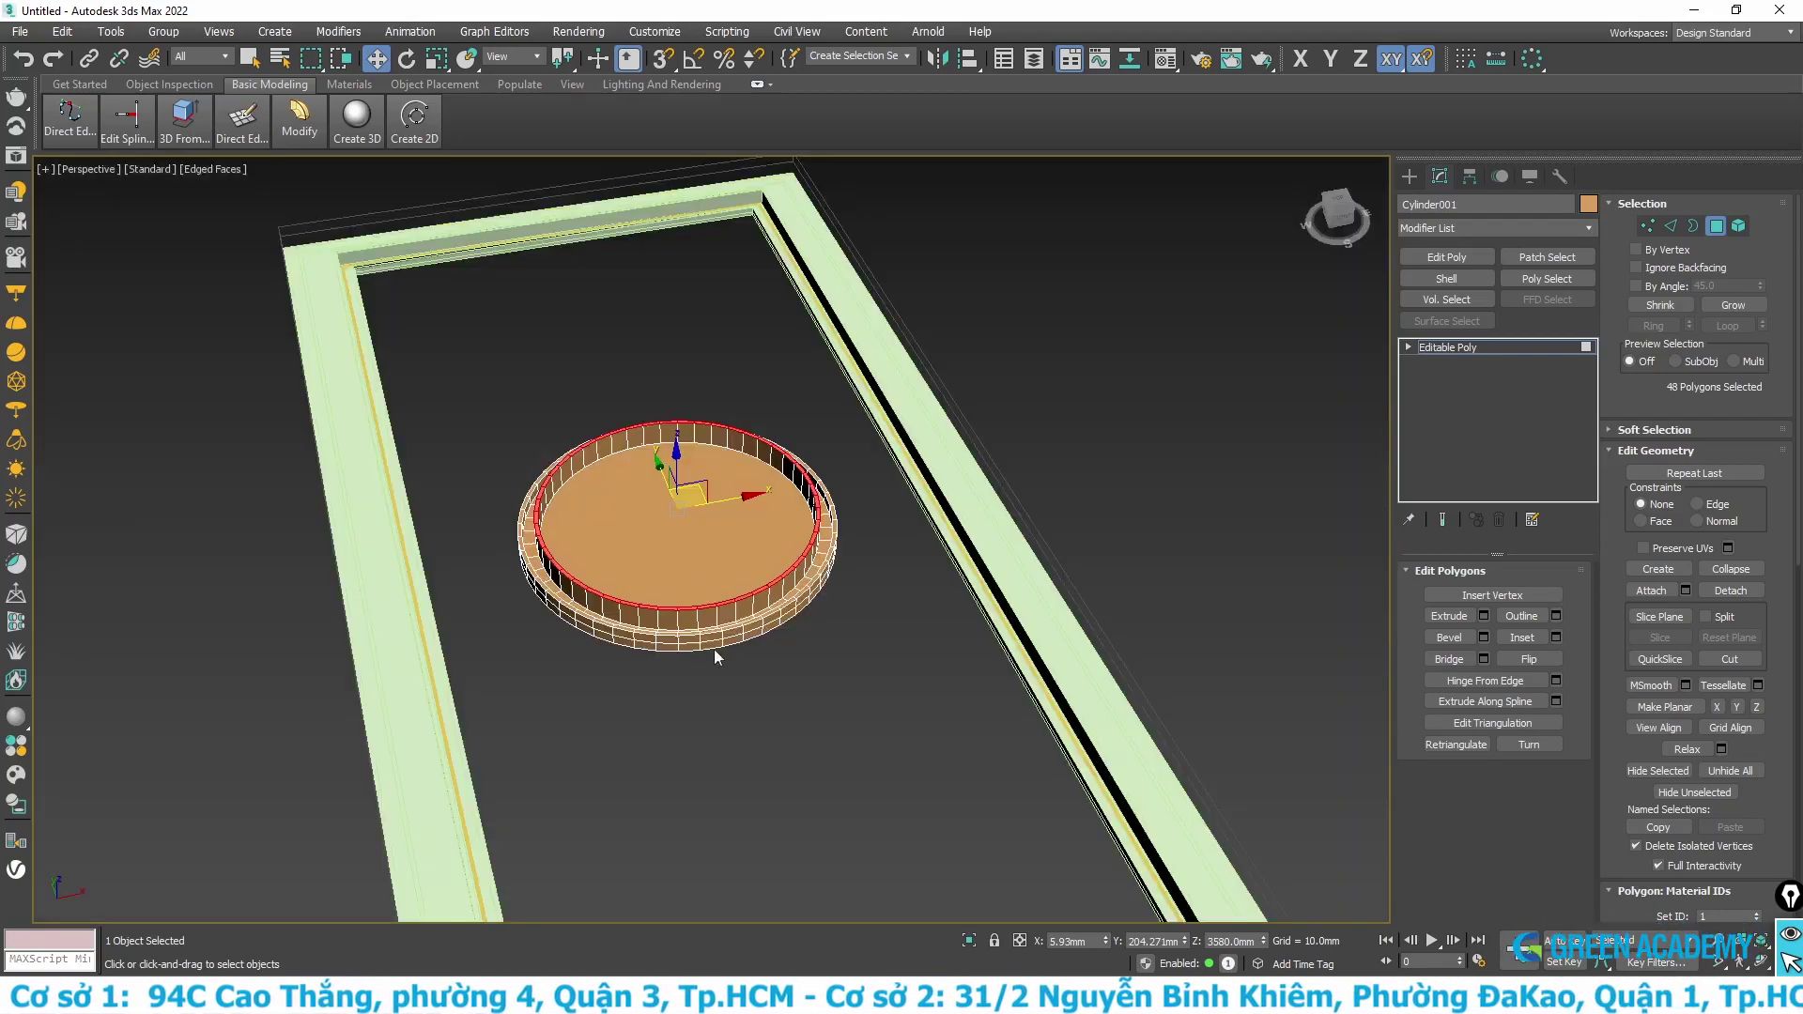
{"action": "middle_click_drag", "start_coordinate": [697, 585], "coordinate": [660, 556], "text": "alt"}
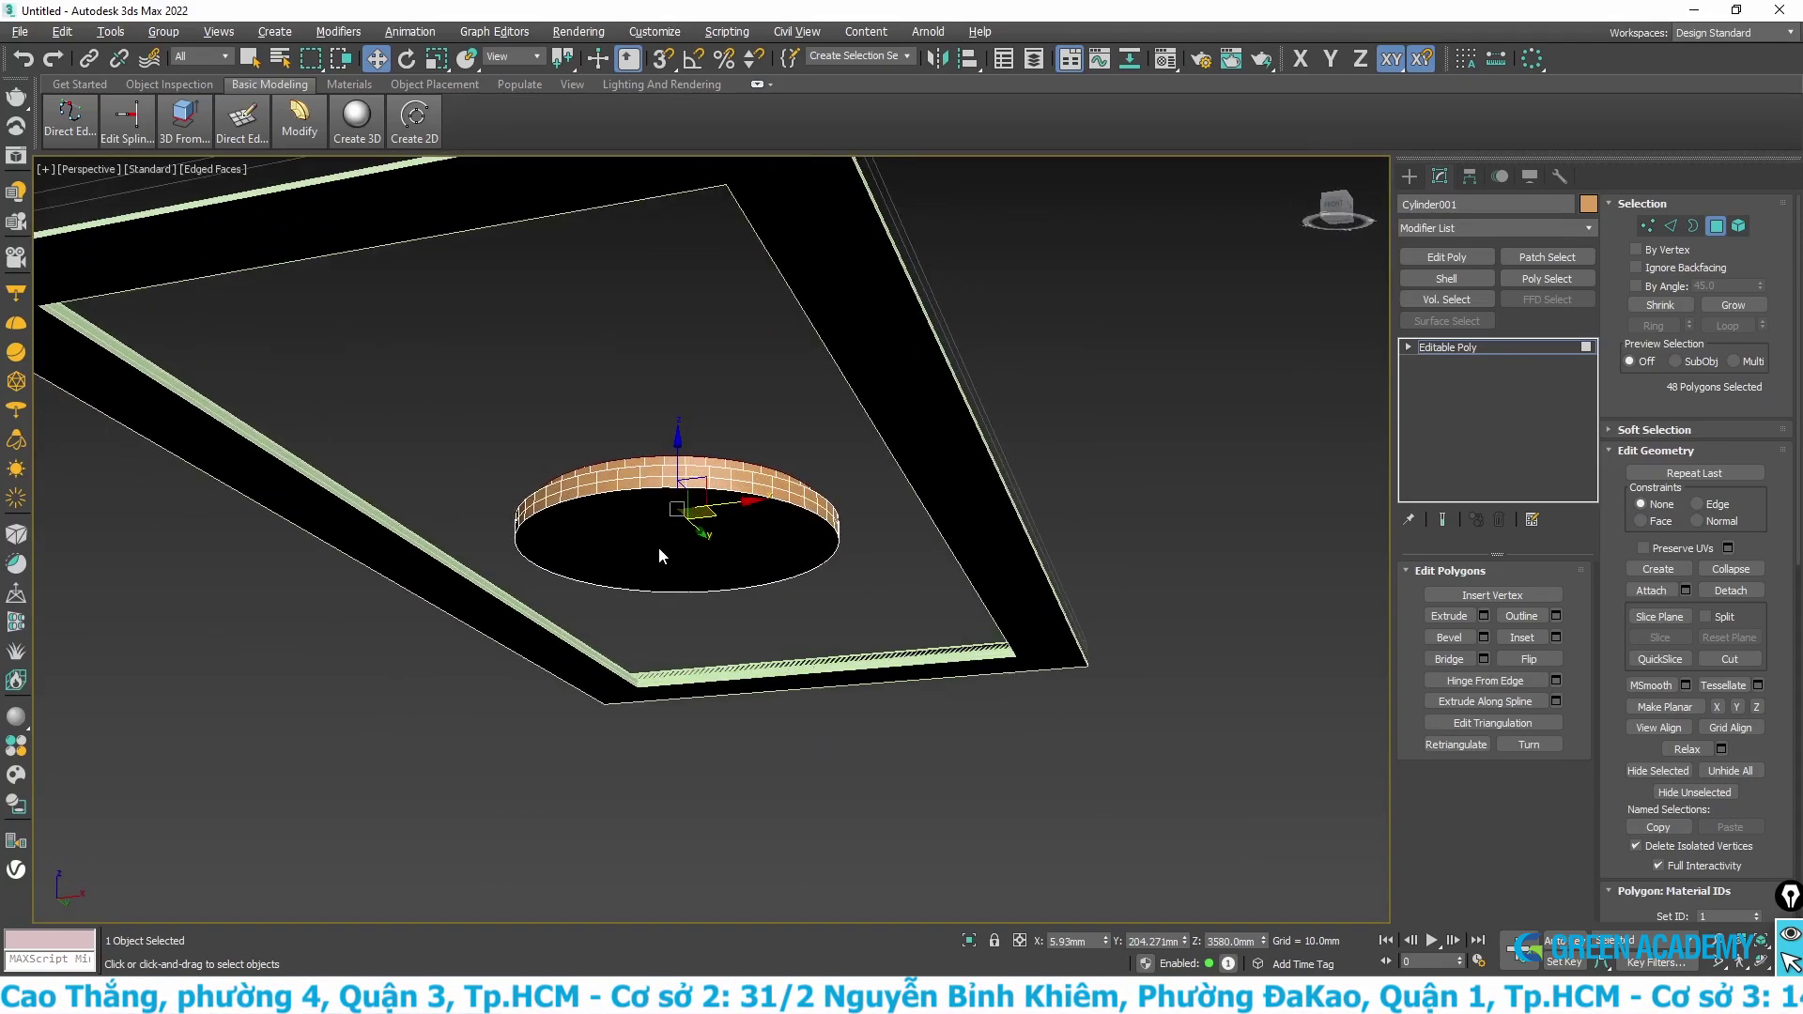
{"action": "scroll", "coordinate": [583, 481], "scroll_direction": "up", "scroll_amount": 3}
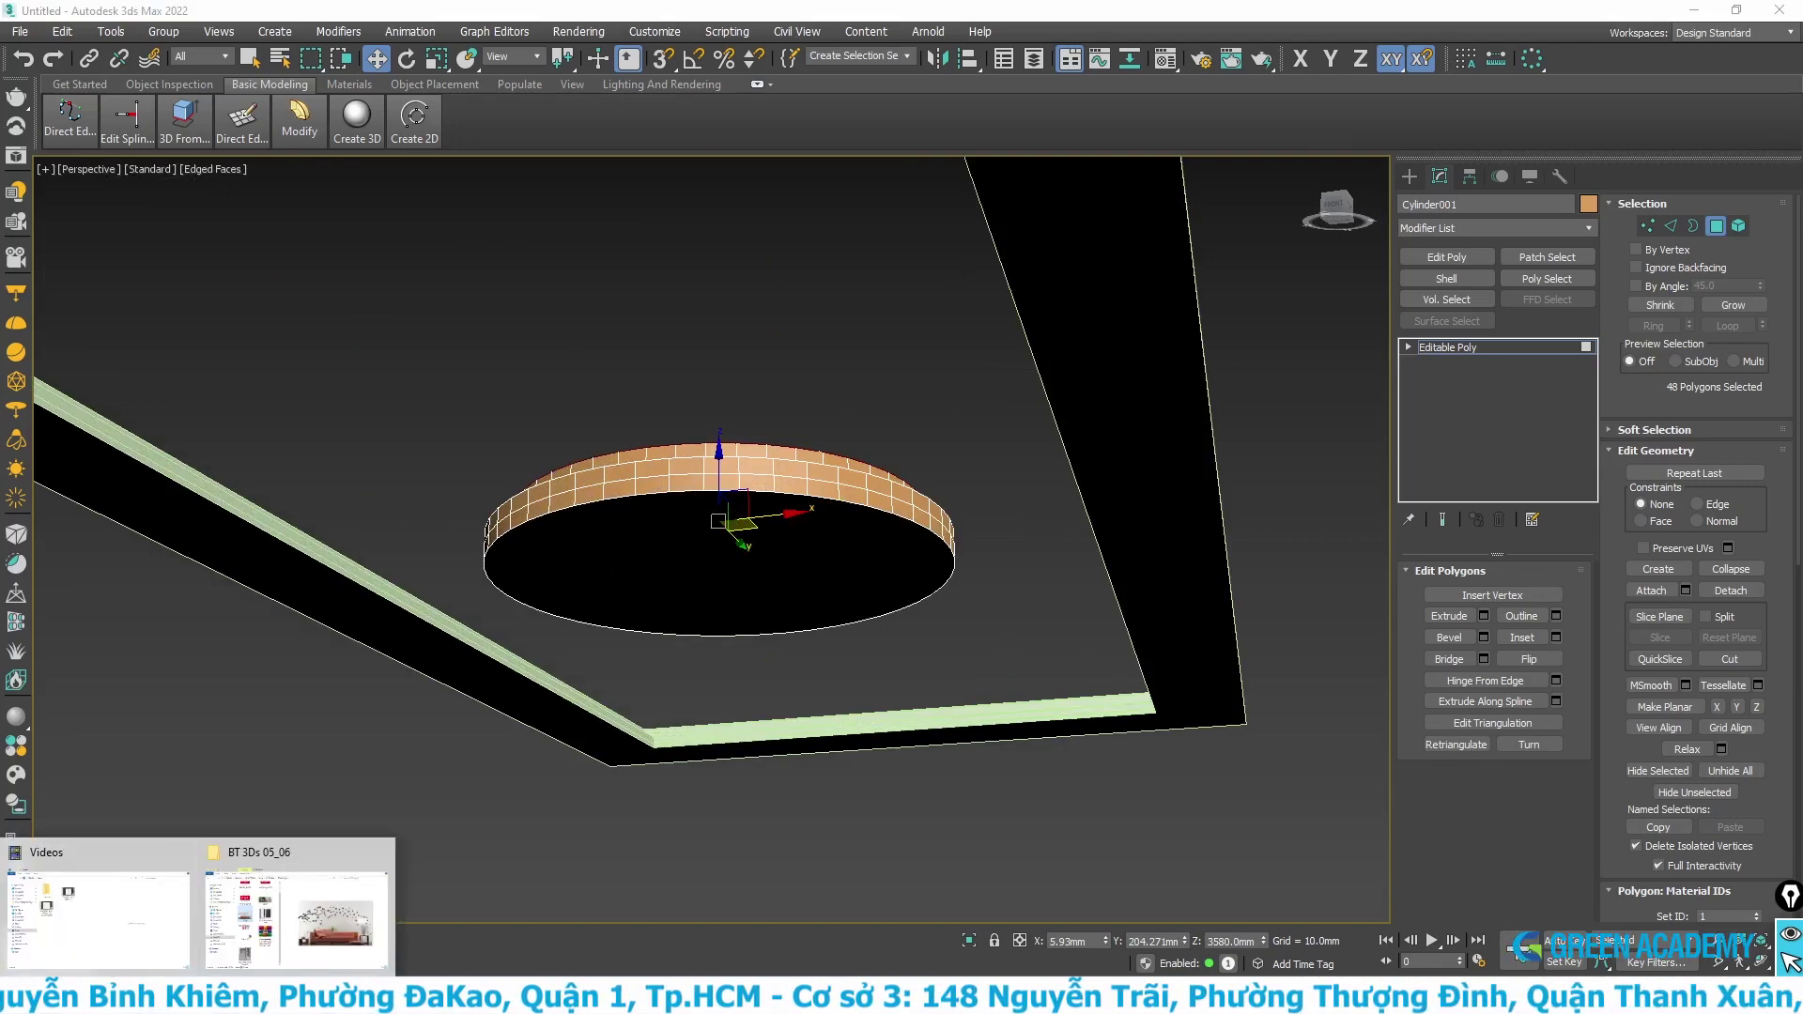
{"action": "left_click", "coordinate": [300, 892]}
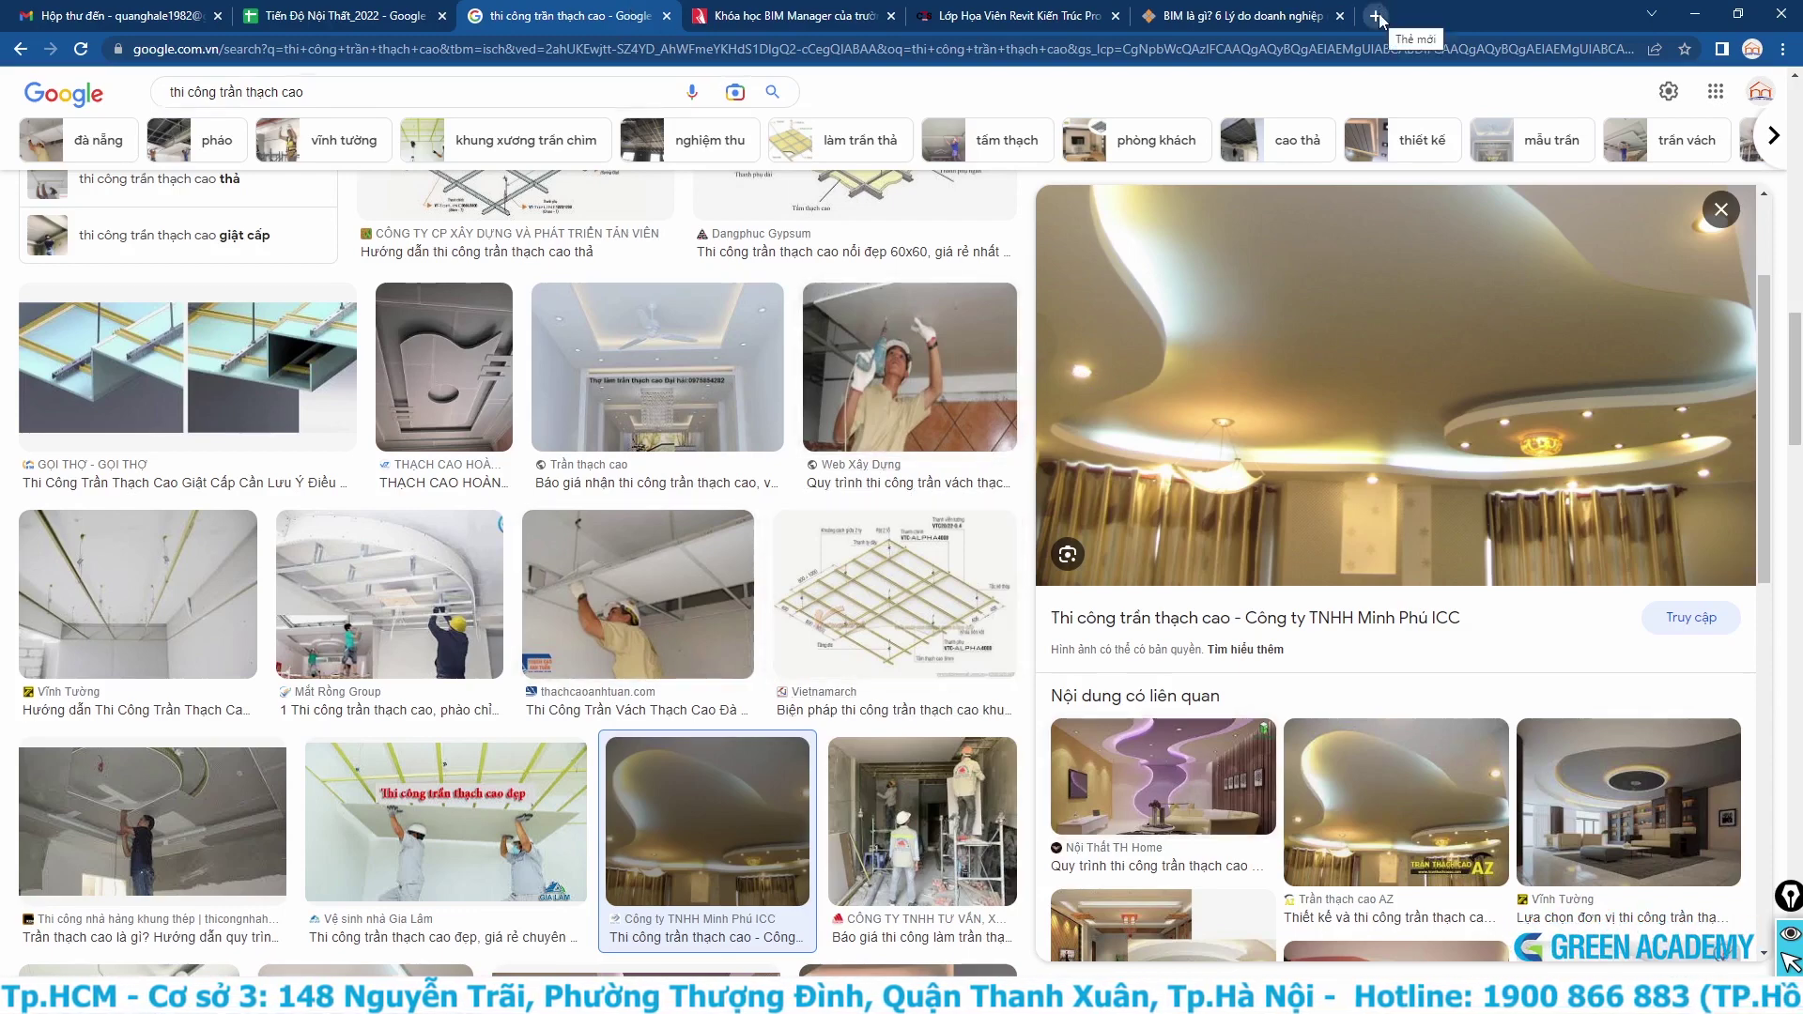
- Browse plaster ceiling image results, previewing the ornate GIÁ THI CÔNG ceiling photos
{"action": "scroll", "coordinate": [622, 584], "scroll_direction": "down", "scroll_amount": 5}
{"action": "scroll", "coordinate": [623, 583], "scroll_direction": "down", "scroll_amount": 3}
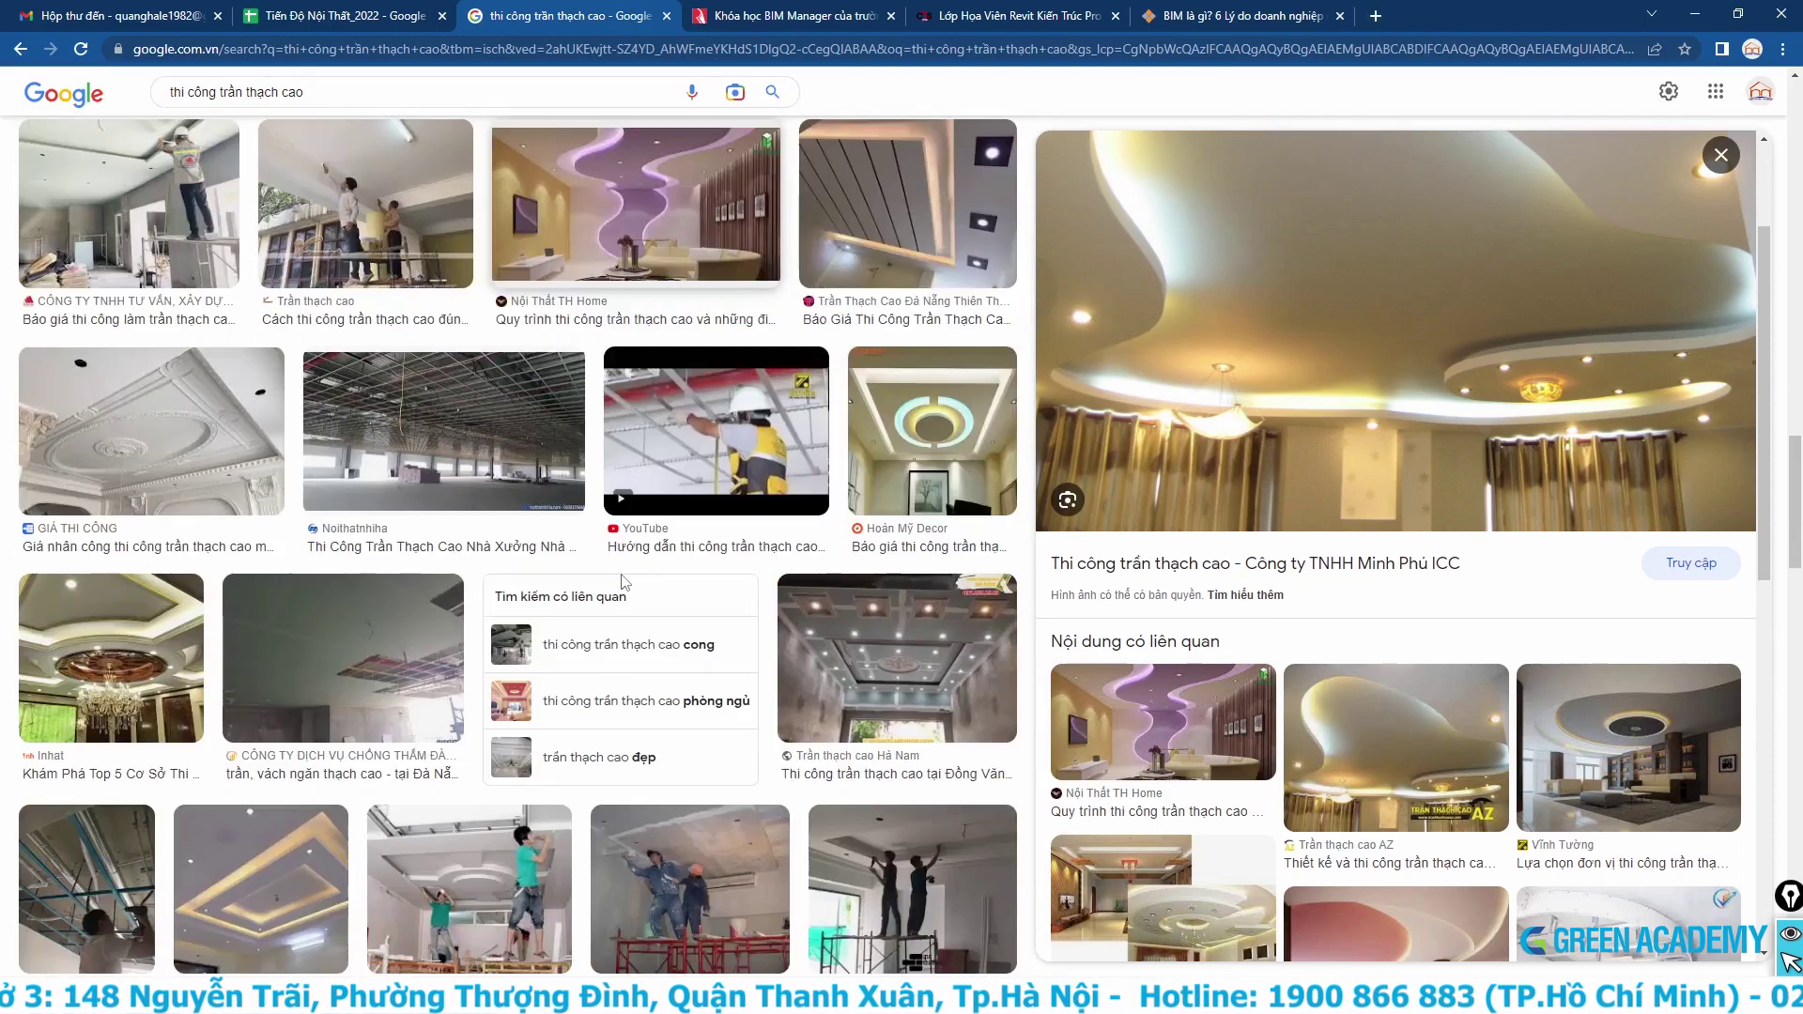
{"action": "left_click", "coordinate": [150, 460]}
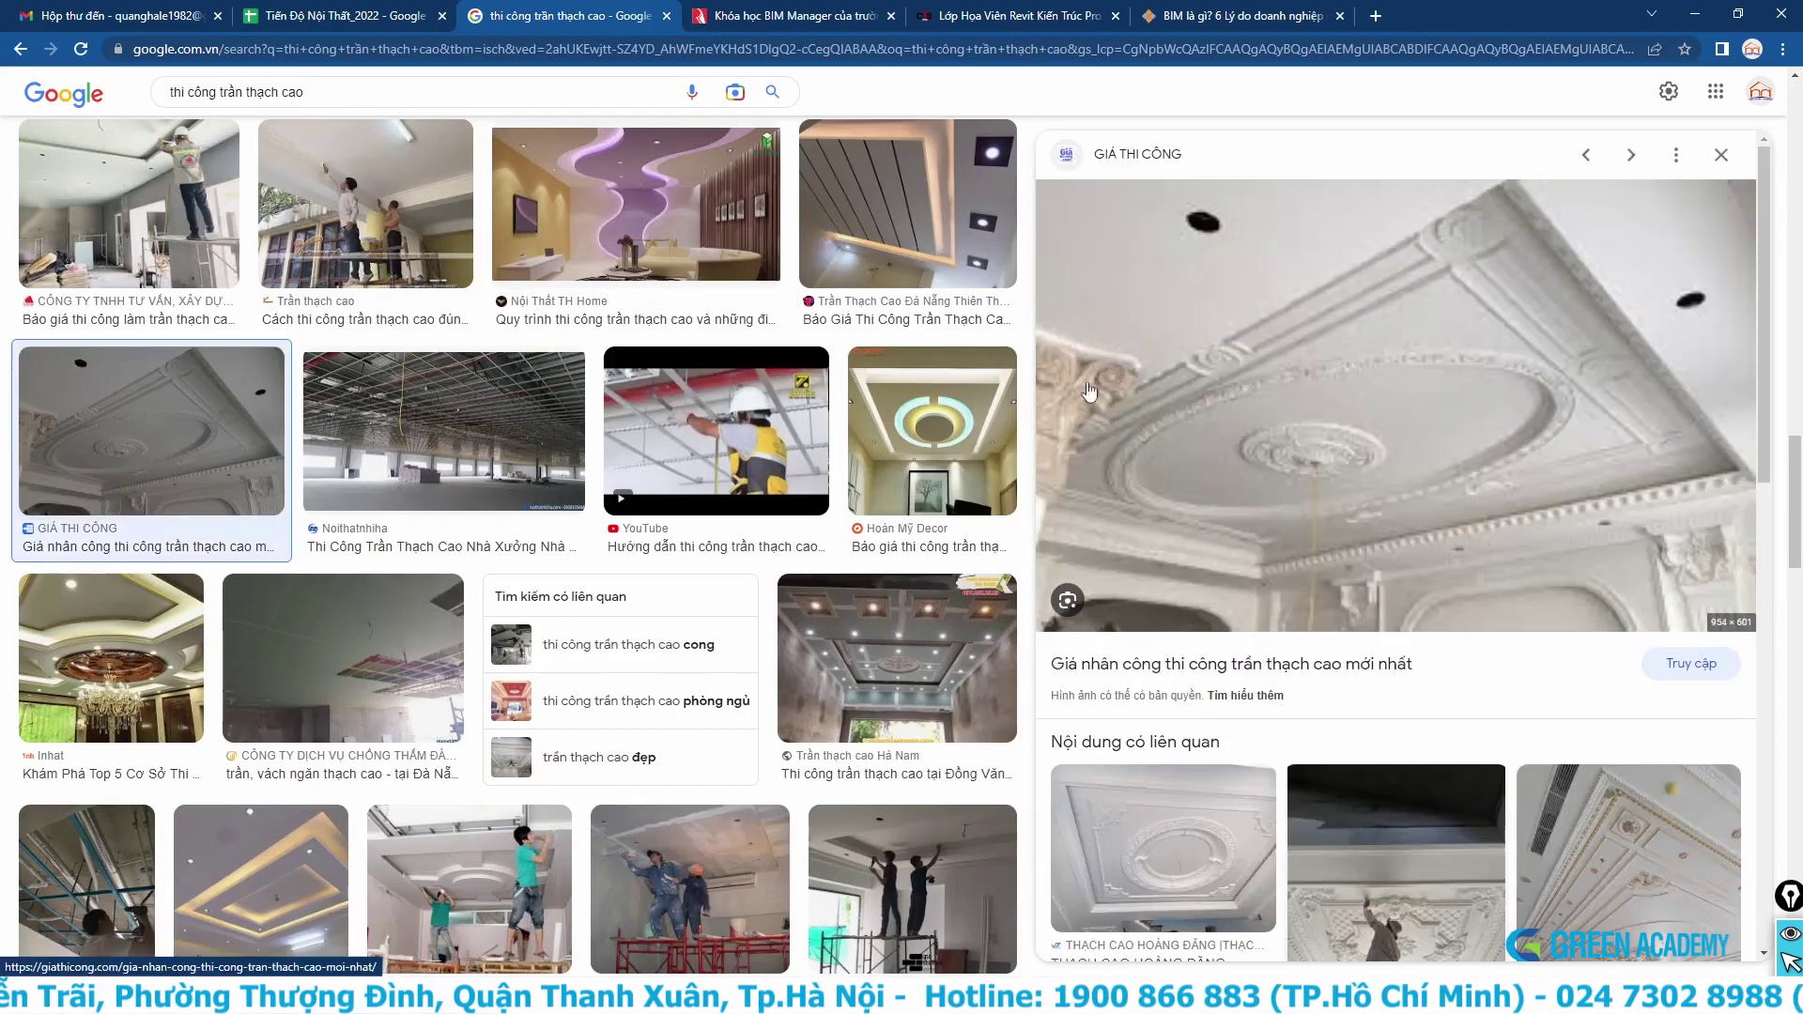
{"action": "left_click", "coordinate": [1668, 886]}
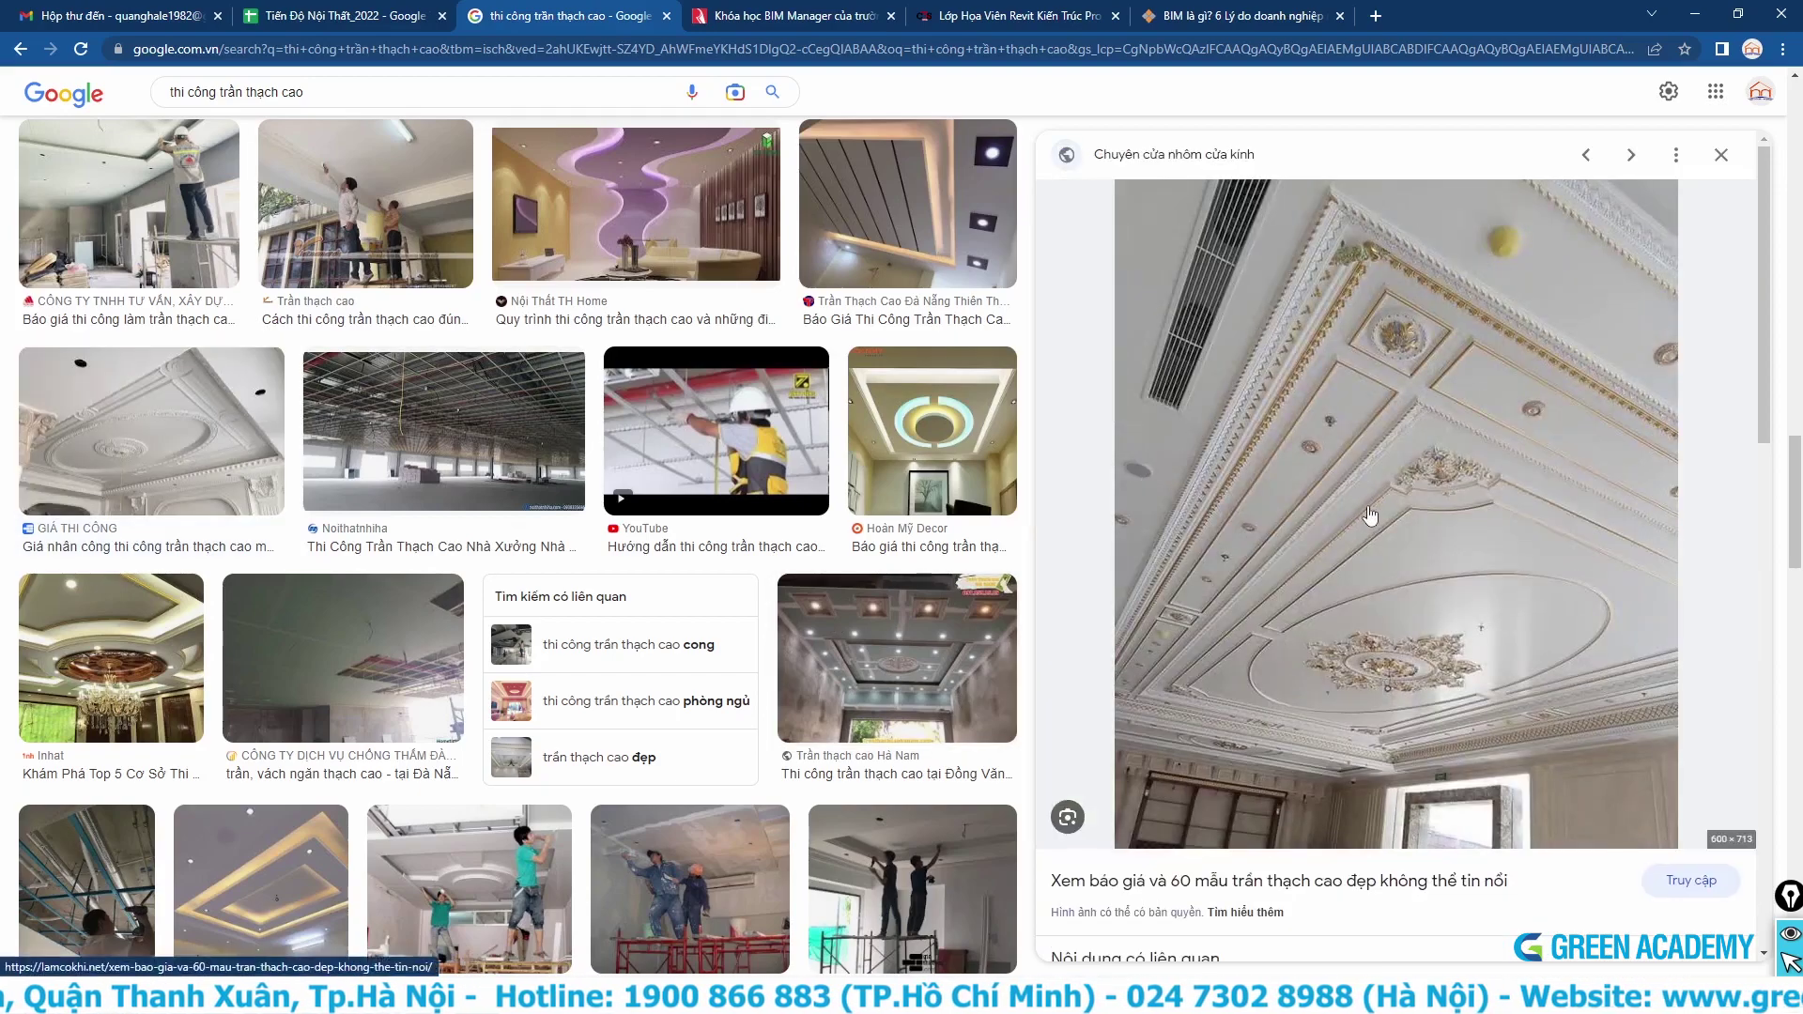
{"action": "scroll", "coordinate": [1370, 516], "scroll_direction": "down", "scroll_amount": 2}
{"action": "scroll", "coordinate": [620, 636], "scroll_direction": "down", "scroll_amount": 3}
{"action": "scroll", "coordinate": [620, 637], "scroll_direction": "down", "scroll_amount": 3}
{"action": "scroll", "coordinate": [619, 637], "scroll_direction": "down", "scroll_amount": 3}
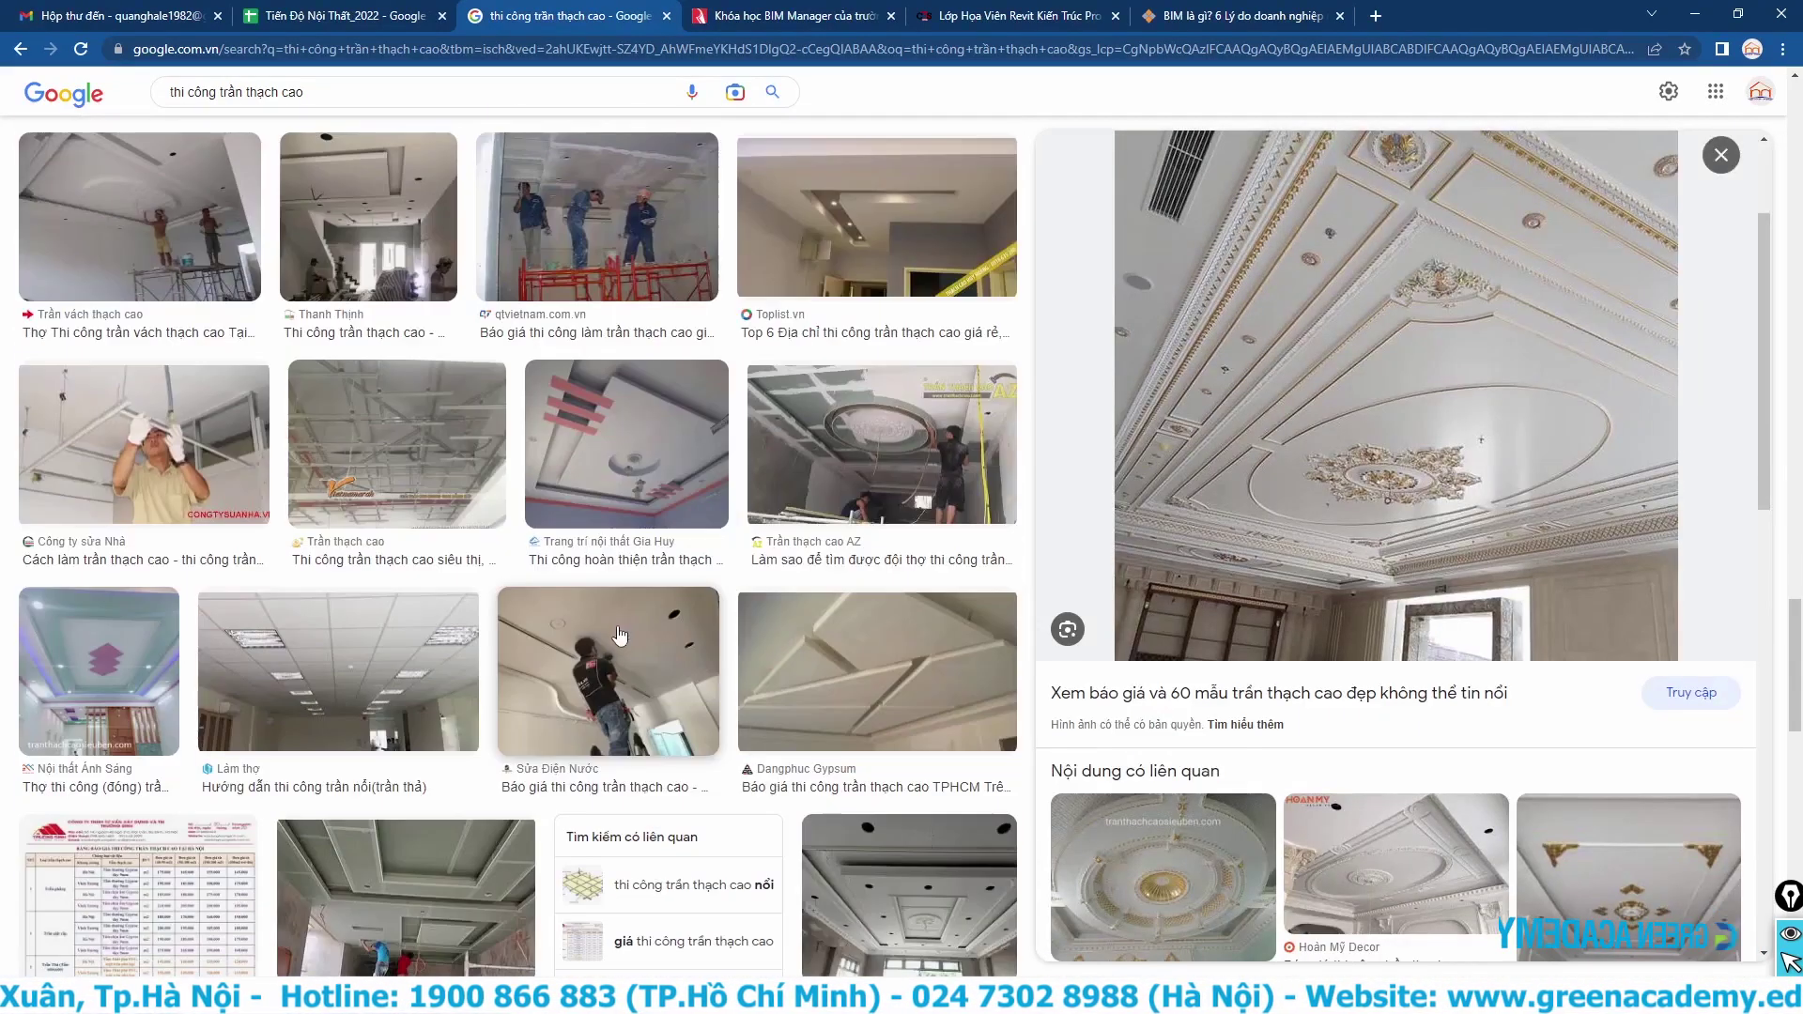
{"action": "scroll", "coordinate": [739, 558], "scroll_direction": "down", "scroll_amount": 1}
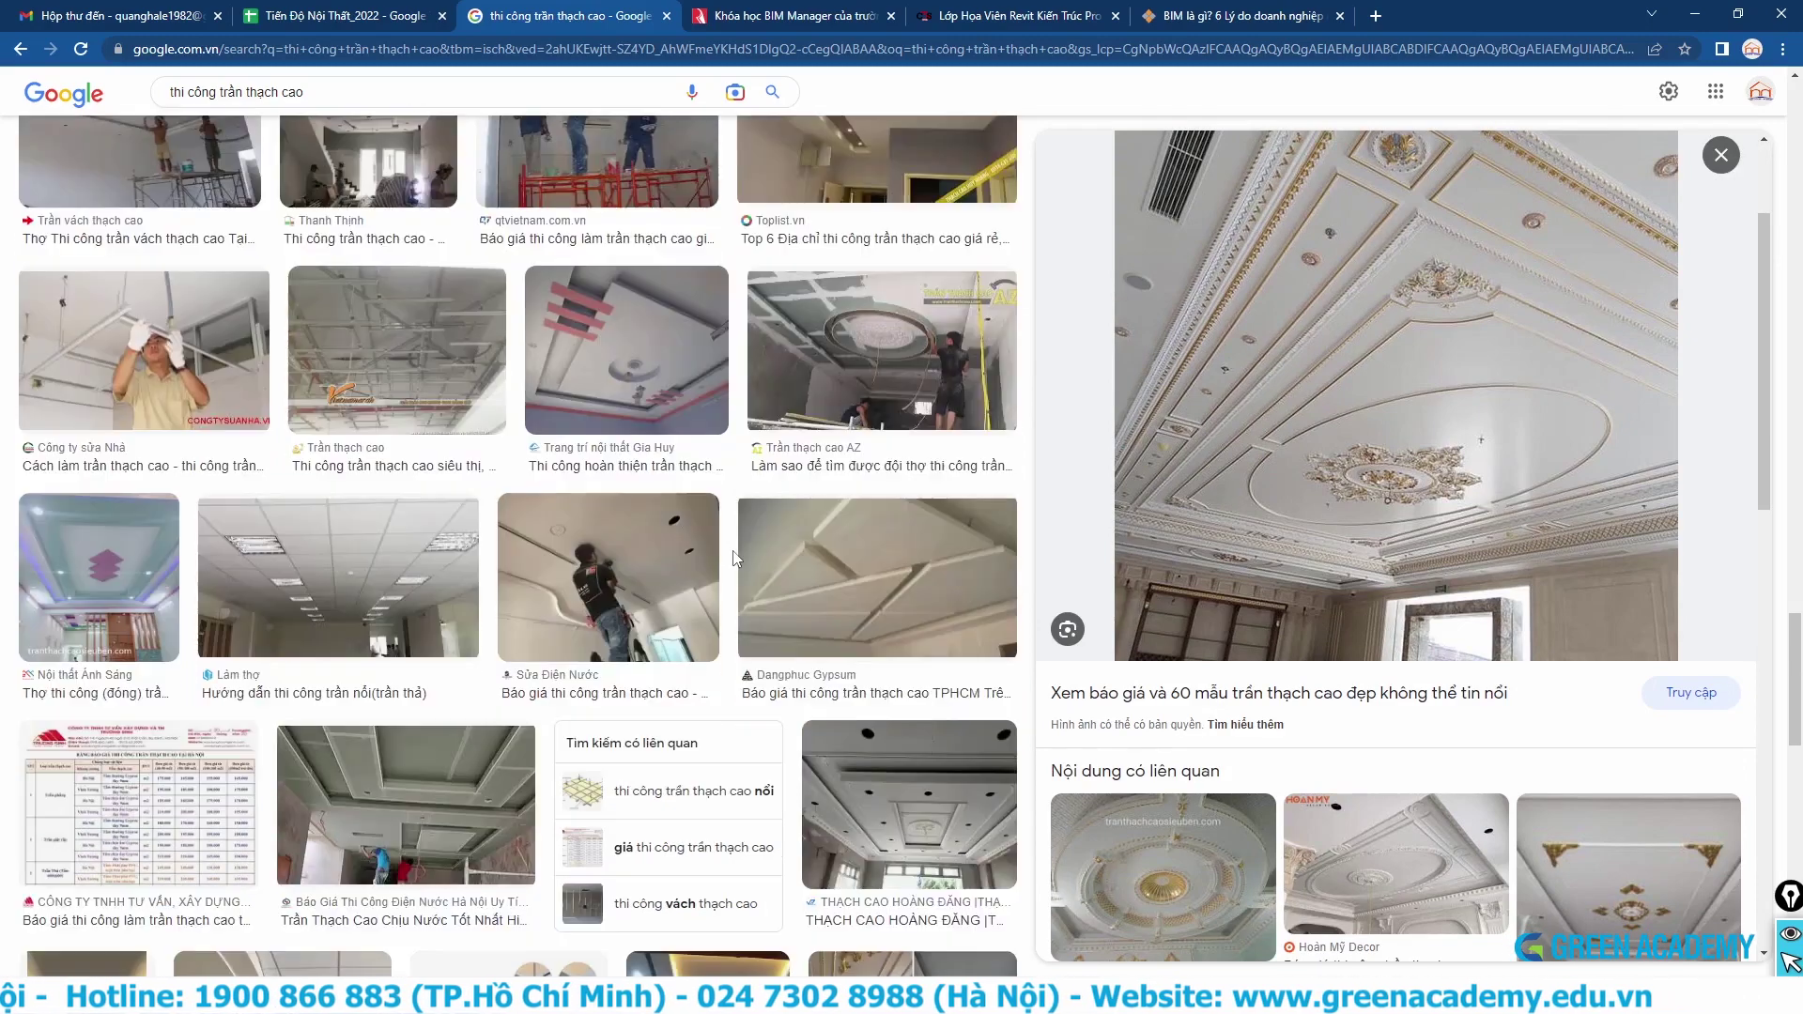
- Preview more ceiling and 'den dia' downlight reference images, then return to 3ds Max
{"action": "left_click", "coordinate": [906, 803]}
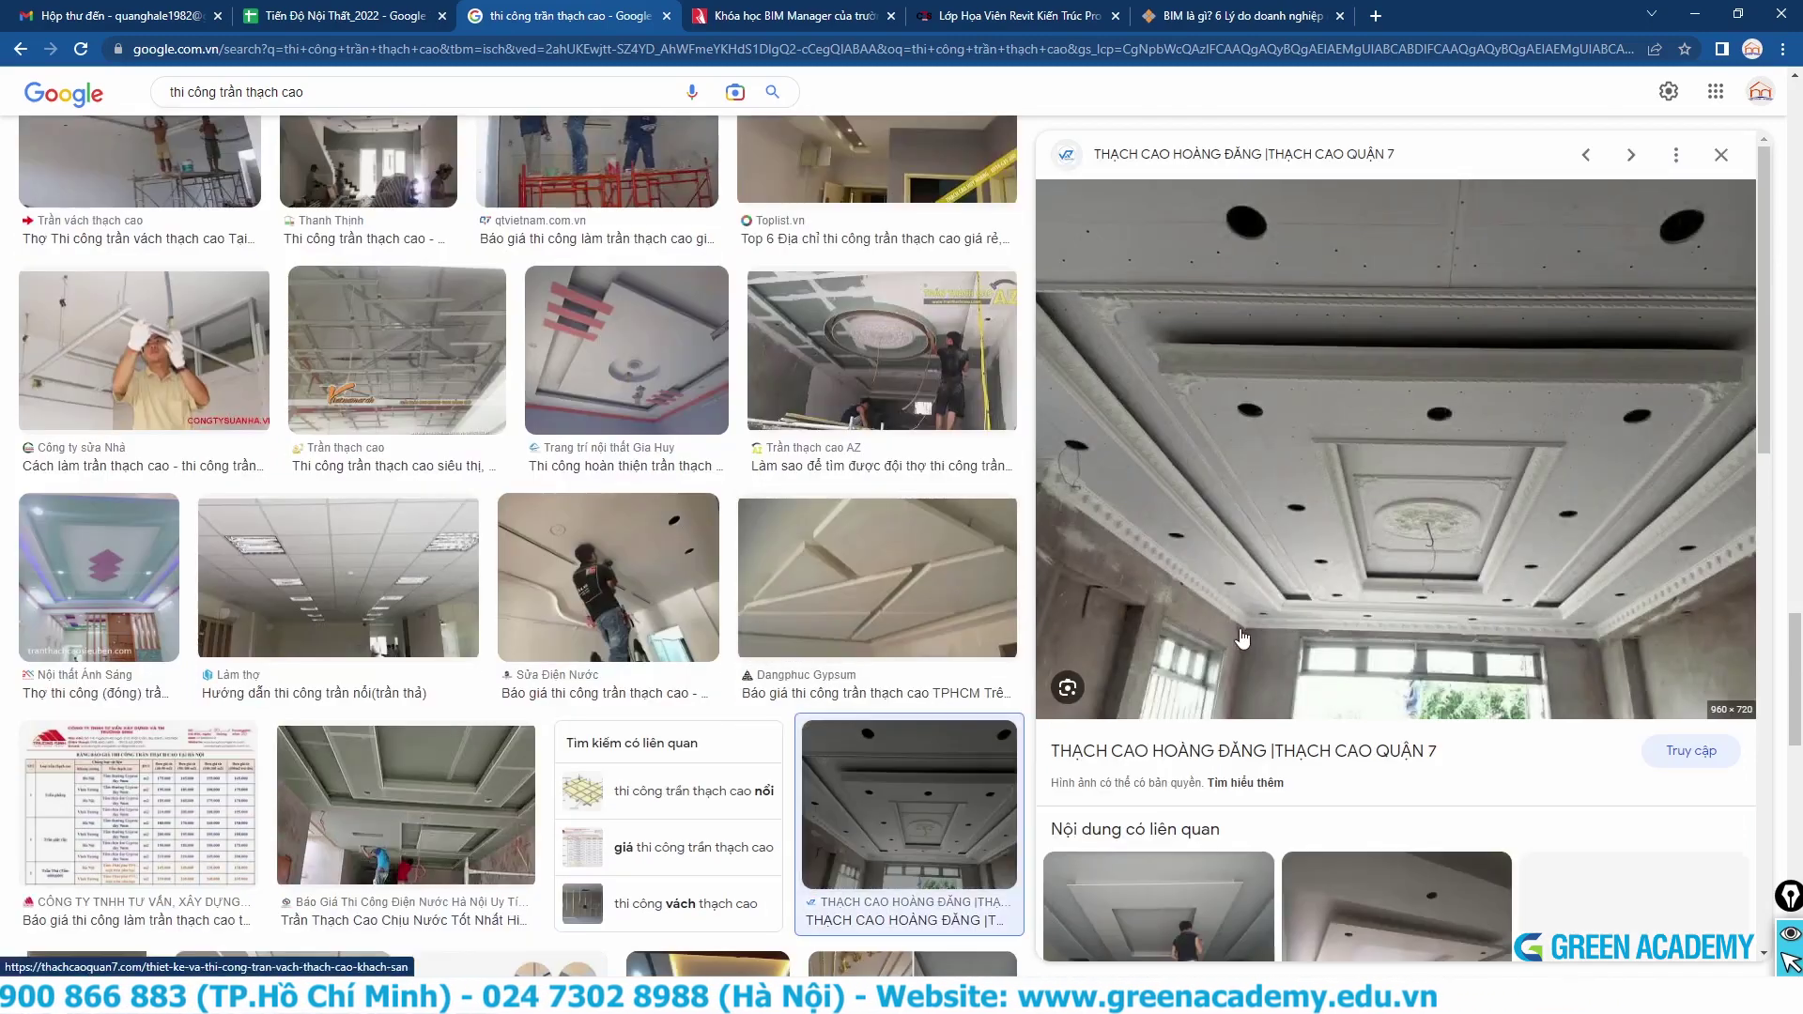
{"action": "key", "text": "Right"}
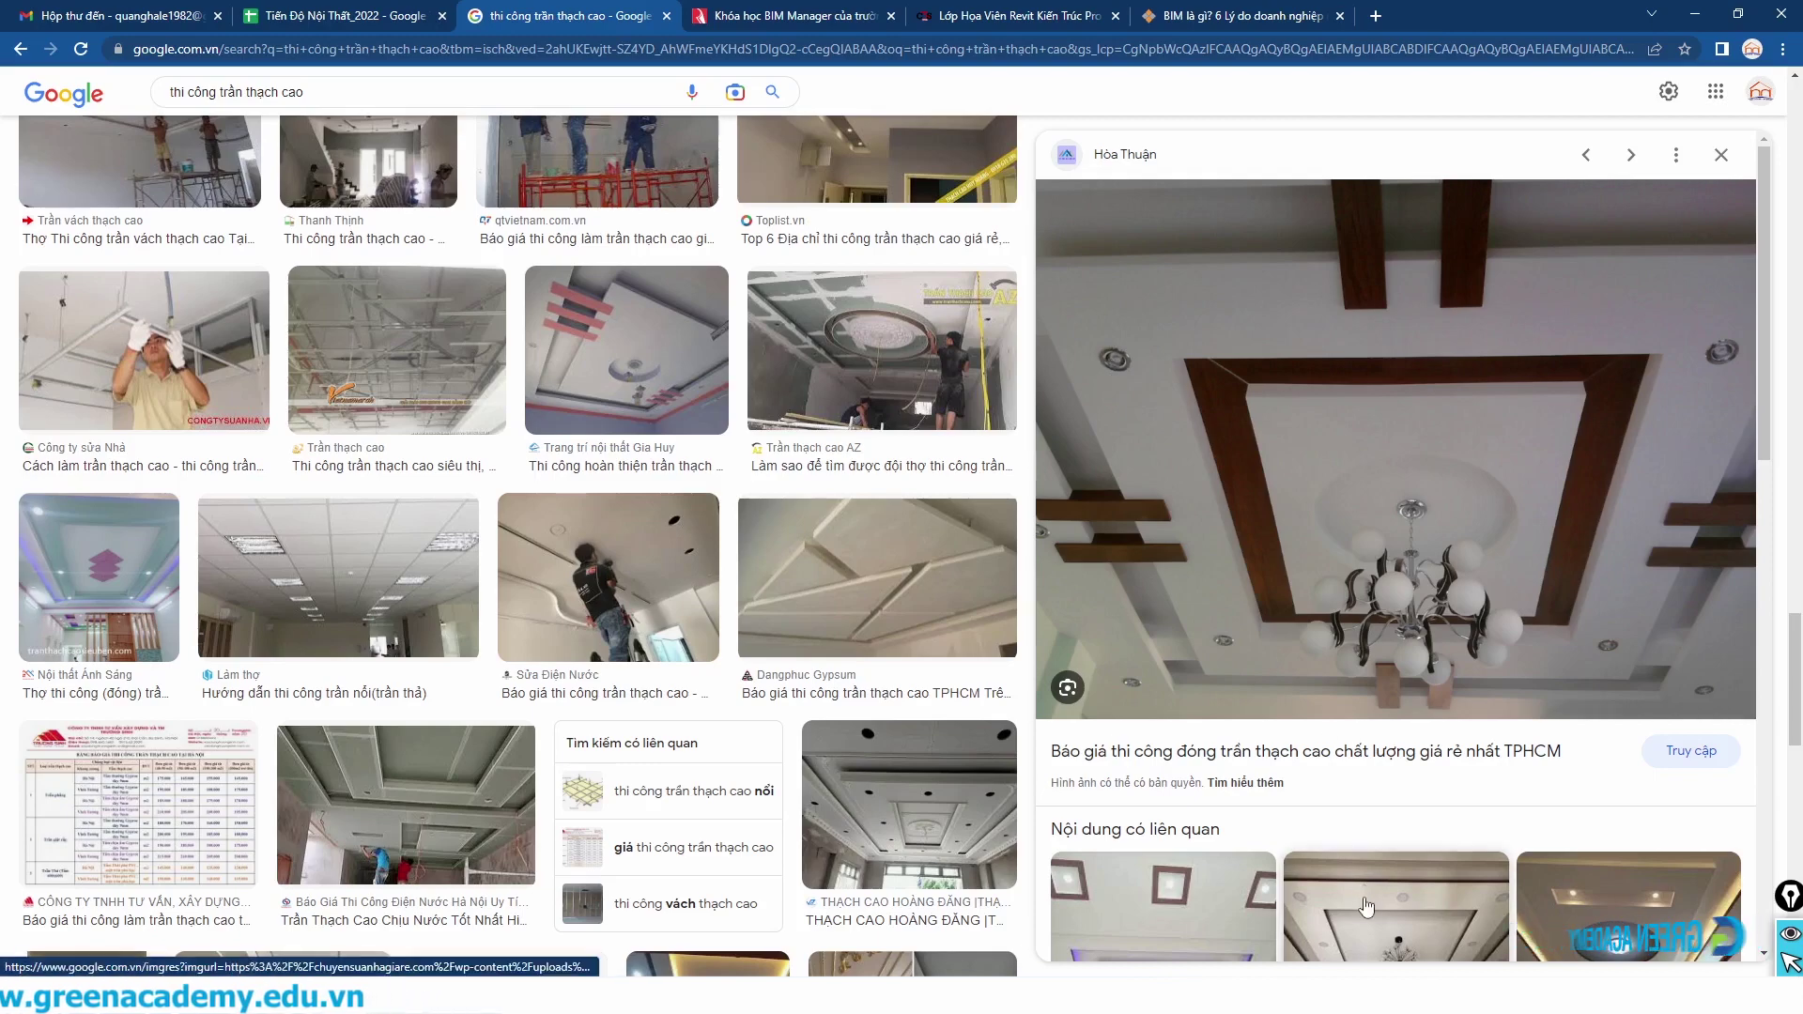
{"action": "key", "text": "Right"}
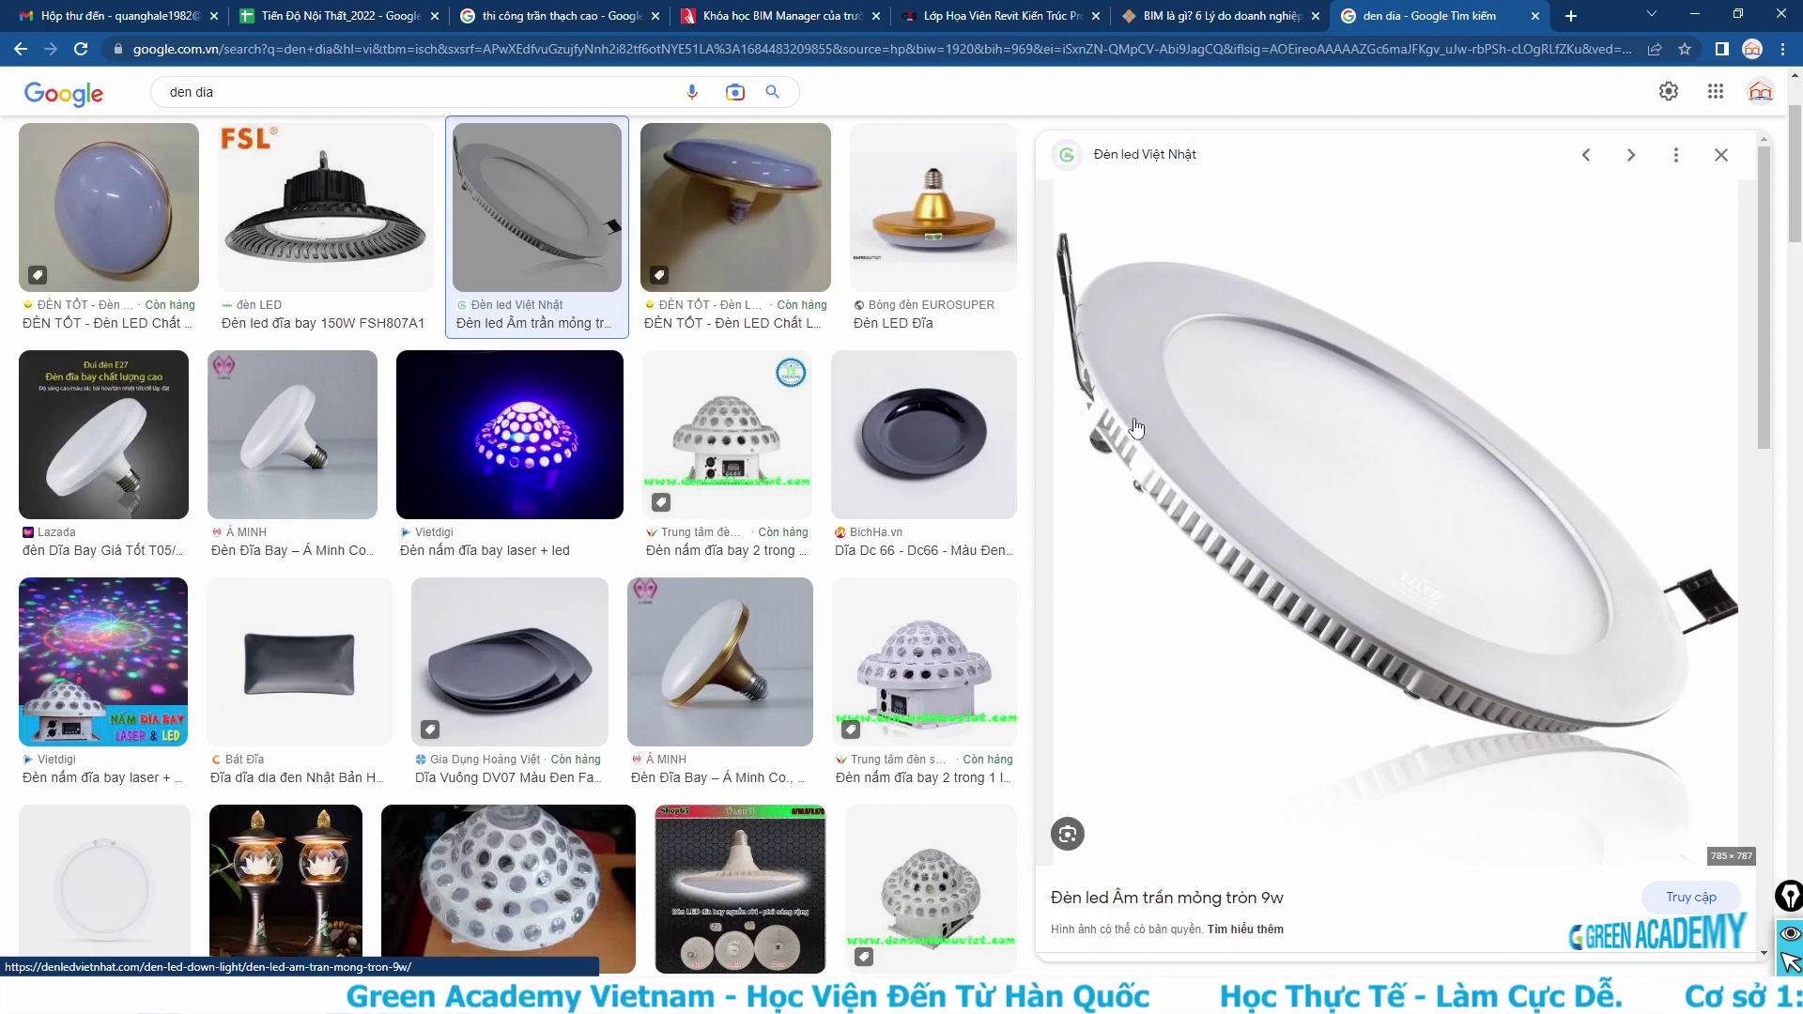
{"action": "scroll", "coordinate": [1154, 430], "scroll_direction": "down", "scroll_amount": 3}
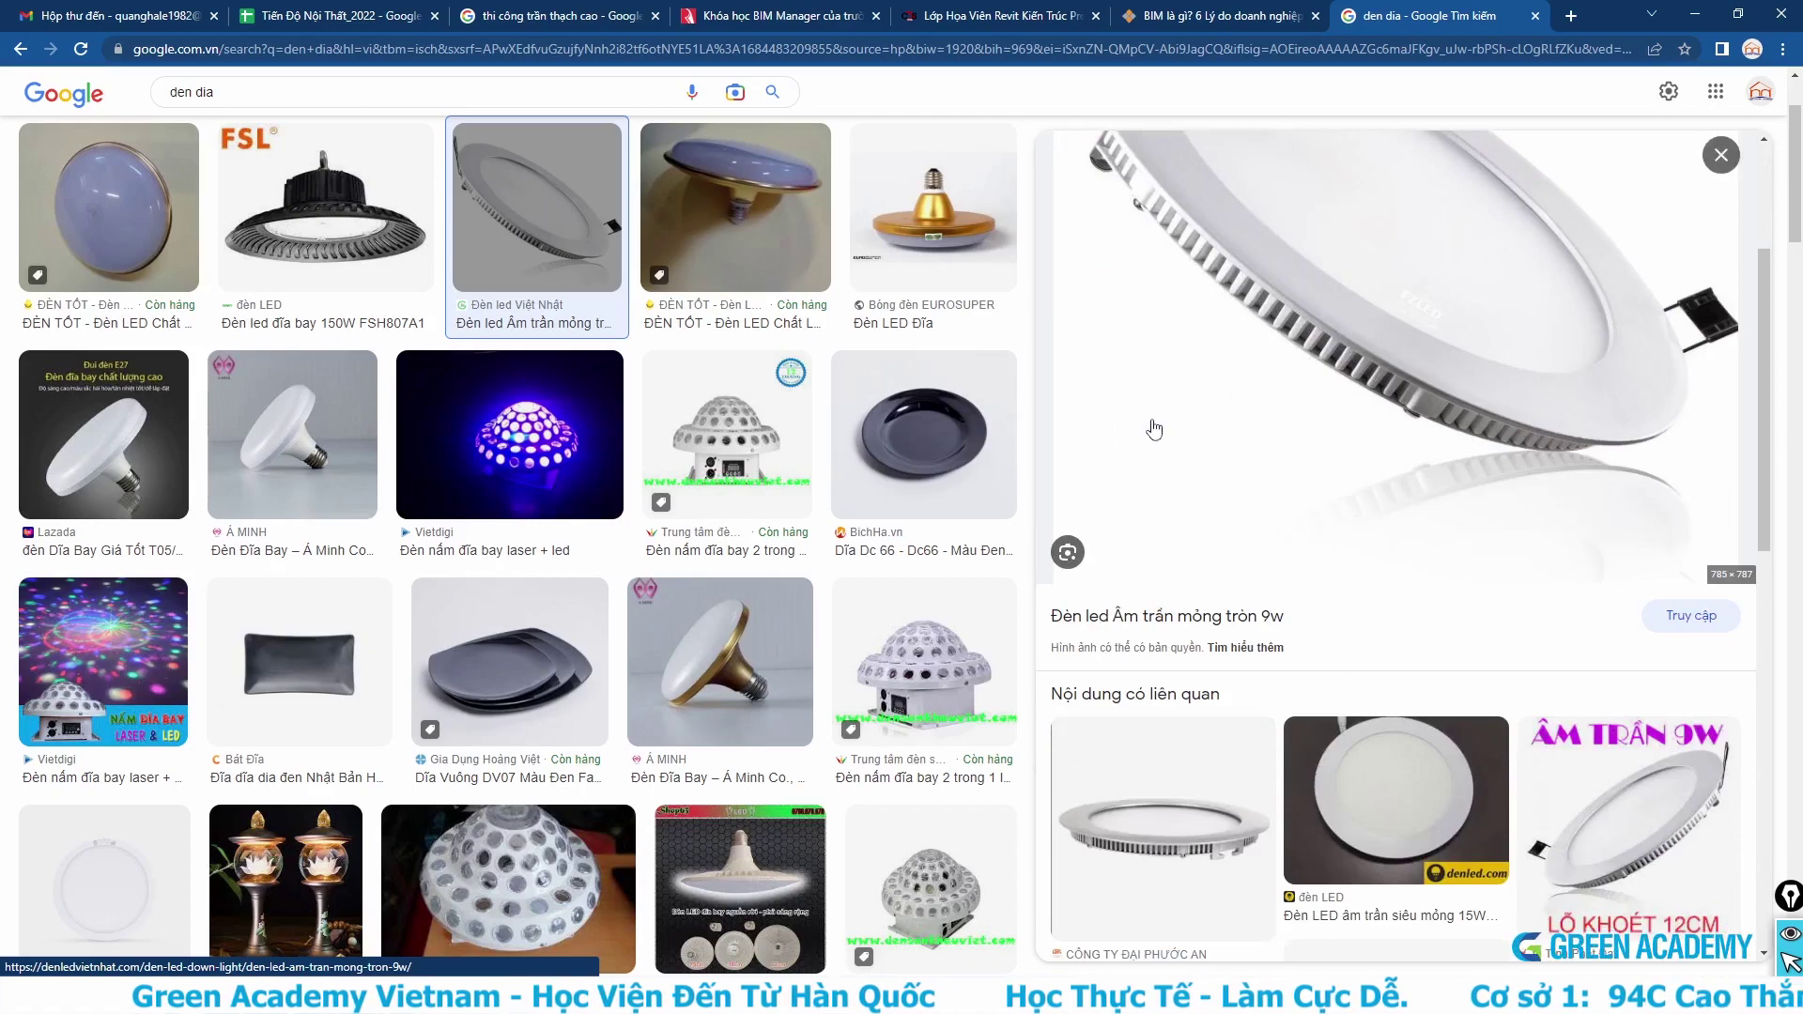
{"action": "scroll", "coordinate": [1154, 429], "scroll_direction": "down", "scroll_amount": 4}
{"action": "scroll", "coordinate": [1165, 498], "scroll_direction": "down", "scroll_amount": 2}
{"action": "scroll", "coordinate": [1188, 546], "scroll_direction": "down", "scroll_amount": 2}
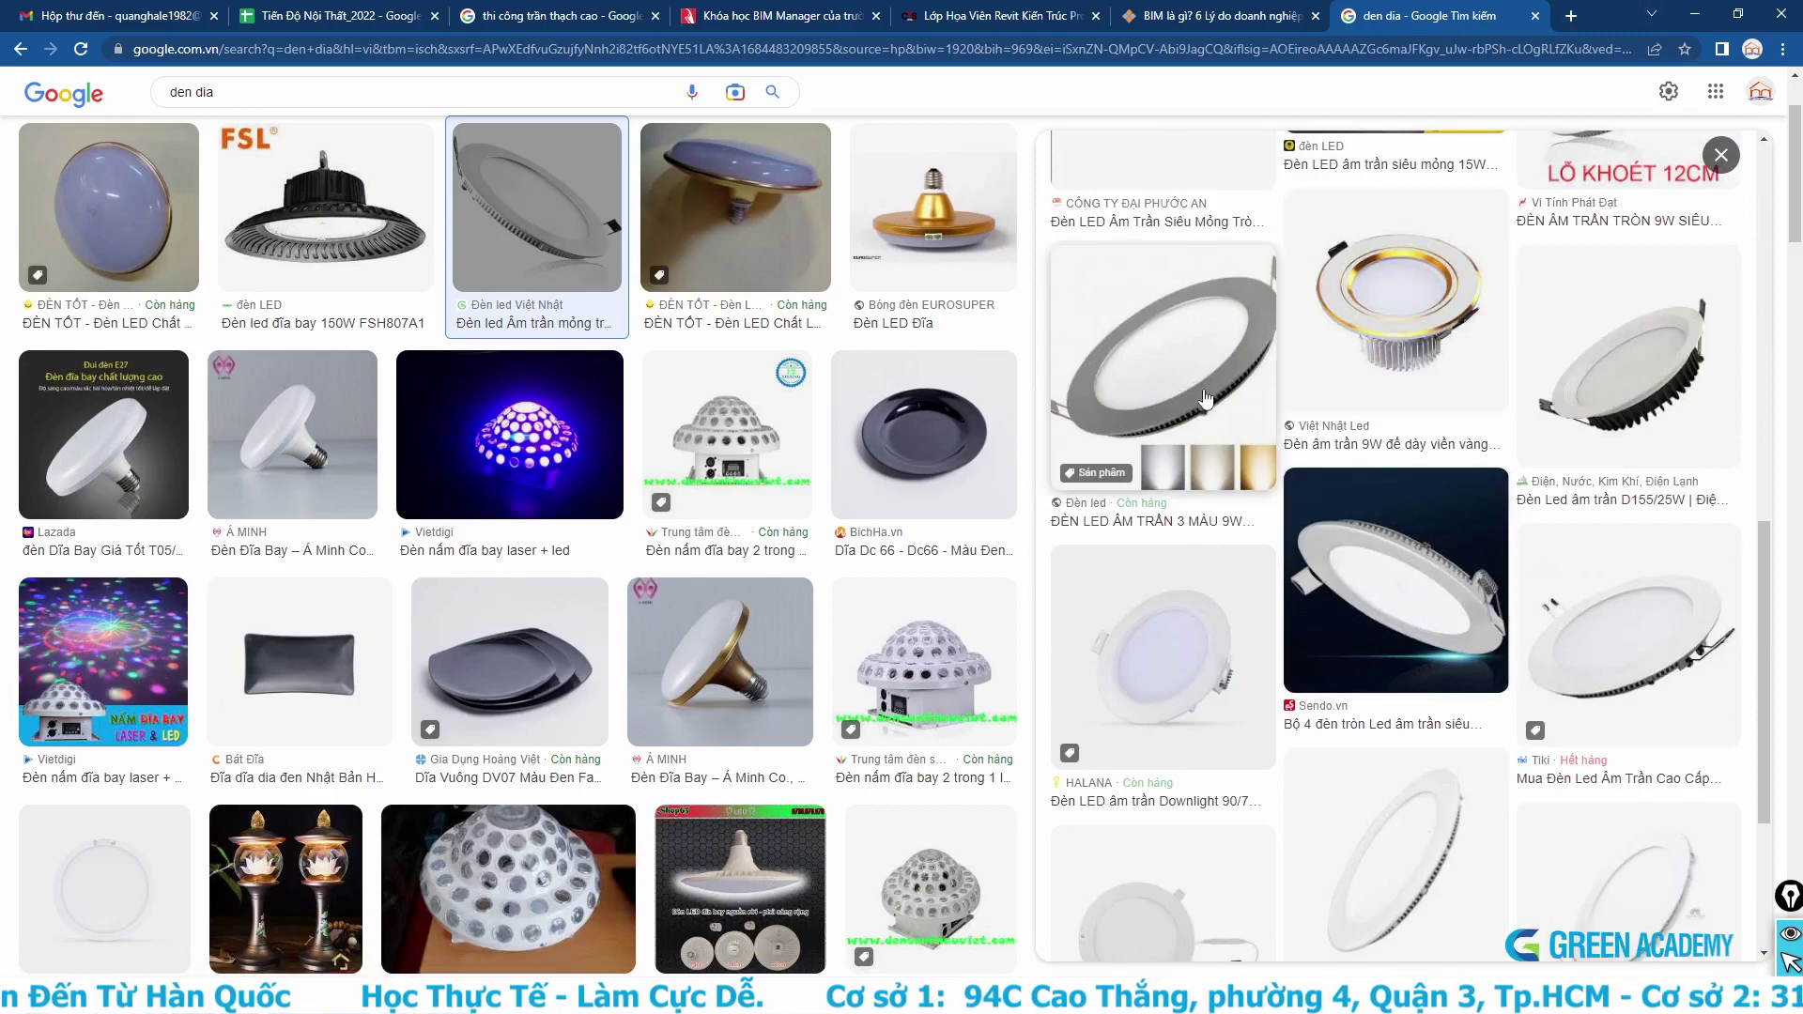
{"action": "left_click", "coordinate": [1695, 13]}
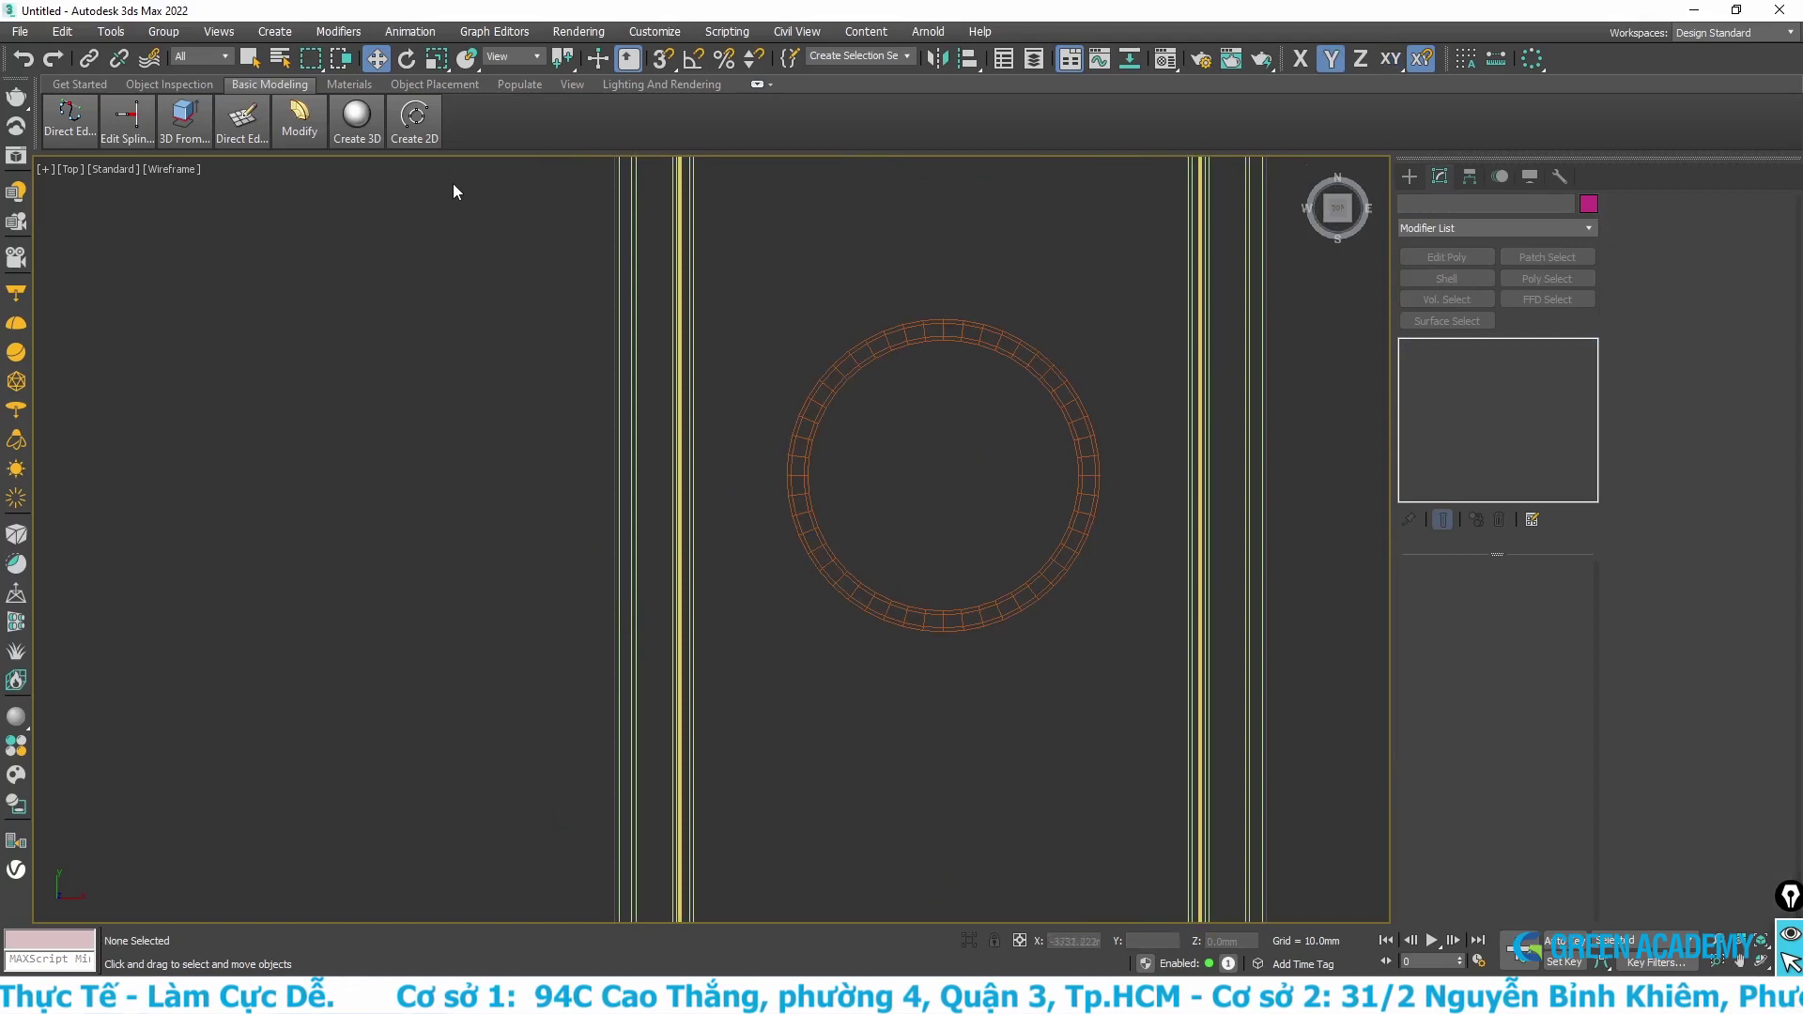
- Draw a new downlight cylinder with a 60 mm radius and begin editing its height
{"action": "left_click", "coordinate": [357, 117]}
{"action": "left_click", "coordinate": [371, 269]}
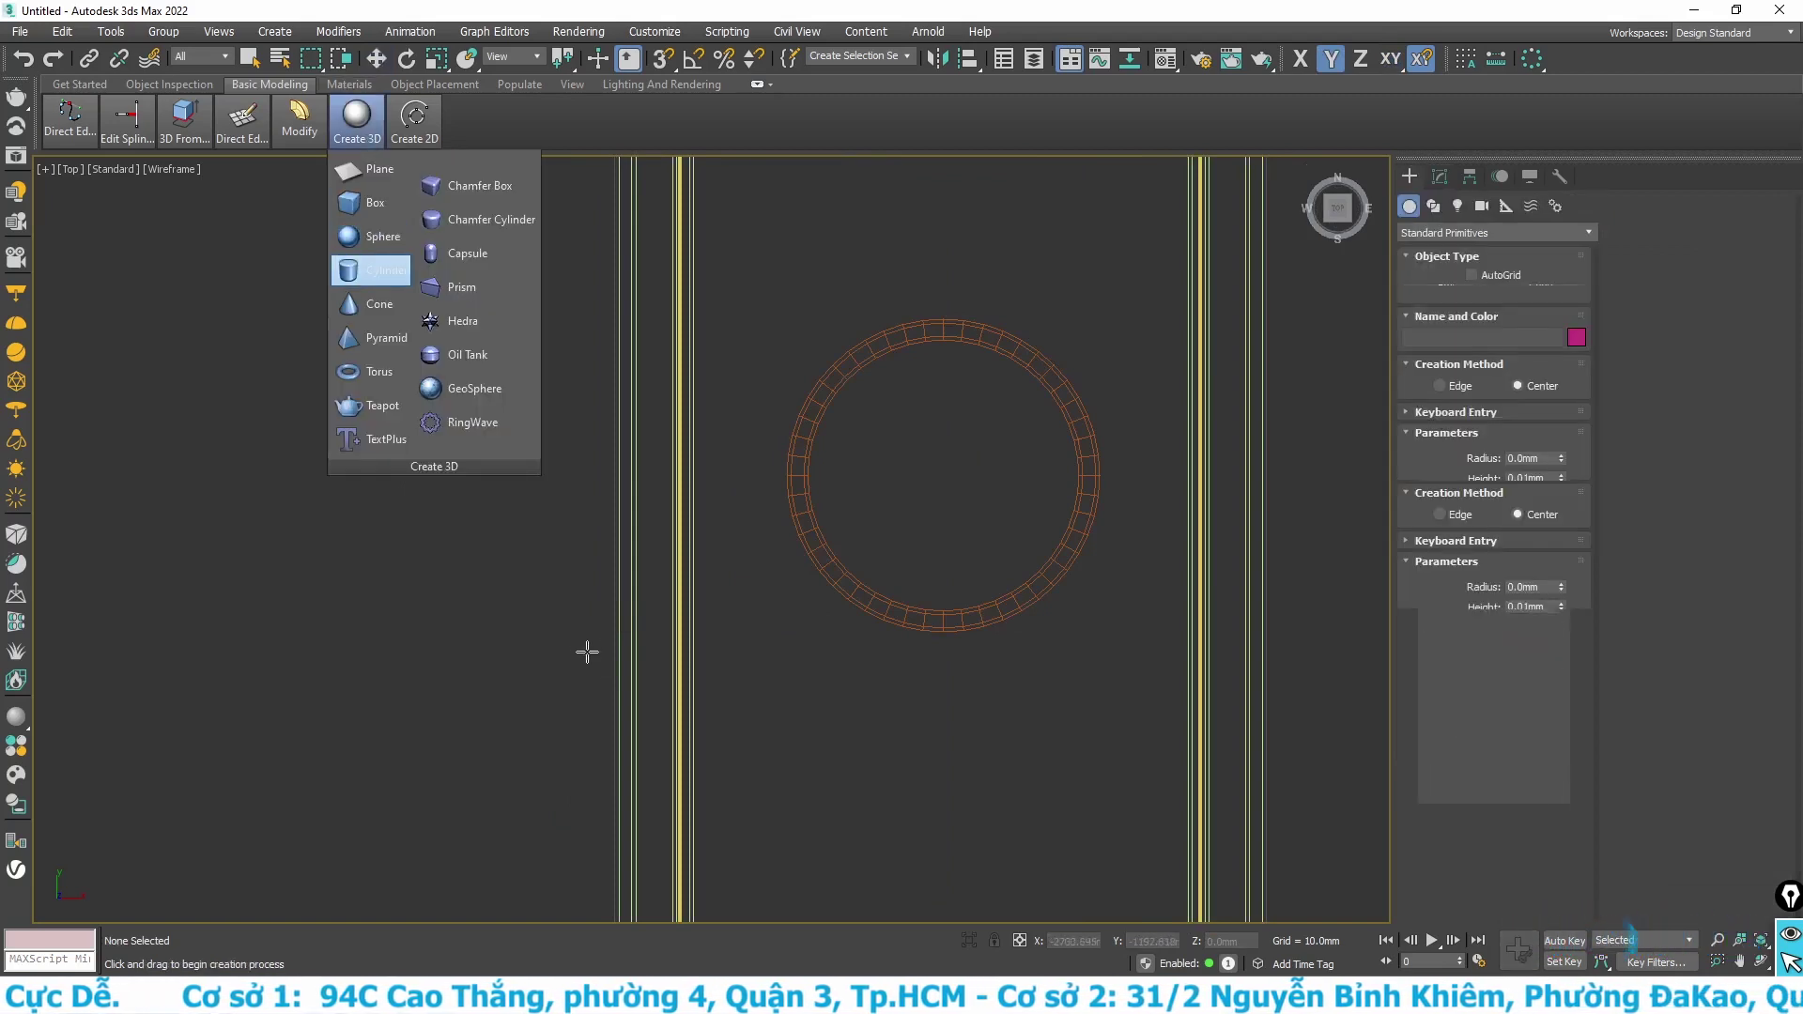
{"action": "left_click_drag", "start_coordinate": [646, 630], "coordinate": [656, 646]}
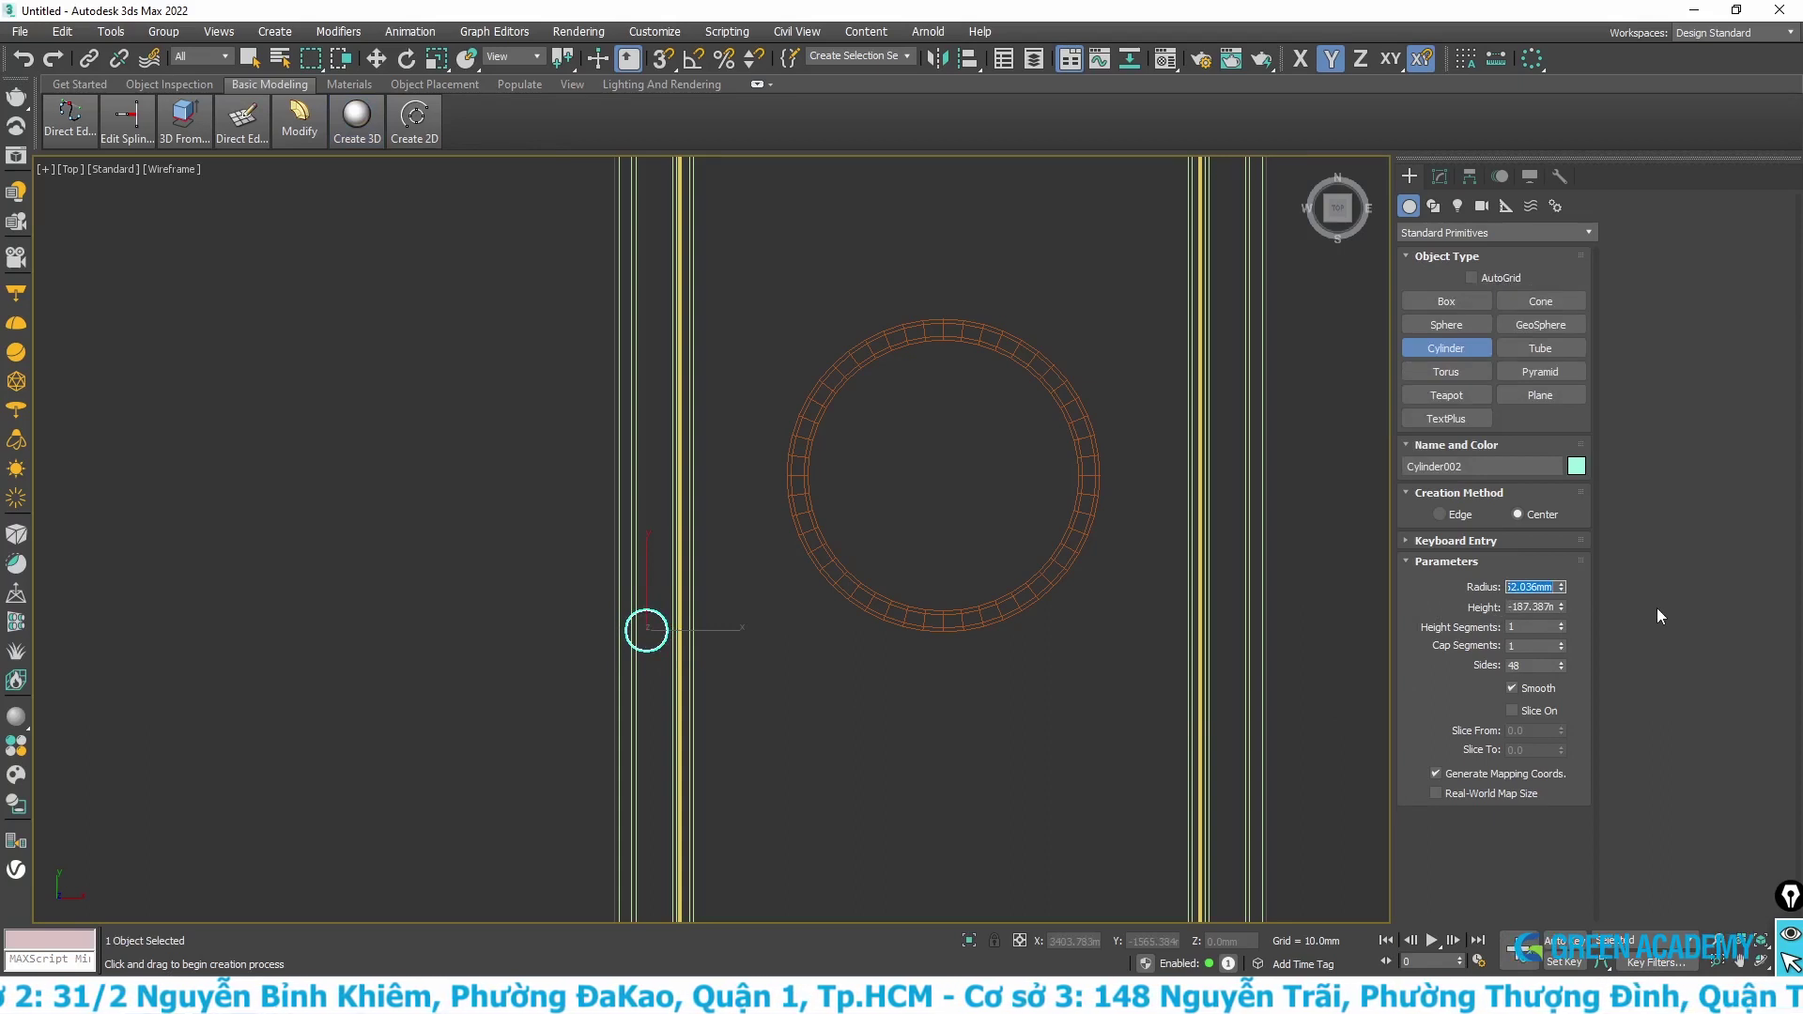
{"action": "type", "text": "60"}
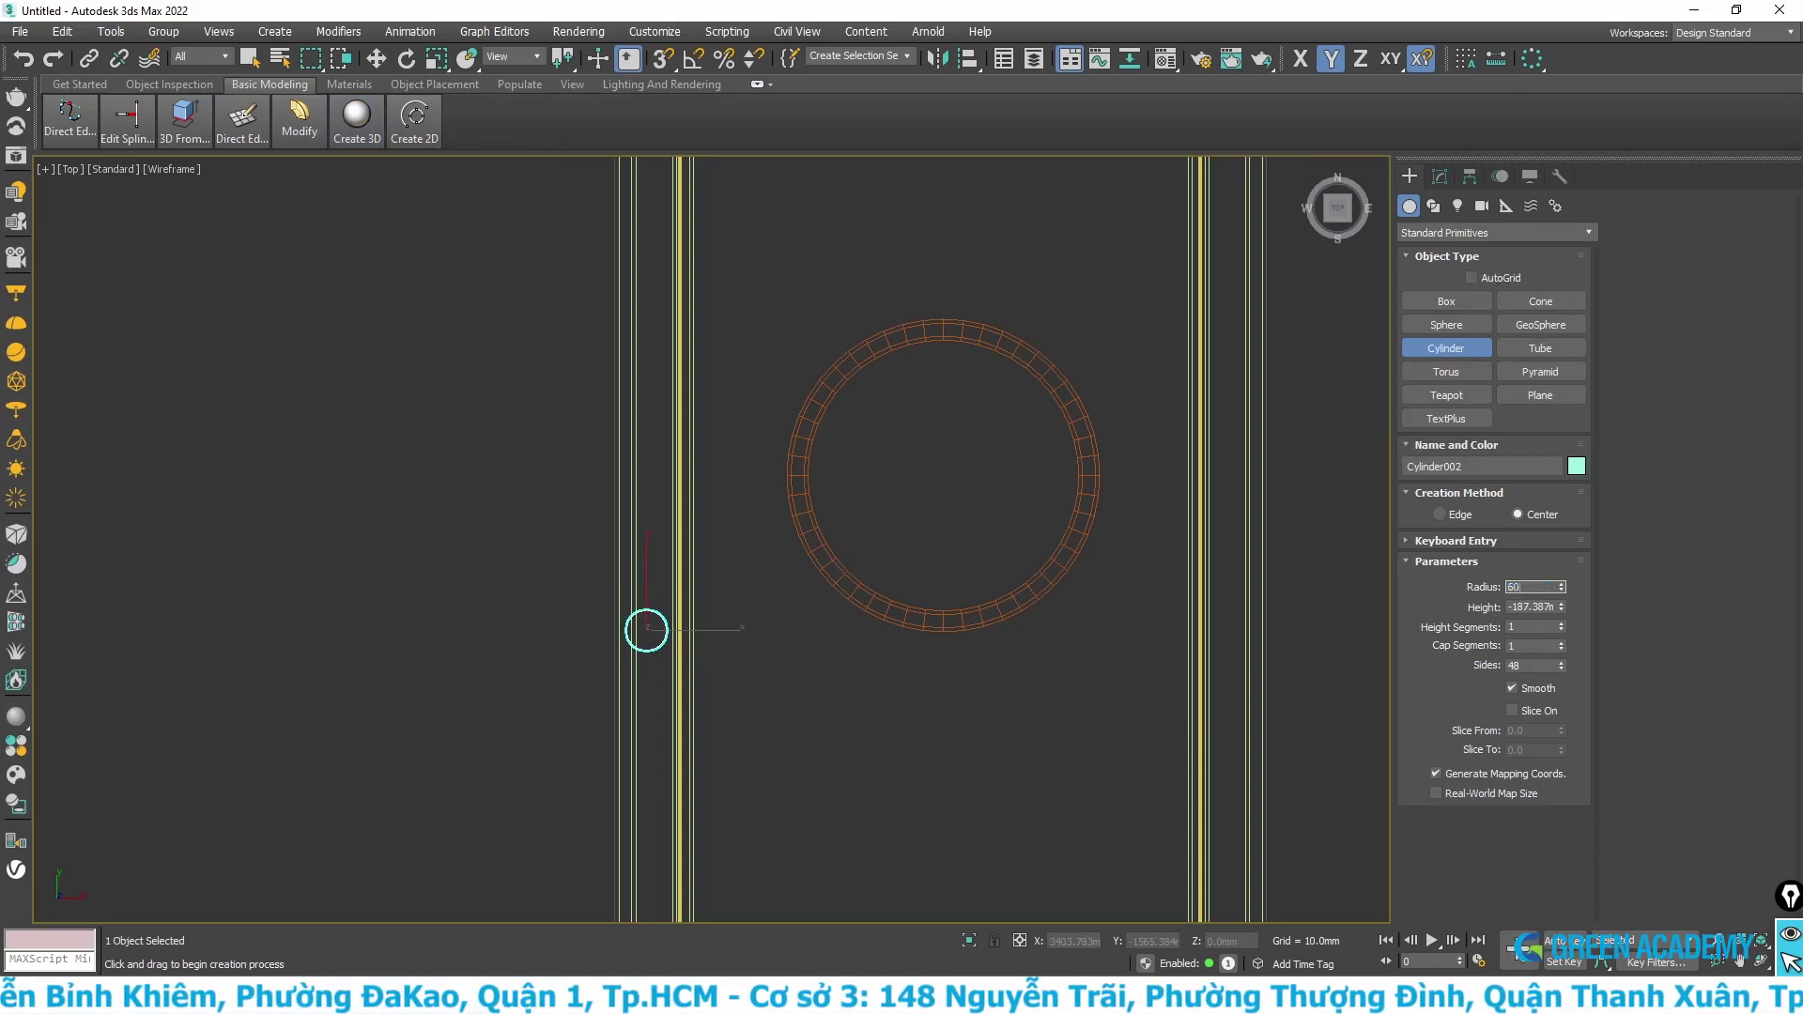
{"action": "double_click", "coordinate": [1508, 601]}
{"action": "type", "text": "-1"}
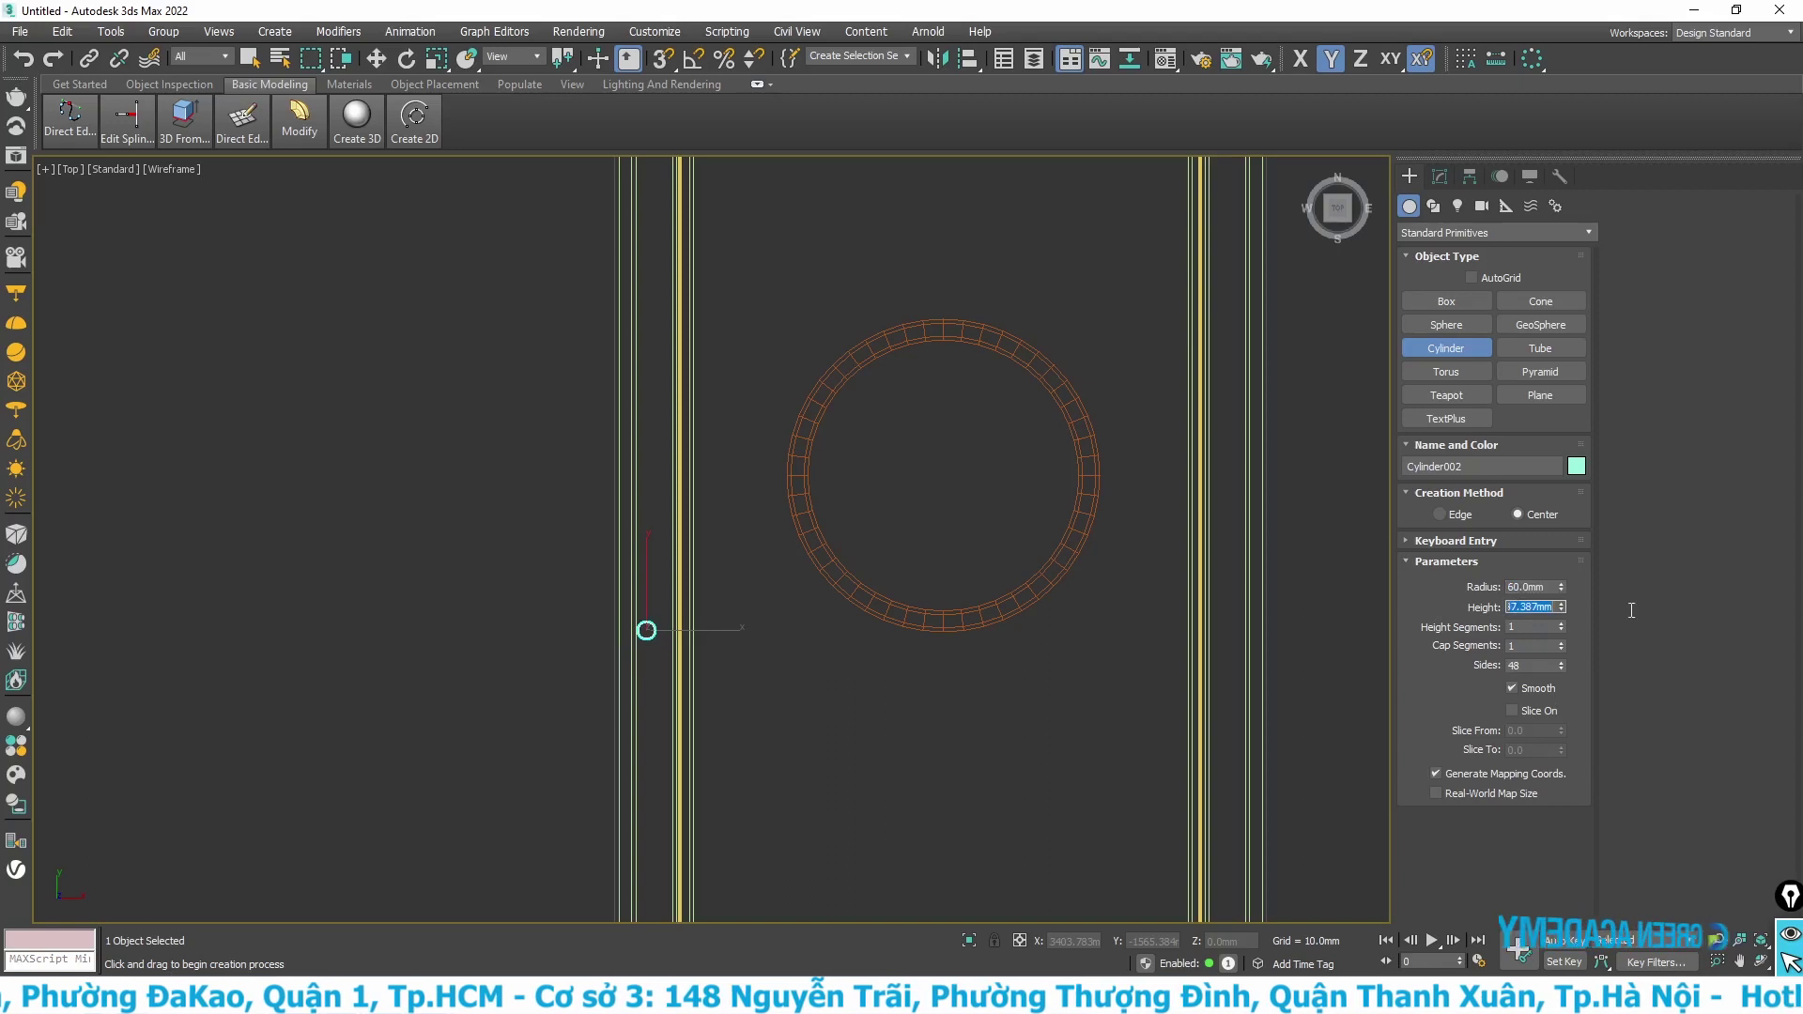
{"action": "key", "text": "BackSpace"}
{"action": "key", "text": "BackSpace"}
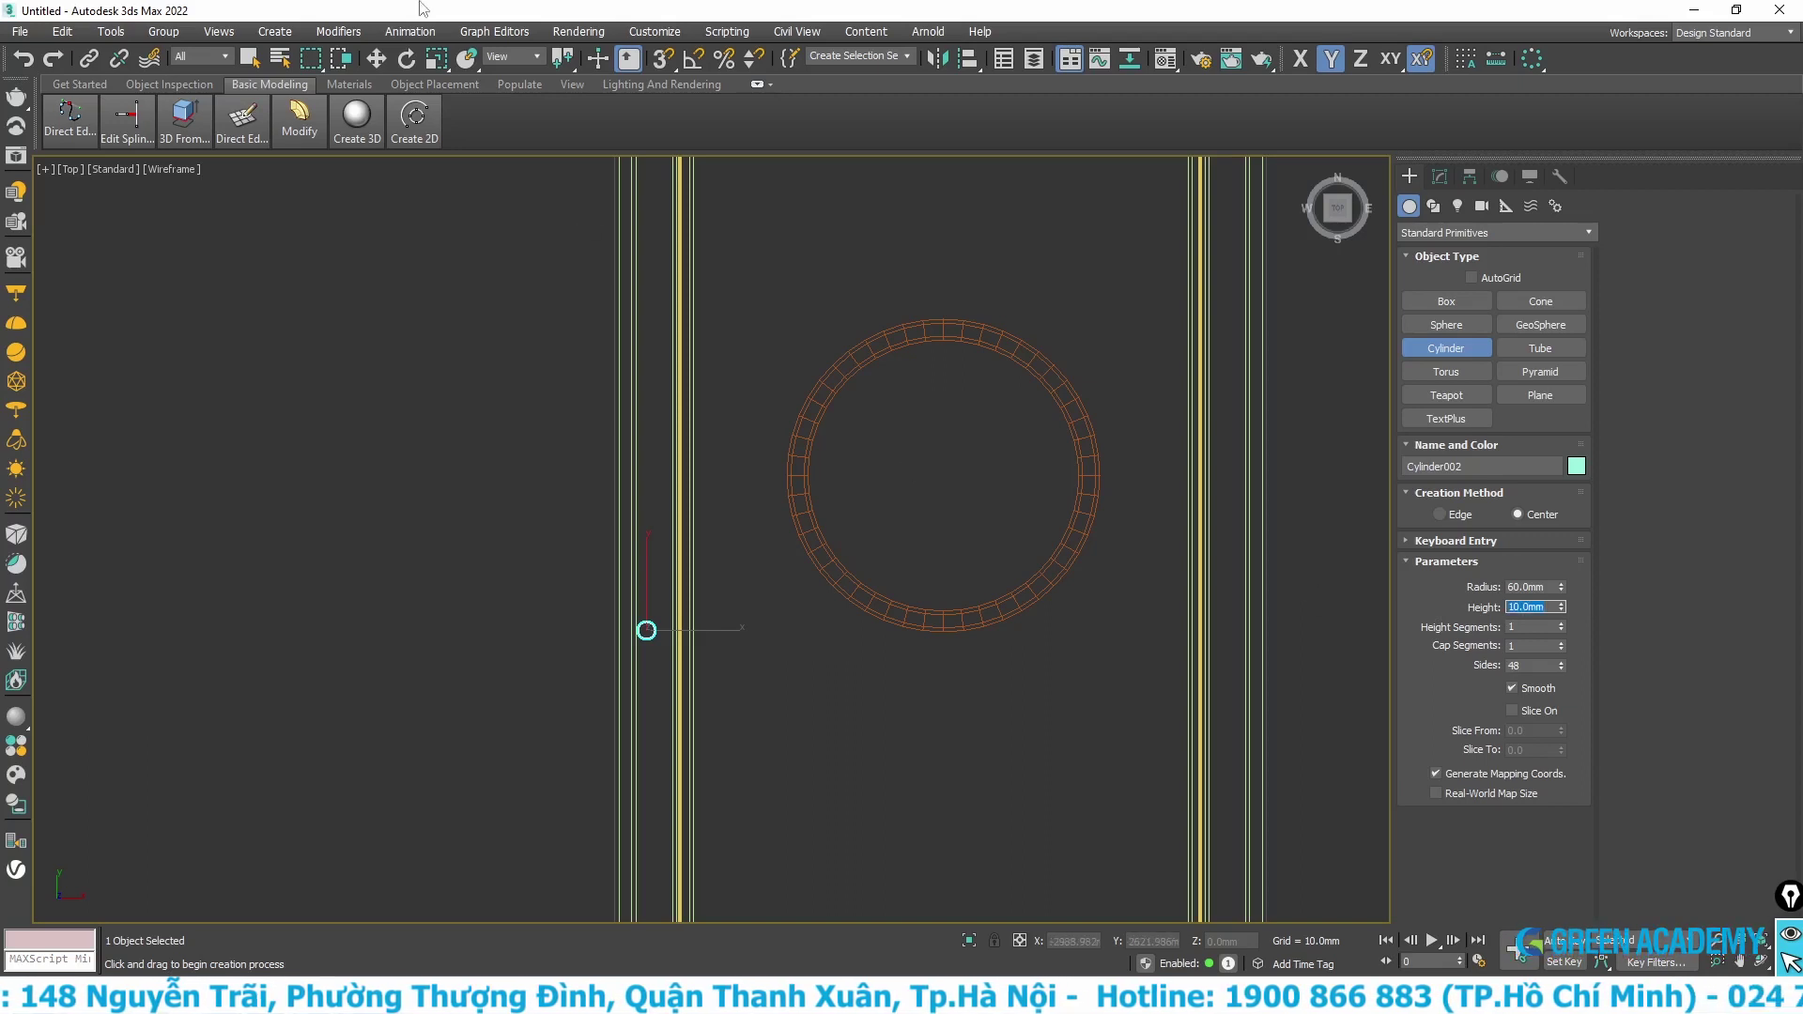
- Move the small cylinder toward the ceiling frame's corner
{"action": "key", "text": "w"}
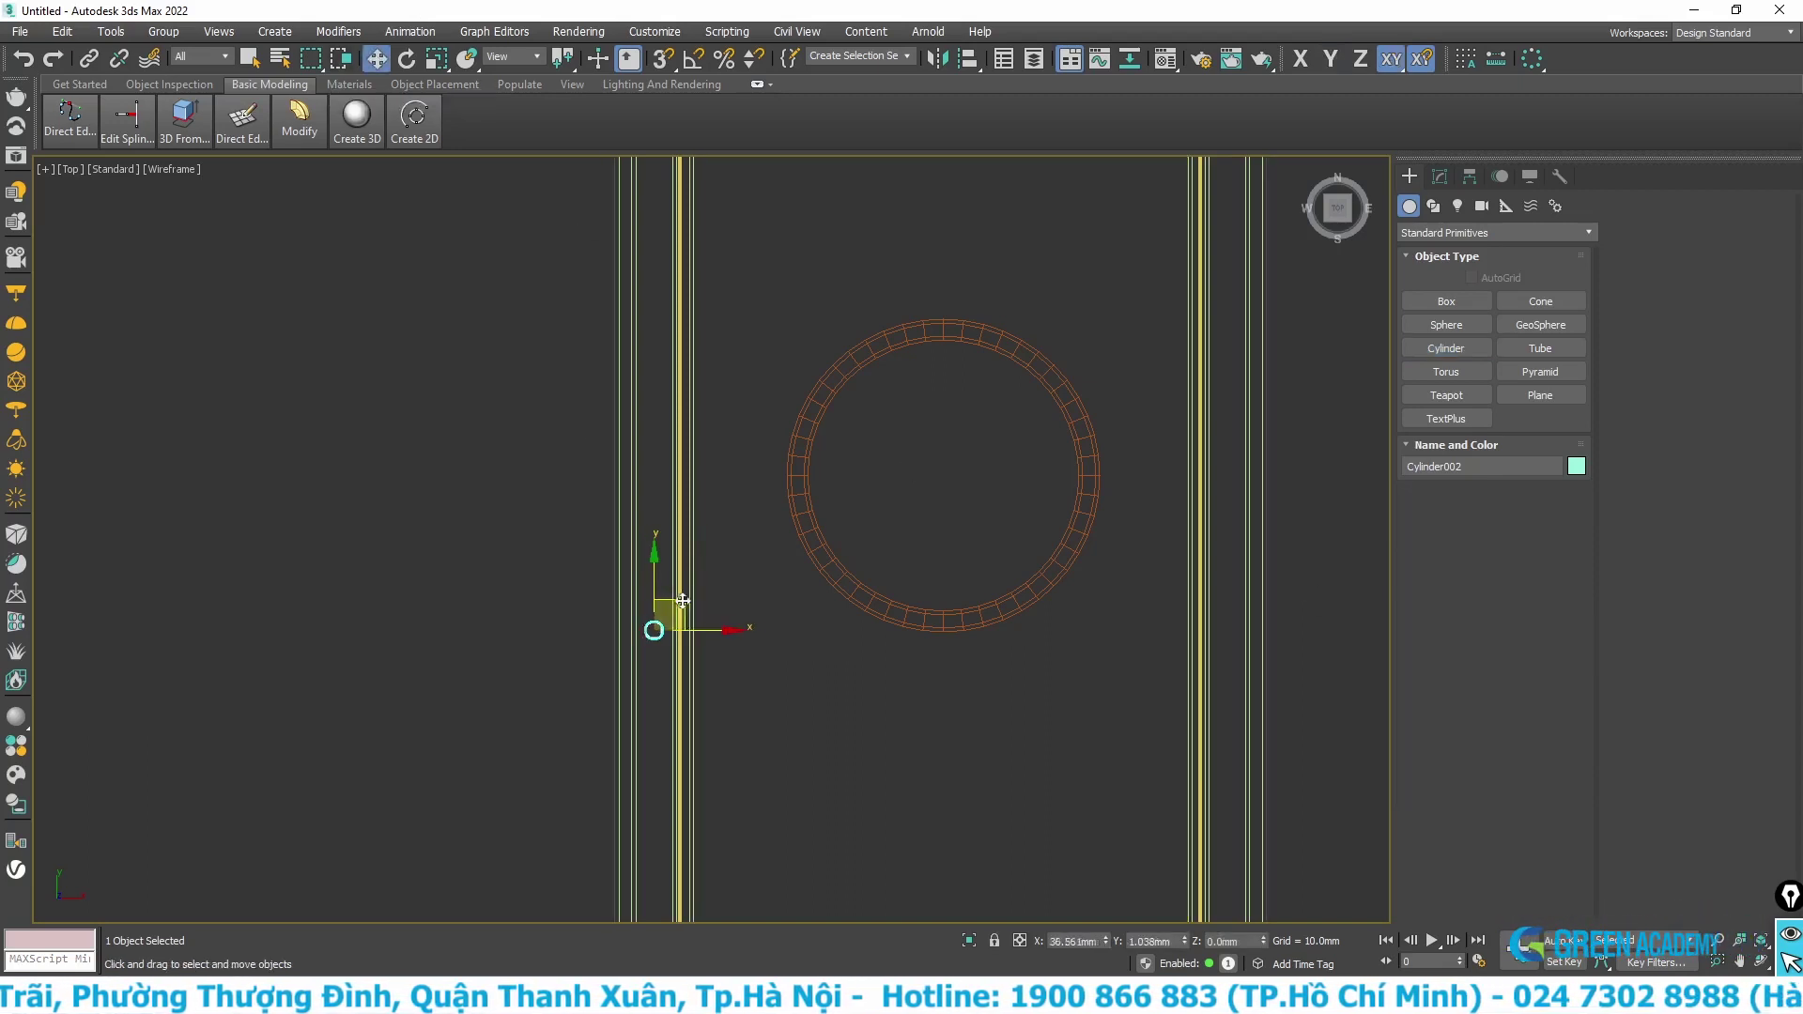
{"action": "mouse_move", "coordinate": [673, 596]}
{"action": "left_mouse_down"}
{"action": "mouse_move", "coordinate": [926, 479]}
{"action": "mouse_move", "coordinate": [711, 552]}
{"action": "mouse_move", "coordinate": [729, 777]}
{"action": "left_mouse_up"}
{"action": "scroll", "coordinate": [764, 499], "scroll_direction": "down", "scroll_amount": 3}
{"action": "scroll", "coordinate": [729, 806], "scroll_direction": "up", "scroll_amount": 5}
{"action": "scroll", "coordinate": [637, 612], "scroll_direction": "up", "scroll_amount": 3}
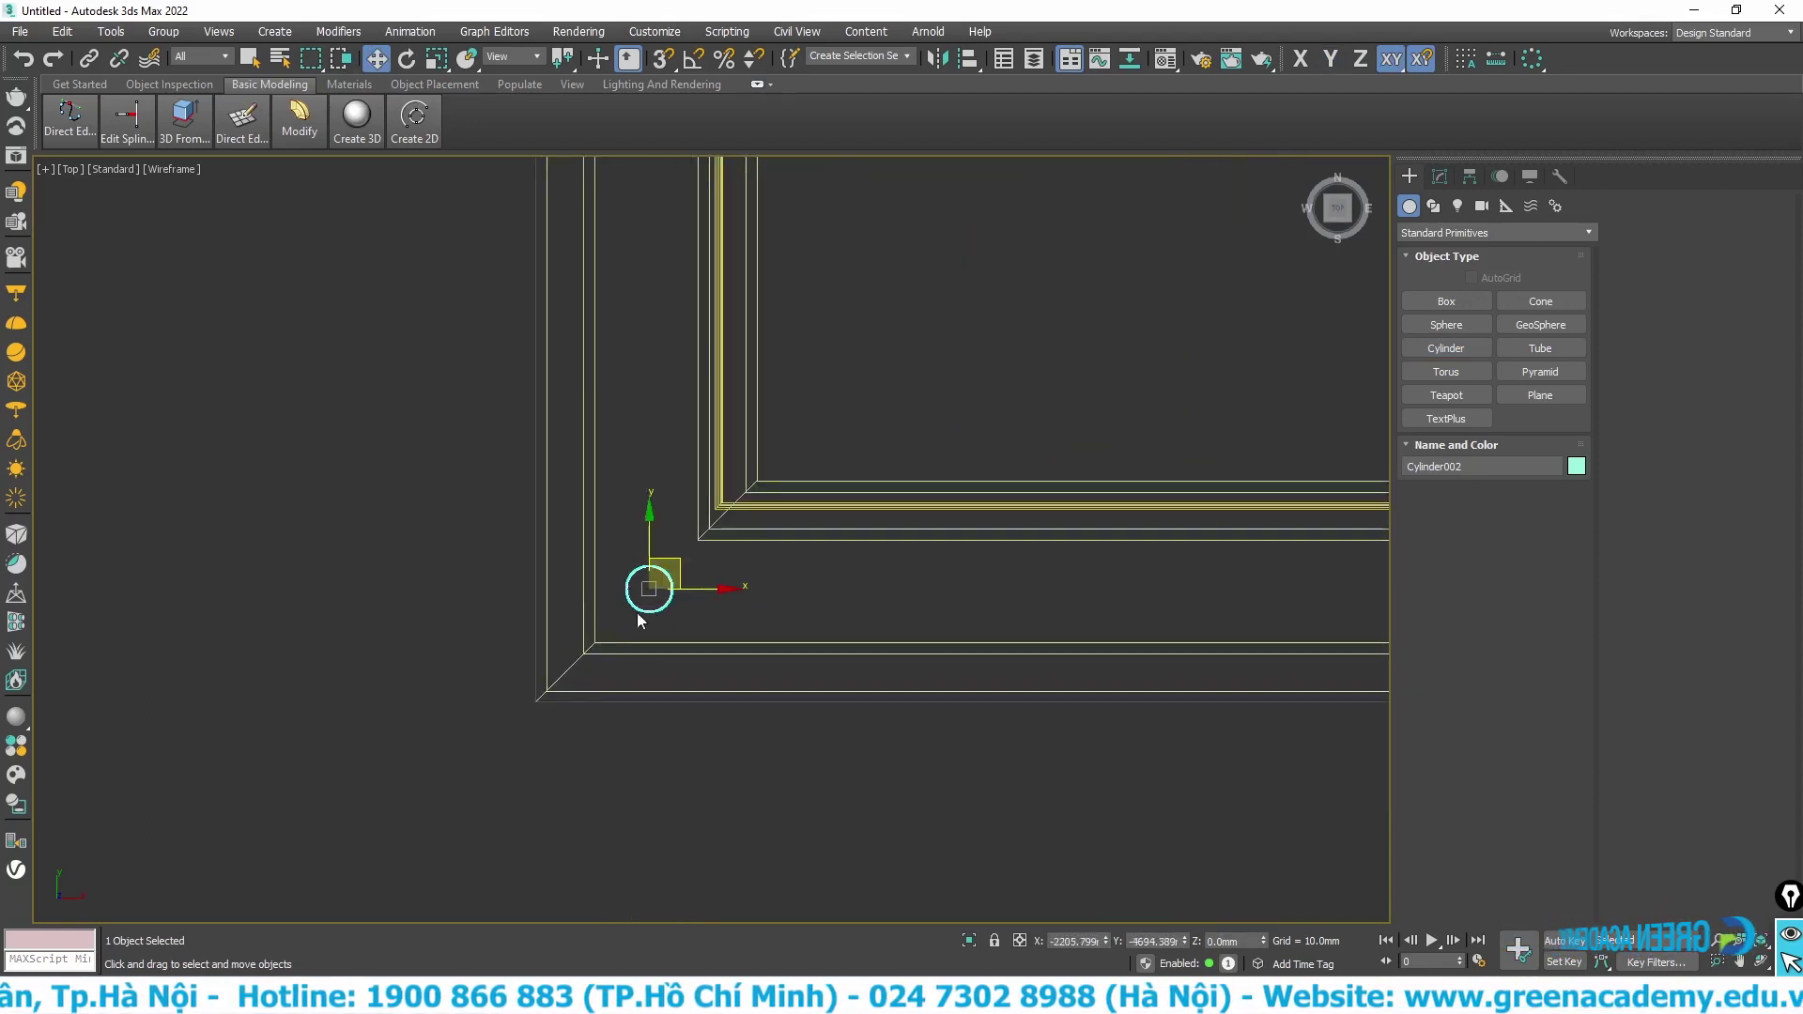
{"action": "scroll", "coordinate": [636, 612], "scroll_direction": "up", "scroll_amount": 2}
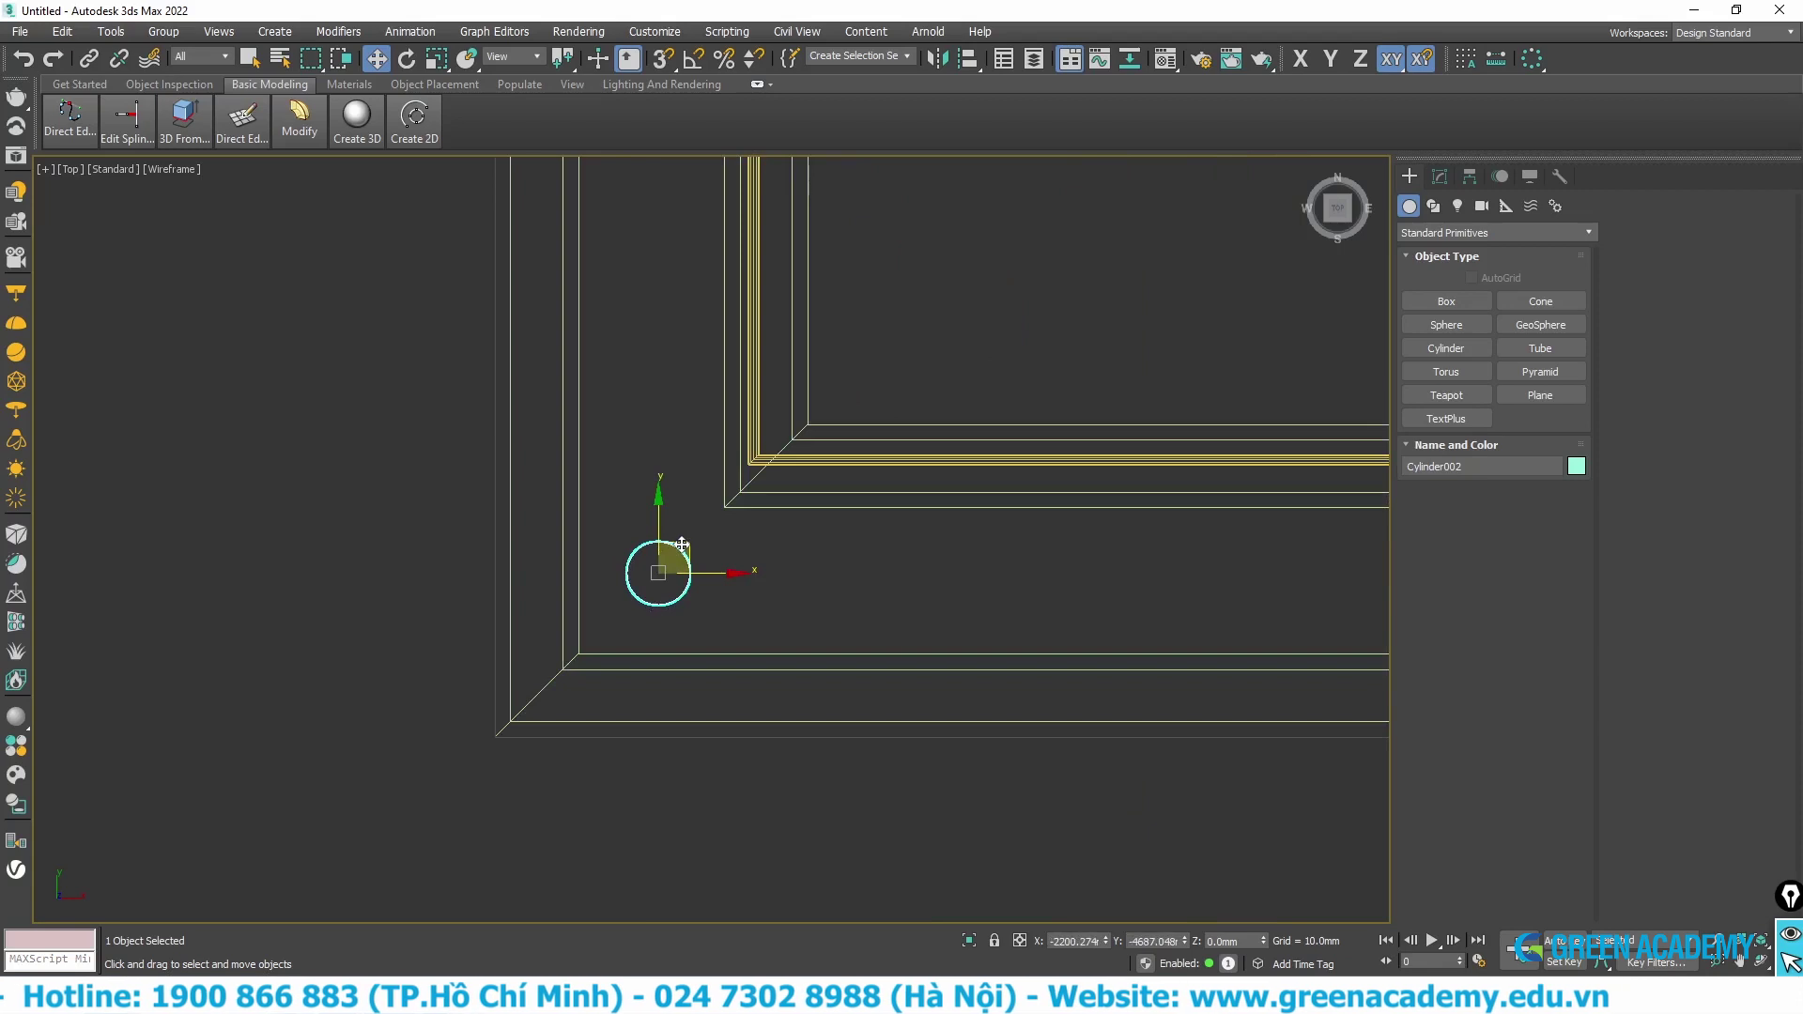
- In the Perspective view, set Cylinder002's Sides parameter from 48 to 24
{"action": "key", "text": "p"}
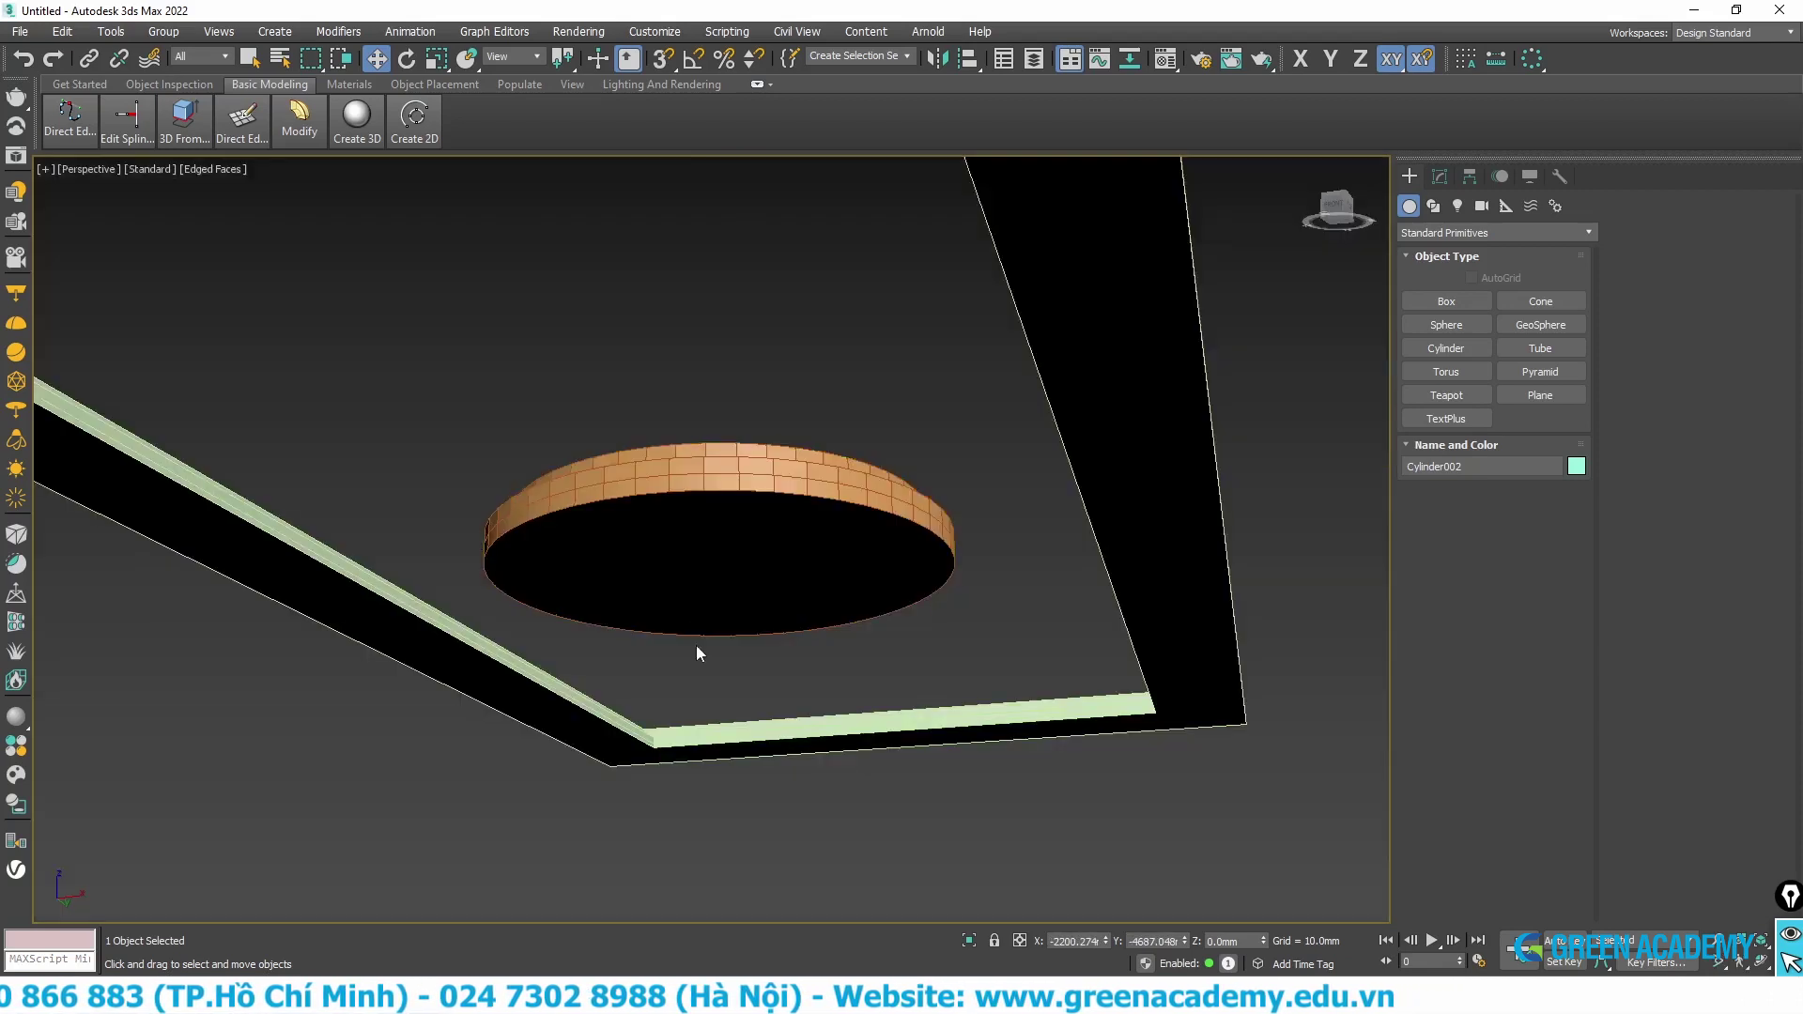
{"action": "key", "text": "z"}
{"action": "scroll", "coordinate": [759, 657], "scroll_direction": "down", "scroll_amount": 3}
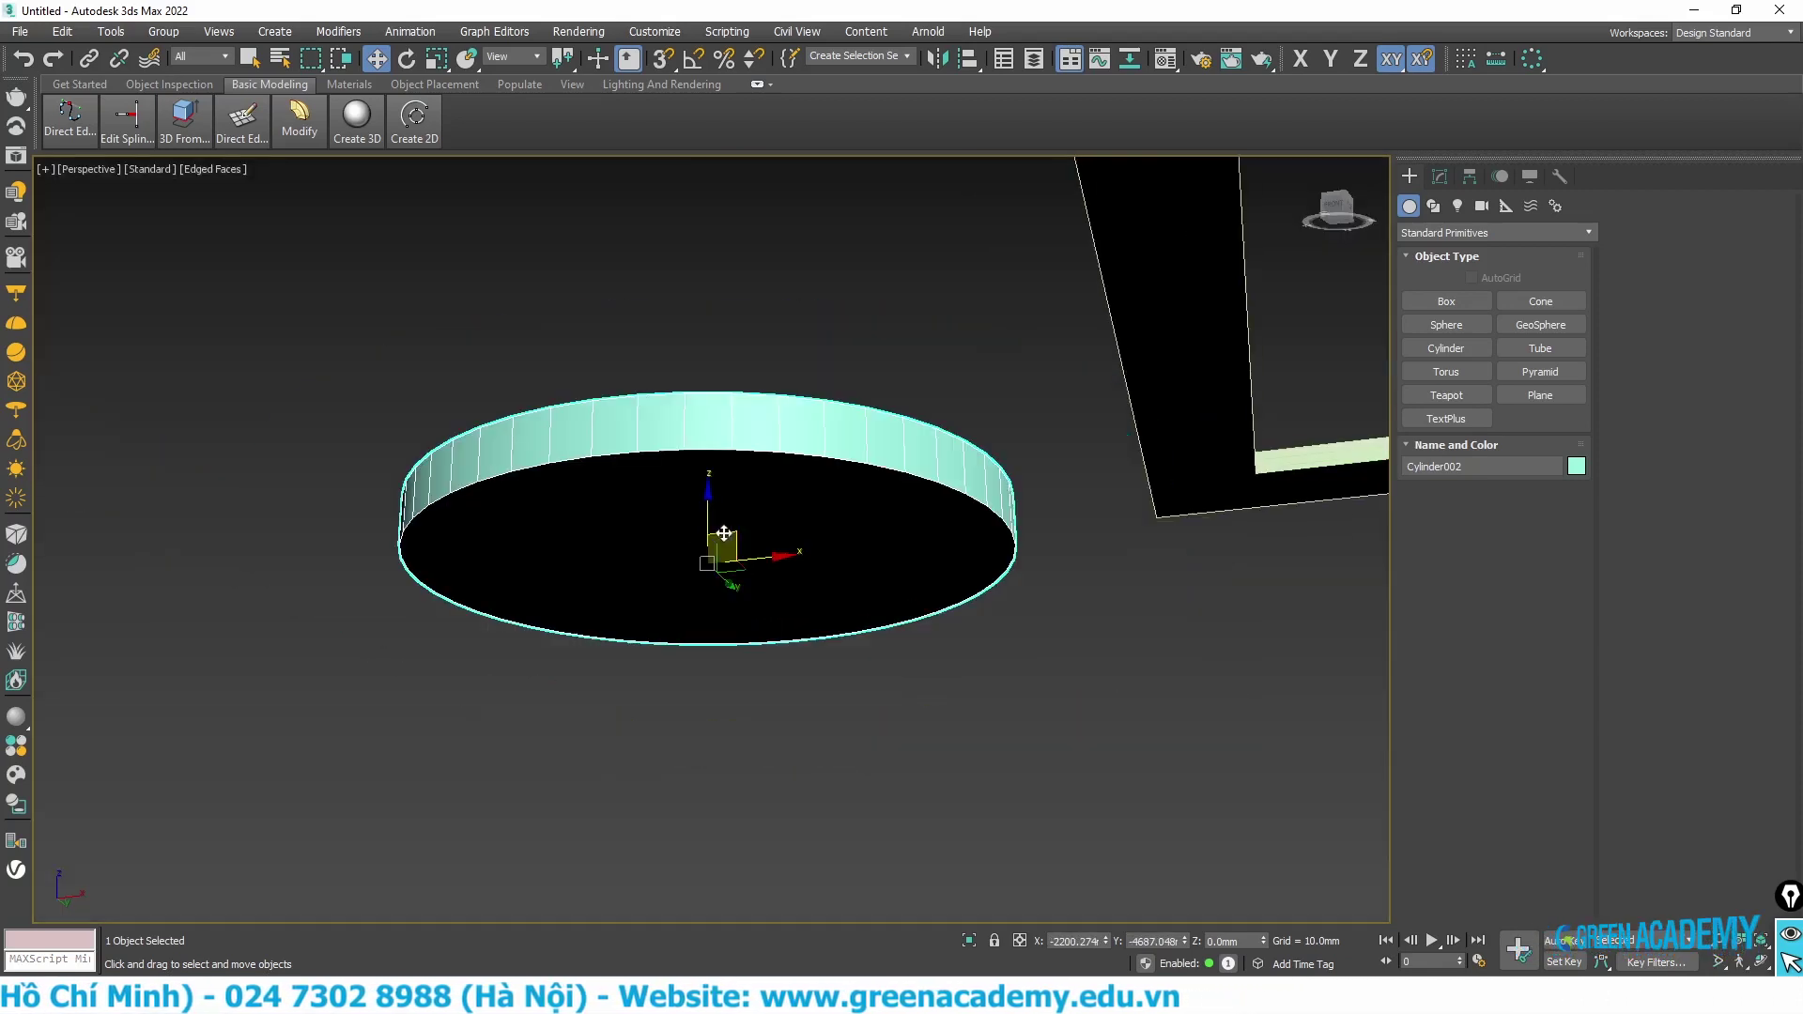
{"action": "mouse_move", "coordinate": [733, 587]}
{"action": "middle_mouse_down", "text": "alt"}
{"action": "mouse_move", "coordinate": [742, 550]}
{"action": "mouse_move", "coordinate": [773, 533]}
{"action": "middle_mouse_up", "text": "alt"}
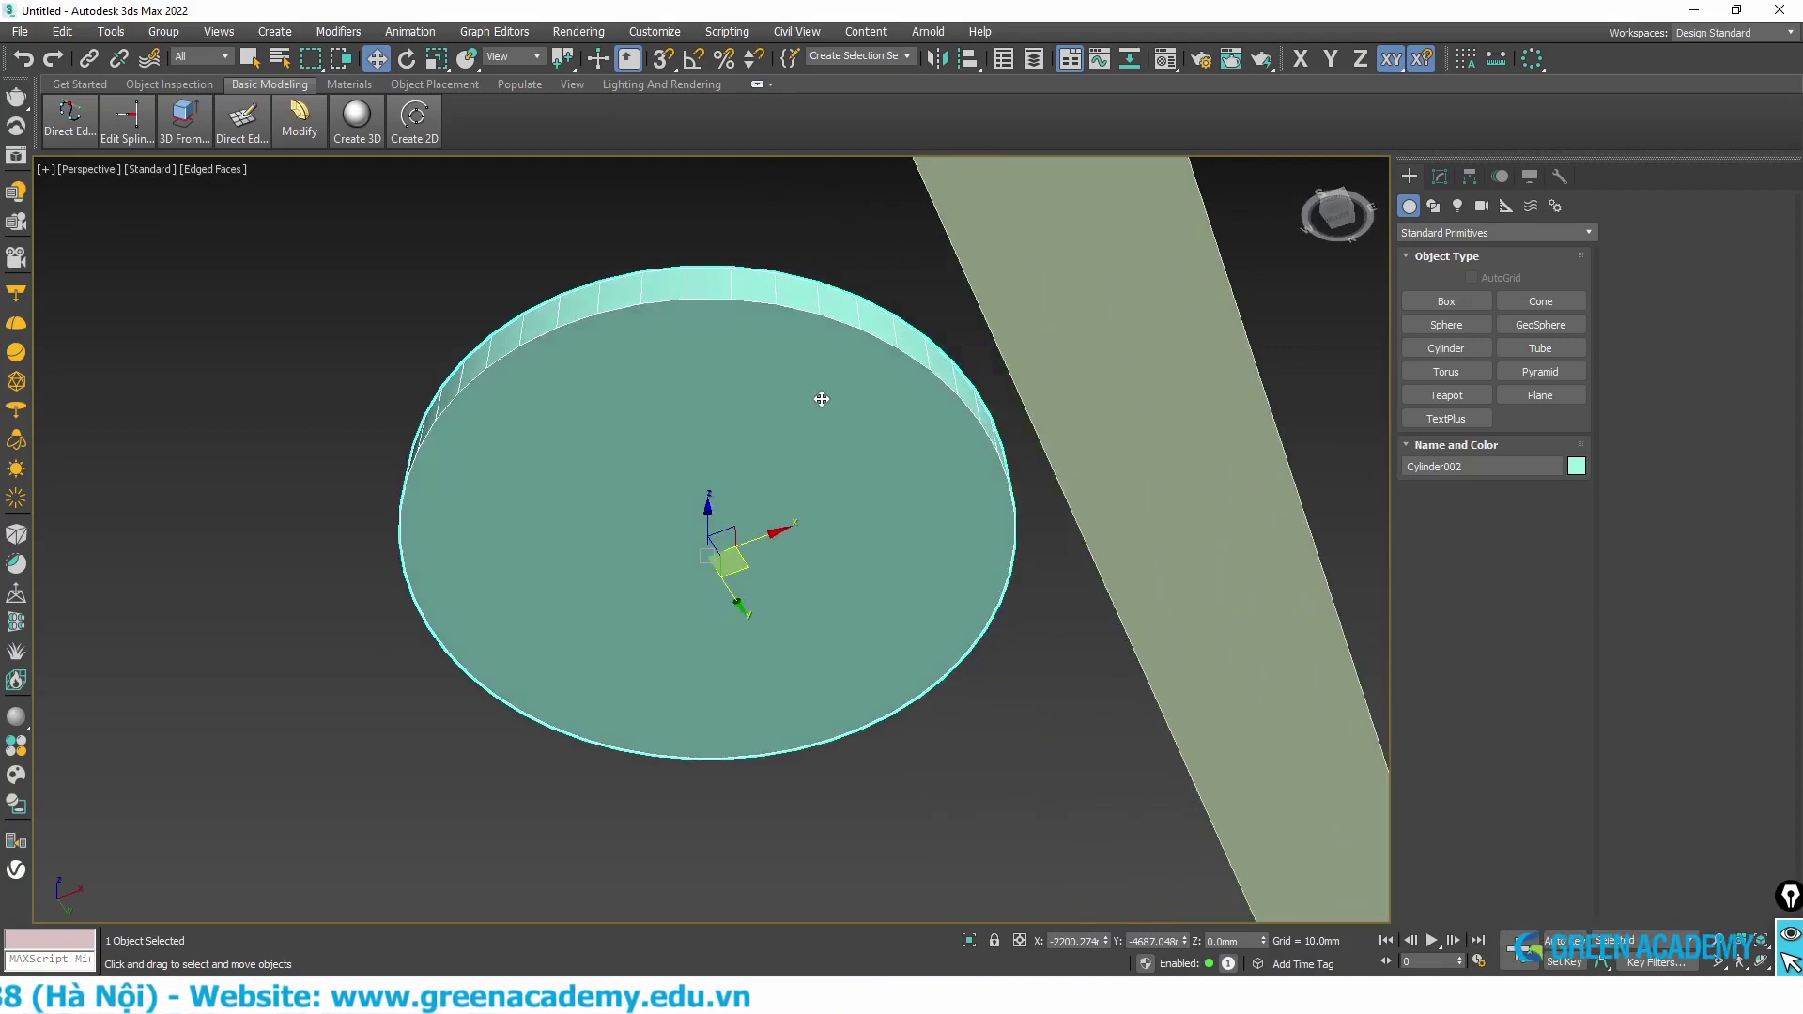
{"action": "left_click", "coordinate": [1439, 175]}
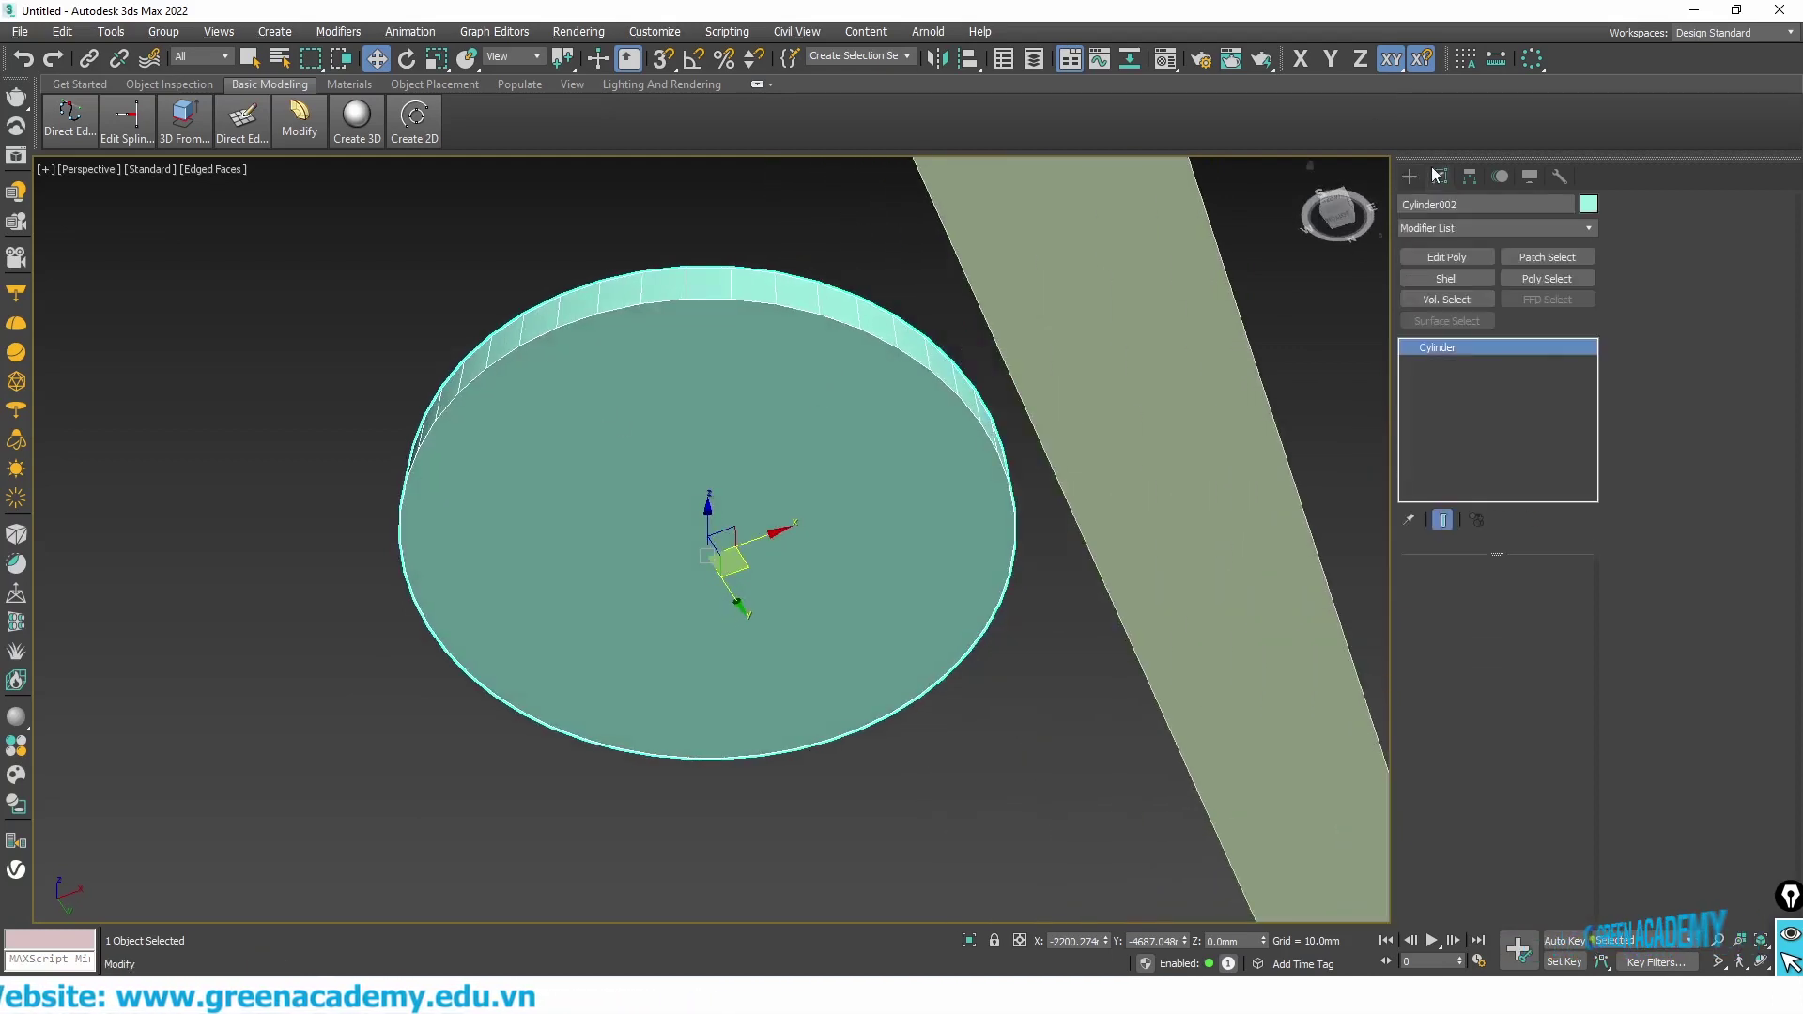
{"action": "double_click", "coordinate": [1528, 678]}
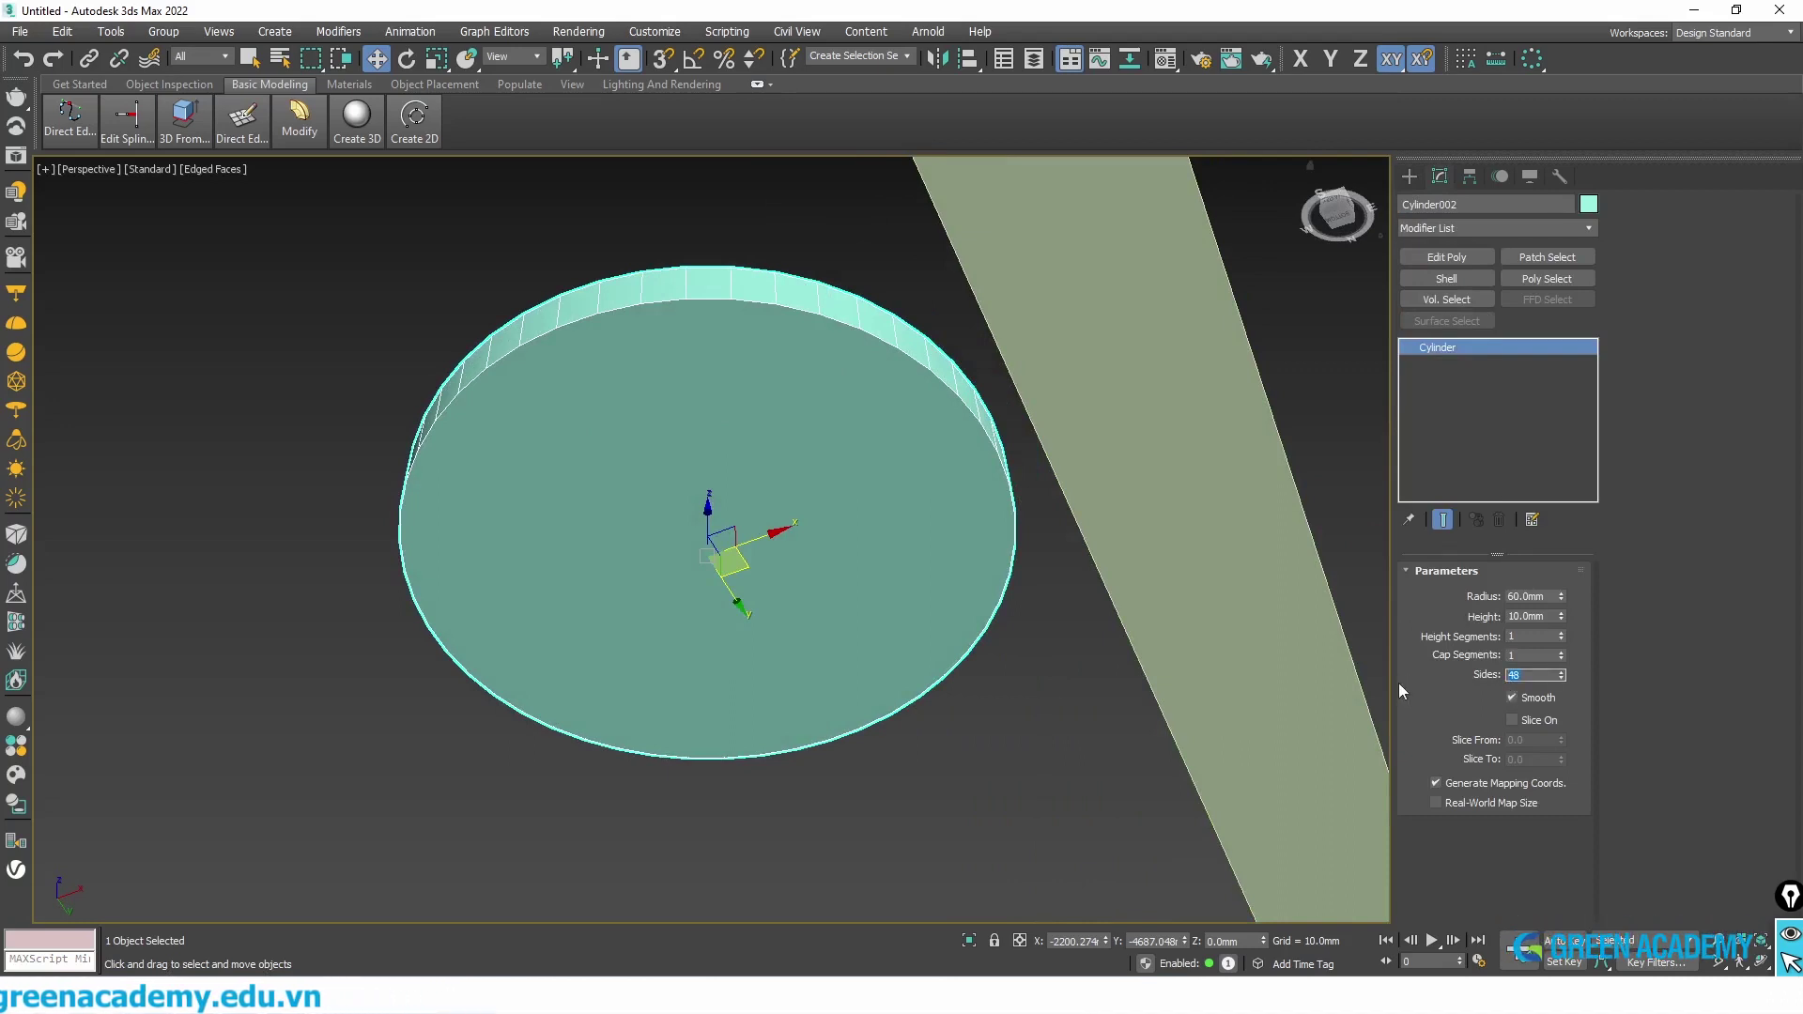
{"action": "type", "text": "24"}
{"action": "key", "text": "Return"}
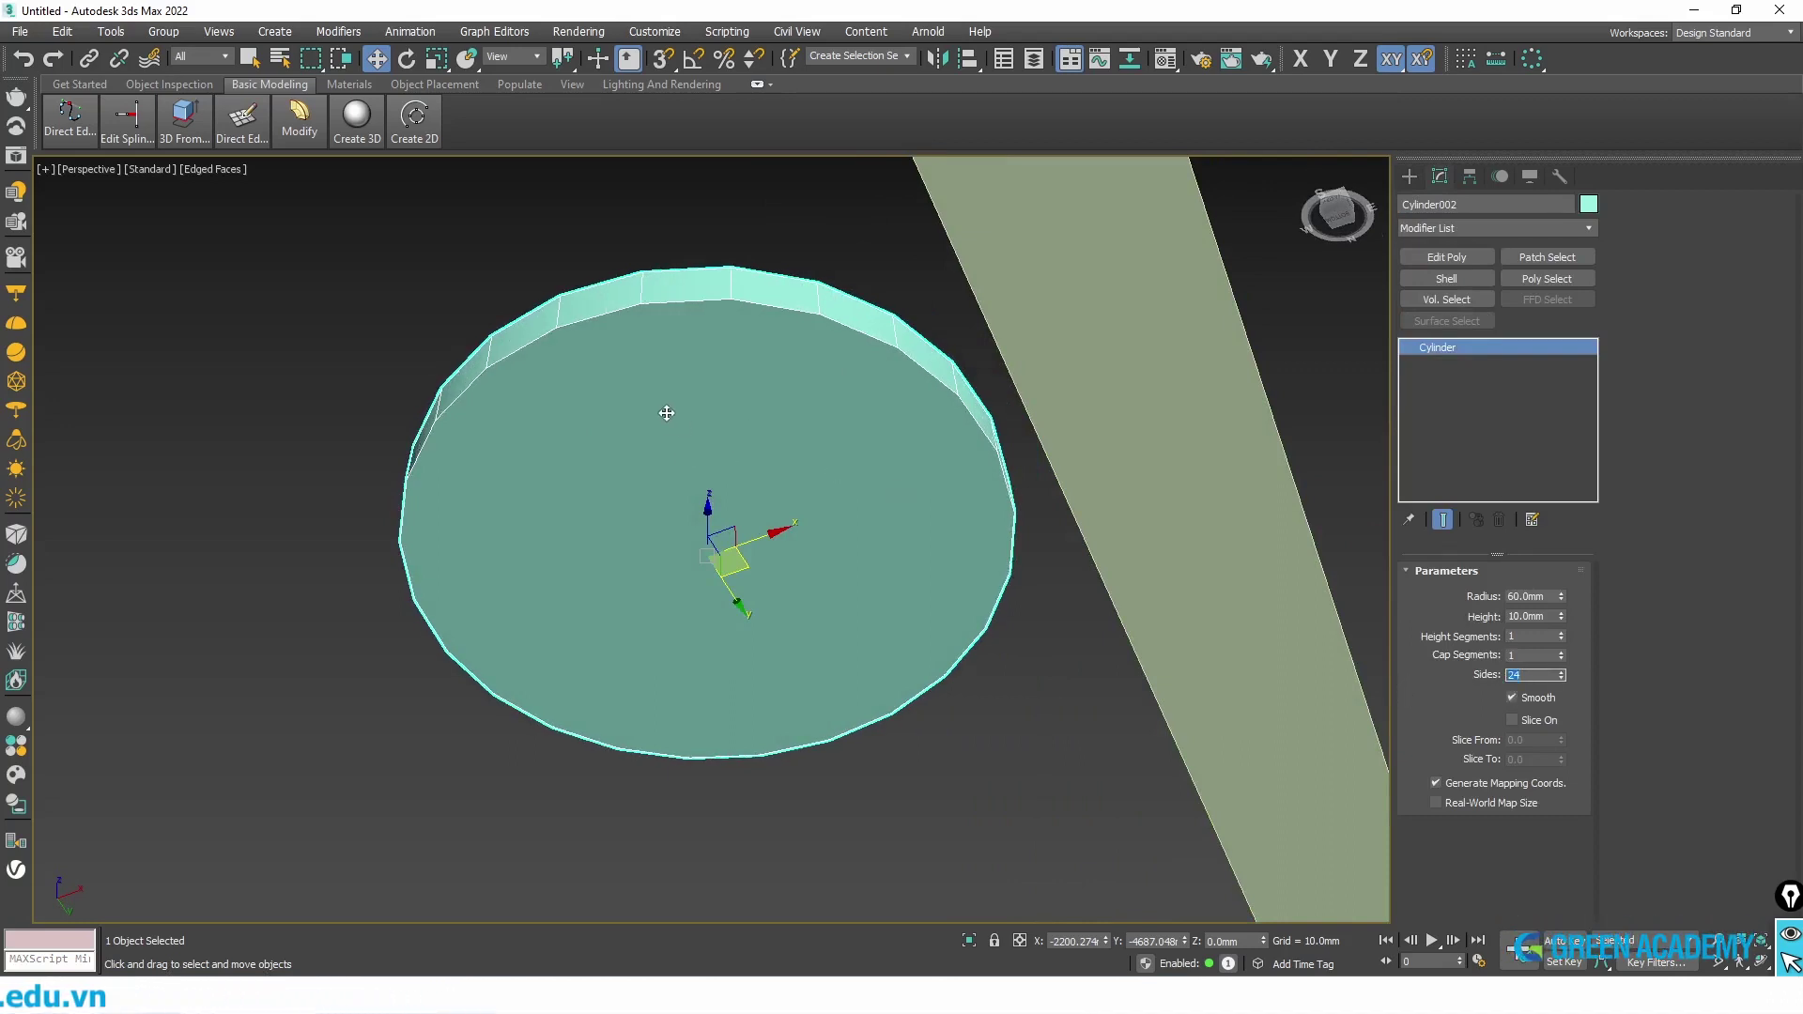
- Convert the cylinder to Editable Poly and select its top cap's border edges
{"action": "right_click", "coordinate": [748, 552]}
{"action": "mouse_move", "coordinate": [831, 758]}
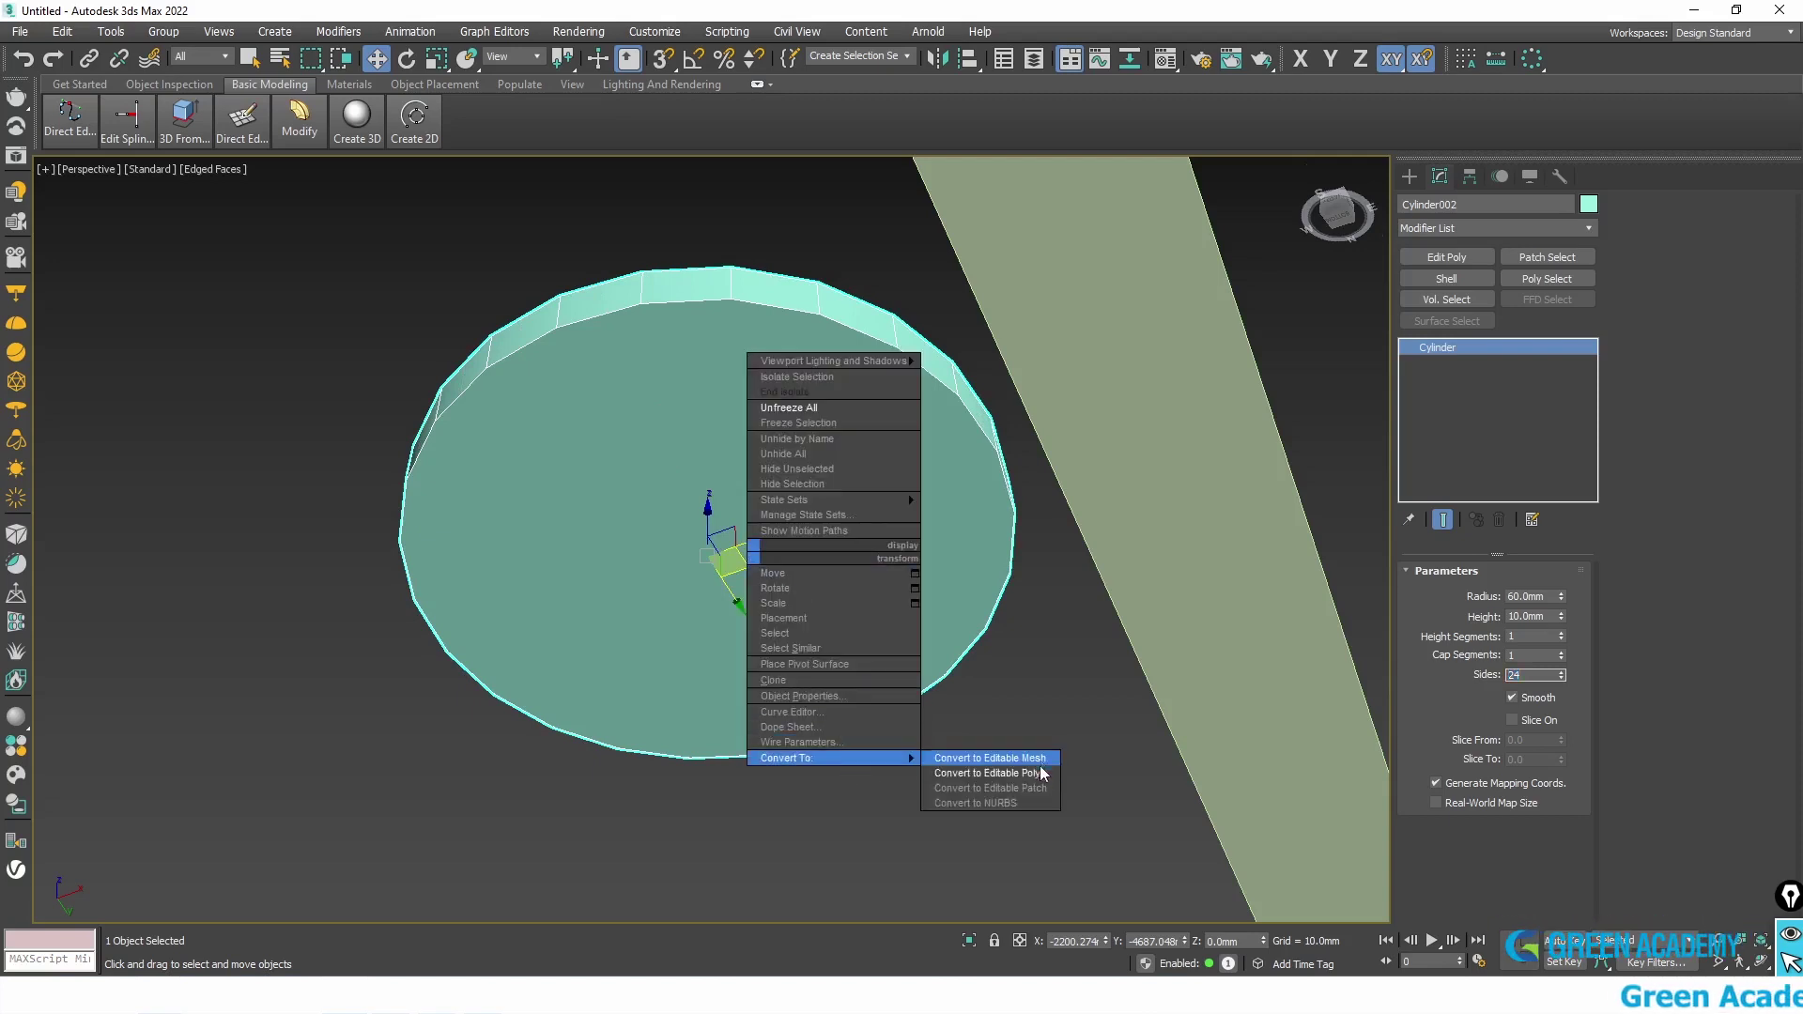
{"action": "left_click", "coordinate": [1024, 775]}
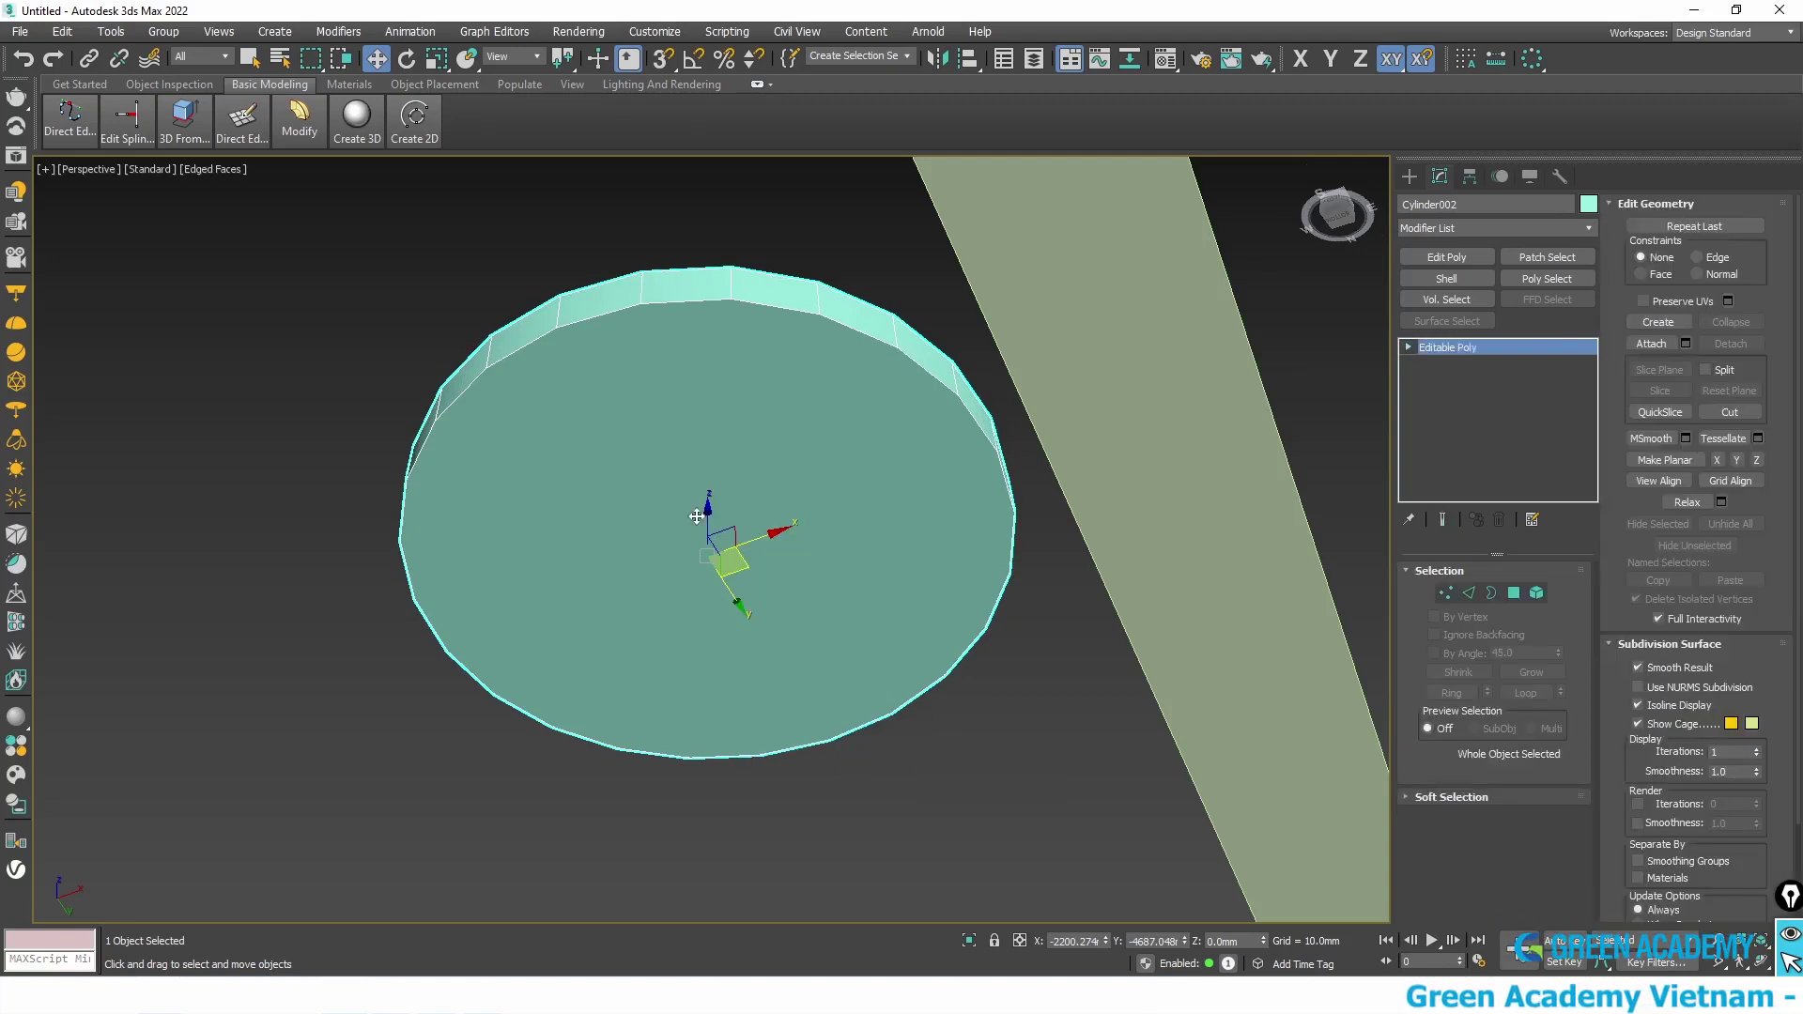
{"action": "key", "text": "4"}
{"action": "left_click", "coordinate": [686, 504]}
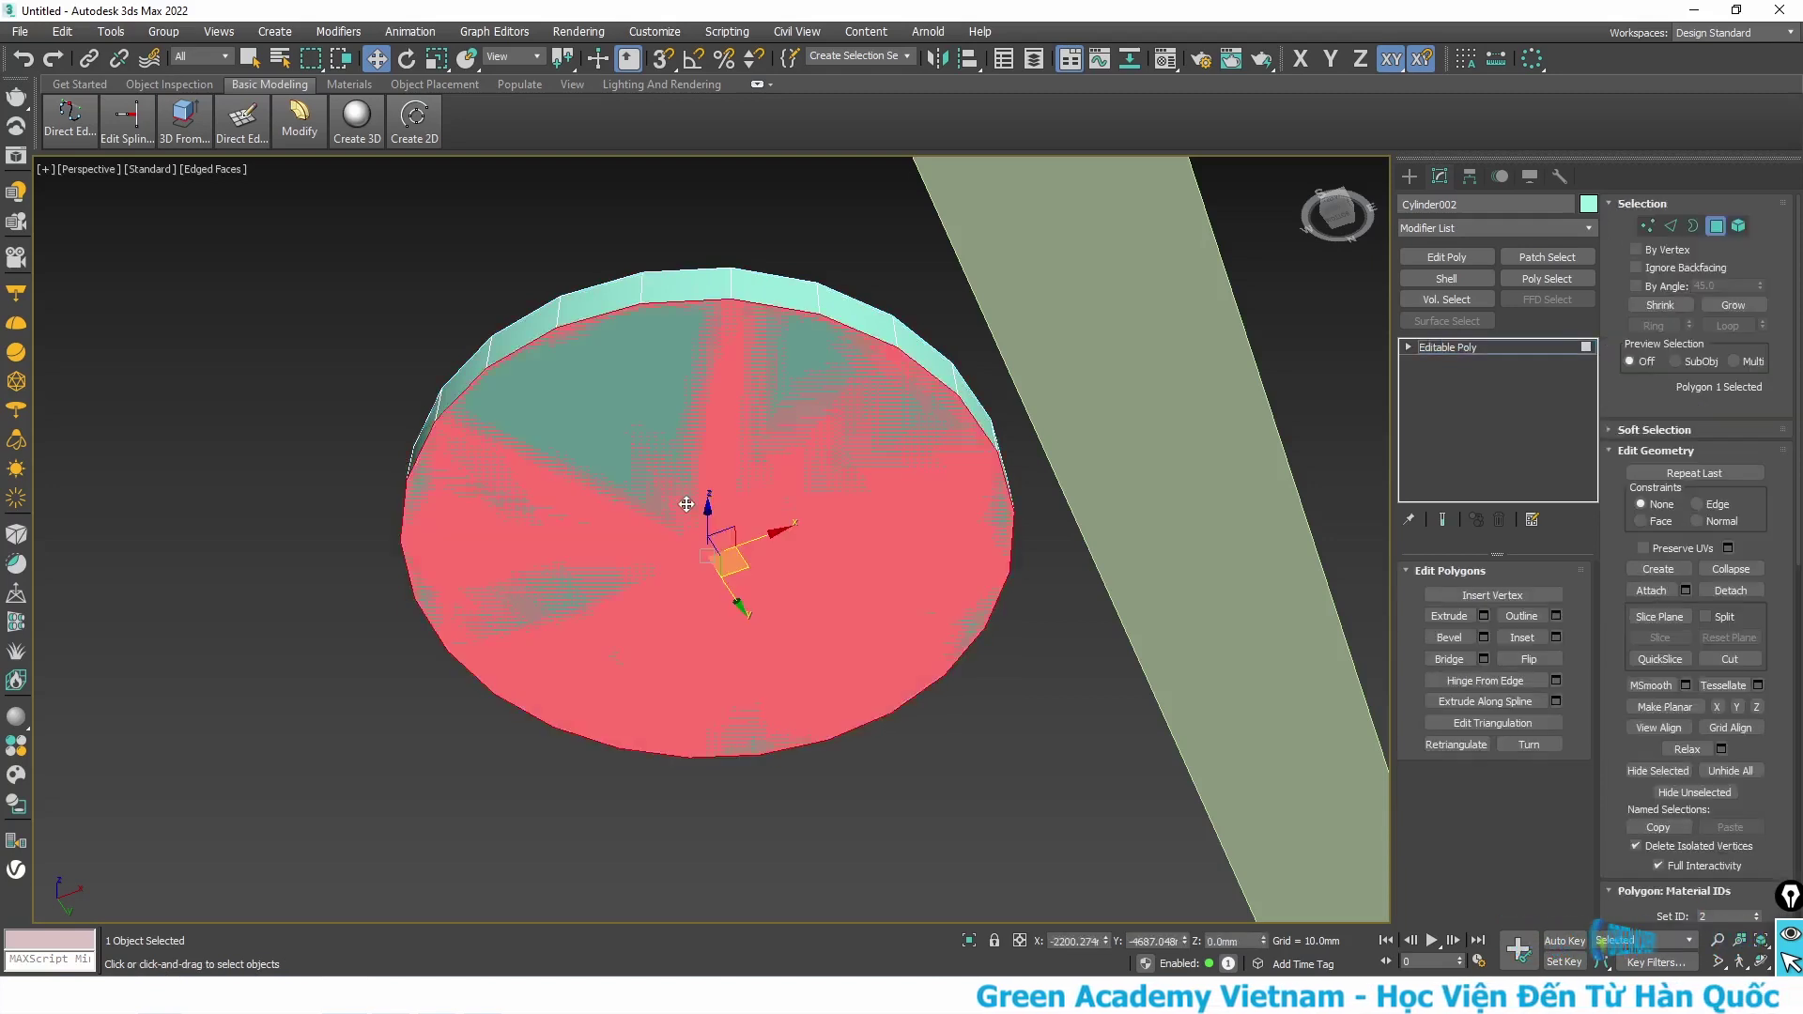
{"action": "right_click", "coordinate": [686, 511]}
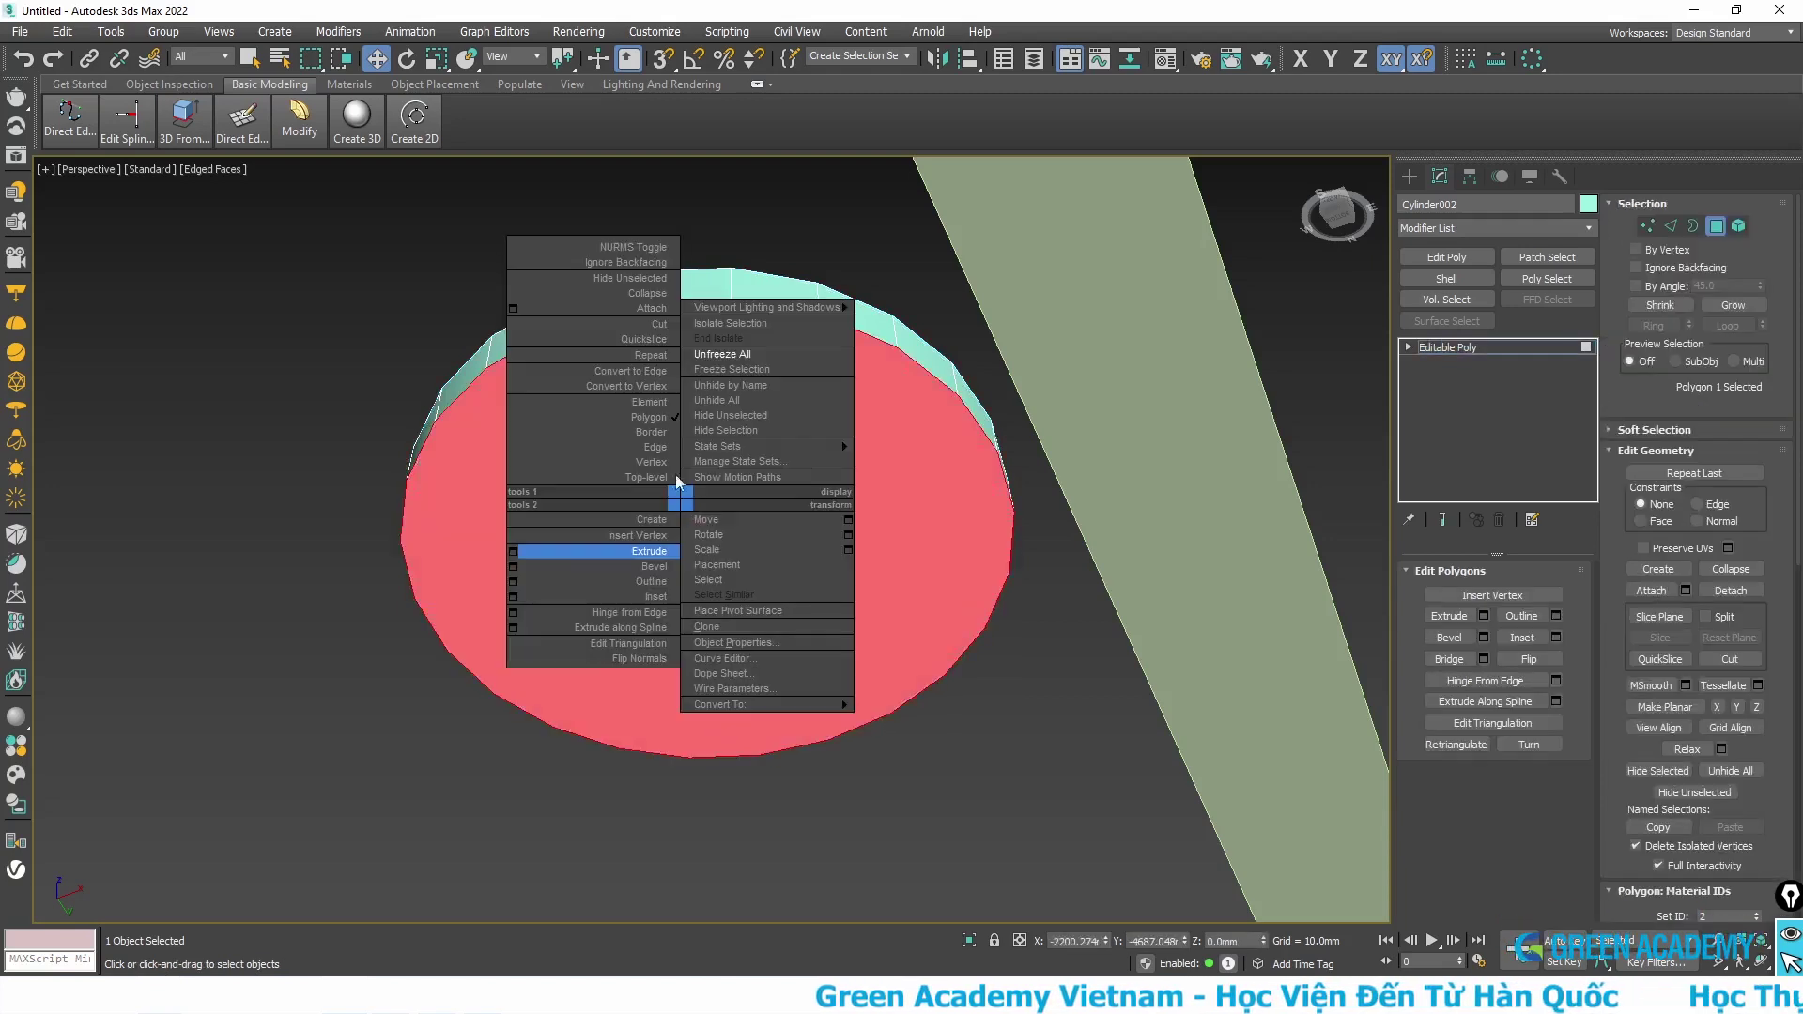
{"action": "left_click", "coordinate": [637, 357]}
- Start a Chamfer on the selected rim edges, previewing a 0.02 mm amount
{"action": "scroll", "coordinate": [589, 327], "scroll_direction": "up", "scroll_amount": 2}
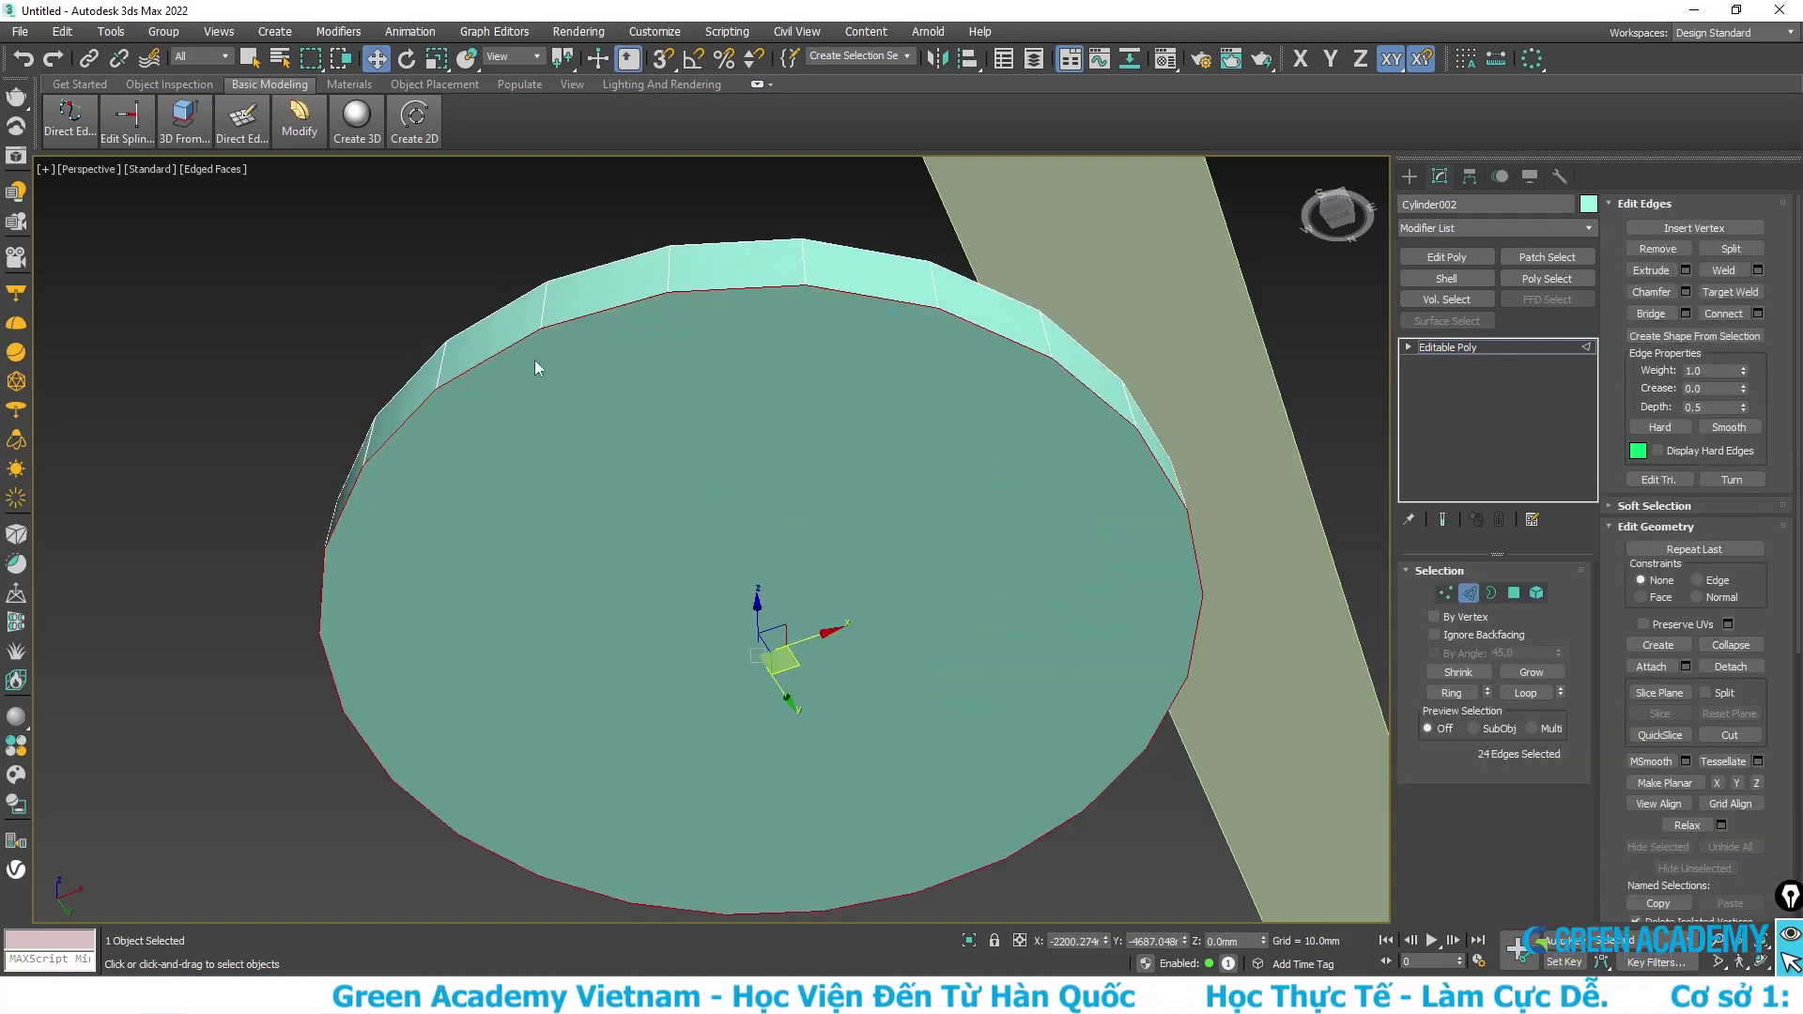
{"action": "right_click", "coordinate": [674, 490]}
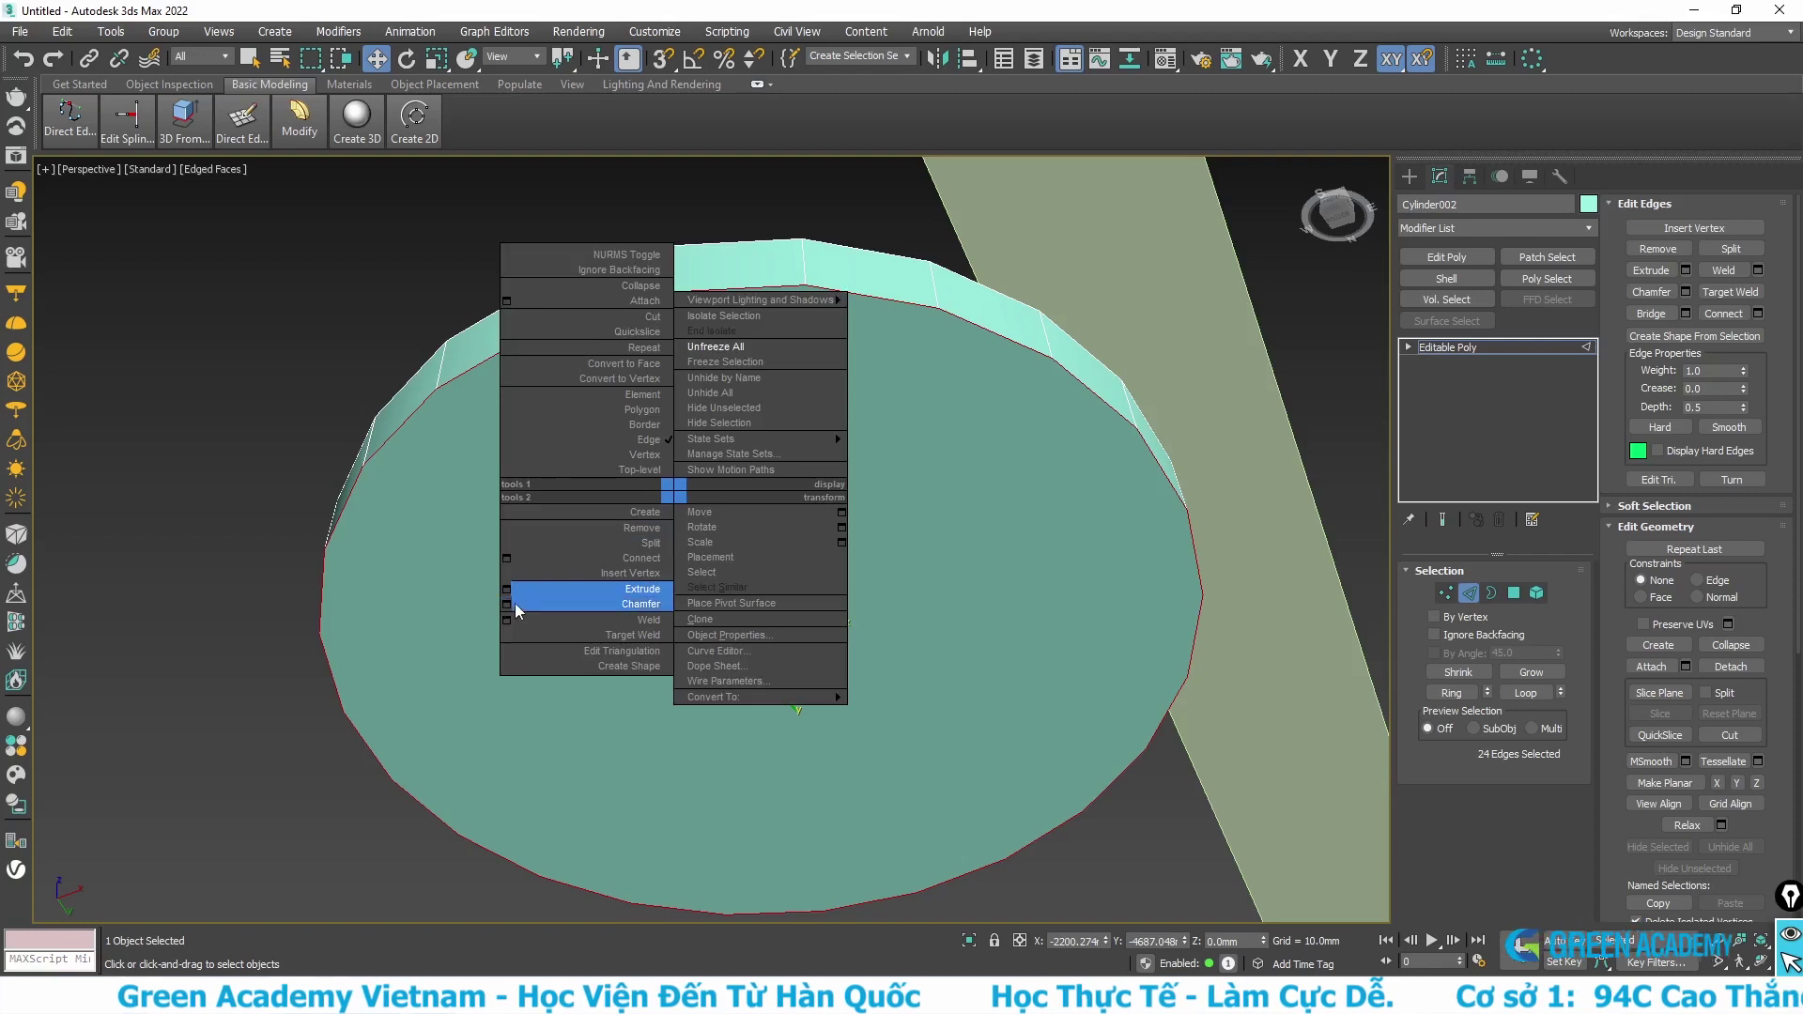
{"action": "left_click", "coordinate": [509, 605]}
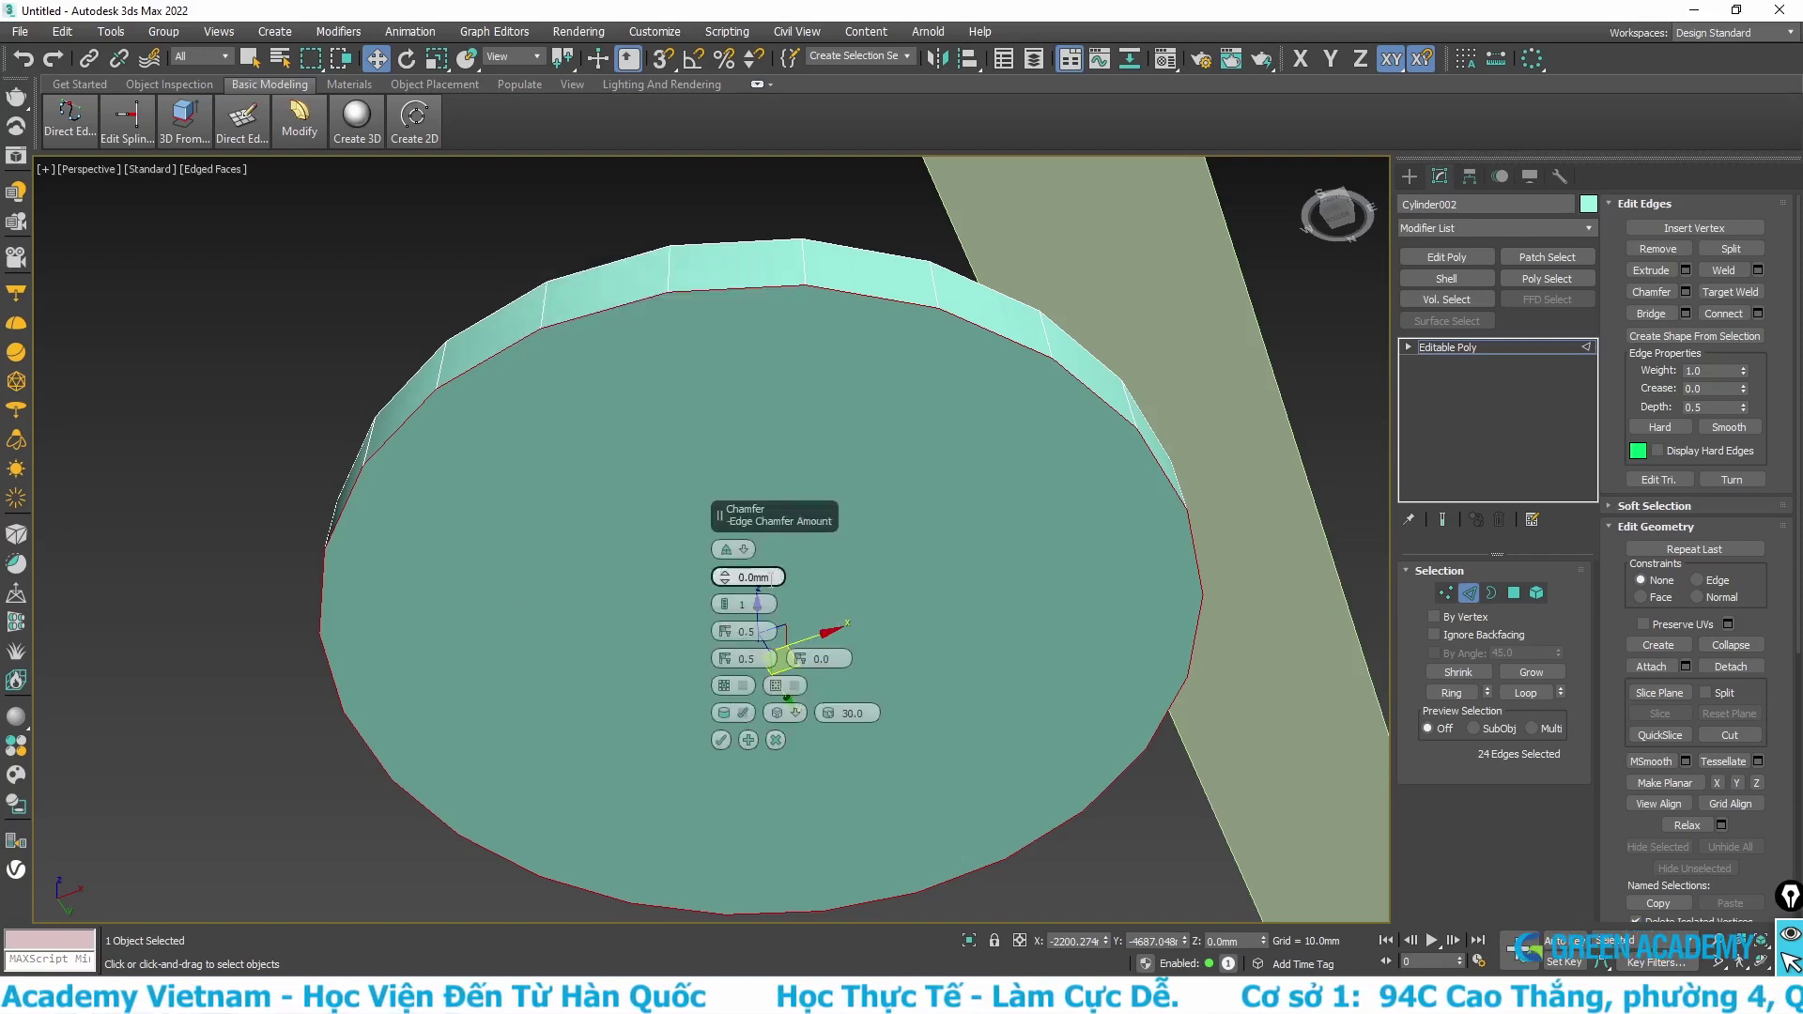
{"action": "left_click_drag", "start_coordinate": [725, 580], "coordinate": [725, 576]}
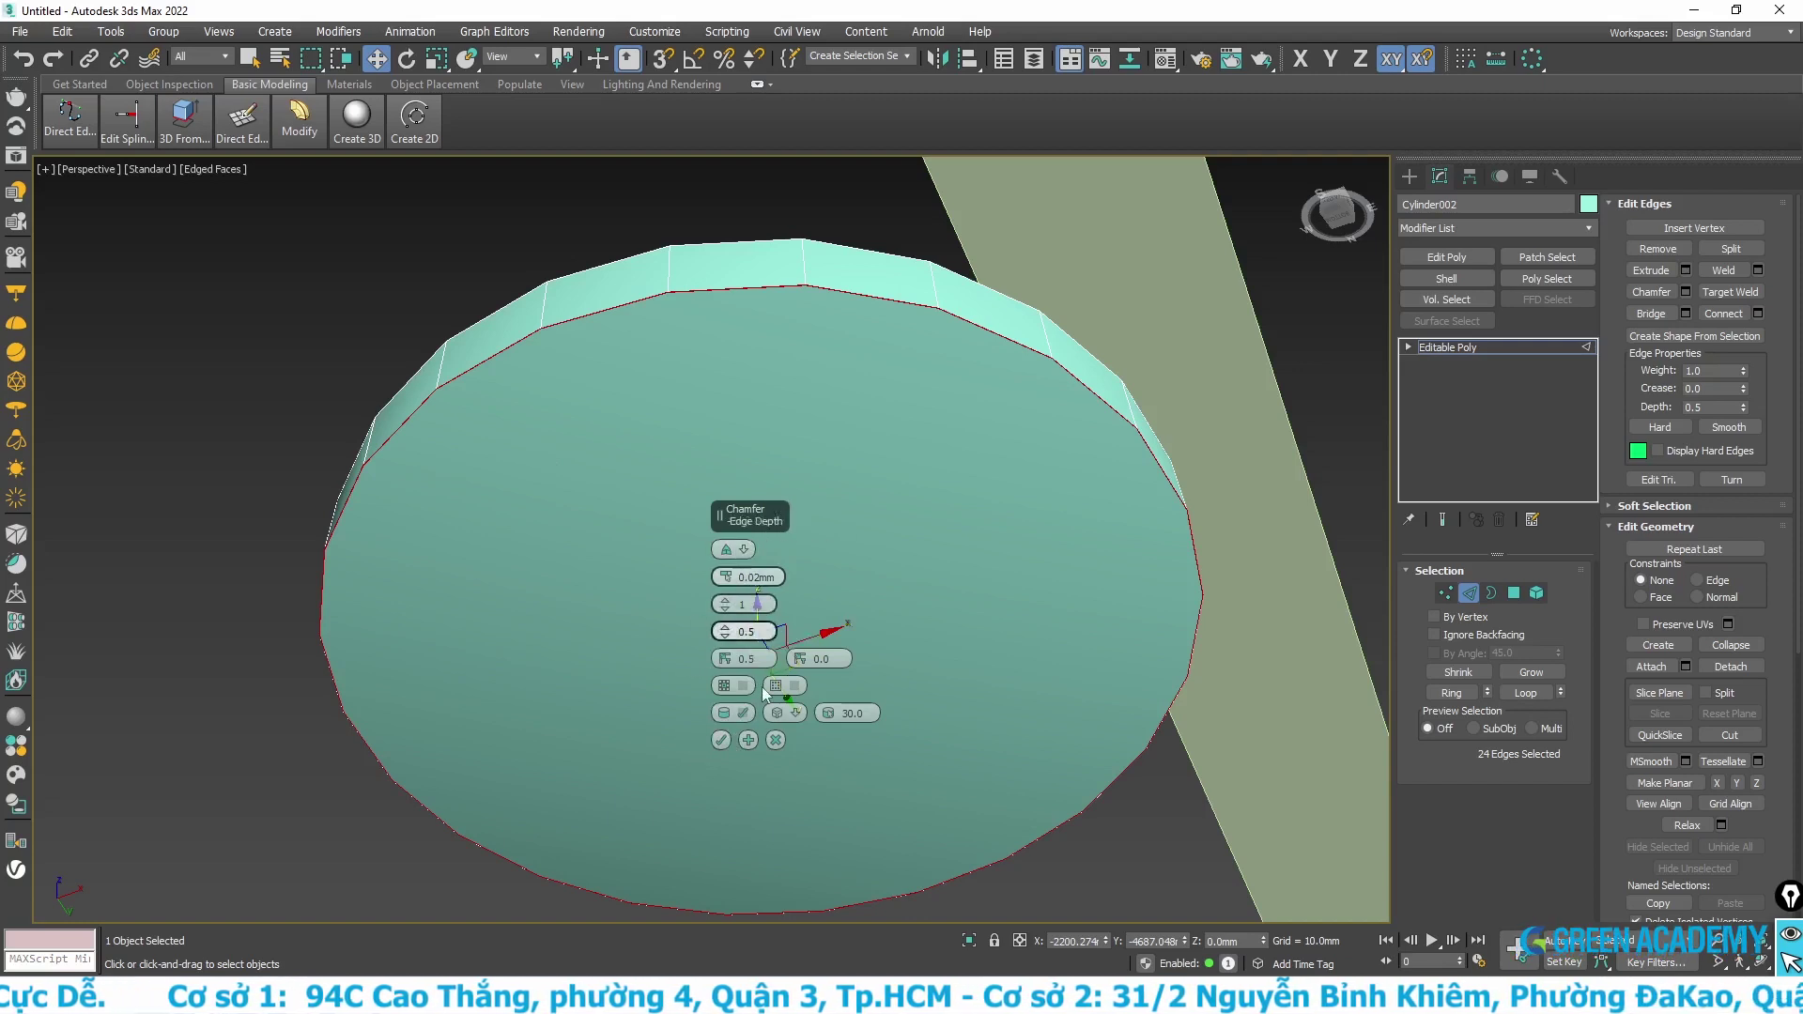
- Cancel the chamfer caddy and uncheck Enable Caddy Controls in Customize > Preferences > General
{"action": "left_click", "coordinate": [776, 741]}
{"action": "left_click", "coordinate": [654, 31]}
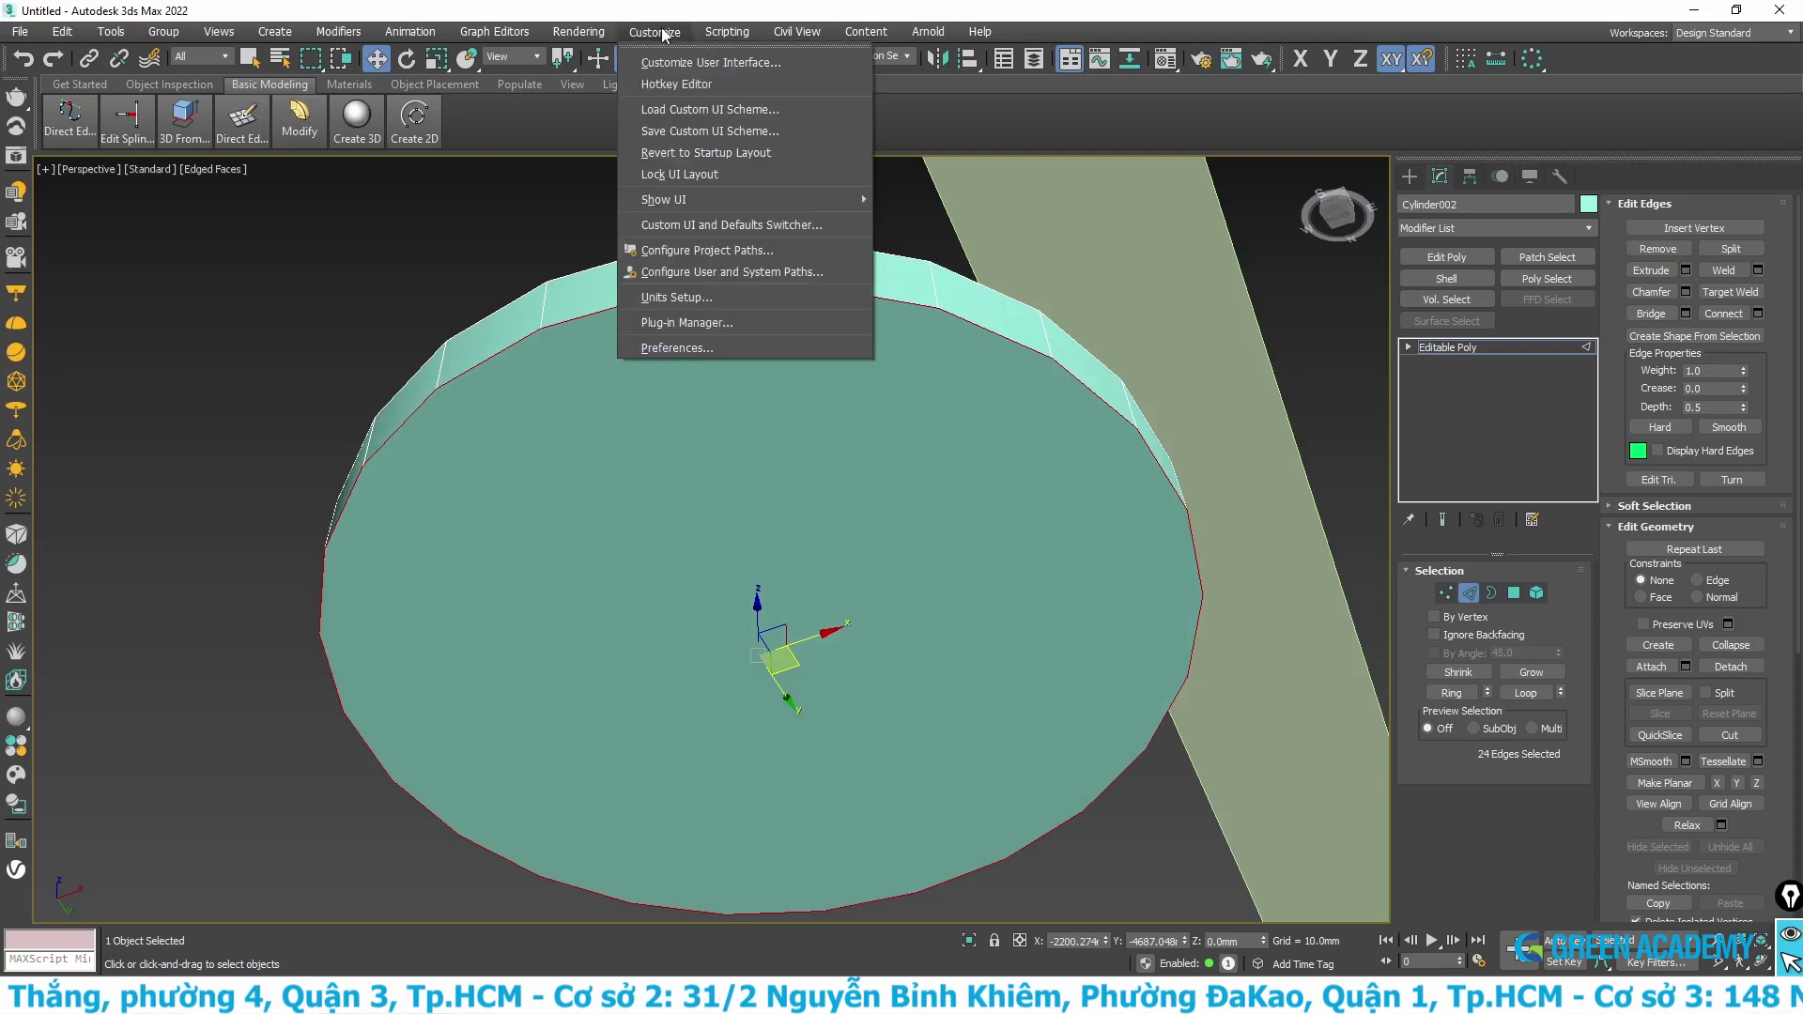
{"action": "left_click", "coordinate": [675, 347]}
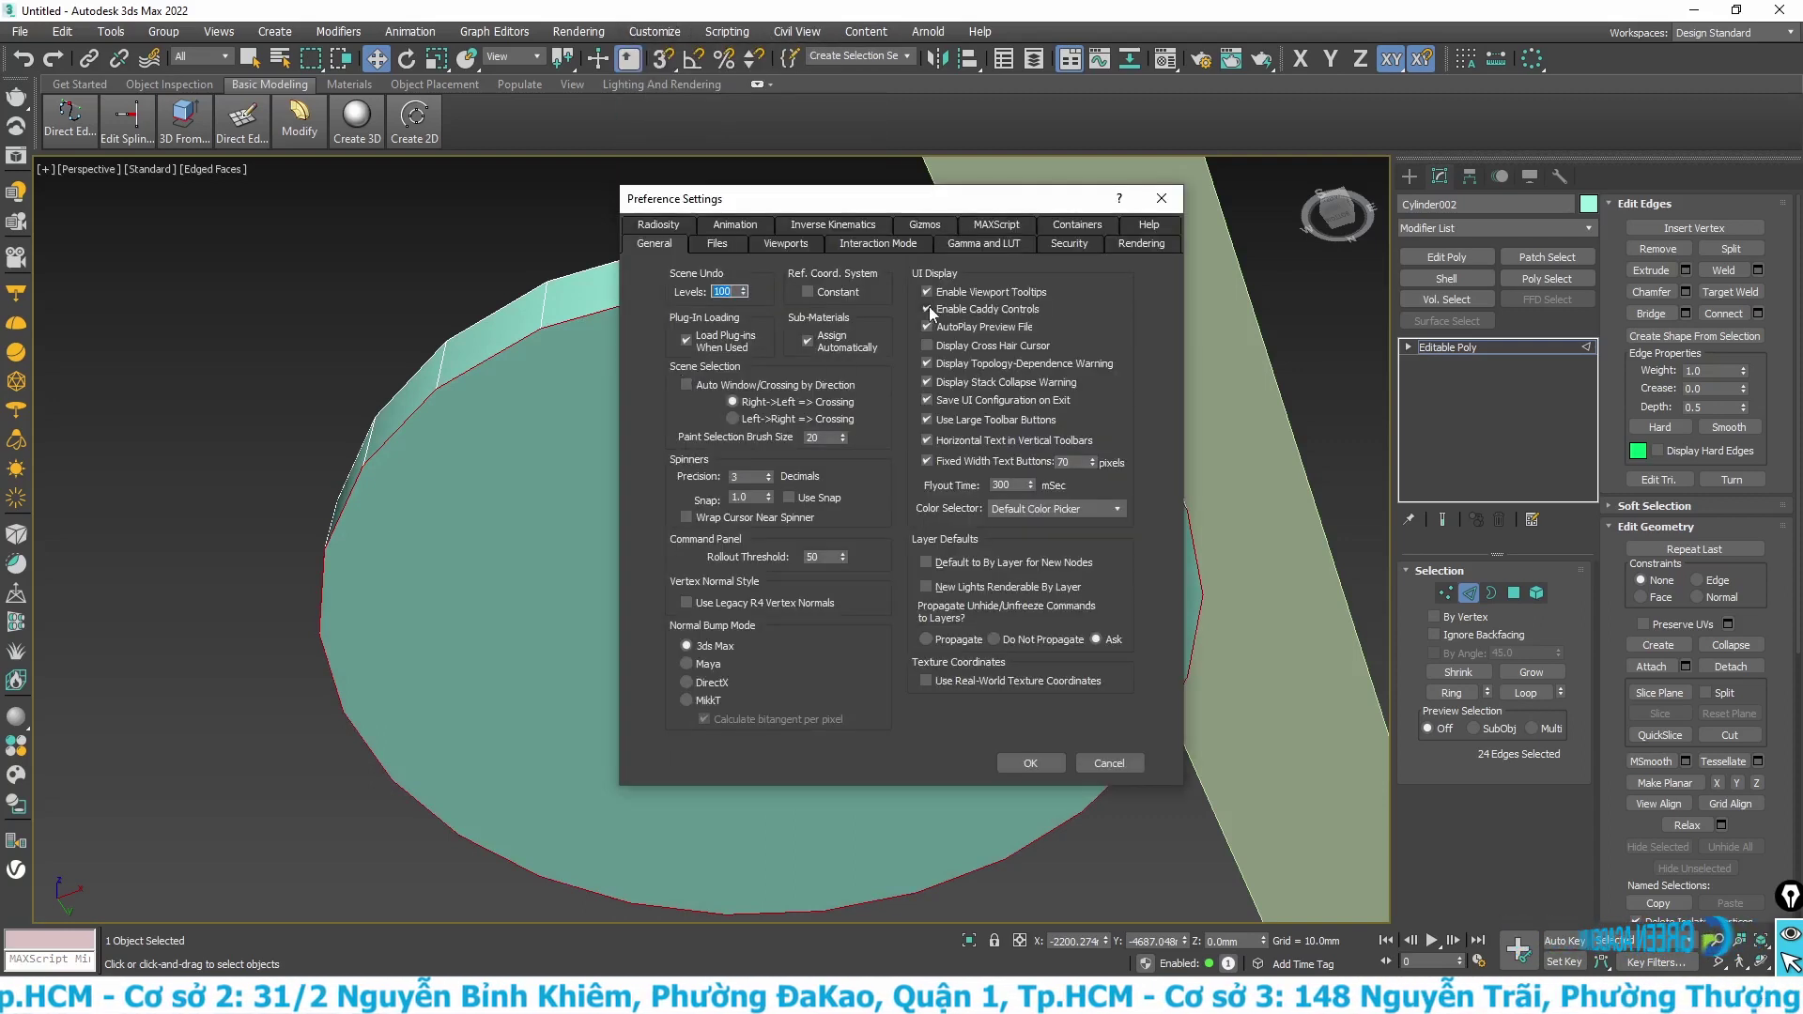
{"action": "left_click", "coordinate": [930, 310]}
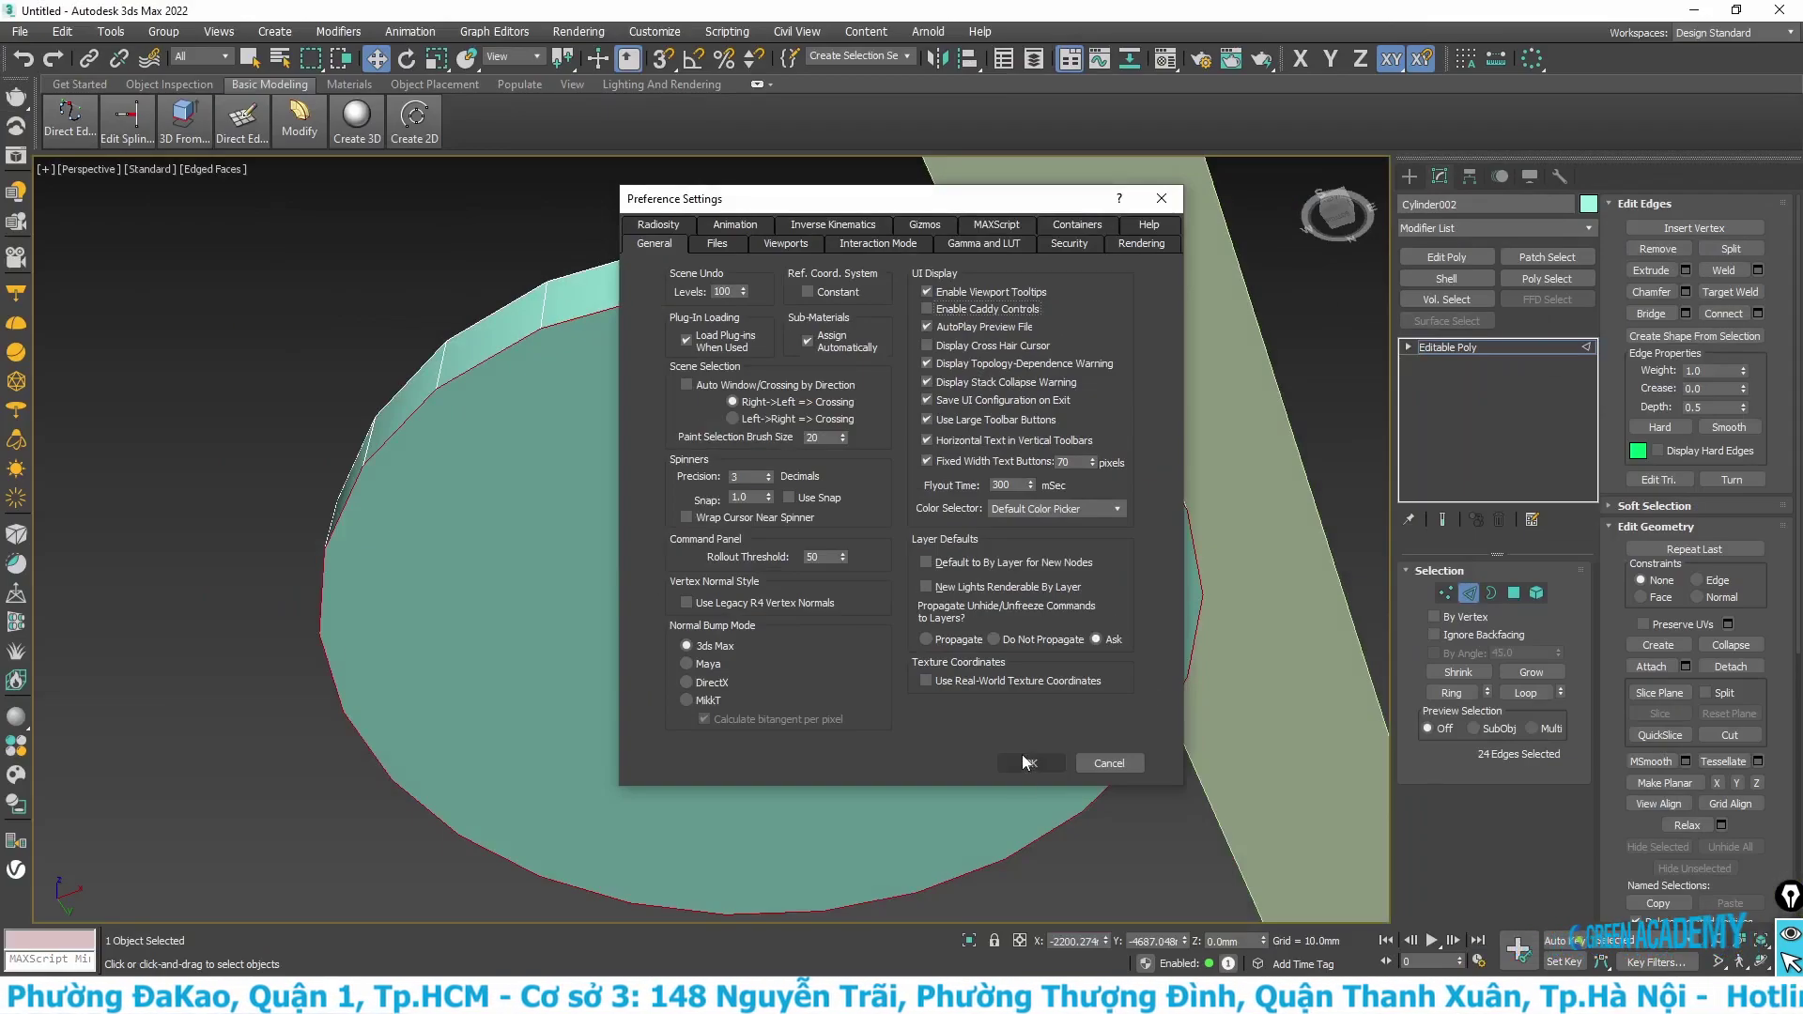
{"action": "left_click", "coordinate": [1029, 760]}
{"action": "right_click", "coordinate": [588, 516]}
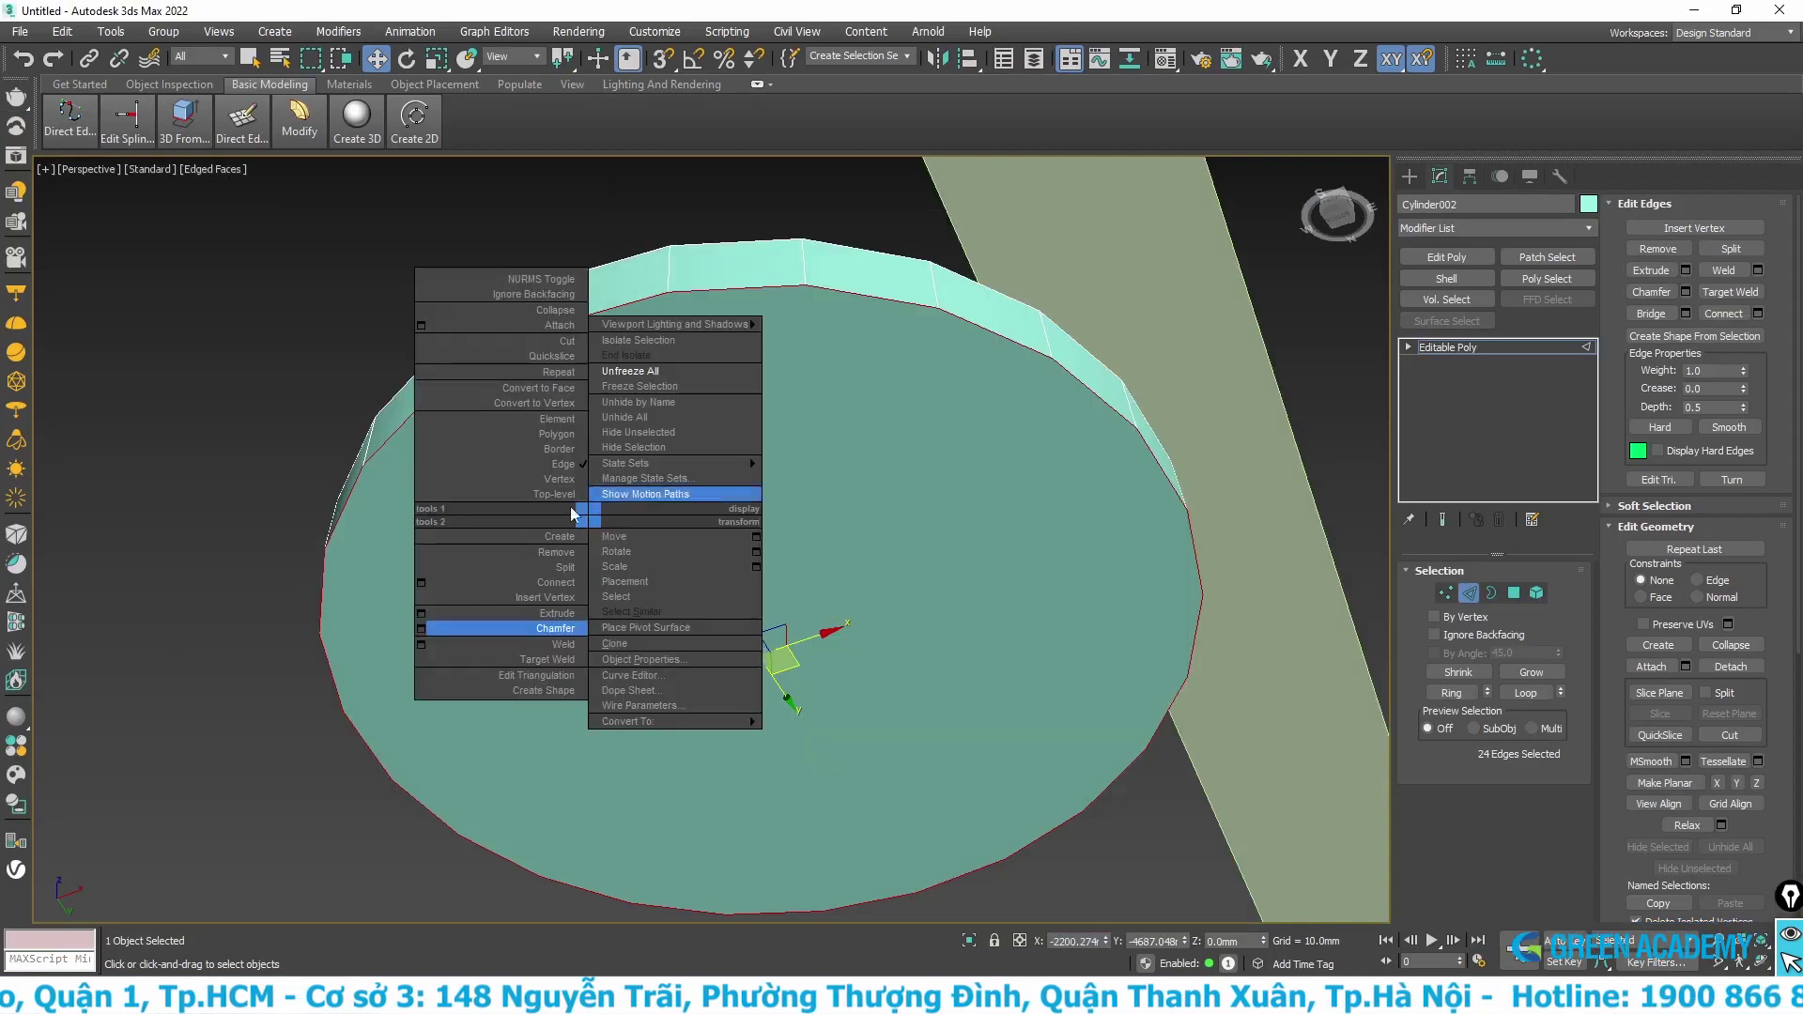
- Apply a 1.0 mm, 1-segment Quad-mitred chamfer to the rim edges in the Chamfer Edges dialog
{"action": "left_click", "coordinate": [421, 629]}
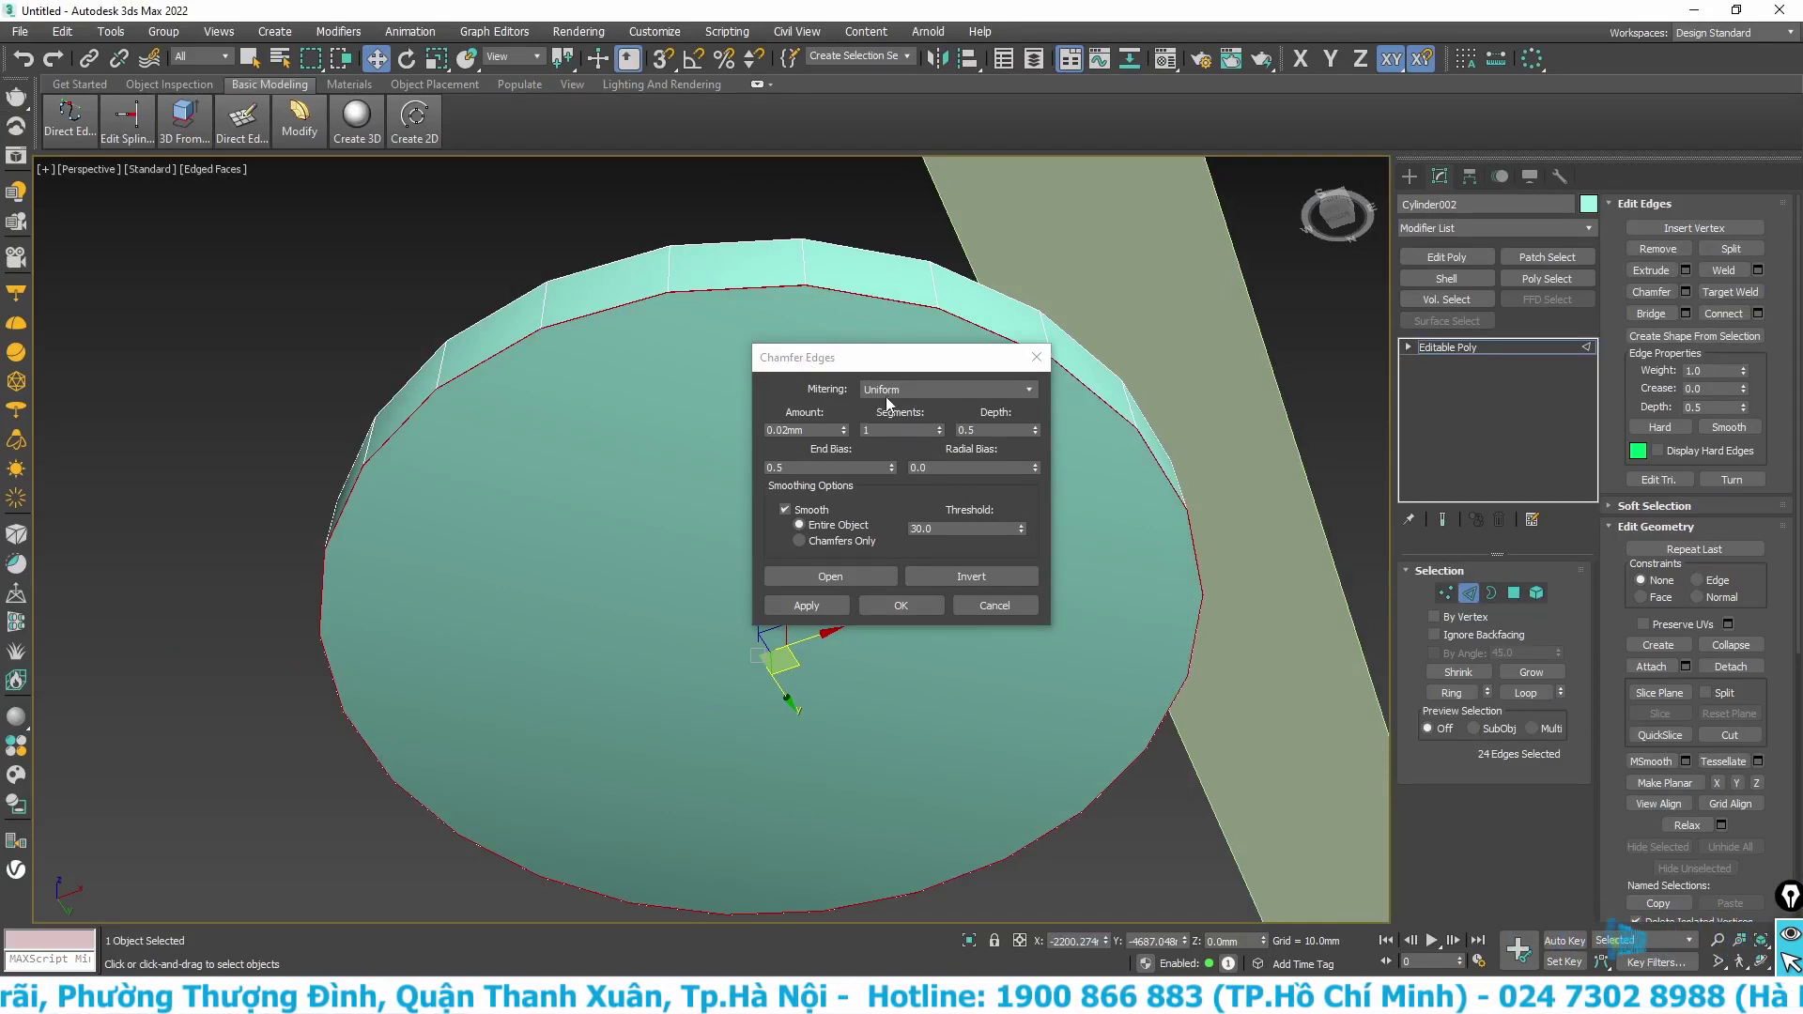
{"action": "left_click", "coordinate": [799, 428]}
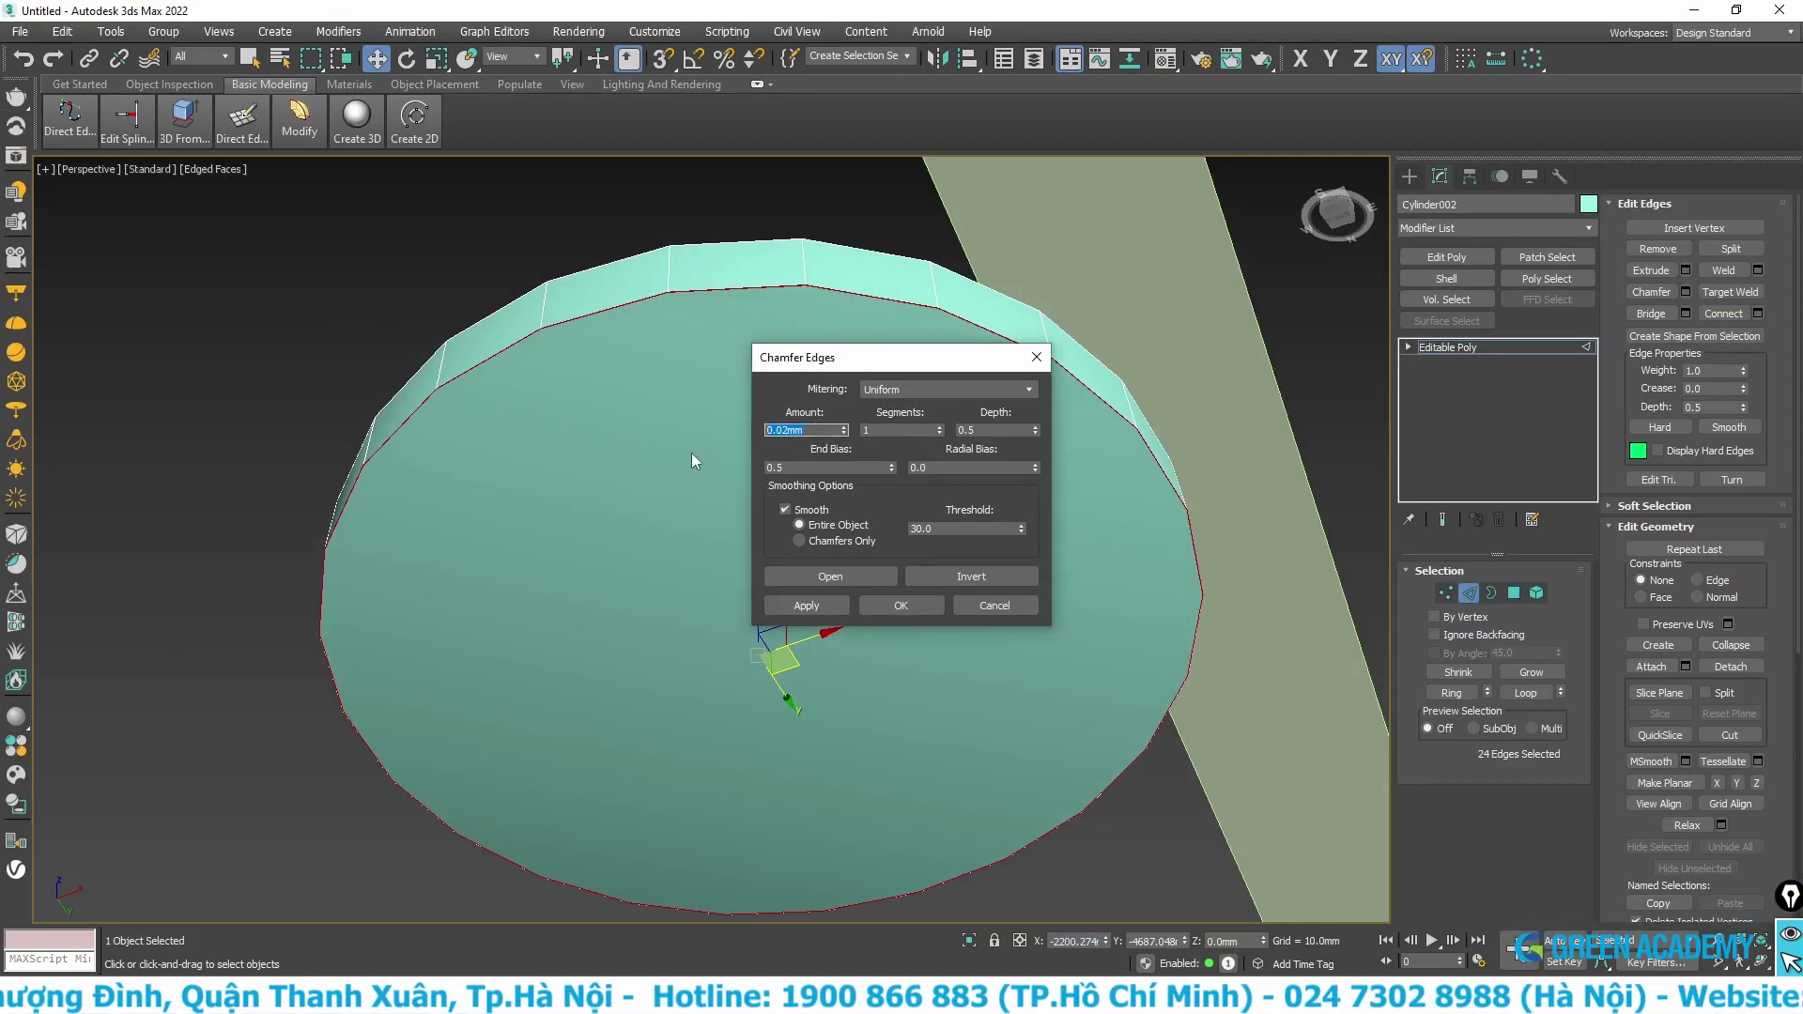
{"action": "type", "text": "2"}
{"action": "left_click", "coordinate": [885, 430]}
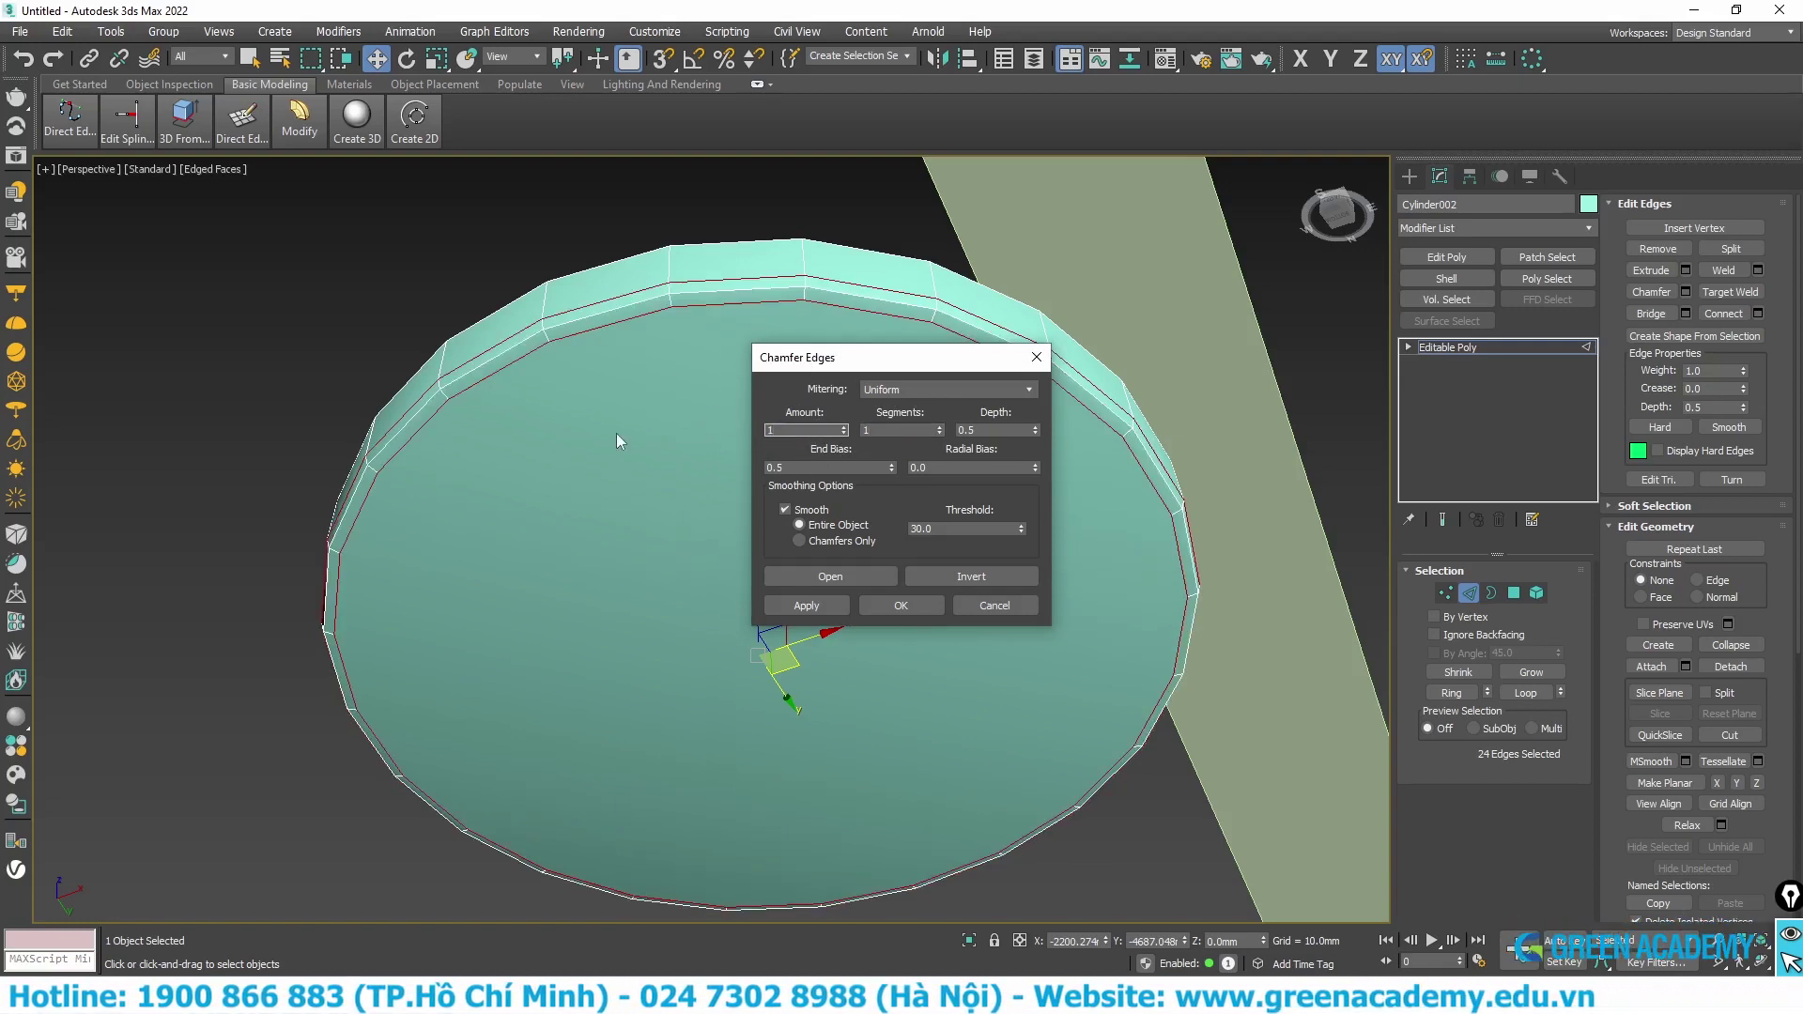
{"action": "left_click", "coordinate": [883, 433]}
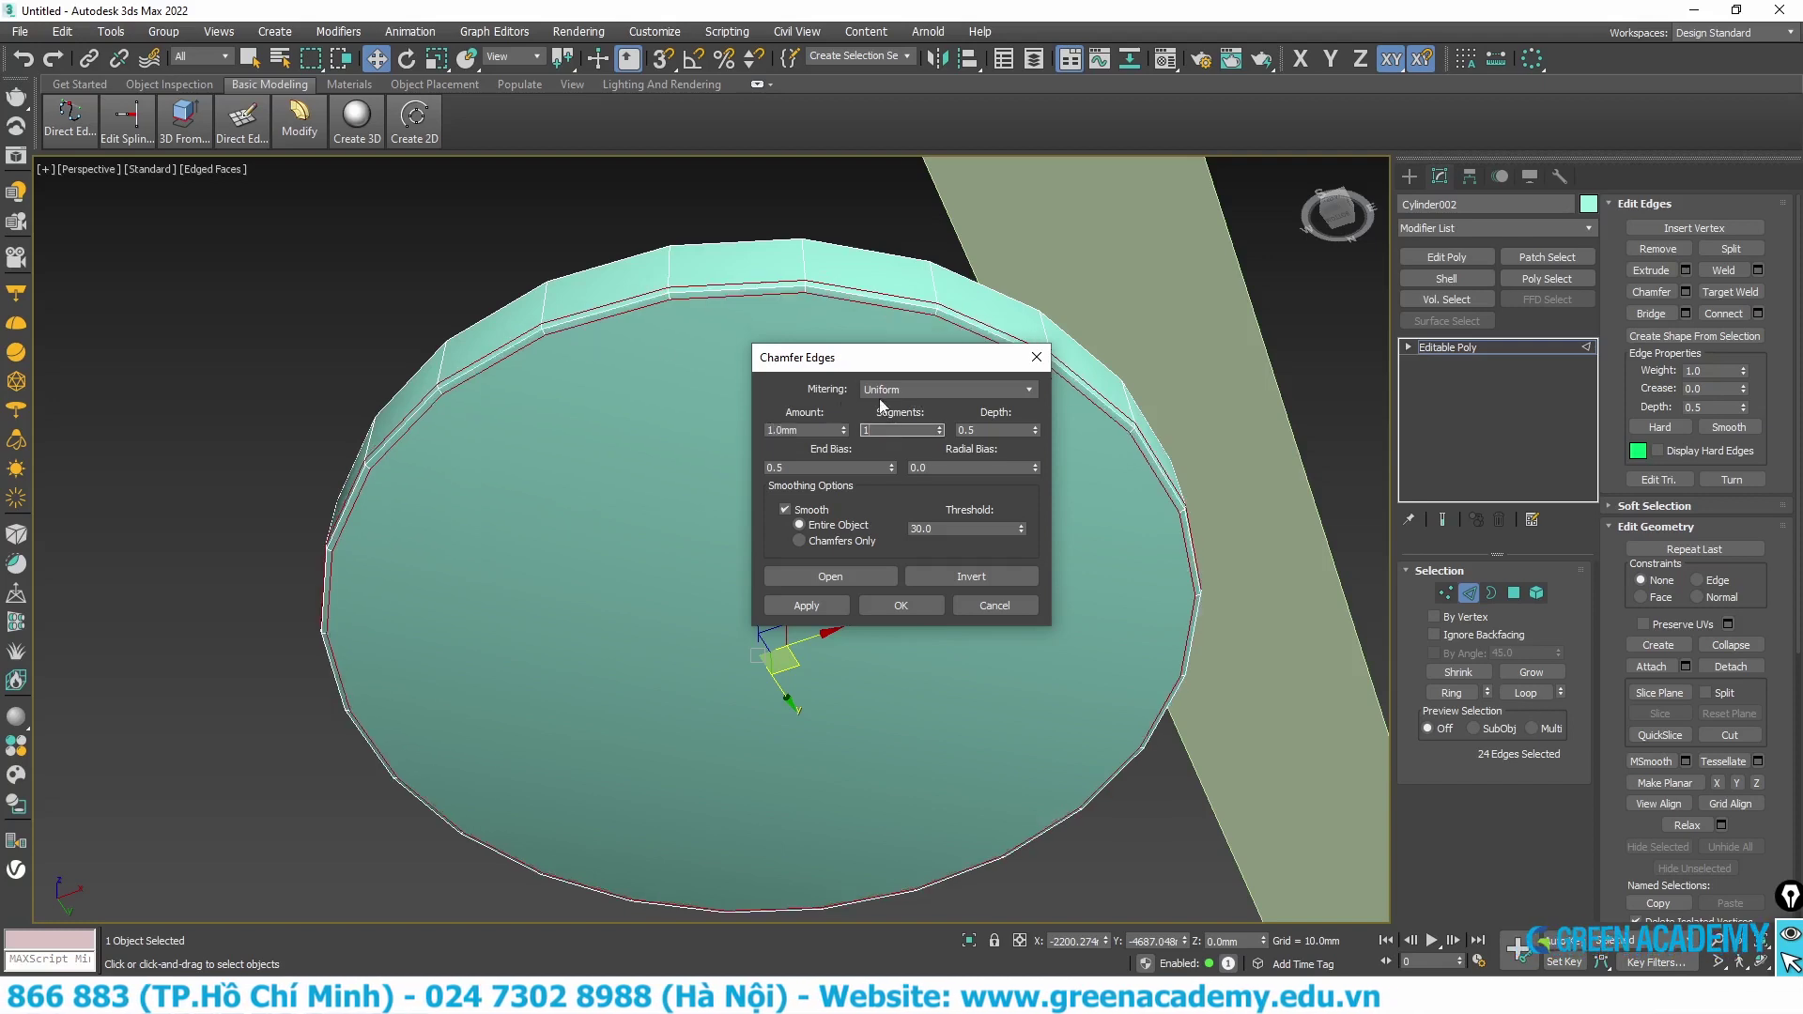
{"action": "left_click", "coordinate": [879, 393]}
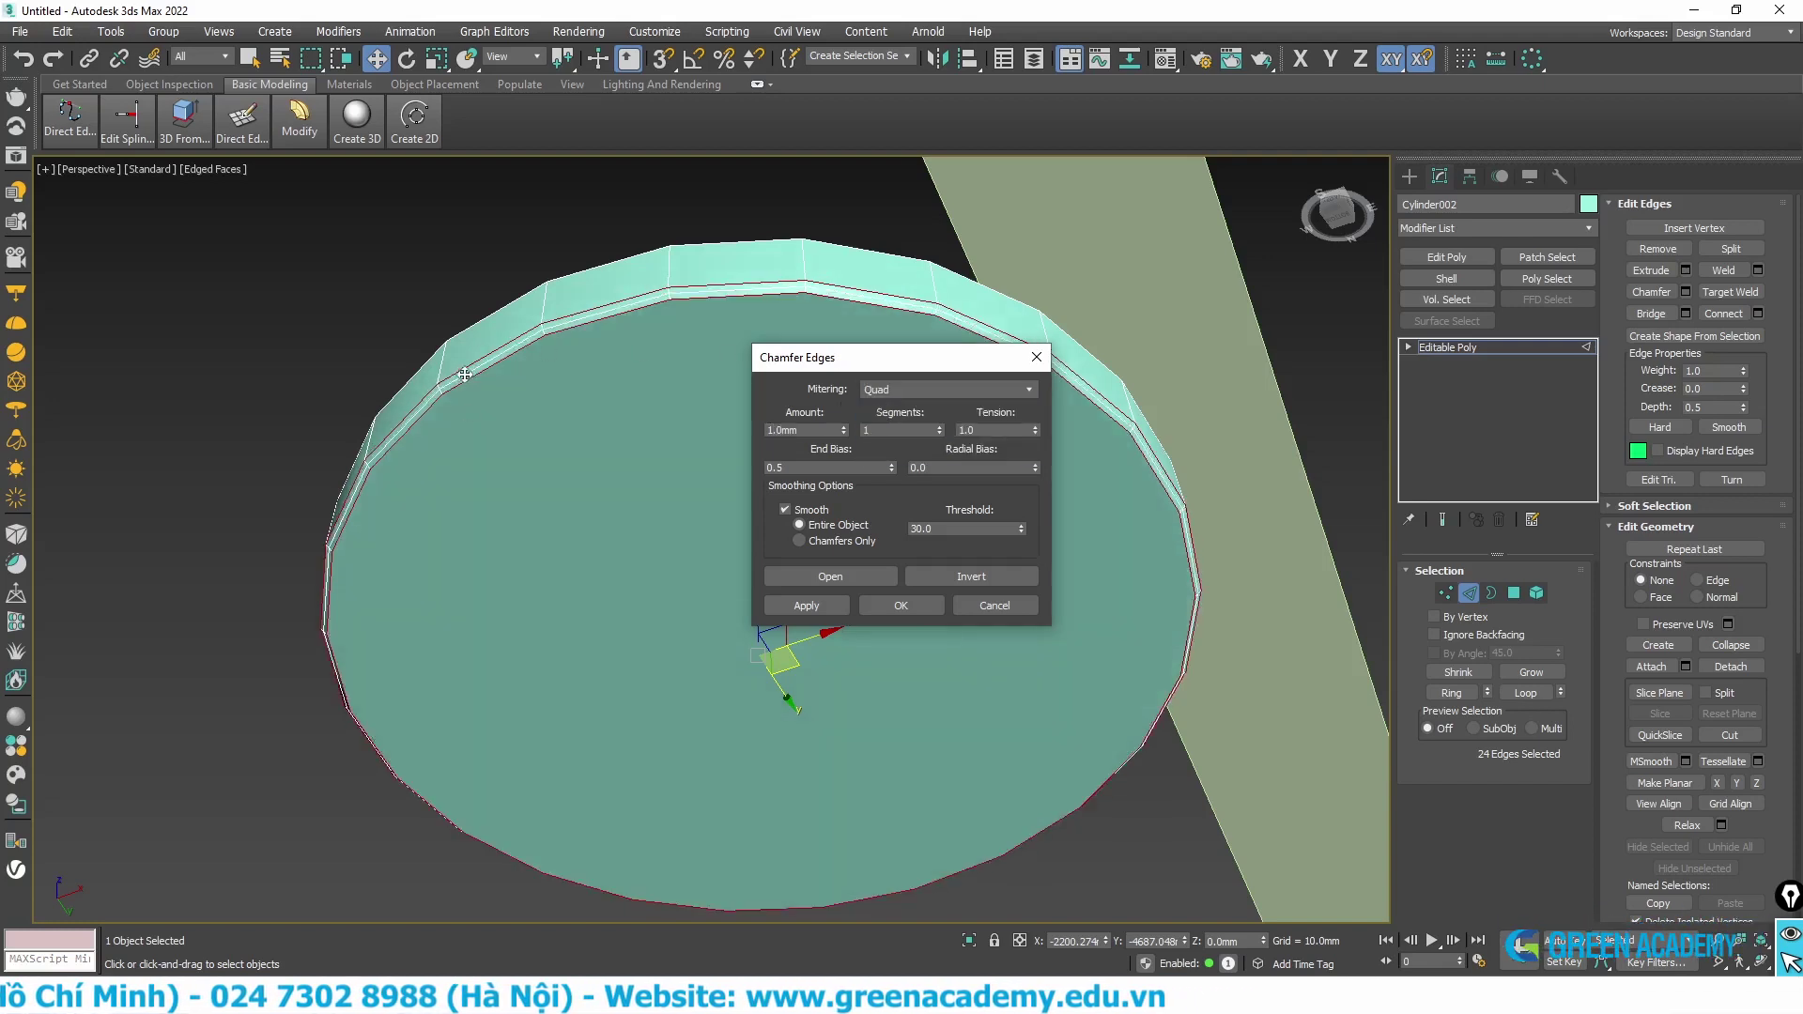
{"action": "left_click", "coordinate": [915, 606]}
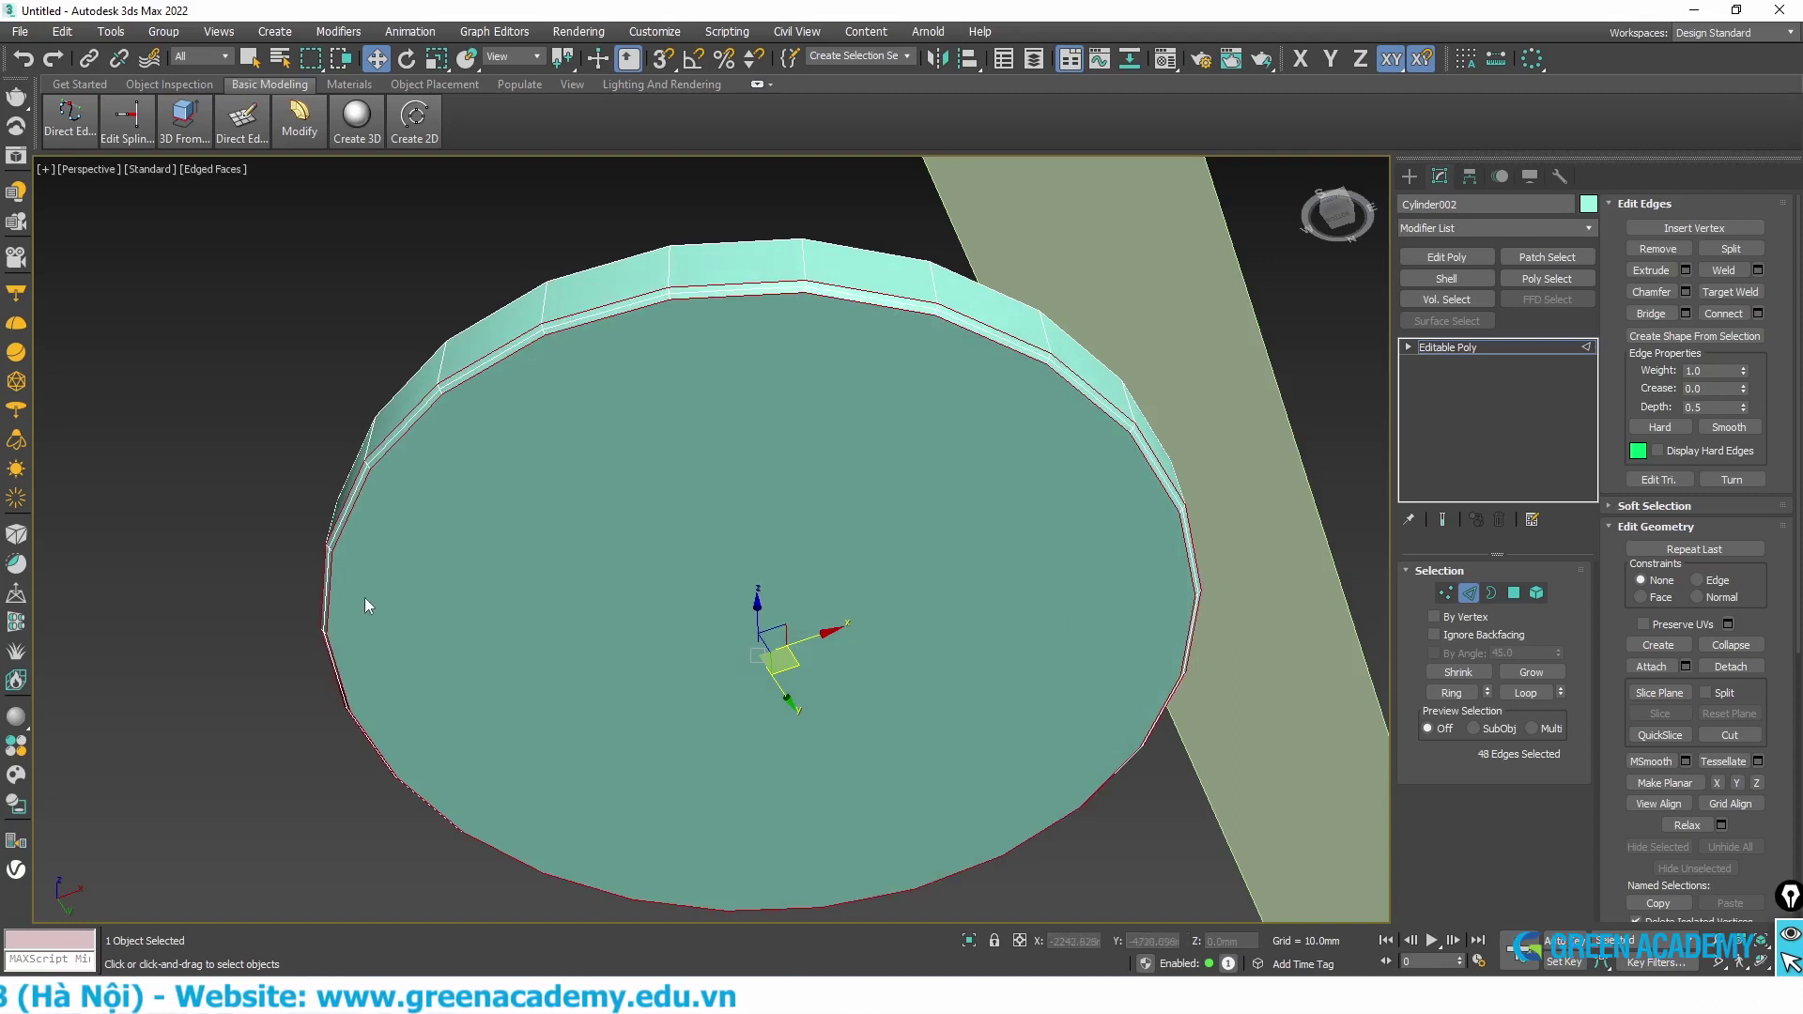
- Inset Cylinder002's top cap polygon by 8 mm, then check the 'den dia' downlight reference photos
{"action": "key", "text": "4"}
{"action": "left_click", "coordinate": [643, 537]}
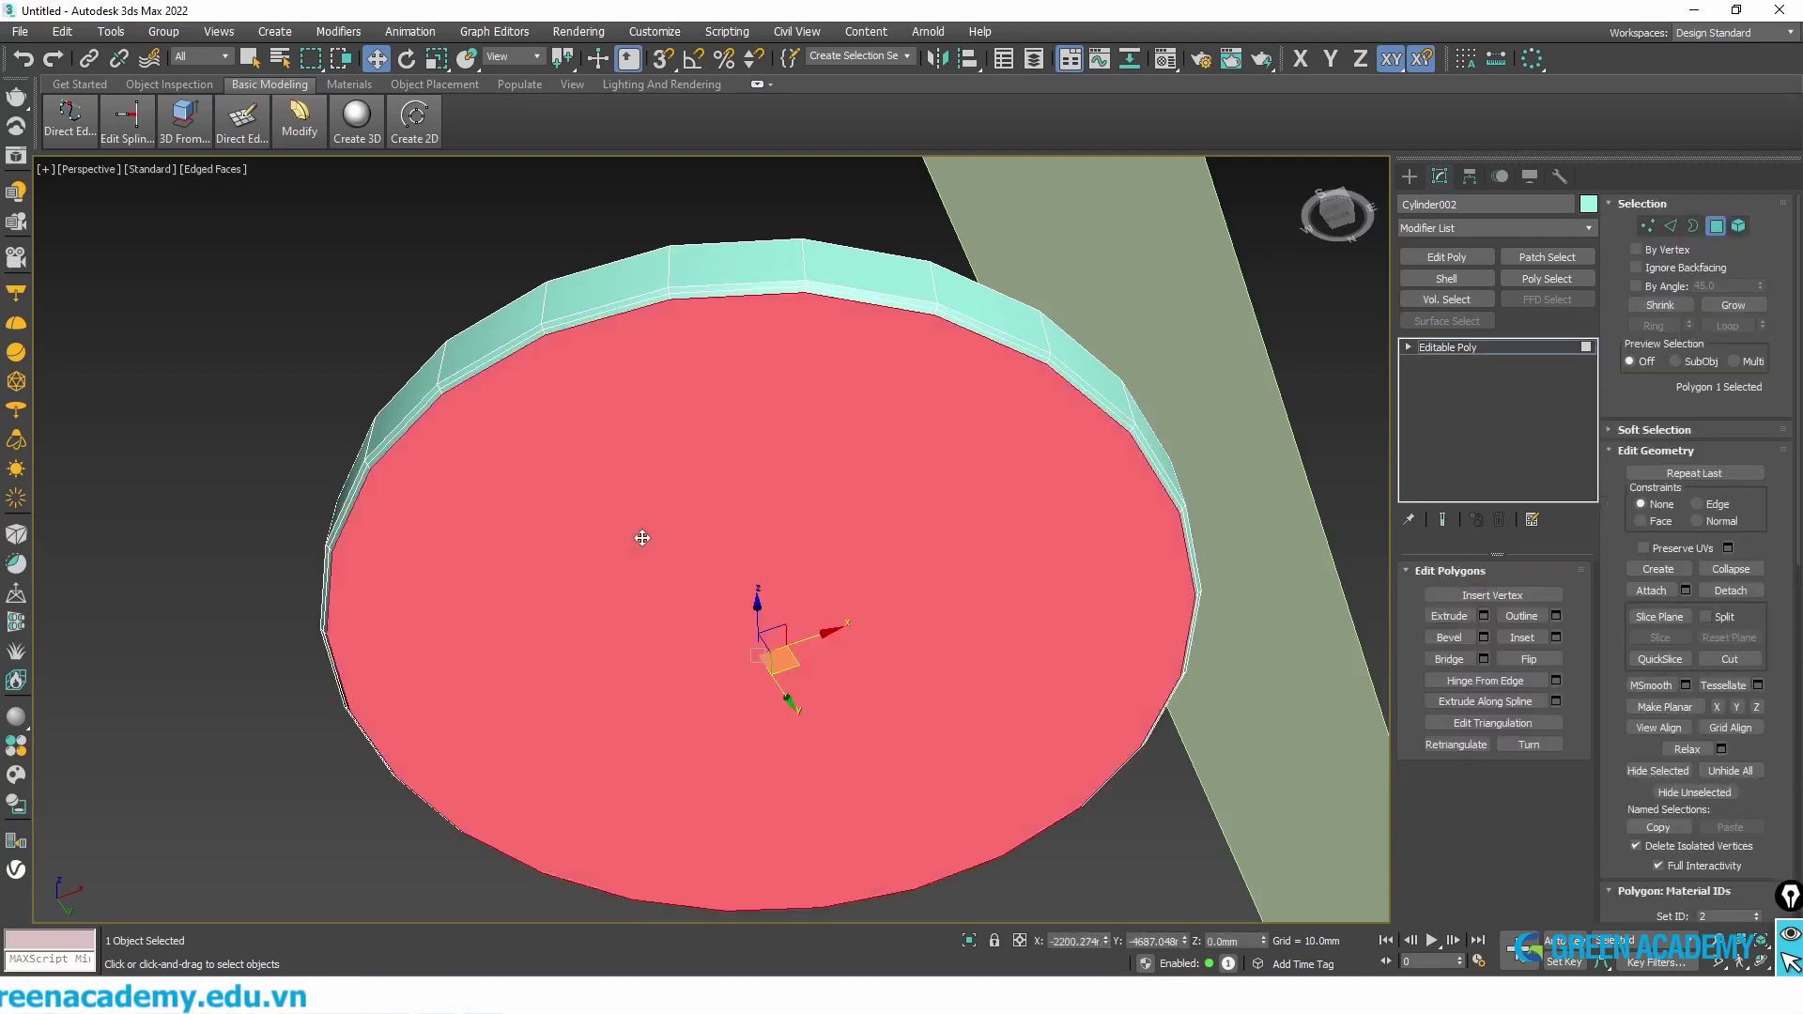
{"action": "right_click", "coordinate": [638, 534]}
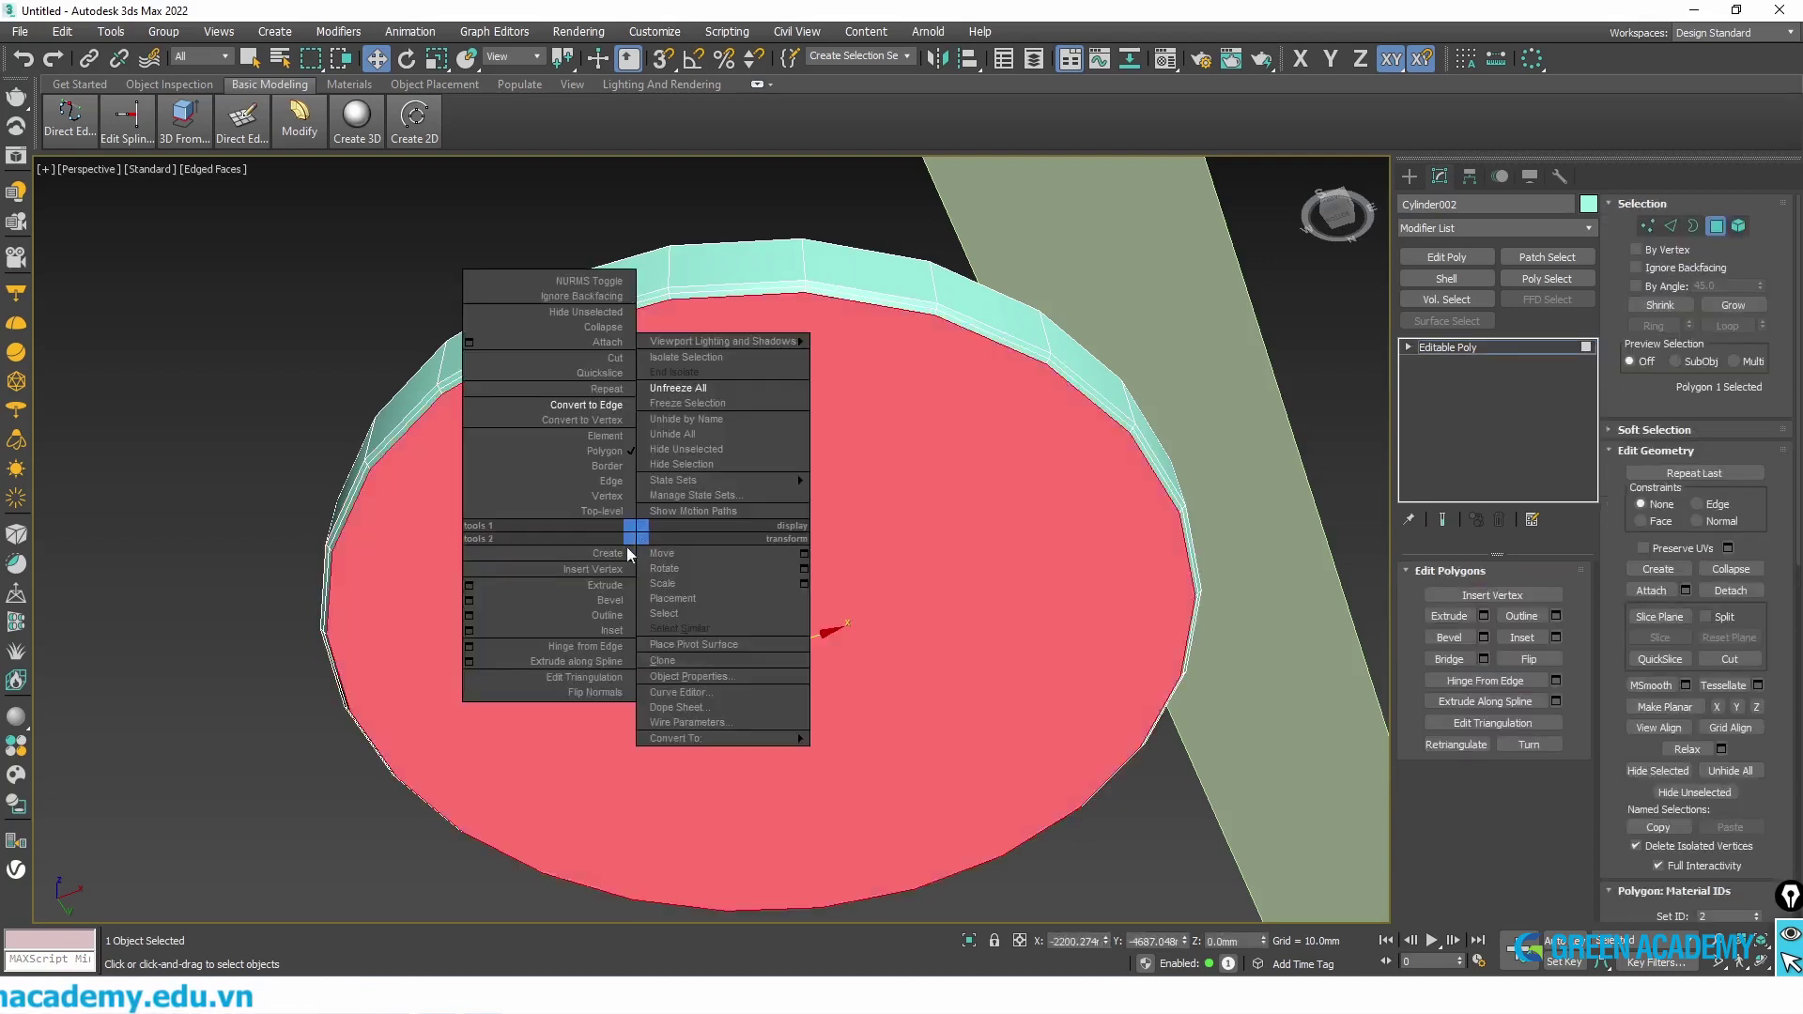
{"action": "left_click", "coordinate": [469, 630]}
{"action": "left_click", "coordinate": [959, 418]}
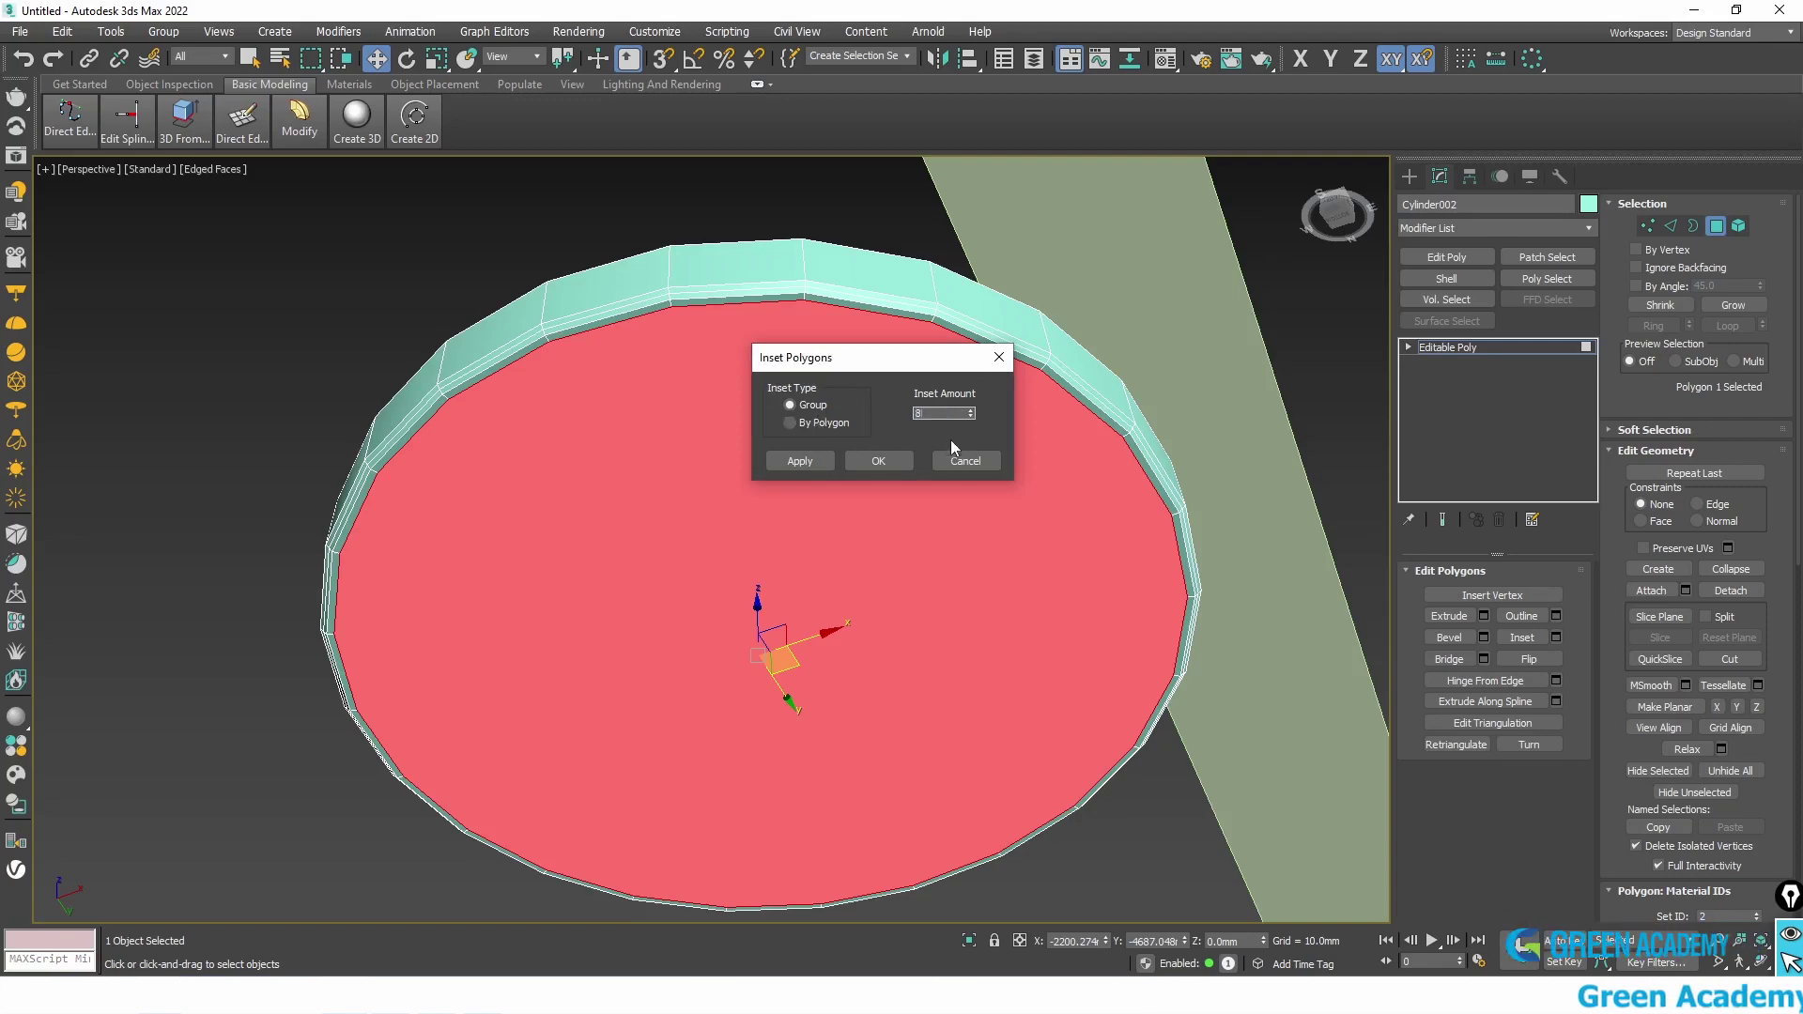
{"action": "left_click", "coordinate": [878, 461]}
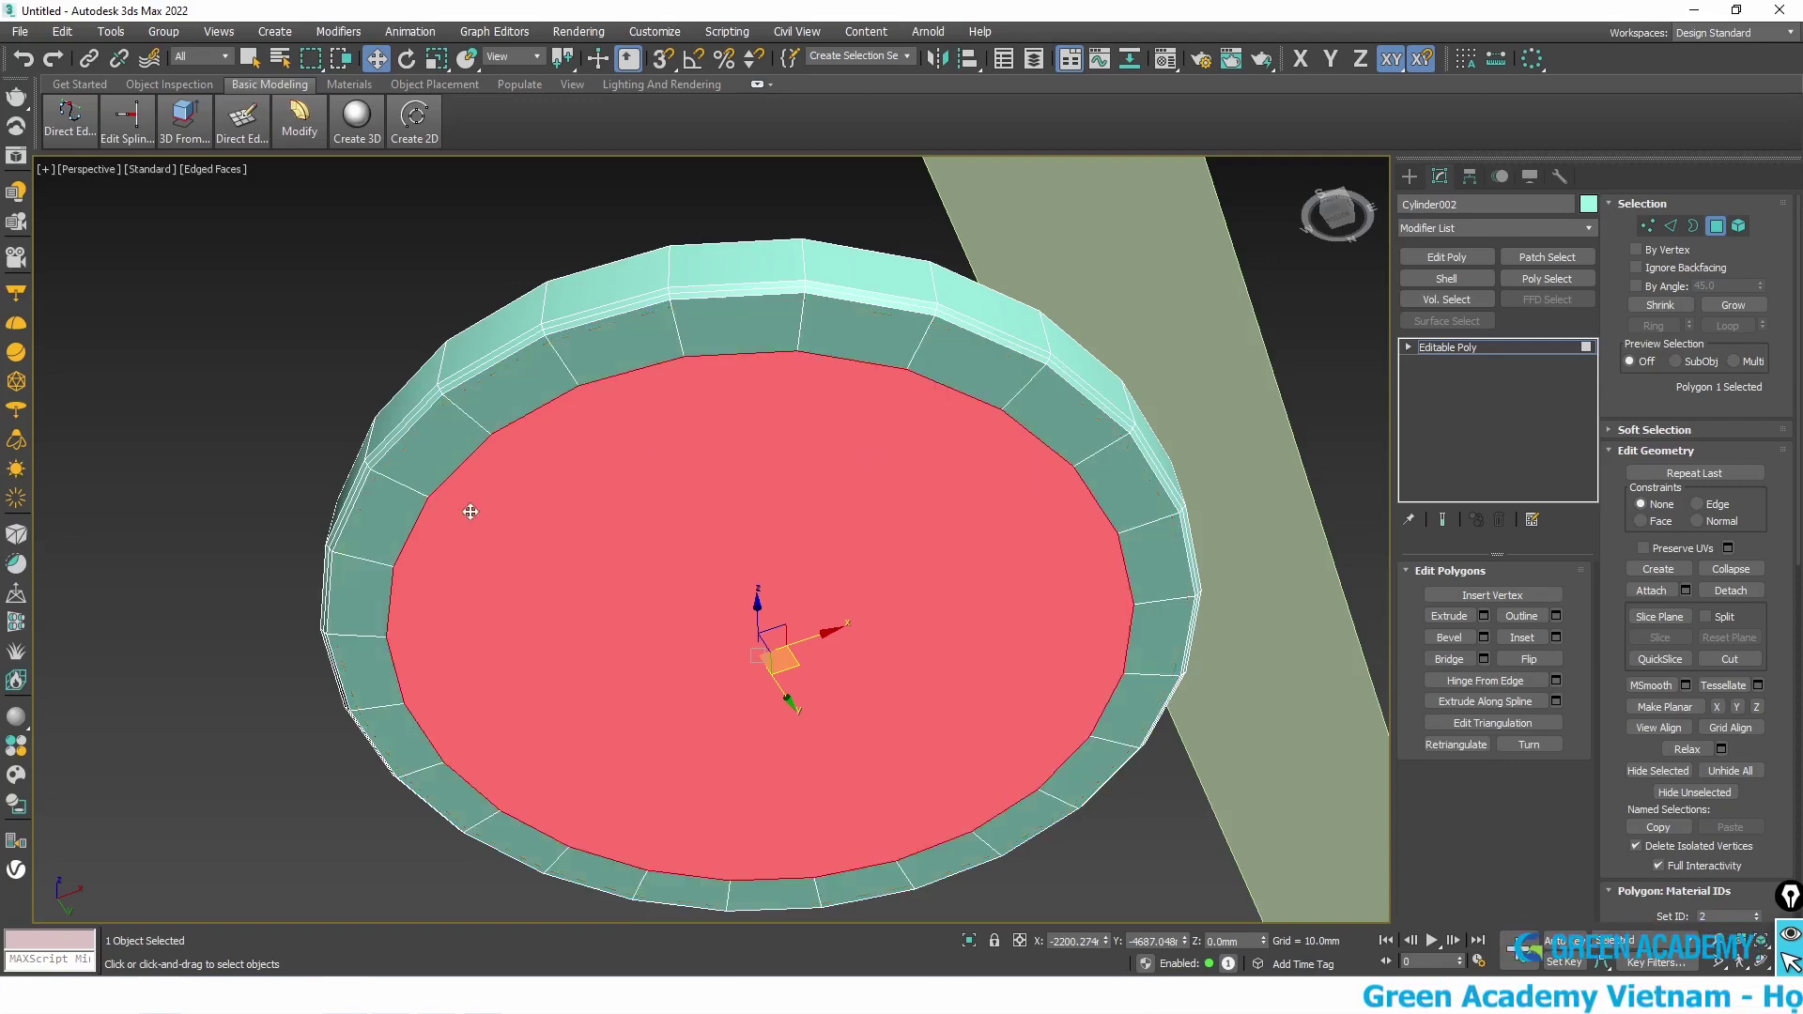
{"action": "mouse_move", "coordinate": [673, 644]}
{"action": "middle_mouse_down", "text": "alt"}
{"action": "mouse_move", "coordinate": [639, 616]}
{"action": "mouse_move", "coordinate": [632, 632]}
{"action": "middle_mouse_up", "text": "alt"}
{"action": "key", "text": "alt+Tab"}
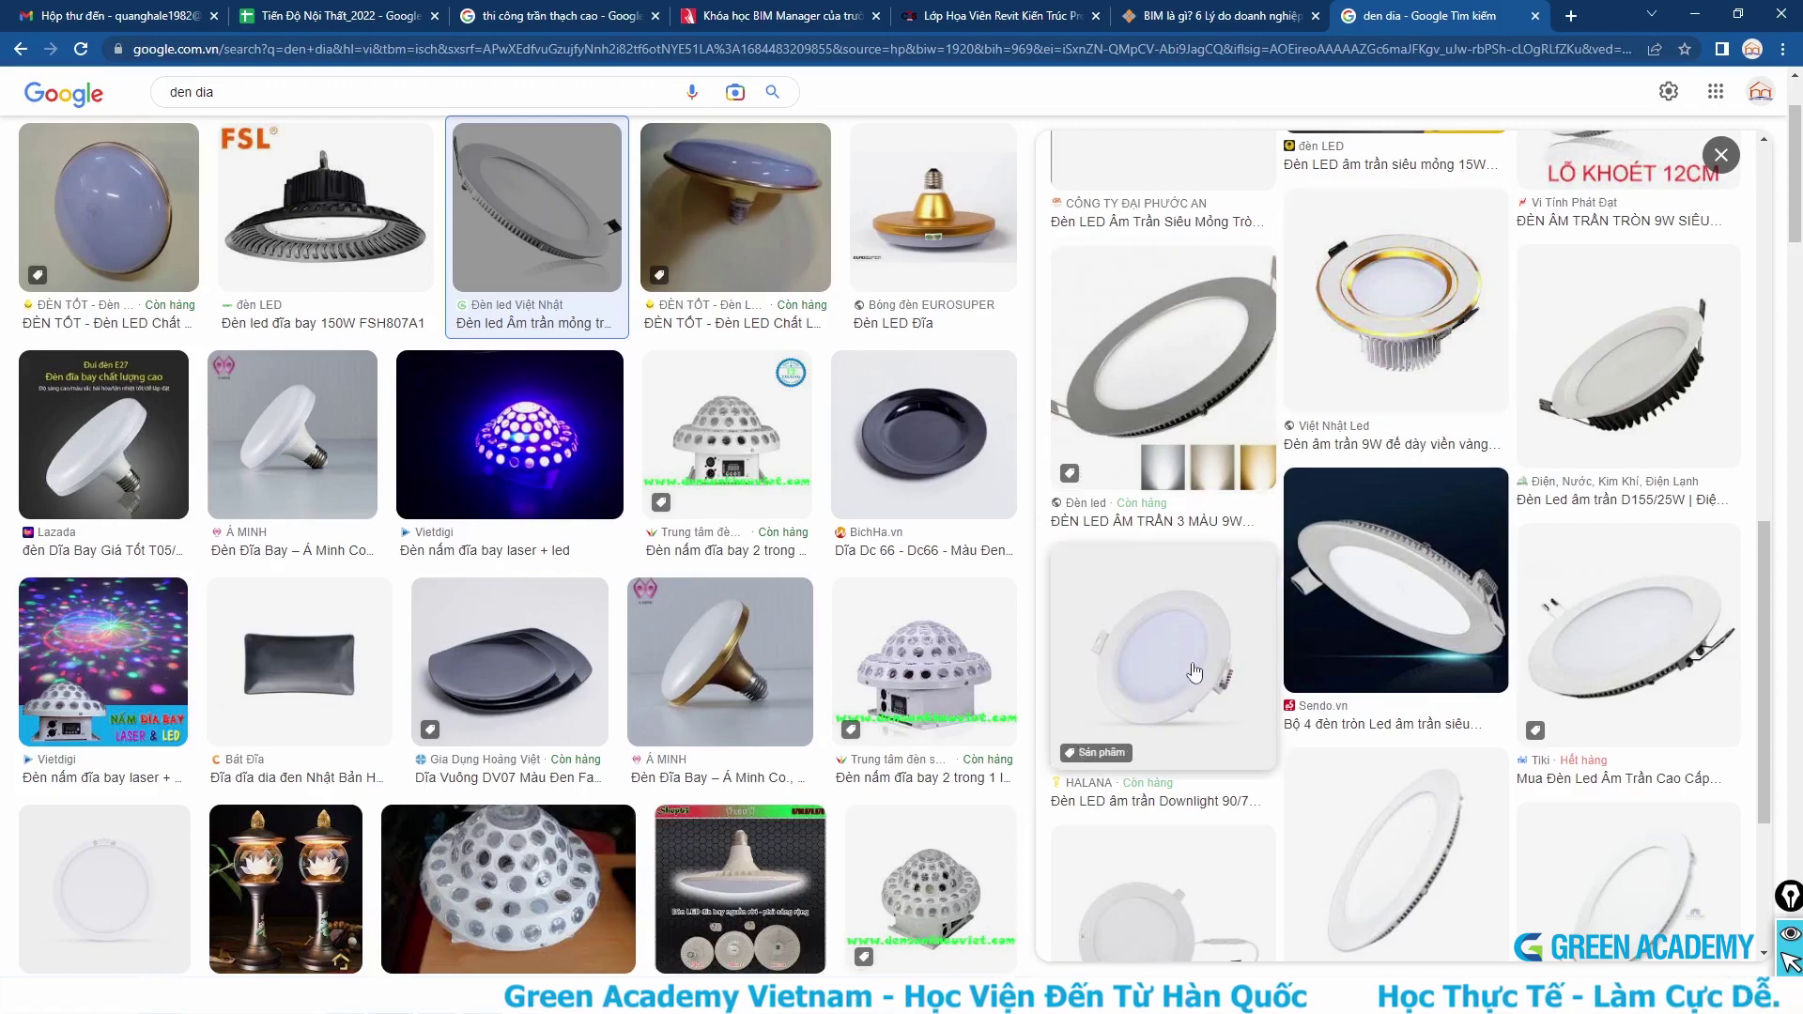
- Bevel the inset cap face with Height -2 mm and Outline Amount -2 mm
{"action": "left_click", "coordinate": [1691, 17]}
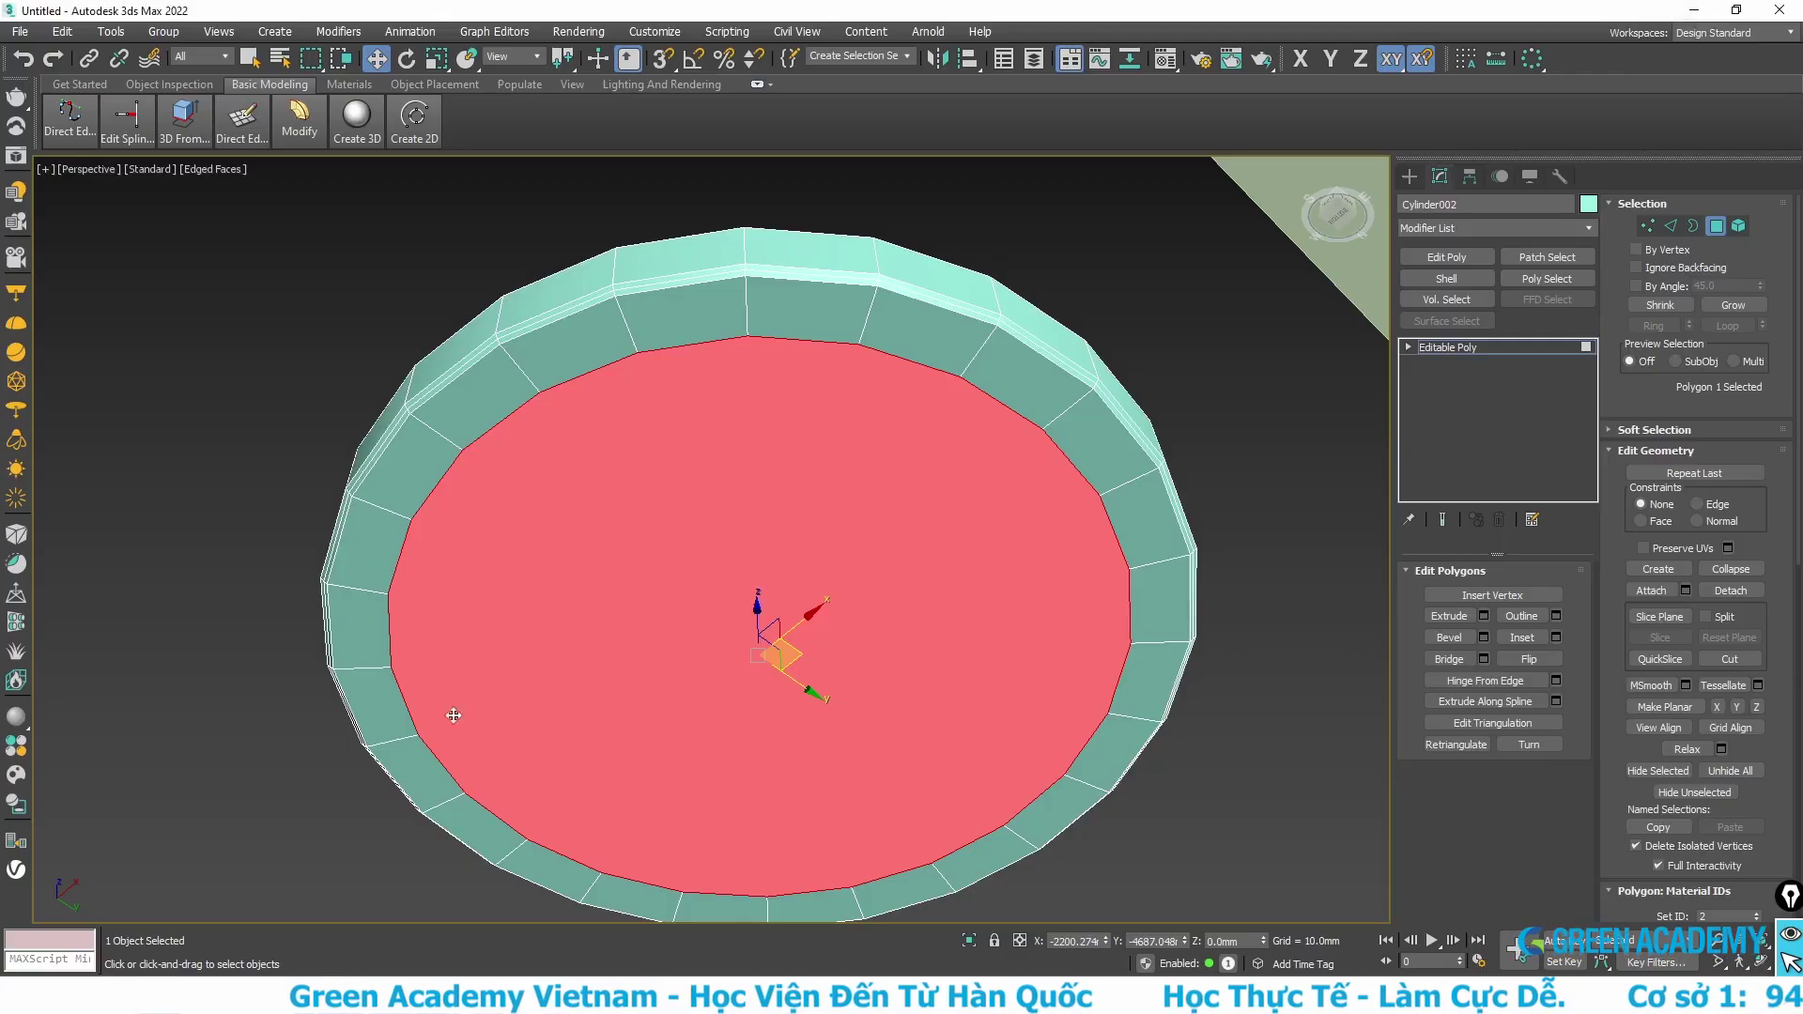
{"action": "right_click", "coordinate": [567, 665]}
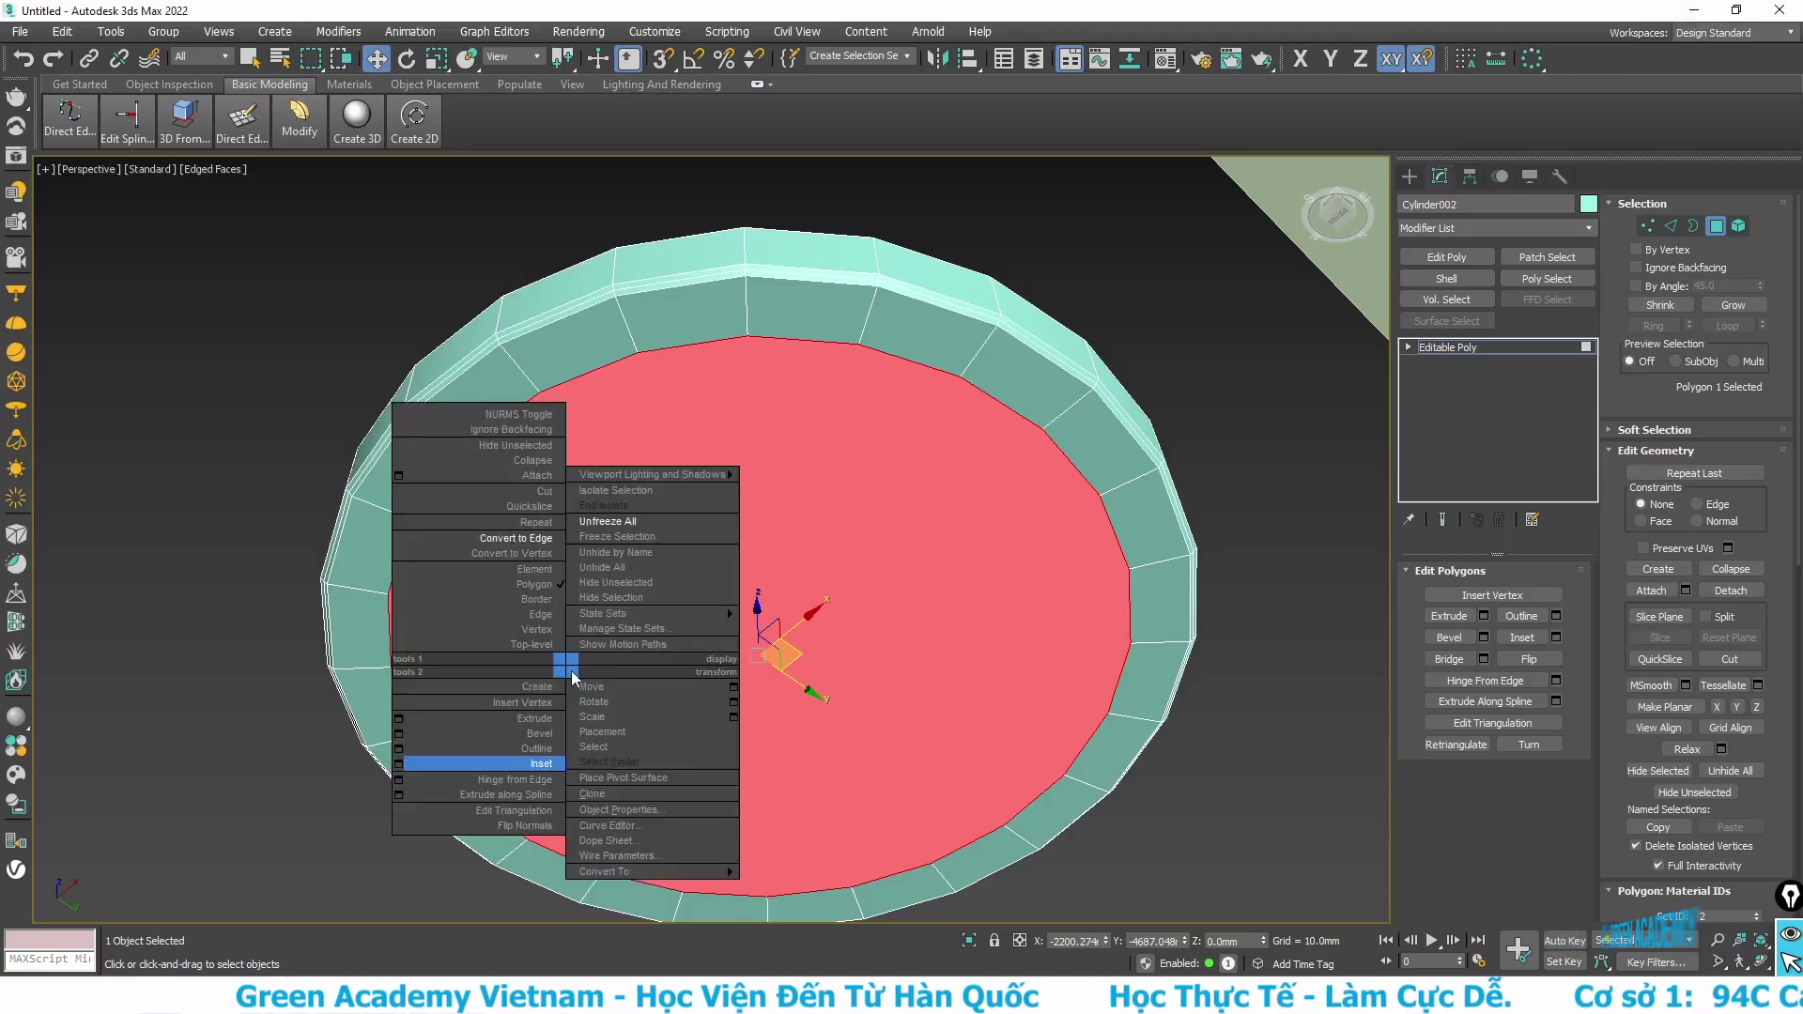
{"action": "left_click", "coordinate": [399, 734]}
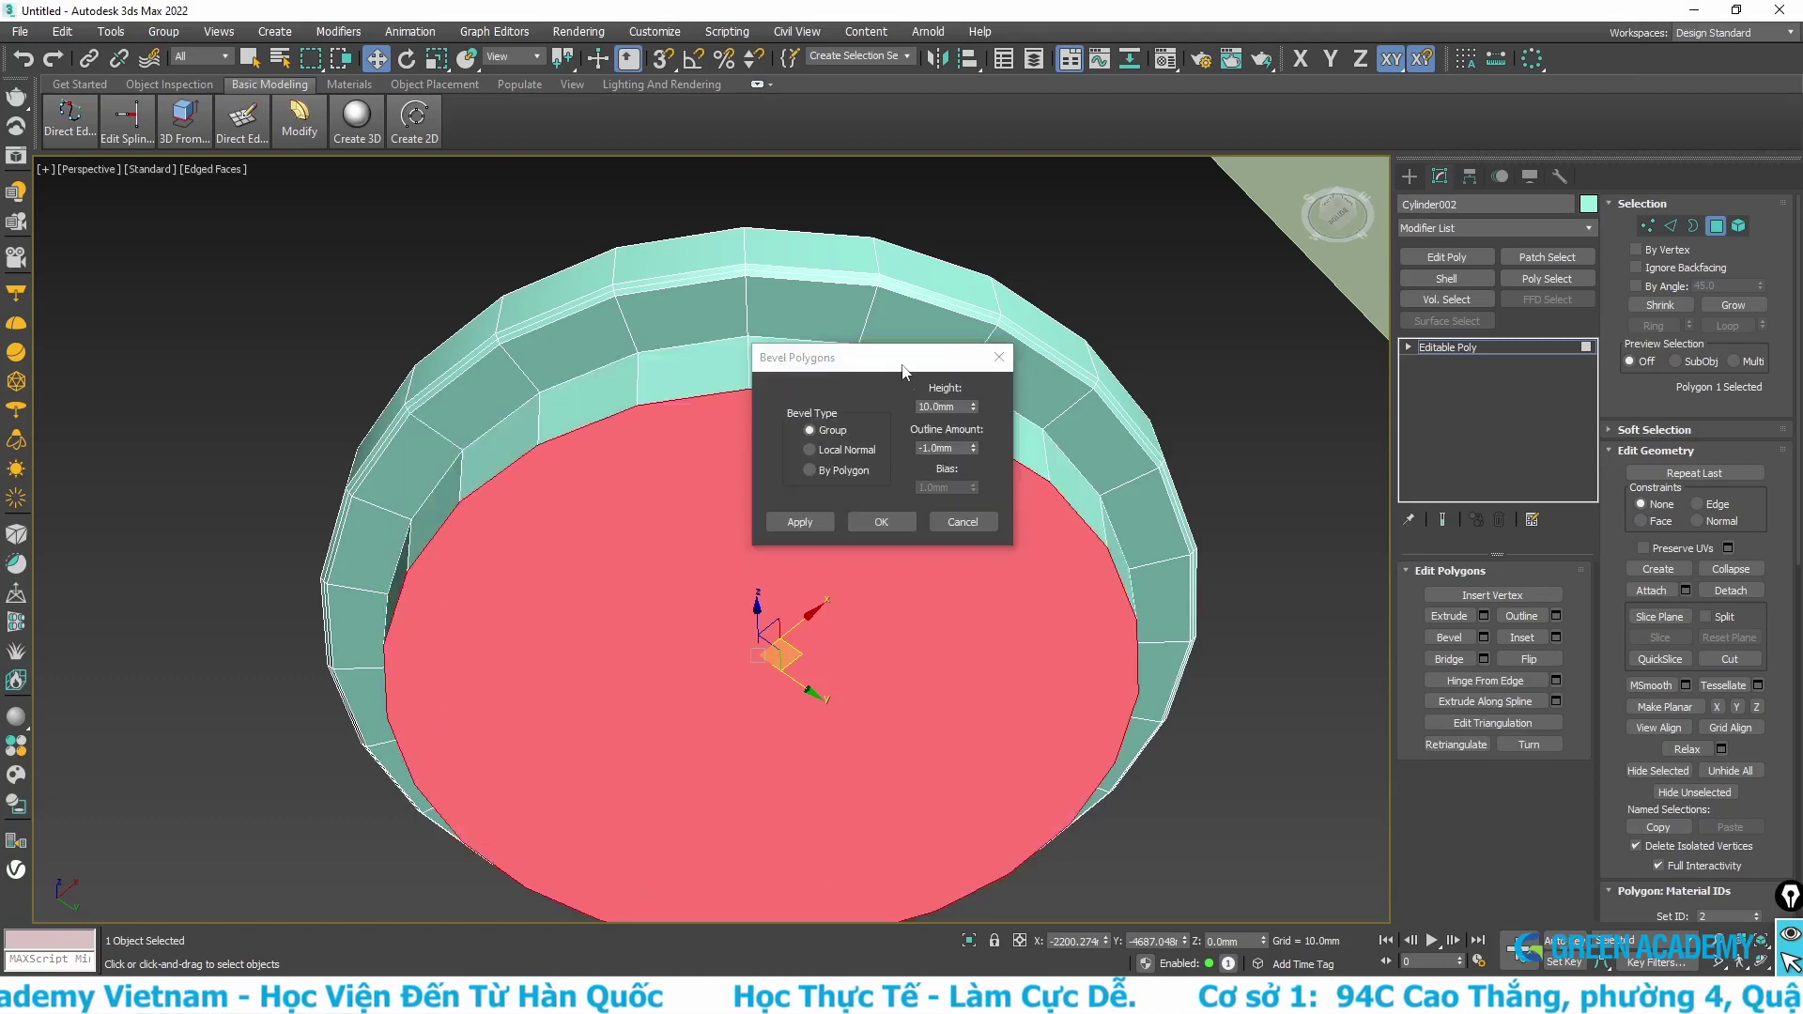
{"action": "left_click_drag", "start_coordinate": [904, 372], "coordinate": [1133, 296]}
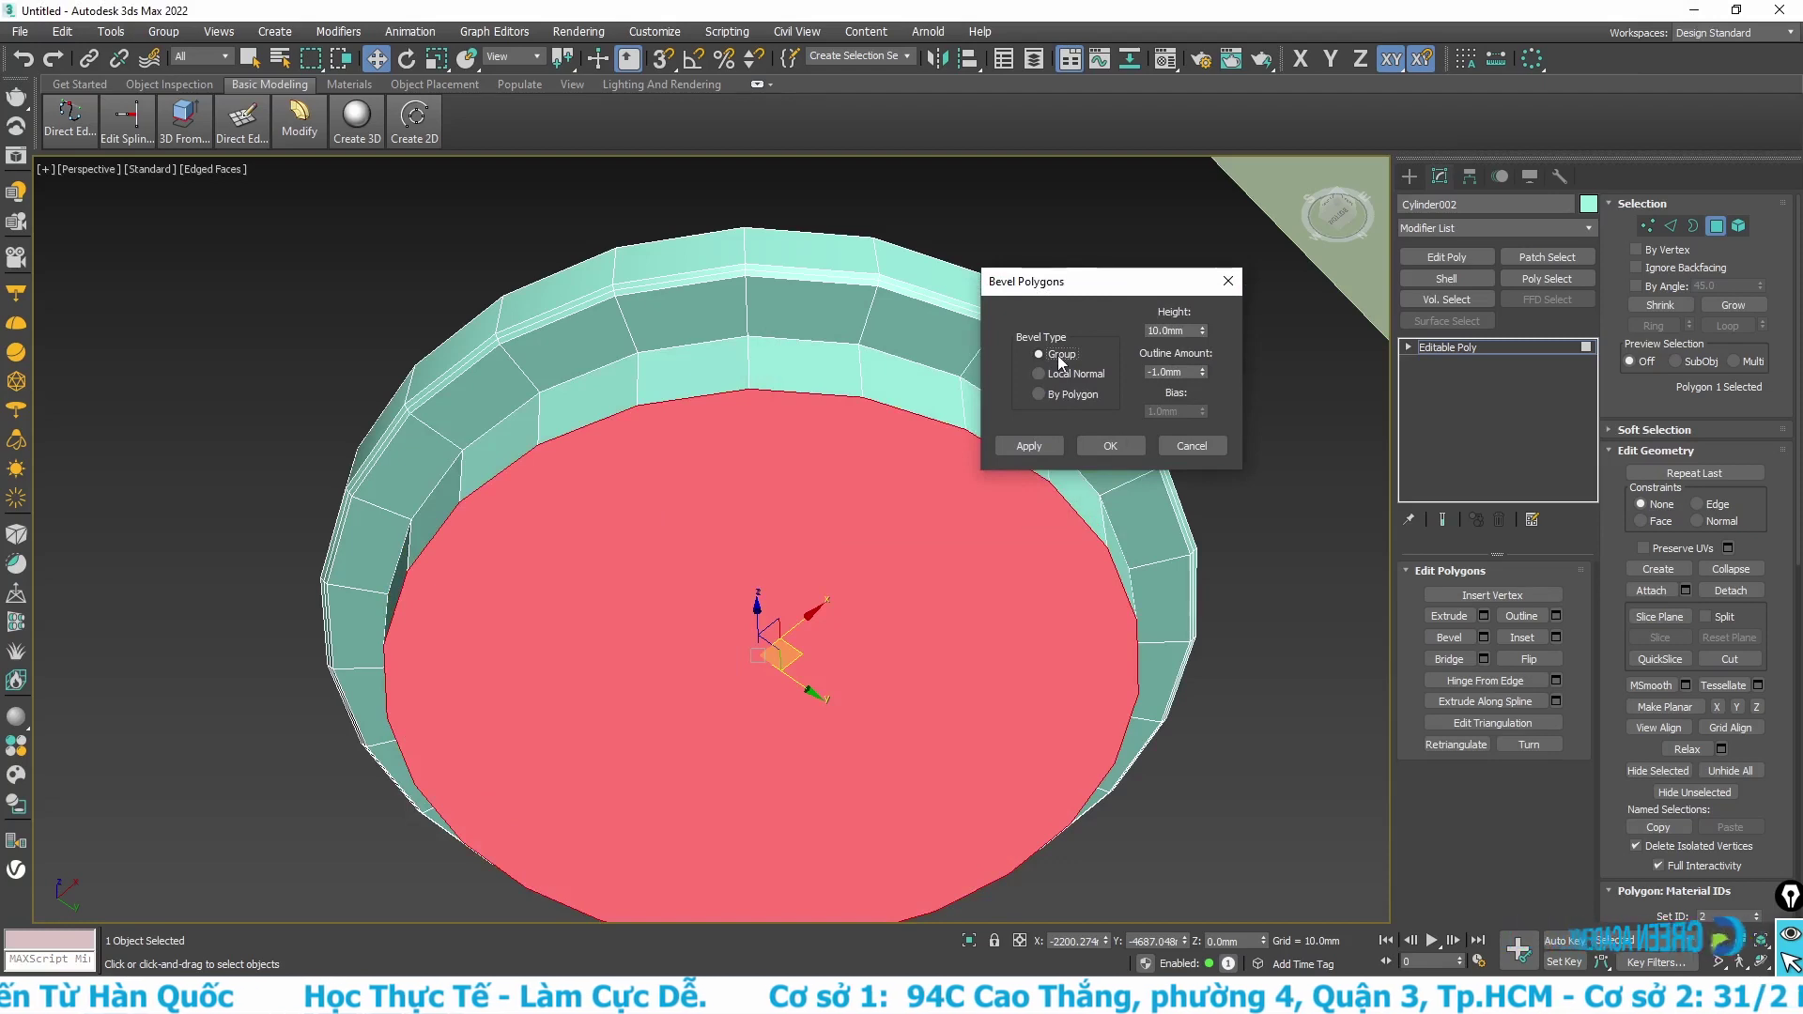
{"action": "left_click_drag", "start_coordinate": [1075, 282], "coordinate": [1204, 192]}
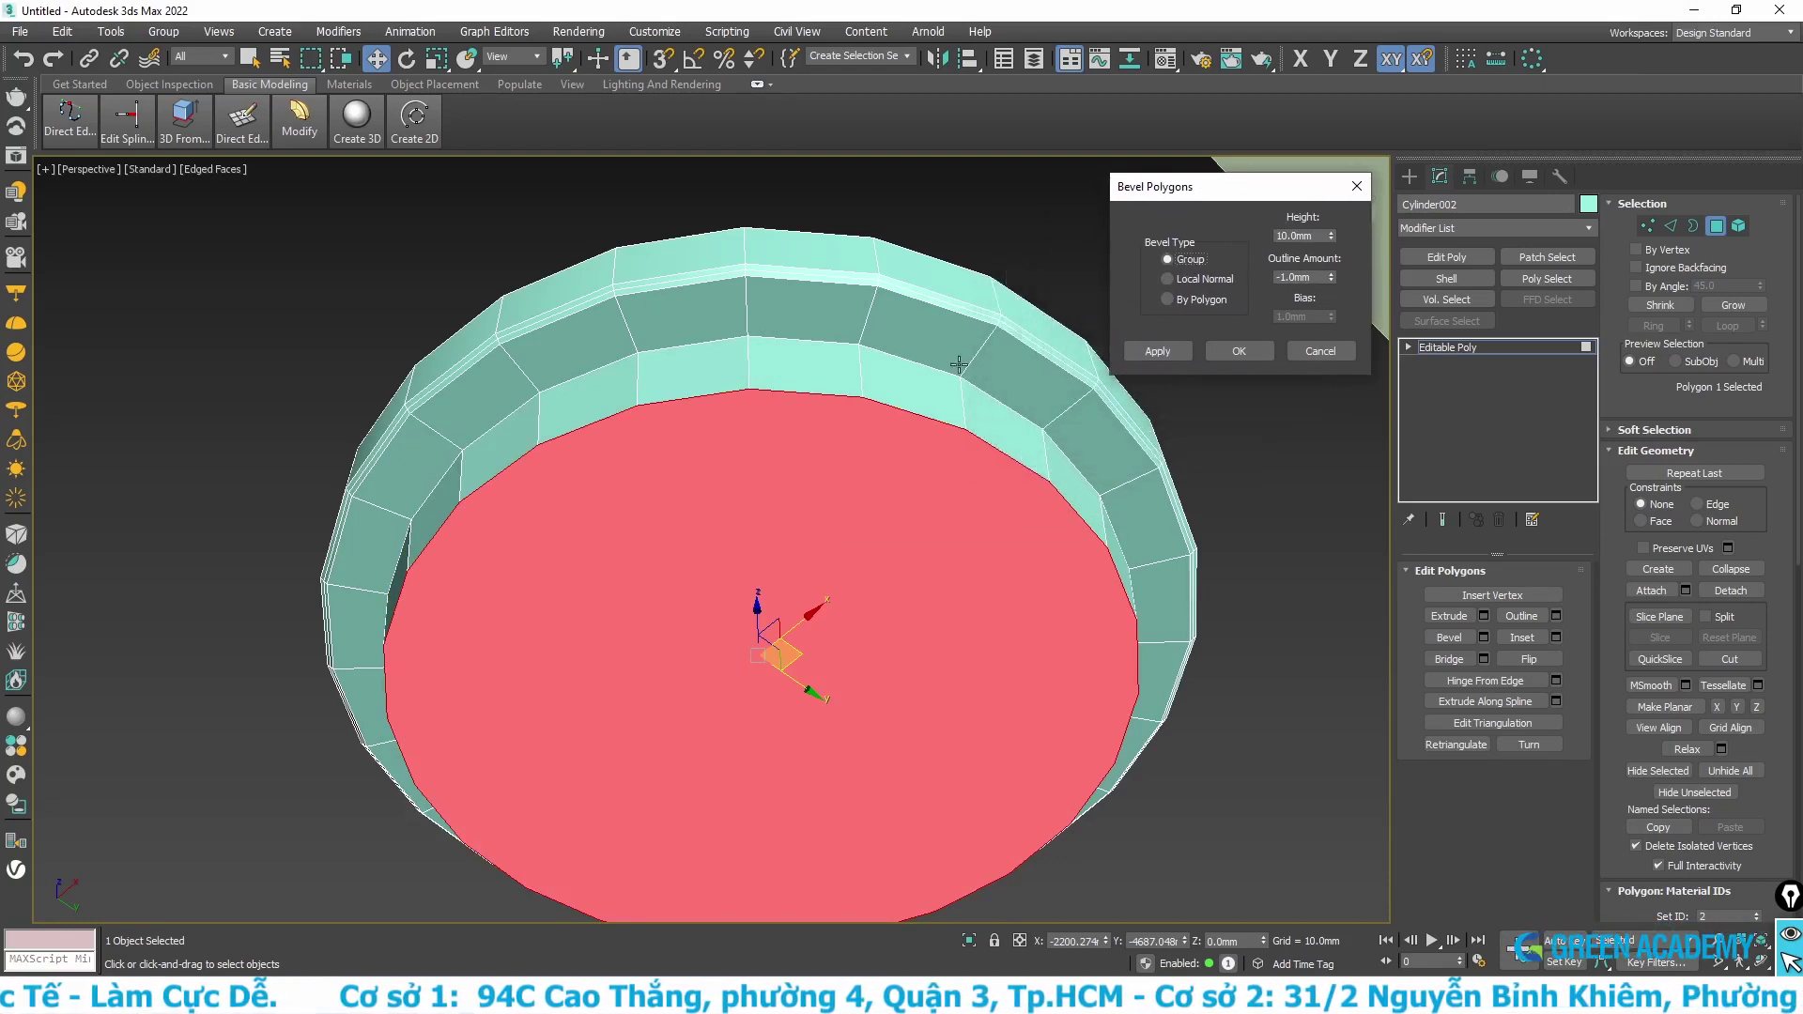
{"action": "double_click", "coordinate": [1321, 235]}
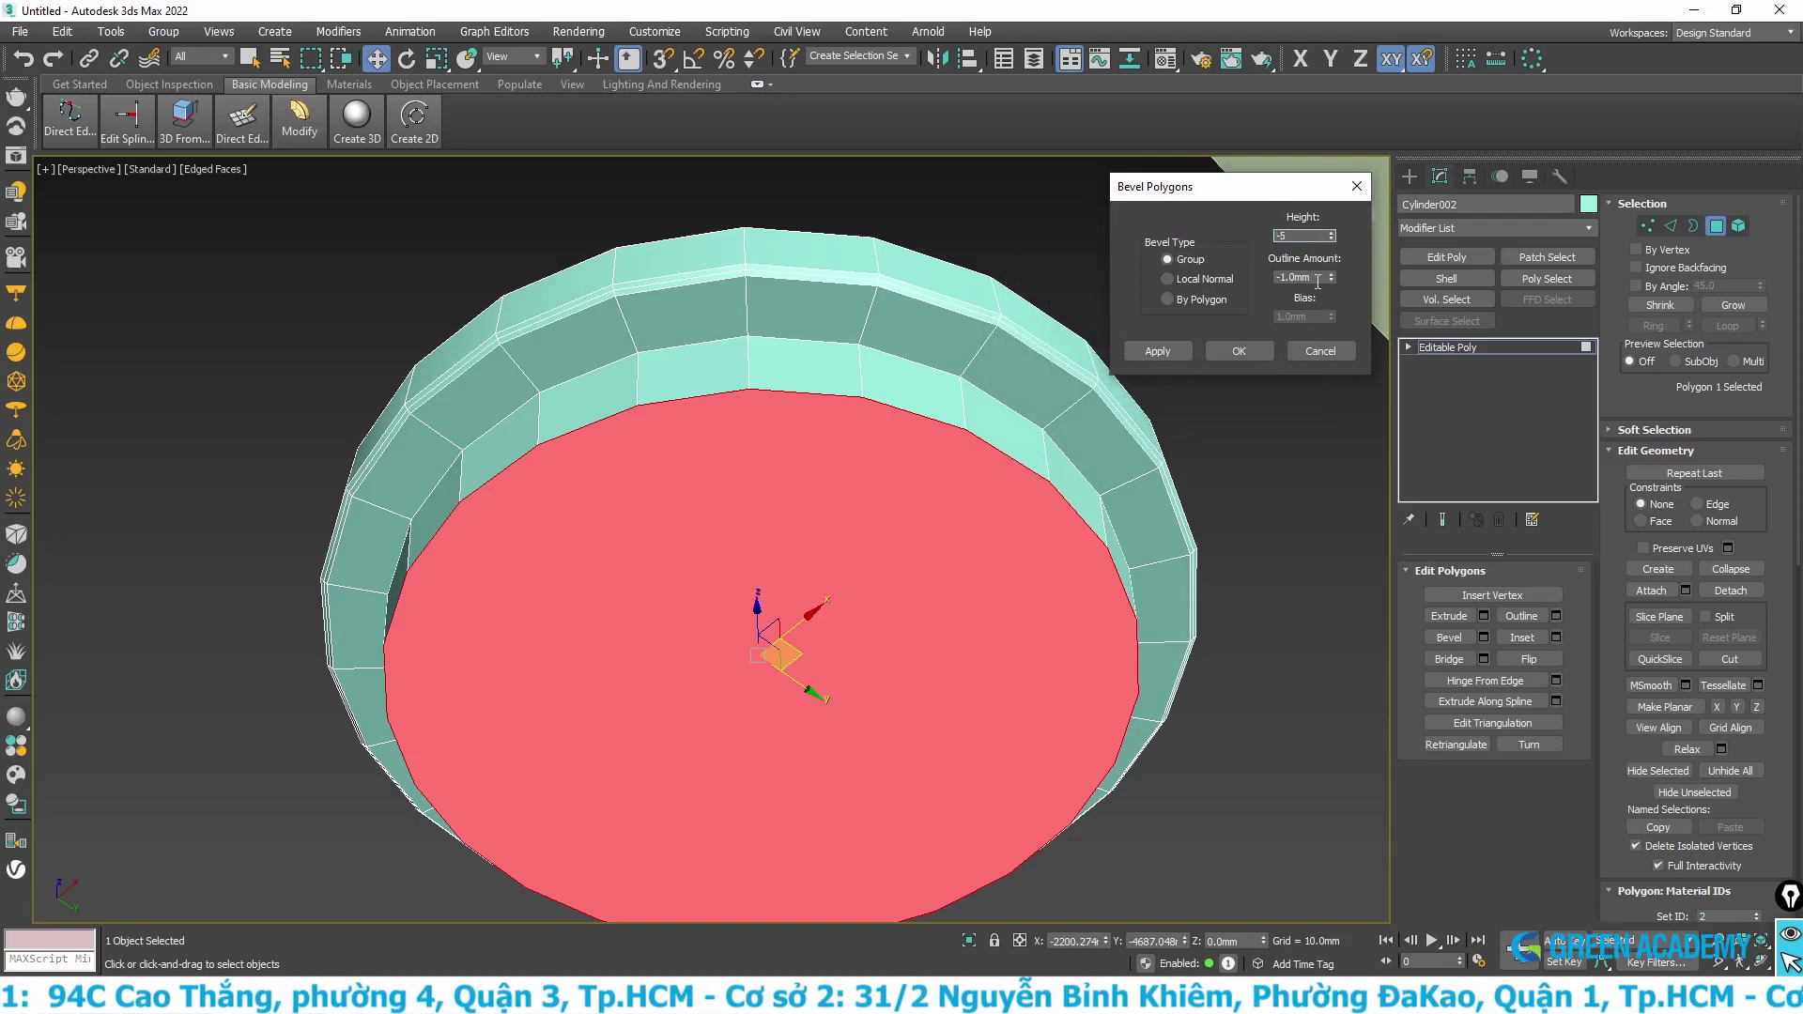
{"action": "type", "text": "5"}
{"action": "key", "text": "Tab"}
{"action": "type", "text": "-5"}
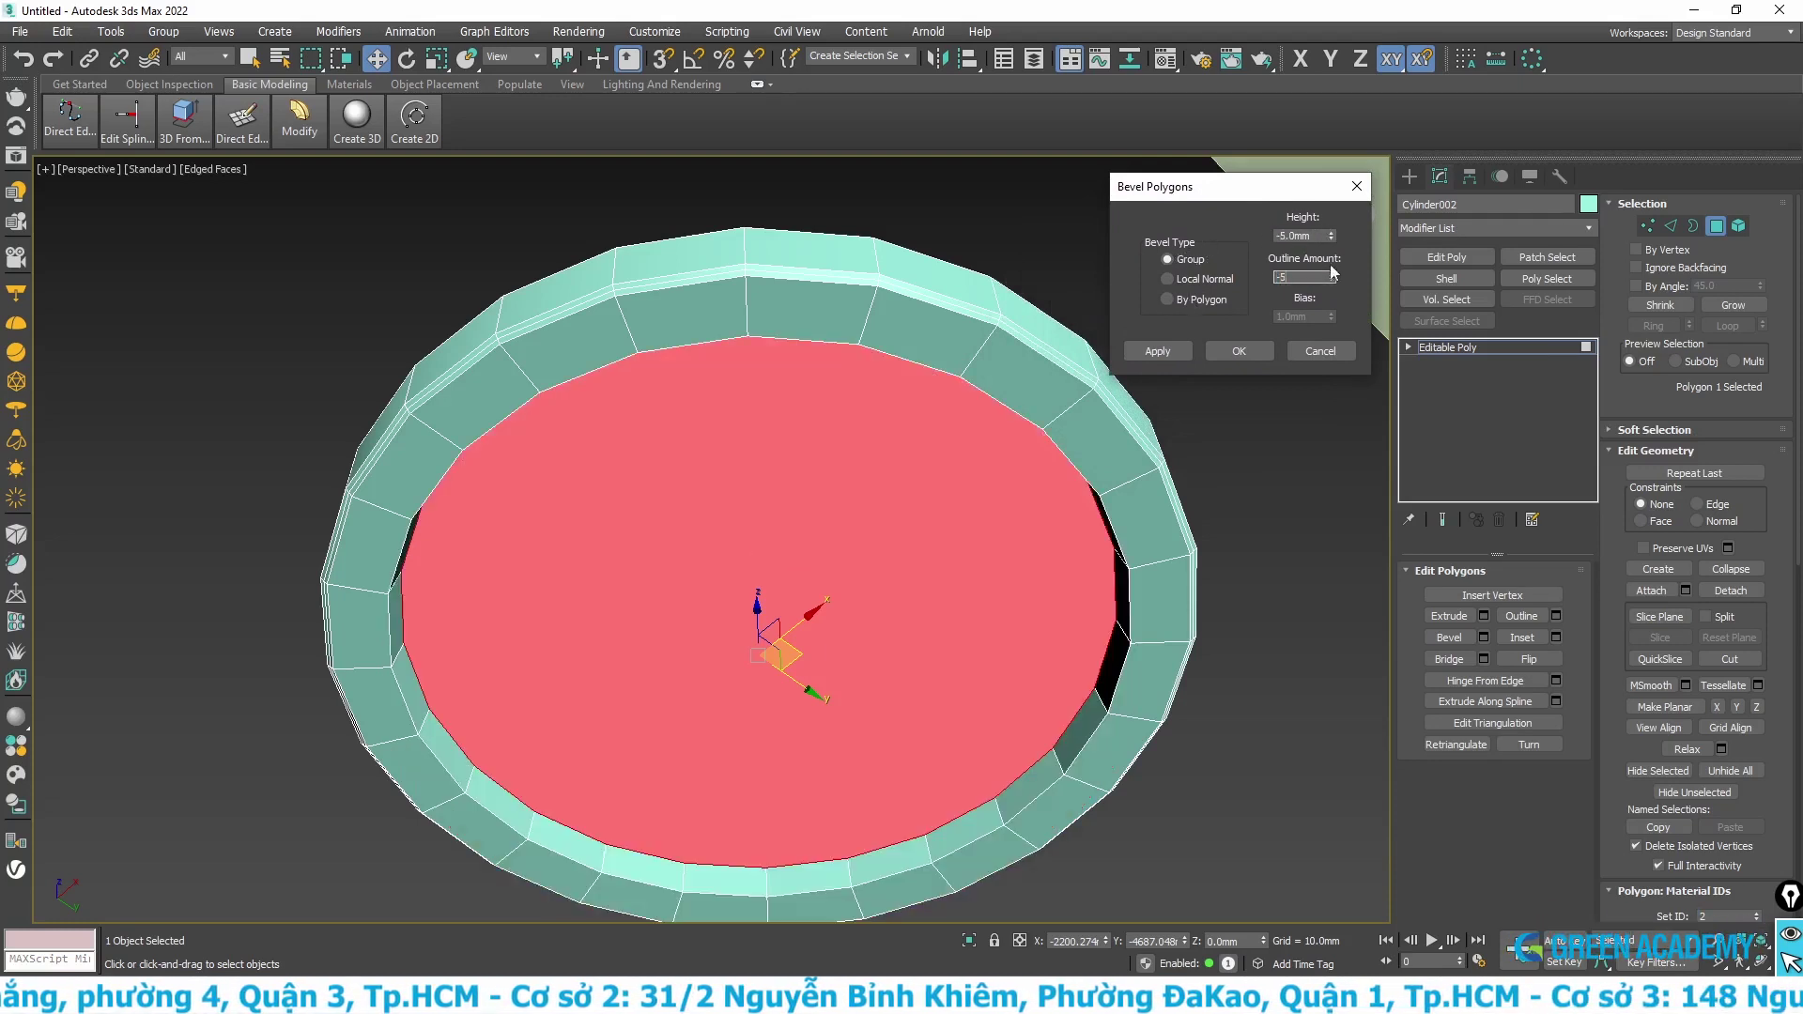
{"action": "left_click", "coordinate": [1317, 235]}
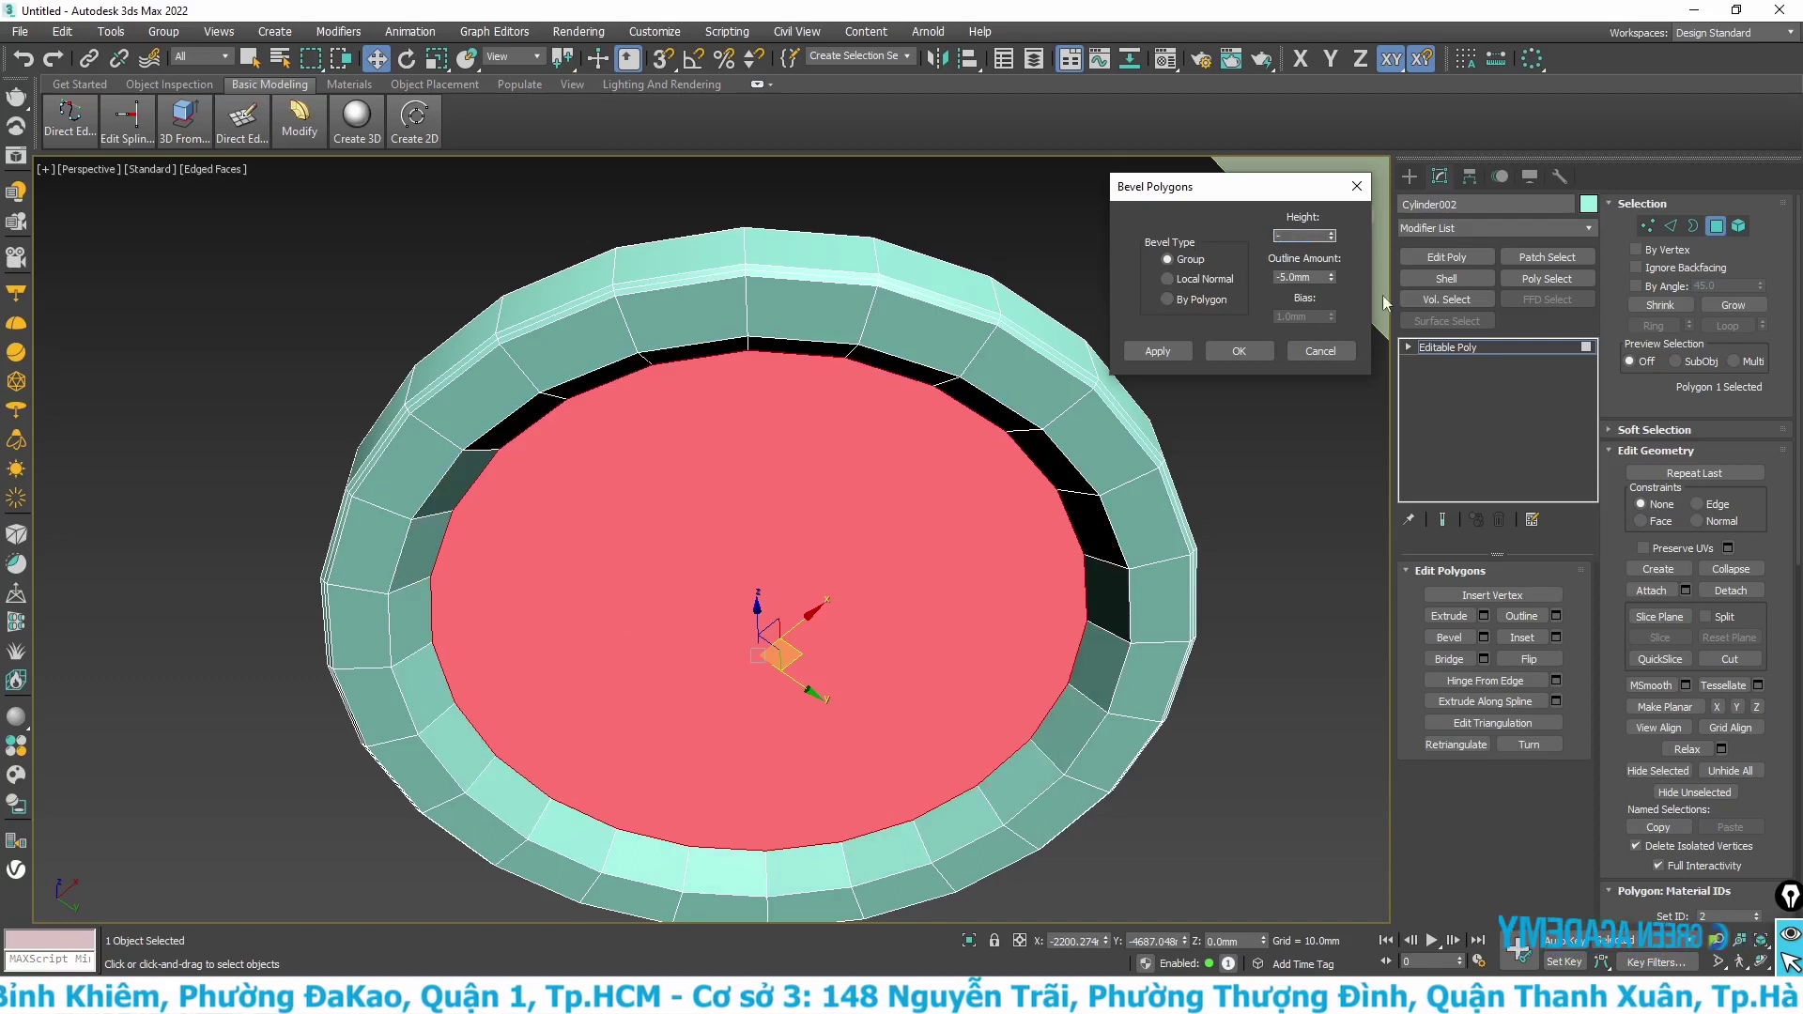
{"action": "type", "text": "-2"}
{"action": "left_click", "coordinate": [1298, 277]}
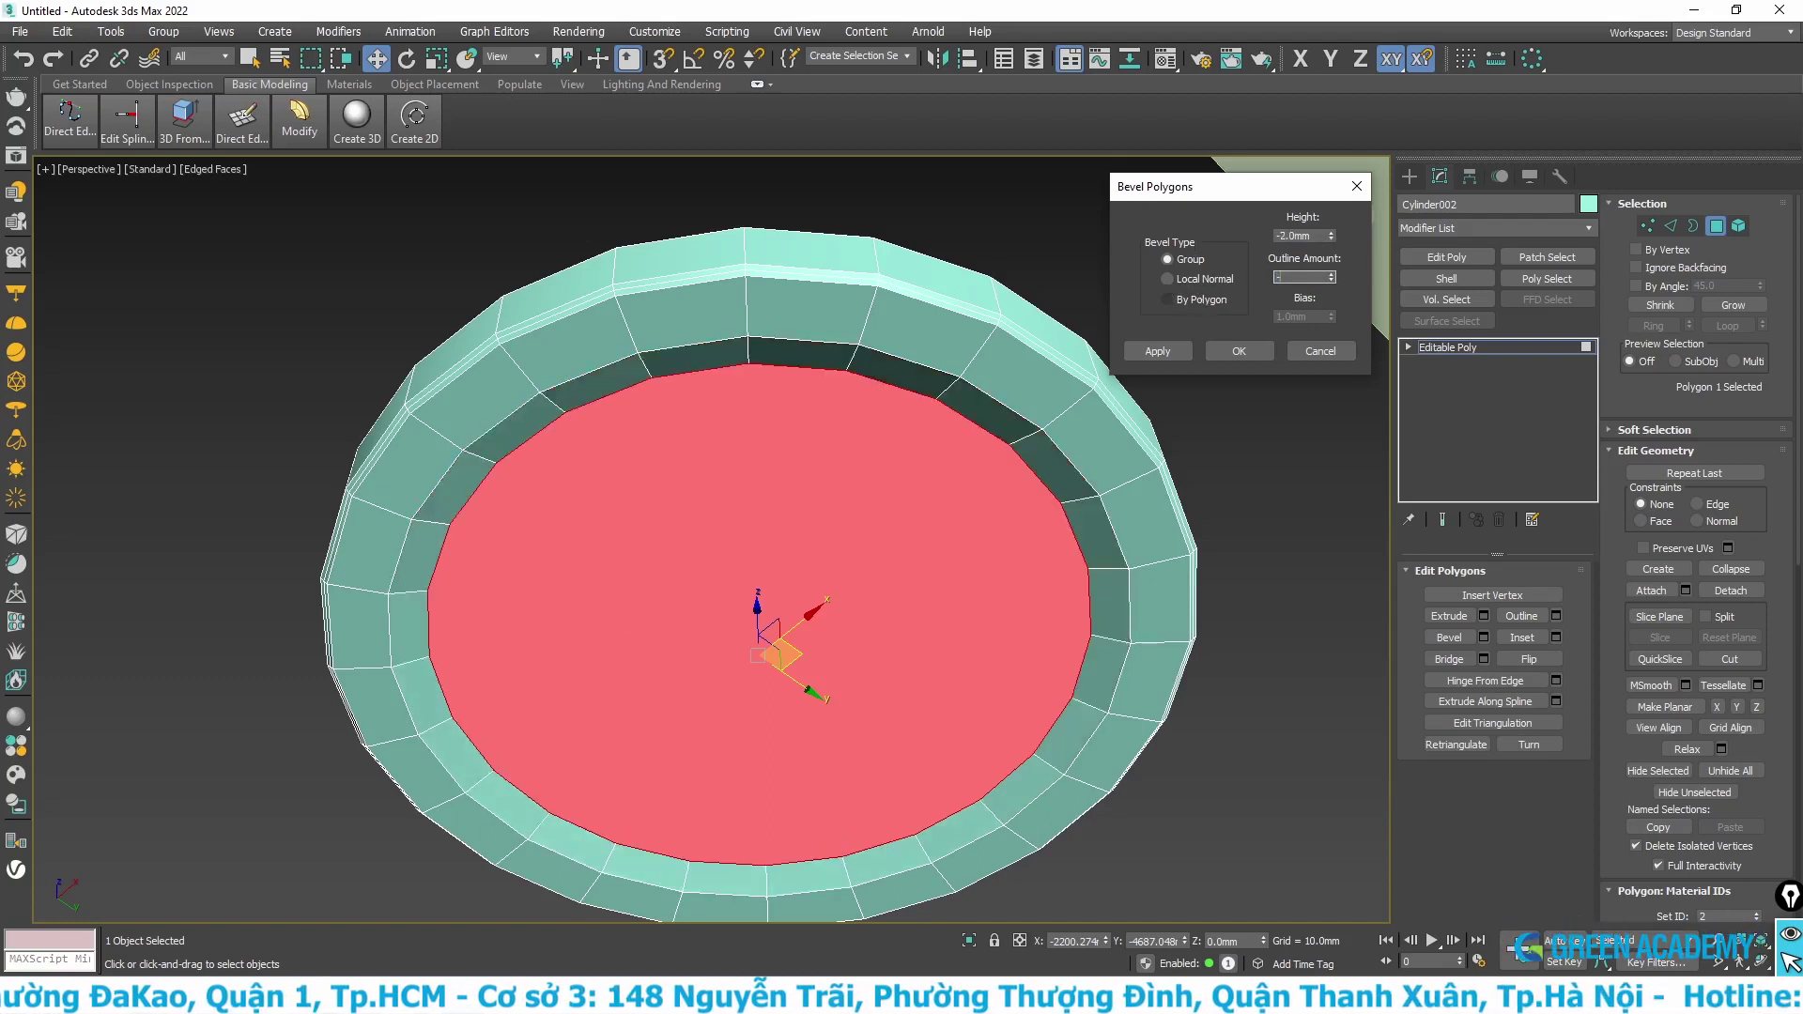
{"action": "type", "text": "-2"}
{"action": "left_click", "coordinate": [1319, 235]}
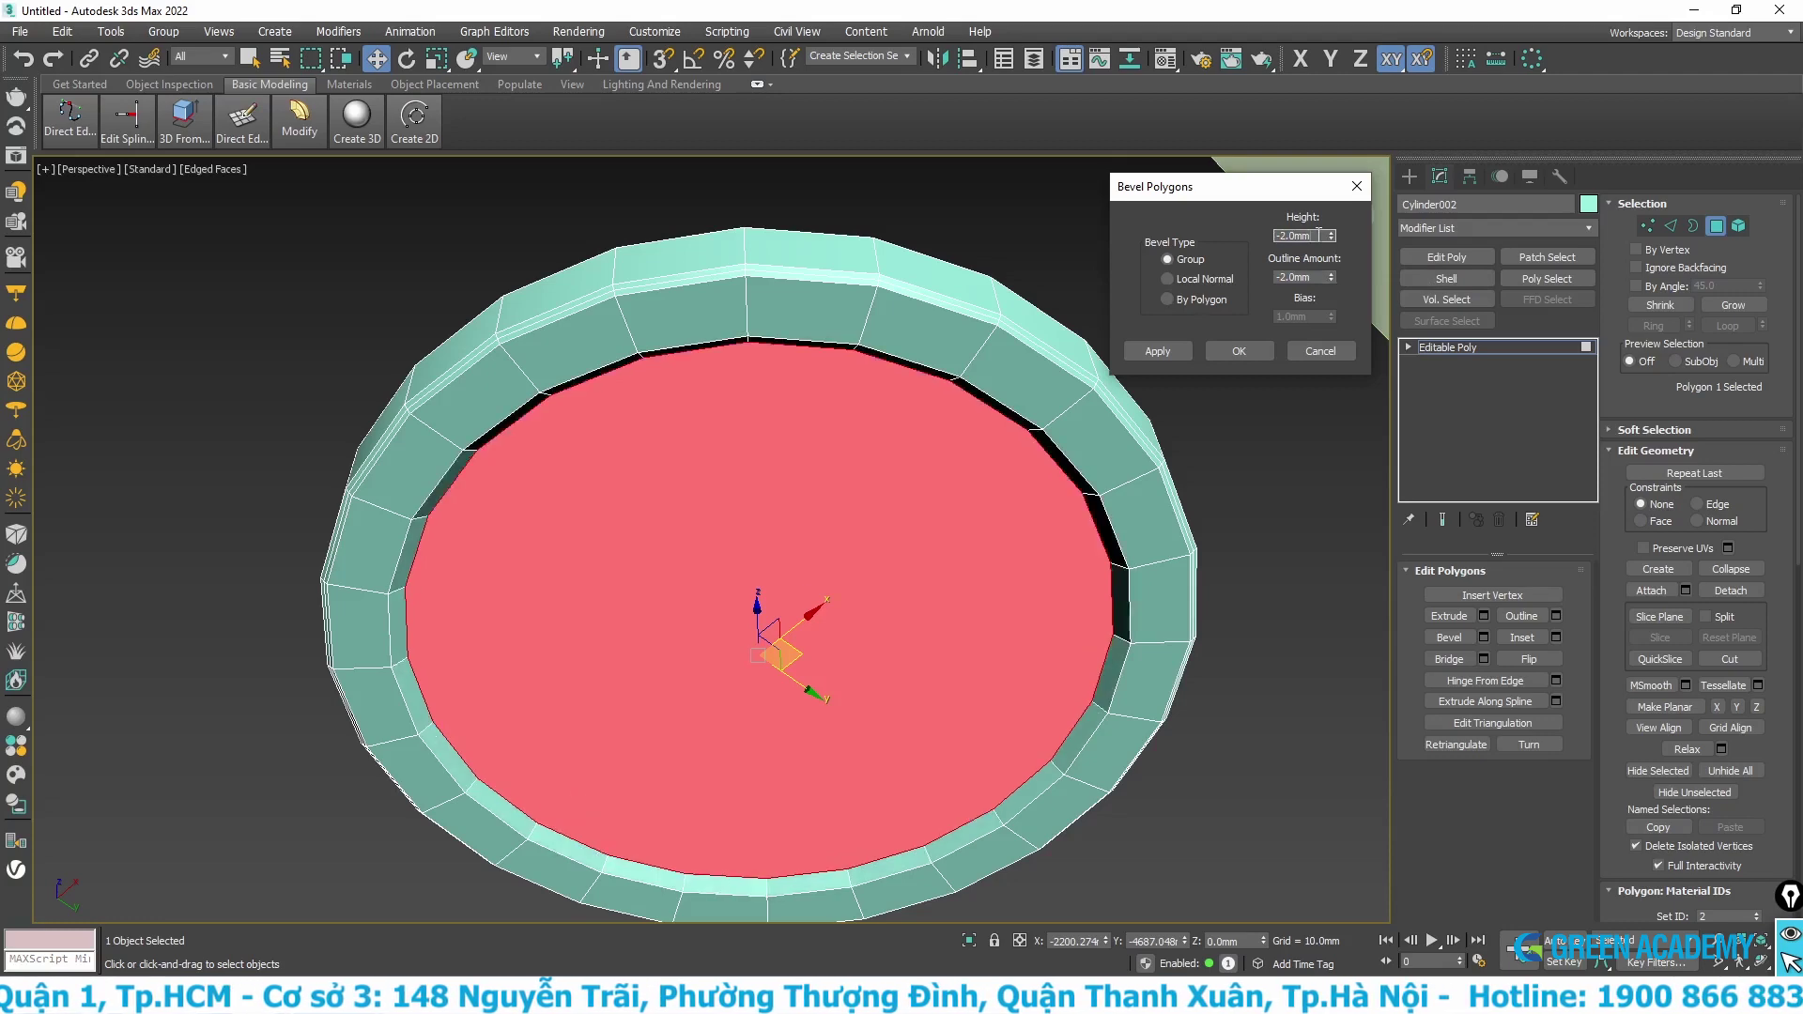
{"action": "left_click", "coordinate": [1239, 350]}
- Inspect the recessed ring and return from Polygon level to the whole Editable Poly
{"action": "scroll", "coordinate": [829, 541], "scroll_direction": "down", "scroll_amount": 3}
{"action": "middle_click_drag", "start_coordinate": [806, 577], "coordinate": [805, 601], "text": "alt"}
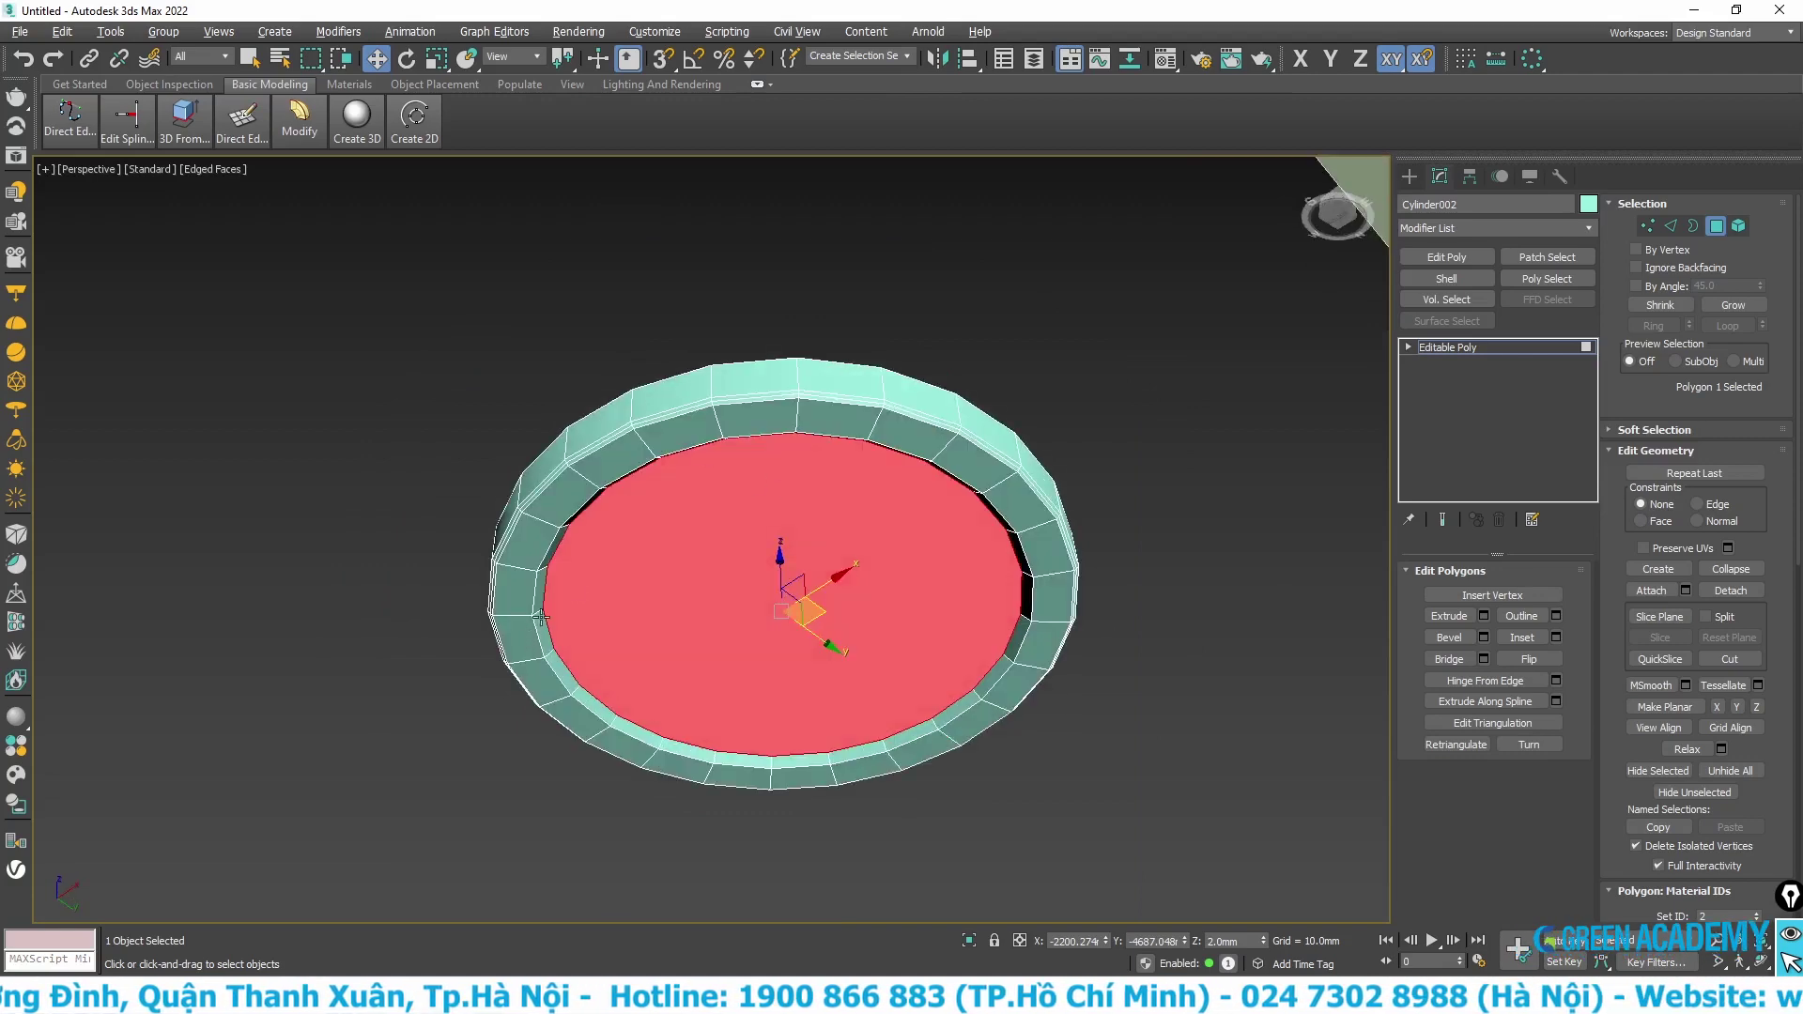
{"action": "scroll", "coordinate": [798, 595], "scroll_direction": "up", "scroll_amount": 2}
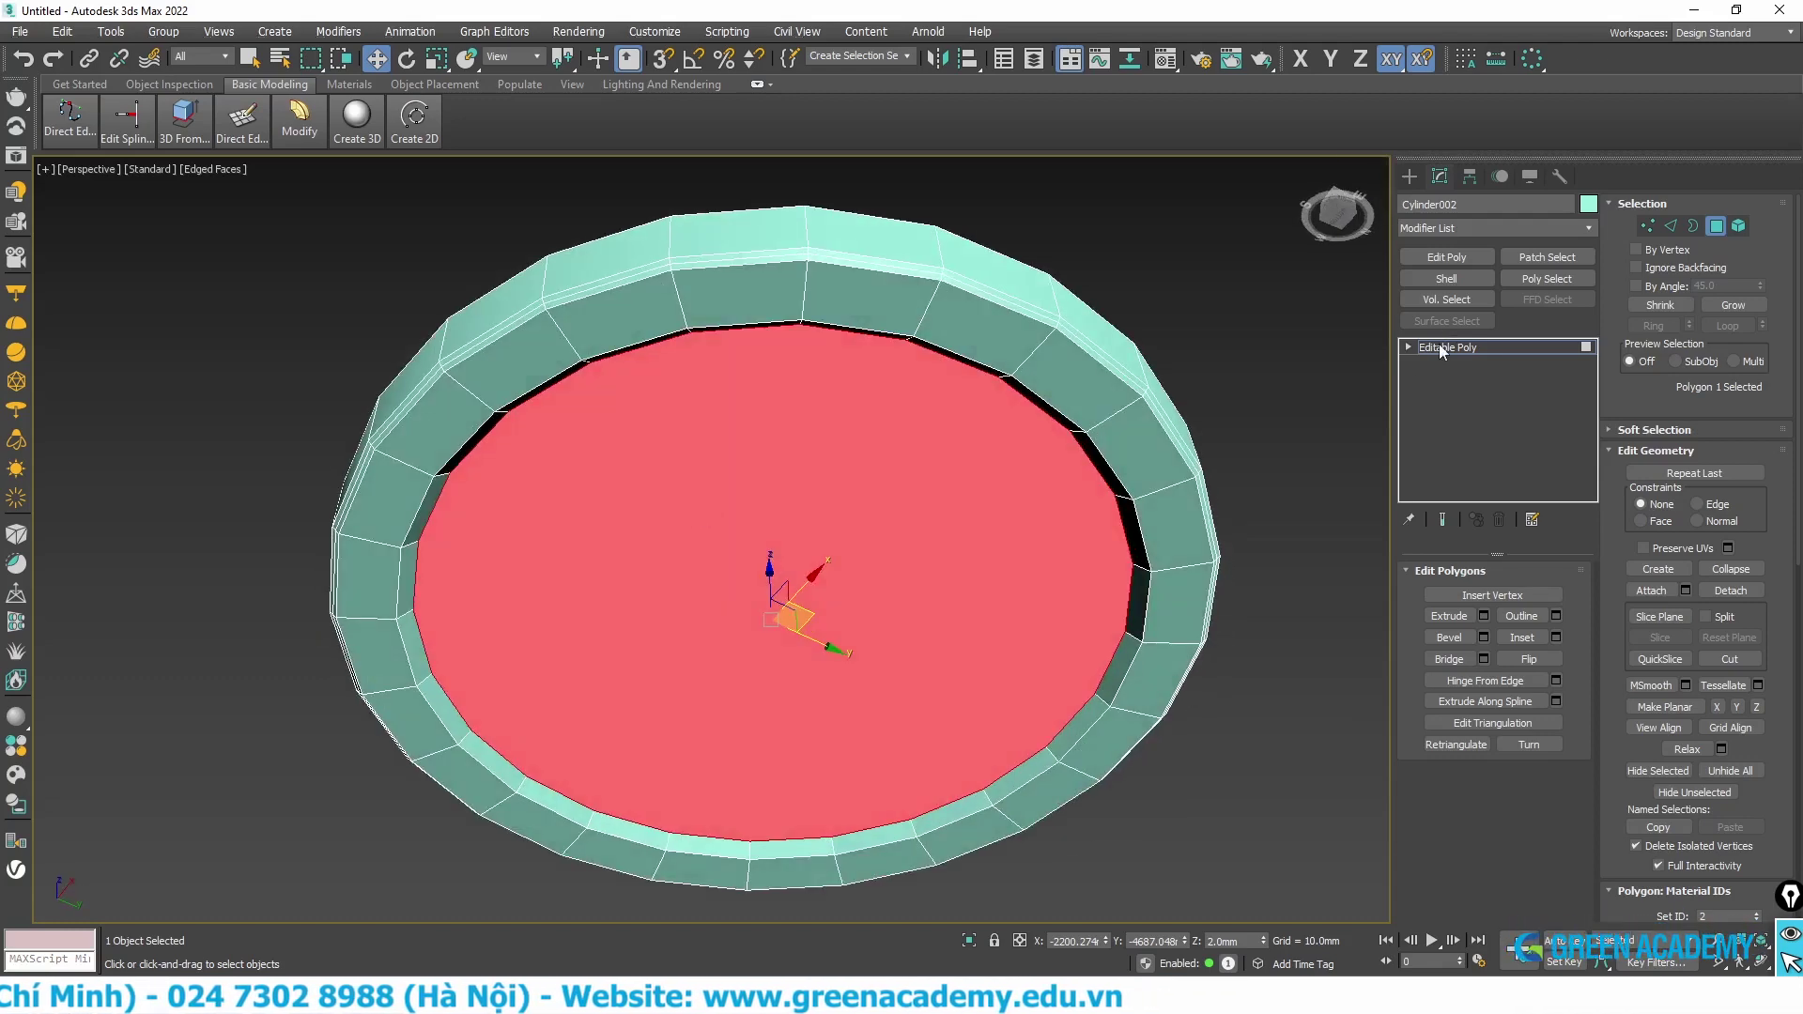
{"action": "left_click", "coordinate": [1440, 348]}
- Set the downlight's Z to 3300 mm and nudge it just beneath the ceiling in Front view
{"action": "key", "text": "t"}
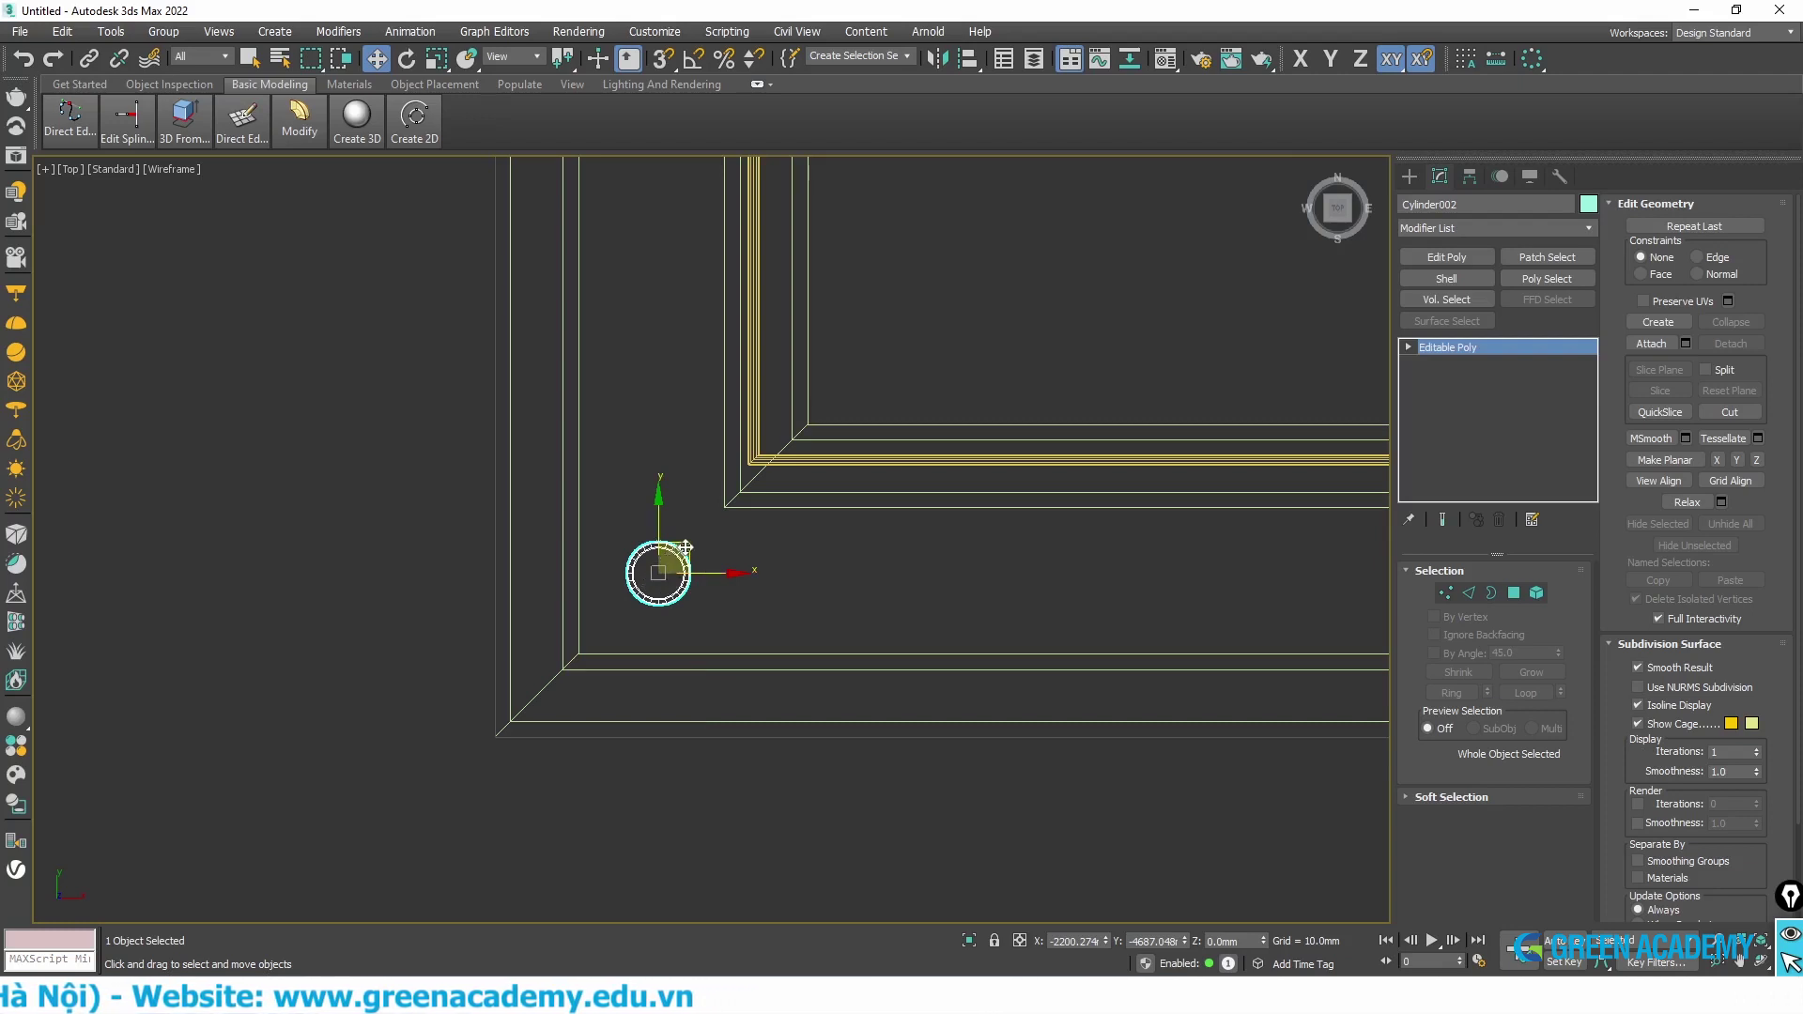
{"action": "key", "text": "f"}
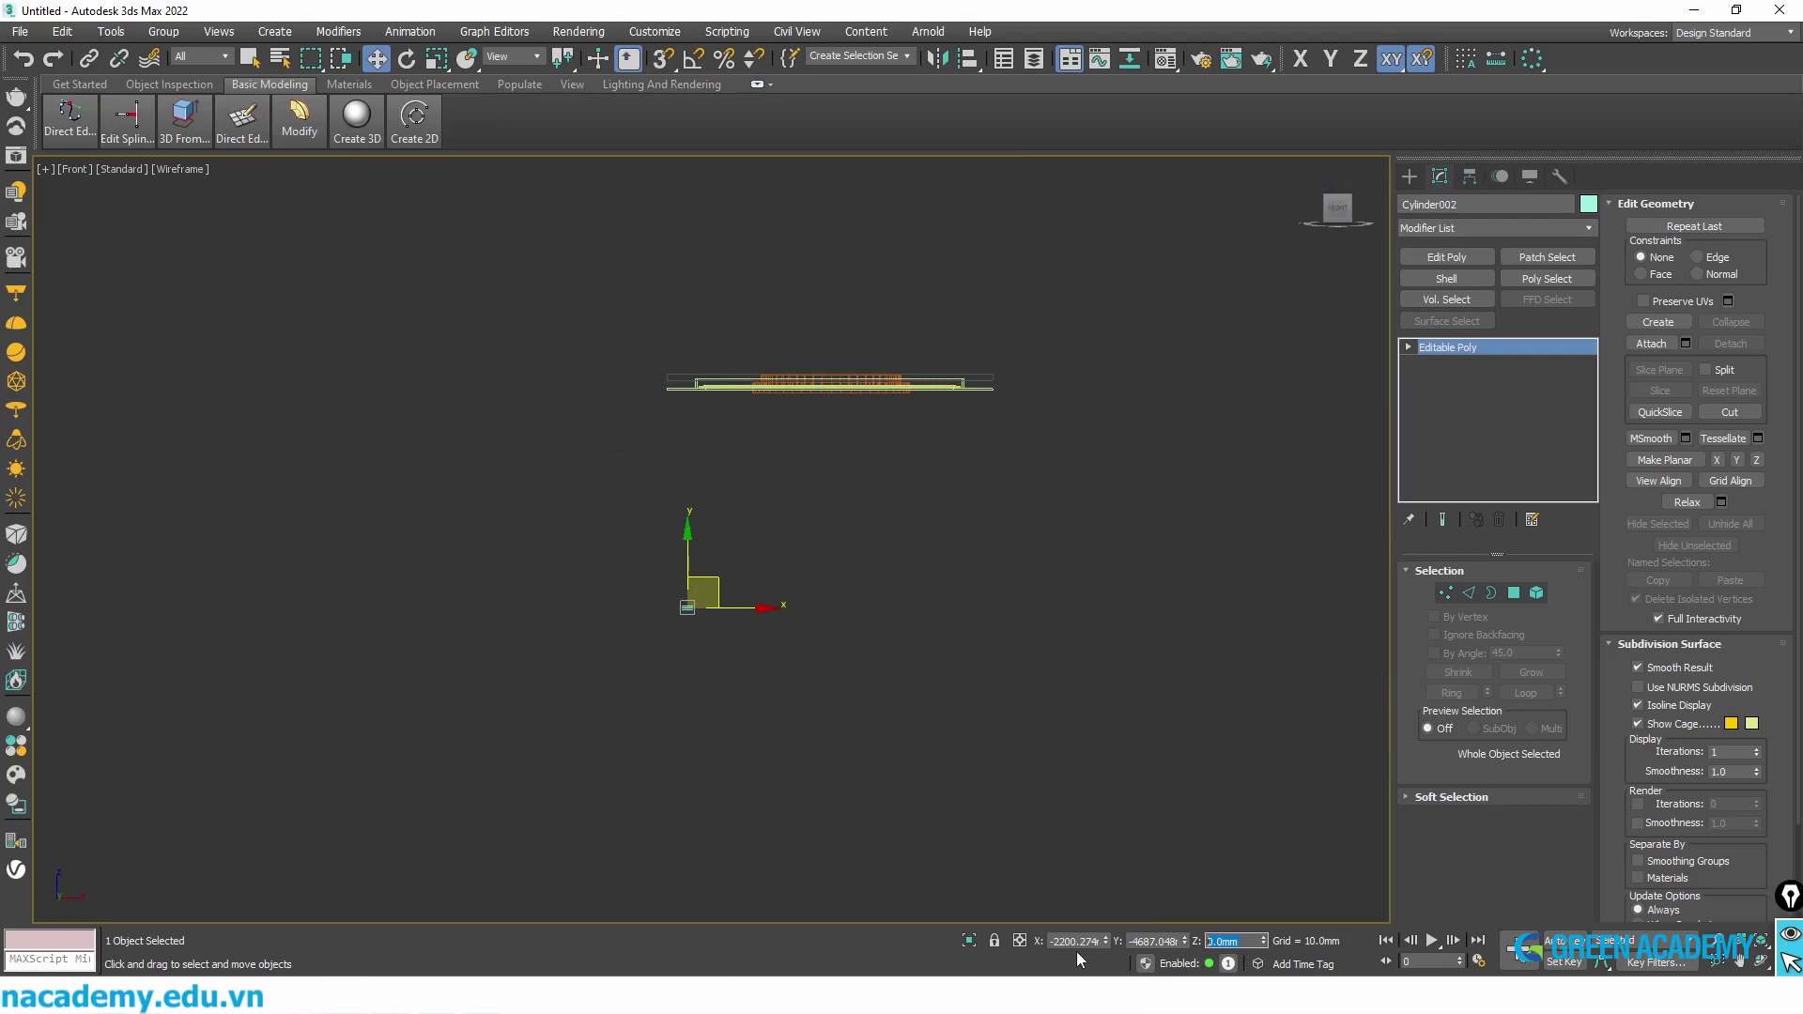
{"action": "type", "text": "3300"}
{"action": "key", "text": "Return"}
{"action": "scroll", "coordinate": [724, 423], "scroll_direction": "up", "scroll_amount": 2}
{"action": "scroll", "coordinate": [592, 169], "scroll_direction": "up", "scroll_amount": 2}
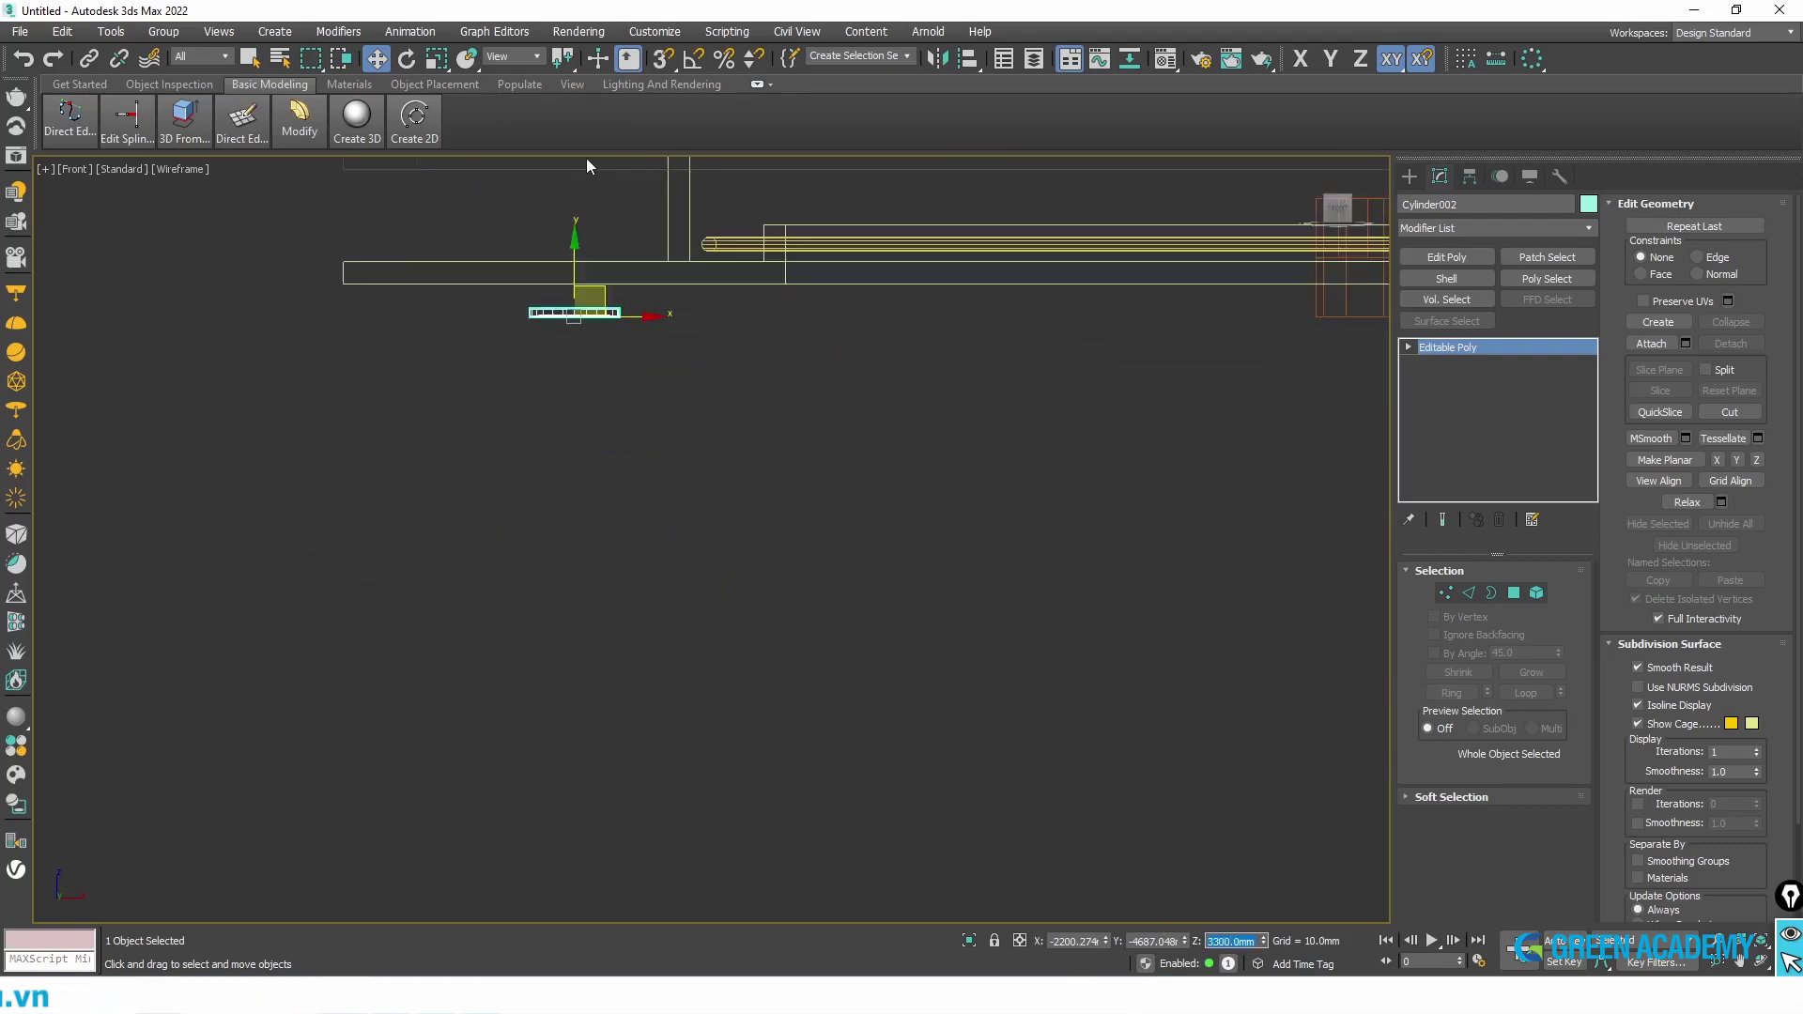
{"action": "scroll", "coordinate": [601, 385], "scroll_direction": "up", "scroll_amount": 2}
{"action": "left_click_drag", "start_coordinate": [571, 502], "coordinate": [576, 420]}
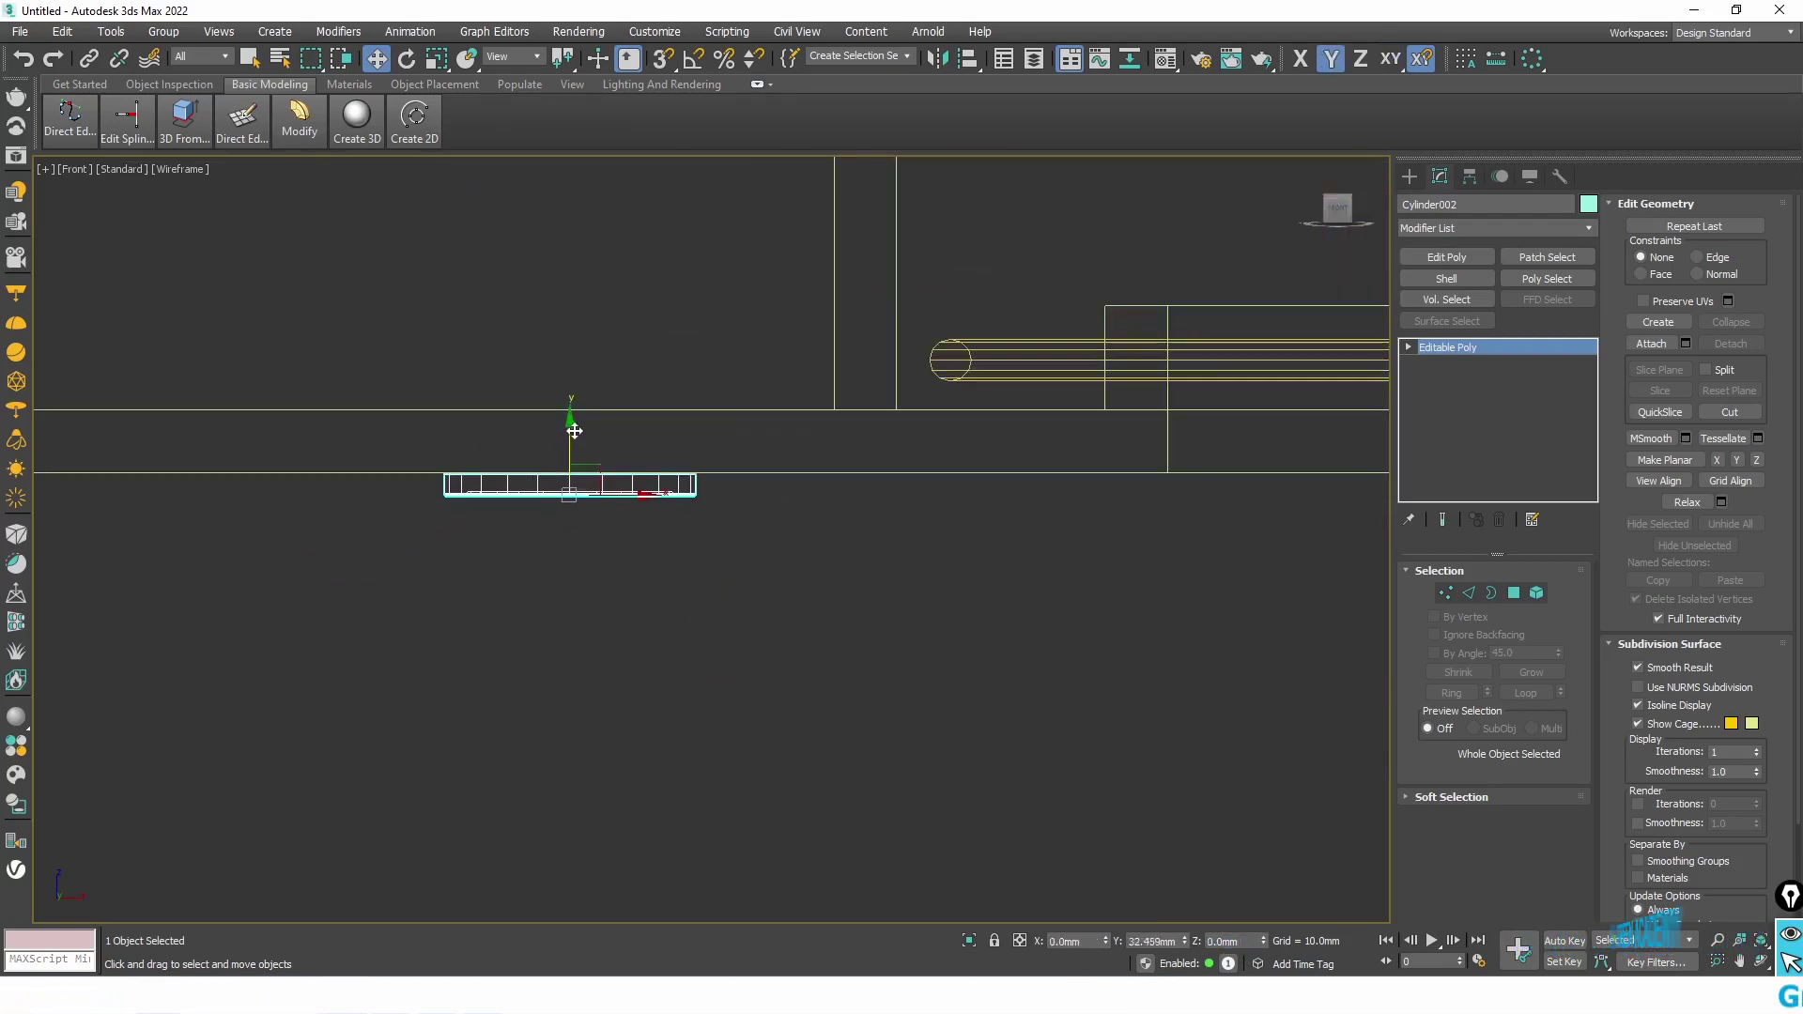
{"action": "scroll", "coordinate": [576, 451], "scroll_direction": "up", "scroll_amount": 3}
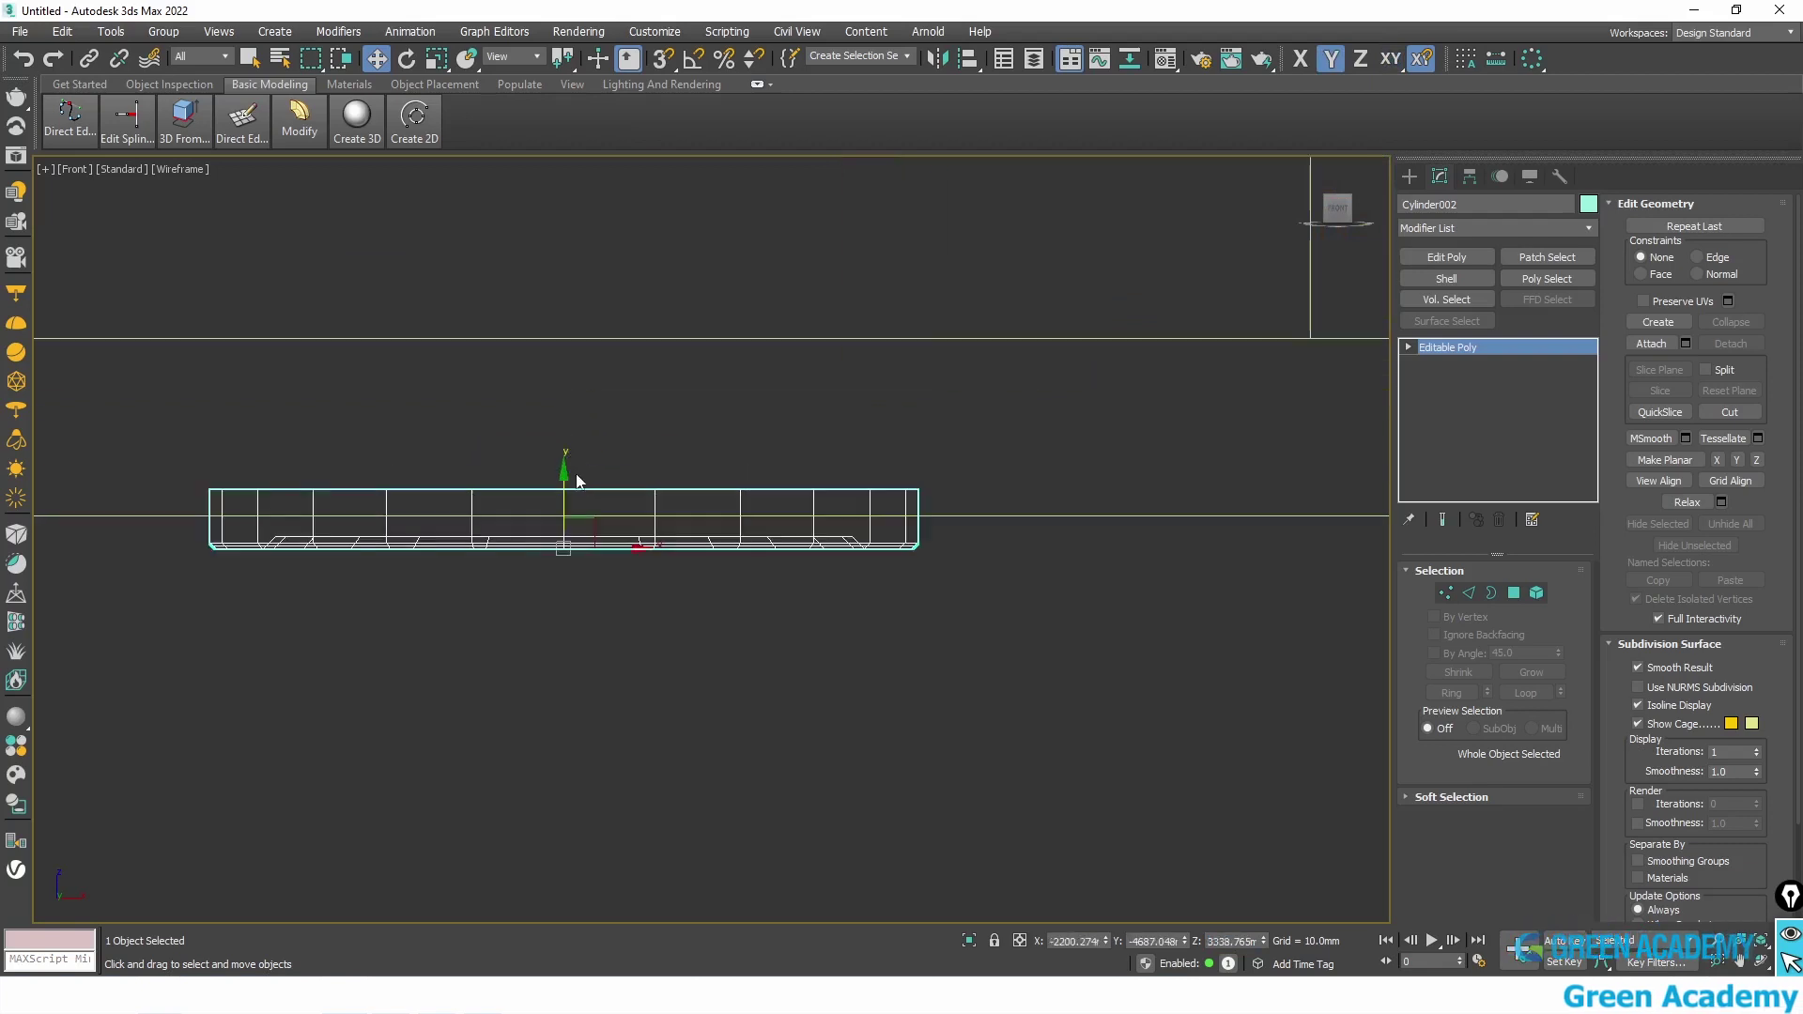
{"action": "left_click_drag", "start_coordinate": [548, 492], "coordinate": [558, 517]}
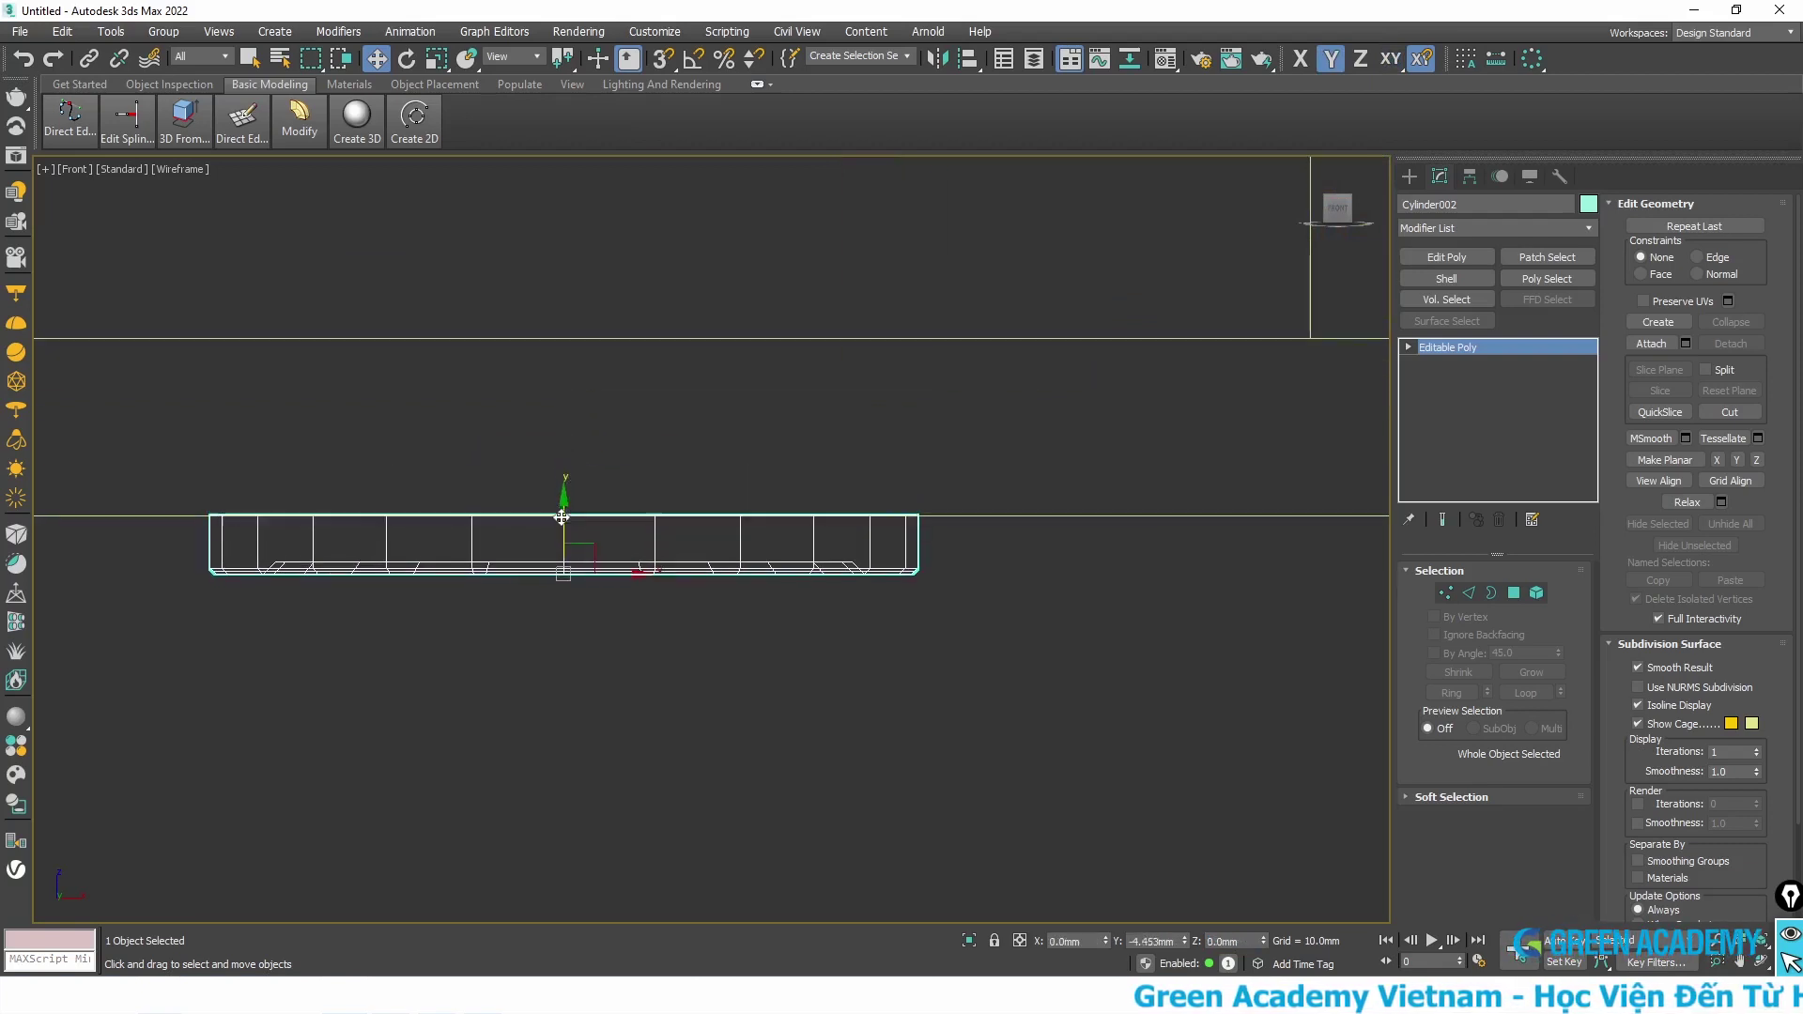
{"action": "scroll", "coordinate": [621, 460], "scroll_direction": "down", "scroll_amount": 2}
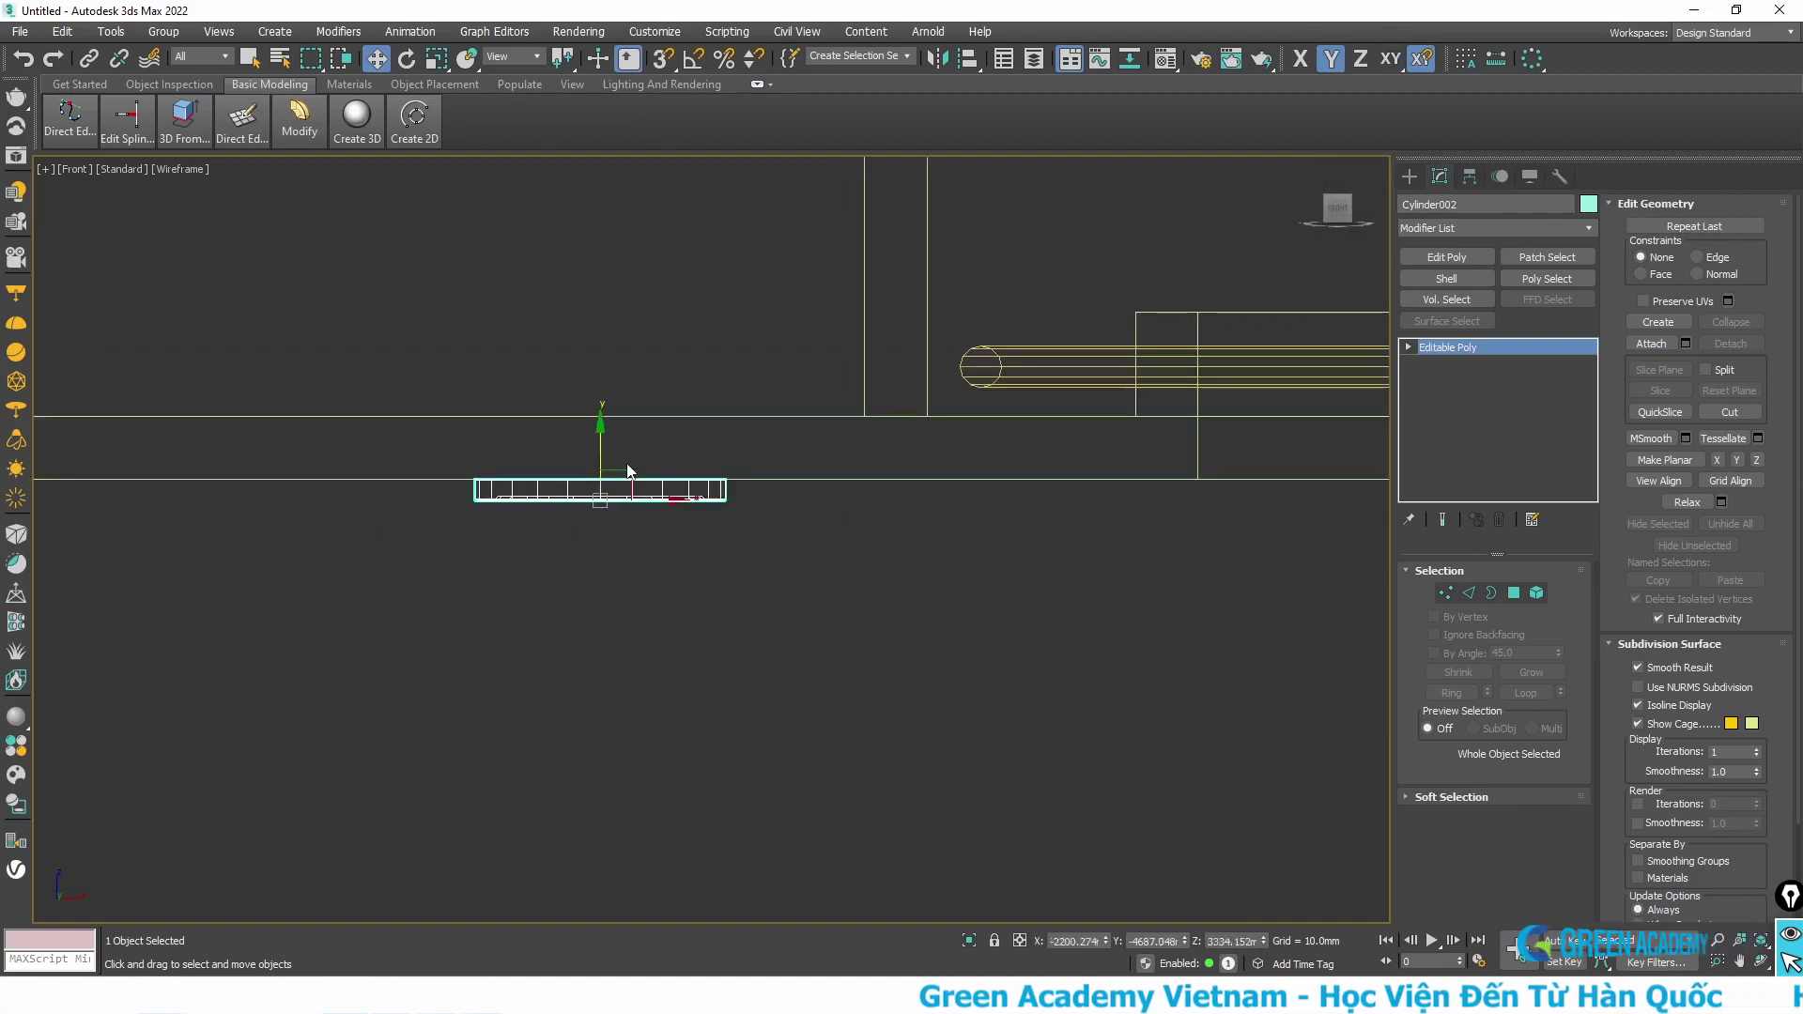
- Return to the Top view and zoom out to frame the whole ceiling plan
{"action": "key", "text": "t"}
{"action": "scroll", "coordinate": [631, 466], "scroll_direction": "down", "scroll_amount": 2}
{"action": "scroll", "coordinate": [639, 502], "scroll_direction": "down", "scroll_amount": 2}
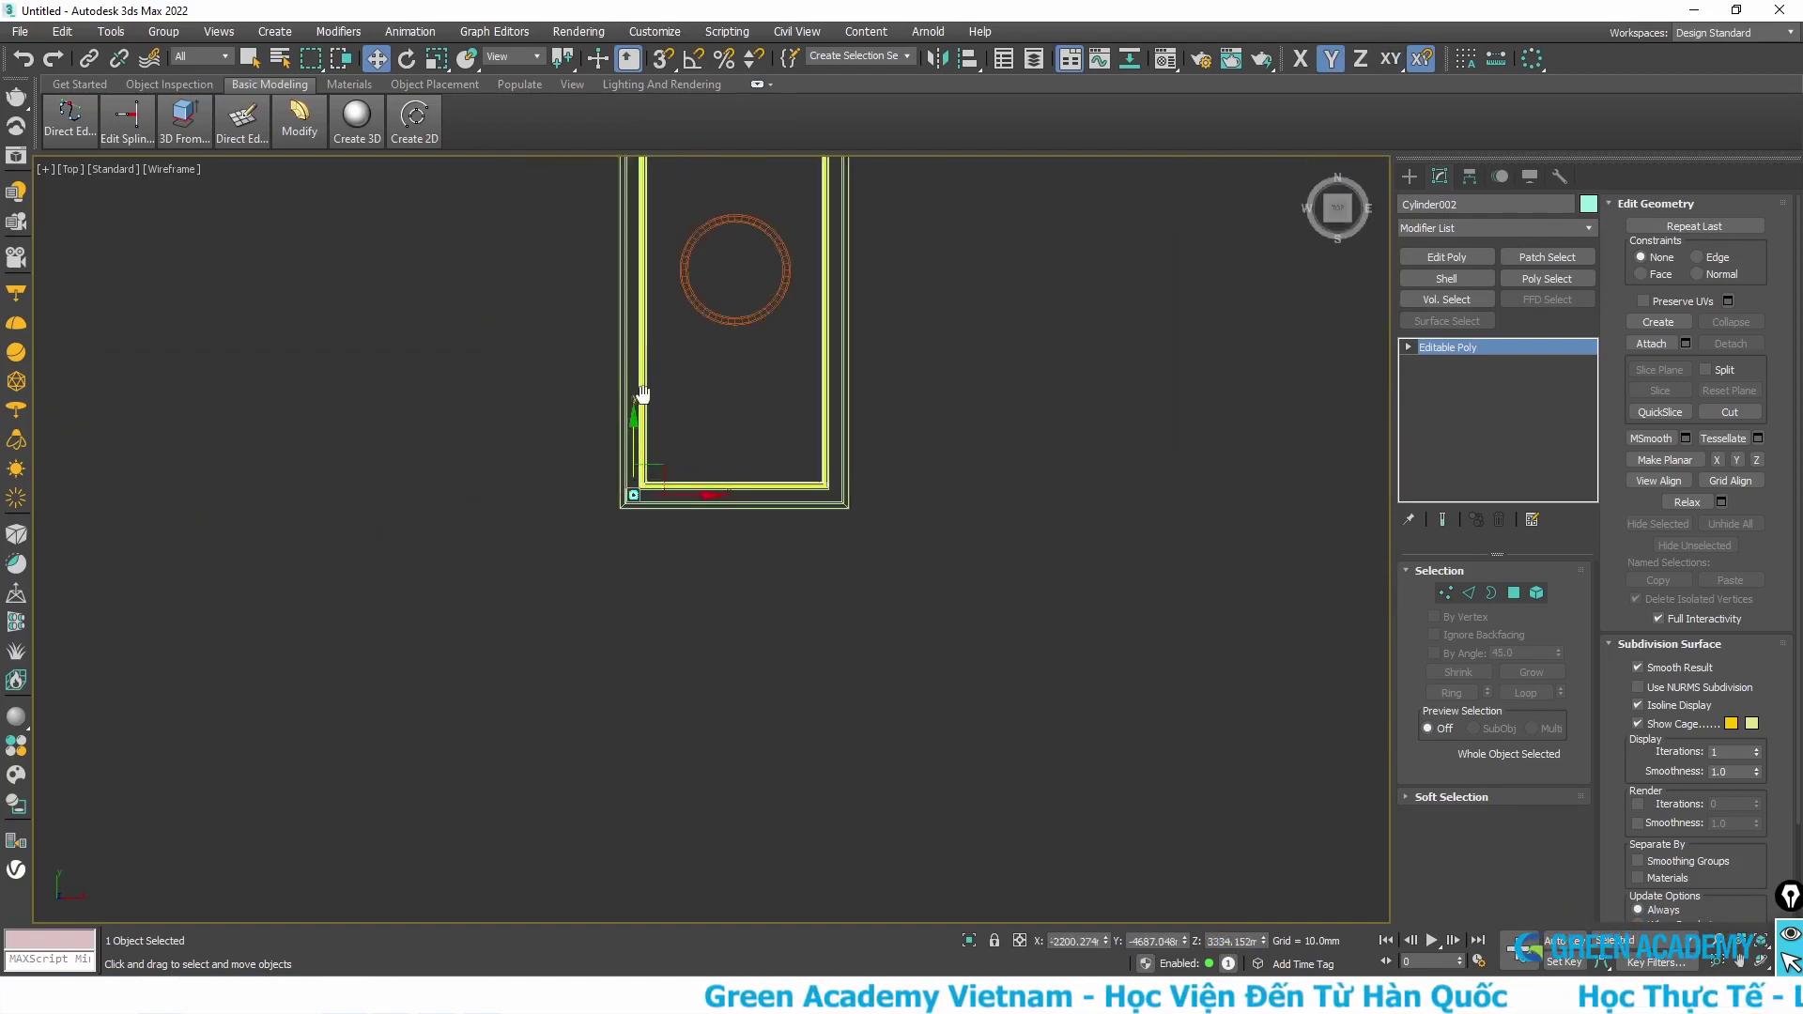
{"action": "scroll", "coordinate": [601, 601], "scroll_direction": "down", "scroll_amount": 2}
{"action": "scroll", "coordinate": [581, 671], "scroll_direction": "down", "scroll_amount": 1}
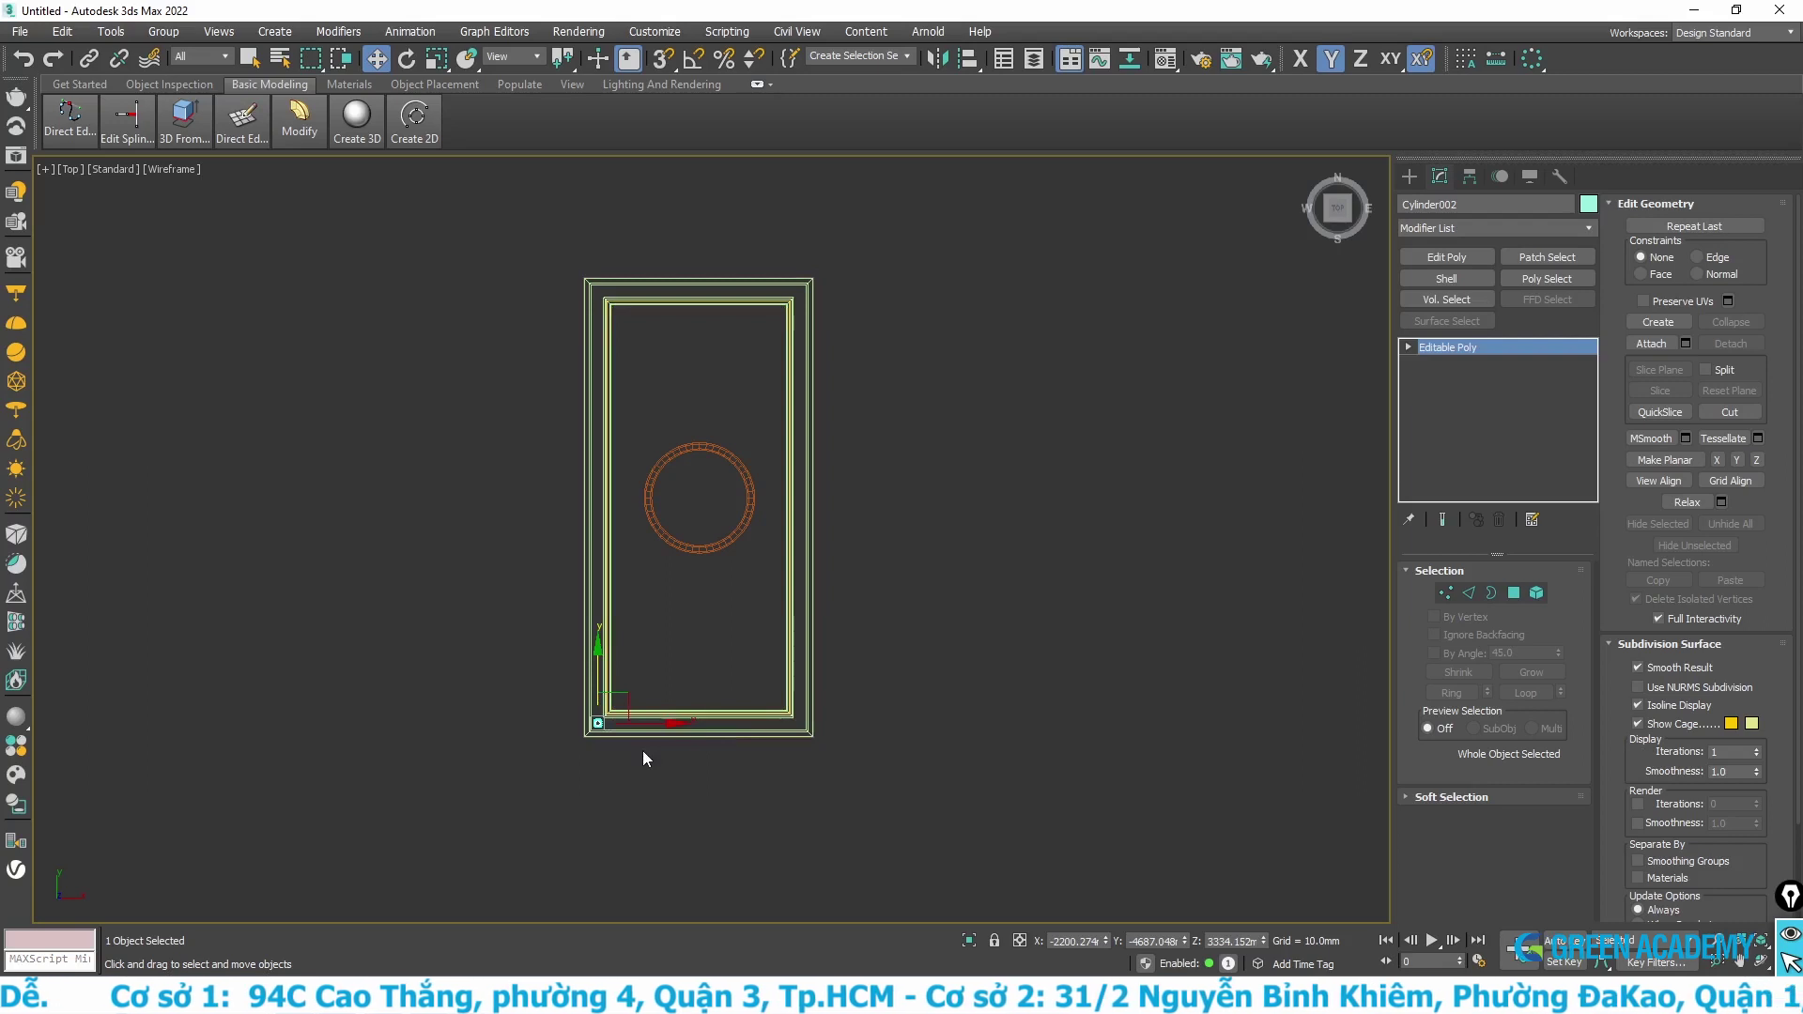
{"action": "scroll", "coordinate": [642, 751], "scroll_direction": "up", "scroll_amount": 4}
{"action": "middle_click_drag", "start_coordinate": [692, 581], "coordinate": [667, 676]}
{"action": "scroll", "coordinate": [673, 675], "scroll_direction": "down", "scroll_amount": 2}
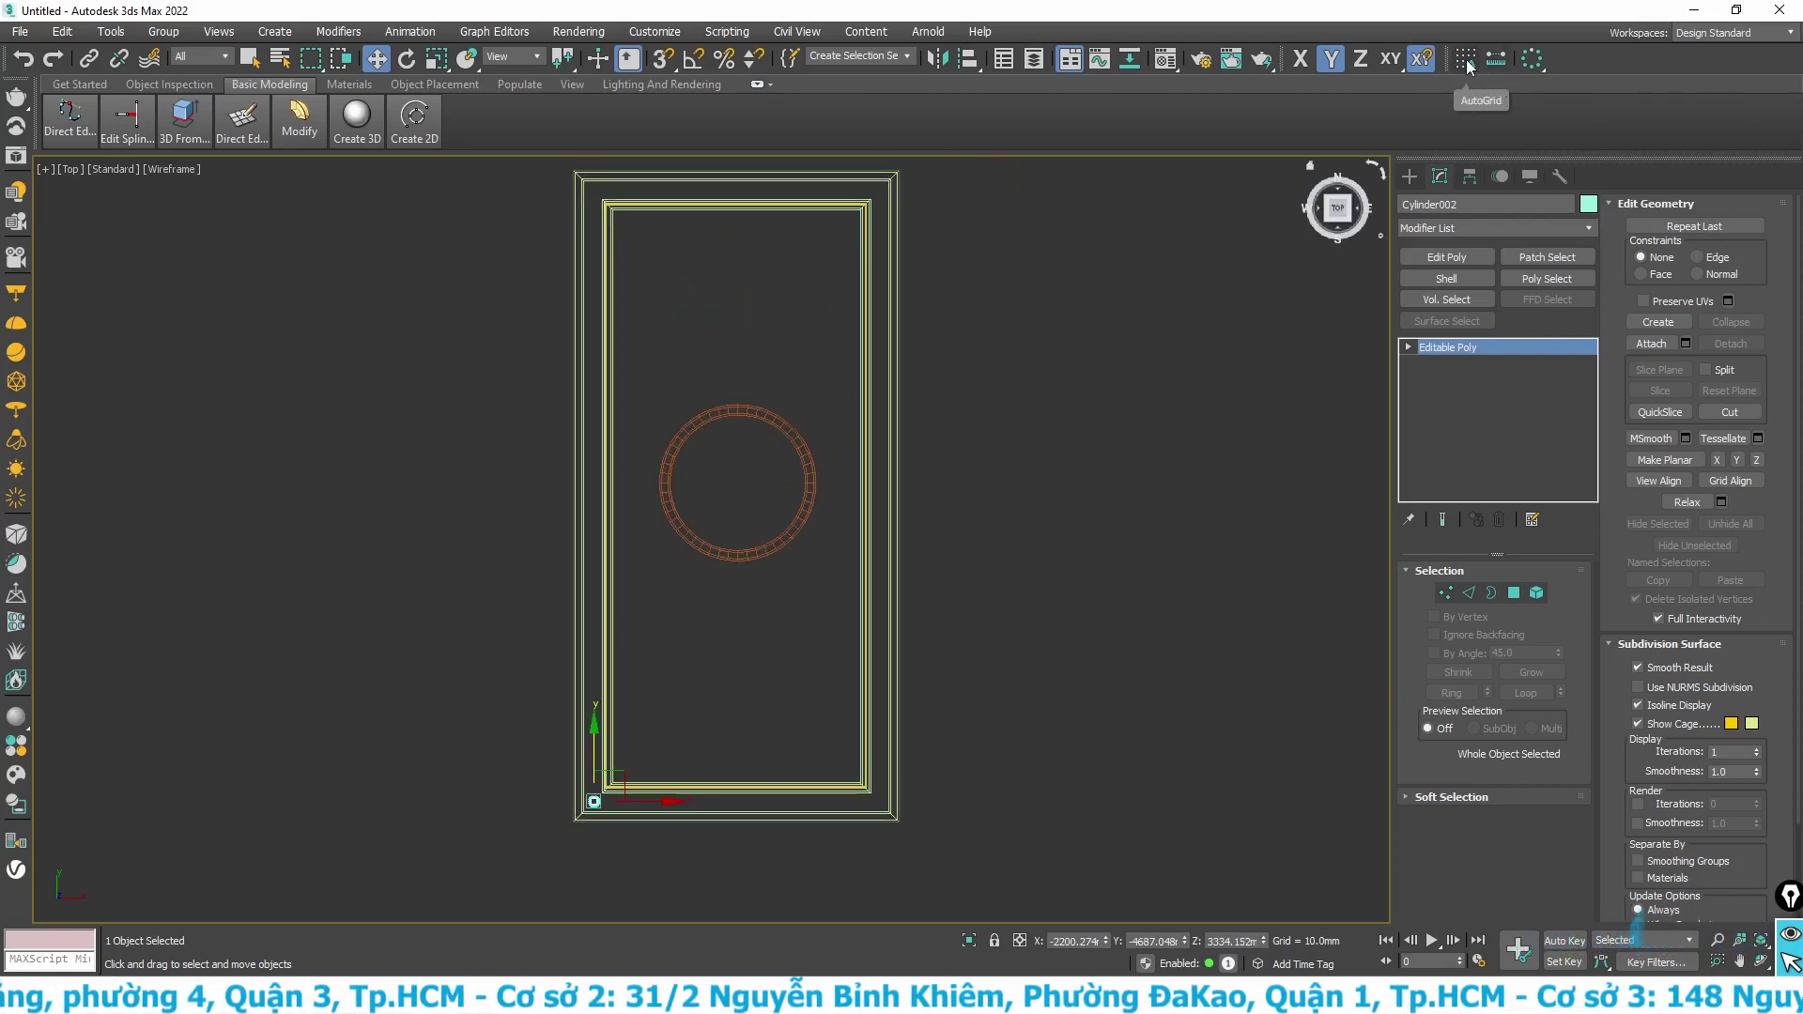
- Preview an instance array of the downlight: 1500 mm Y increment, count 5
{"action": "left_click", "coordinate": [1534, 54]}
{"action": "left_click_drag", "start_coordinate": [694, 328], "coordinate": [861, 222]}
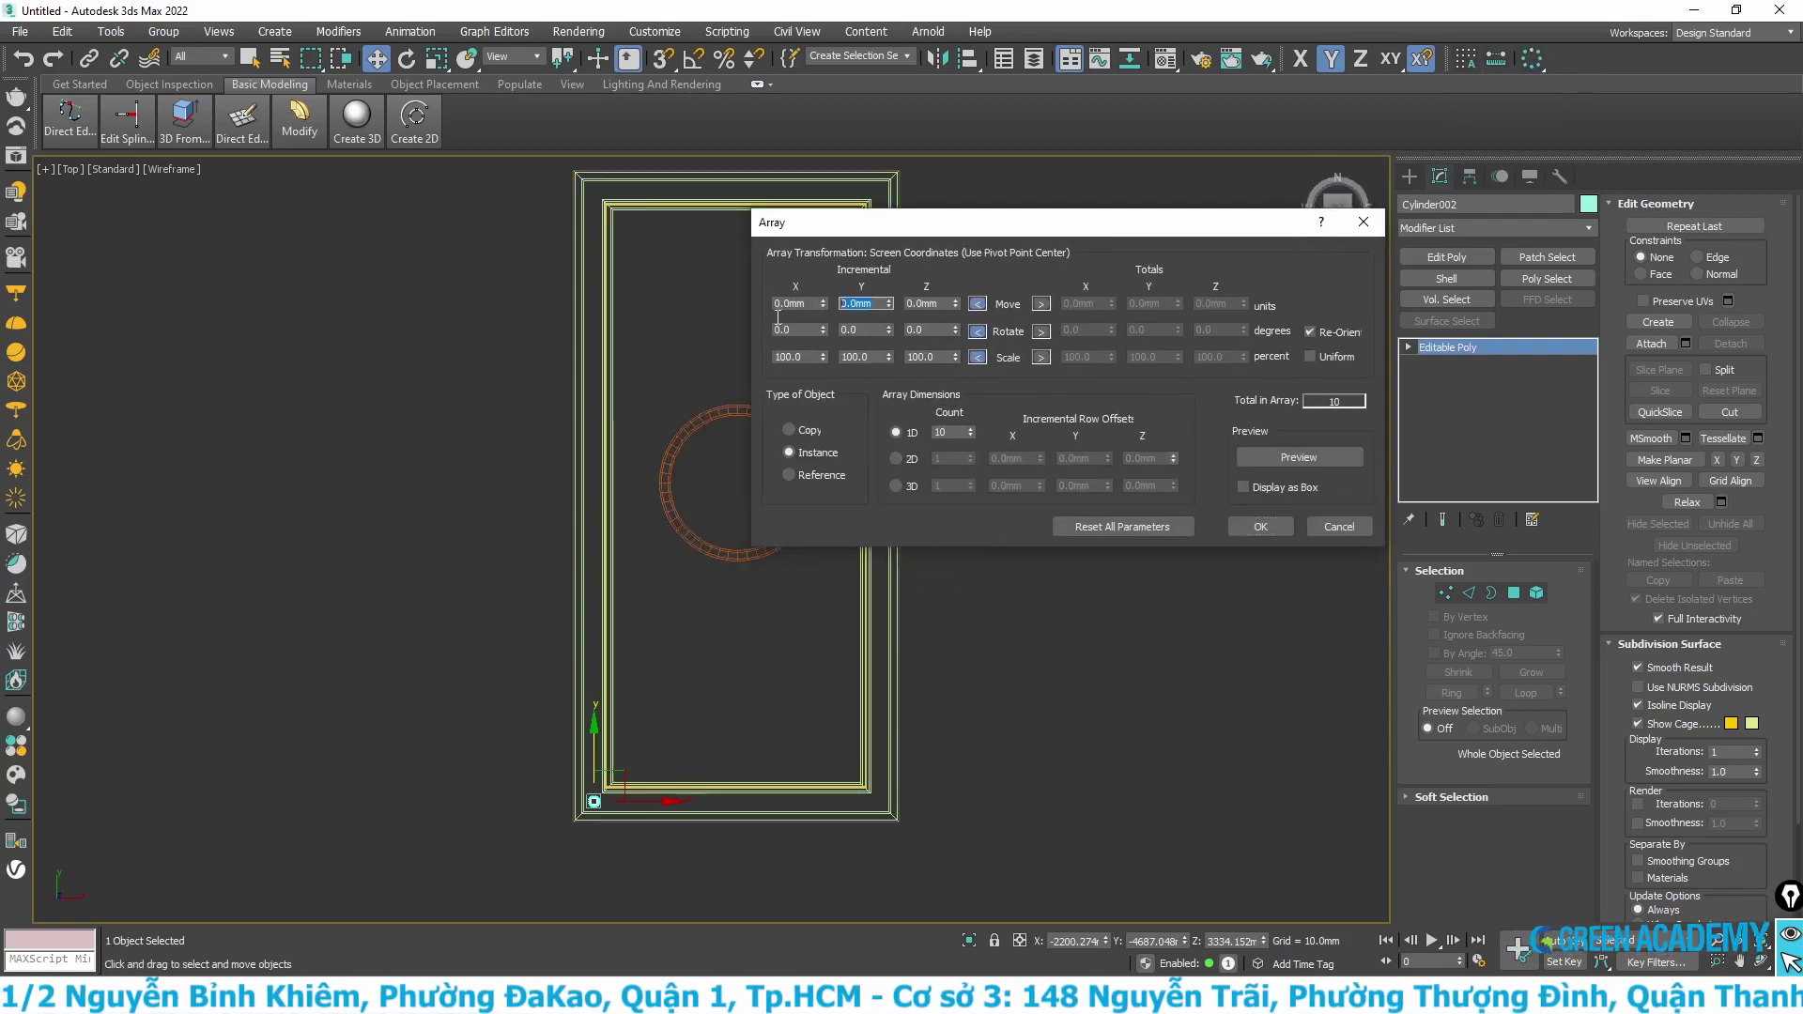
{"action": "type", "text": "1500"}
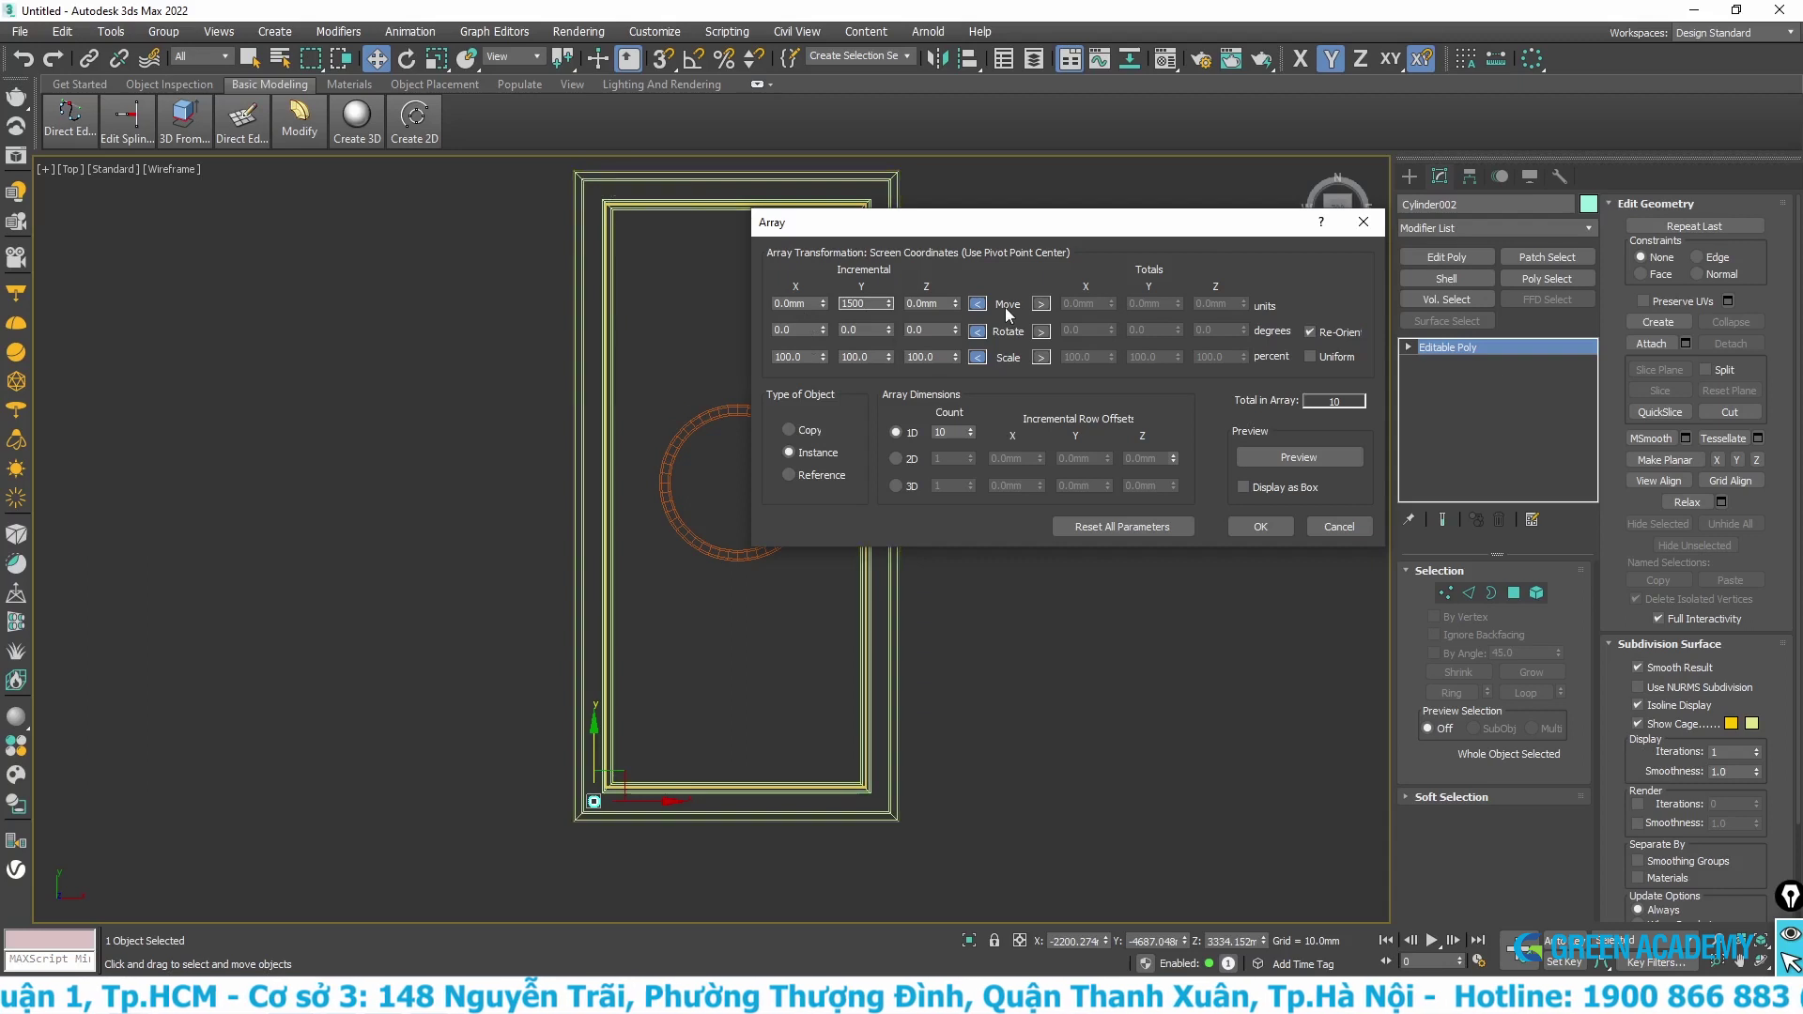
{"action": "double_click", "coordinate": [942, 432]}
{"action": "type", "text": "5"}
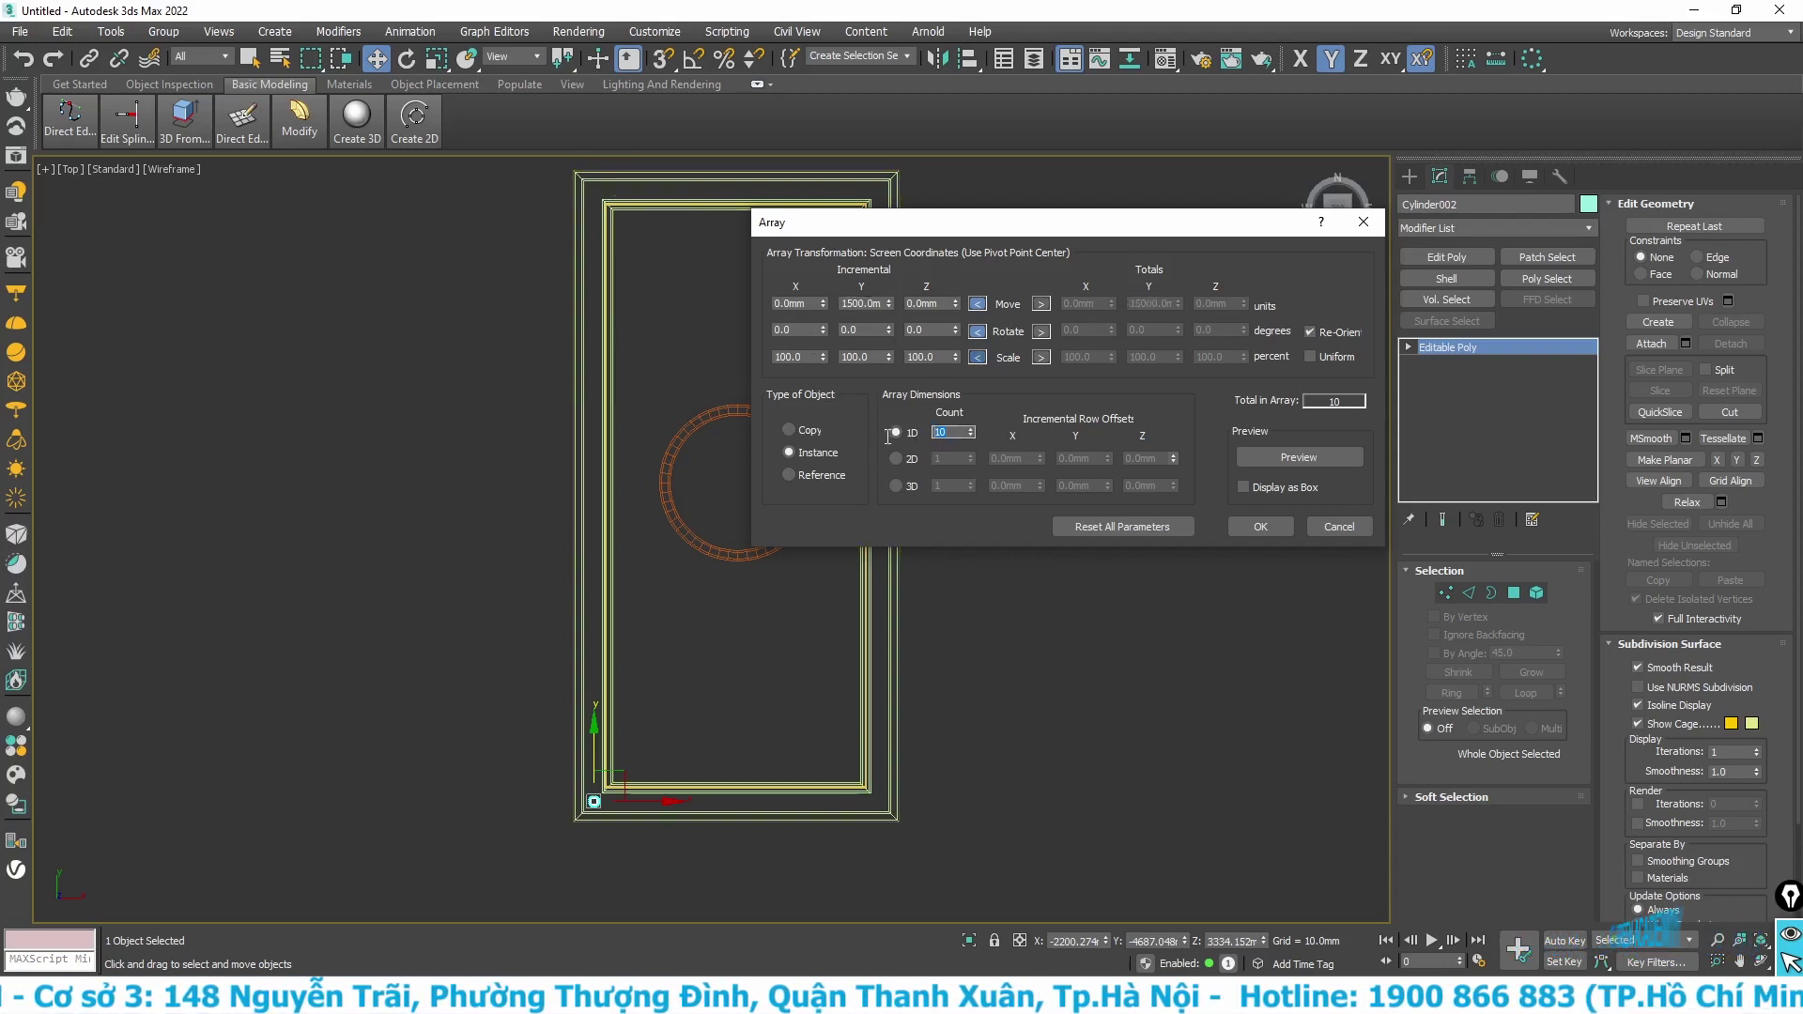
{"action": "left_click", "coordinate": [1291, 462]}
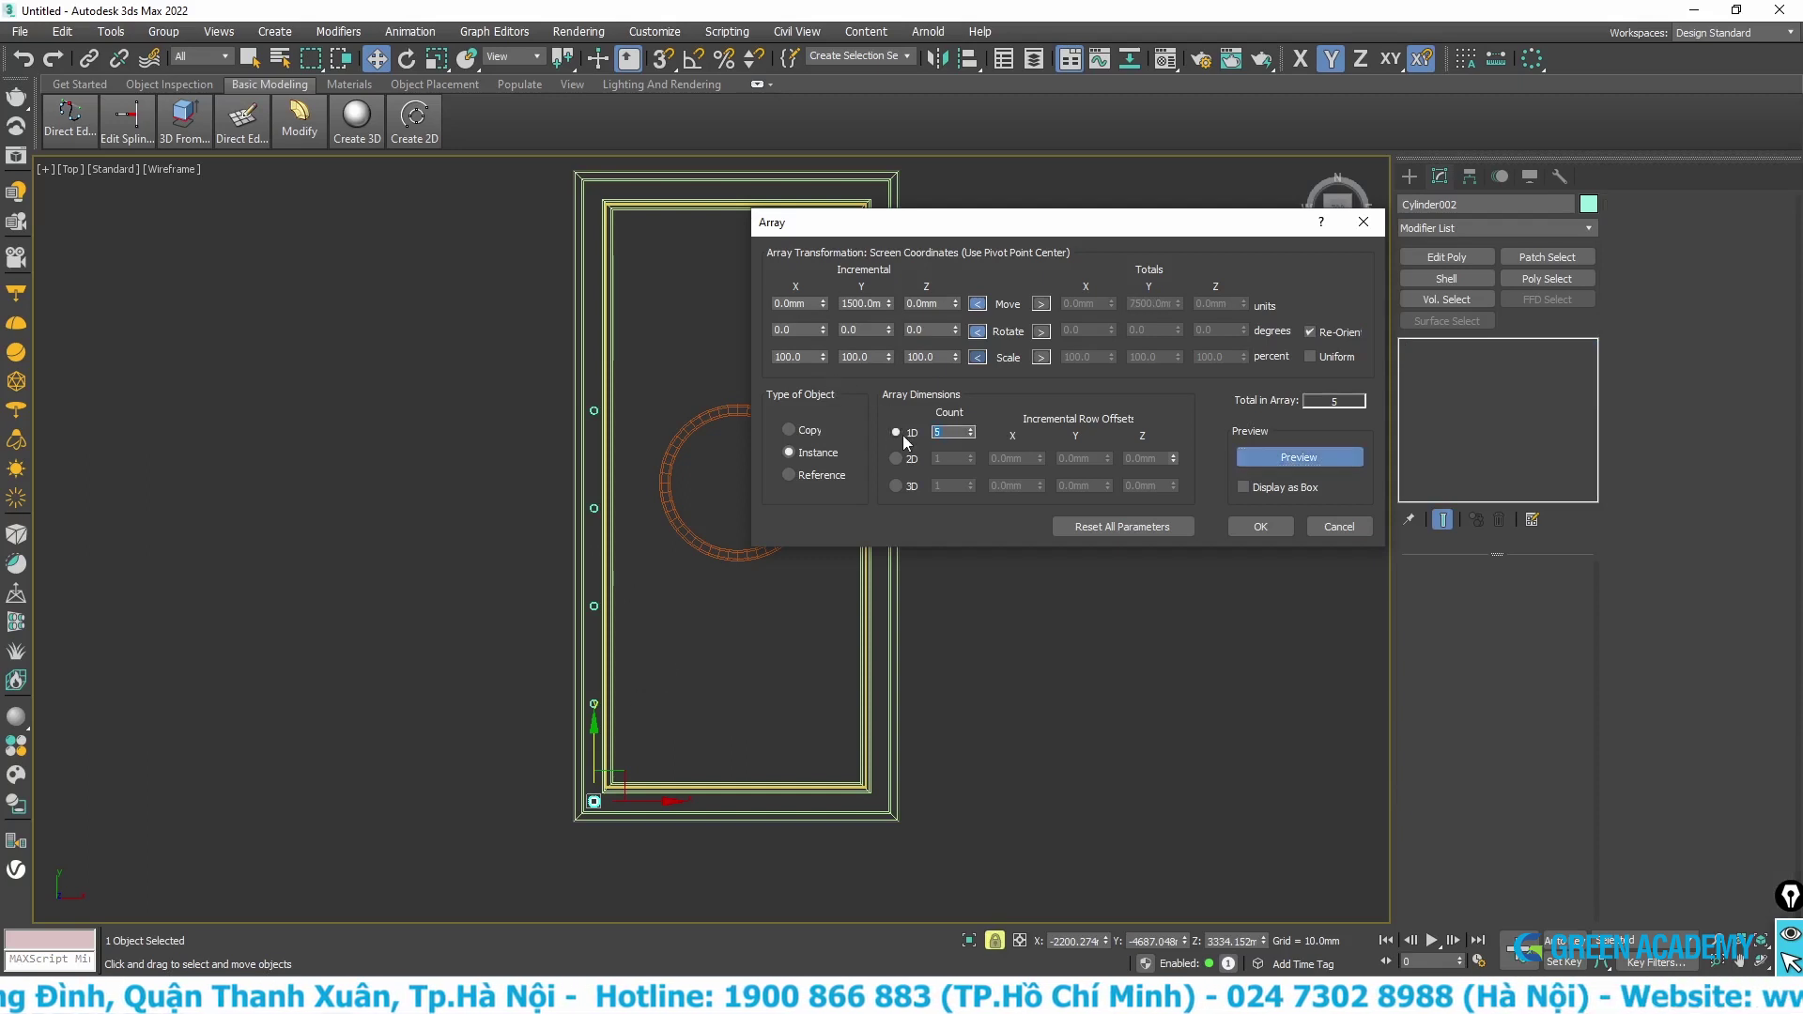
- Revise the array to 8 copies spaced 1550 mm apart and refresh the preview
{"action": "type", "text": "8"}
{"action": "left_click", "coordinate": [1271, 464]}
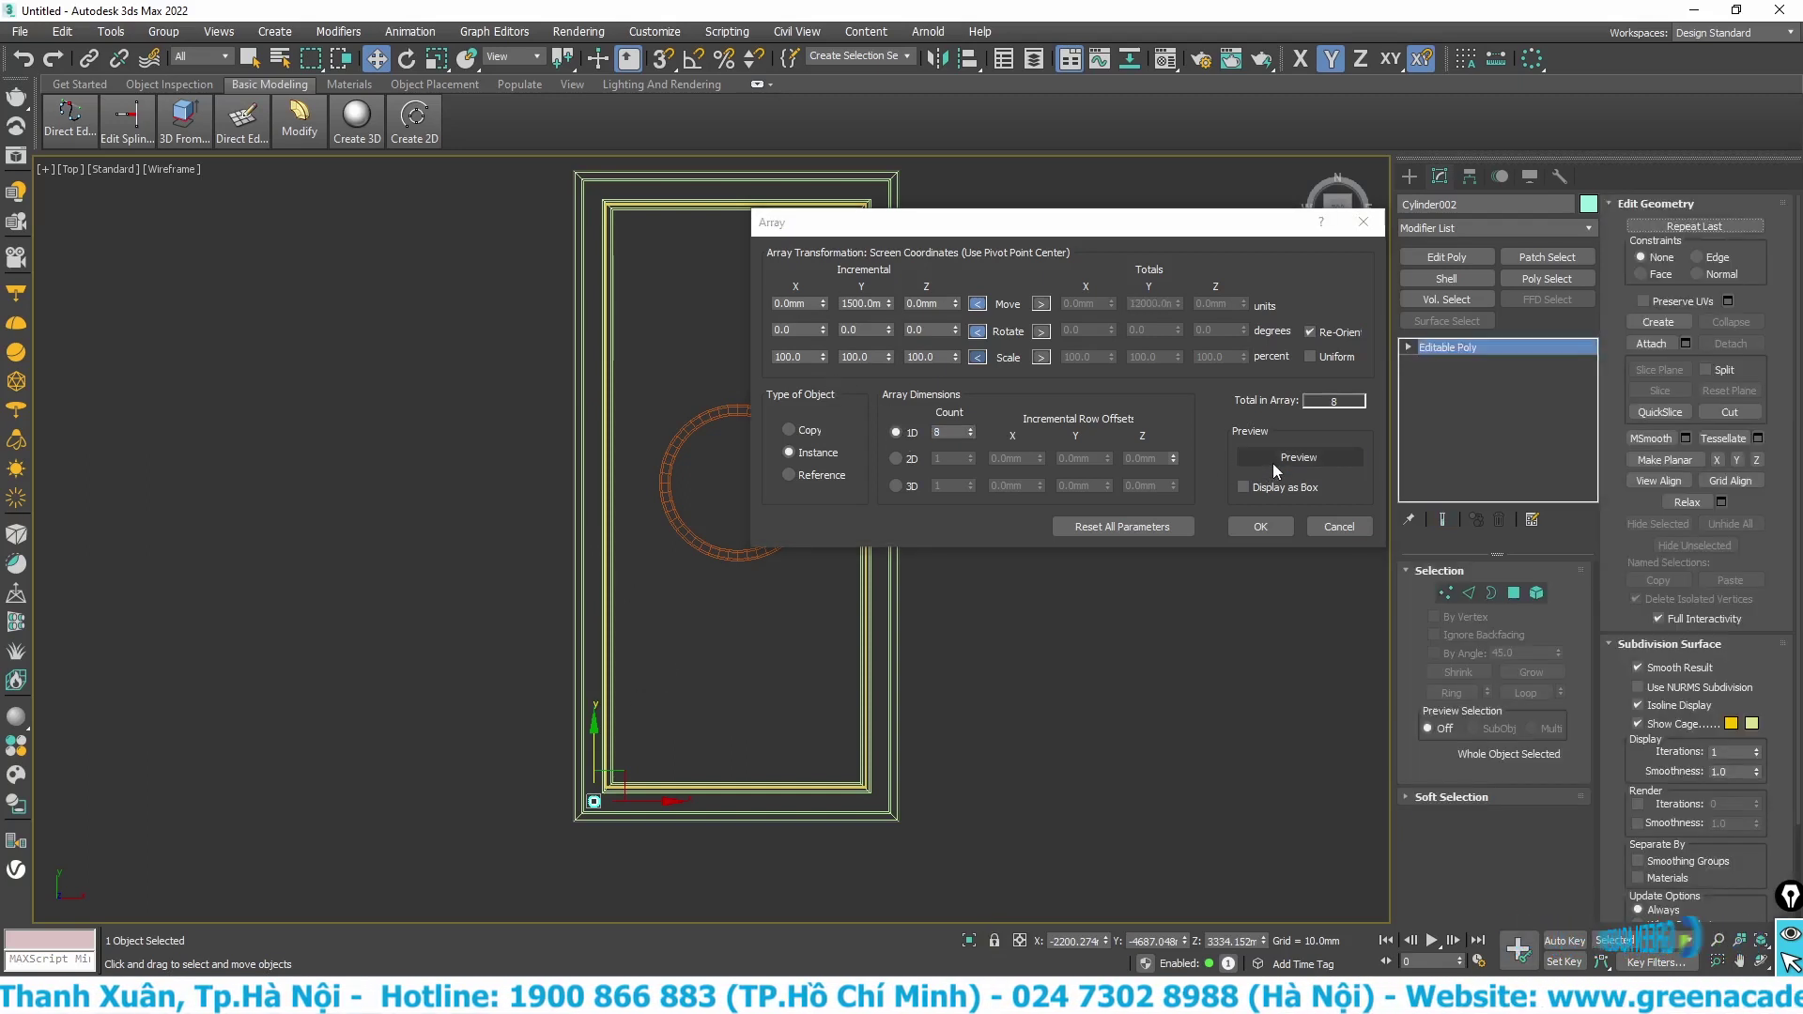
{"action": "left_click", "coordinate": [1272, 463]}
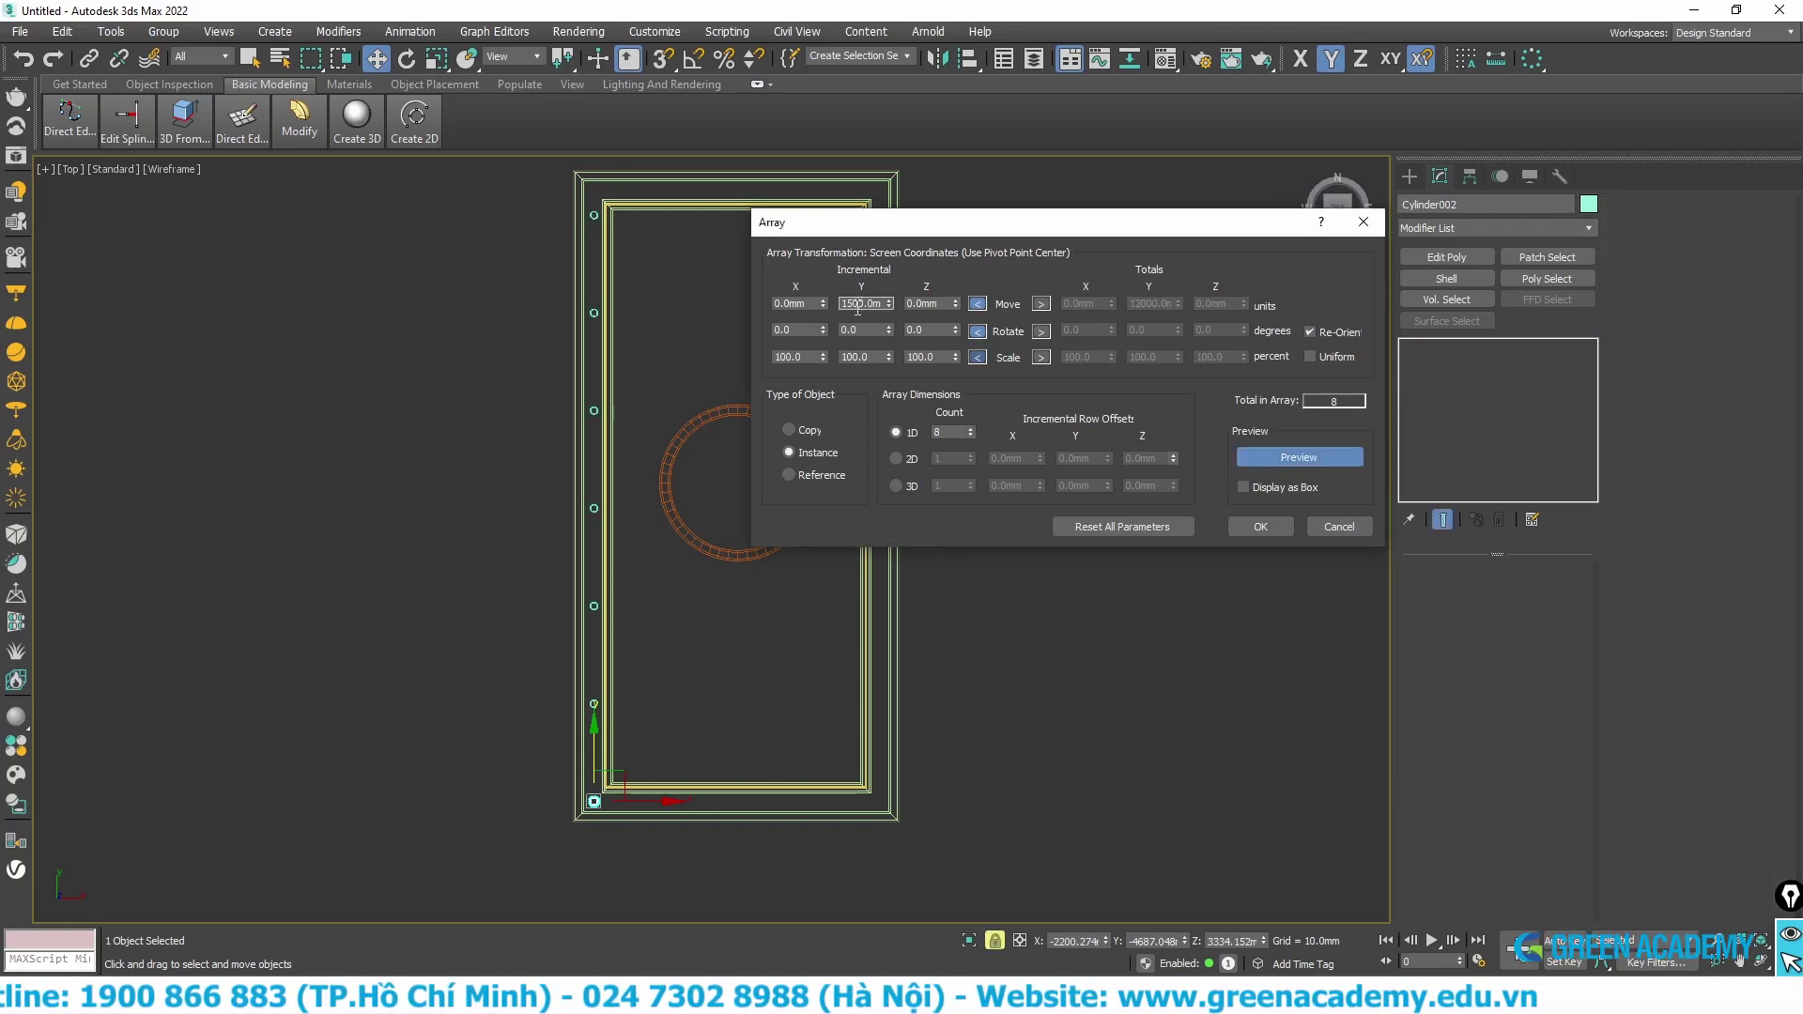
{"action": "type", "text": "1550"}
{"action": "key", "text": "Return"}
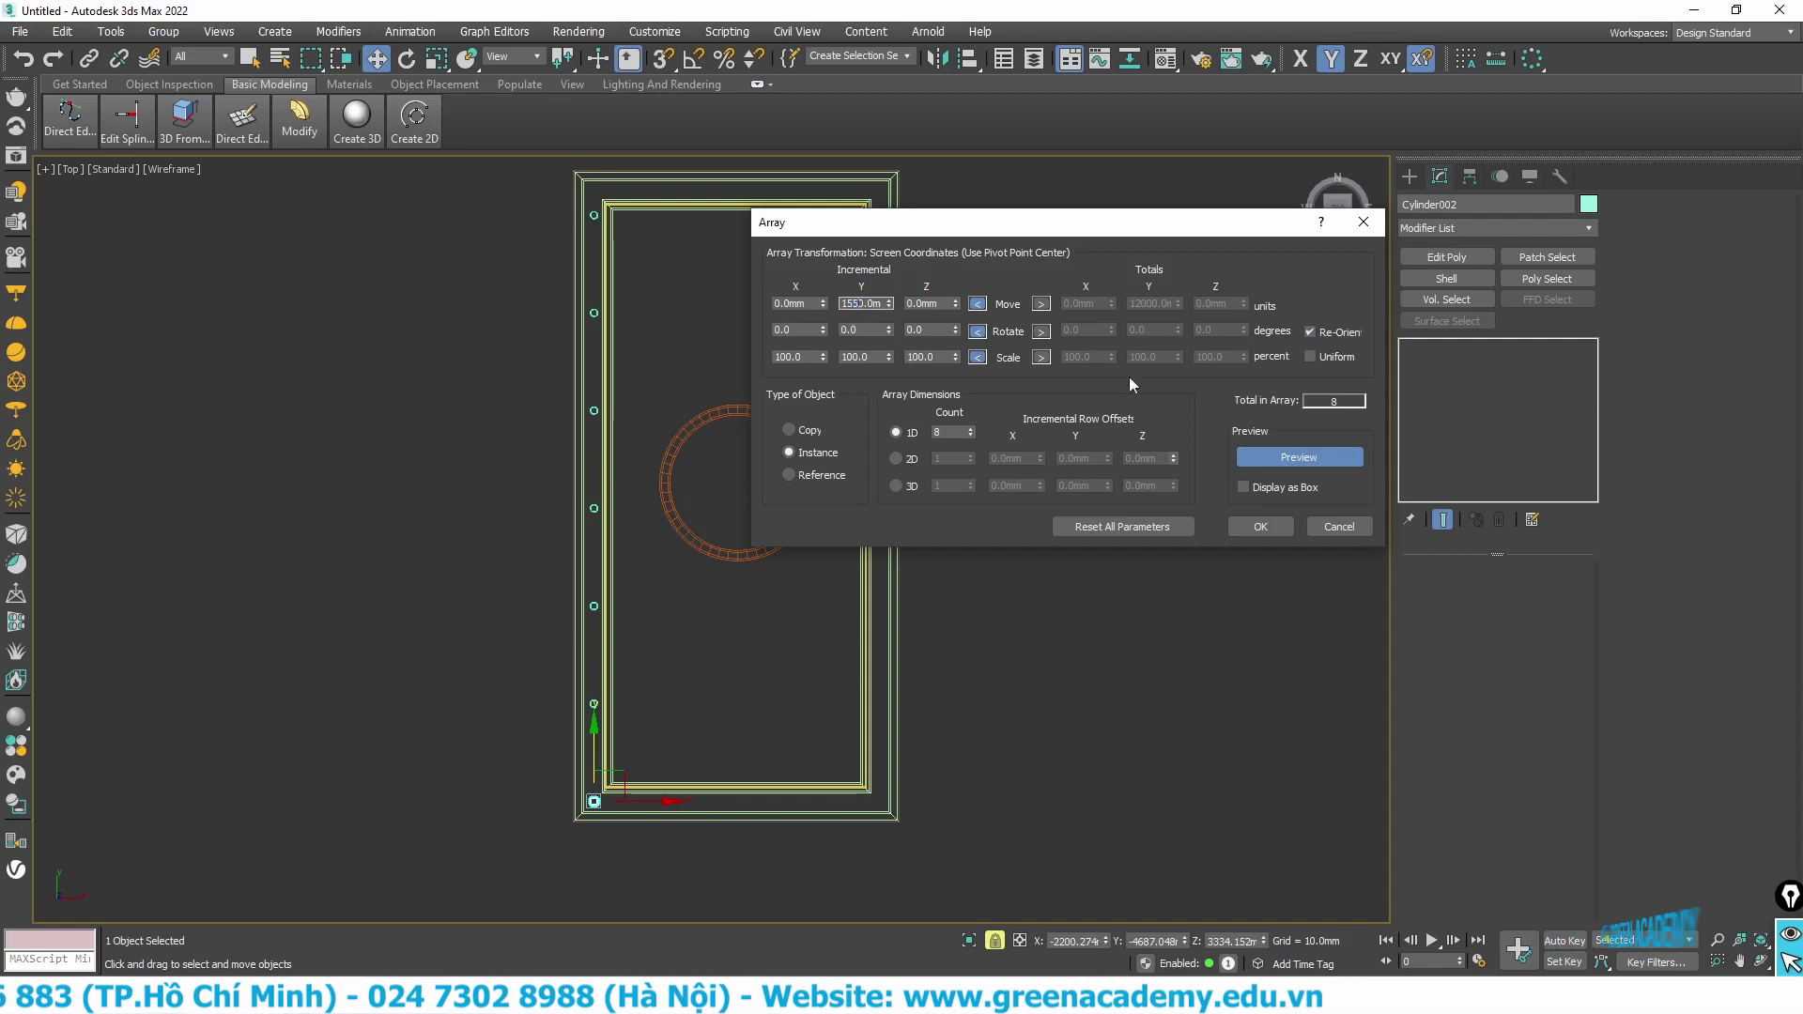
{"action": "left_click", "coordinate": [1283, 460]}
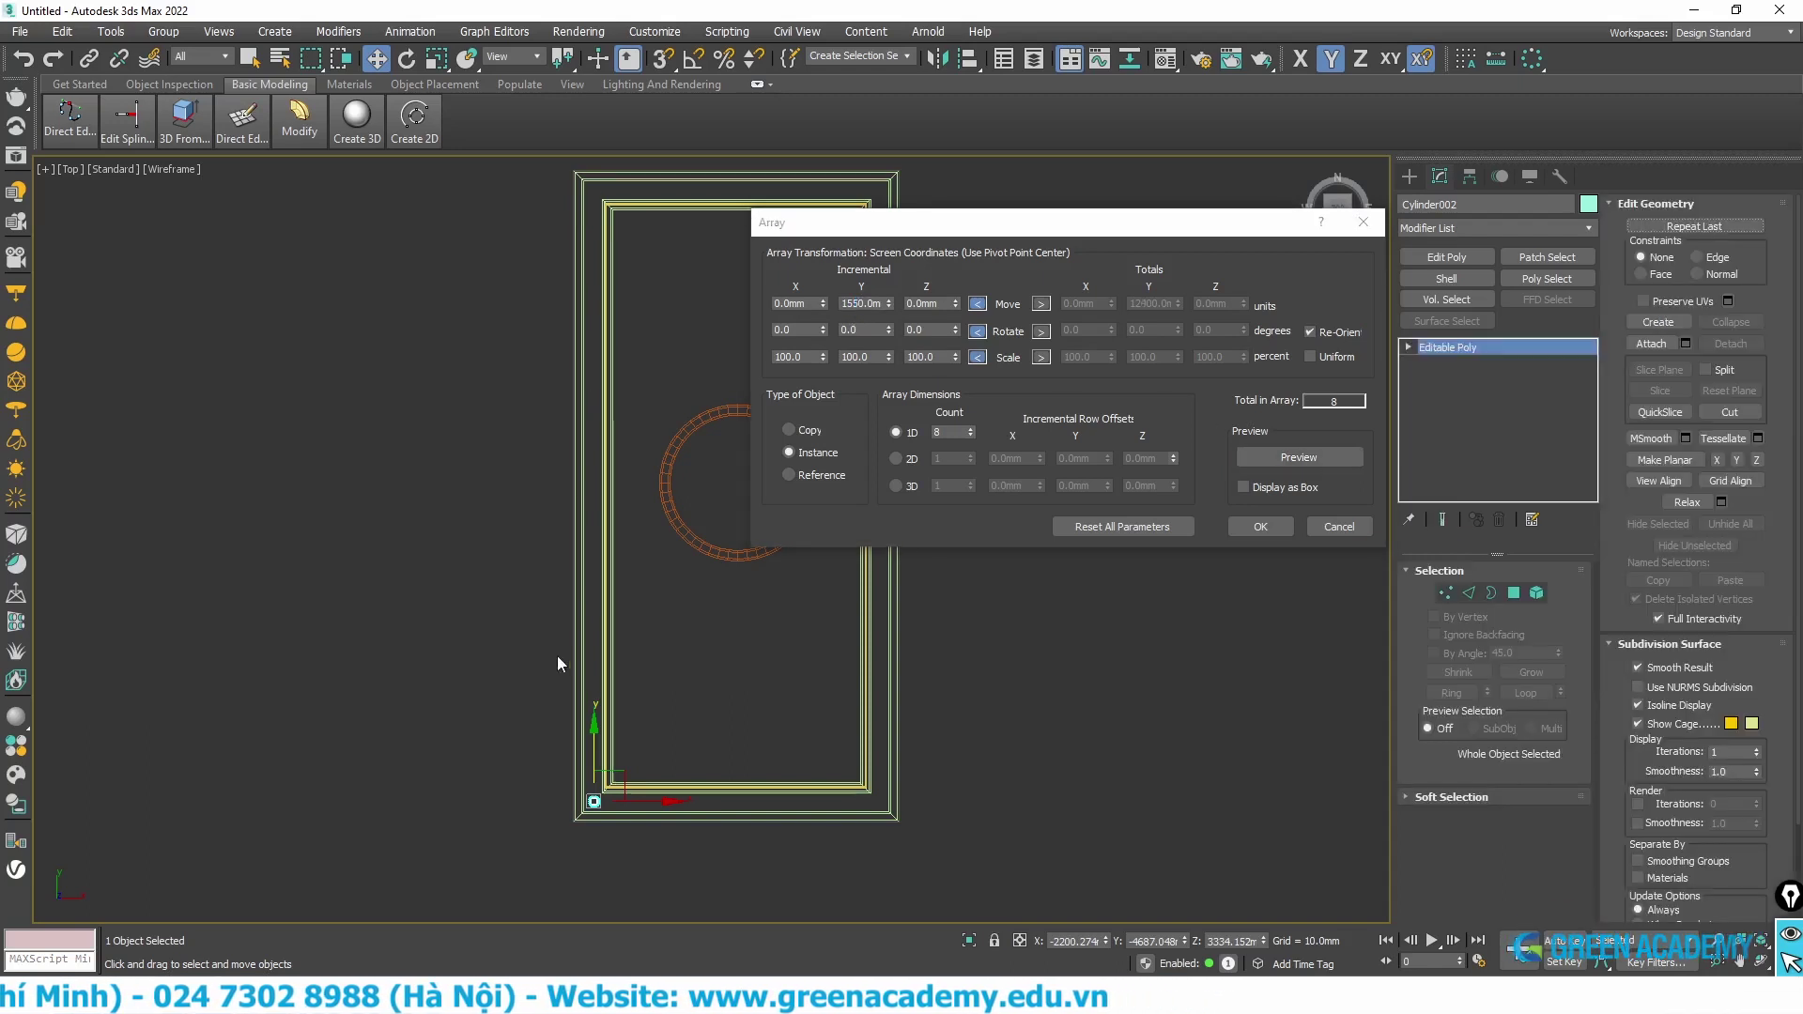
{"action": "left_click", "coordinate": [1279, 459]}
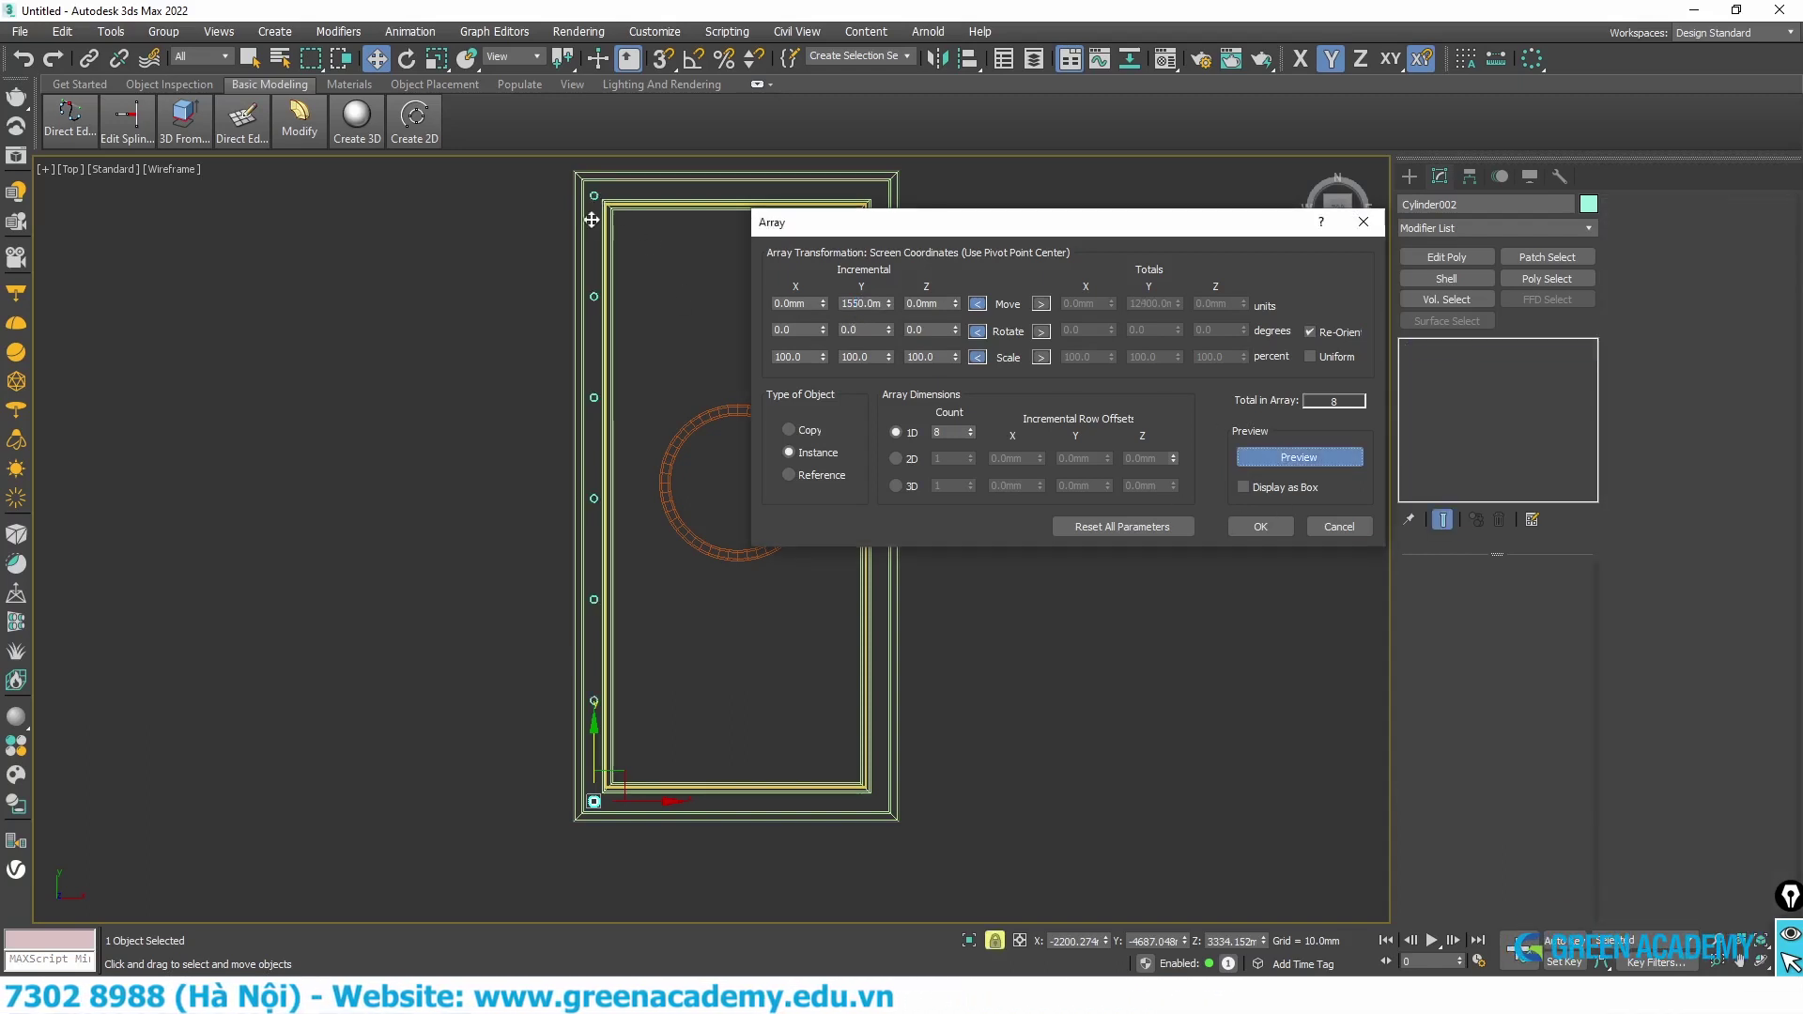
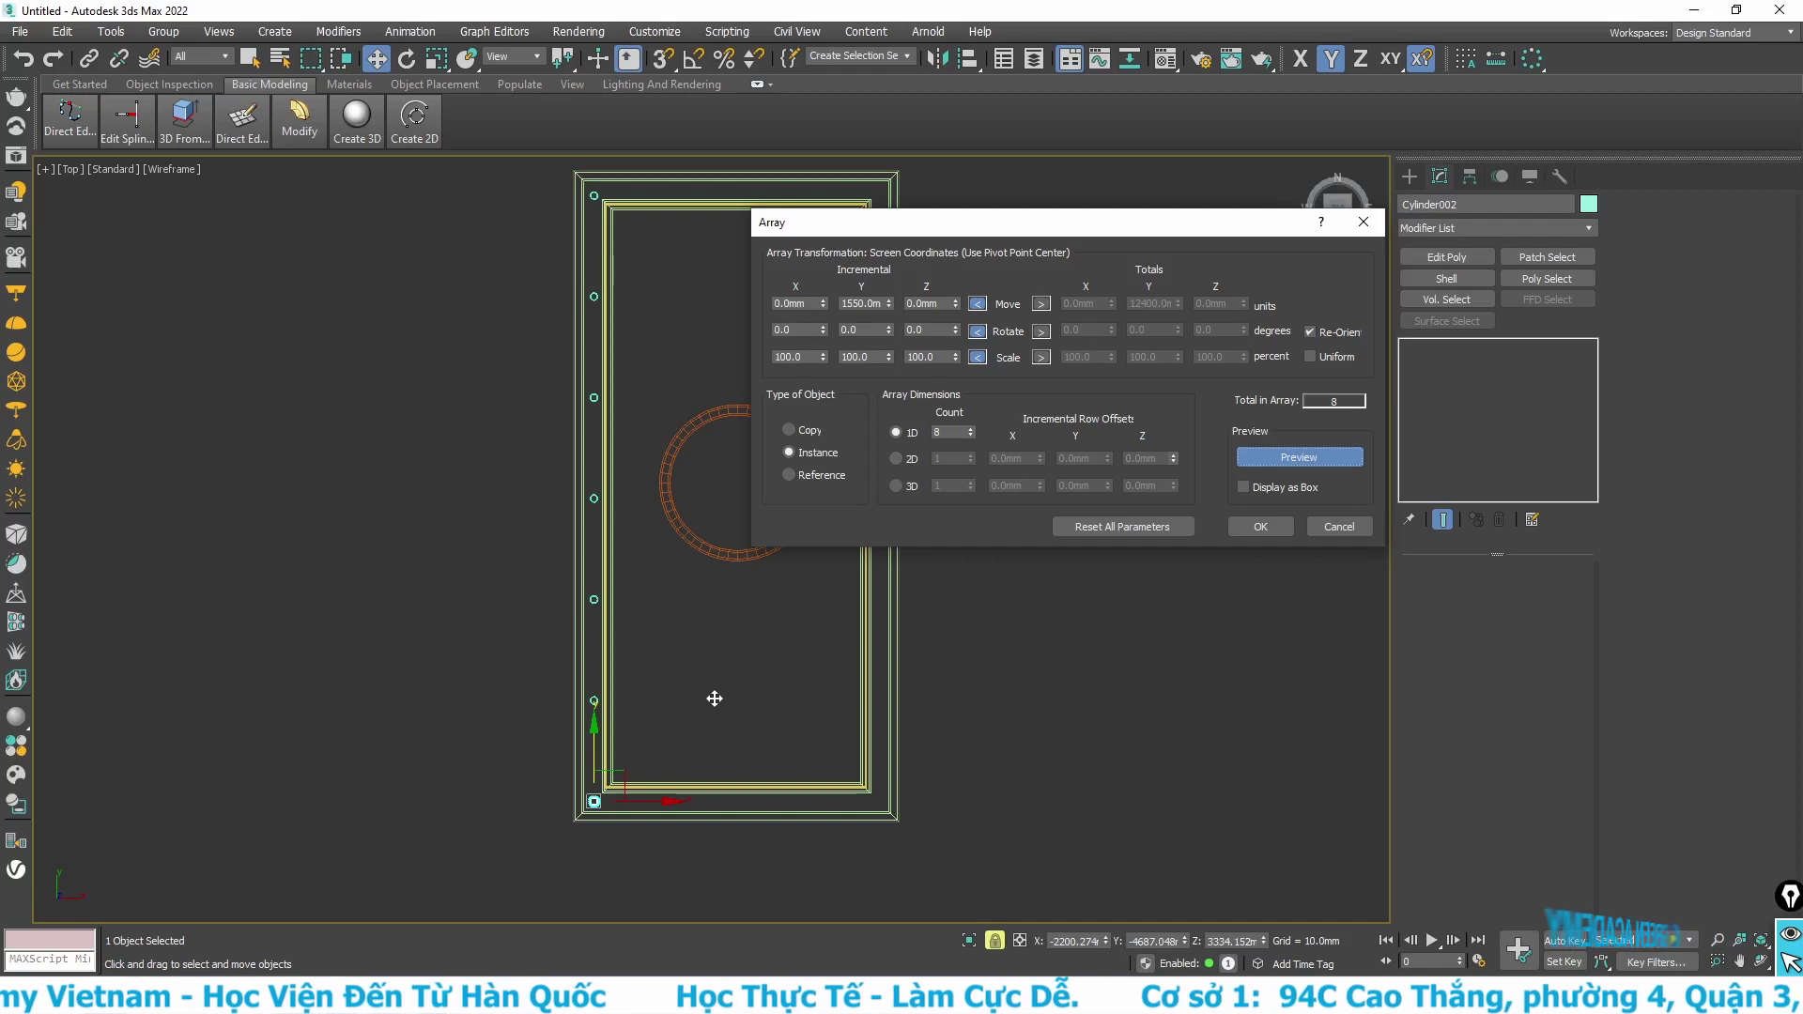
- Accept an 8-count instanced array at 1550 mm along Y, then select the left column of rings
{"action": "left_click", "coordinate": [1261, 528]}
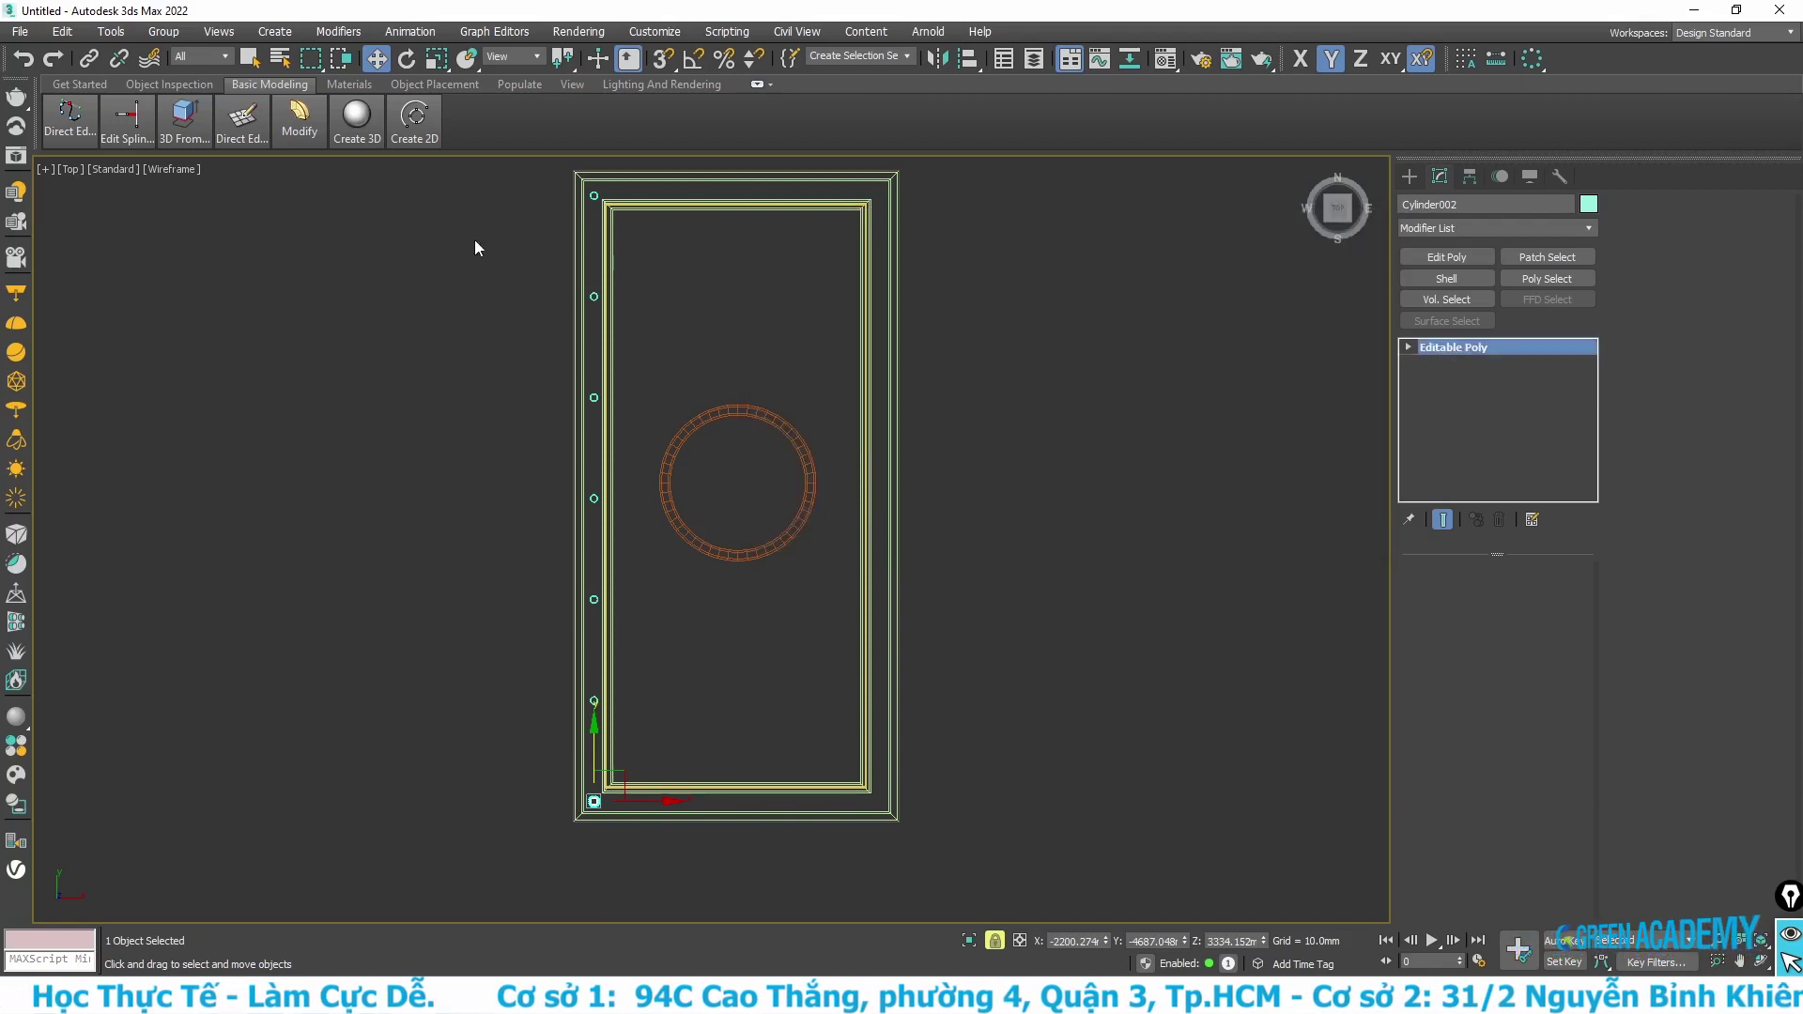
{"action": "left_click_drag", "start_coordinate": [535, 186], "coordinate": [605, 809]}
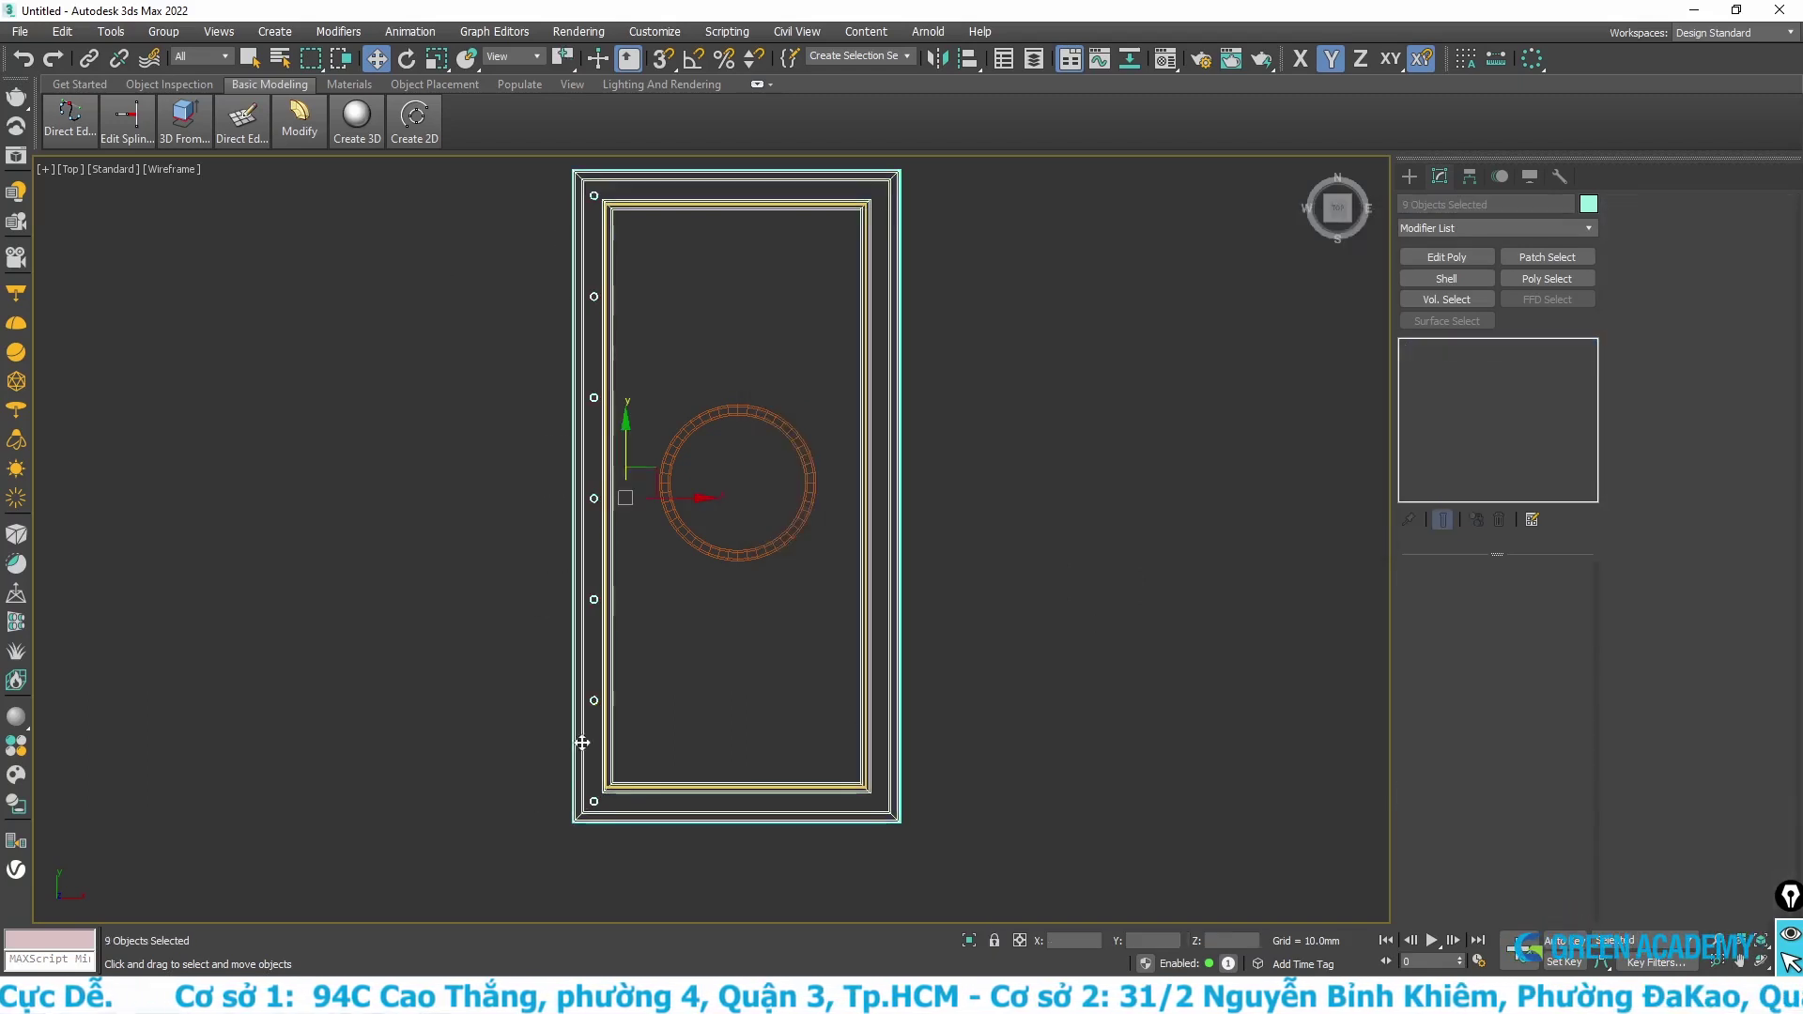
- Window-select the seven left rings and Shift-clone them as instances along X to the right side
{"action": "left_click", "coordinate": [340, 59]}
{"action": "mouse_move", "coordinate": [480, 176]}
{"action": "left_mouse_down"}
{"action": "mouse_move", "coordinate": [611, 753]}
{"action": "mouse_move", "coordinate": [606, 809]}
{"action": "left_mouse_up"}
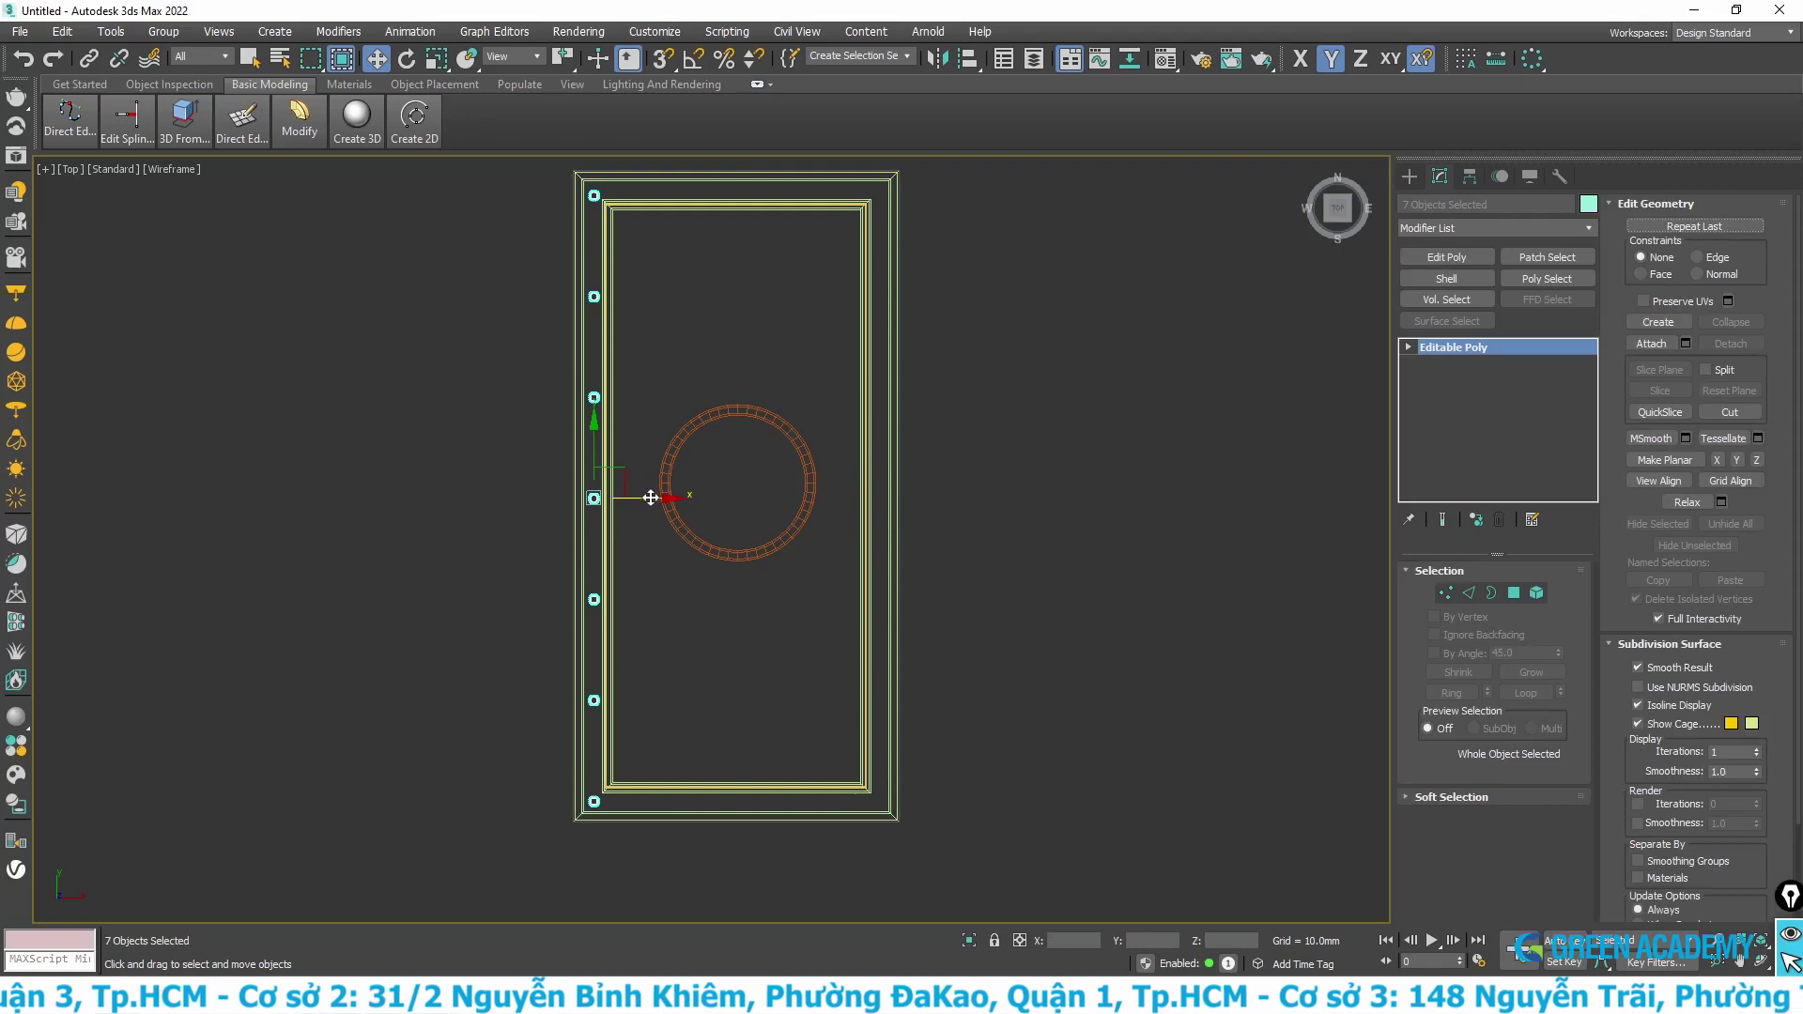
{"action": "left_click_drag", "start_coordinate": [879, 522], "coordinate": [934, 545], "text": "shift"}
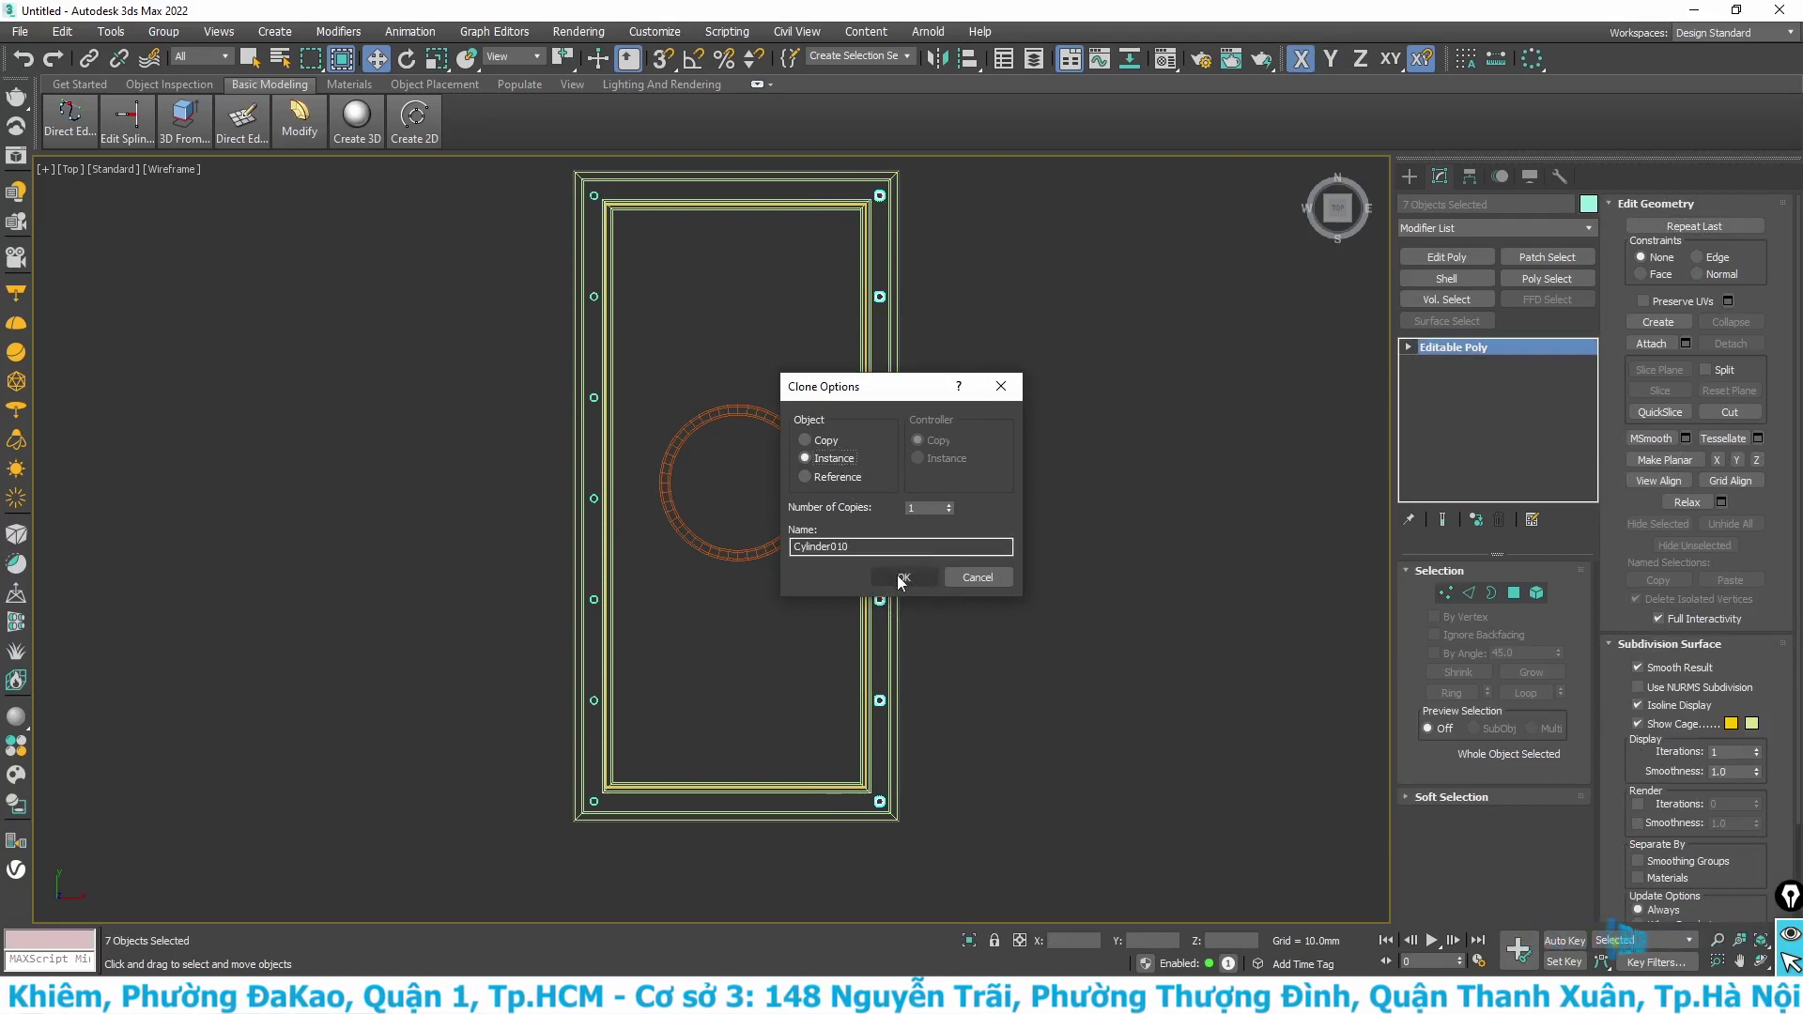
{"action": "left_click", "coordinate": [903, 576]}
{"action": "left_click", "coordinate": [760, 235]}
{"action": "scroll", "coordinate": [754, 242], "scroll_direction": "up", "scroll_amount": 2}
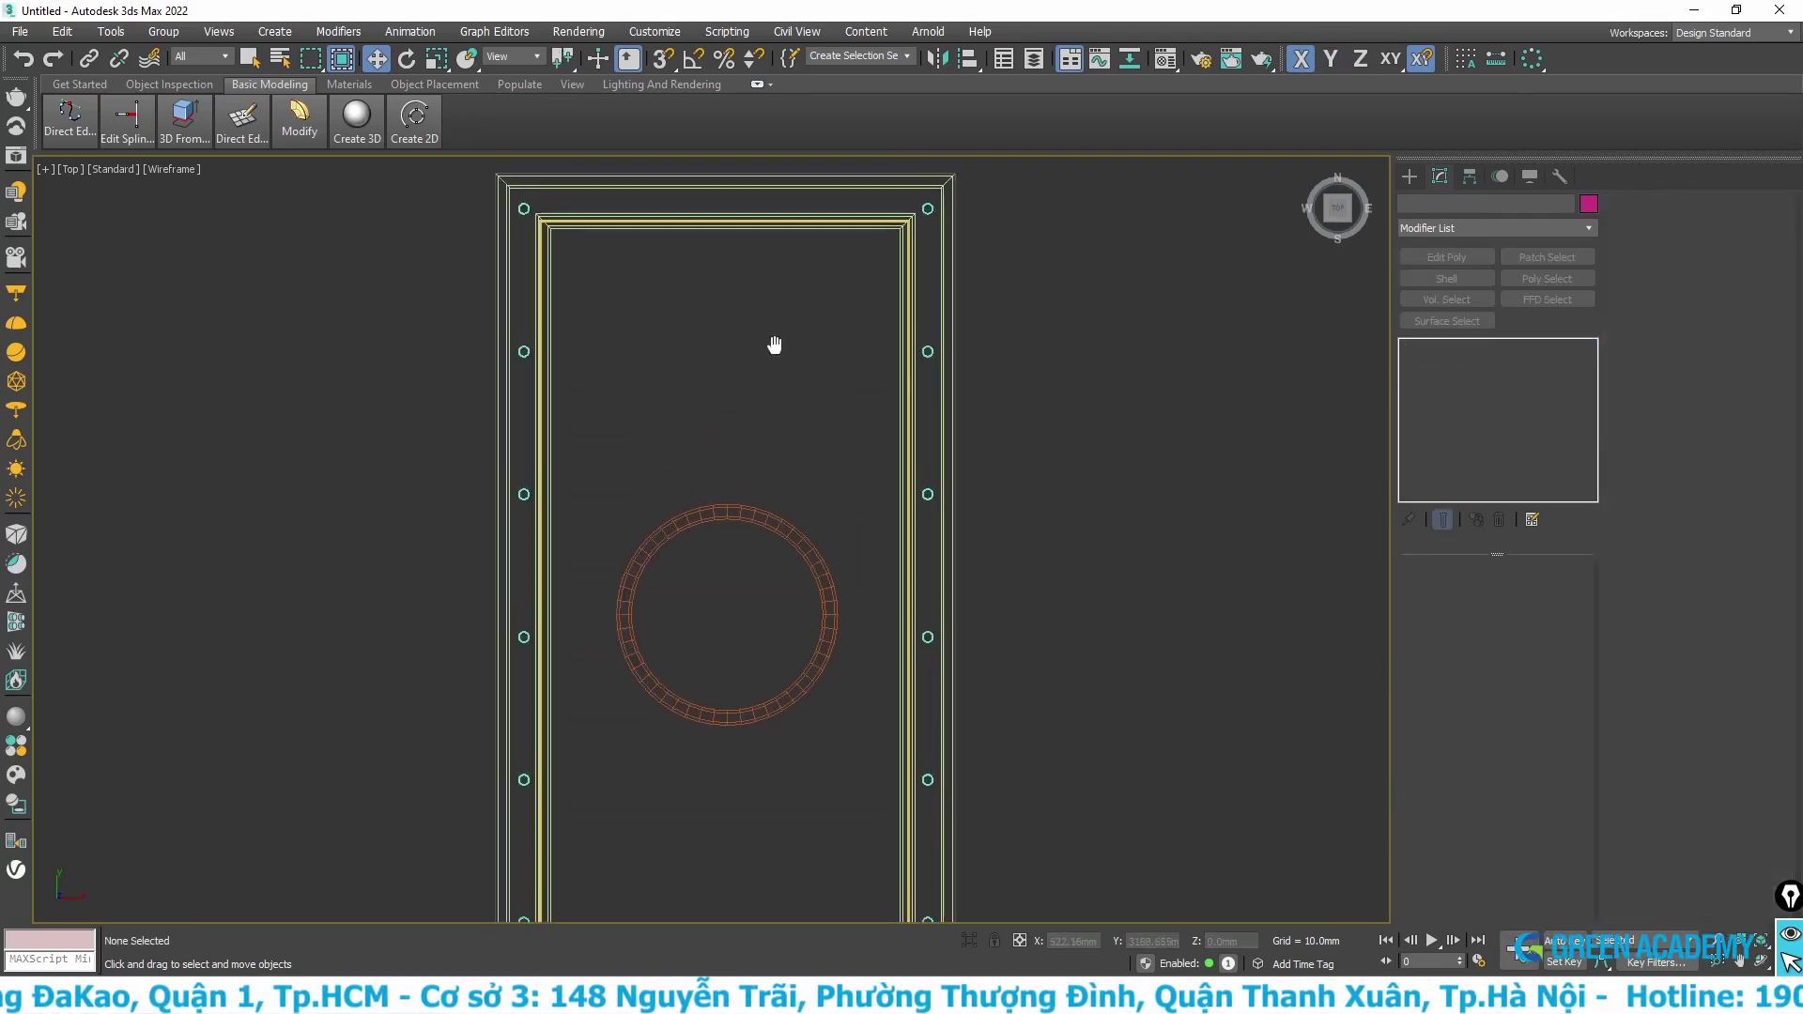
{"action": "middle_click_drag", "start_coordinate": [757, 282], "coordinate": [775, 430]}
{"action": "scroll", "coordinate": [774, 431], "scroll_direction": "up", "scroll_amount": 2}
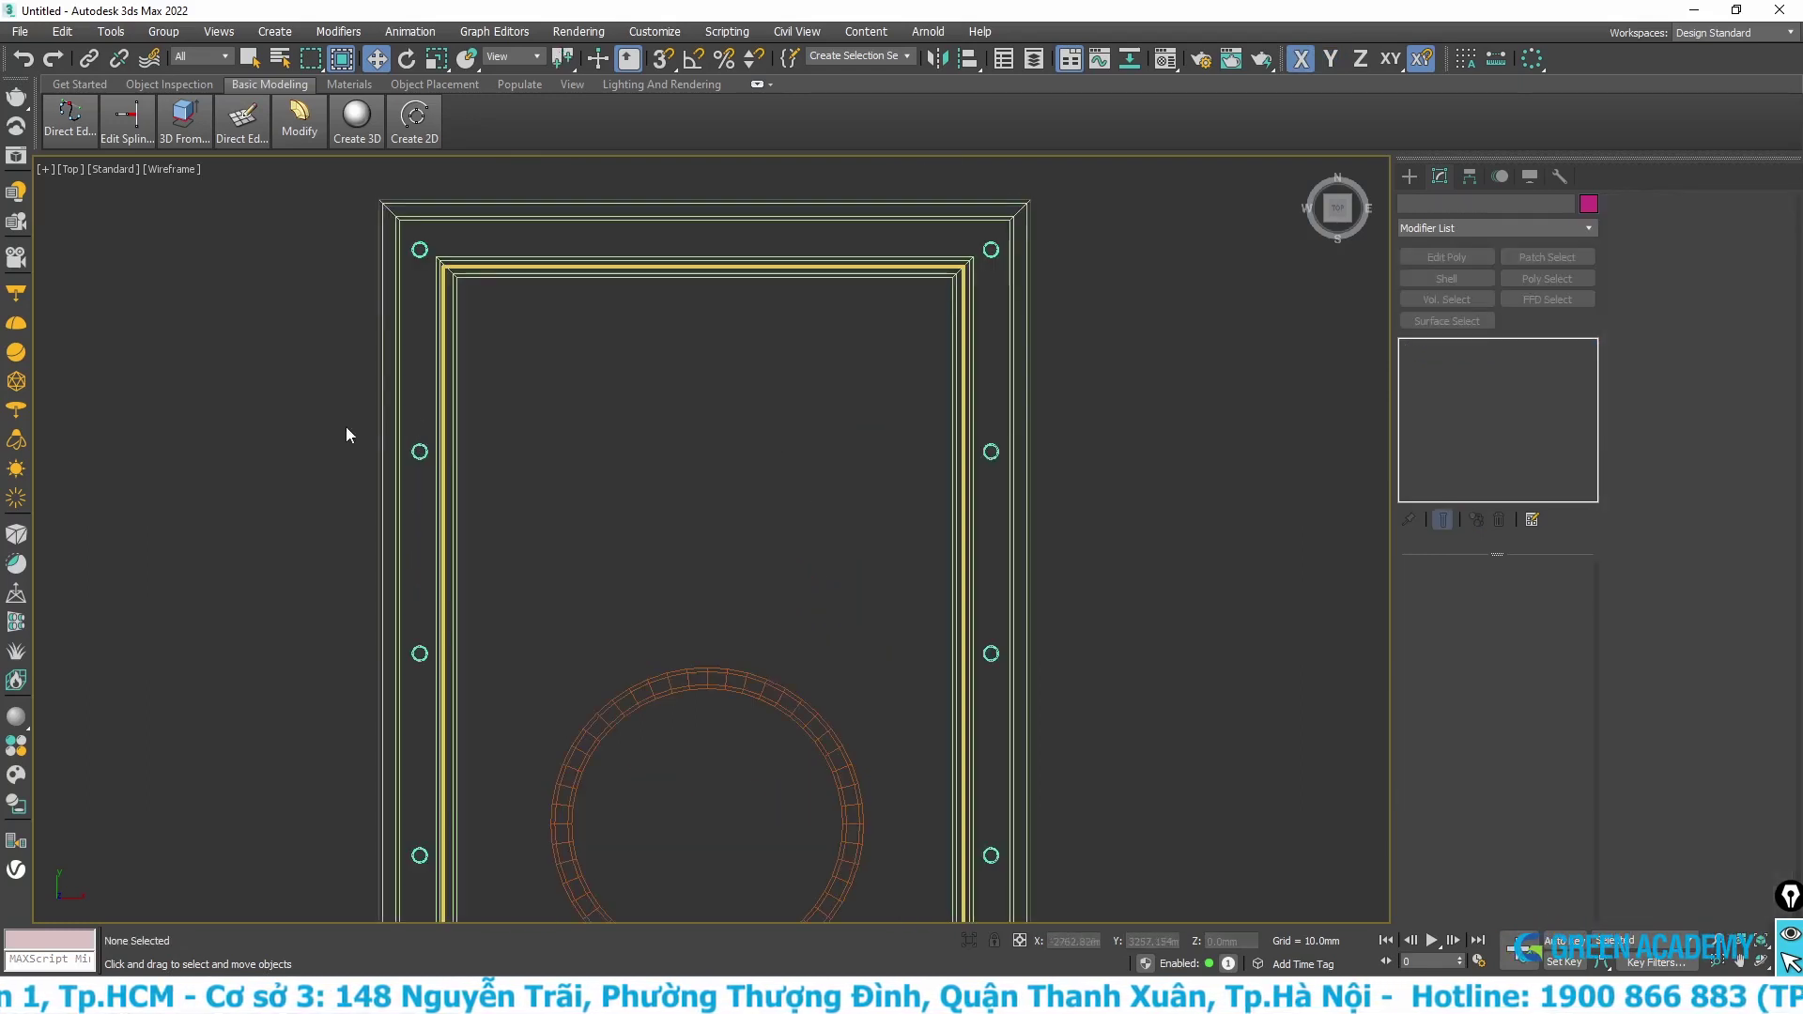
{"action": "scroll", "coordinate": [870, 391], "scroll_direction": "down", "scroll_amount": 2}
{"action": "scroll", "coordinate": [902, 413], "scroll_direction": "down", "scroll_amount": 2}
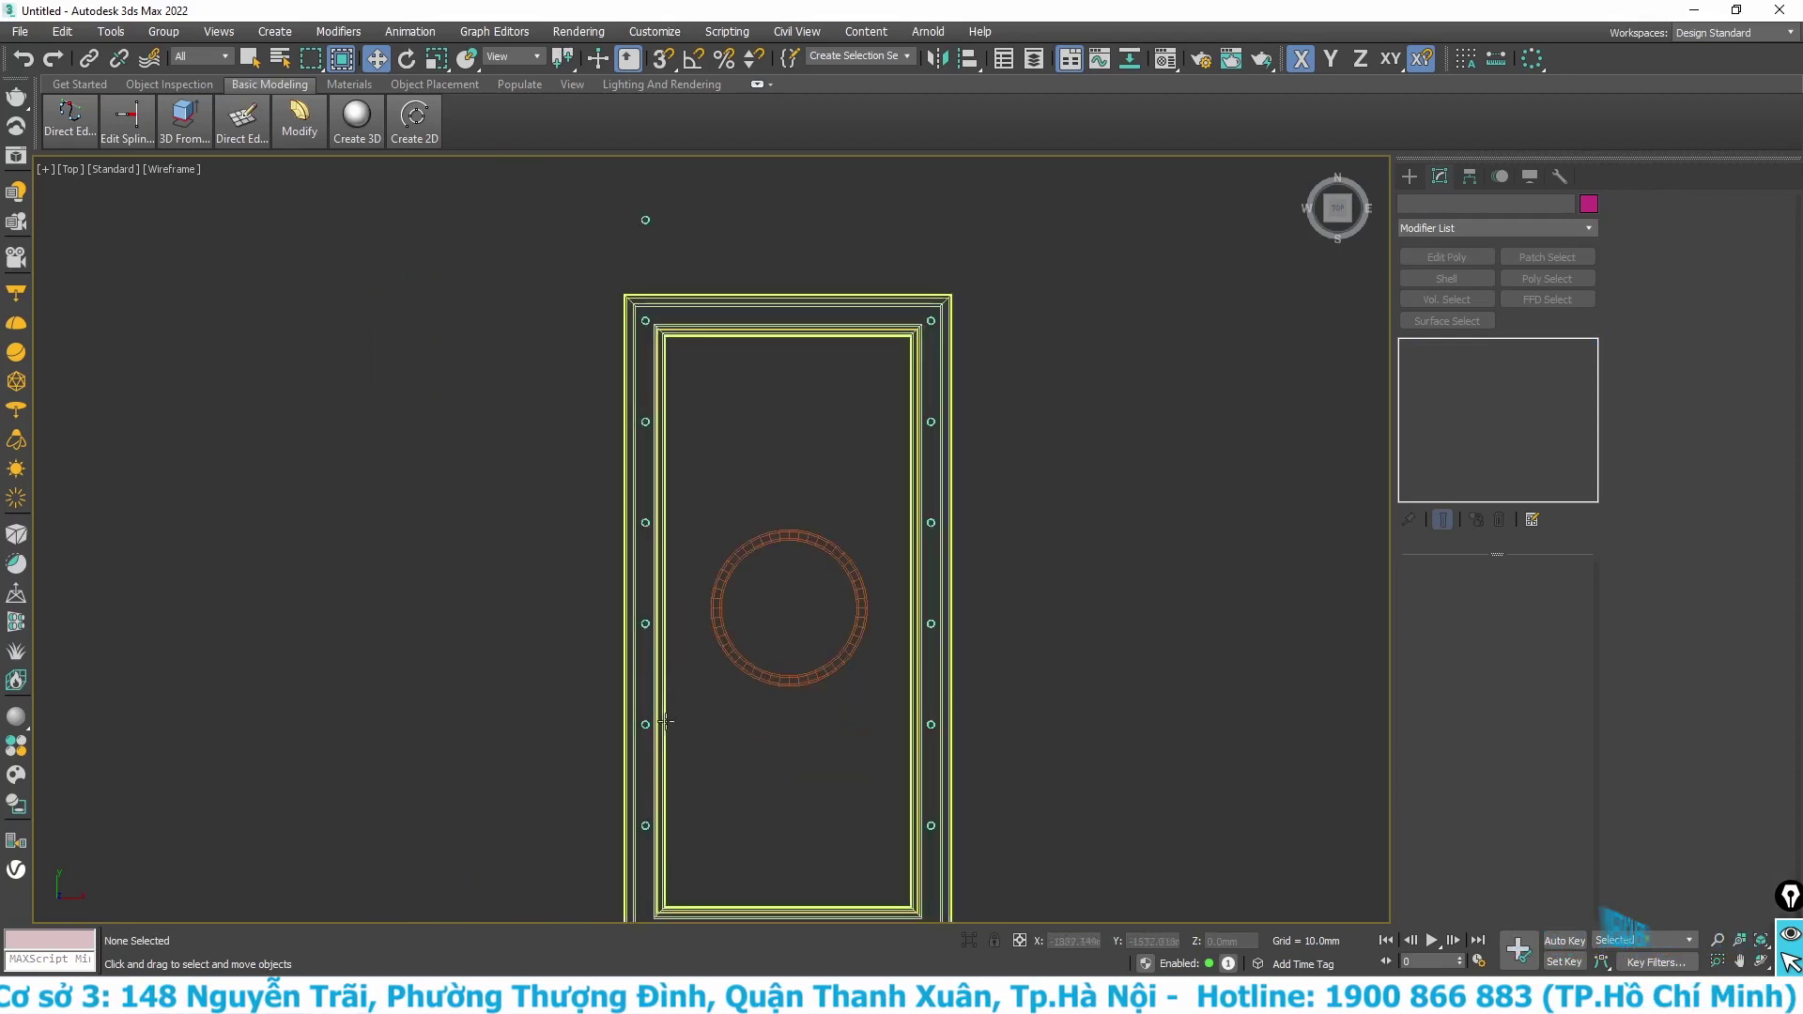
{"action": "middle_click_drag", "start_coordinate": [661, 791], "coordinate": [661, 757]}
{"action": "scroll", "coordinate": [648, 732], "scroll_direction": "up", "scroll_amount": 2}
{"action": "left_click", "coordinate": [637, 721]}
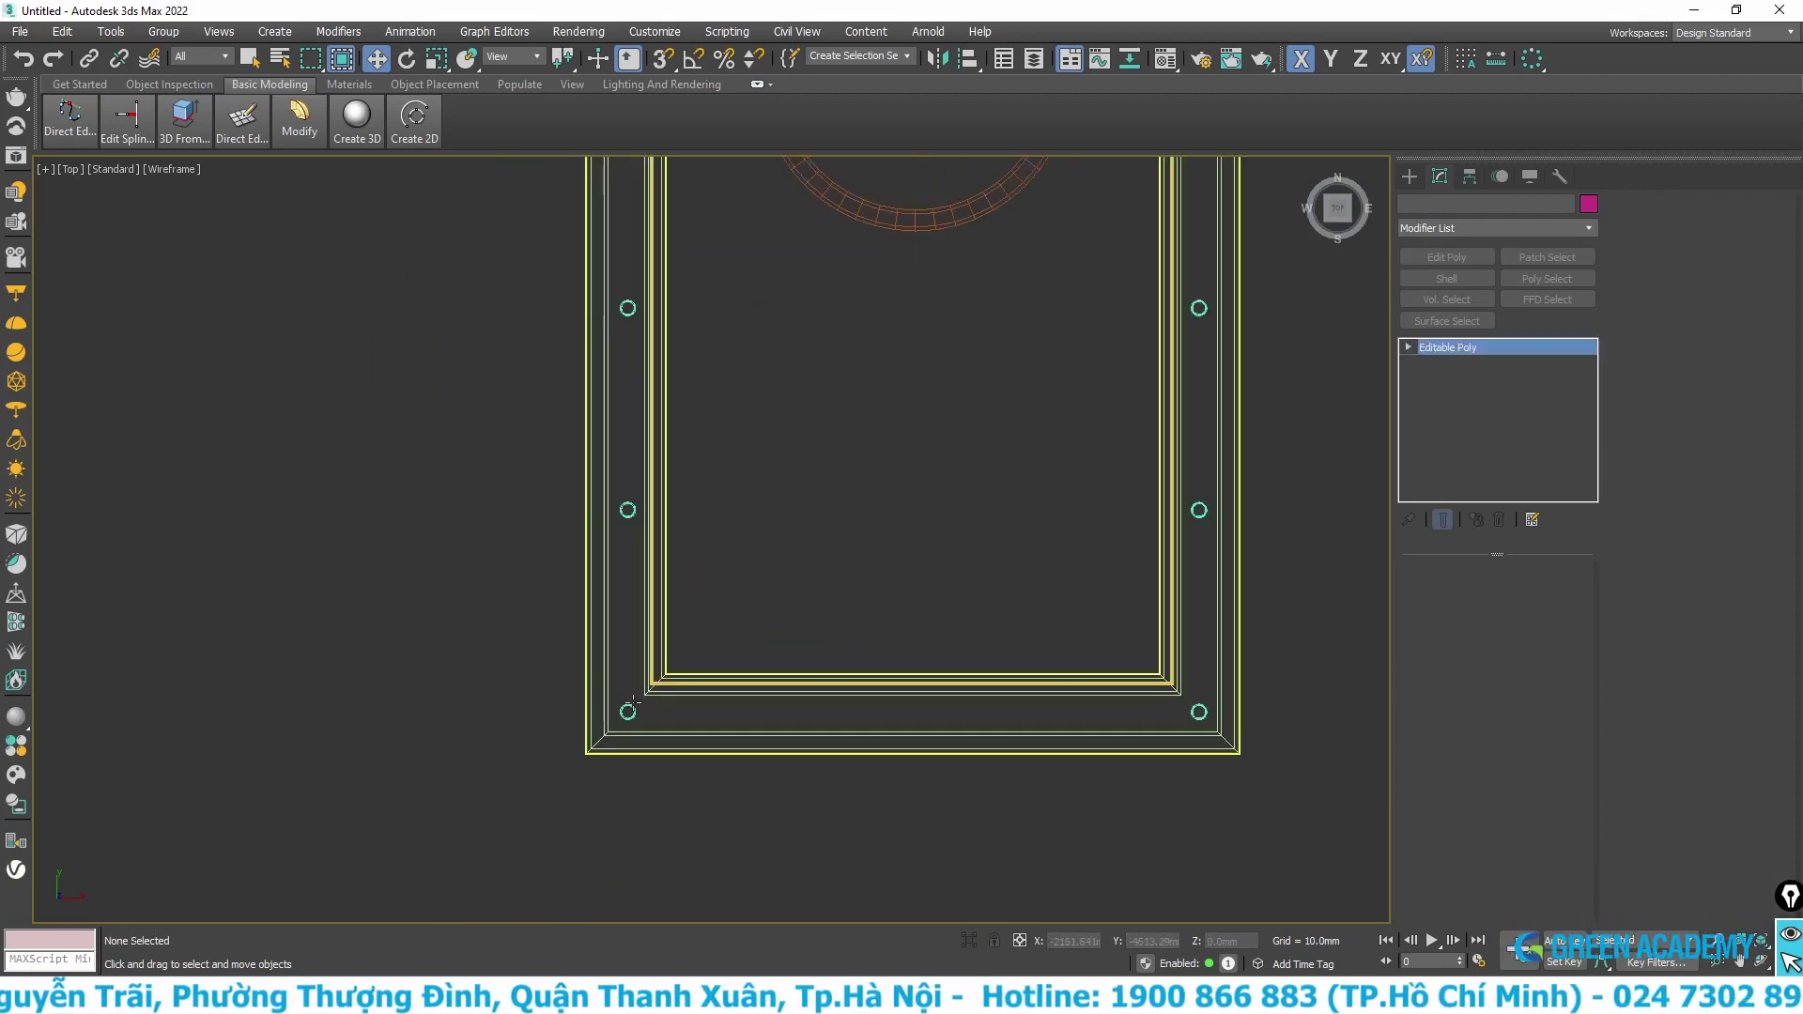
{"action": "left_click", "coordinate": [627, 712]}
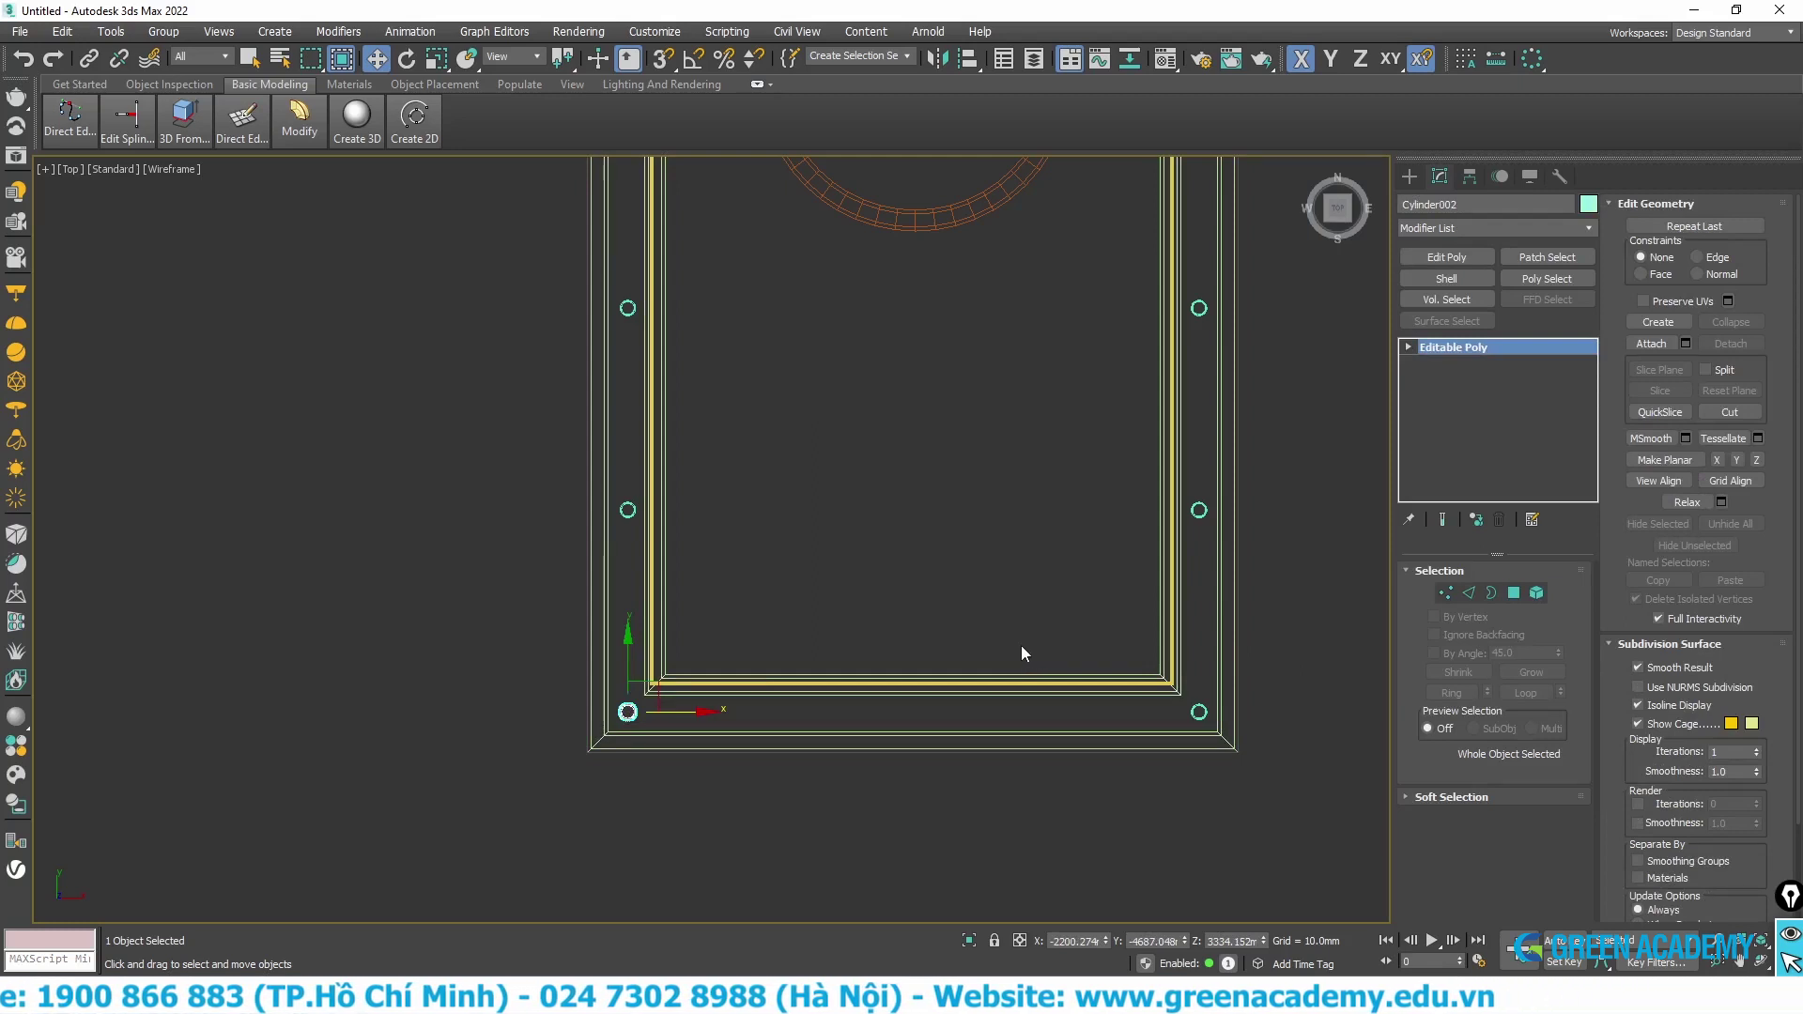
- Switch to the Perspective view framed on the selected ring and zoom out
{"action": "key", "text": "p"}
{"action": "key", "text": "z"}
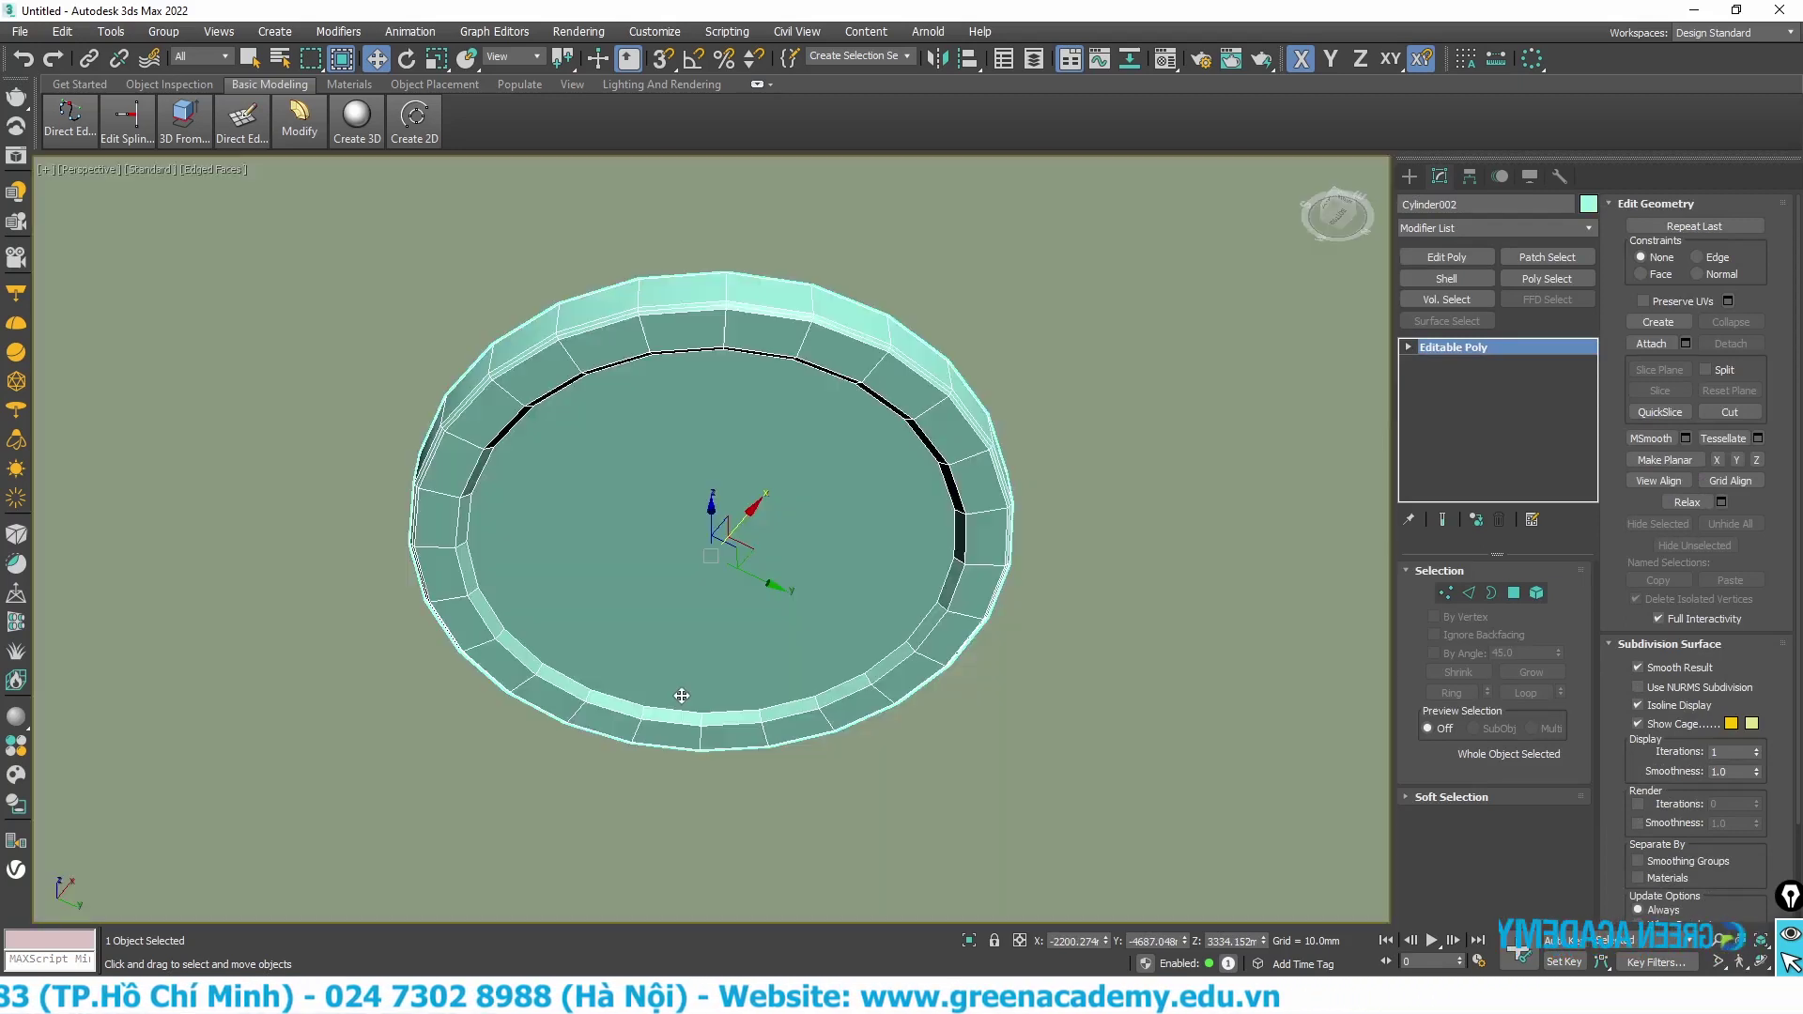
{"action": "scroll", "coordinate": [694, 654], "scroll_direction": "down", "scroll_amount": 2}
{"action": "scroll", "coordinate": [709, 629], "scroll_direction": "down", "scroll_amount": 2}
{"action": "scroll", "coordinate": [728, 601], "scroll_direction": "down", "scroll_amount": 2}
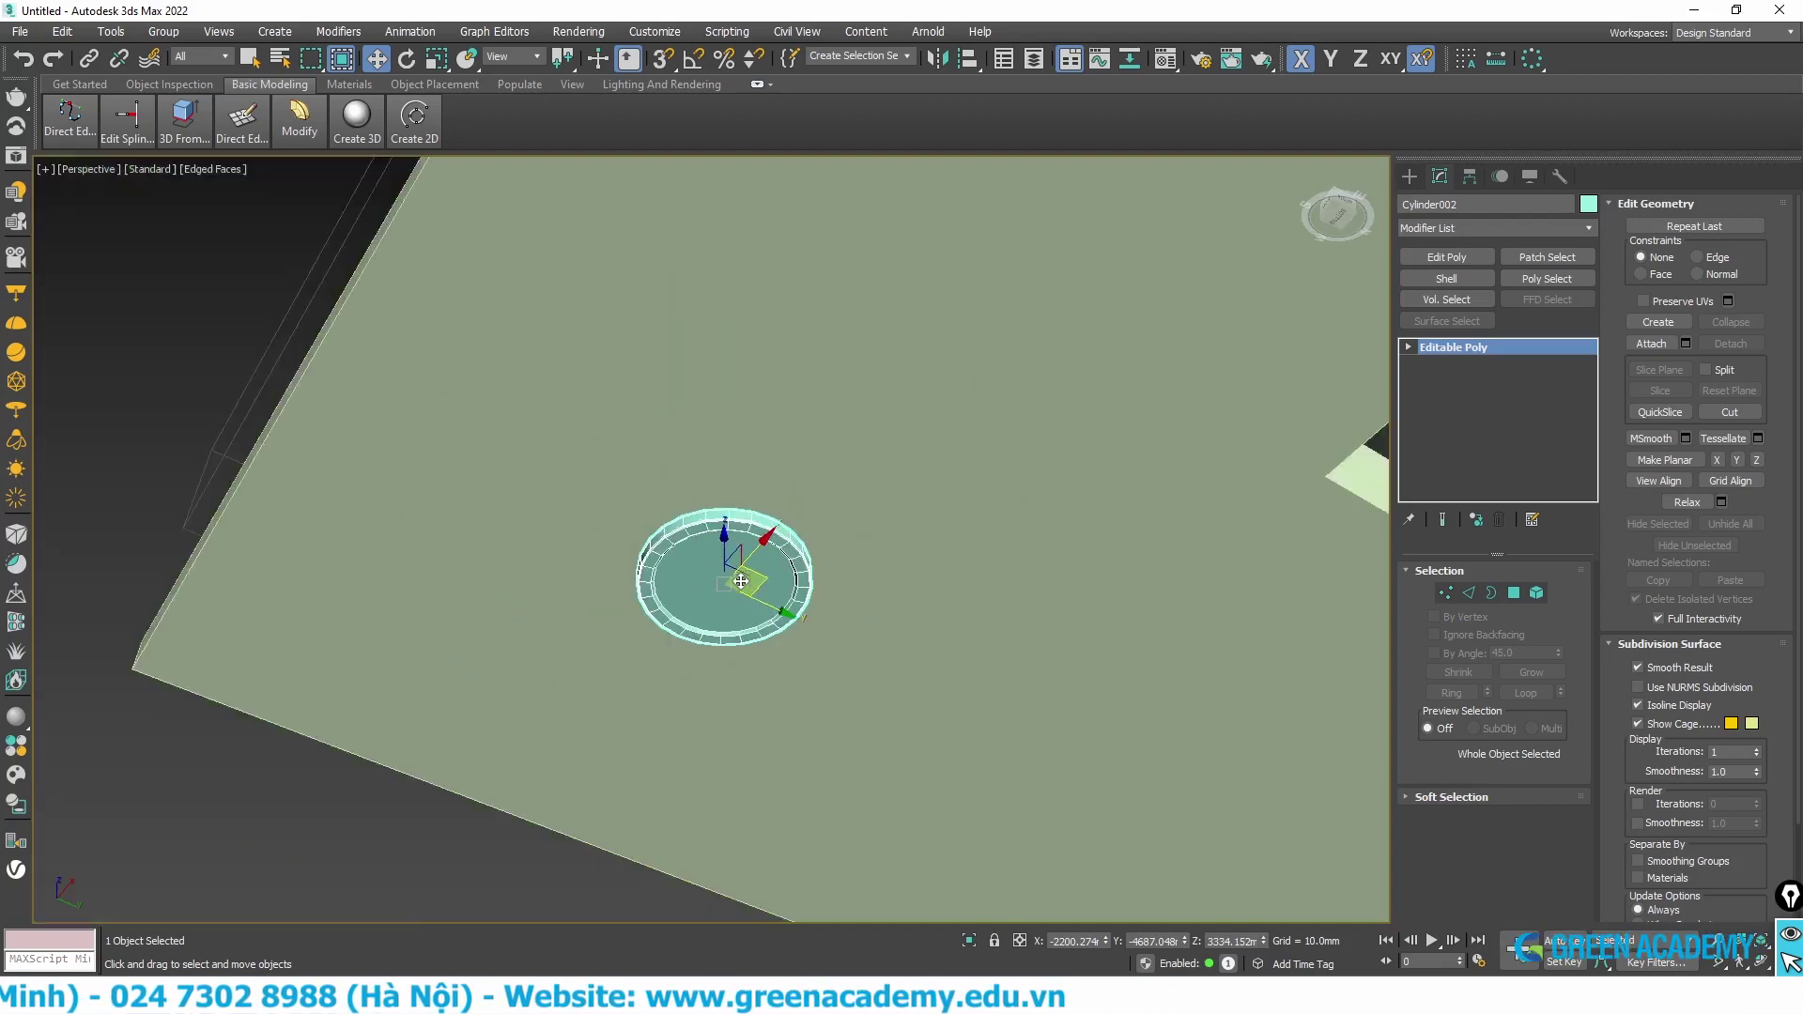
{"action": "scroll", "coordinate": [741, 581], "scroll_direction": "down", "scroll_amount": 2}
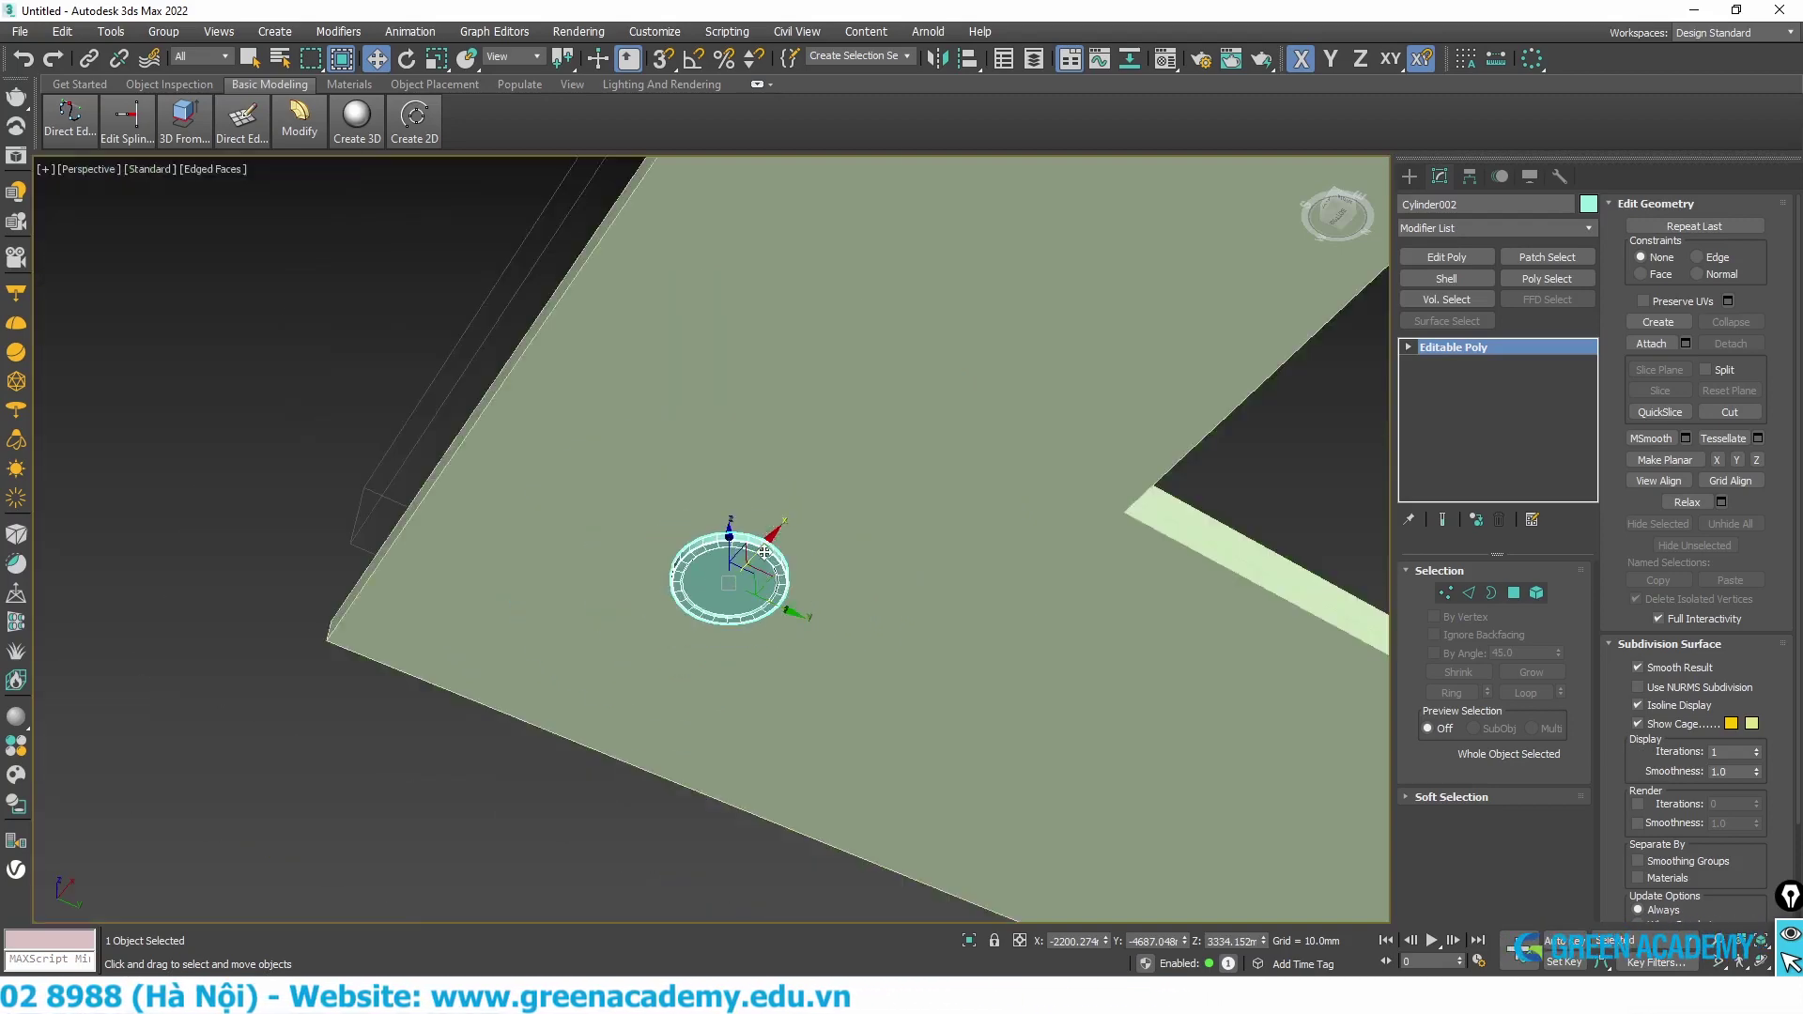
- Orbit under the ceiling to view both ring columns and the round recess, then deselect
{"action": "mouse_move", "coordinate": [764, 552]}
{"action": "middle_mouse_down", "text": "alt"}
{"action": "mouse_move", "coordinate": [817, 543]}
{"action": "mouse_move", "coordinate": [707, 438]}
{"action": "middle_mouse_up", "text": "alt"}
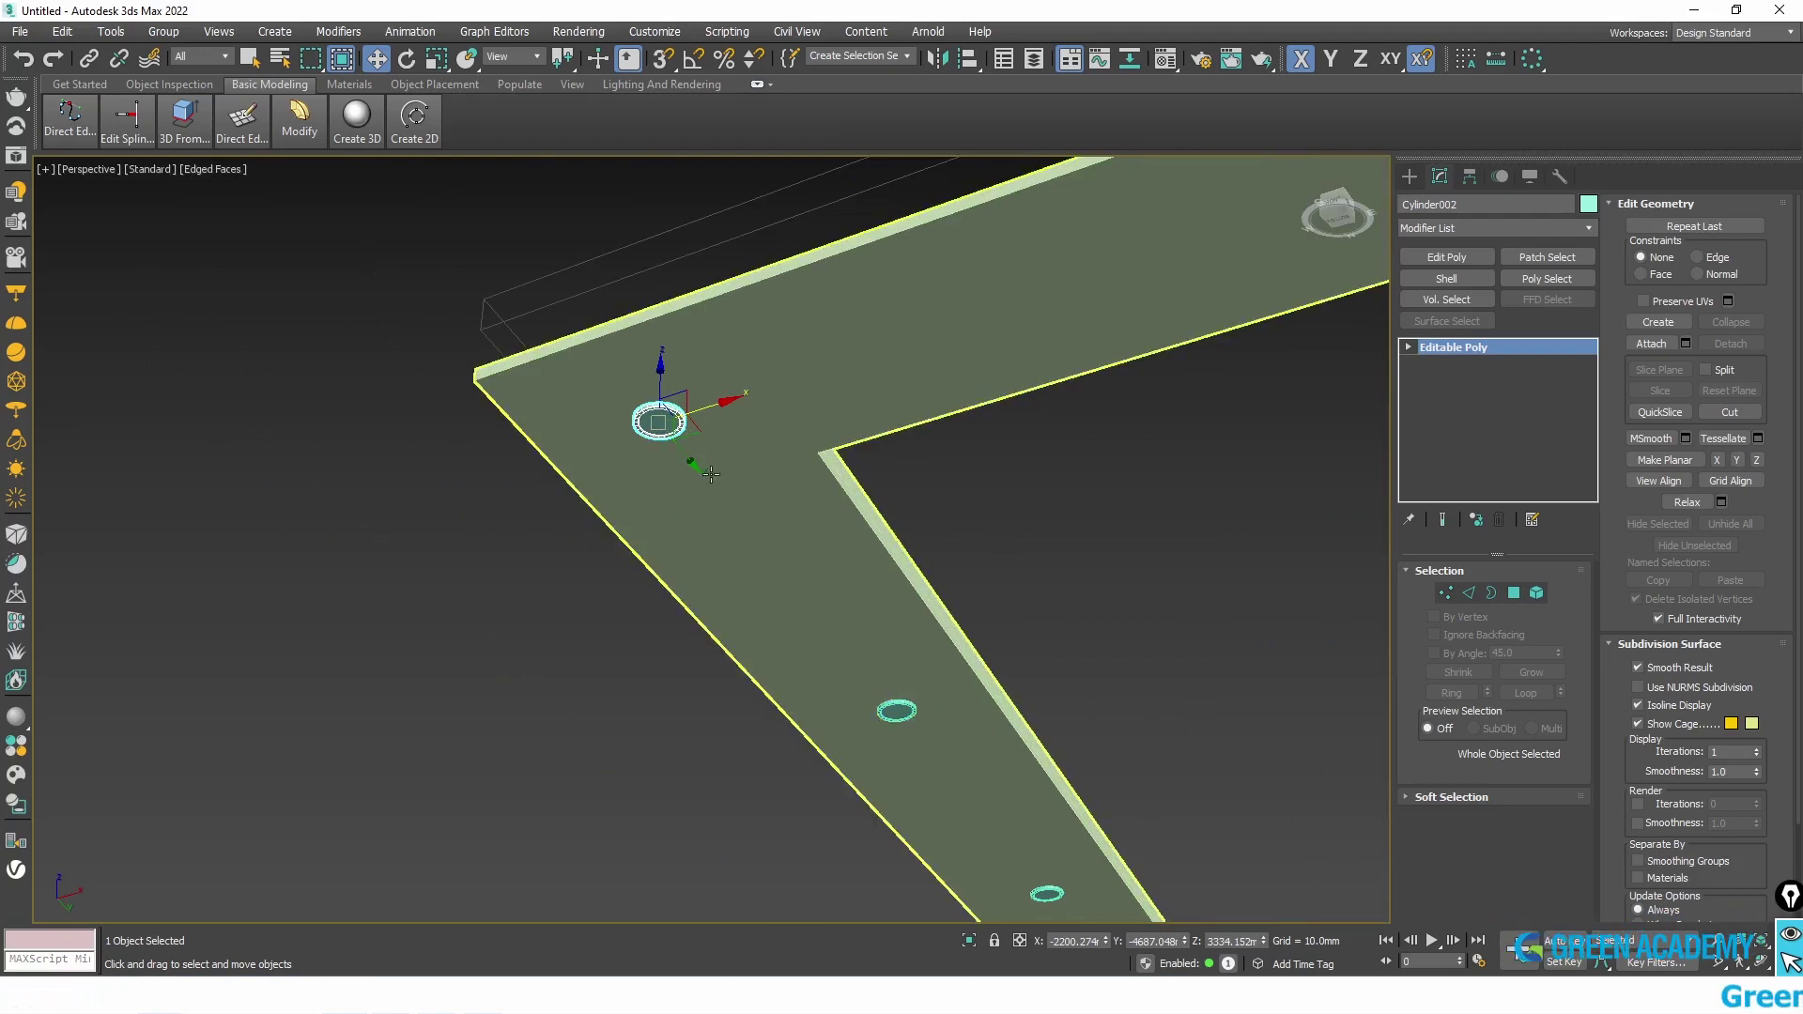
{"action": "mouse_move", "coordinate": [881, 559]}
{"action": "middle_mouse_down"}
{"action": "mouse_move", "coordinate": [729, 487]}
{"action": "mouse_move", "coordinate": [605, 484]}
{"action": "middle_mouse_up"}
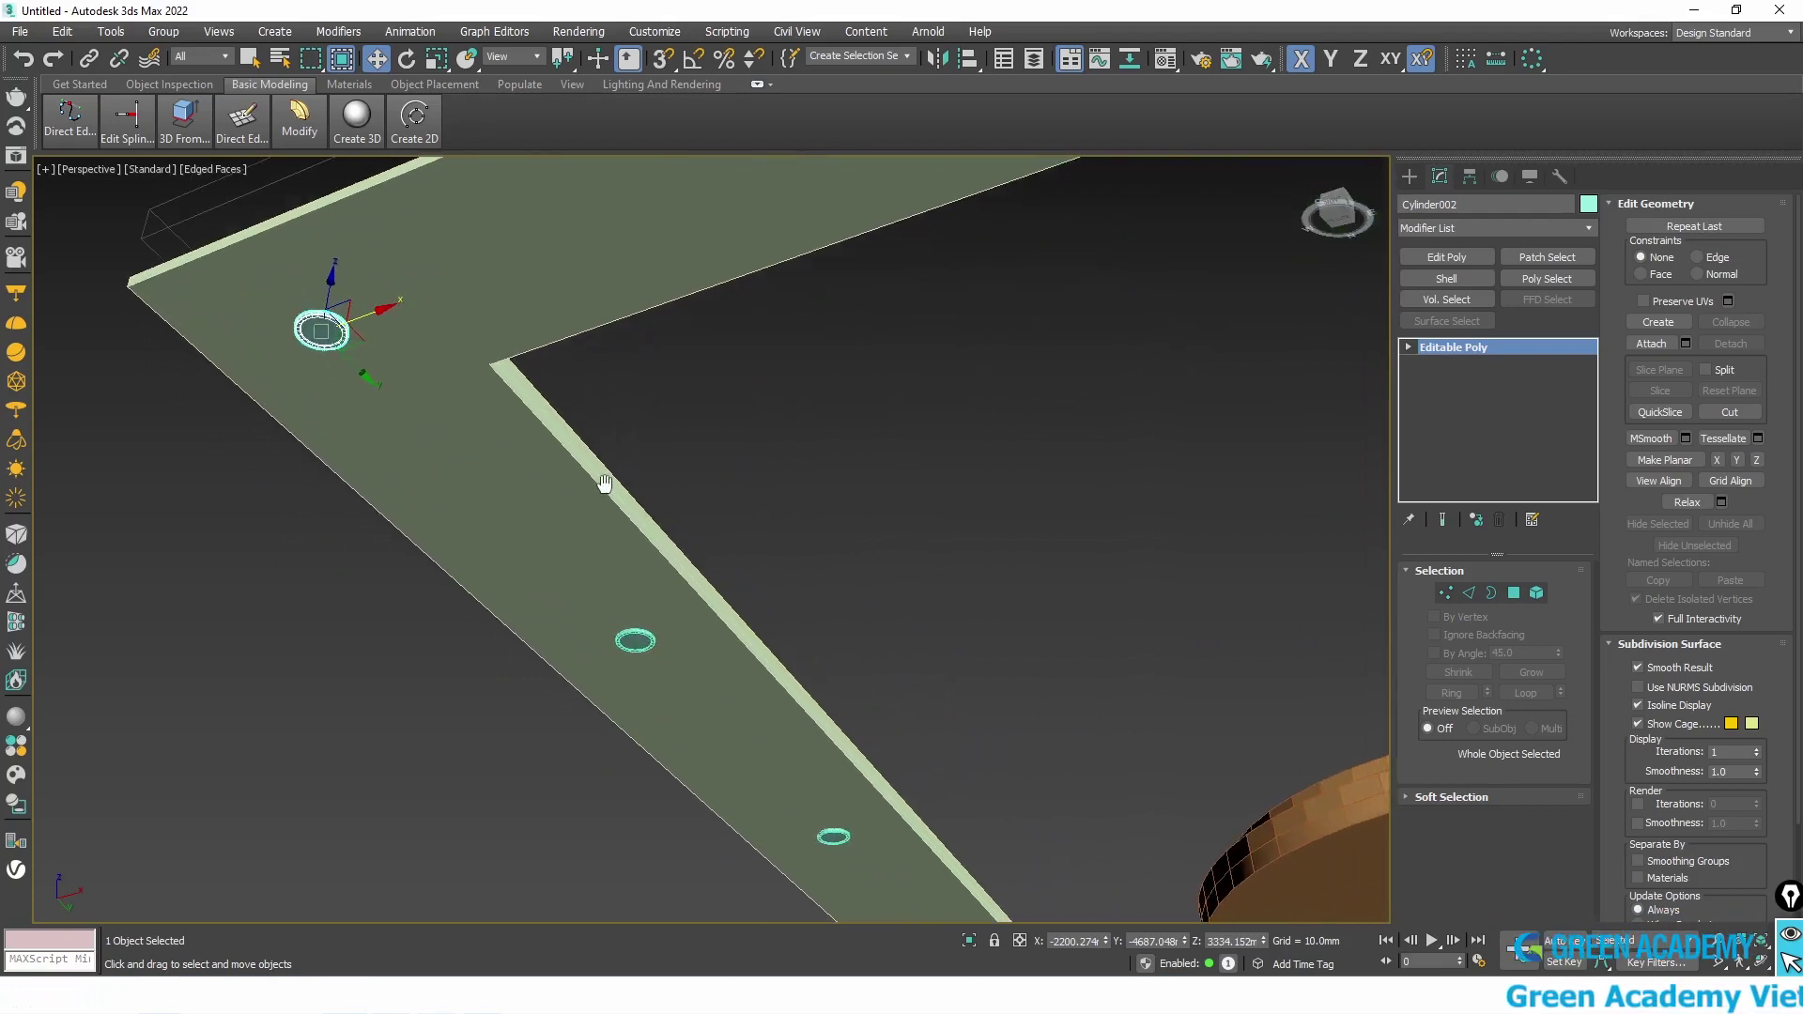
{"action": "scroll", "coordinate": [605, 484], "scroll_direction": "down", "scroll_amount": 2}
{"action": "scroll", "coordinate": [770, 524], "scroll_direction": "down", "scroll_amount": 2}
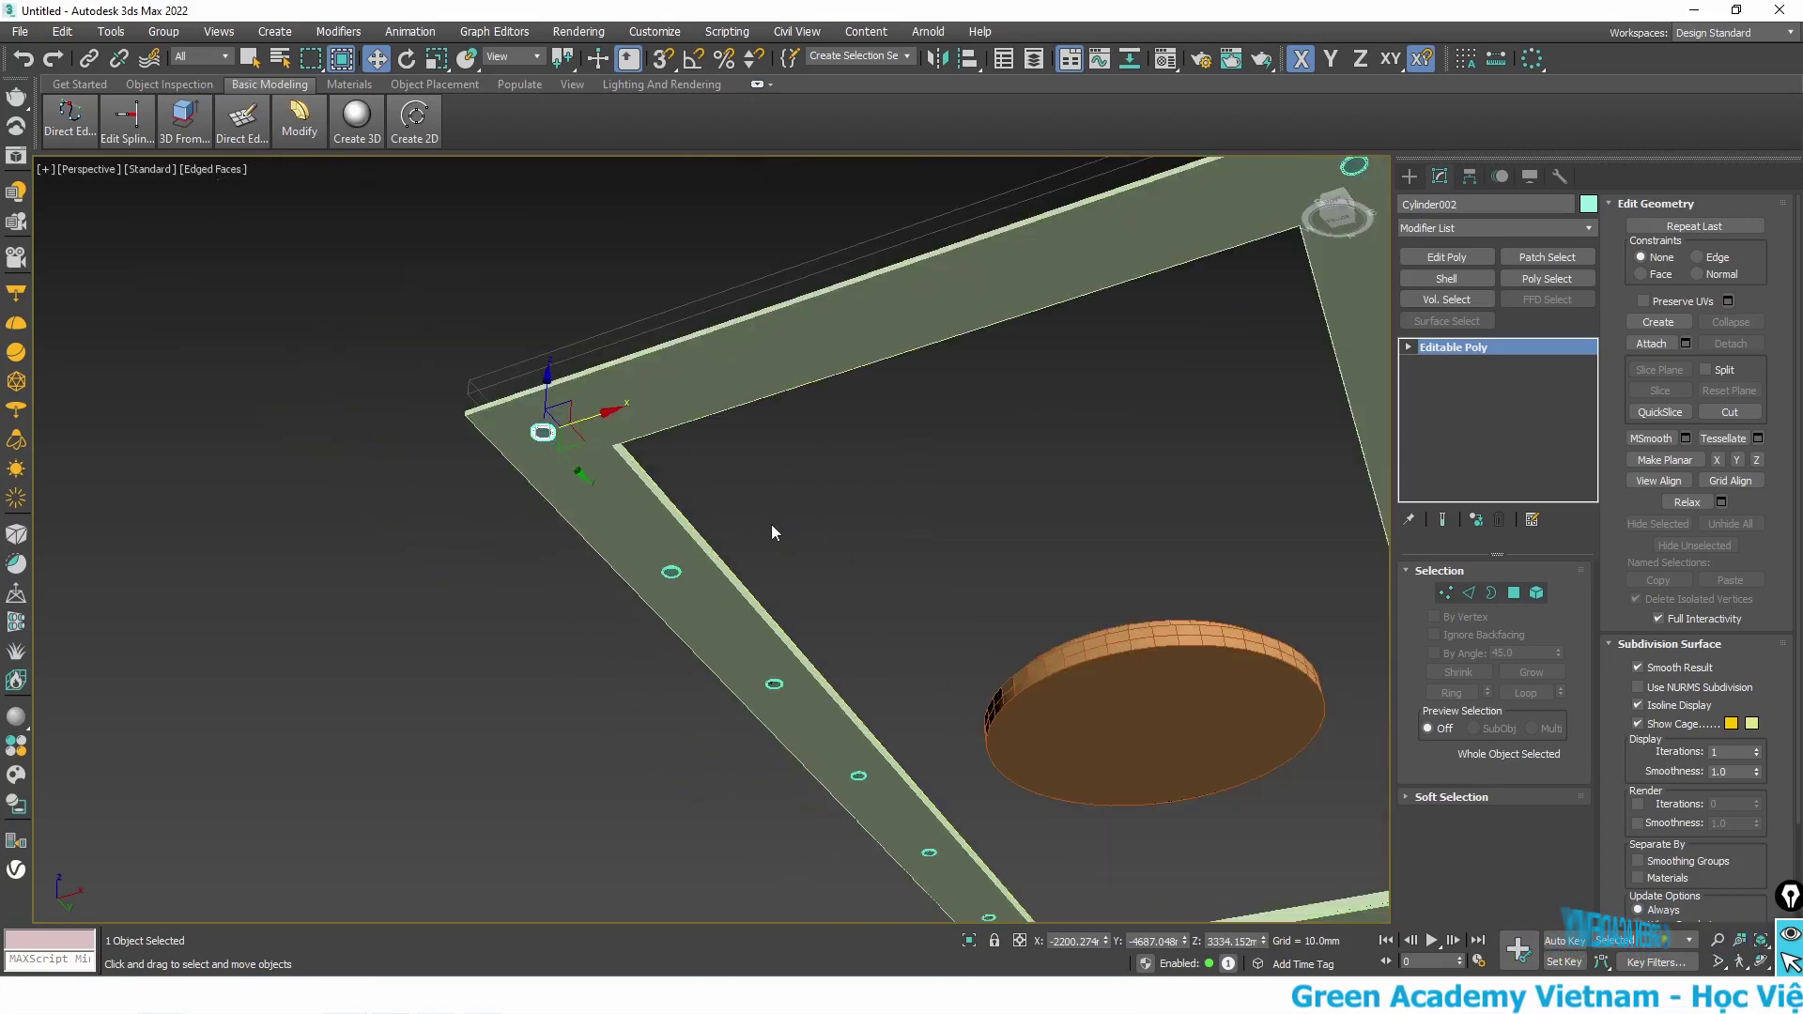
{"action": "scroll", "coordinate": [684, 495], "scroll_direction": "down", "scroll_amount": 2}
{"action": "scroll", "coordinate": [594, 483], "scroll_direction": "down", "scroll_amount": 1}
{"action": "middle_click_drag", "start_coordinate": [595, 484], "coordinate": [428, 454]}
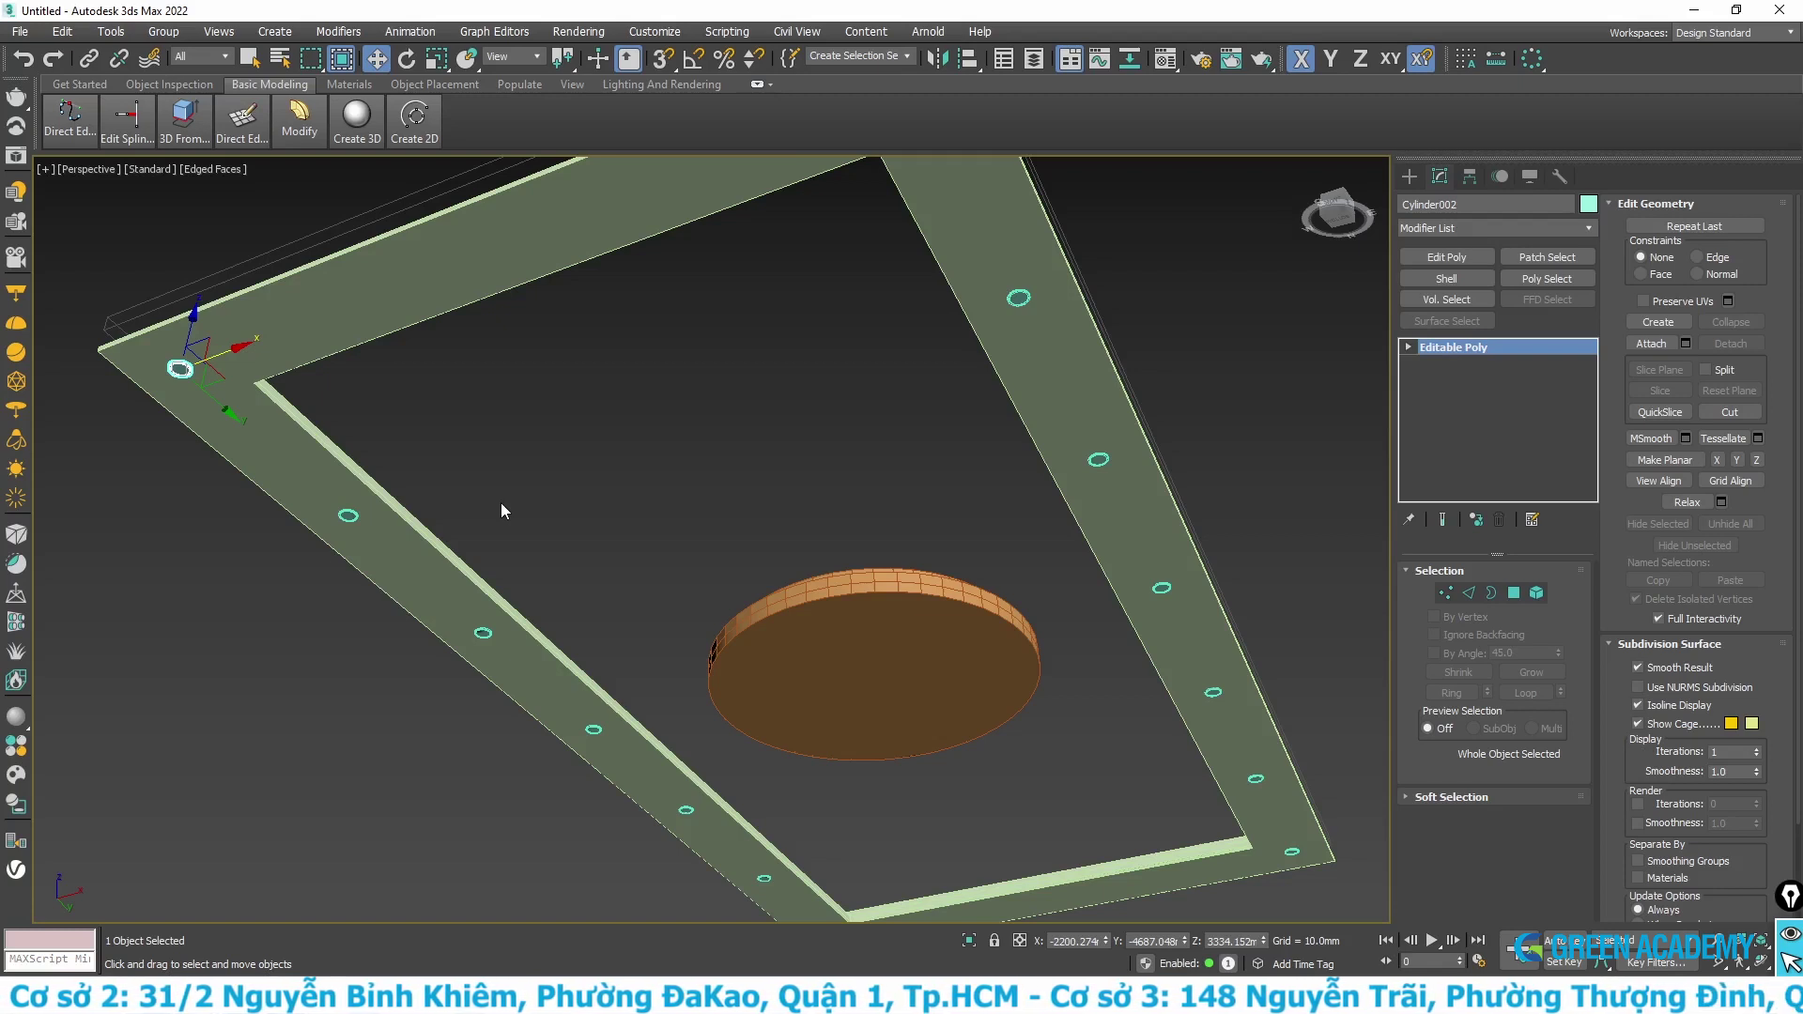
{"action": "left_click", "coordinate": [576, 485]}
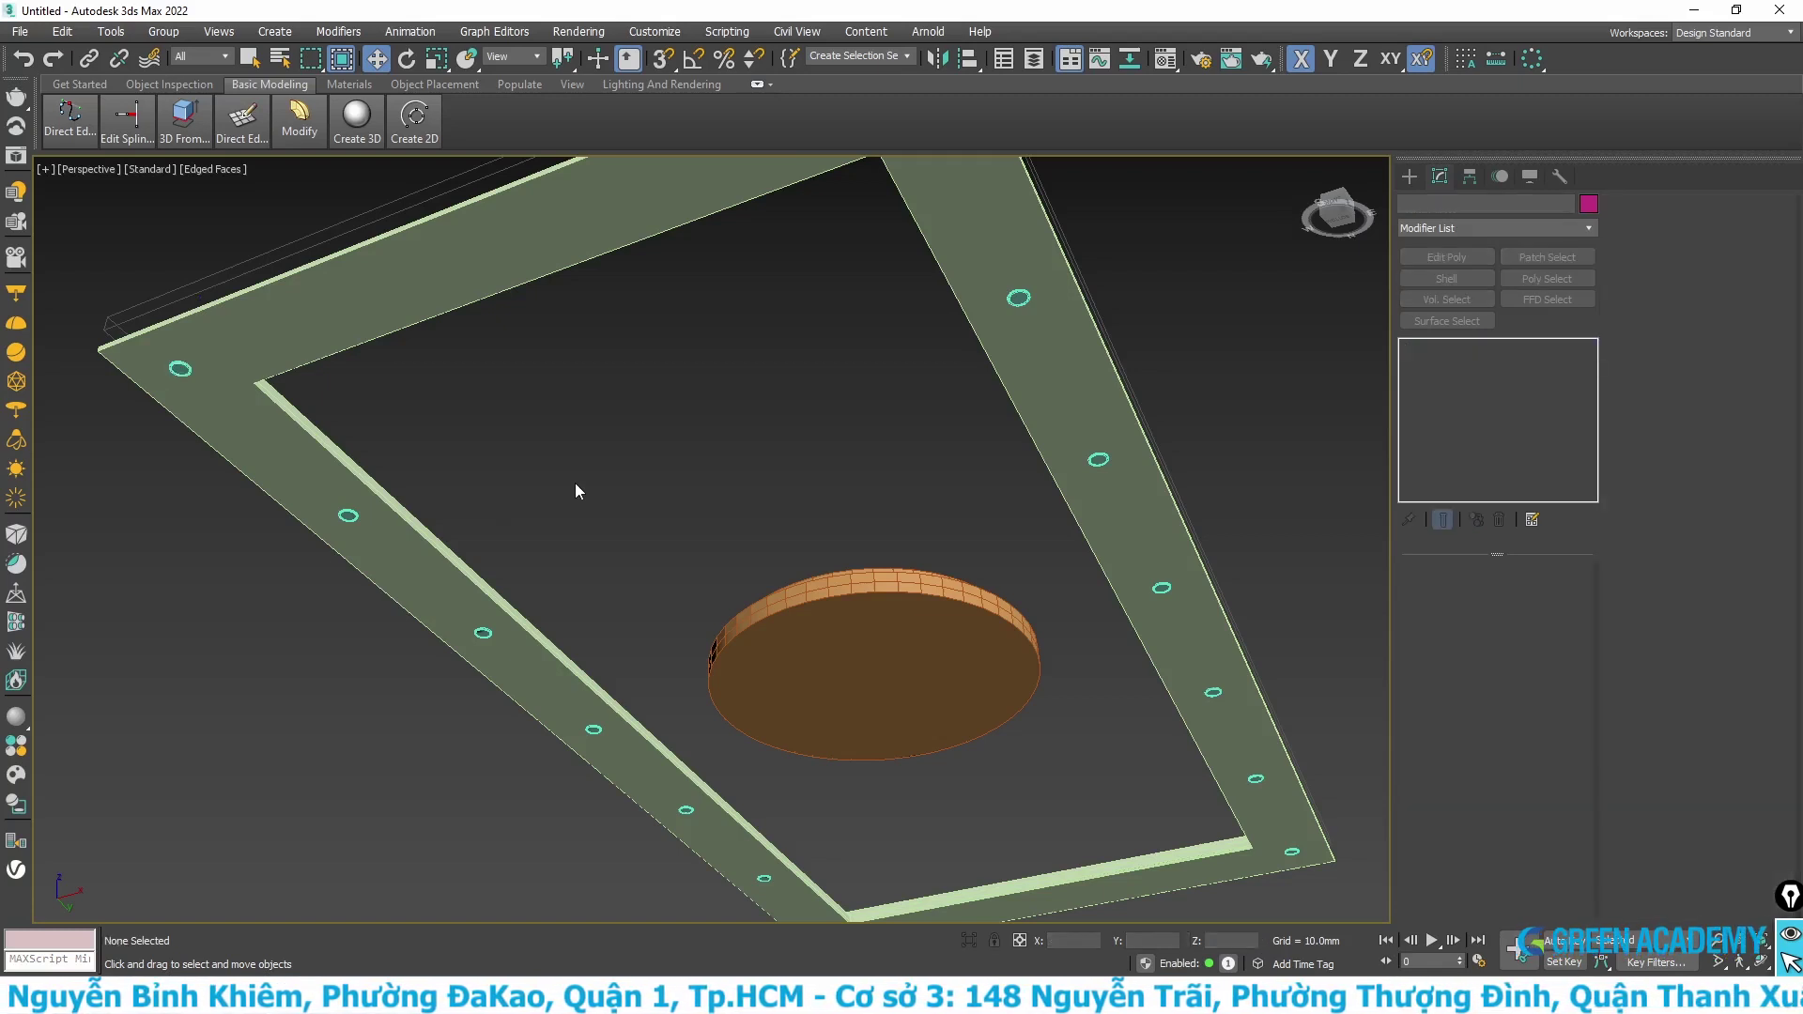